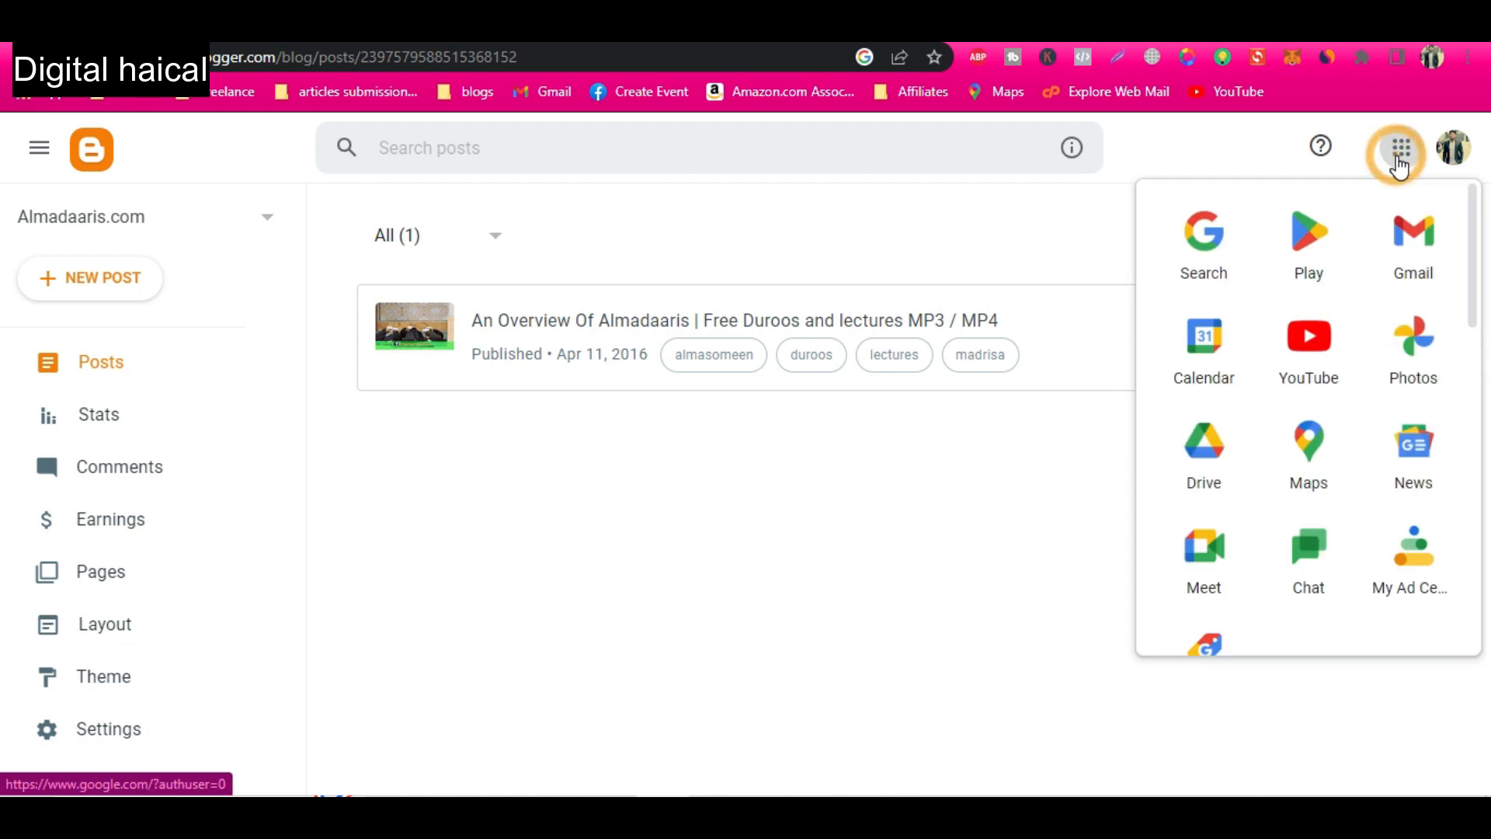
Open Blogger from the Google apps and start creating a new blog from the list of existing blogs.
scroll(1356, 450, down, 3)
scroll(1360, 456, down, 1)
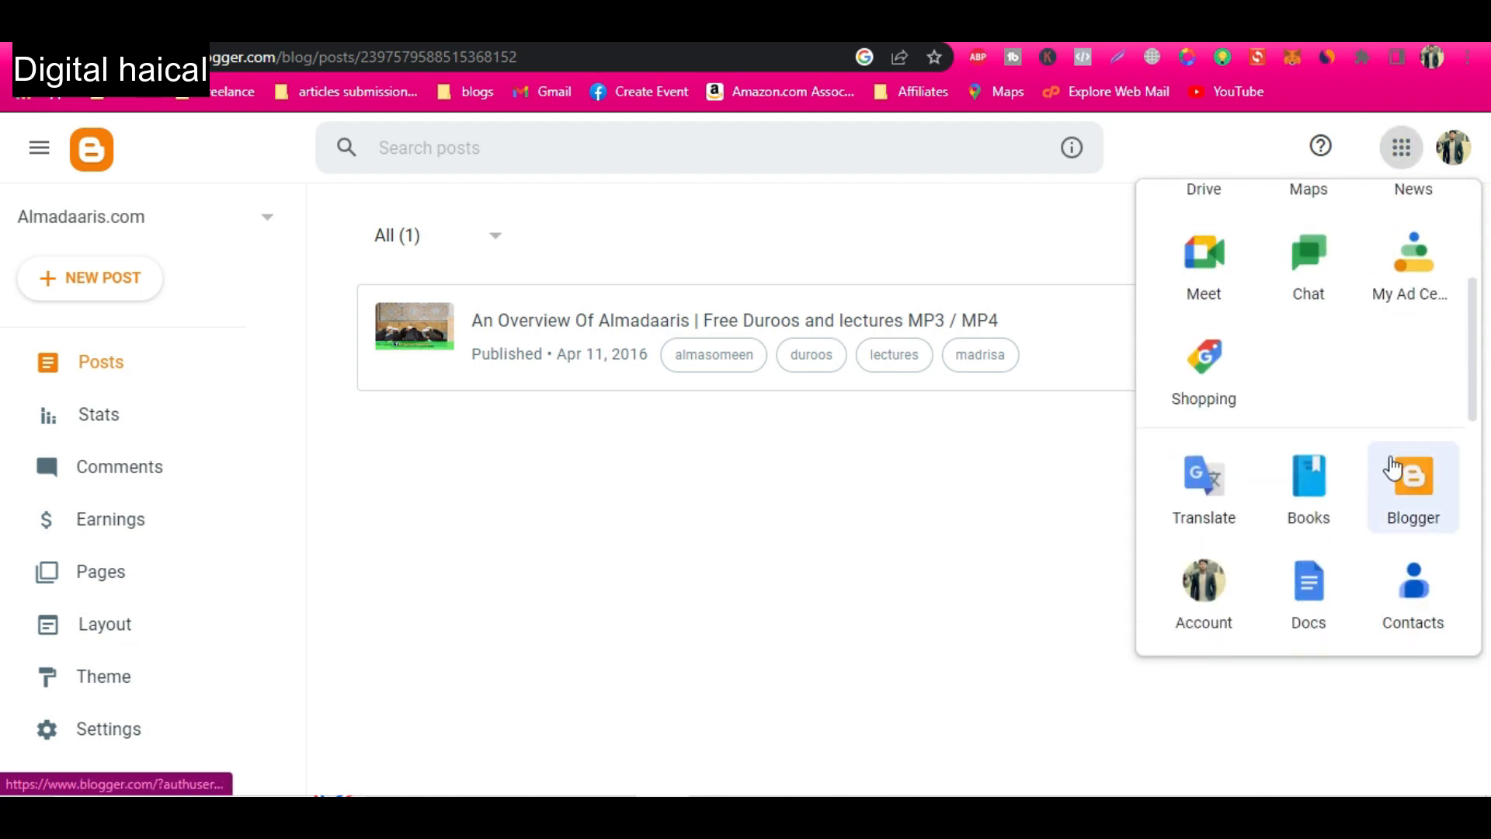
click(1424, 492)
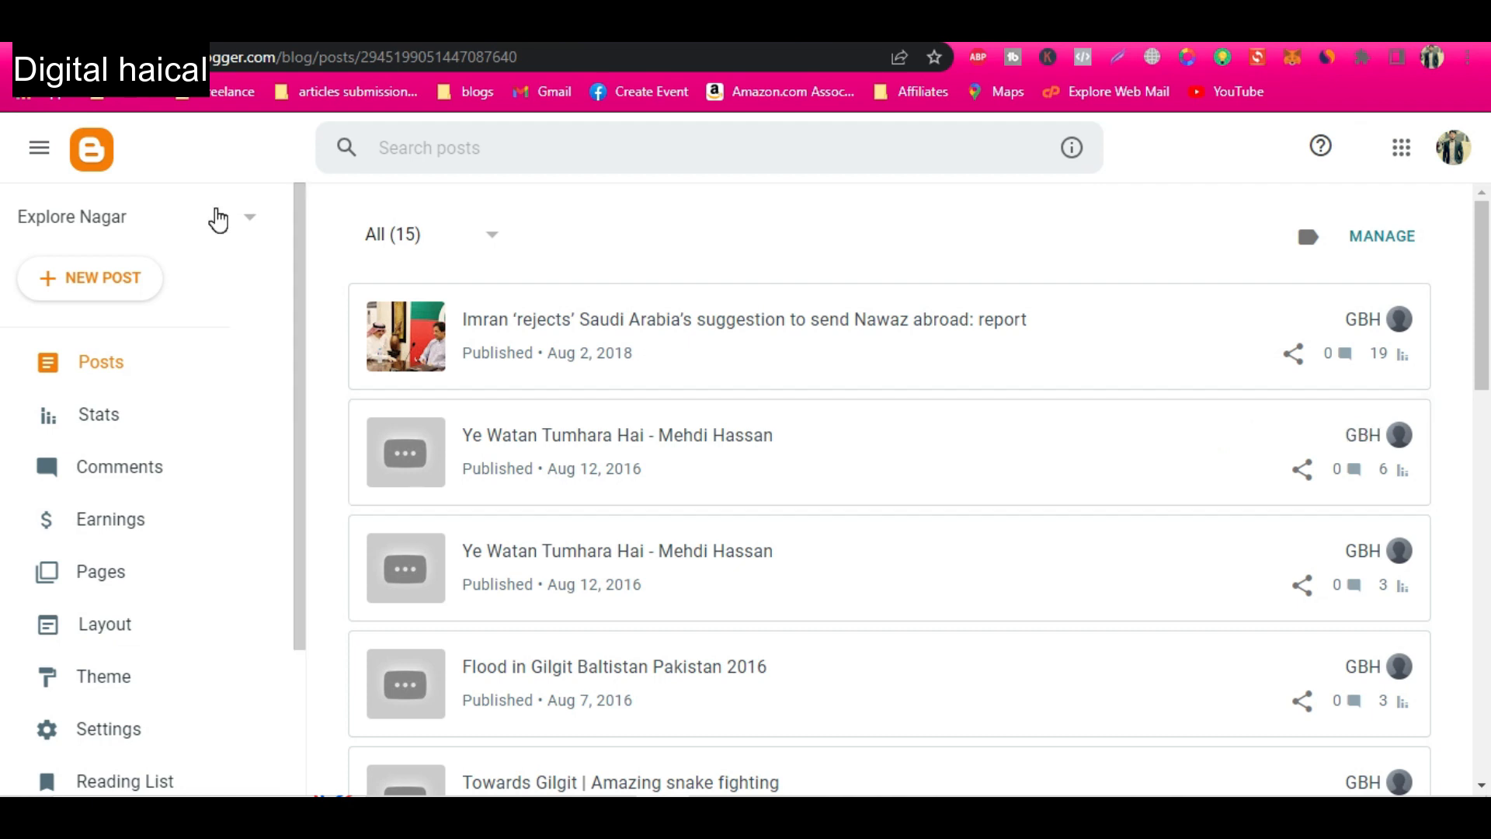
click(136, 221)
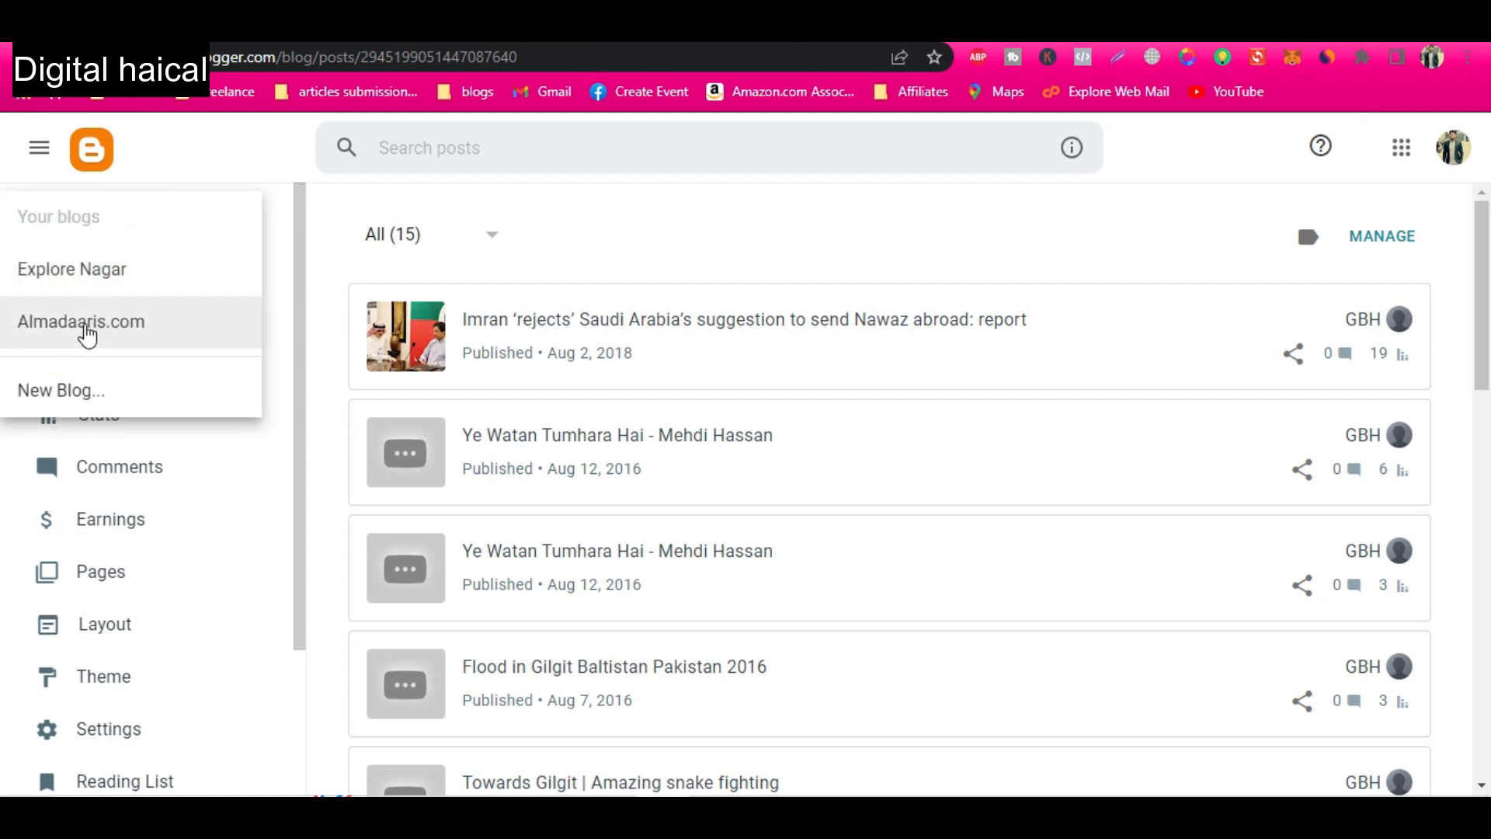
click(115, 391)
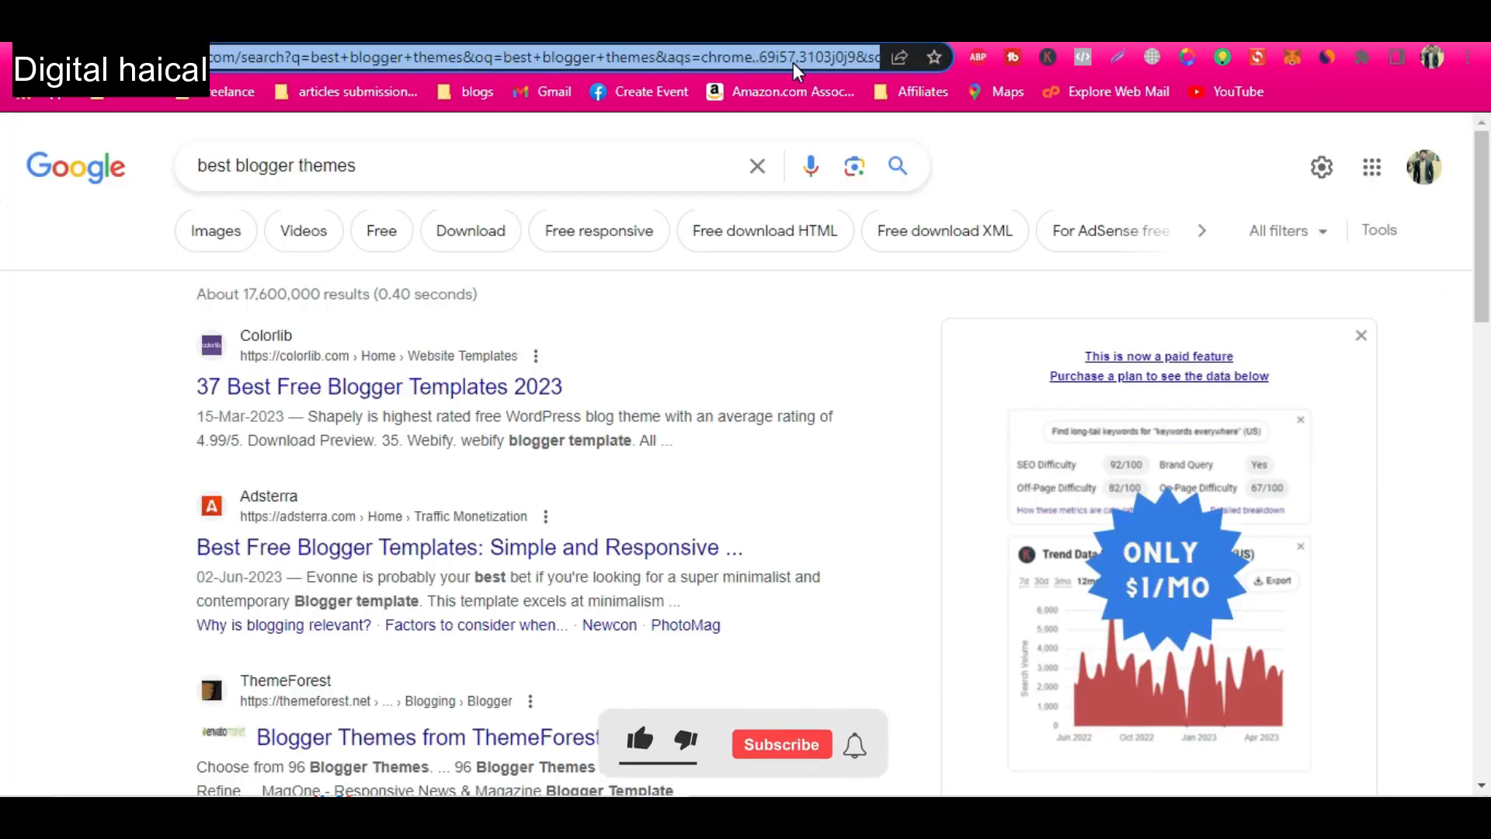
Go to pinterest.com, view the linked accounts and examine the Omega Fitness Trim business profile's name and description.
text(pinterest.com)
key(Return)
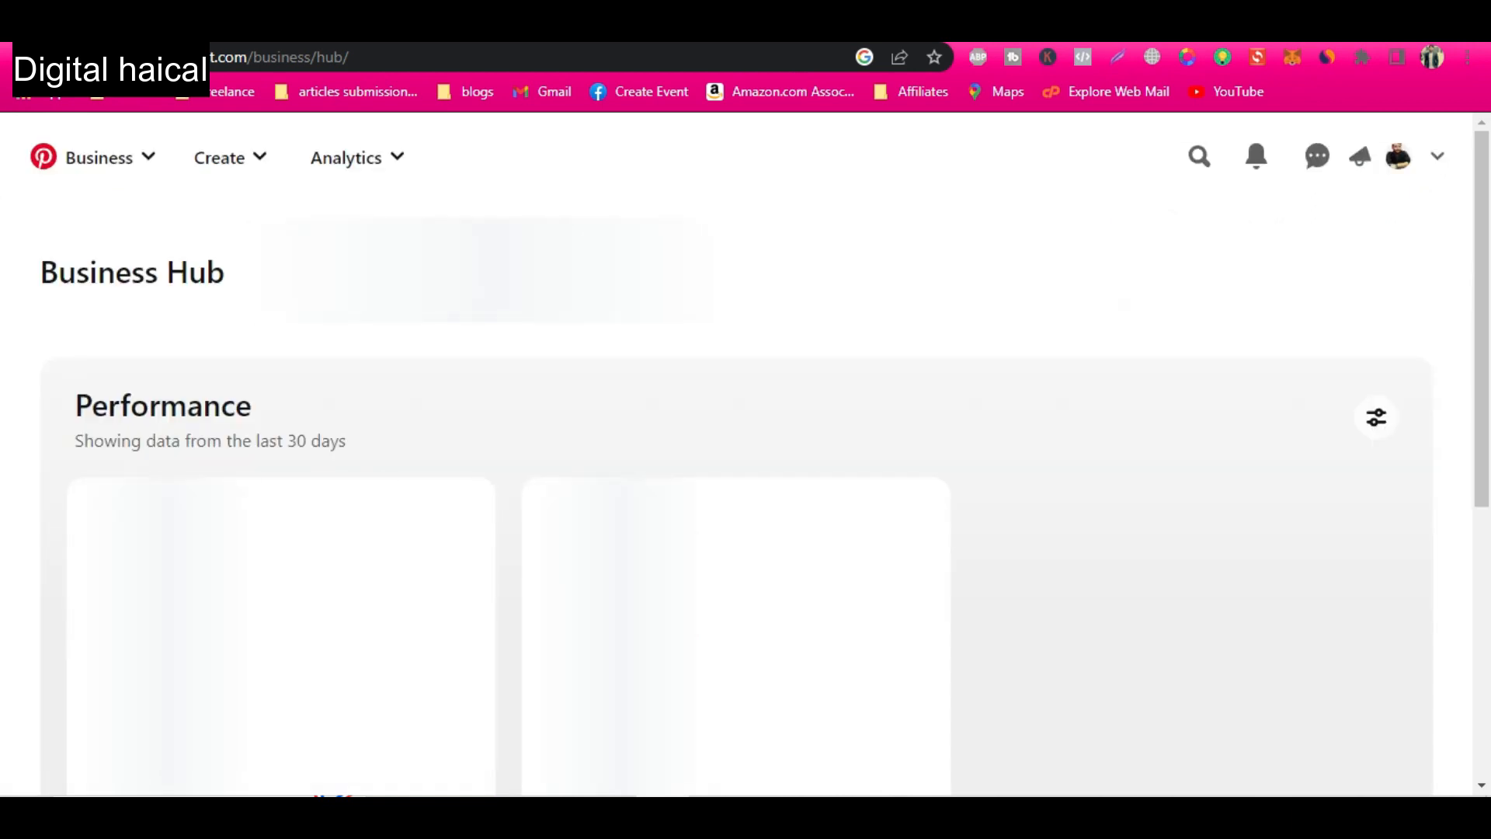
click(1440, 165)
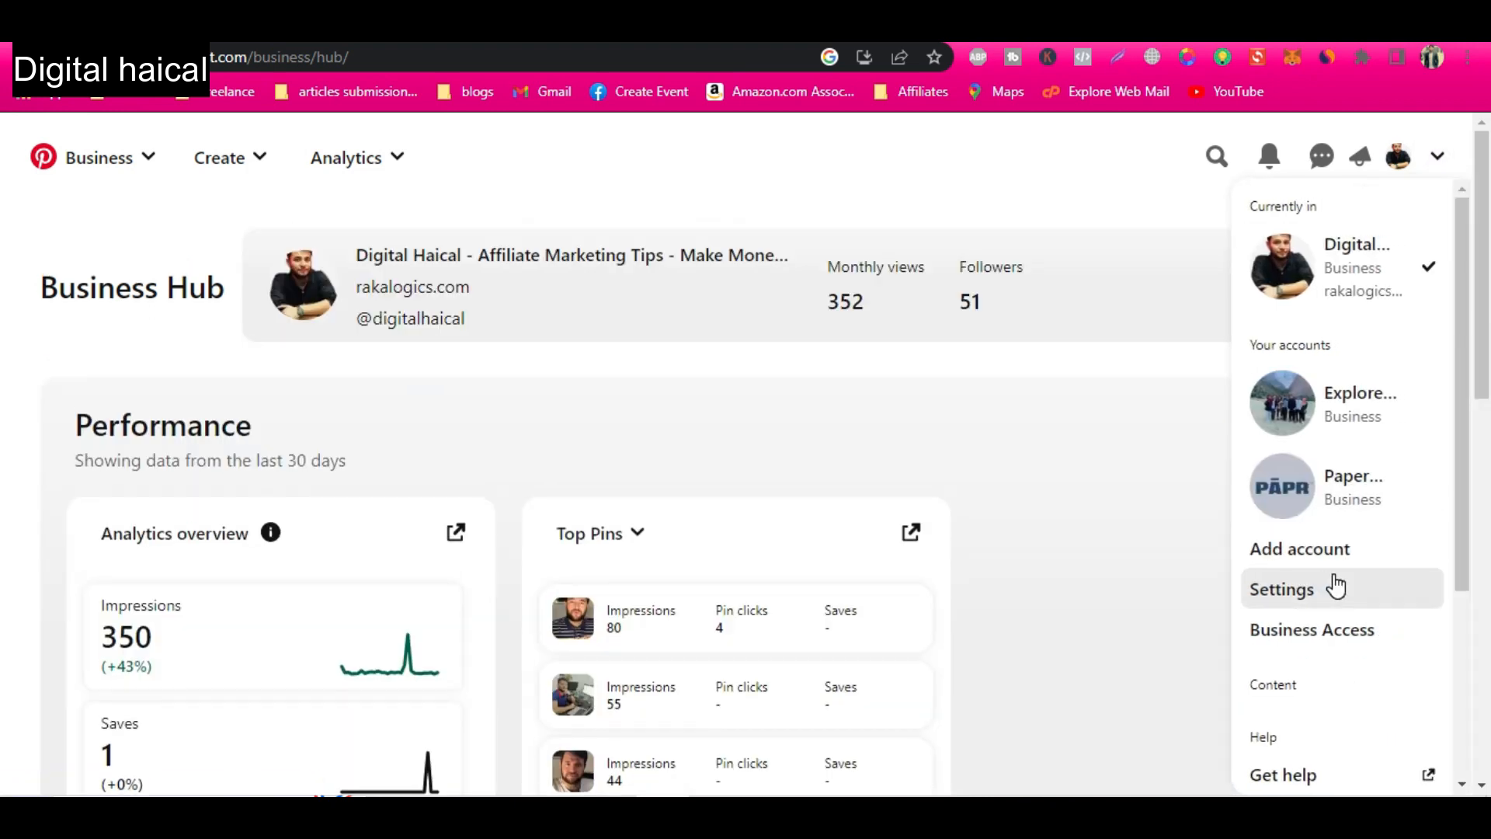
click(1363, 519)
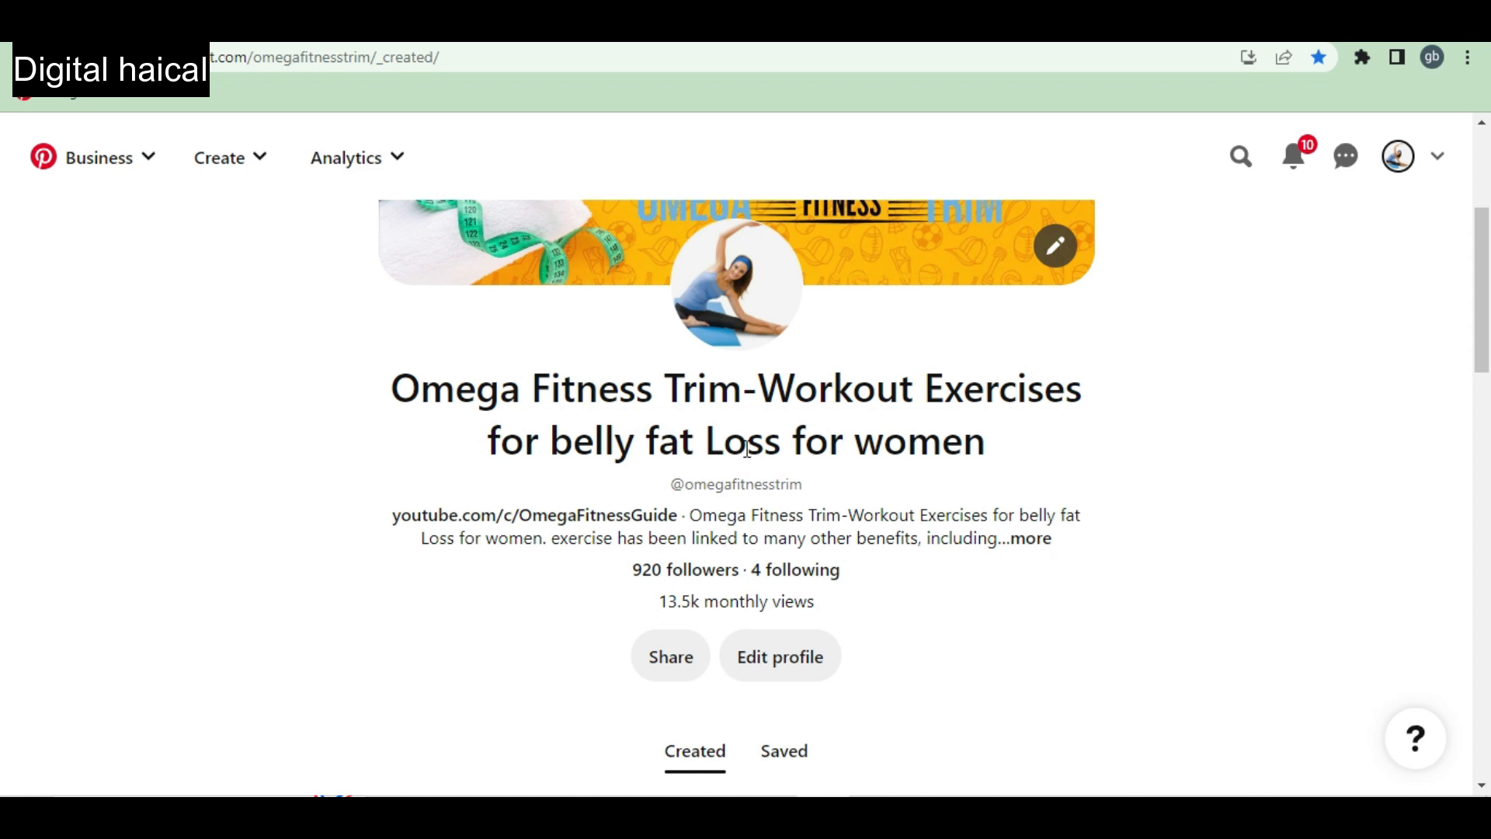
scroll(690, 460, up, 2)
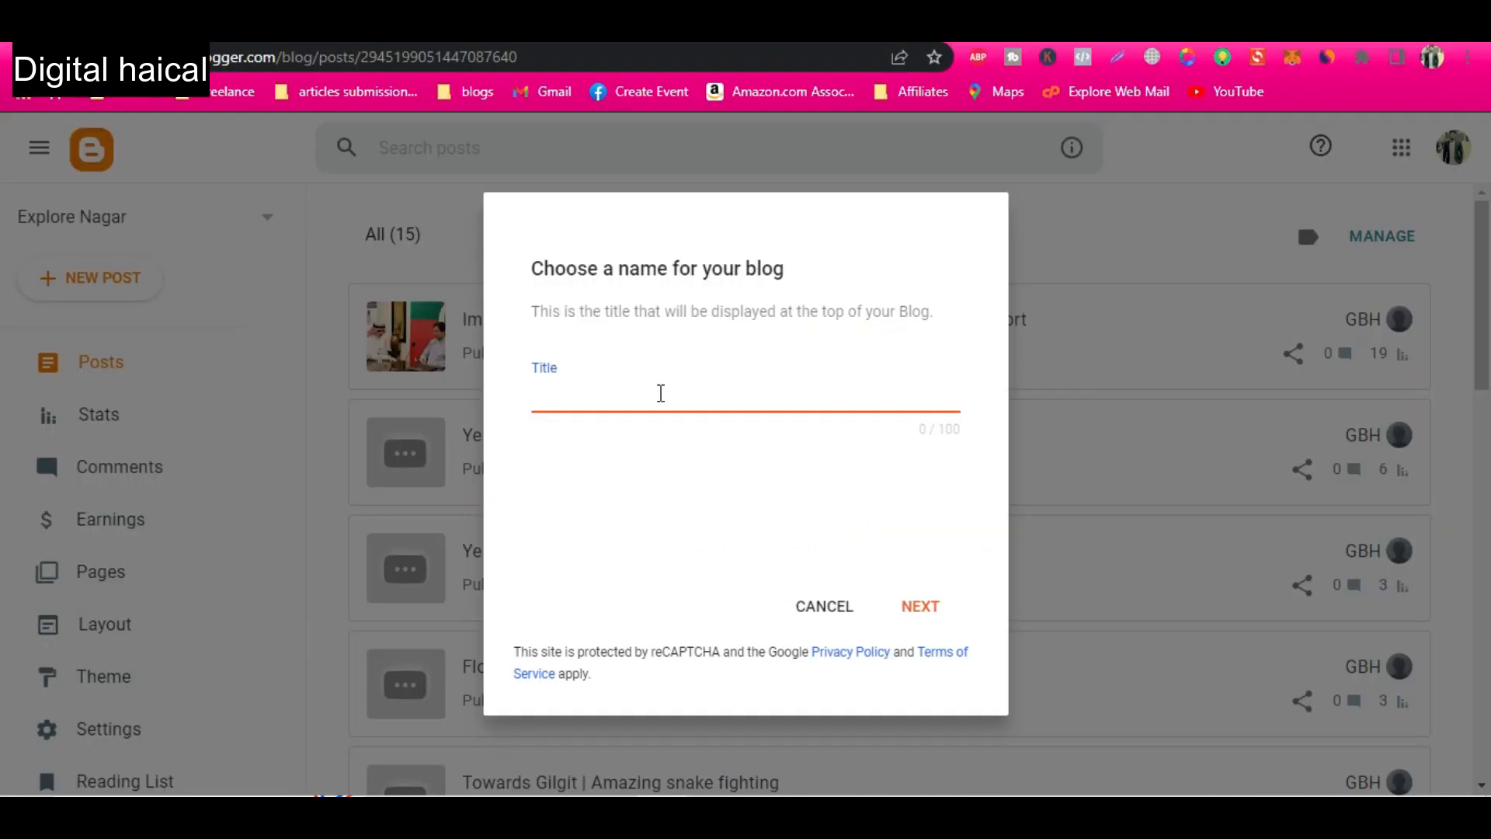
Title the new blog "omegafitnesstrip" and continue to the address choice.
text(omegafitnesstrip)
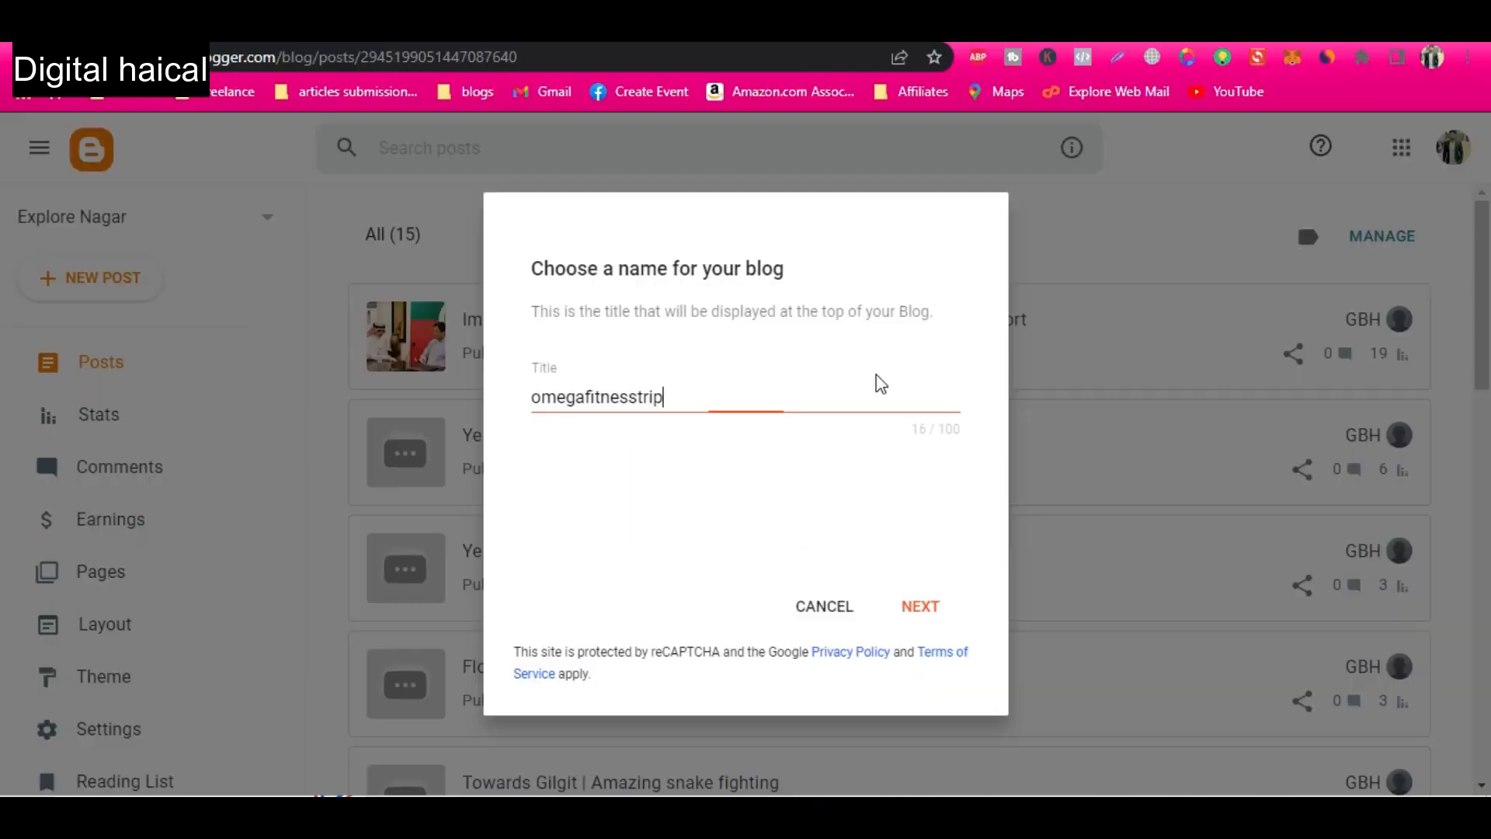
click(921, 605)
Set the blog's address to omegafitnesstrim.blogspot.com and save the new blog.
click(600, 396)
text(omegafitnesstrim)
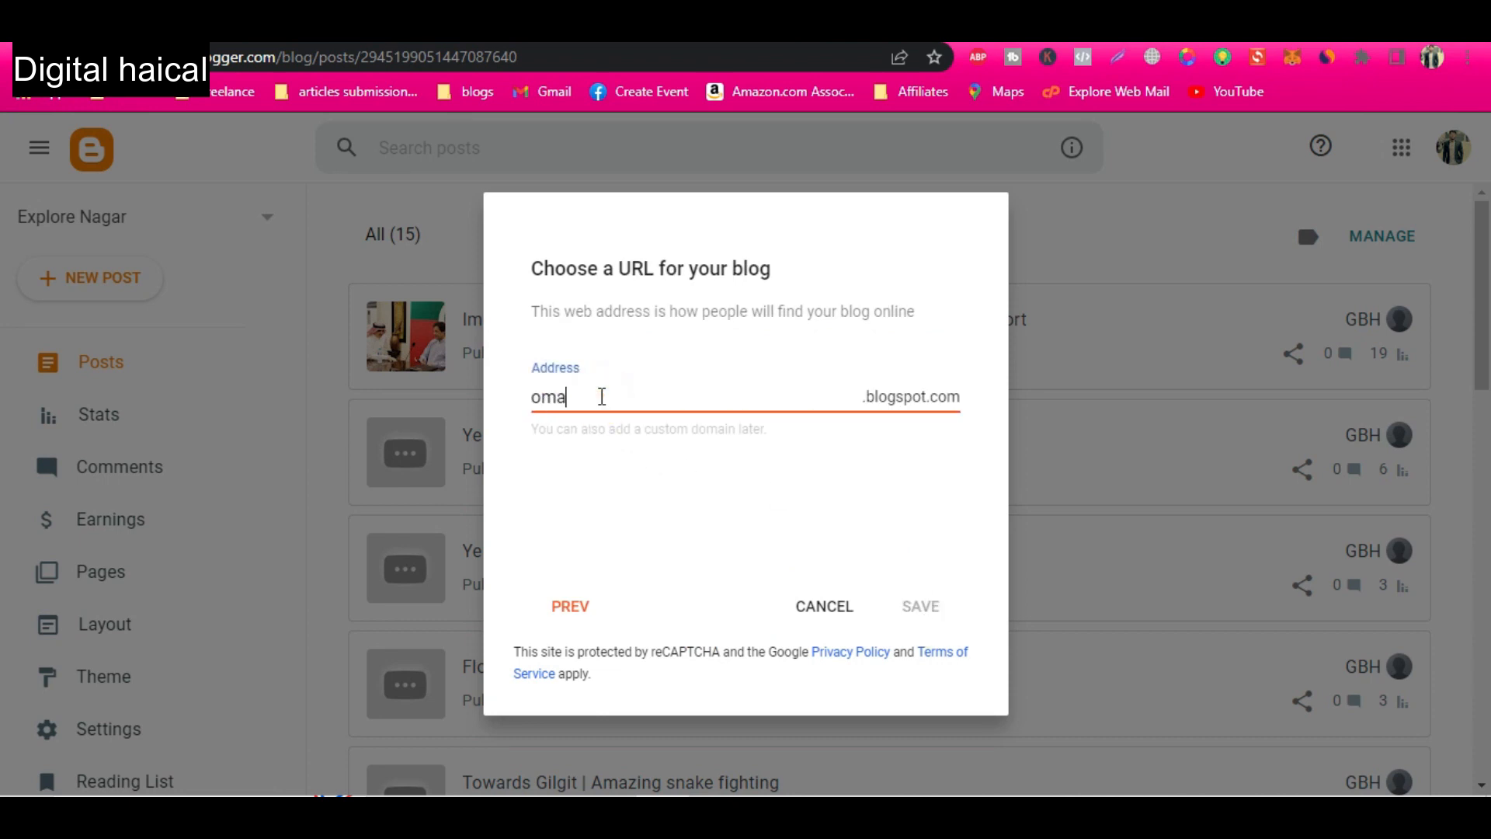
click(727, 474)
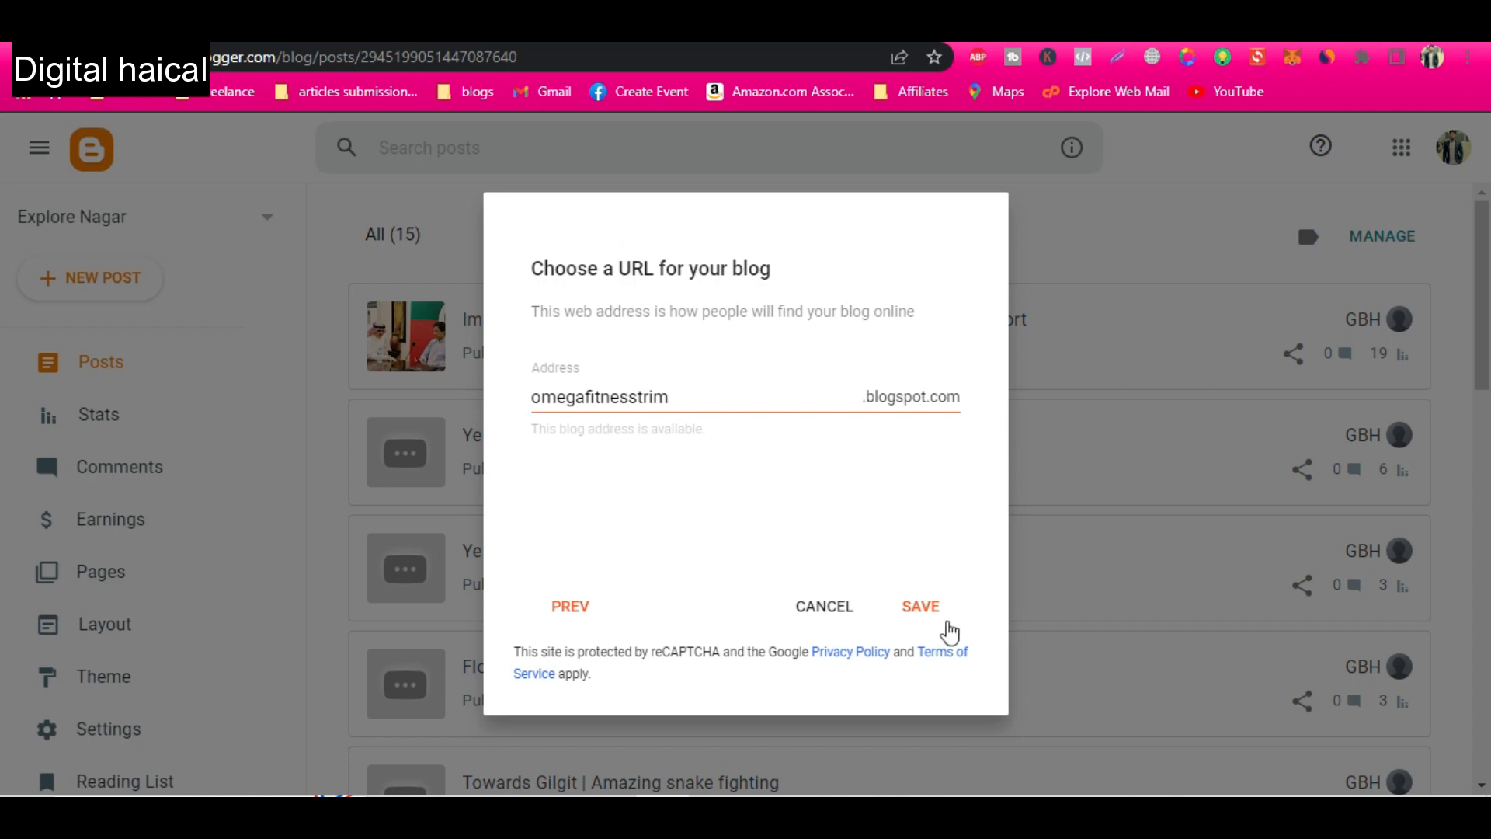
click(918, 610)
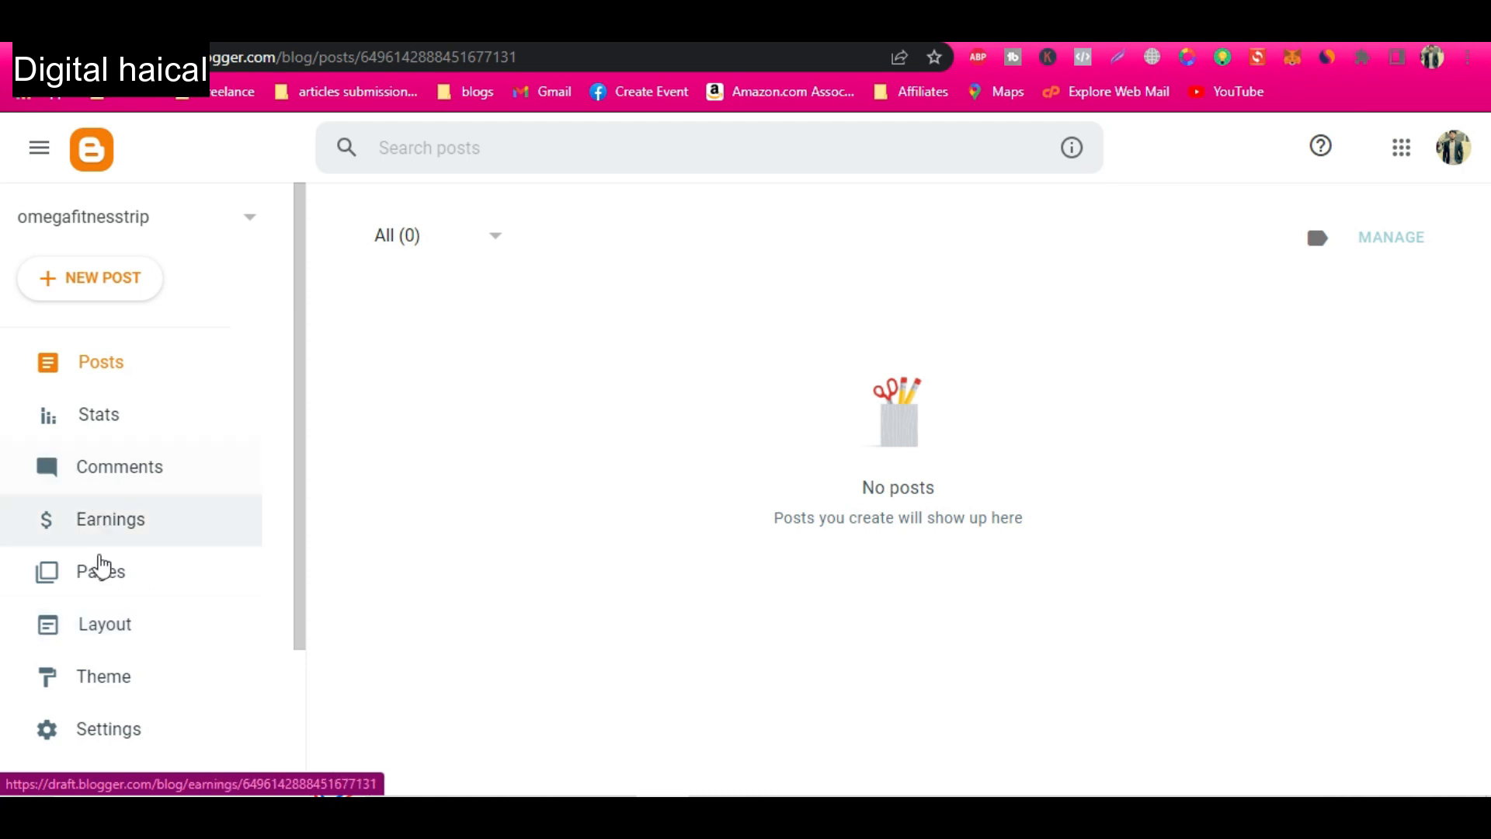
Open the new blog's Theme page, and in Downloads extract minimal-blogger-template-[Colorlib].zip and open its Minimal Blogger Template [Colorlib] folder.
click(113, 682)
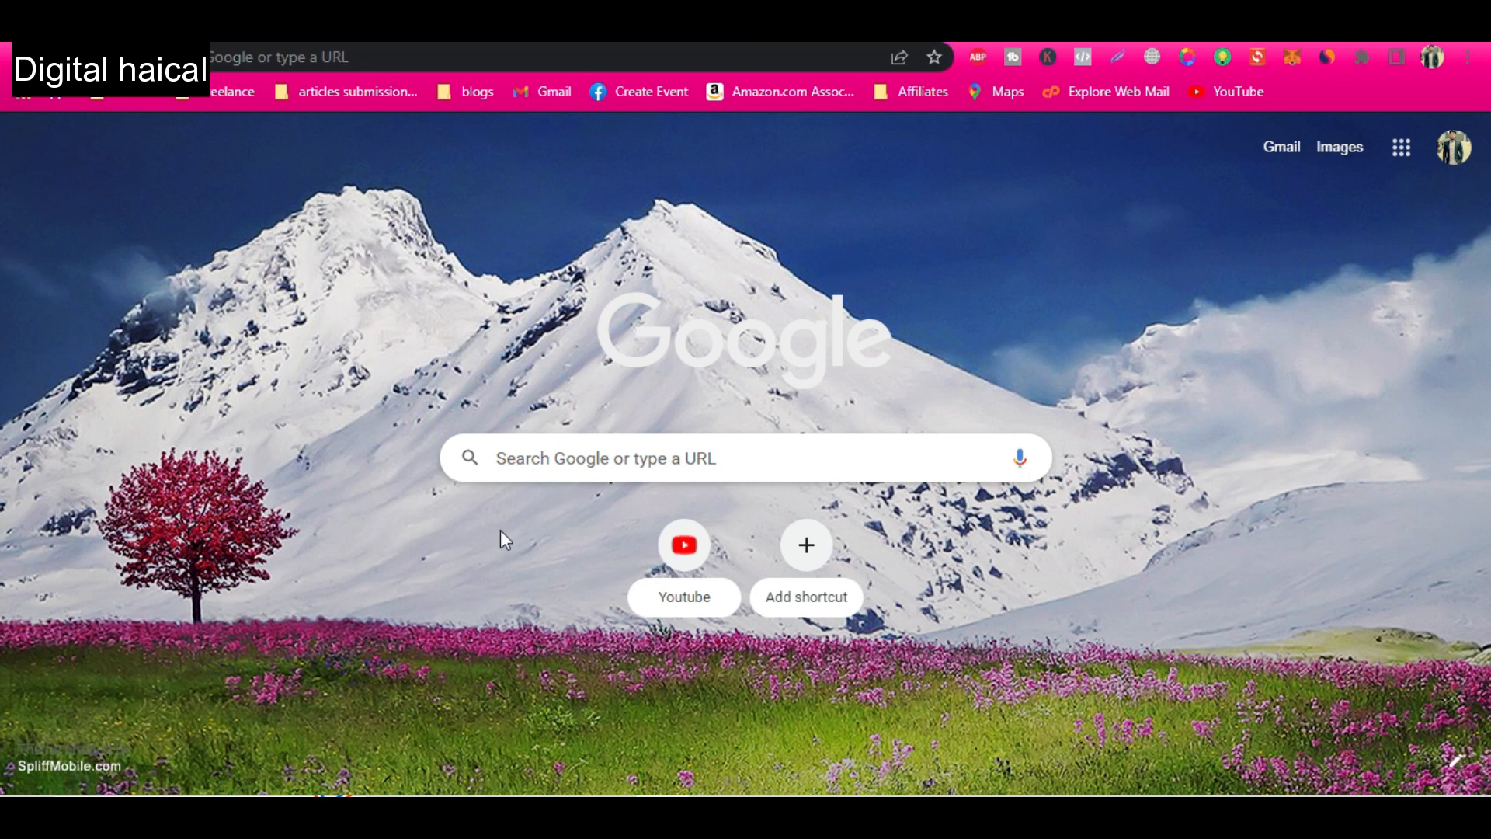
key(super+e)
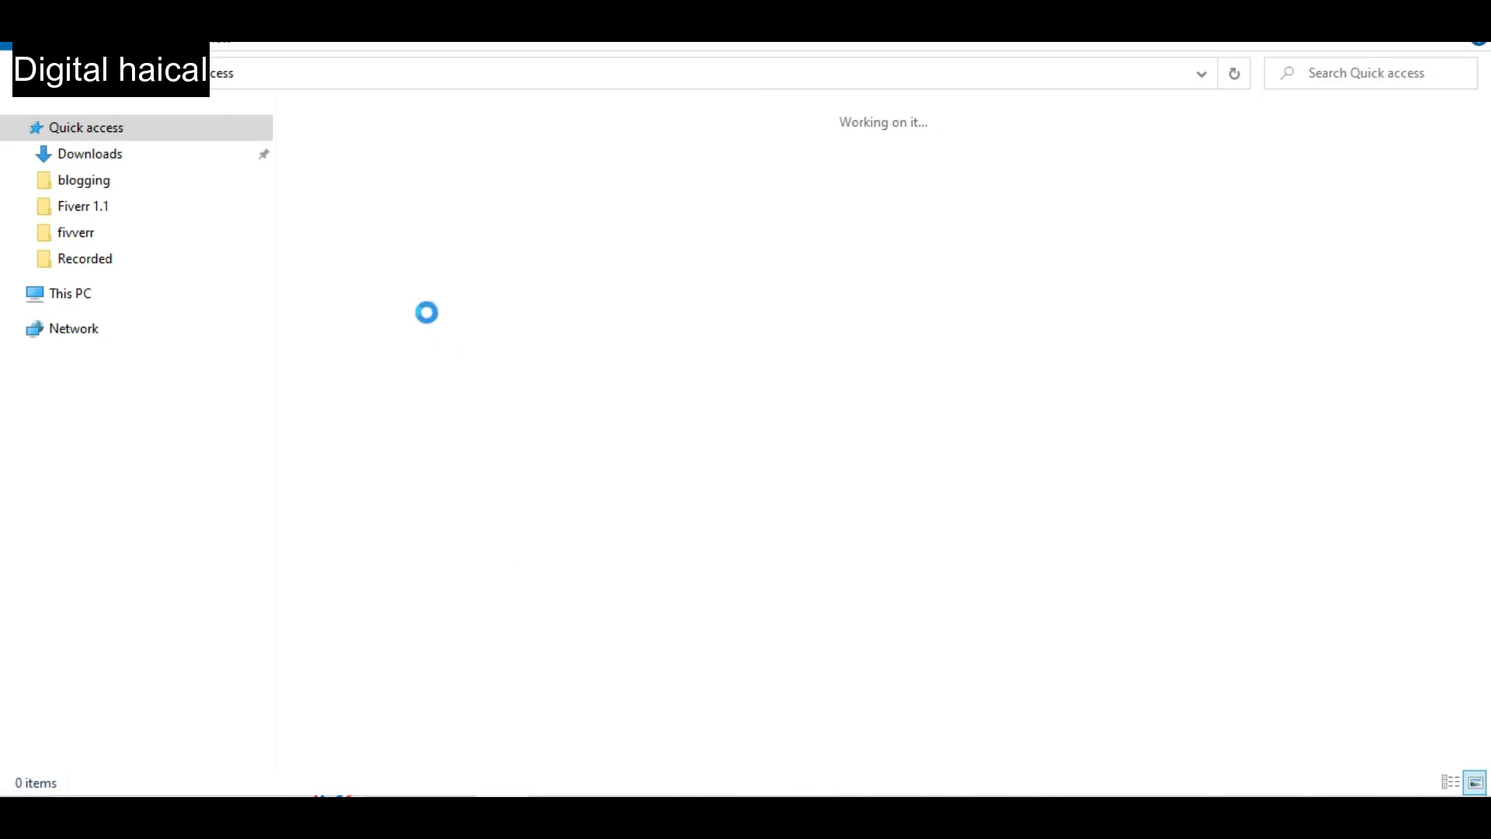
click(114, 155)
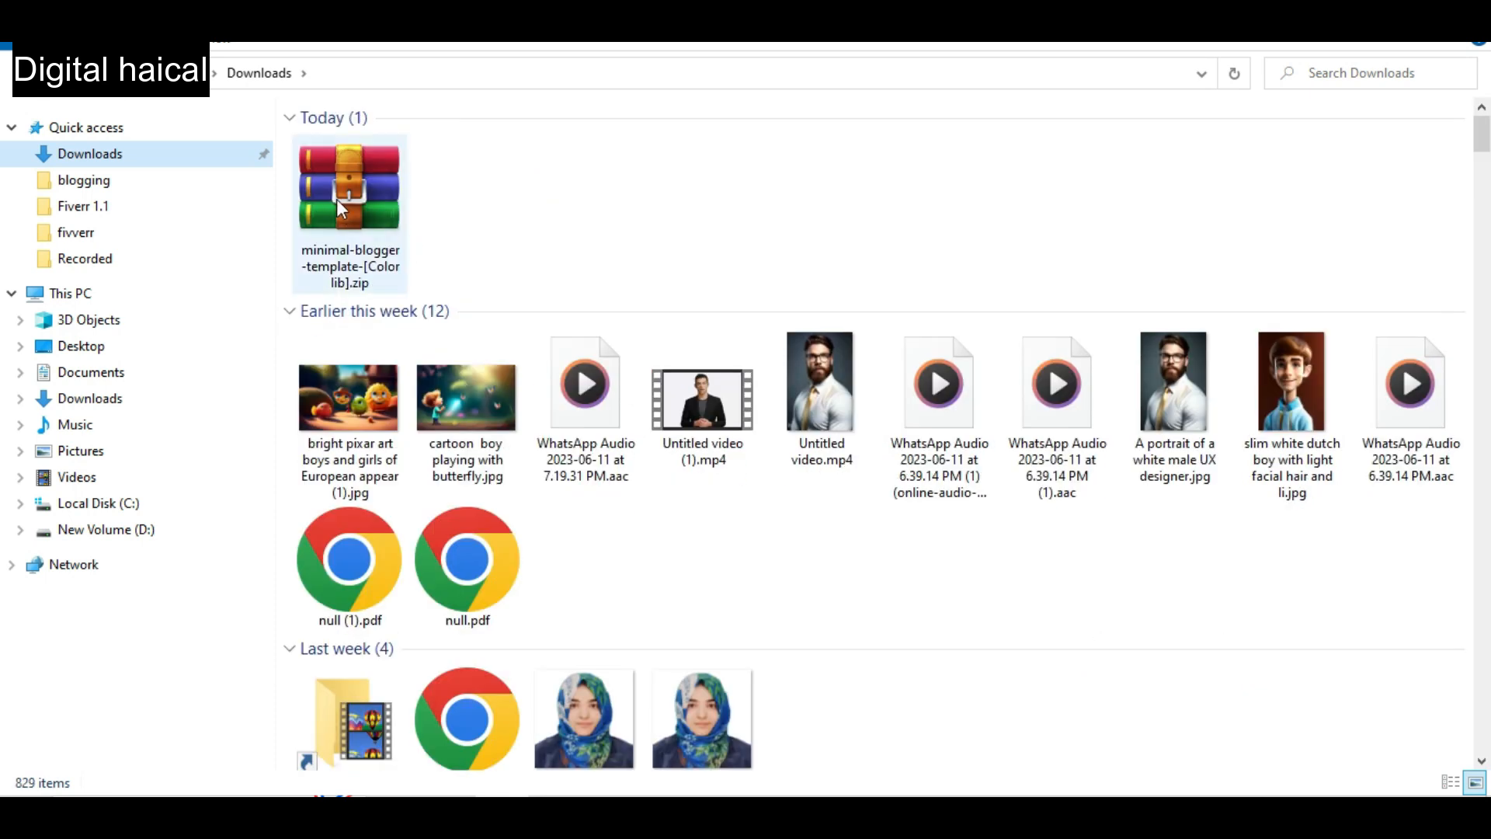
click(334, 198)
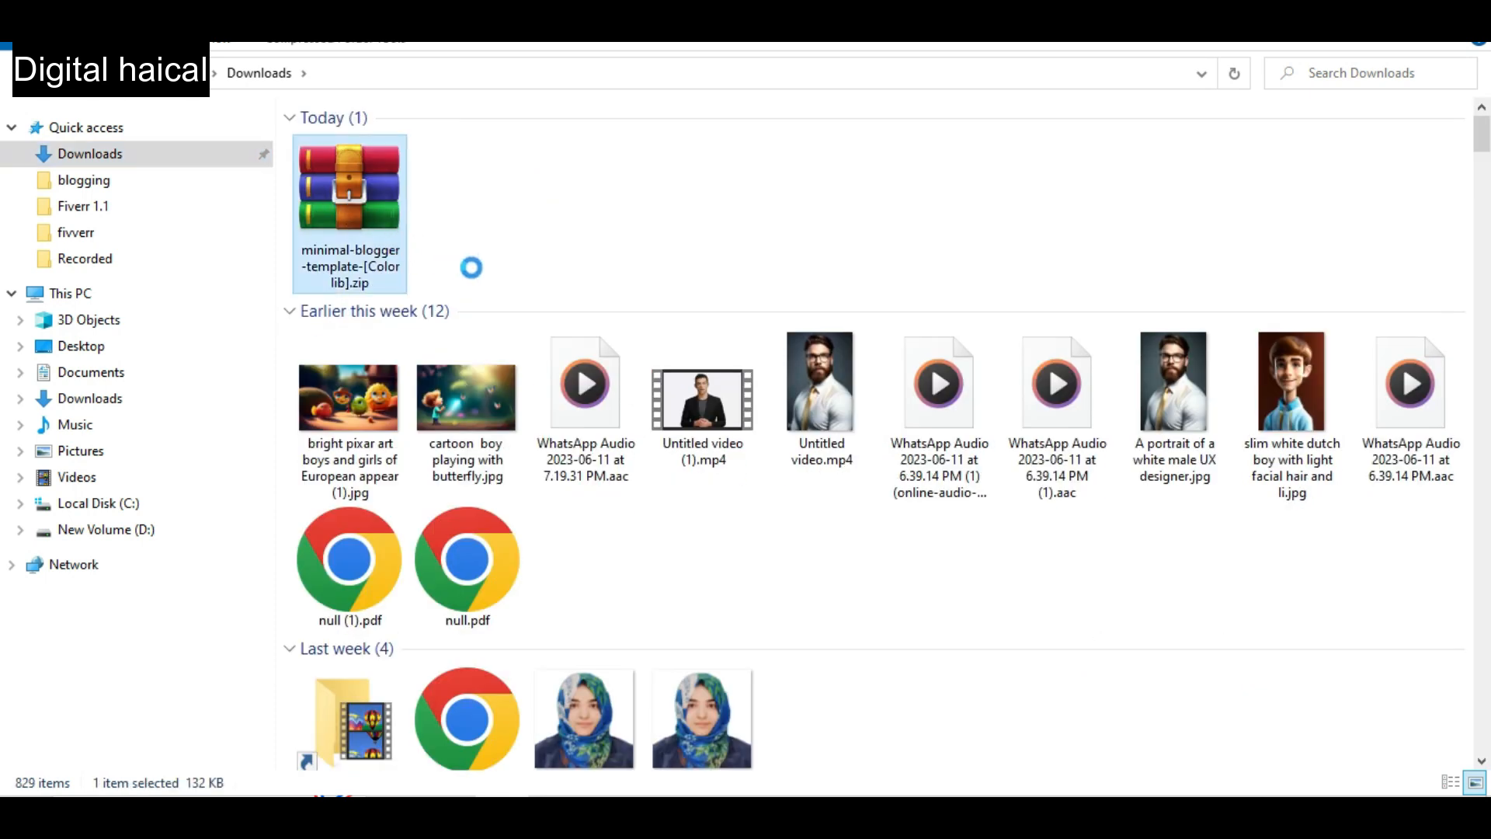
double_click(476, 202)
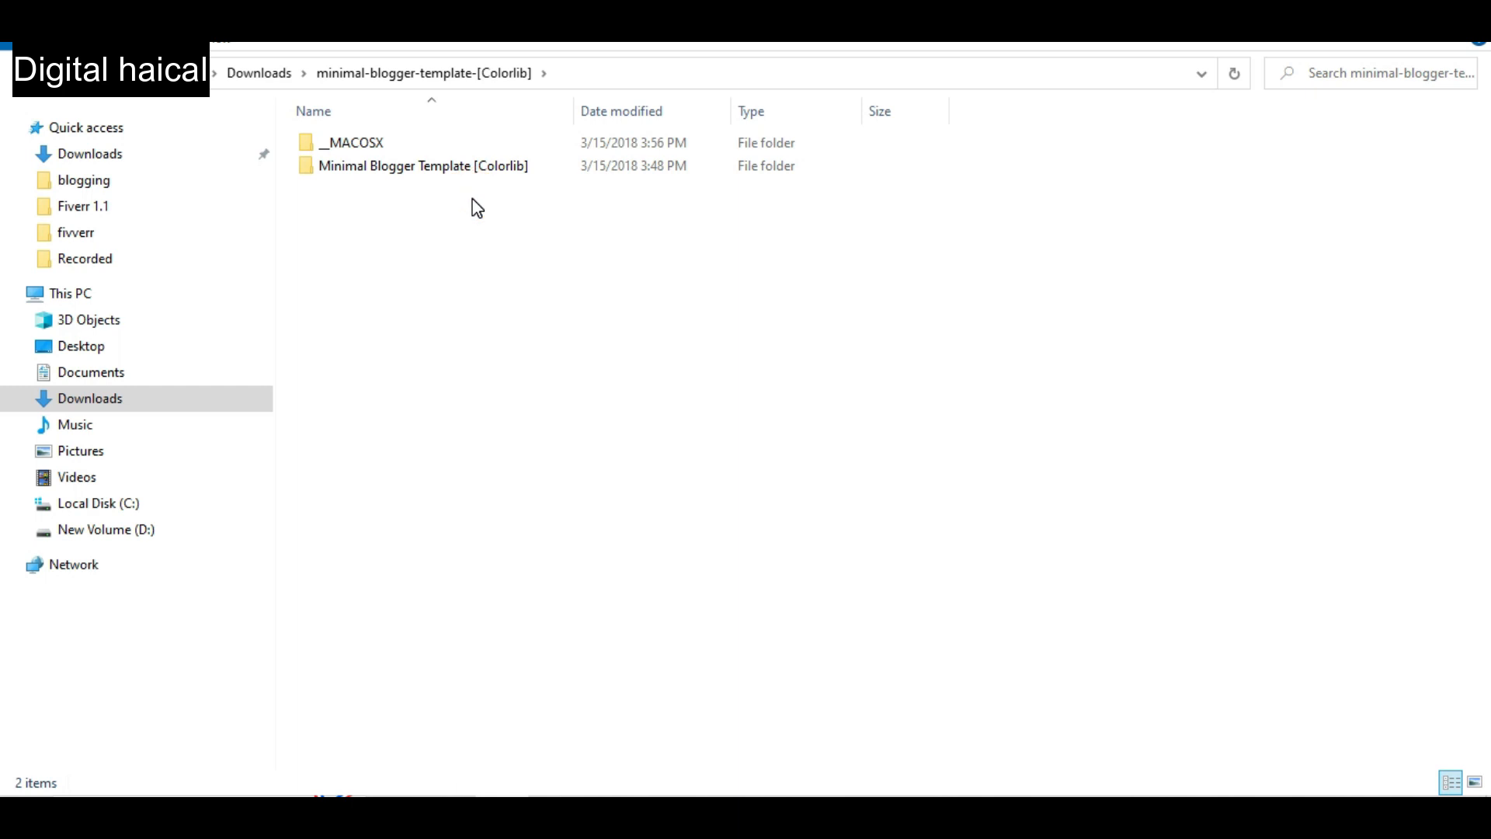
double_click(432, 173)
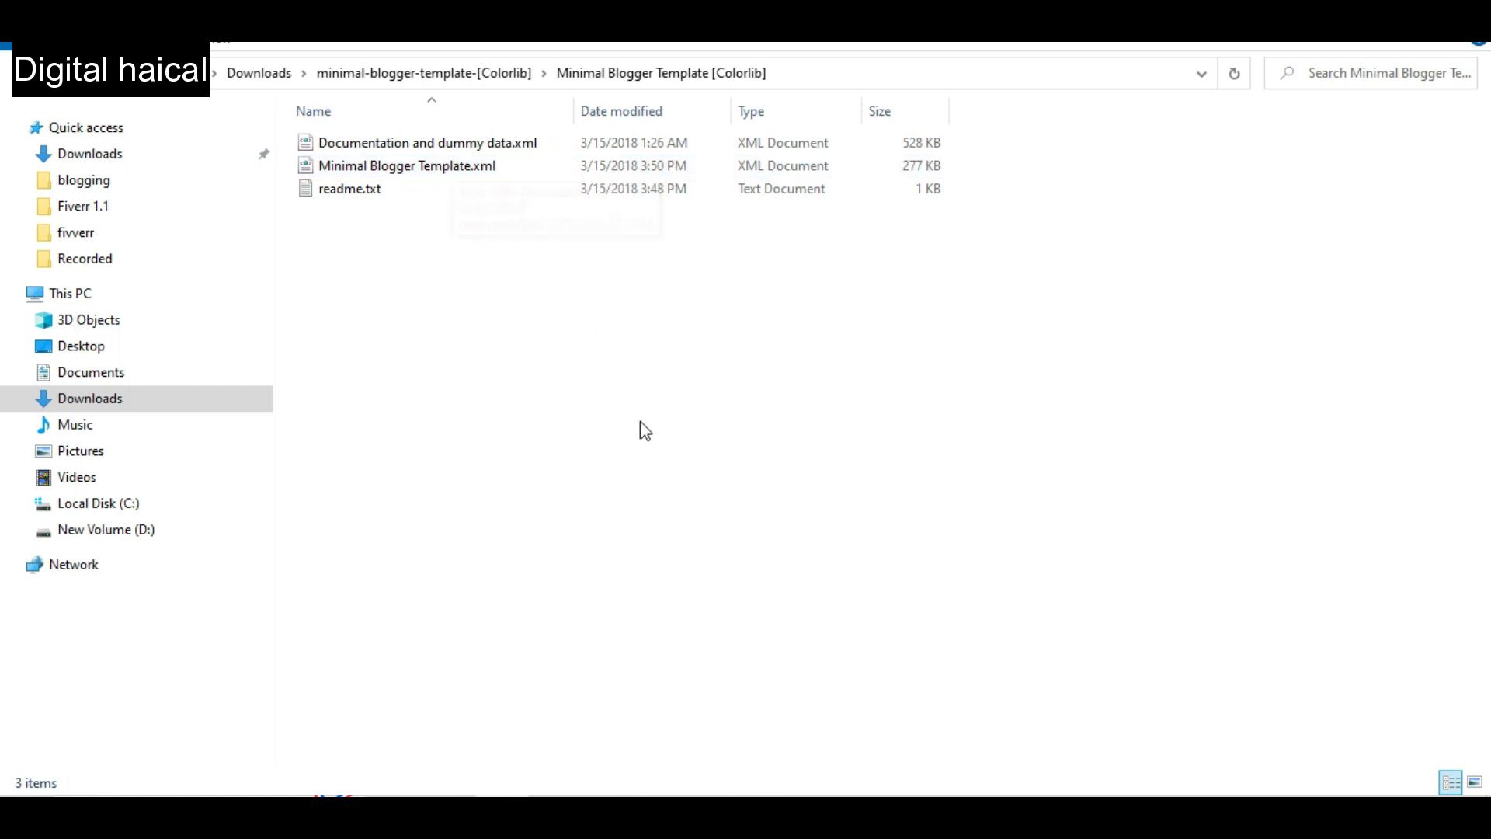
Restore the blog's theme from Minimal Blogger Template.xml in the extracted Colorlib template folder.
key(alt+Tab)
click(625, 28)
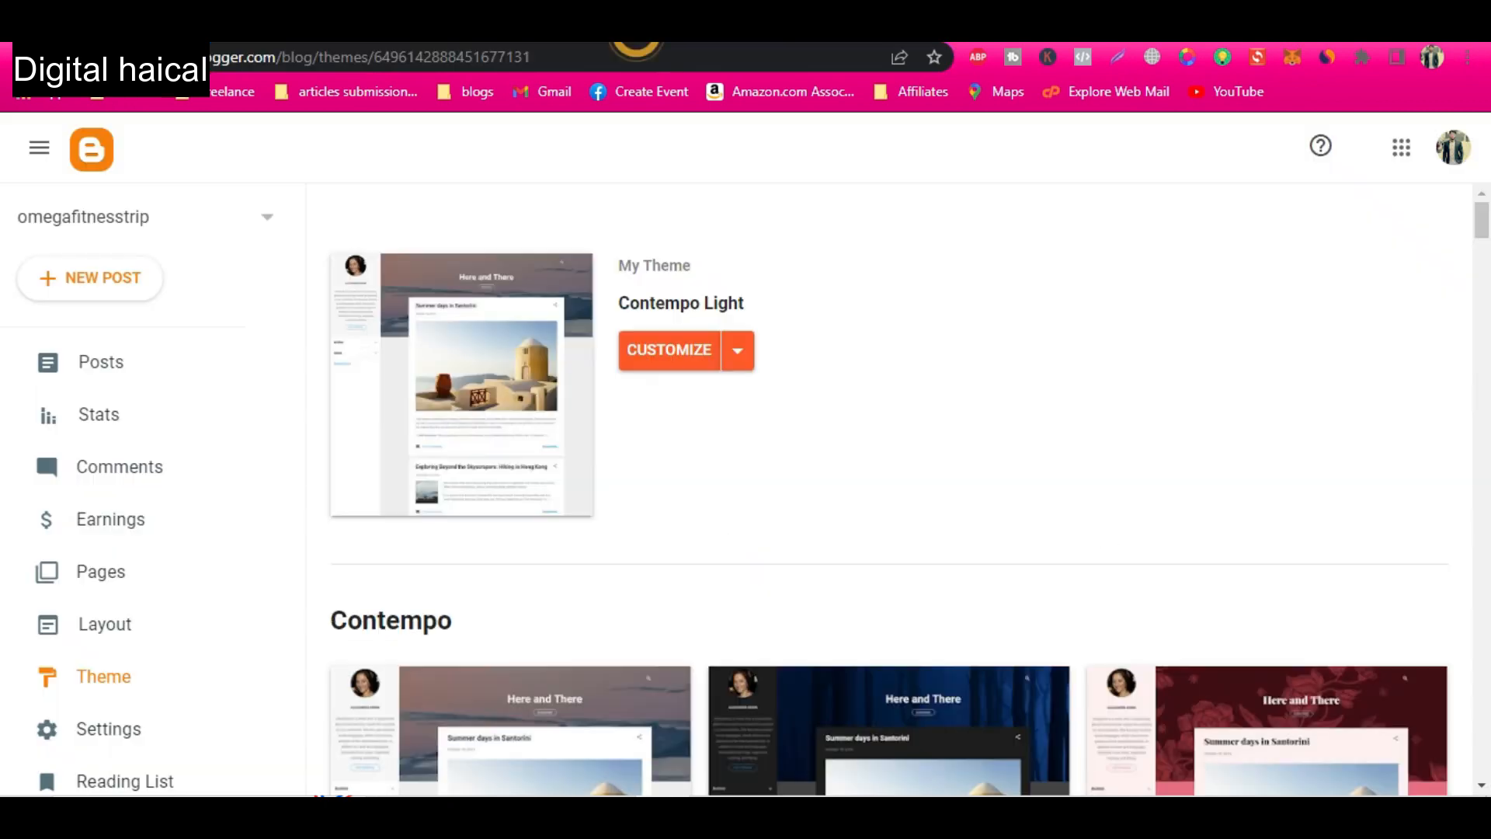
click(736, 355)
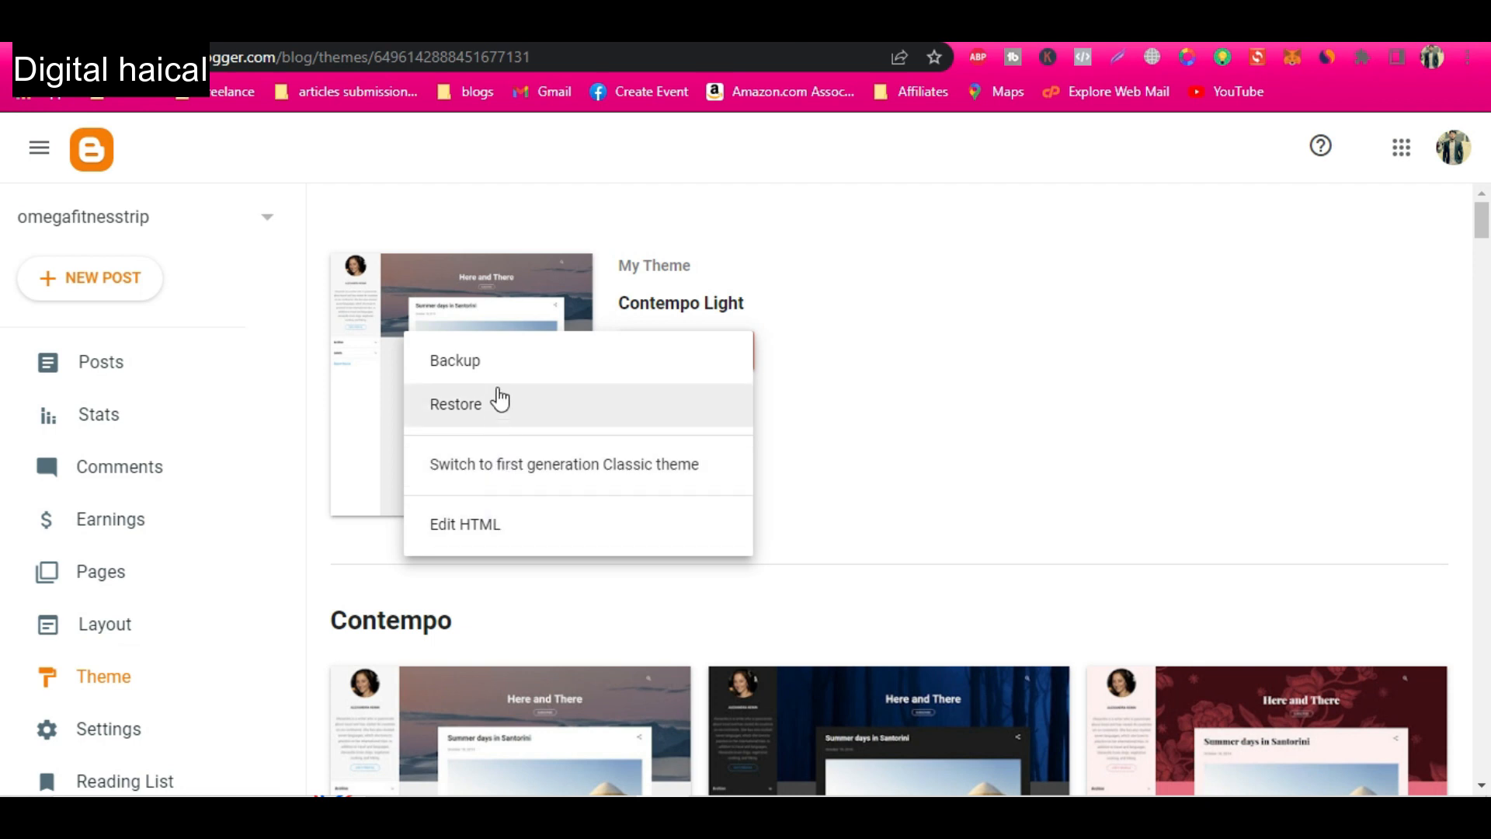
click(498, 412)
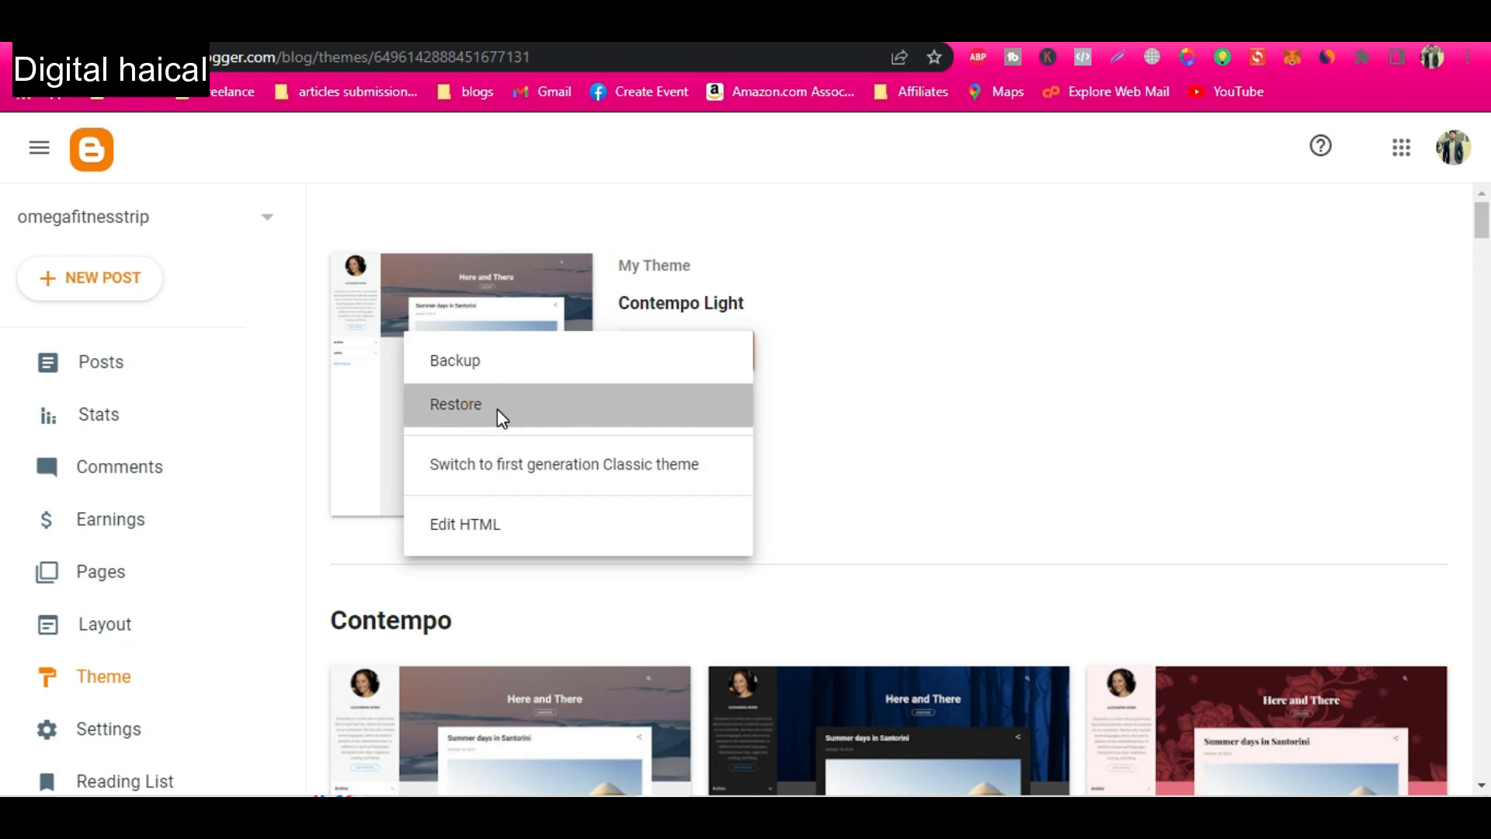
click(885, 518)
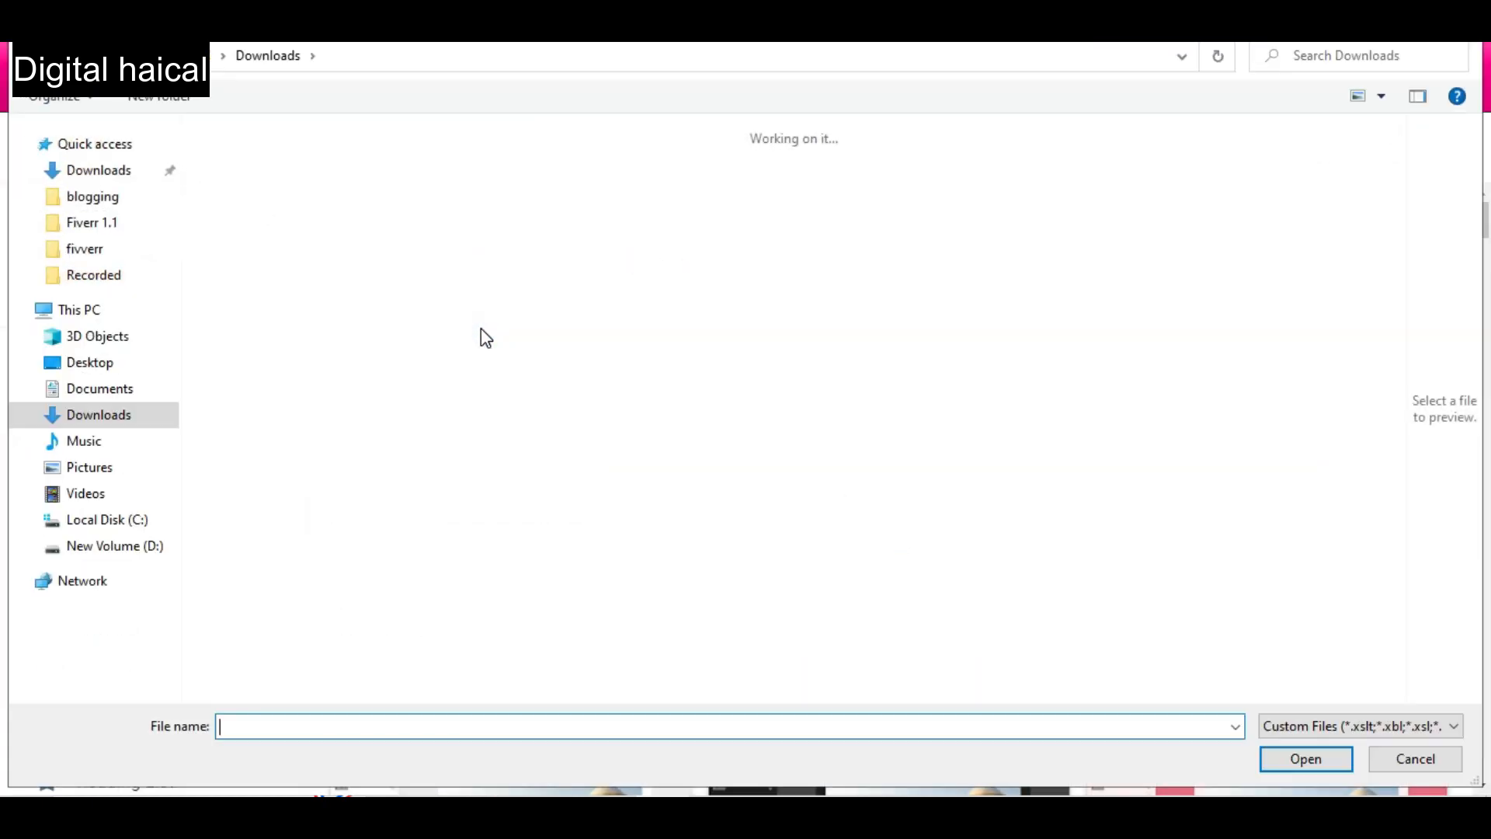
double_click(259, 210)
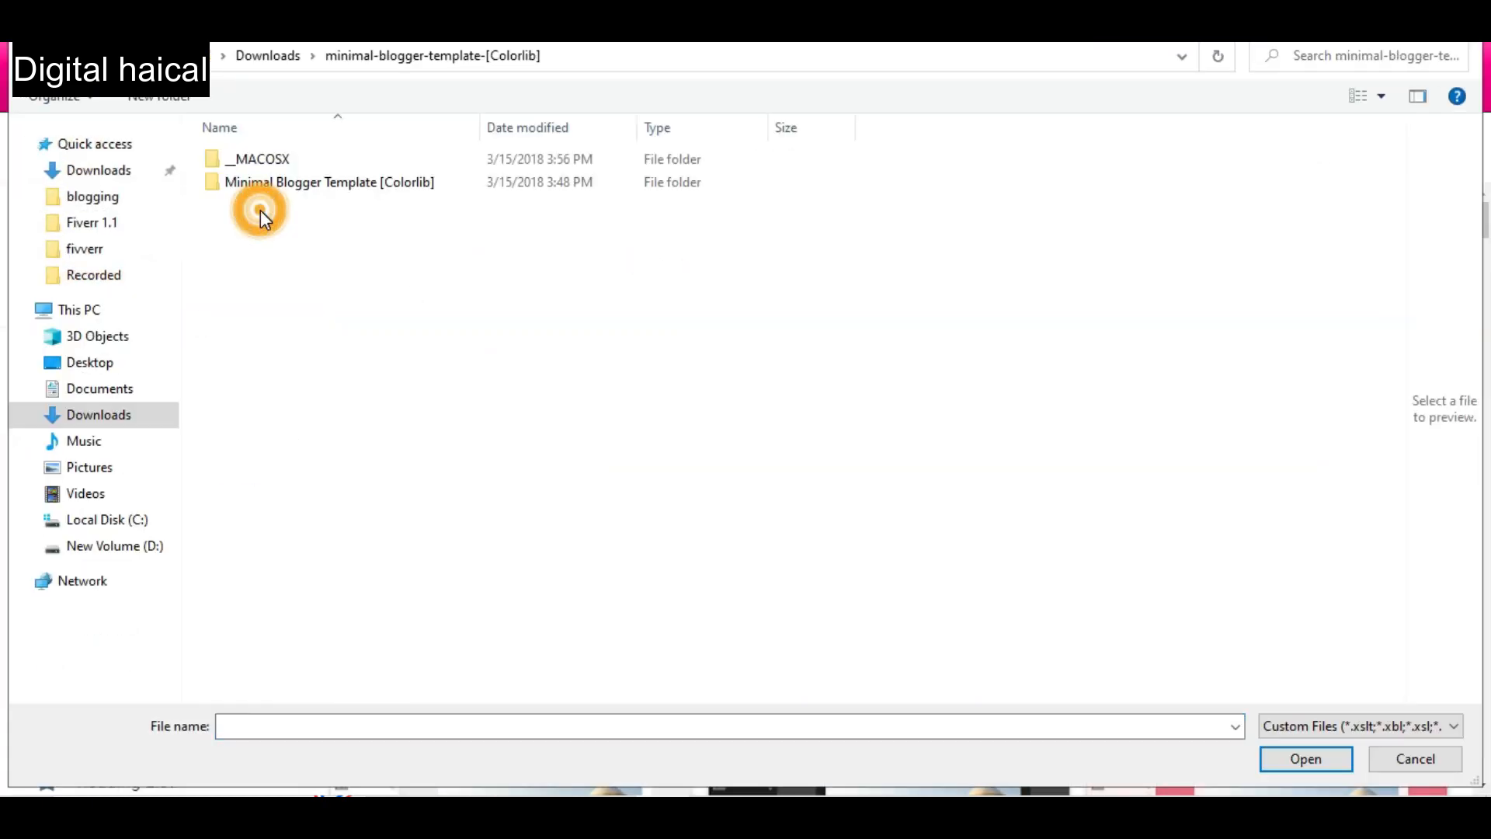
double_click(334, 181)
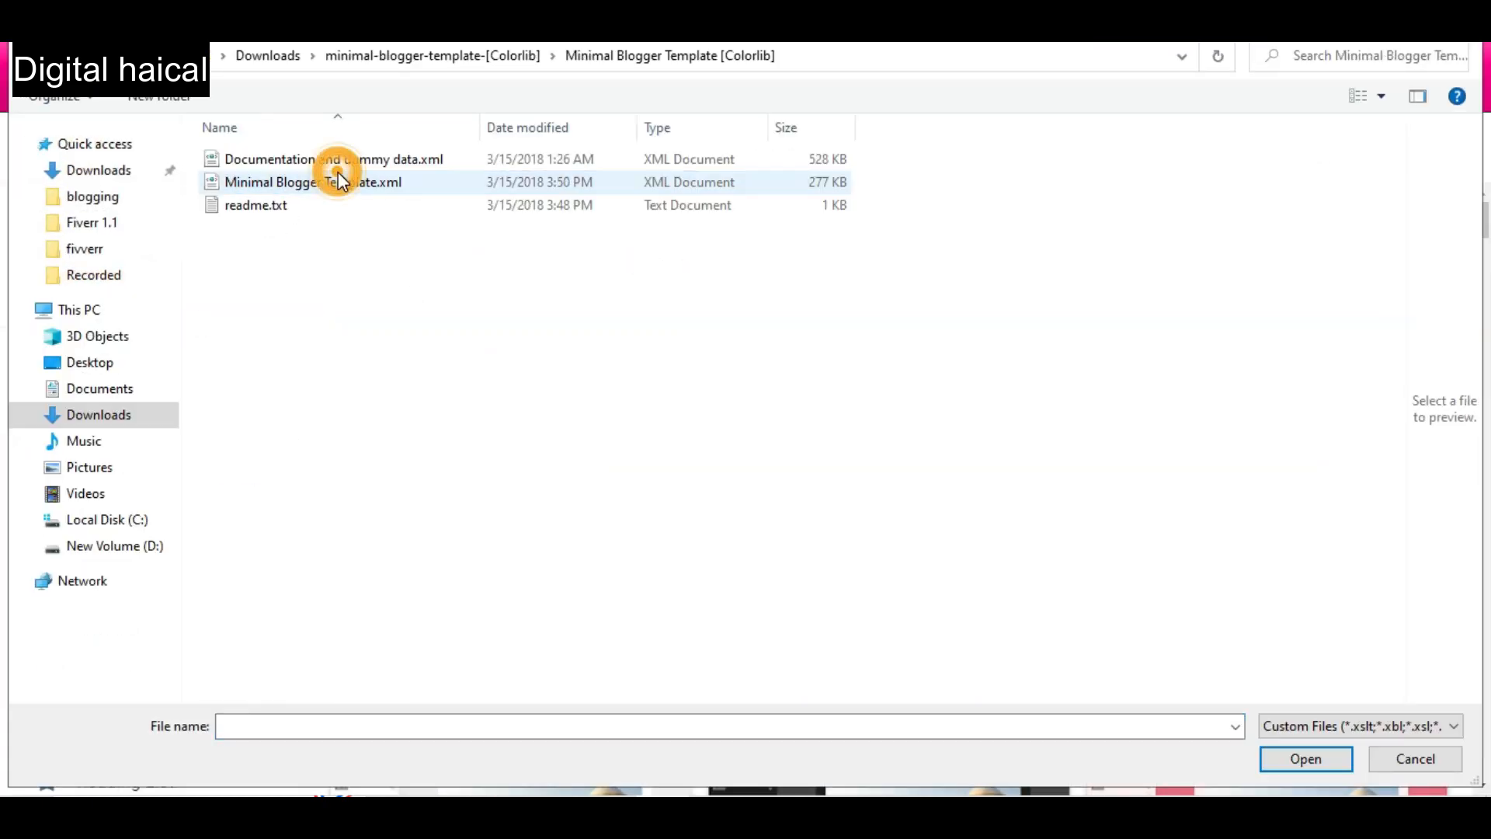
click(387, 191)
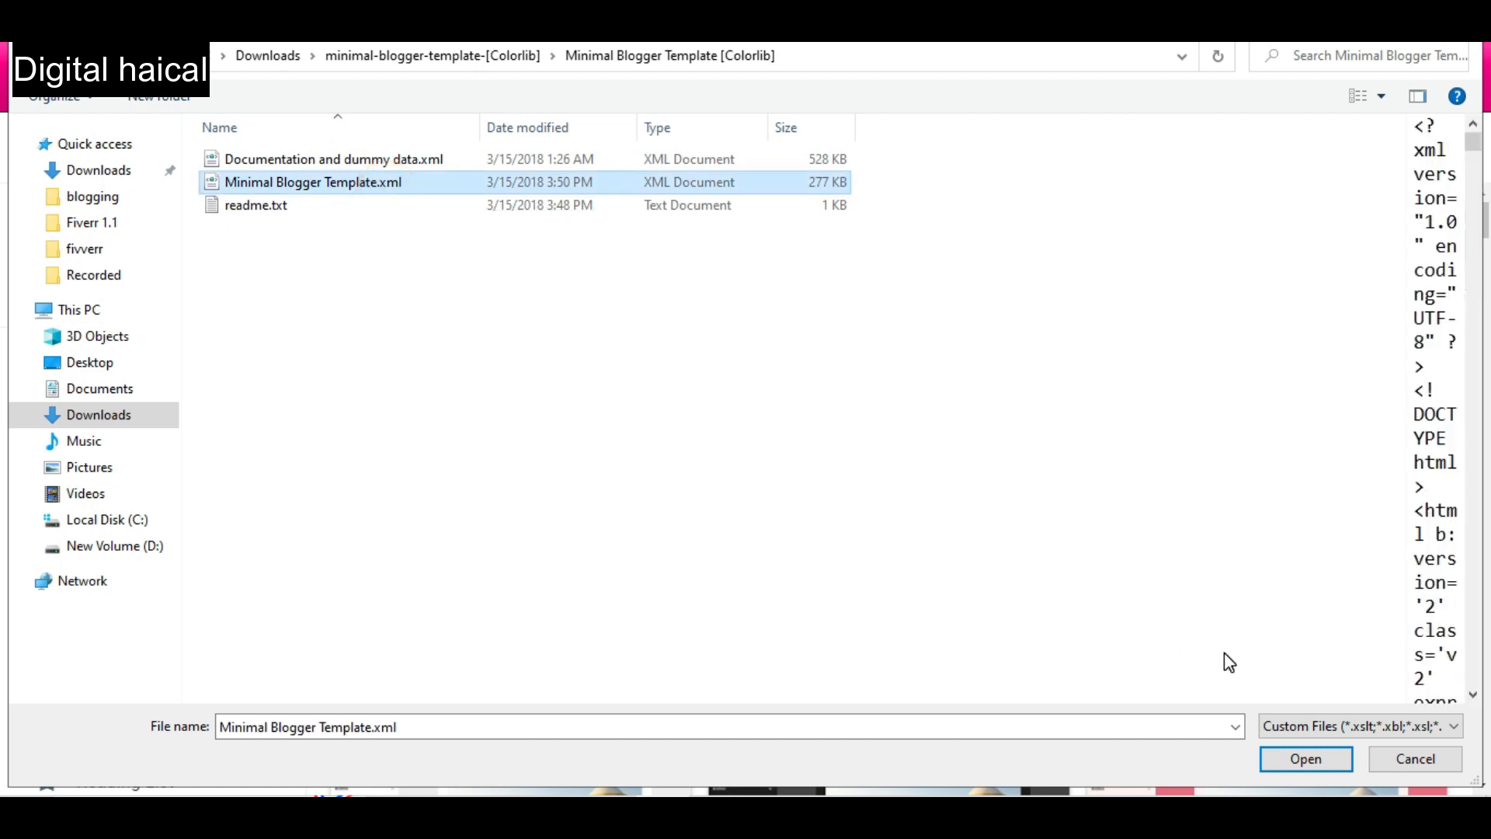
click(1286, 765)
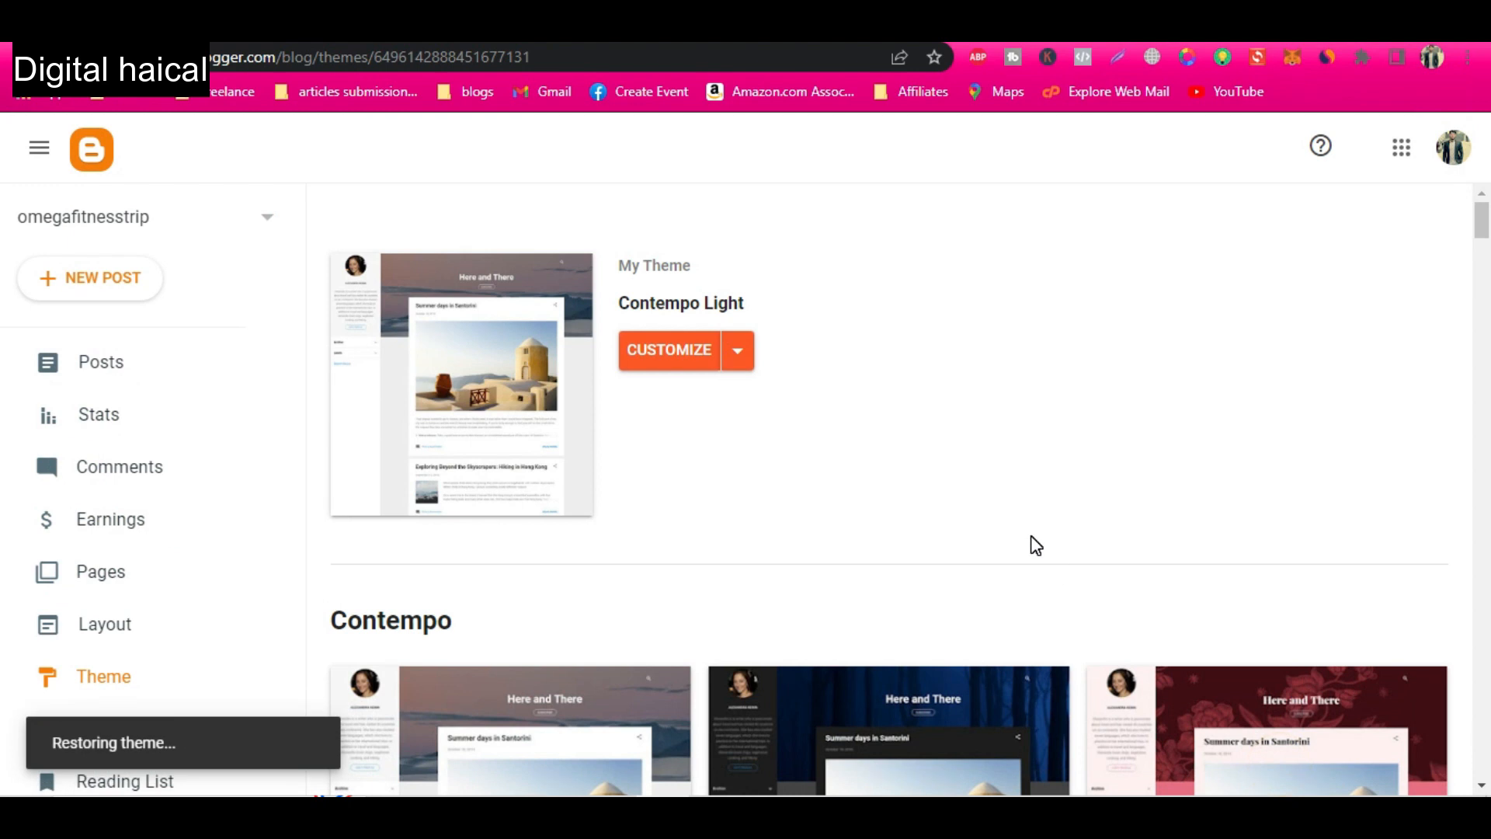
View the live omegafitnesstrim blog and examine the restored theme's header, sidebar sections and footer.
click(443, 48)
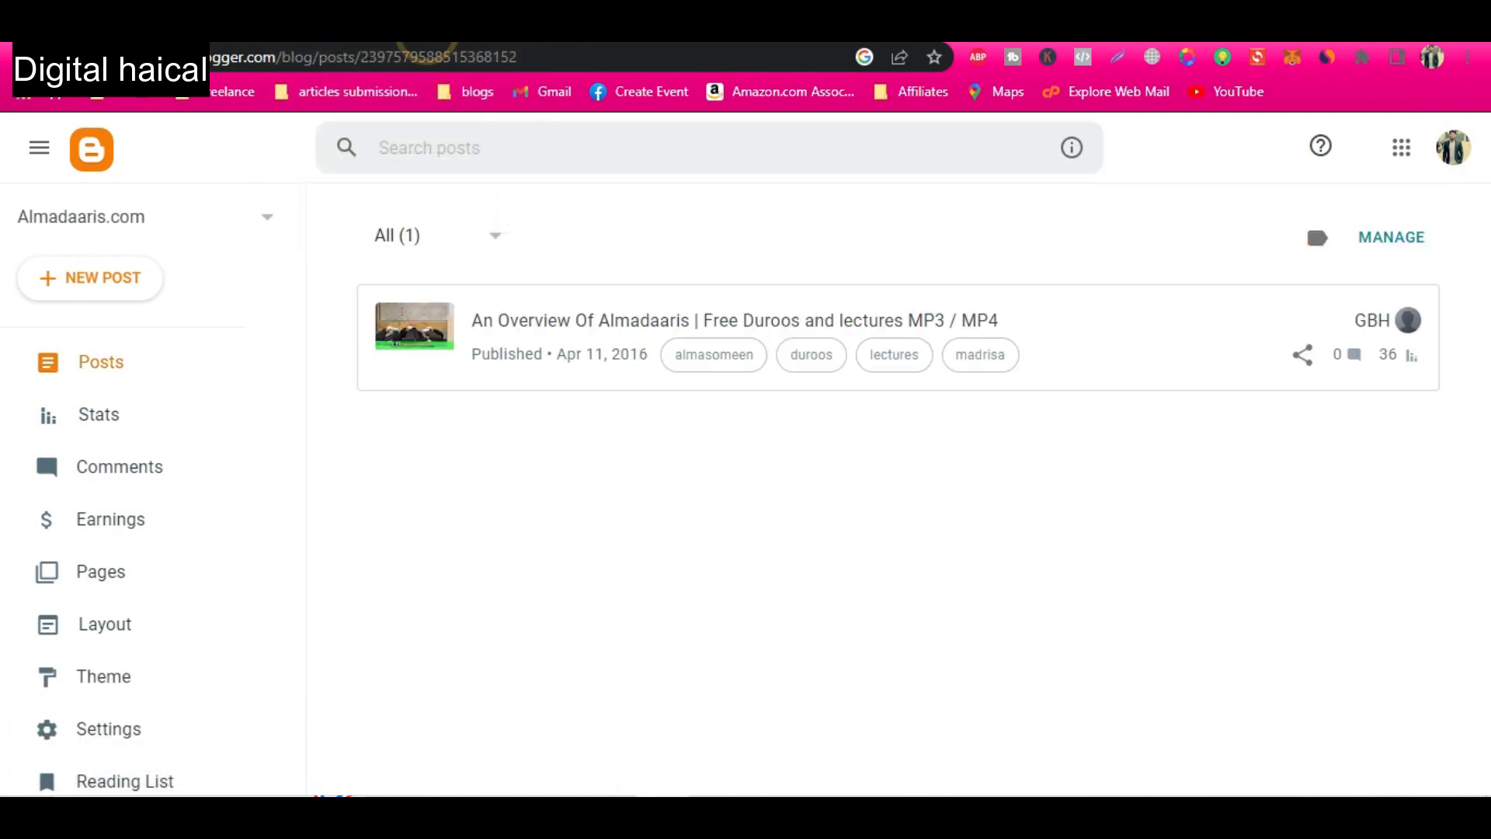
click(440, 45)
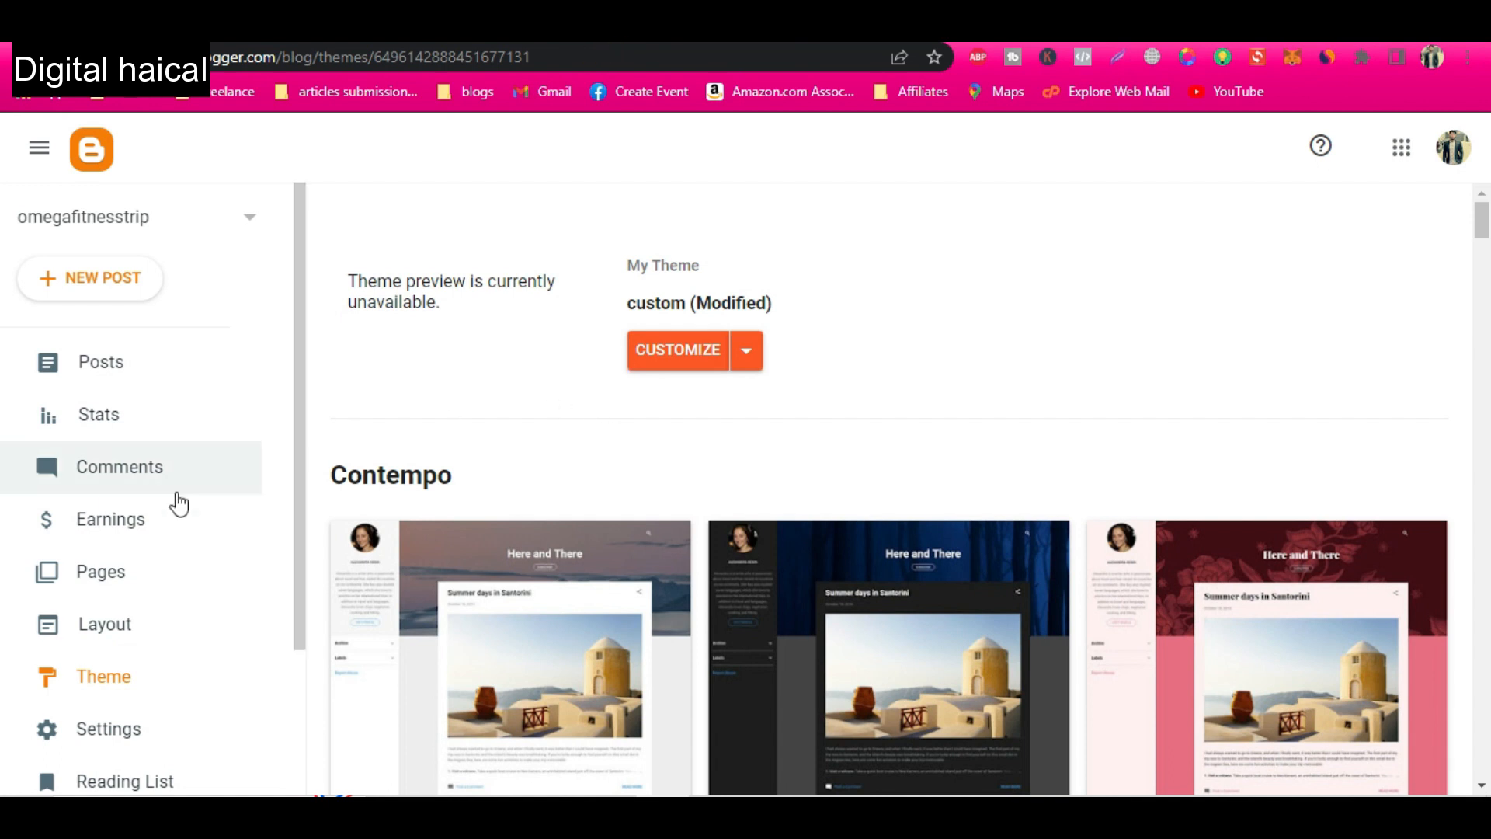
scroll(108, 714, down, 3)
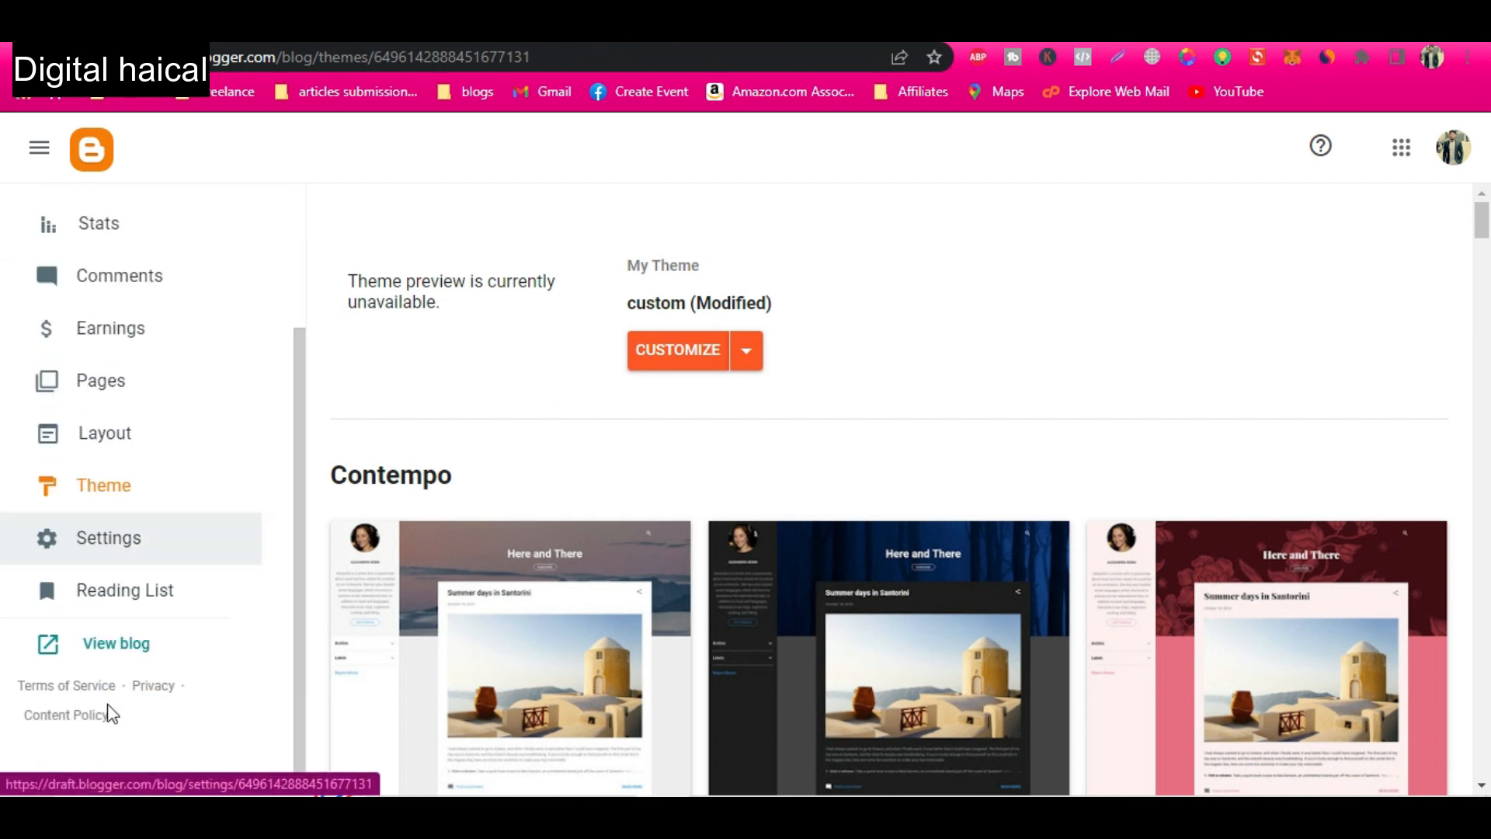
click(119, 649)
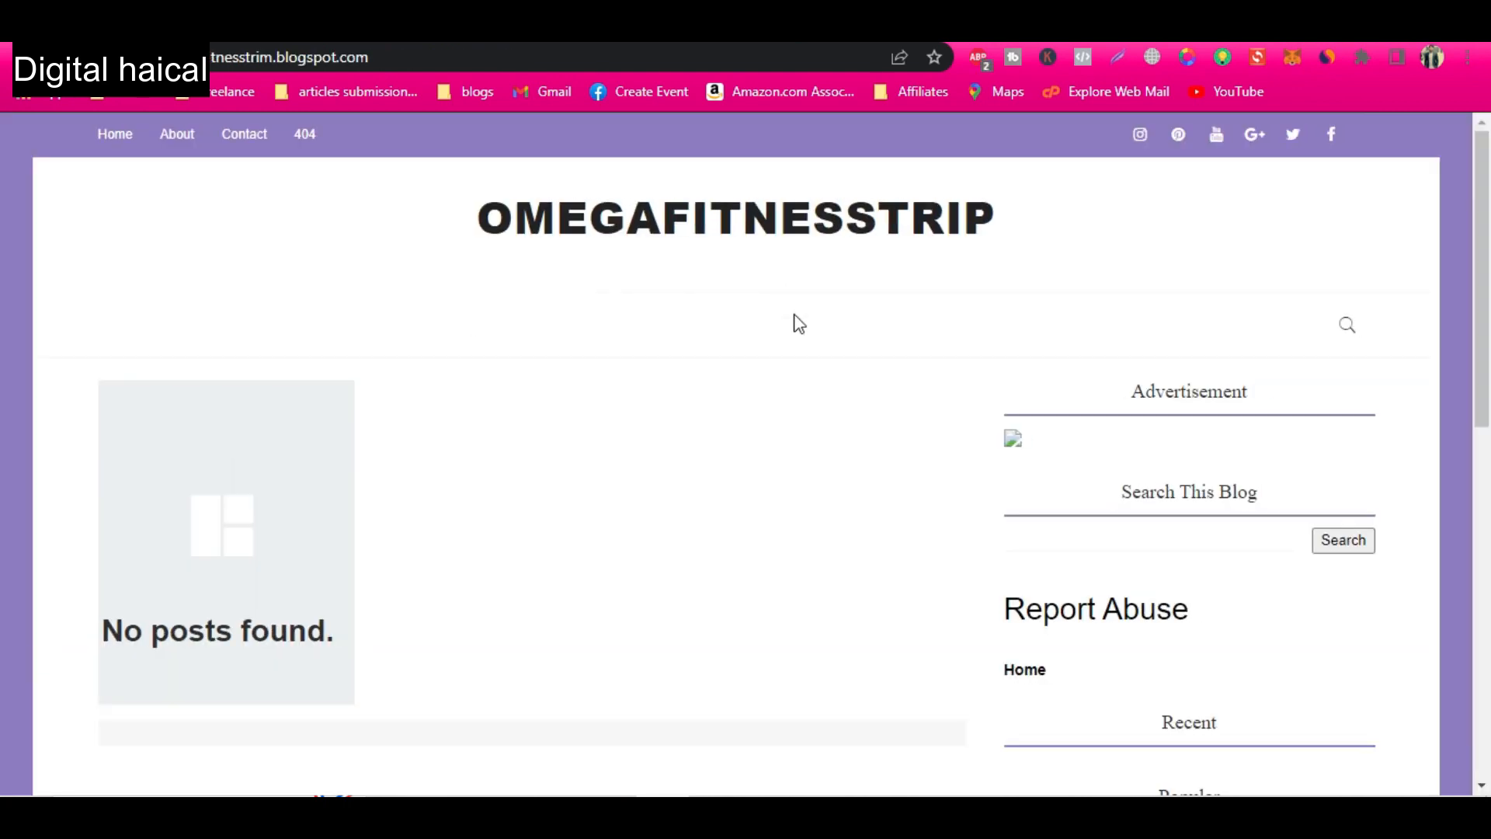
scroll(794, 563, down, 10)
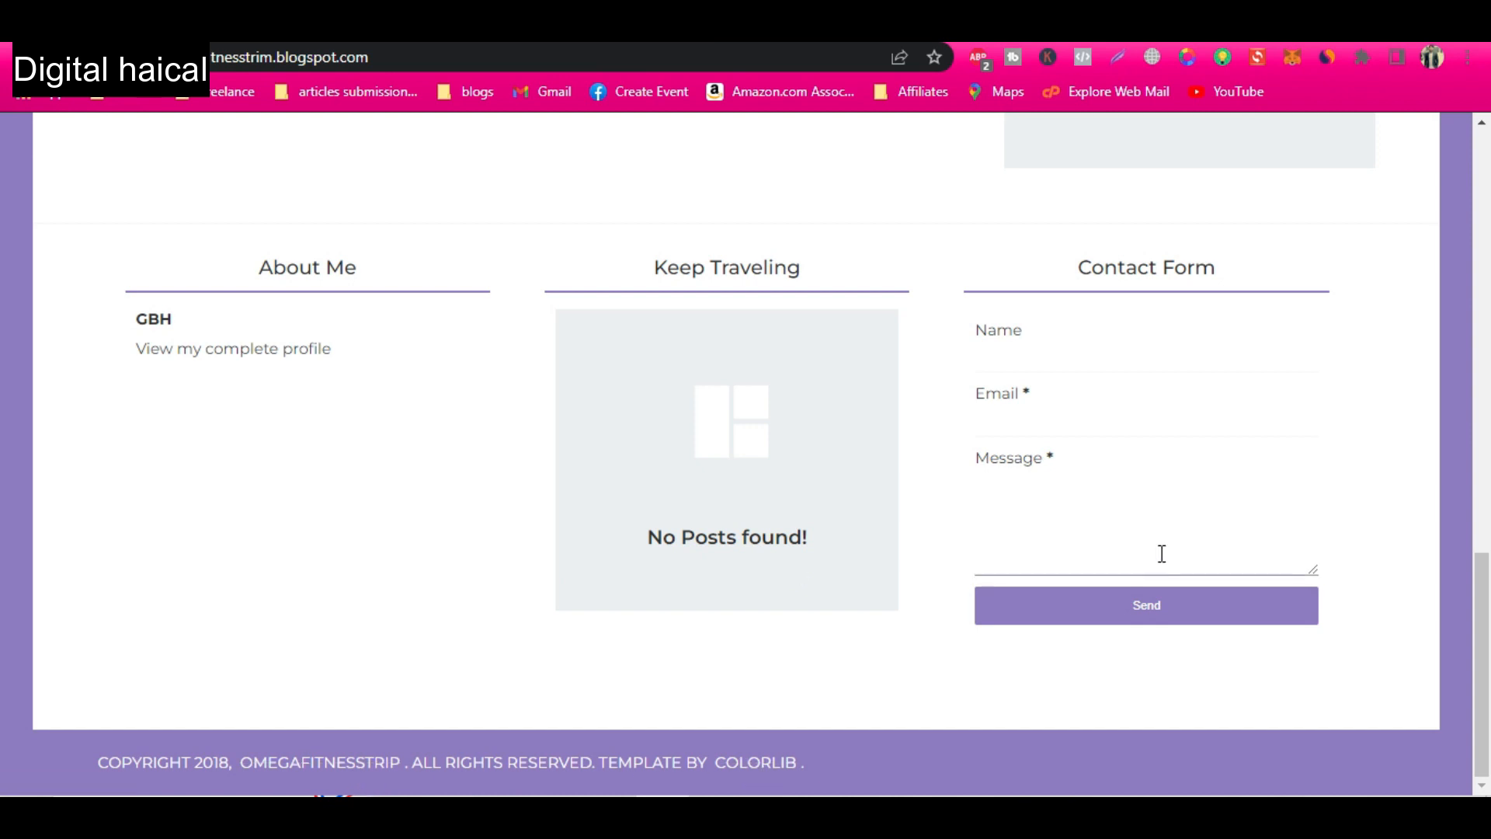
scroll(1156, 567, up, 10)
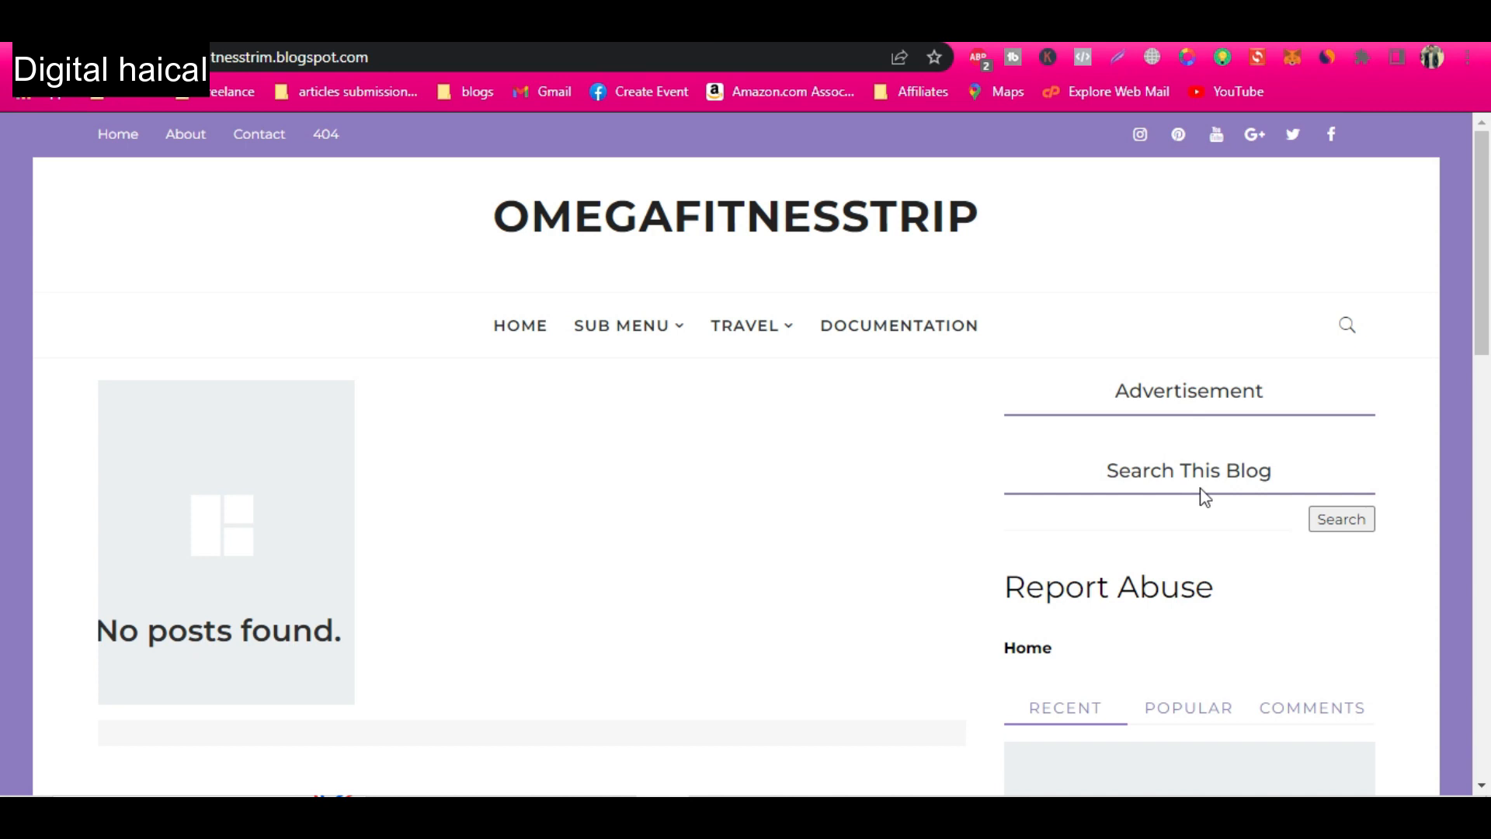
scroll(1152, 593, down, 5)
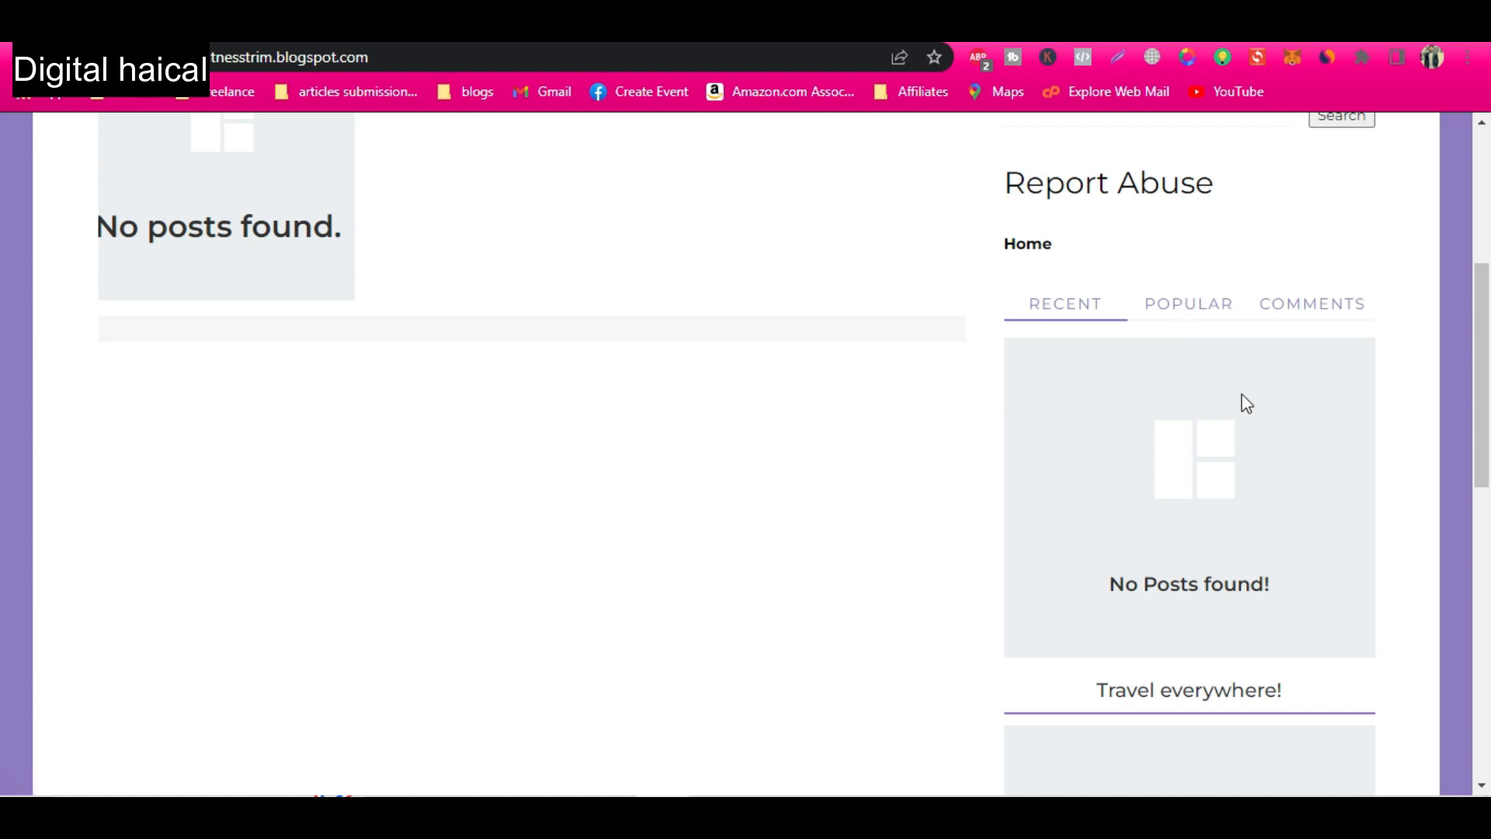
scroll(1206, 631, down, 3)
scroll(1206, 631, down, 2)
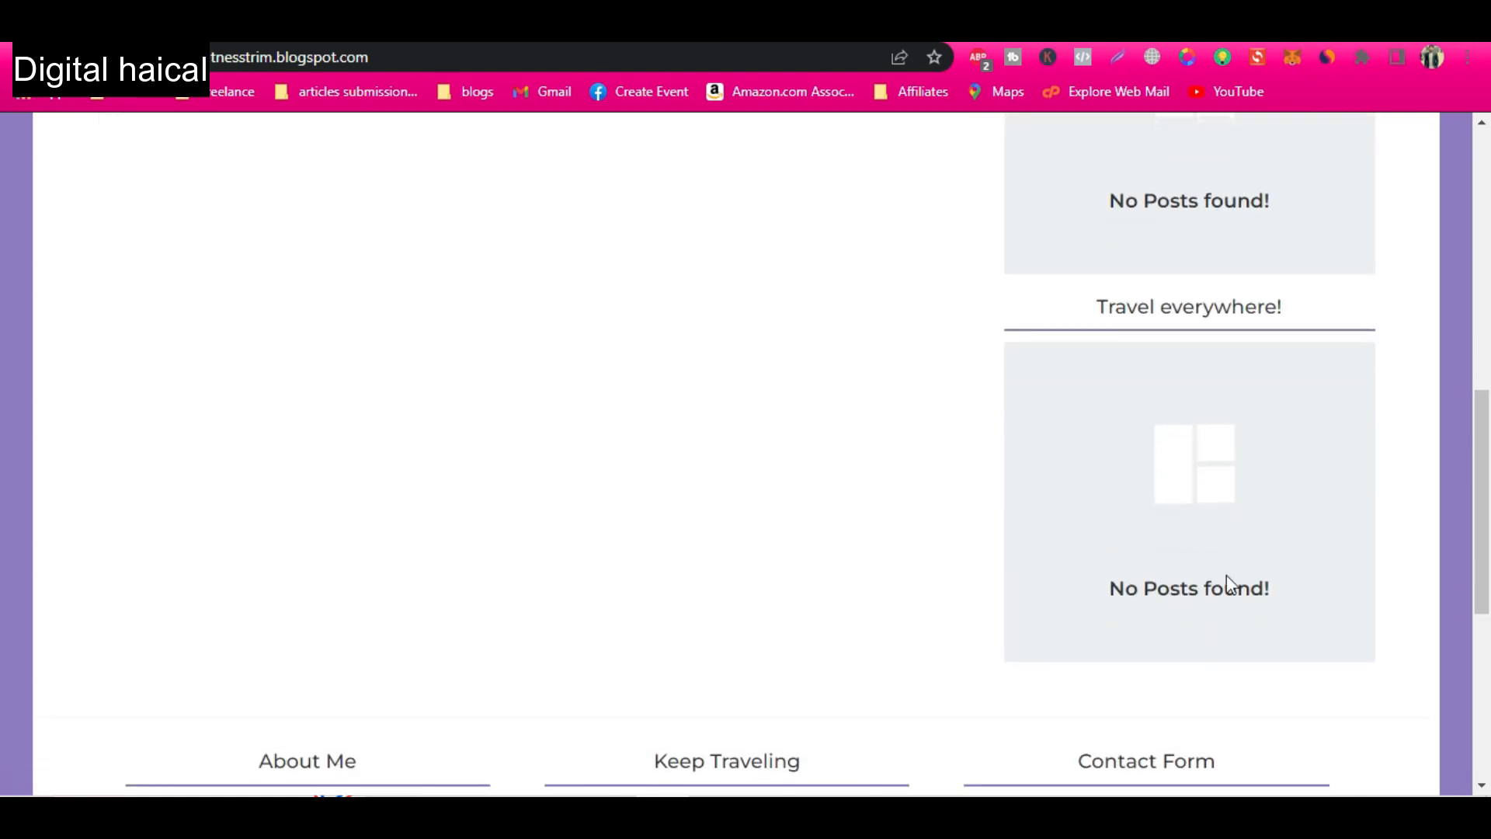
Examine the live blog's footer sections, contact form fields and main navigation menu.
scroll(1162, 543, down, 4)
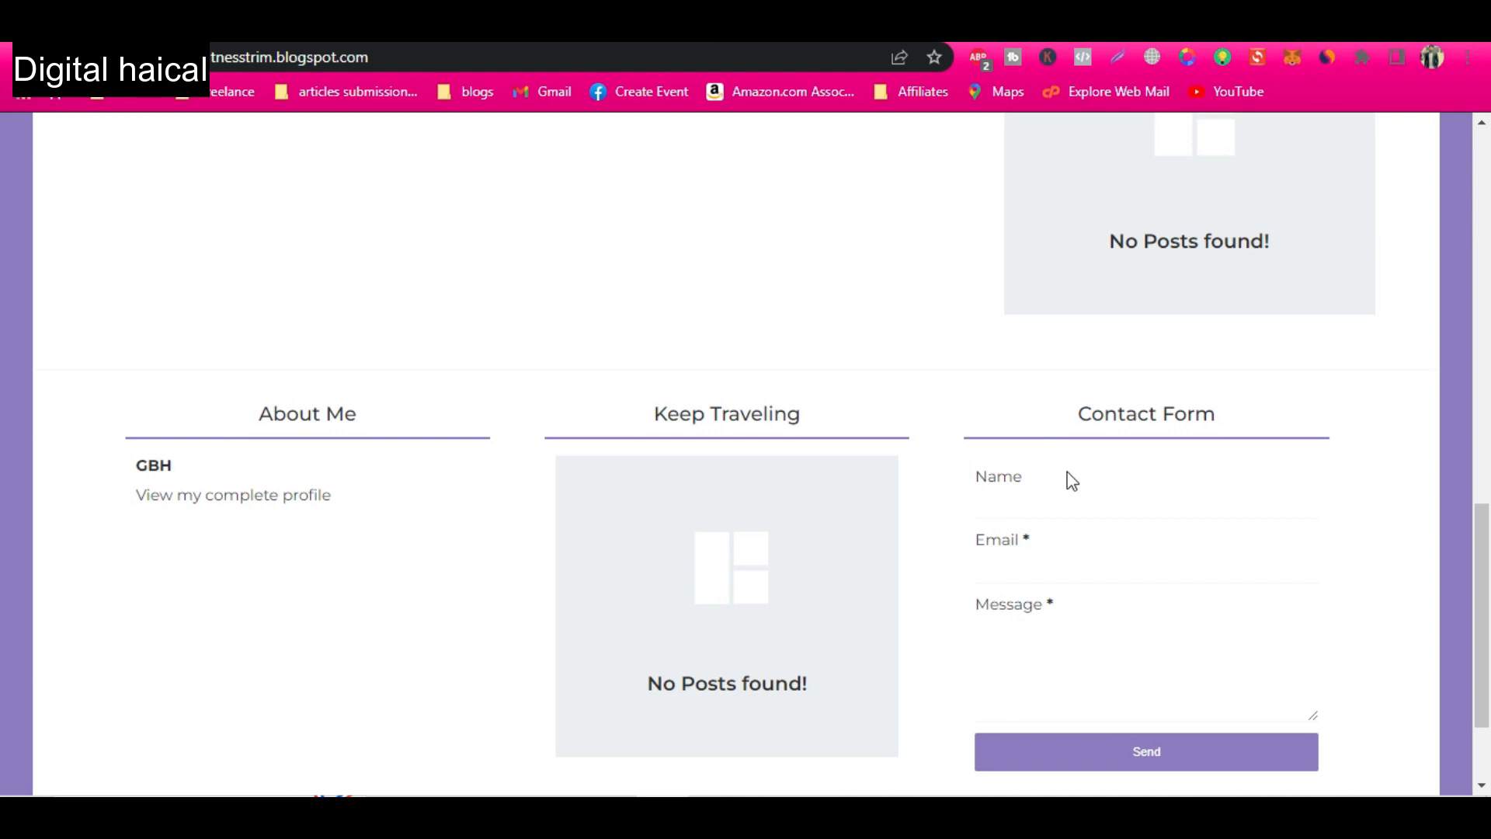
click(1081, 488)
click(1124, 506)
click(1051, 566)
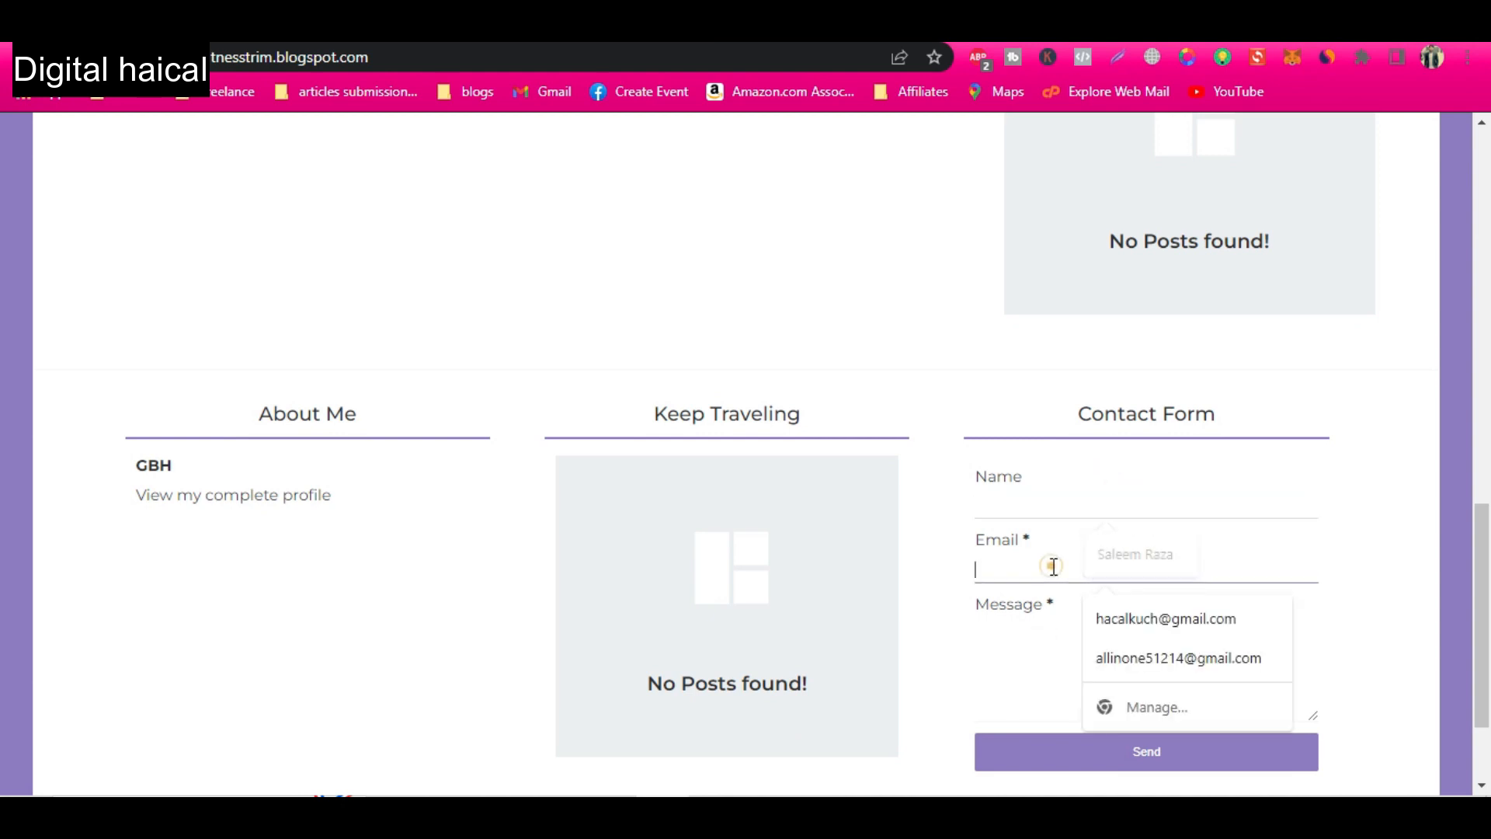
click(1058, 632)
scroll(1194, 735, down, 2)
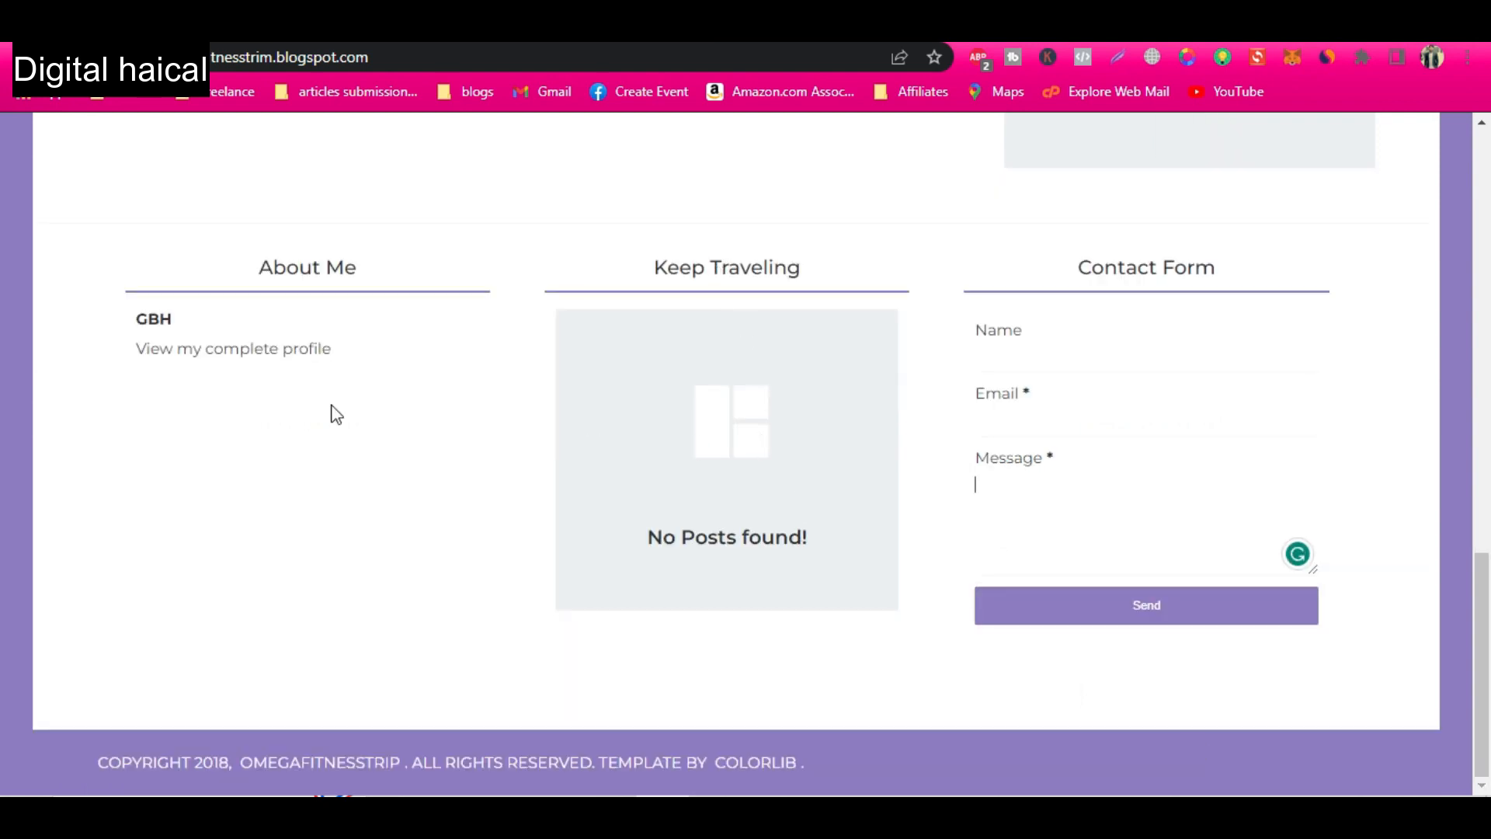
scroll(1197, 571, up, 12)
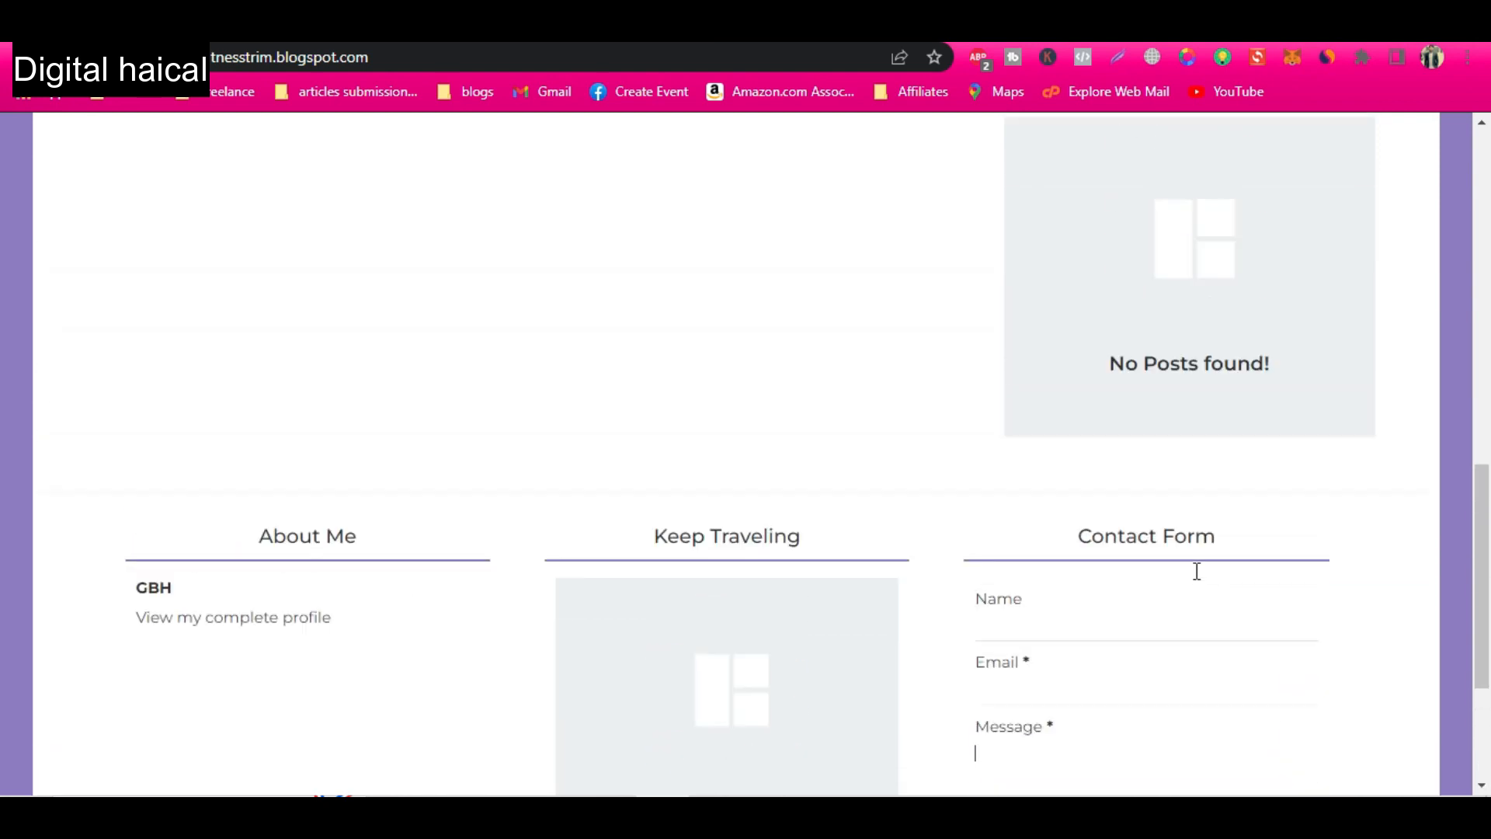
scroll(1195, 570, up, 3)
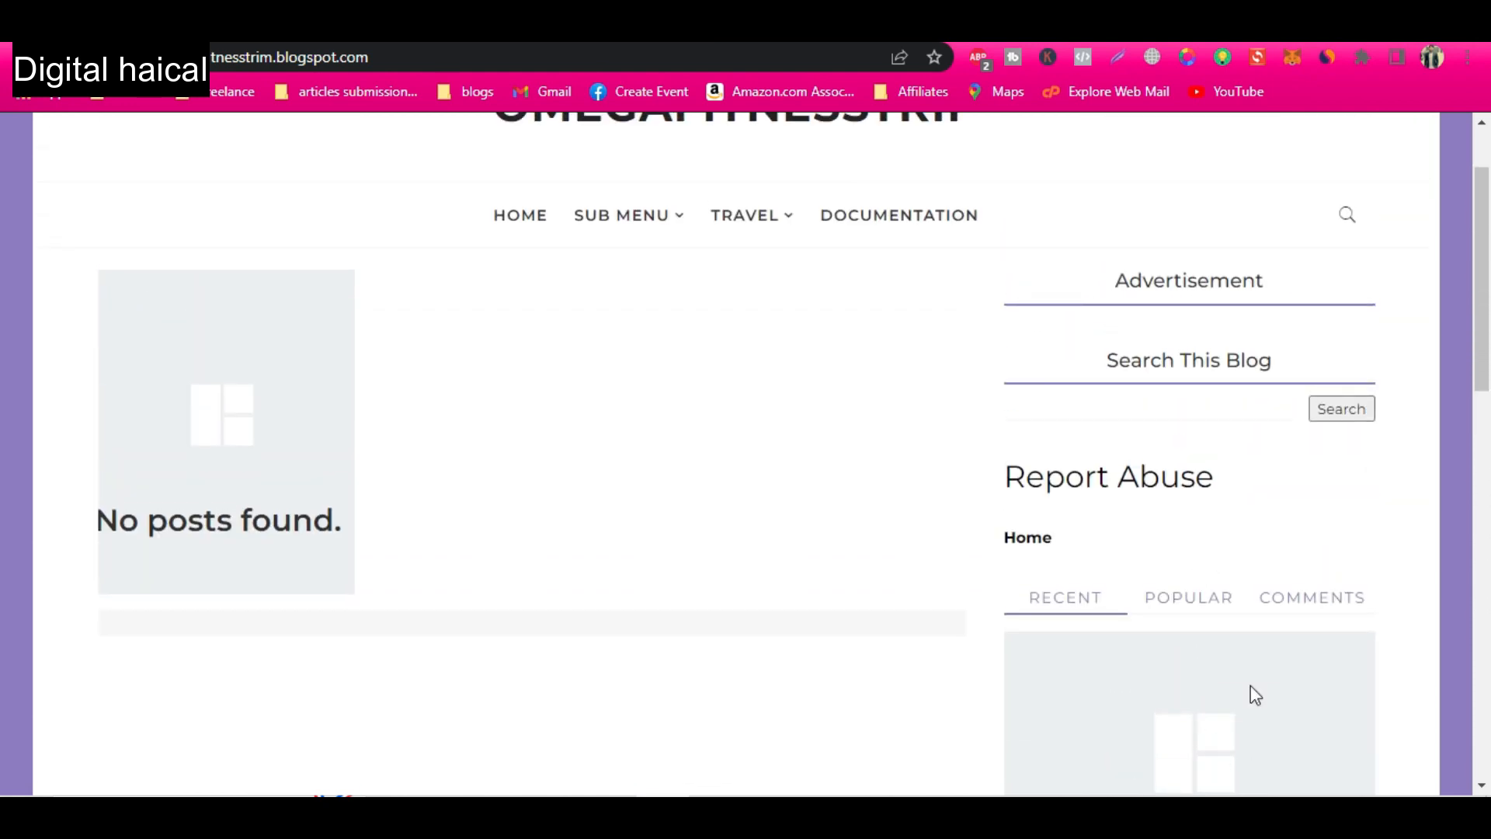
scroll(1342, 381, up, 2)
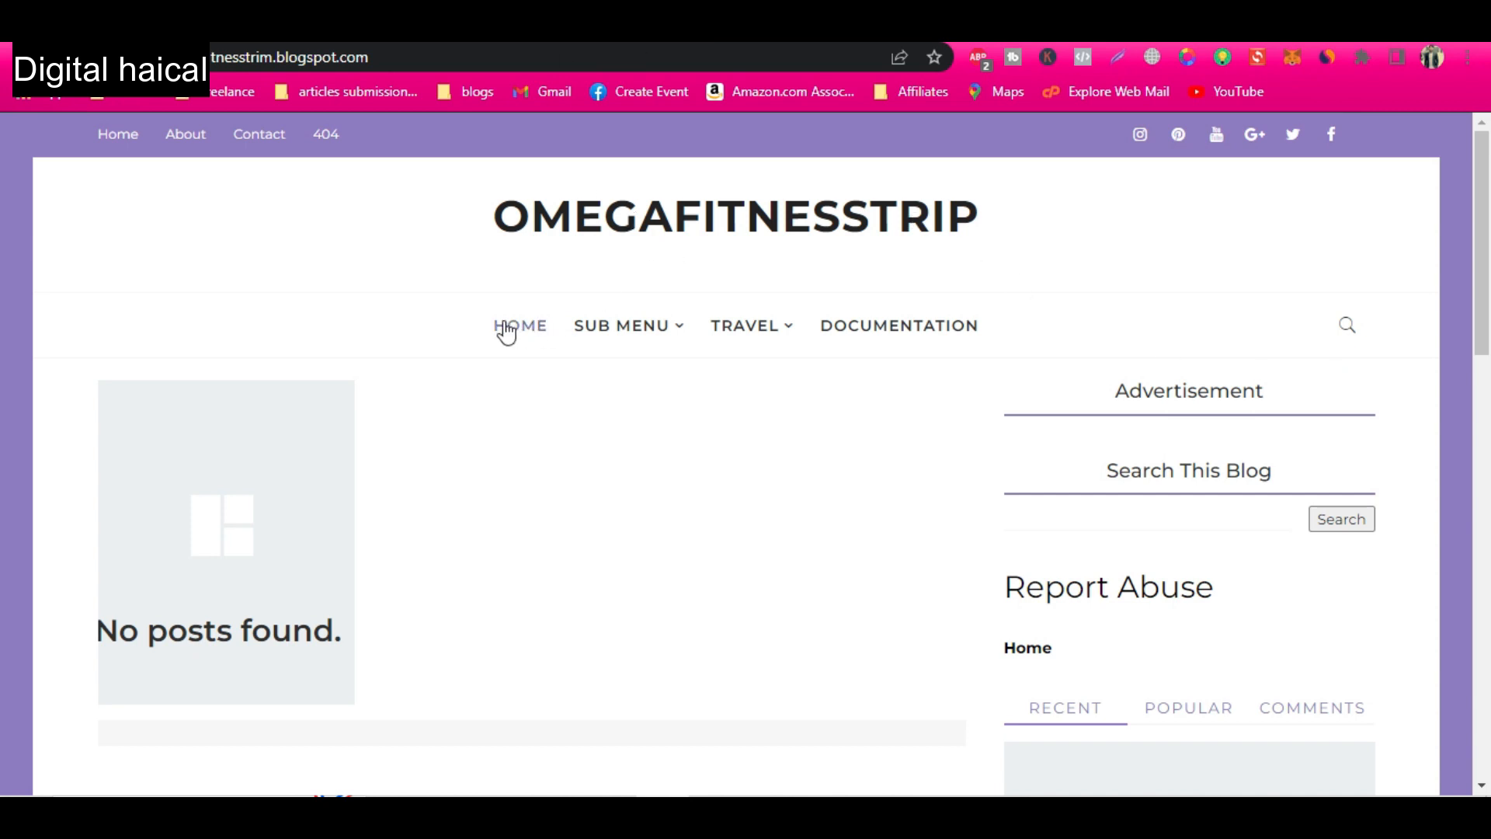
mouse_move(656, 323)
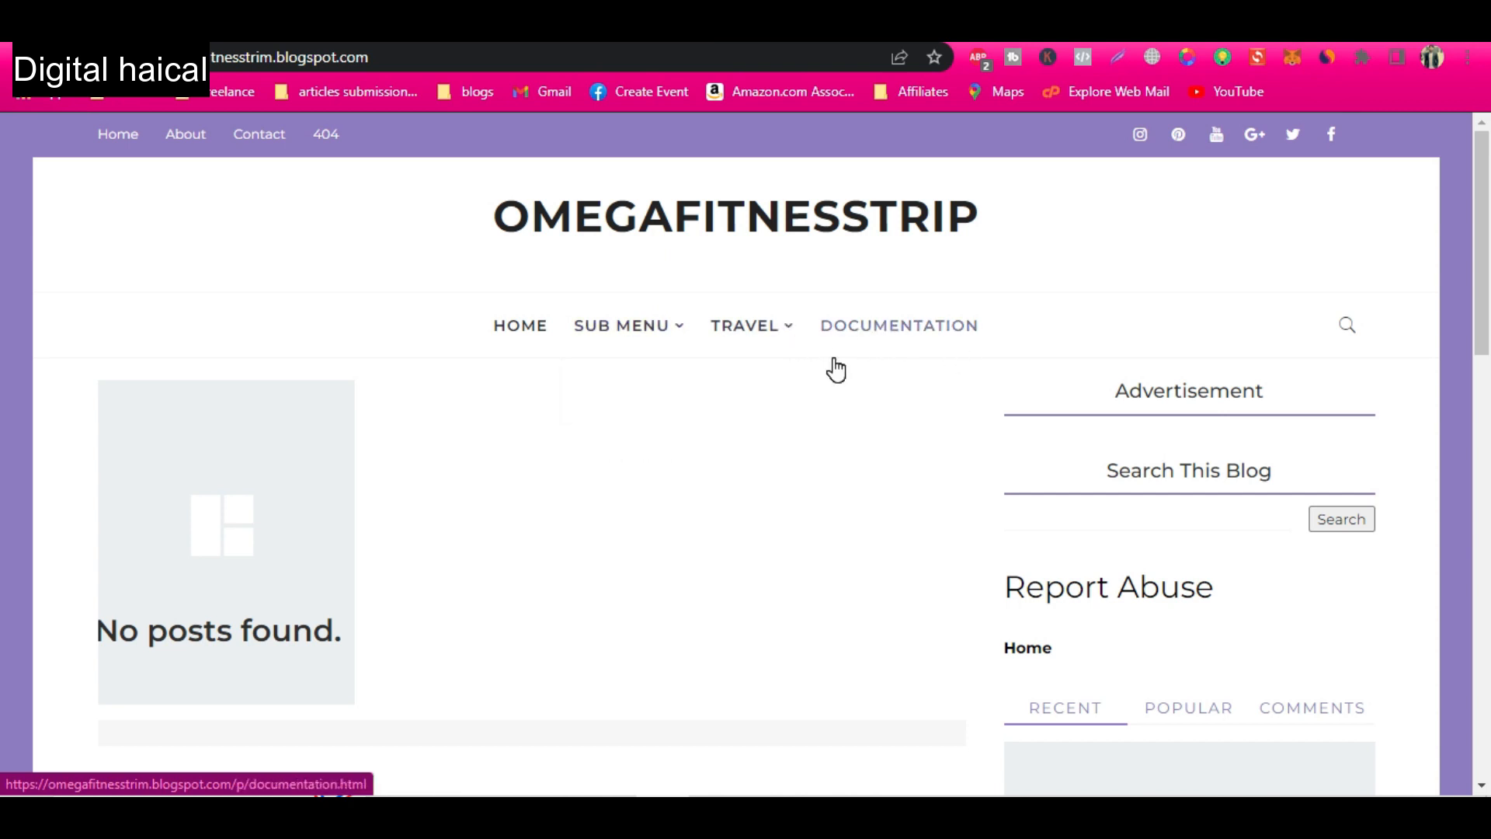
key(alt+Tab)
key(alt+Tab)
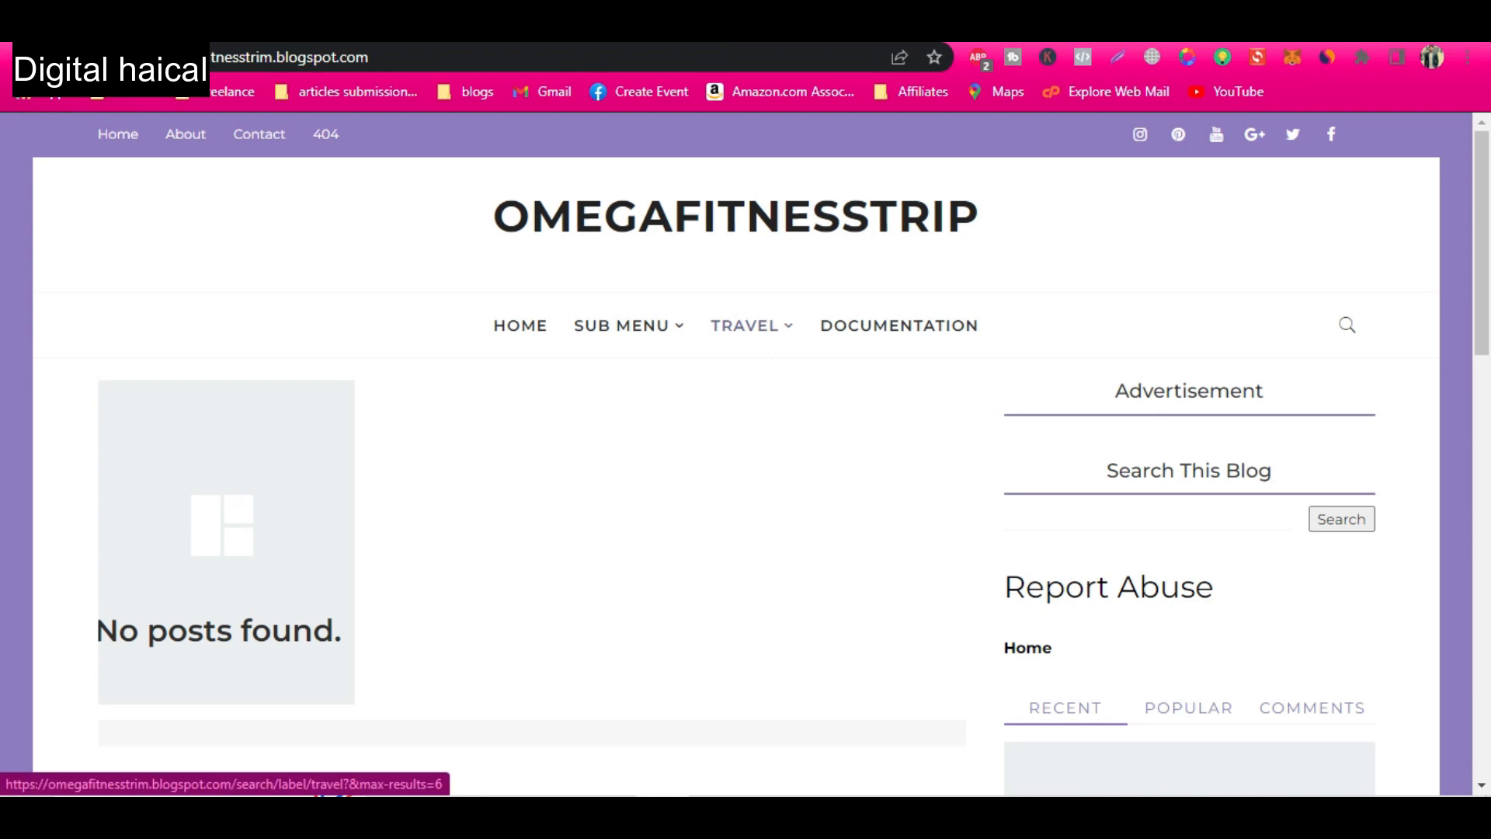
Open the blog's Settings page in Blogger, and log in to ChatGPT at chat.openai.com in the other browser window.
click(551, 25)
click(124, 543)
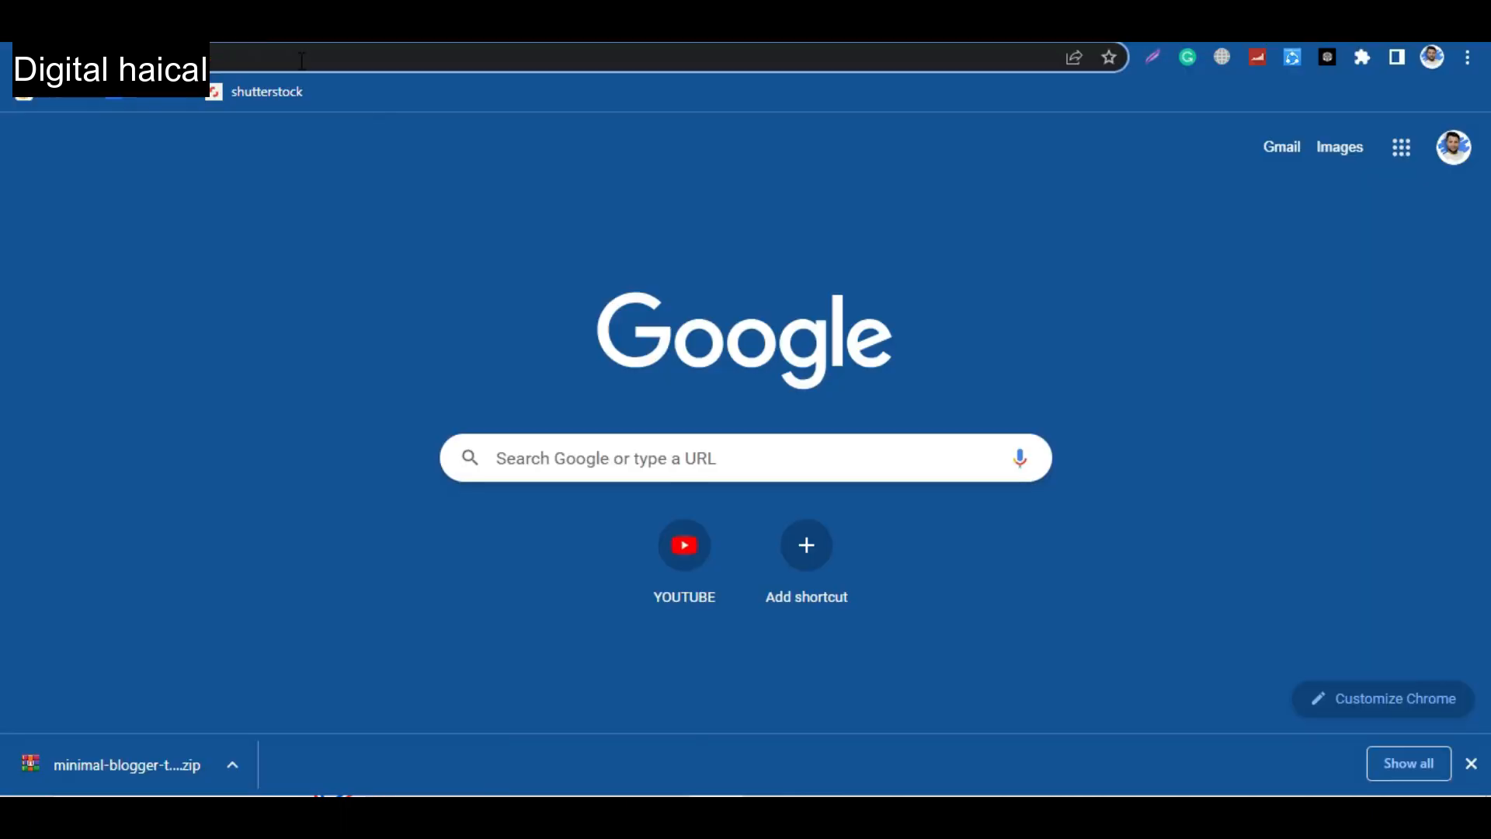
click(302, 61)
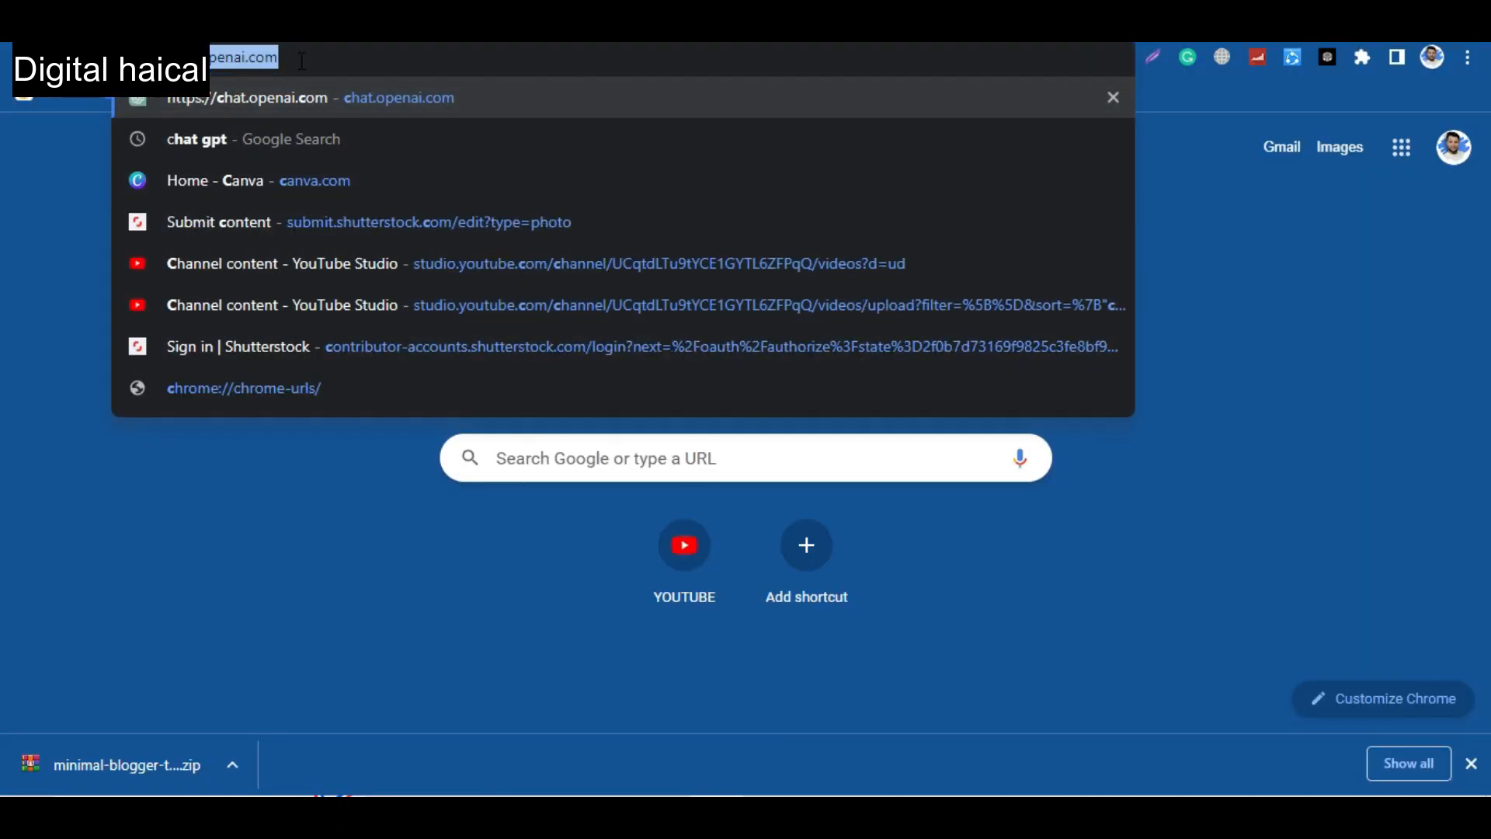
key(Return)
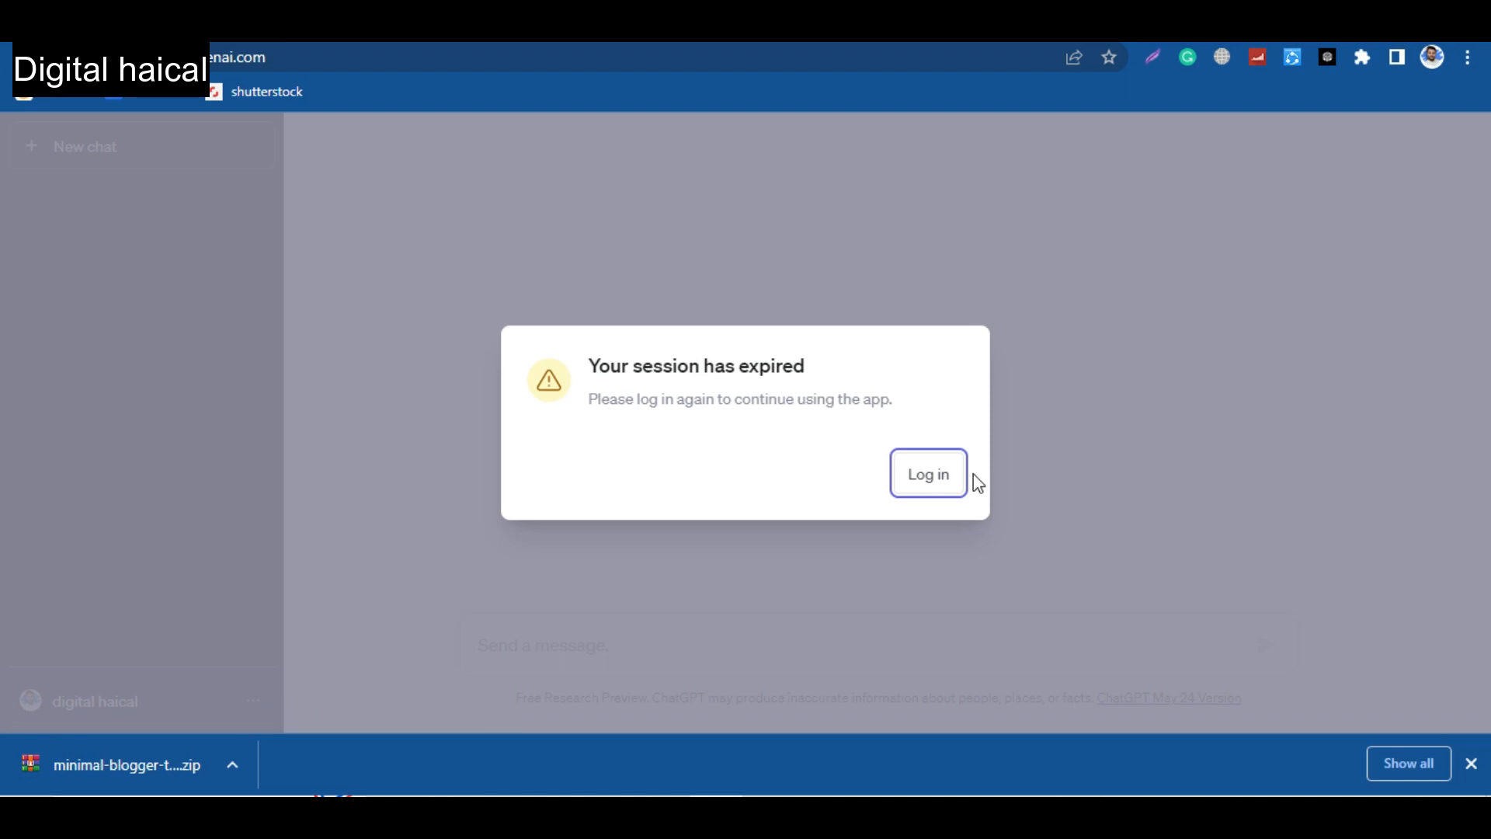
click(951, 474)
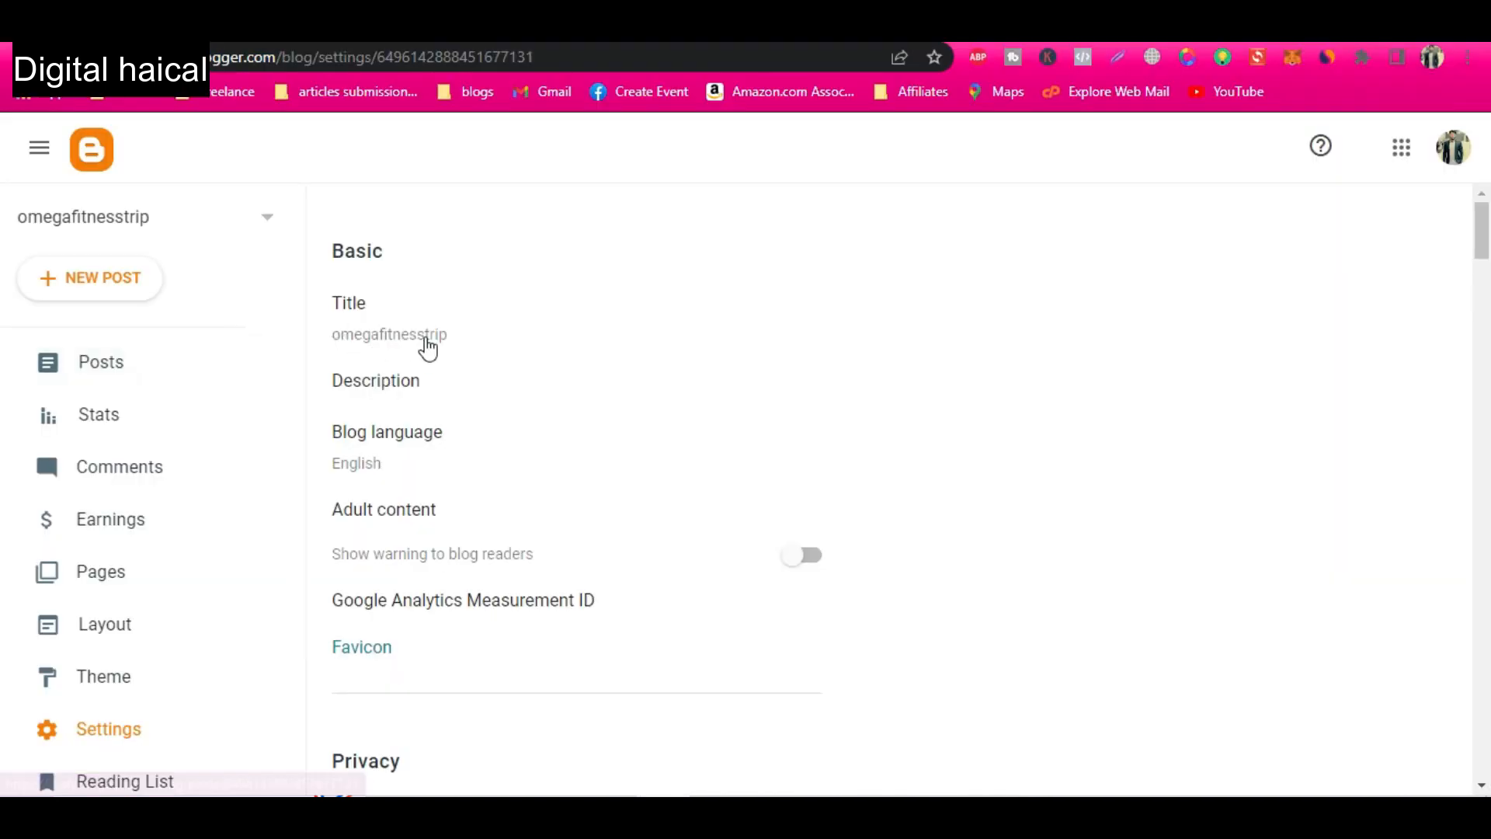
Set the blog's title to Omega Fitness Trim and save it.
click(477, 339)
double_click(641, 390)
text(Omega Fitness Guid)
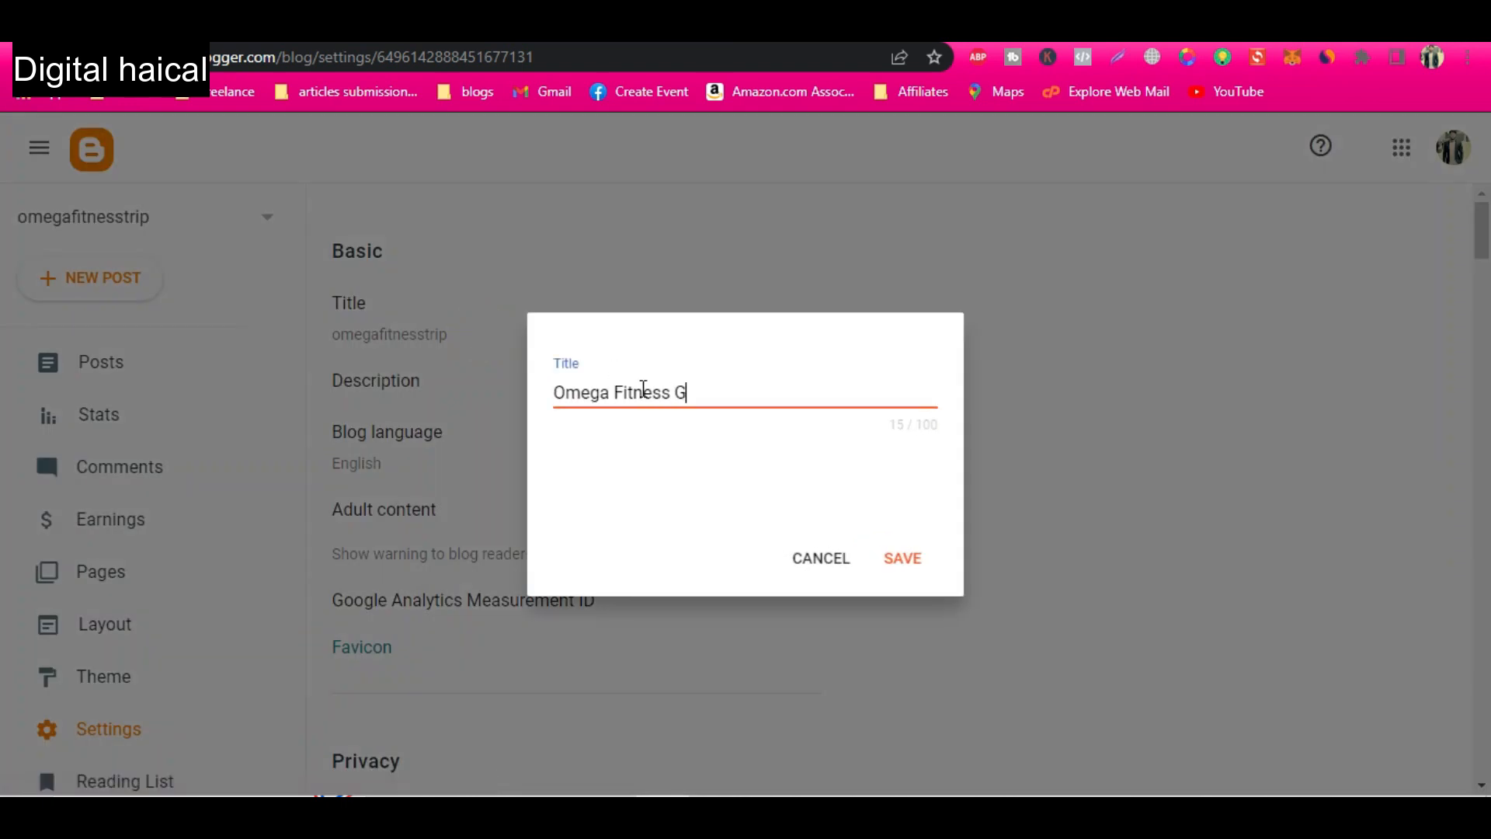
key(BackSpace)
key(BackSpace)
key(BackSpace)
key(BackSpace)
text(Trim)
click(900, 554)
Open the blog's description for editing, and in ChatGPT start the prompt: write 500 blogger description on my website name "Omega Fitness Trim".
click(483, 371)
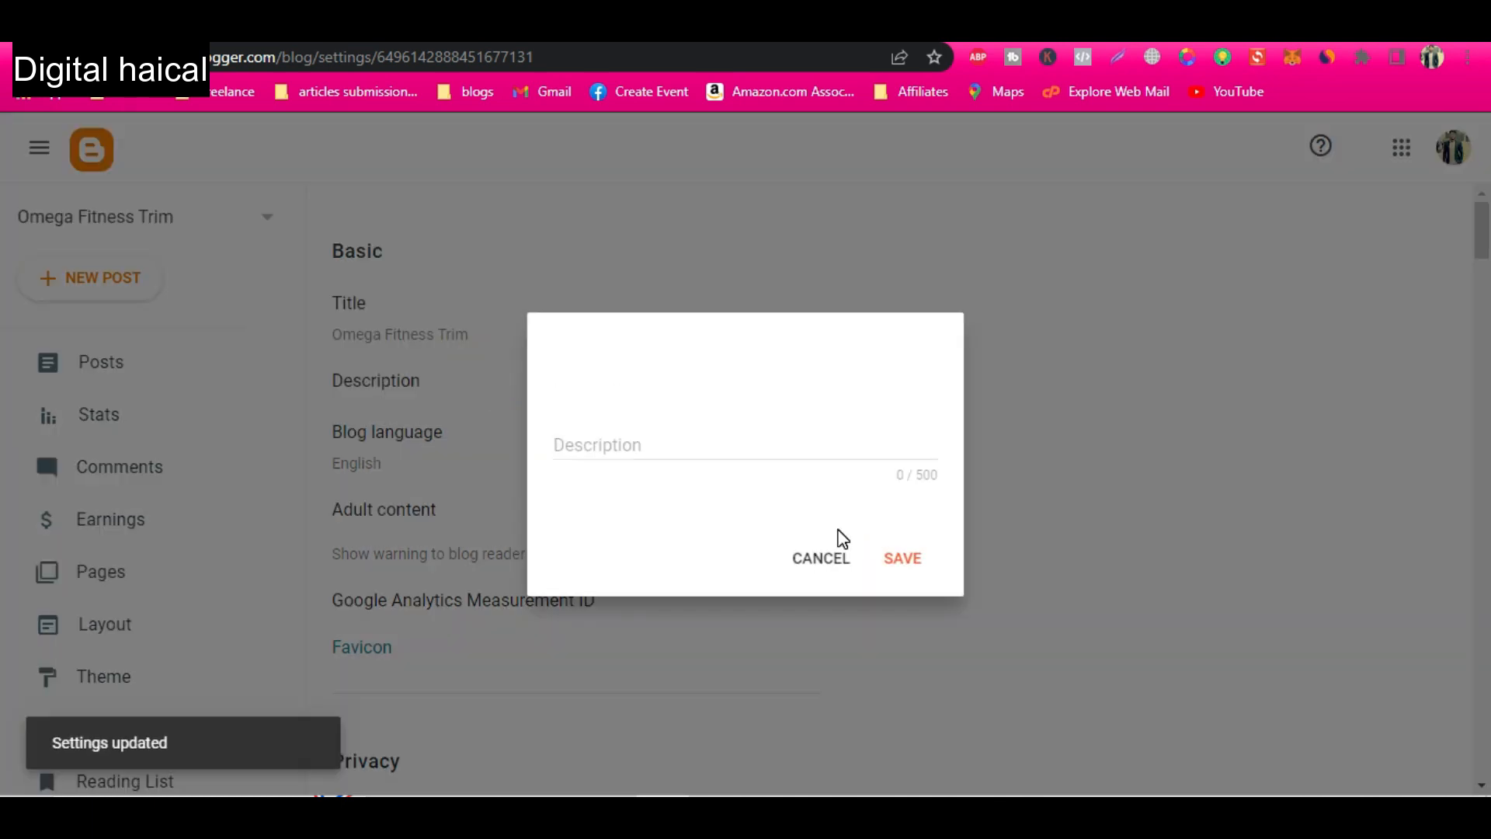
key(alt+Tab)
text(write 500 blo)
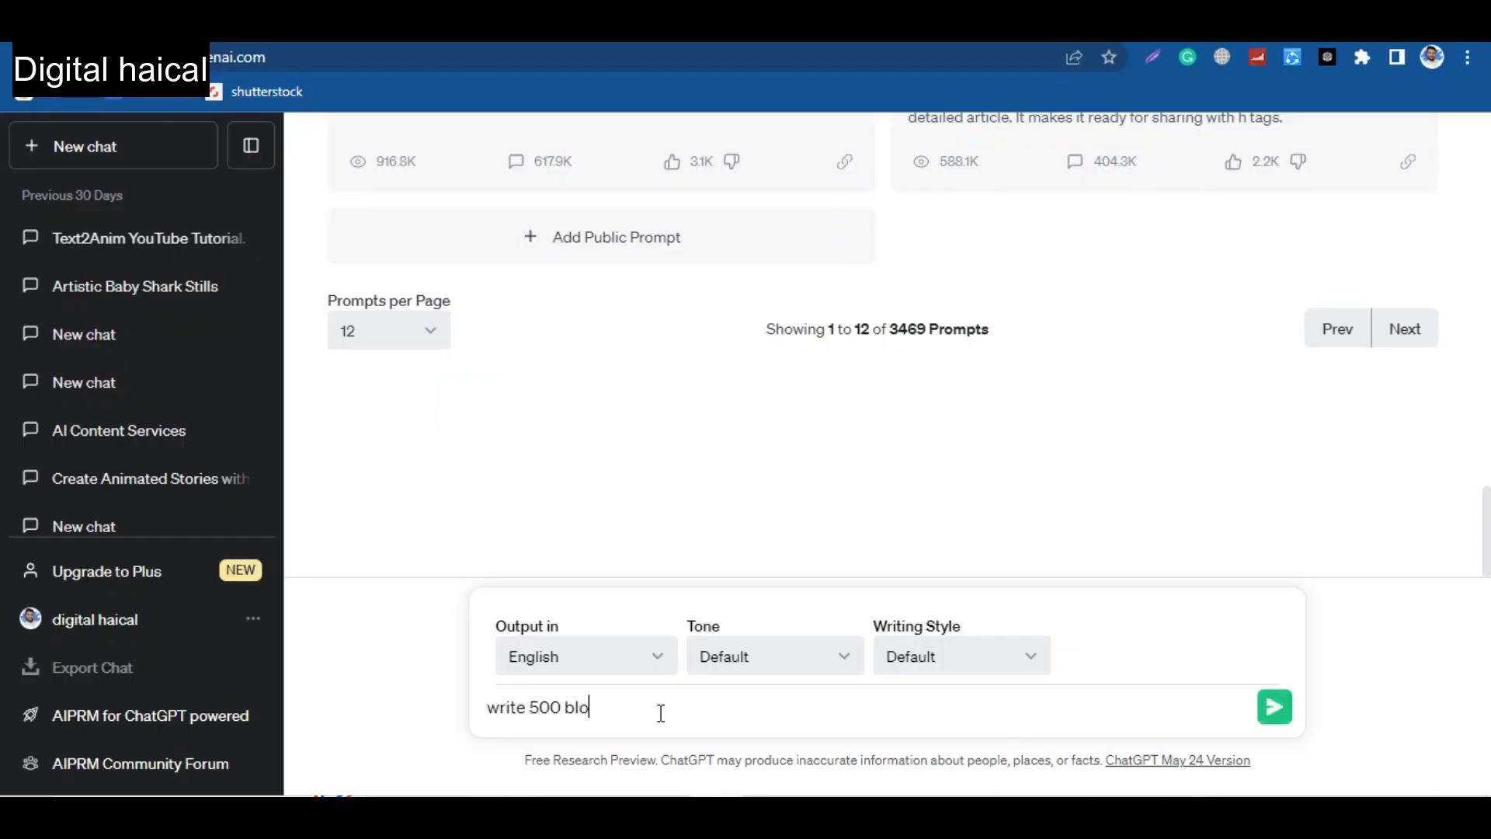
text(gger description on my )
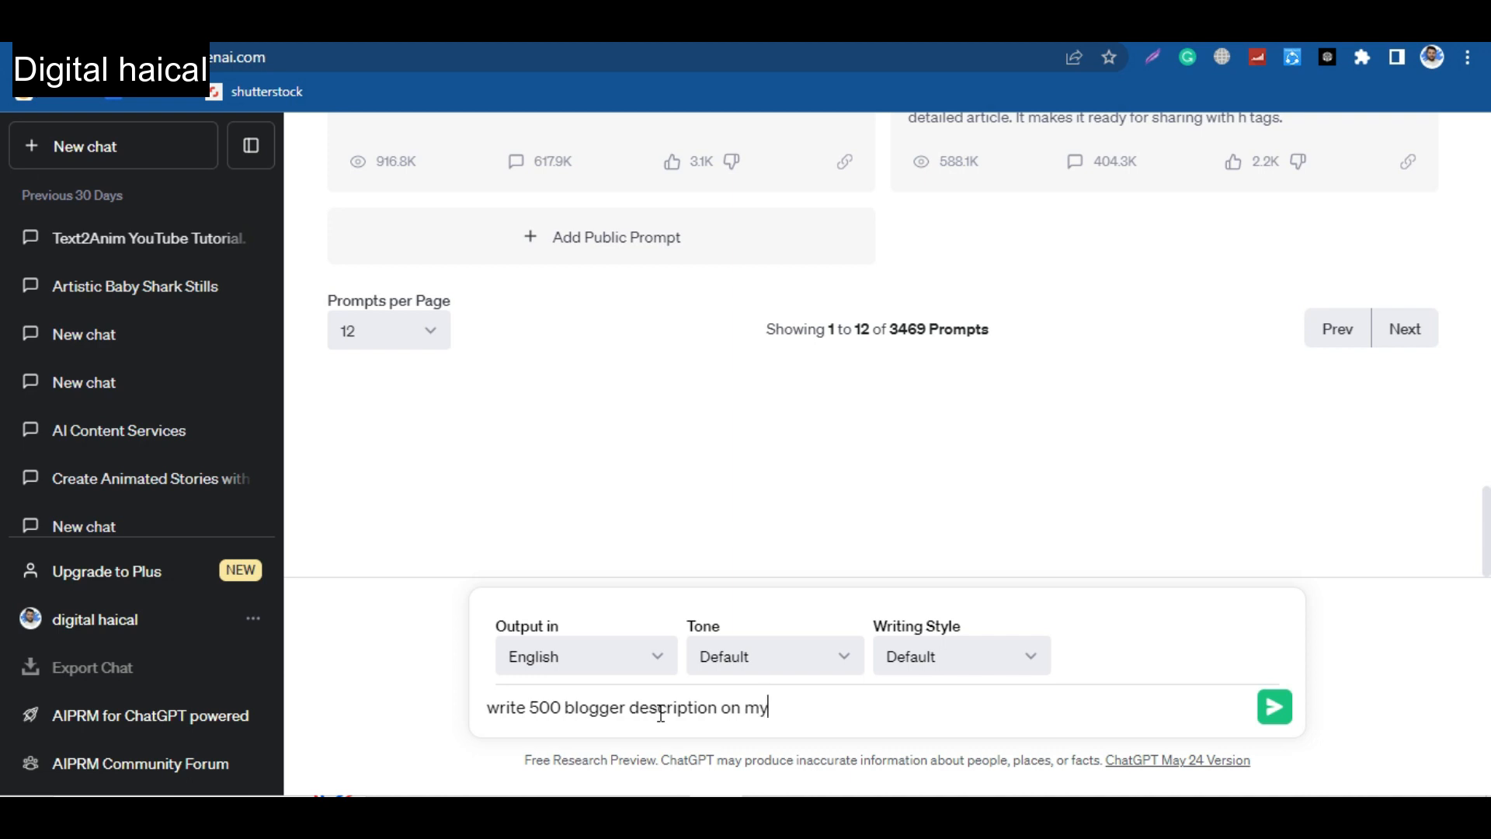
text(website name )
text("Omega" Fitness Trim)
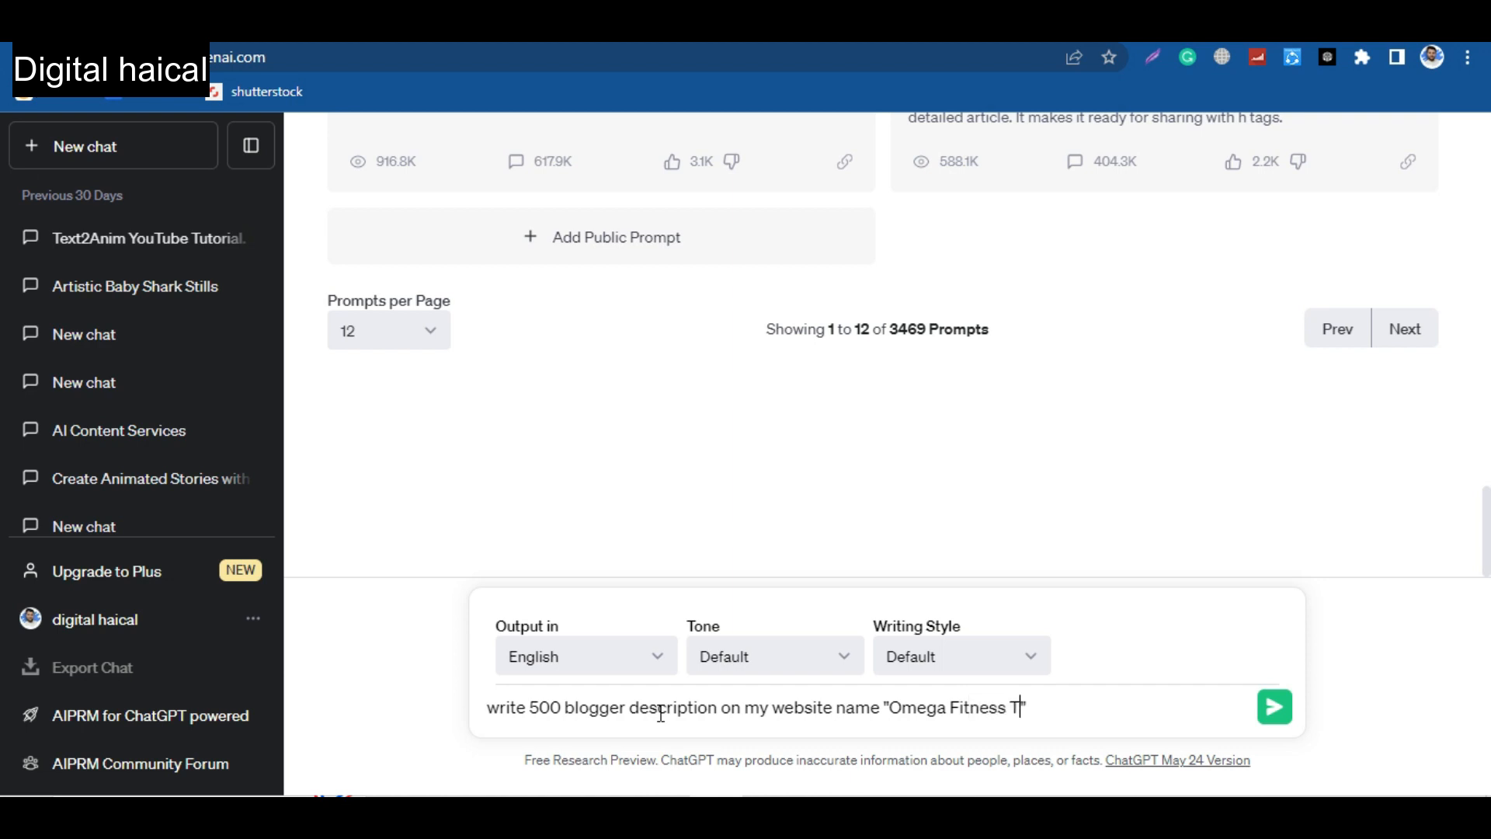
text(. I use to write a)
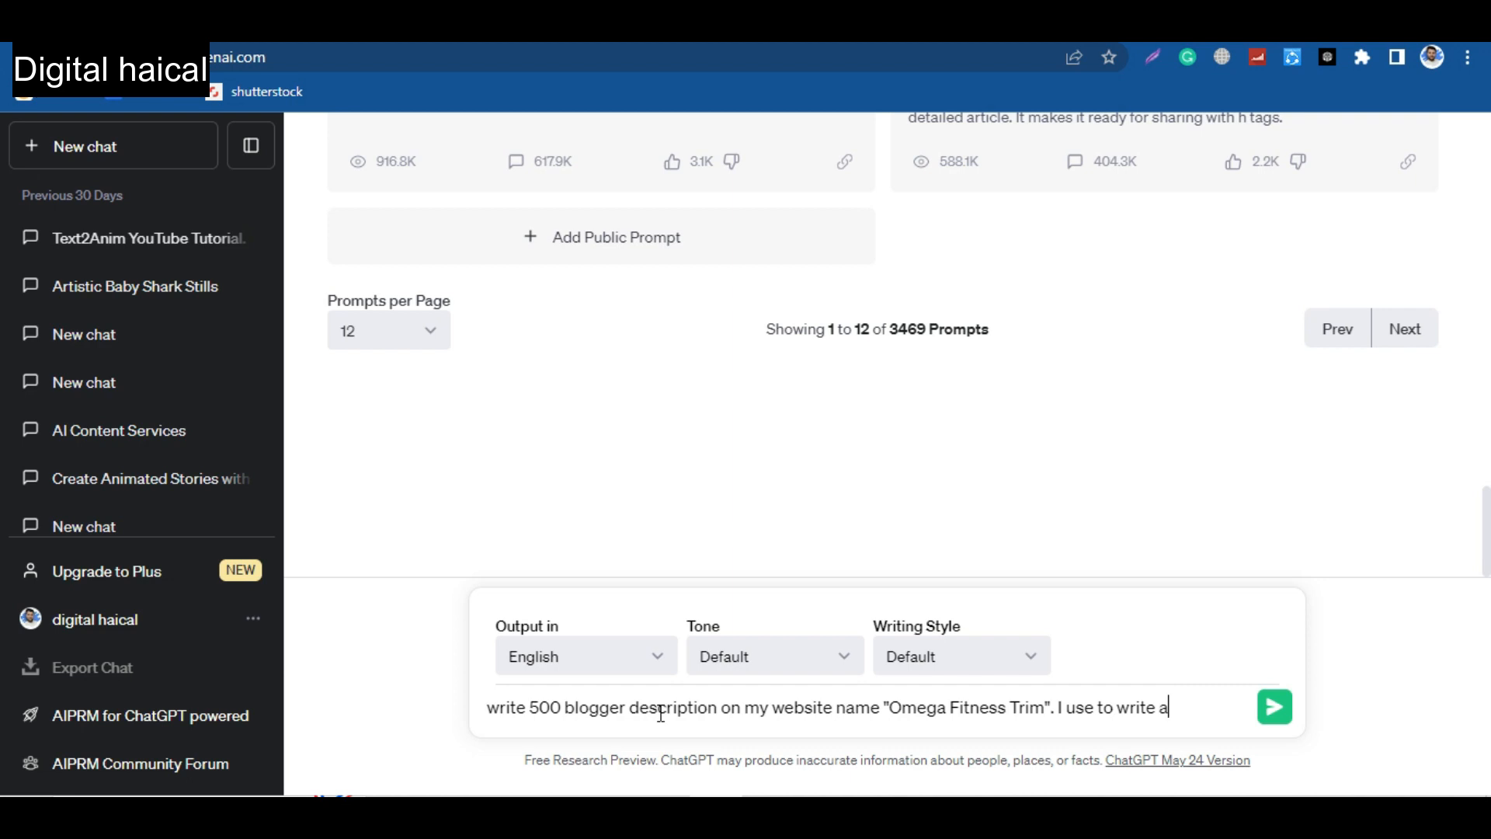
text(blogs on fi)
text(tne)
text(ss, belly)
Extend the prompt with "I use to write blogs on fitness, belly fat loss, workout, daily exercises and tip about healthy life." and submit it.
text(fat loss, workout, daily exer)
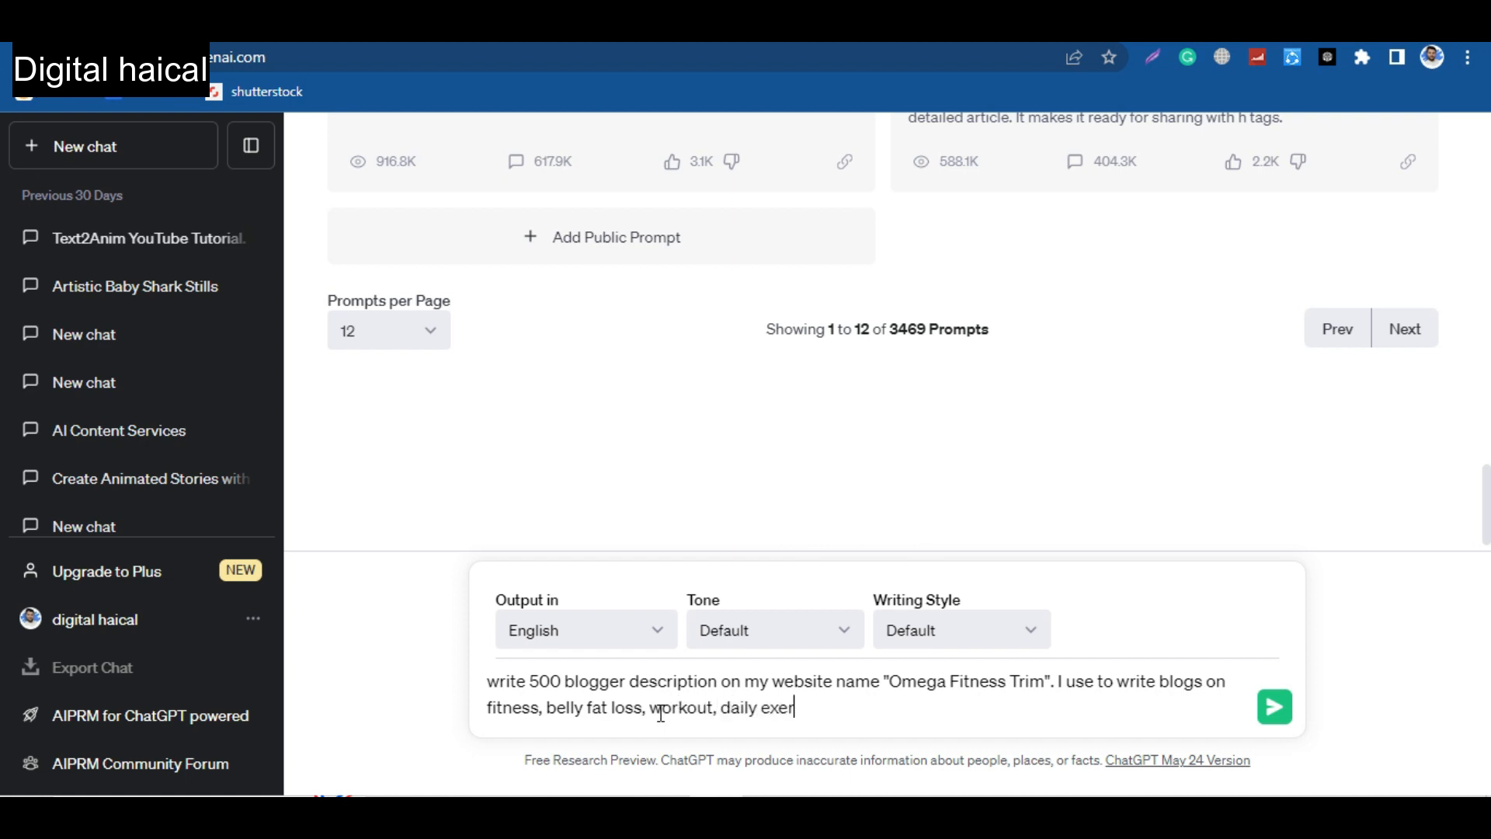
text(and tip about healthy life.)
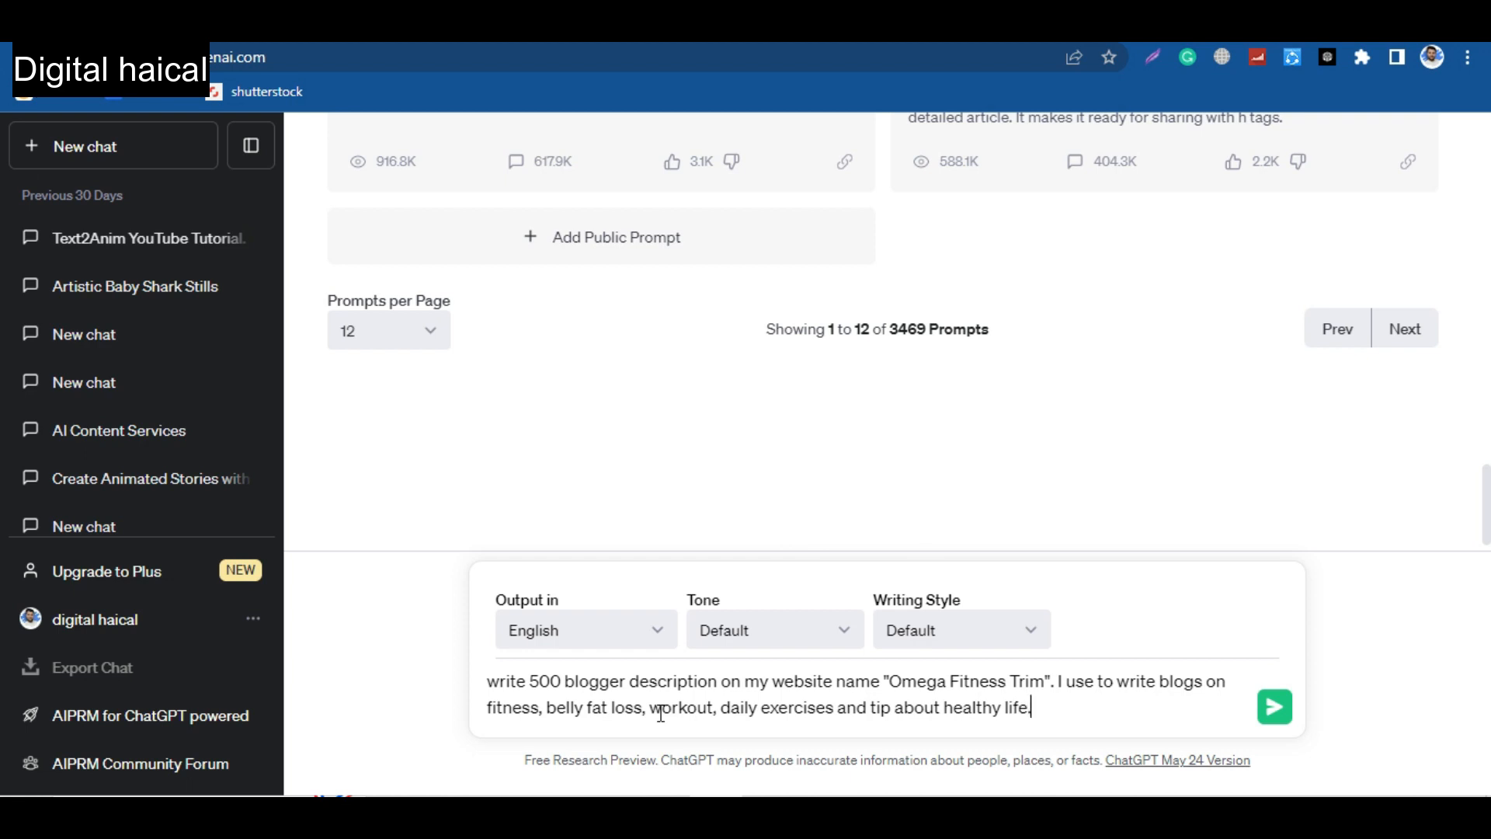
key(Return)
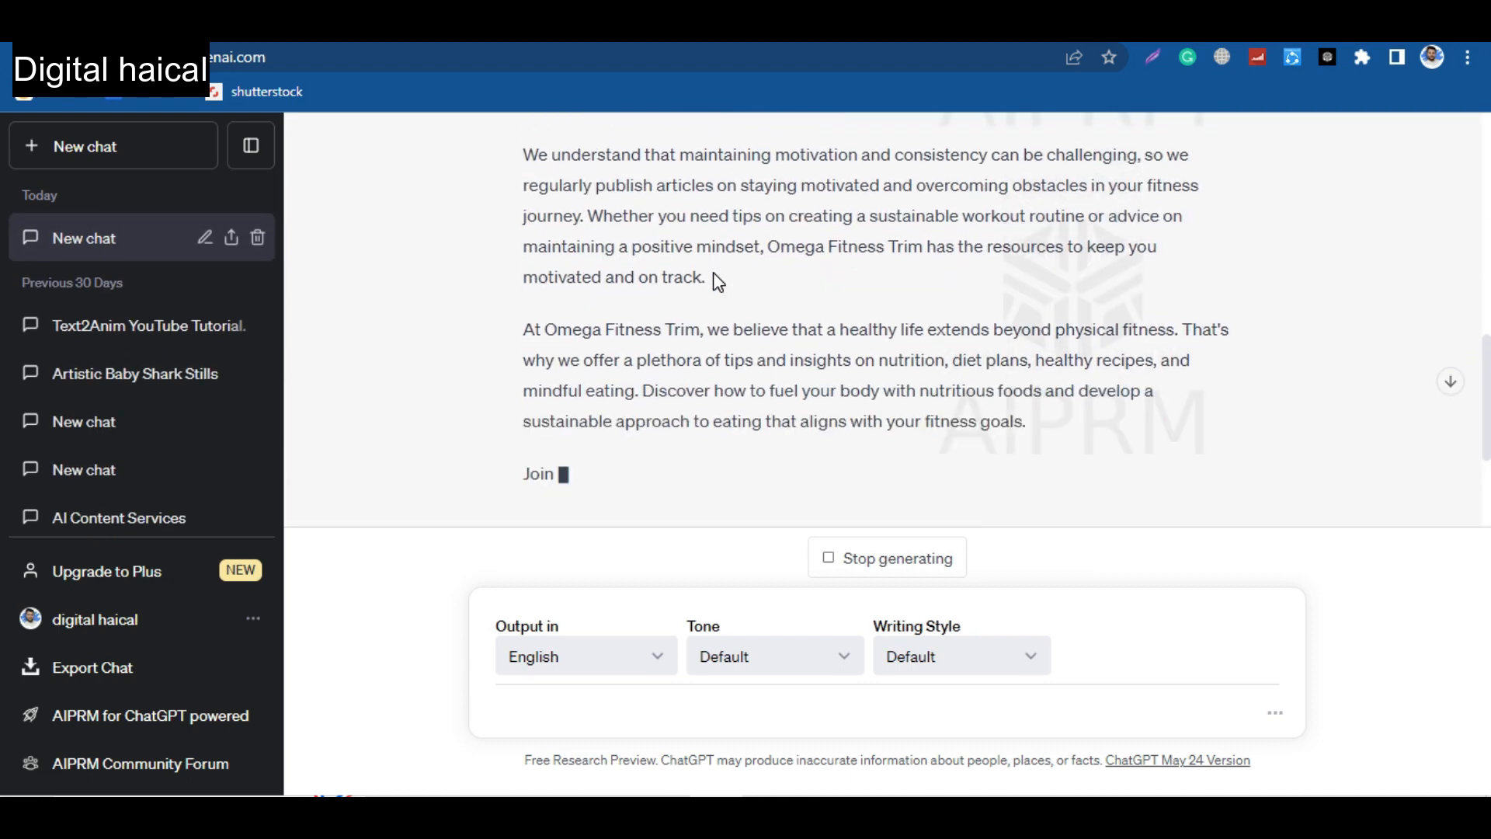
Try to use the full text of the first ChatGPT response as the blog's description.
scroll(711, 287, up, 8)
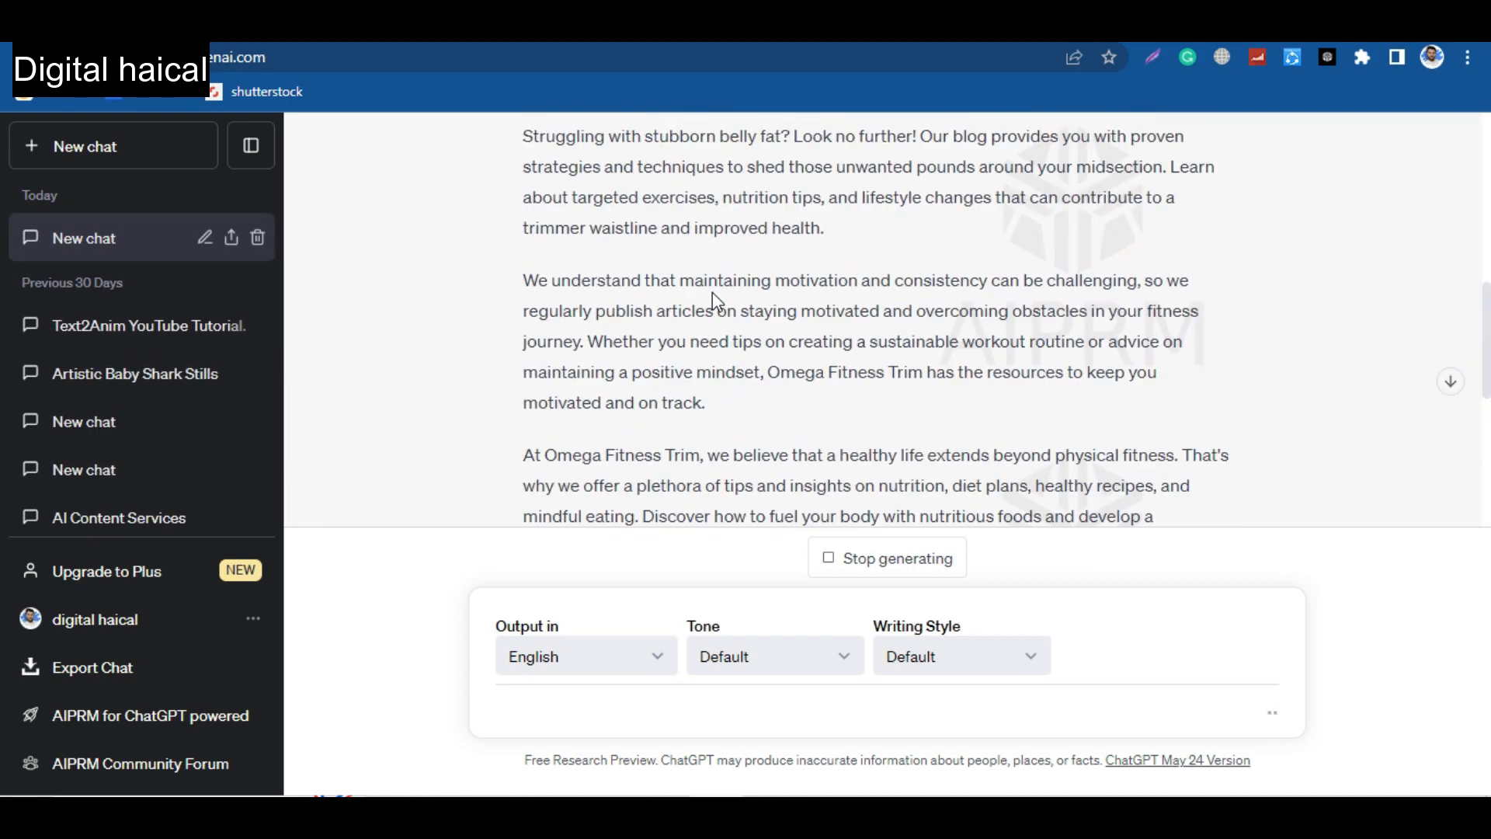
scroll(694, 281, up, 3)
drag(522, 272, 948, 456)
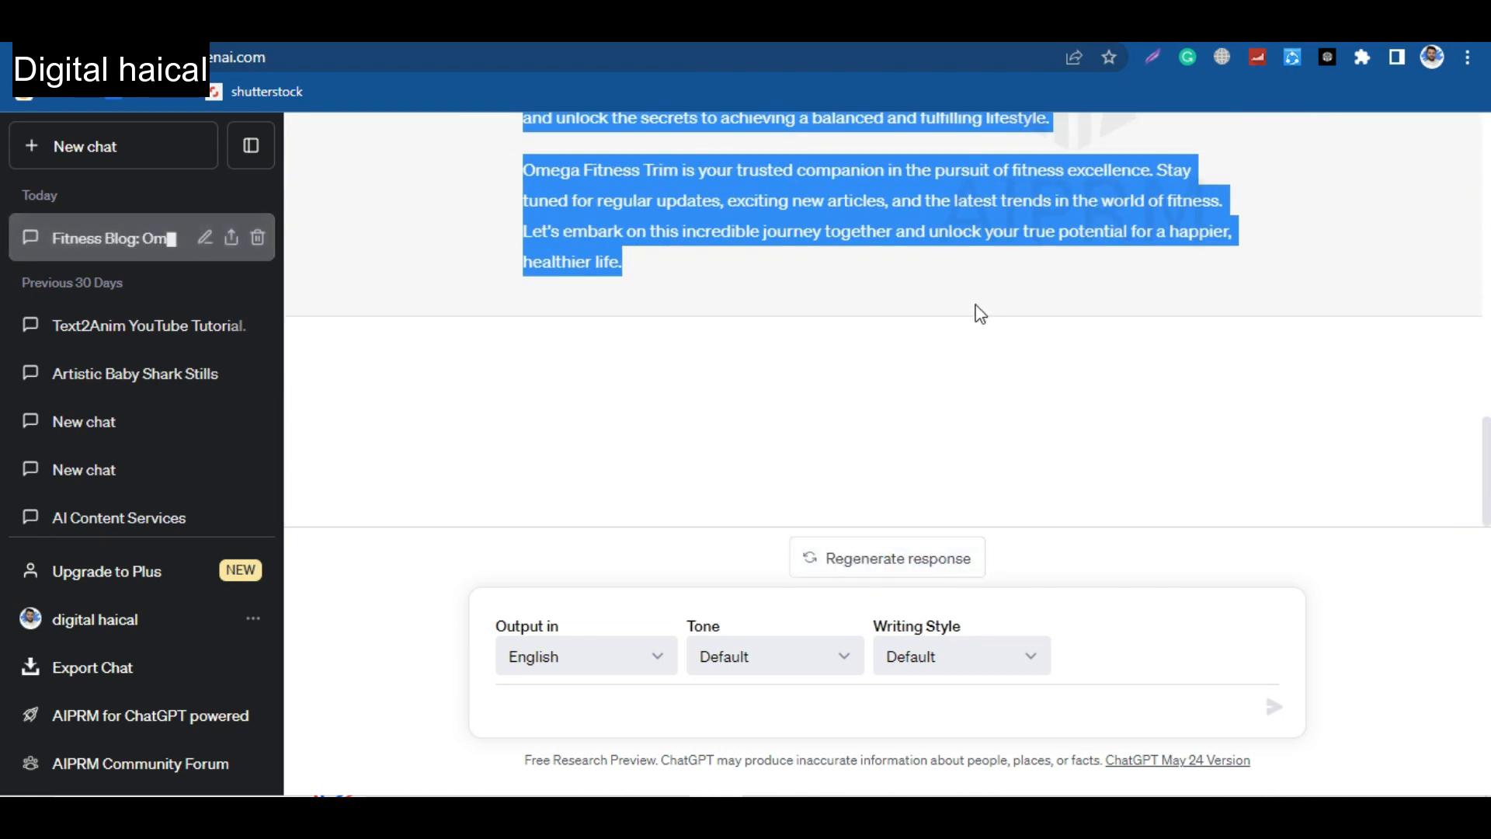
key(alt+Tab)
key(alt+Tab)
Ask ChatGPT to "write above description in 500 characters", and save the shortened text as the blog's description.
click(596, 708)
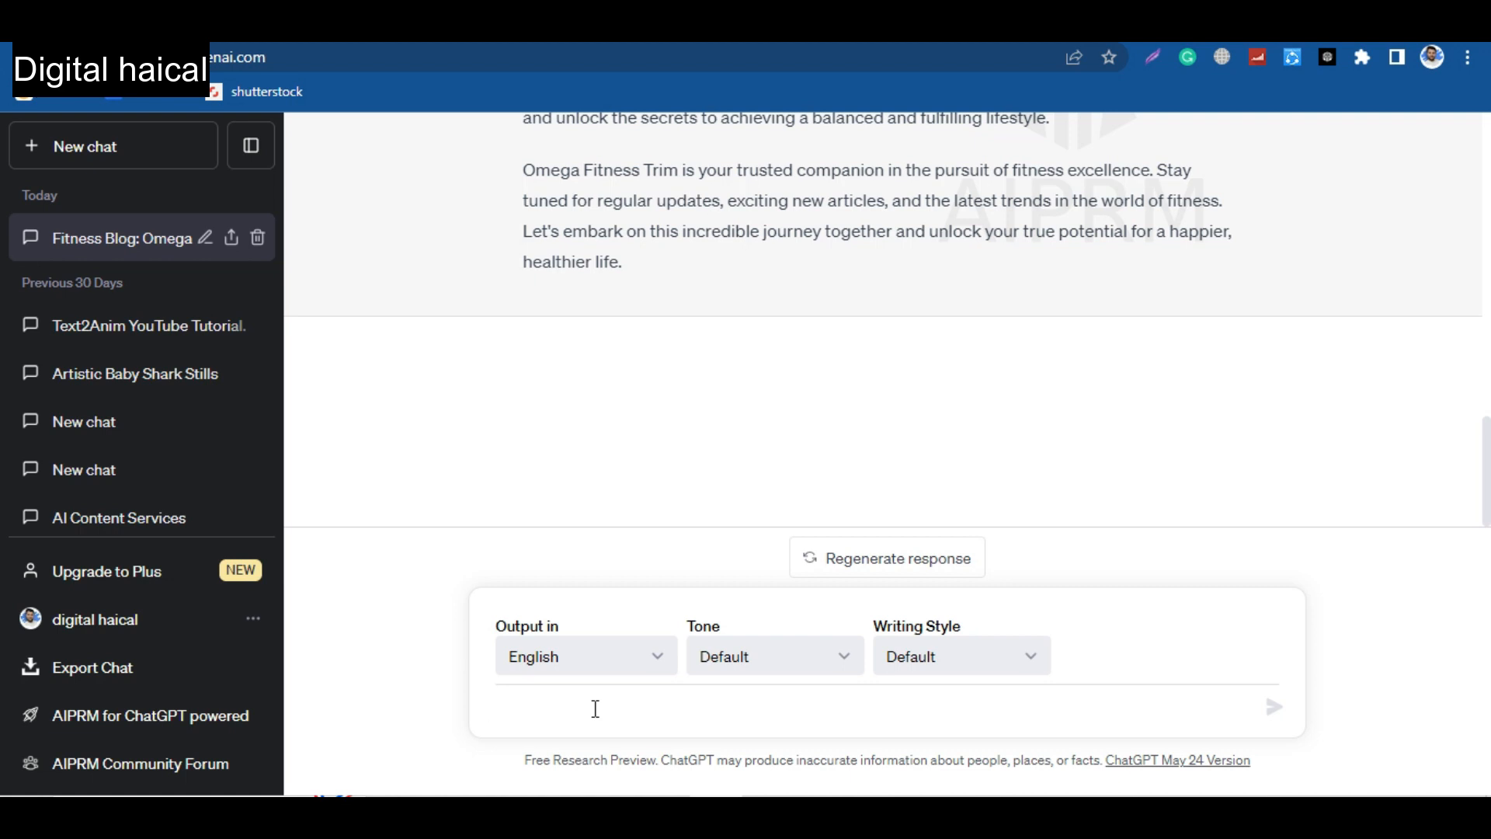
text(write aboove d)
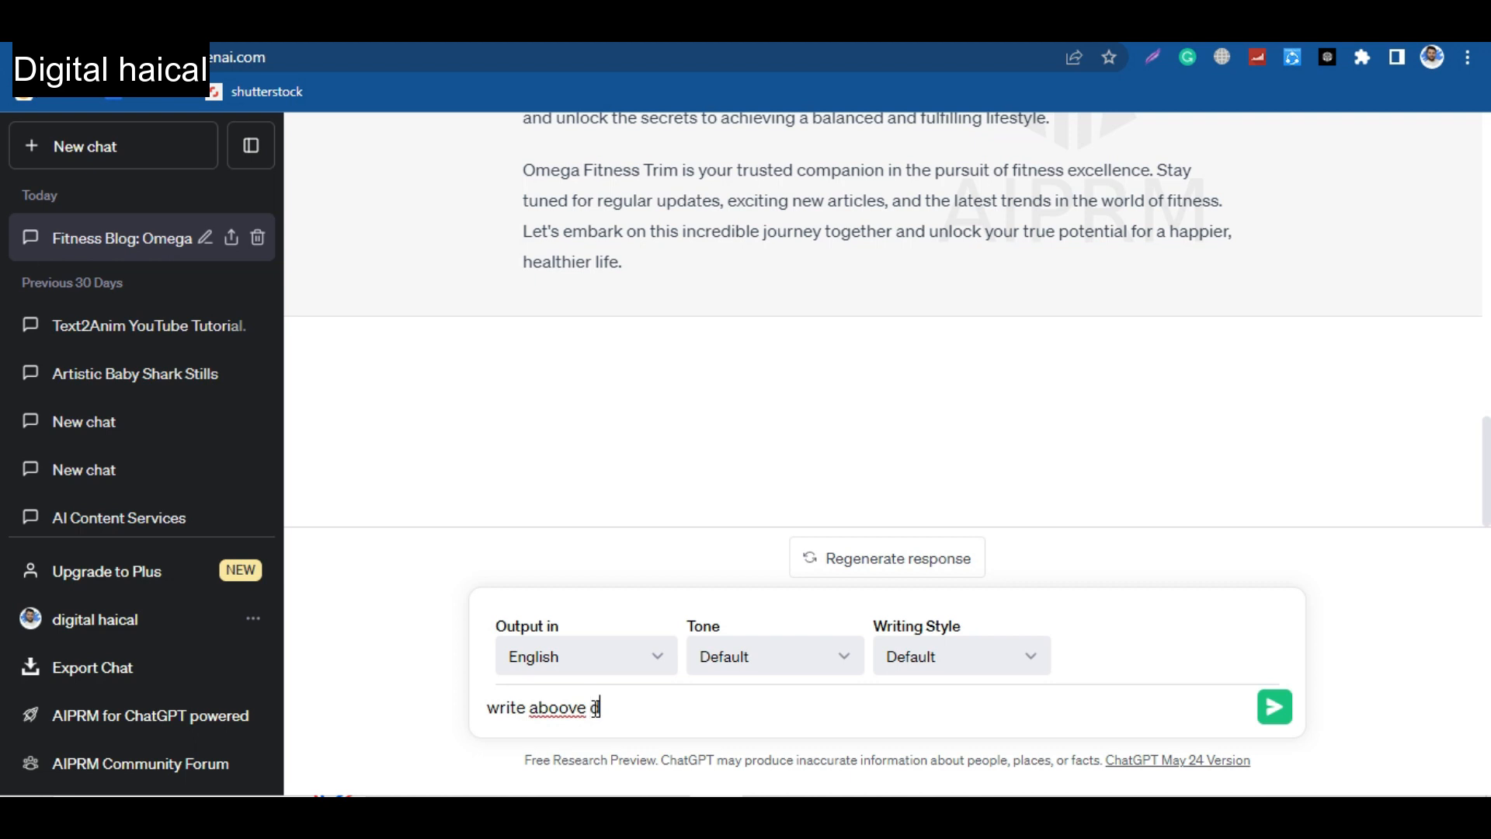
key(BackSpace)
key(BackSpace)
key(BackSpace)
key(BackSpace)
key(BackSpace)
text(ve description in 500 characters)
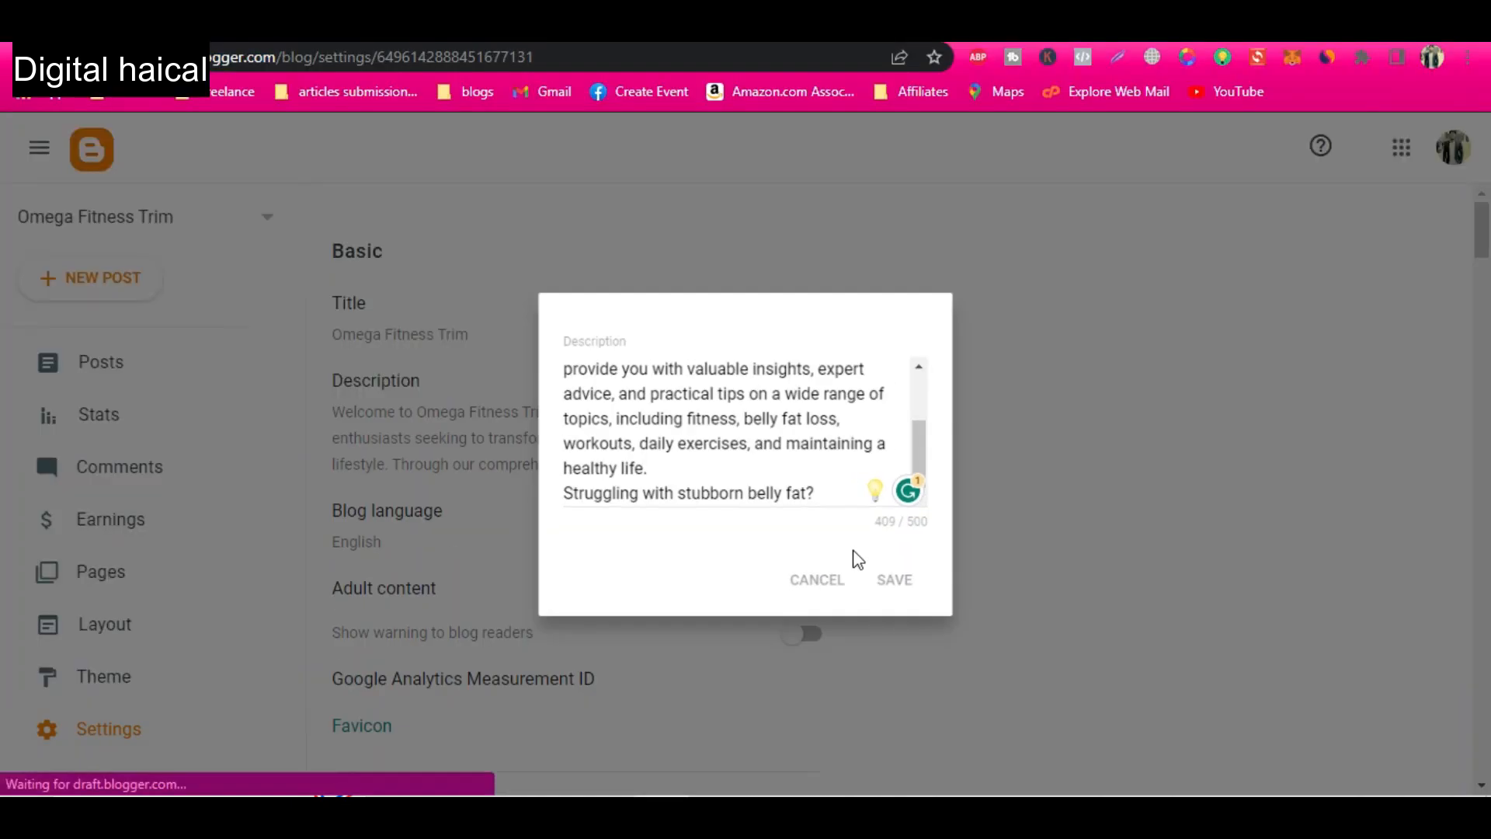
click(890, 579)
Examine the blog's Basic, Privacy, Publishing, HTTPS and Permissions settings.
scroll(713, 547, down, 1)
scroll(713, 548, down, 1)
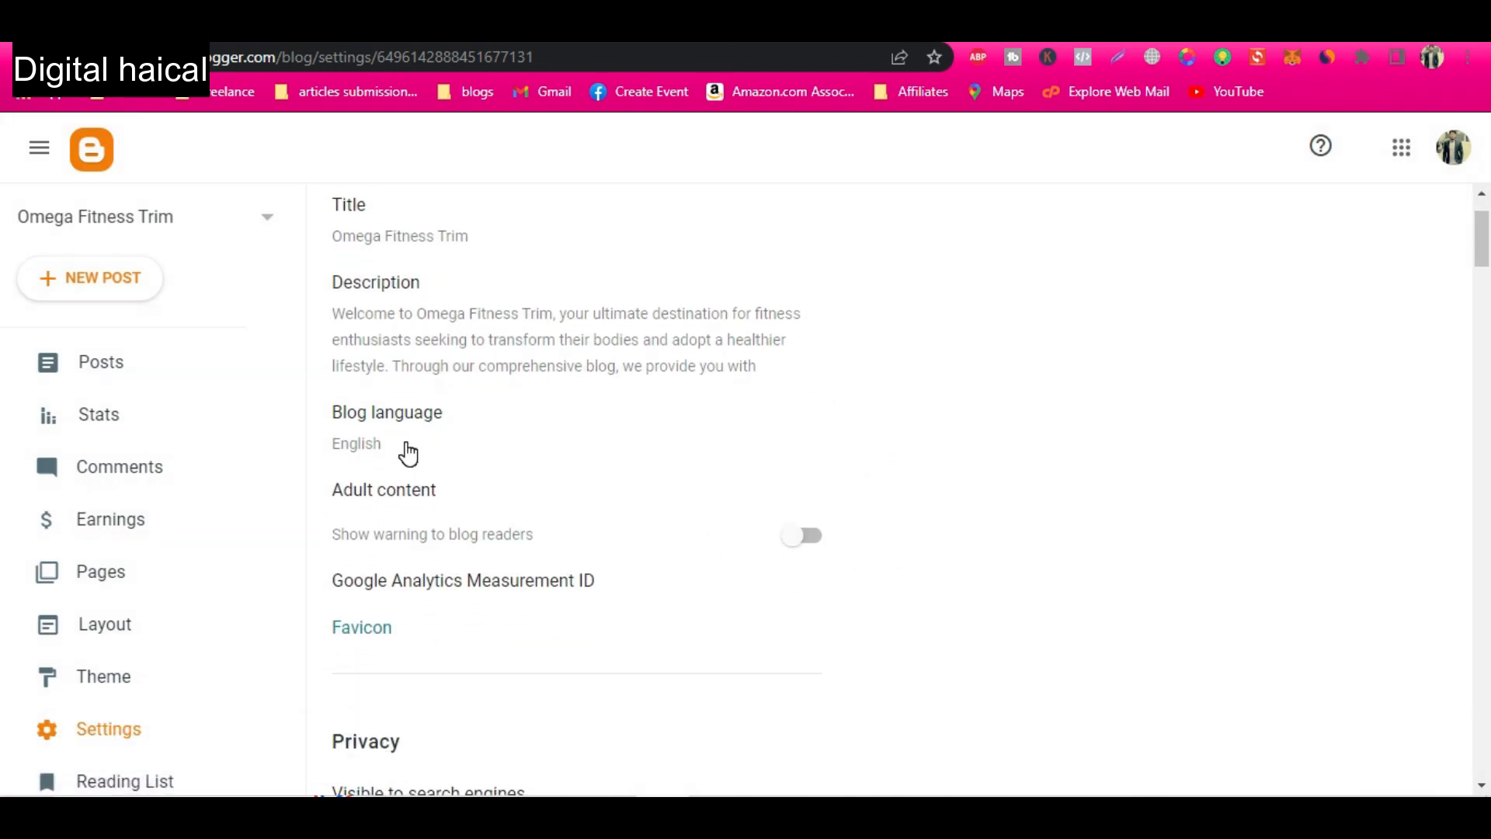
scroll(474, 536, down, 2)
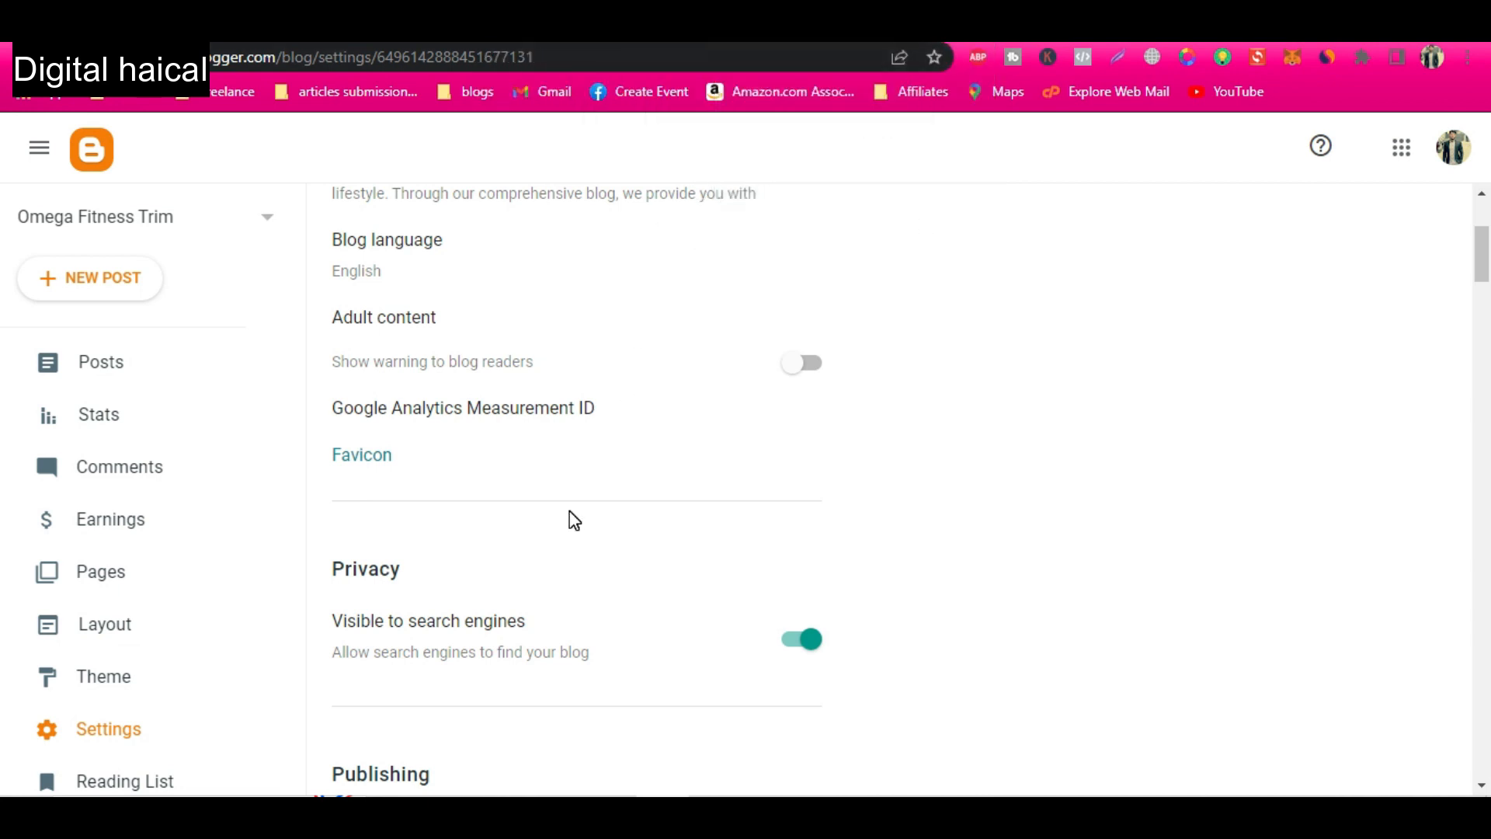
scroll(574, 519, up, 3)
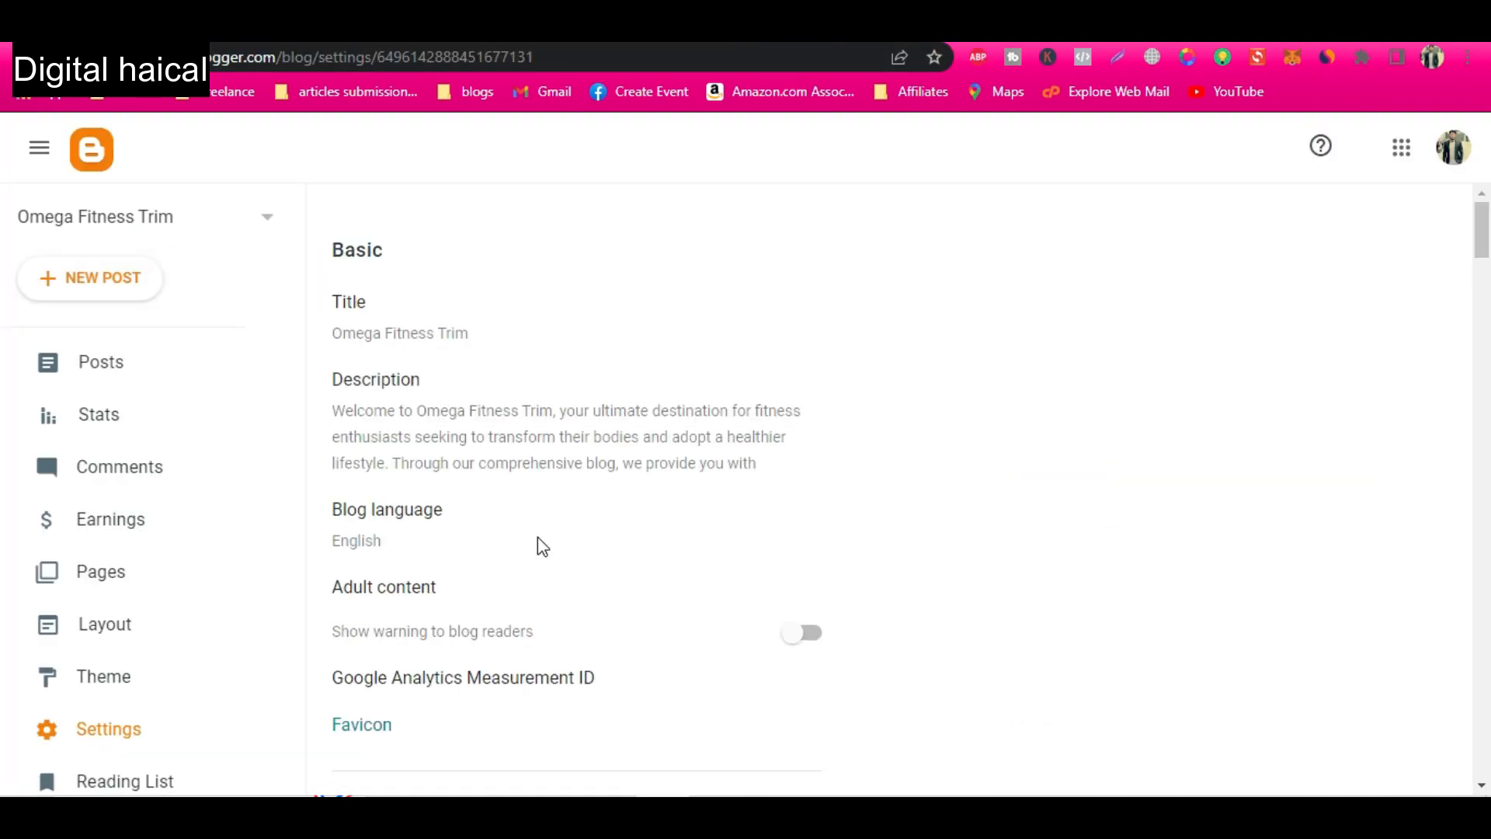
scroll(539, 542, down, 2)
scroll(539, 542, down, 4)
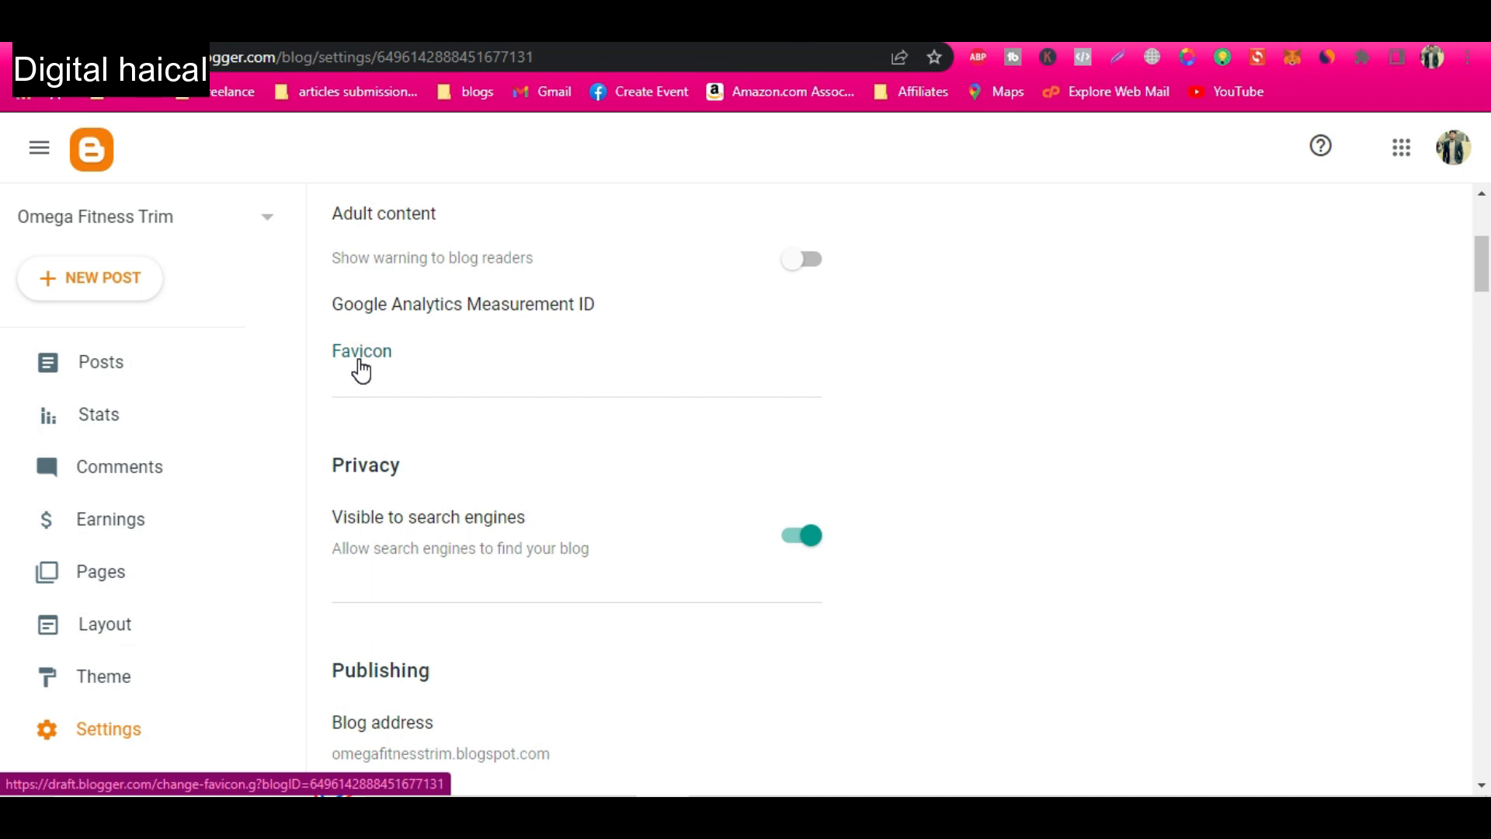
scroll(478, 570, down, 4)
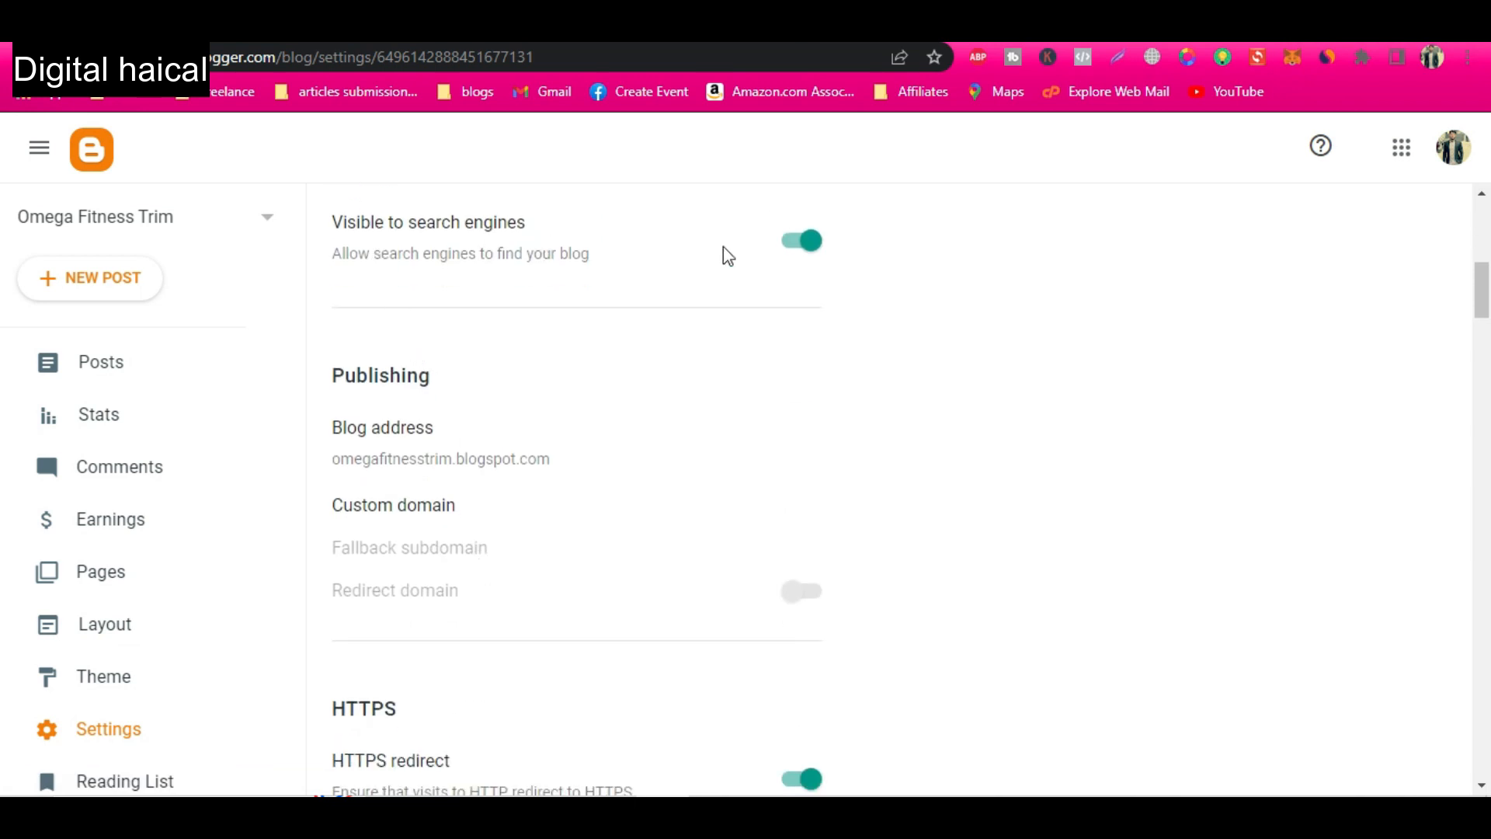
scroll(536, 380, down, 2)
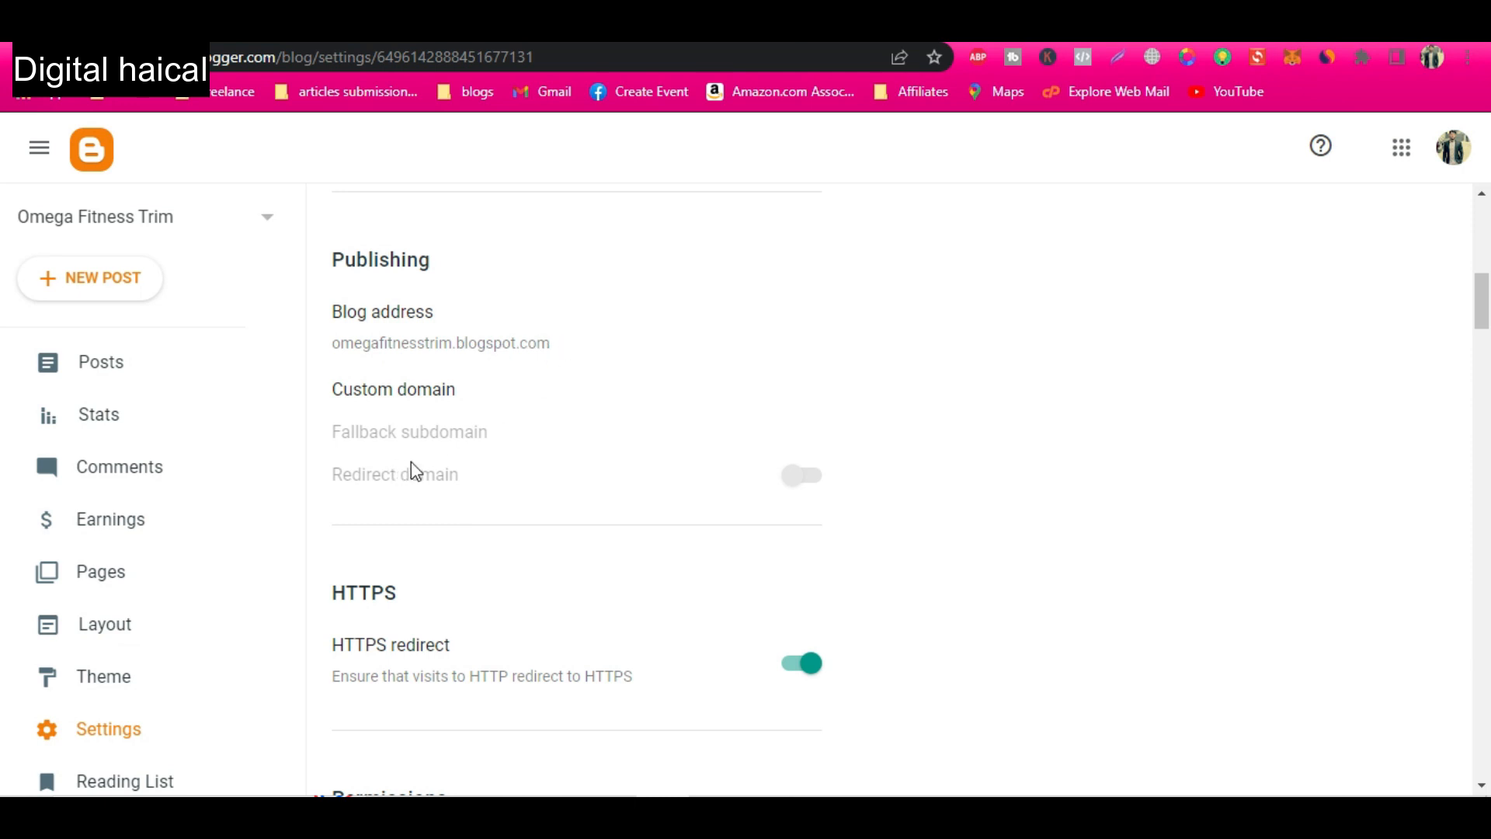
scroll(466, 474, down, 2)
scroll(746, 575, down, 1)
scroll(579, 500, down, 3)
click(580, 499)
click(893, 558)
Enable the search description in the blog's Meta tags settings.
scroll(477, 507, down, 2)
scroll(477, 508, down, 8)
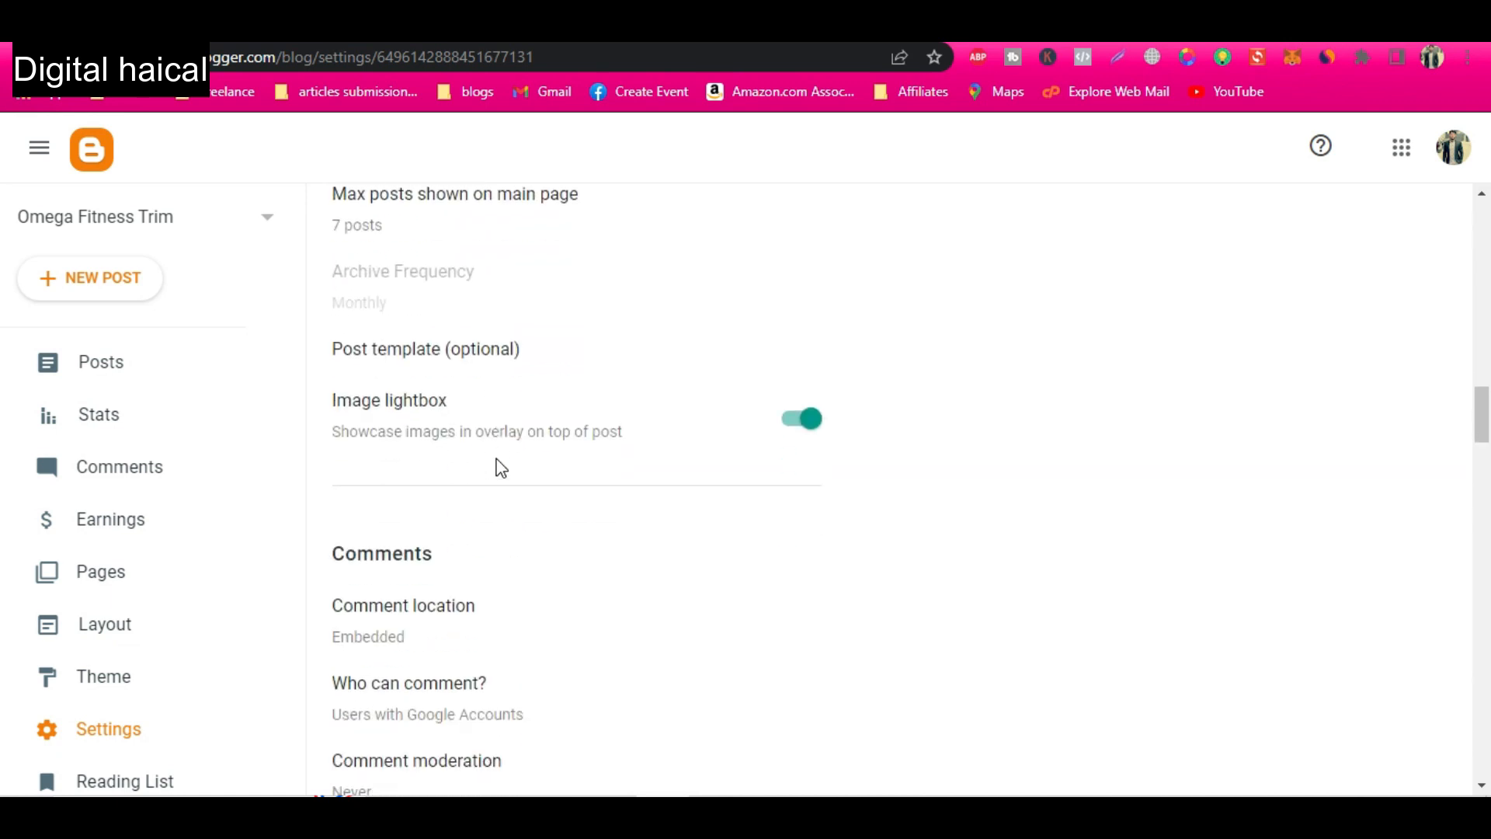
scroll(501, 467, down, 10)
scroll(499, 467, down, 2)
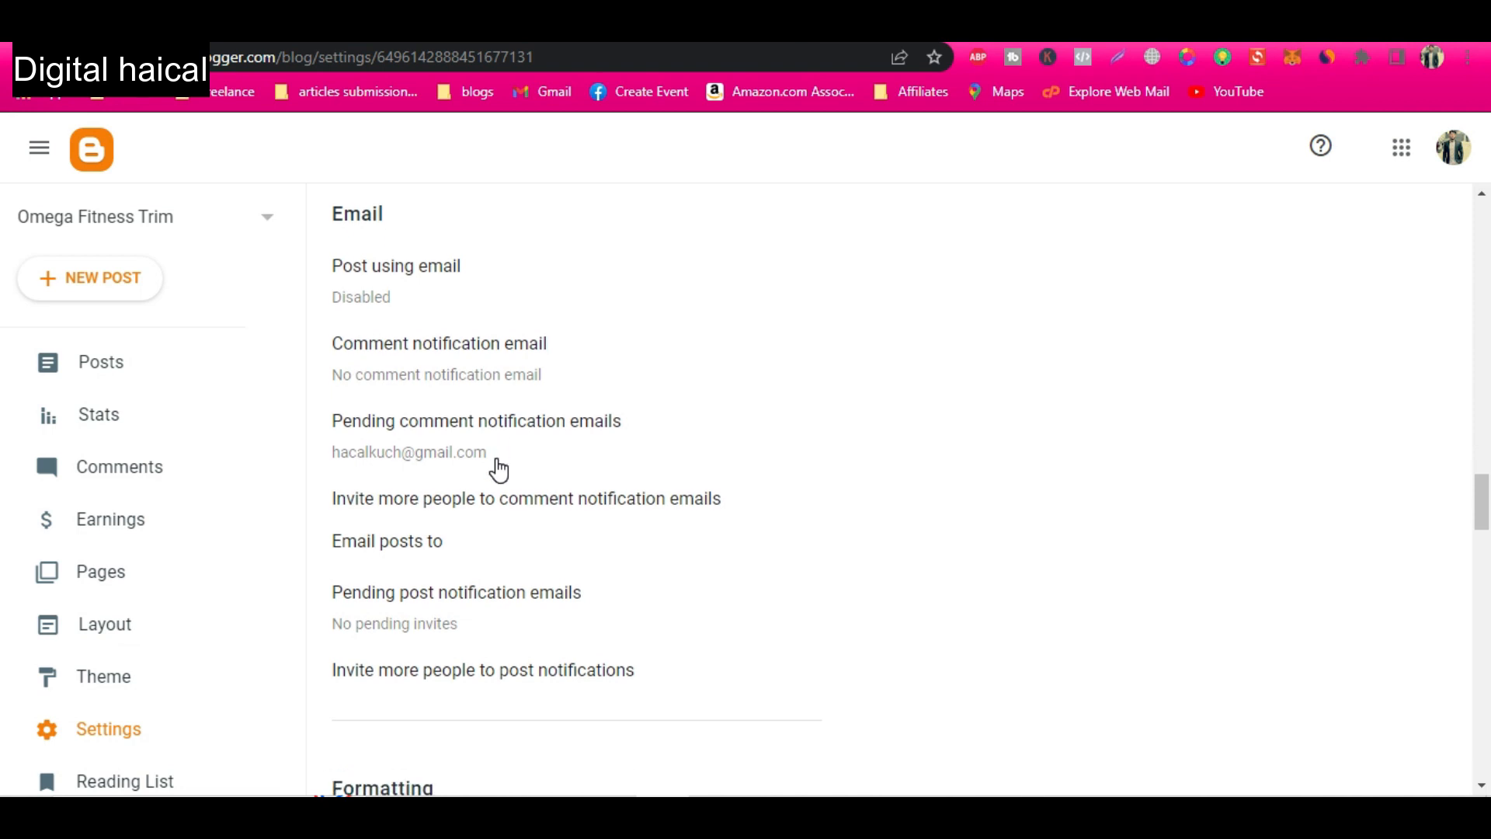
scroll(499, 470, down, 10)
click(806, 382)
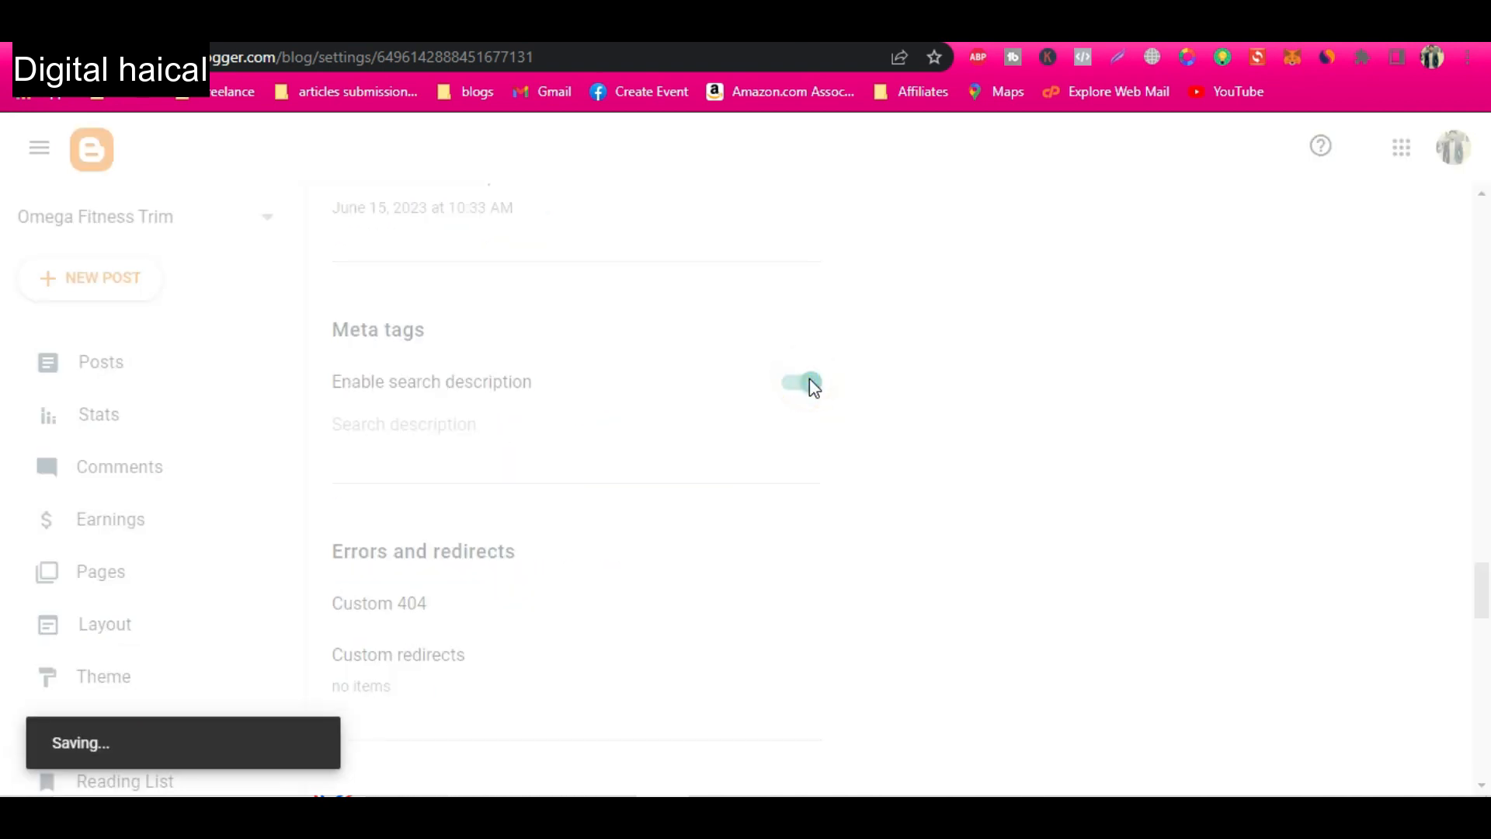
Open the blog's search description for editing in the Meta tags settings.
click(430, 427)
click(646, 439)
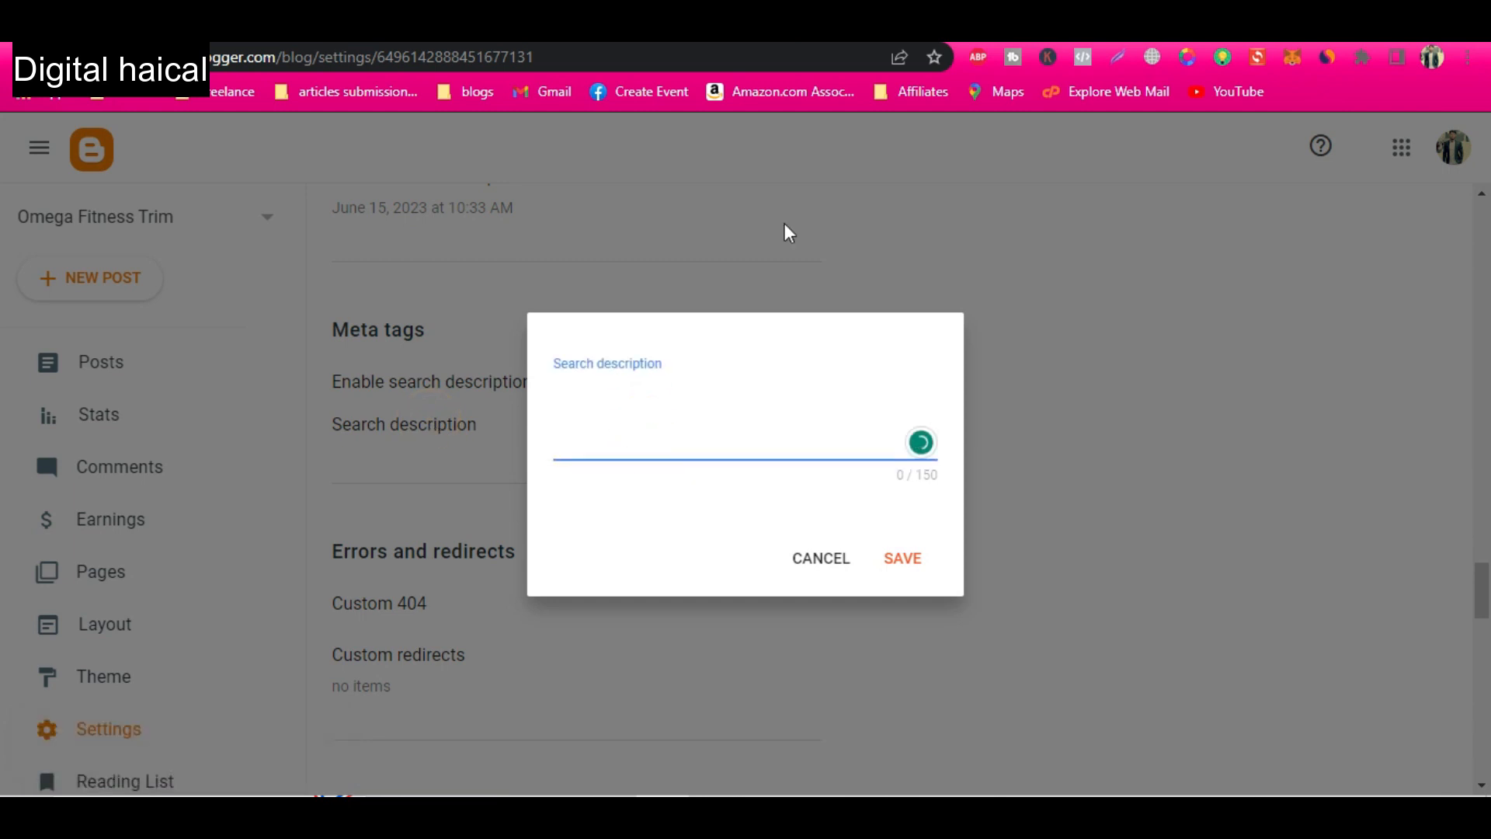
Search Google for "raka logics" in a new tab and examine the description snippets shown under the results.
key(ctrl+t)
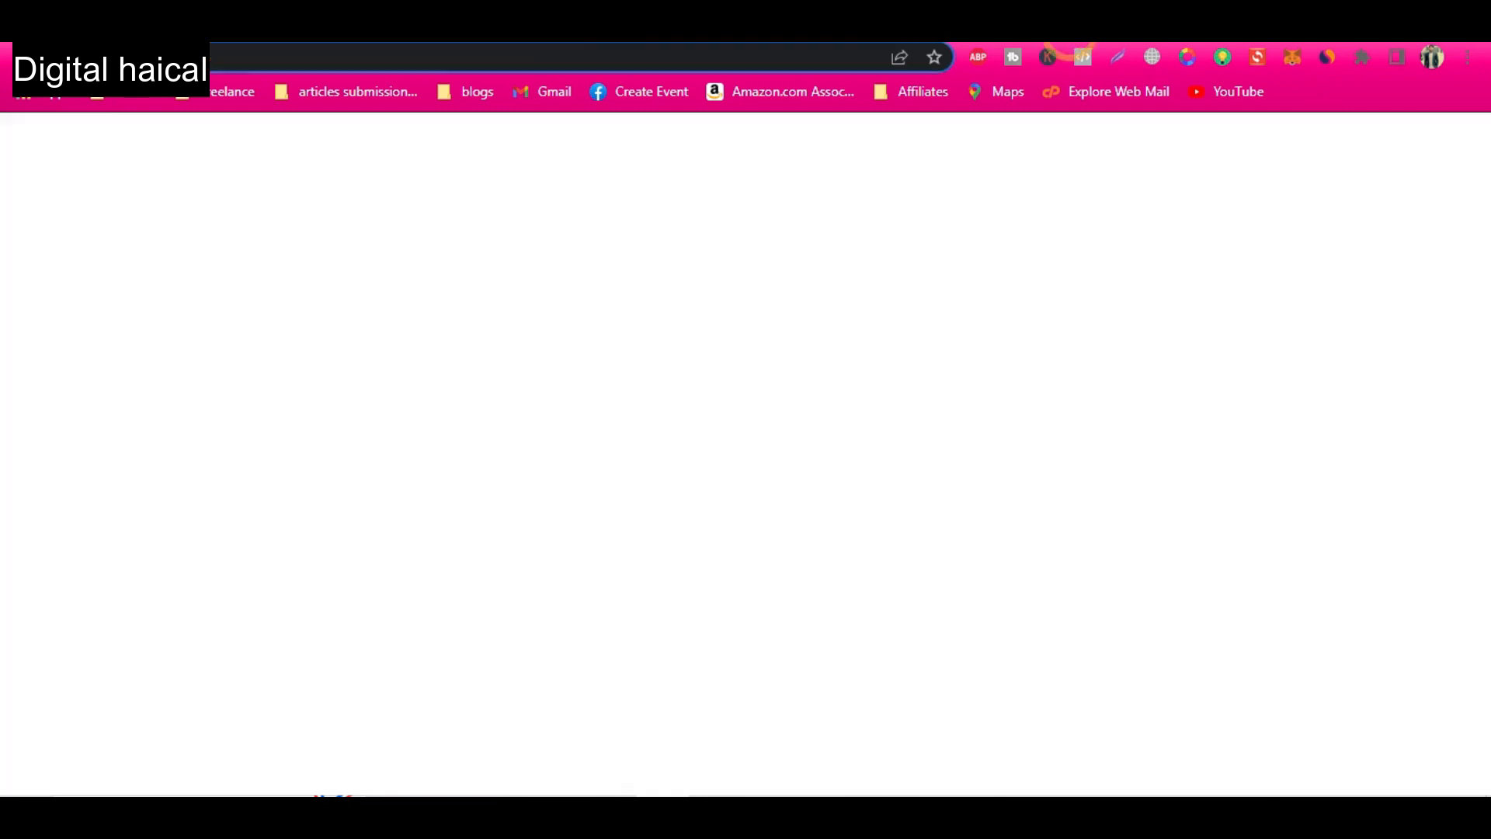
text(google)
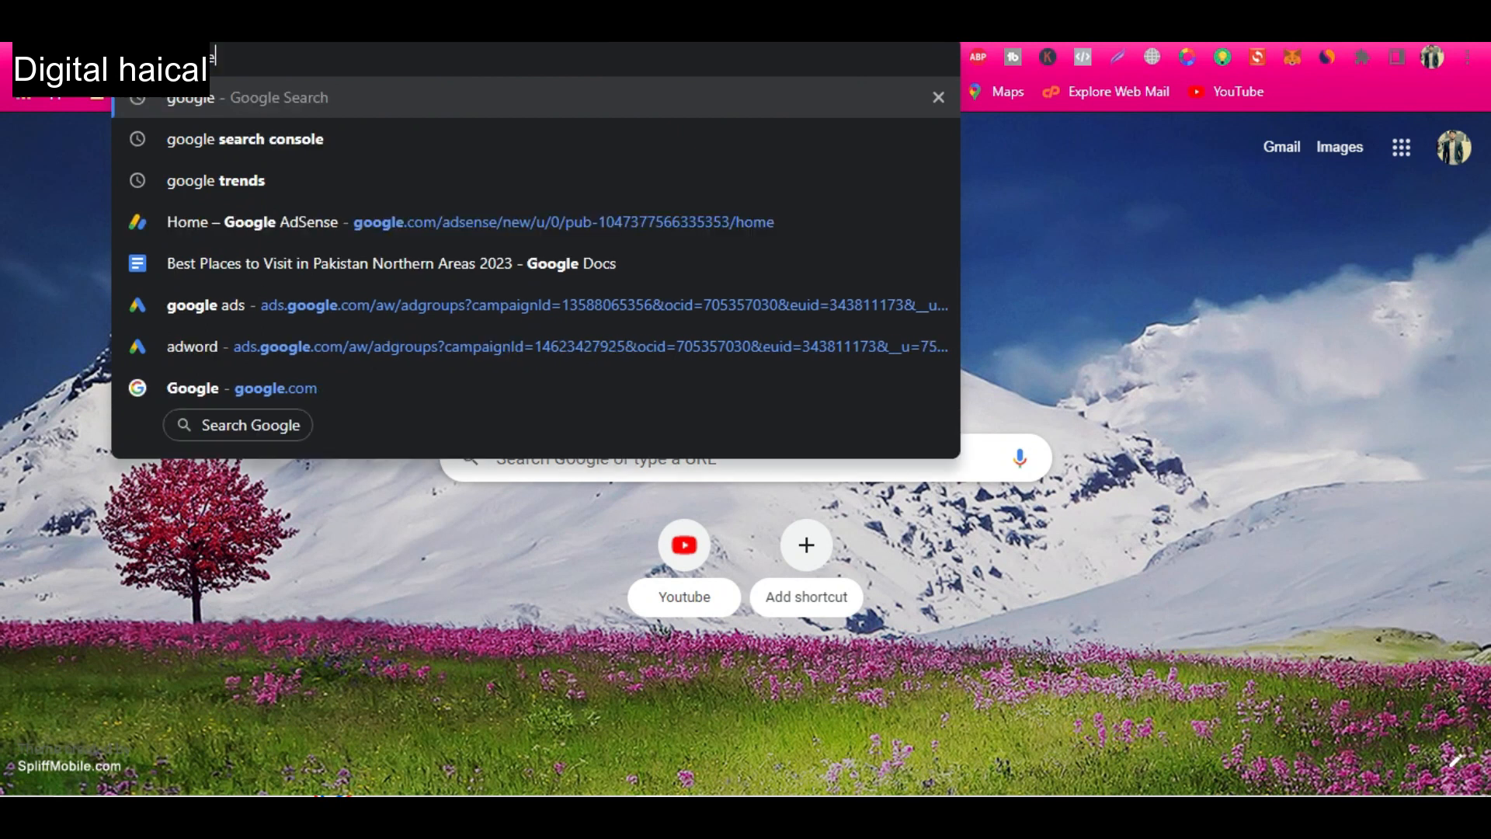
key(Return)
triple_click(403, 169)
text(raka logics)
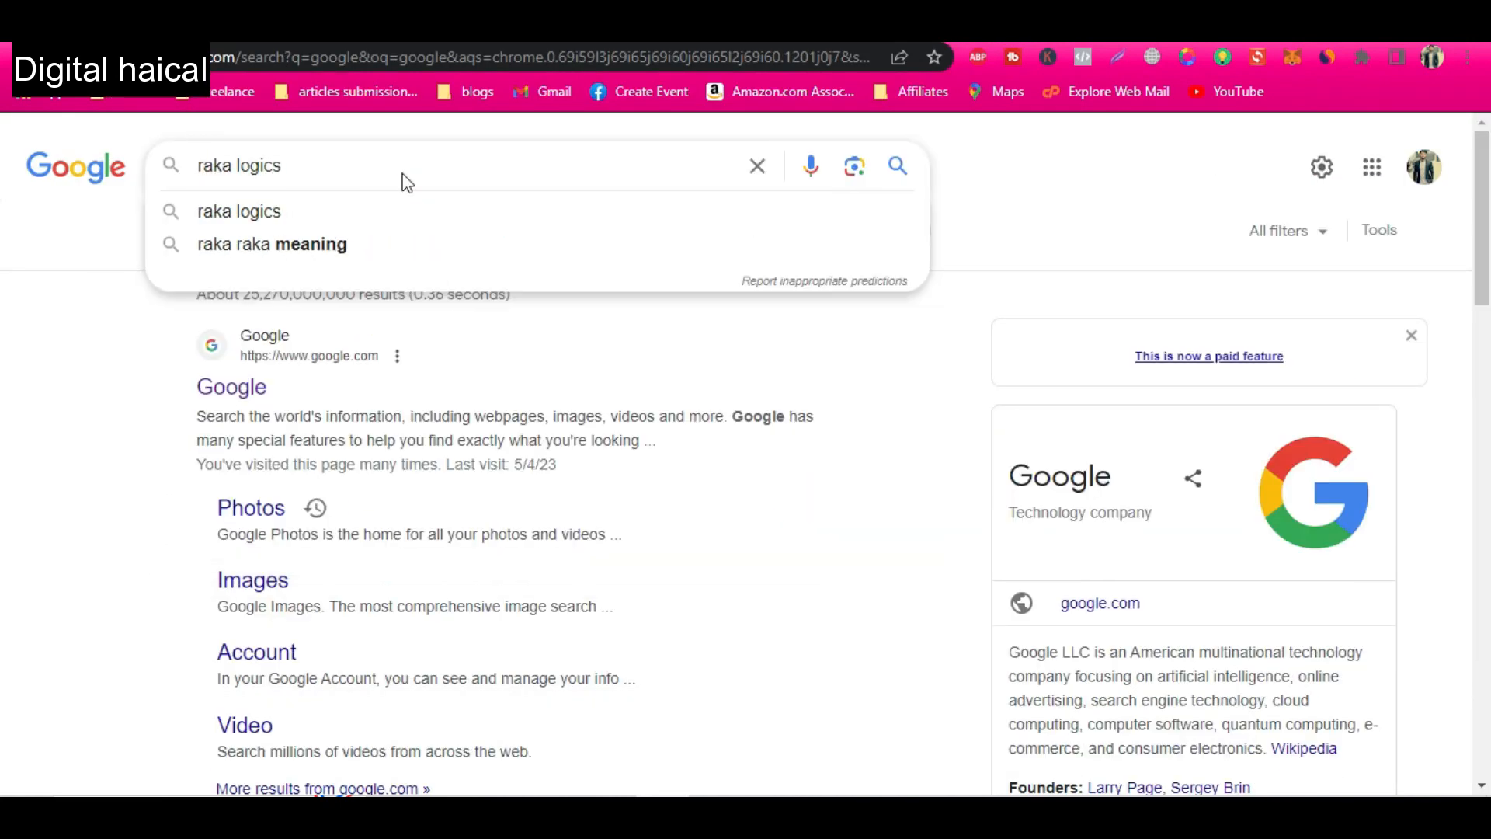
key(Return)
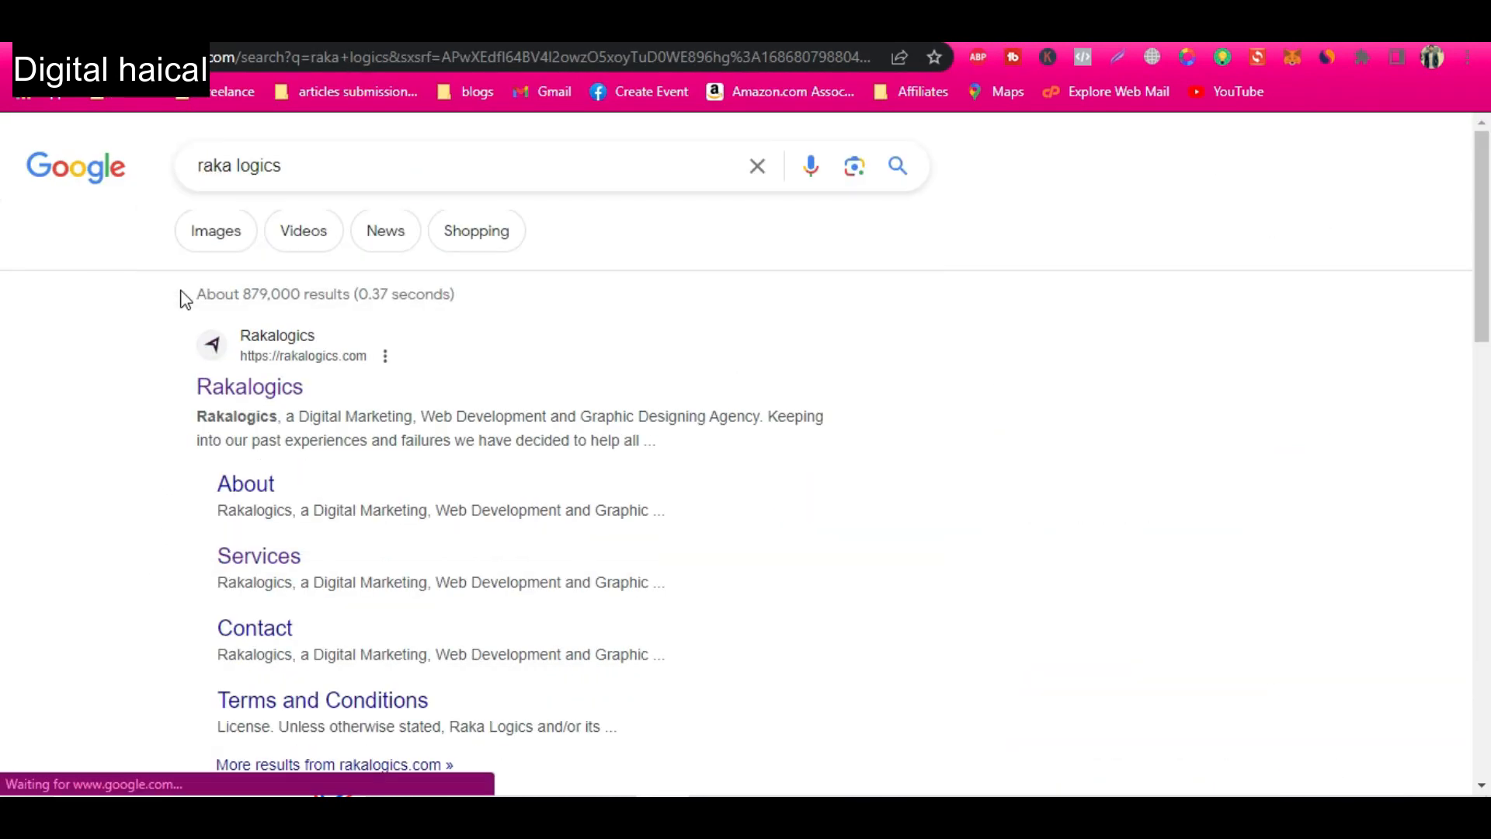
drag(193, 416, 637, 447)
click(111, 391)
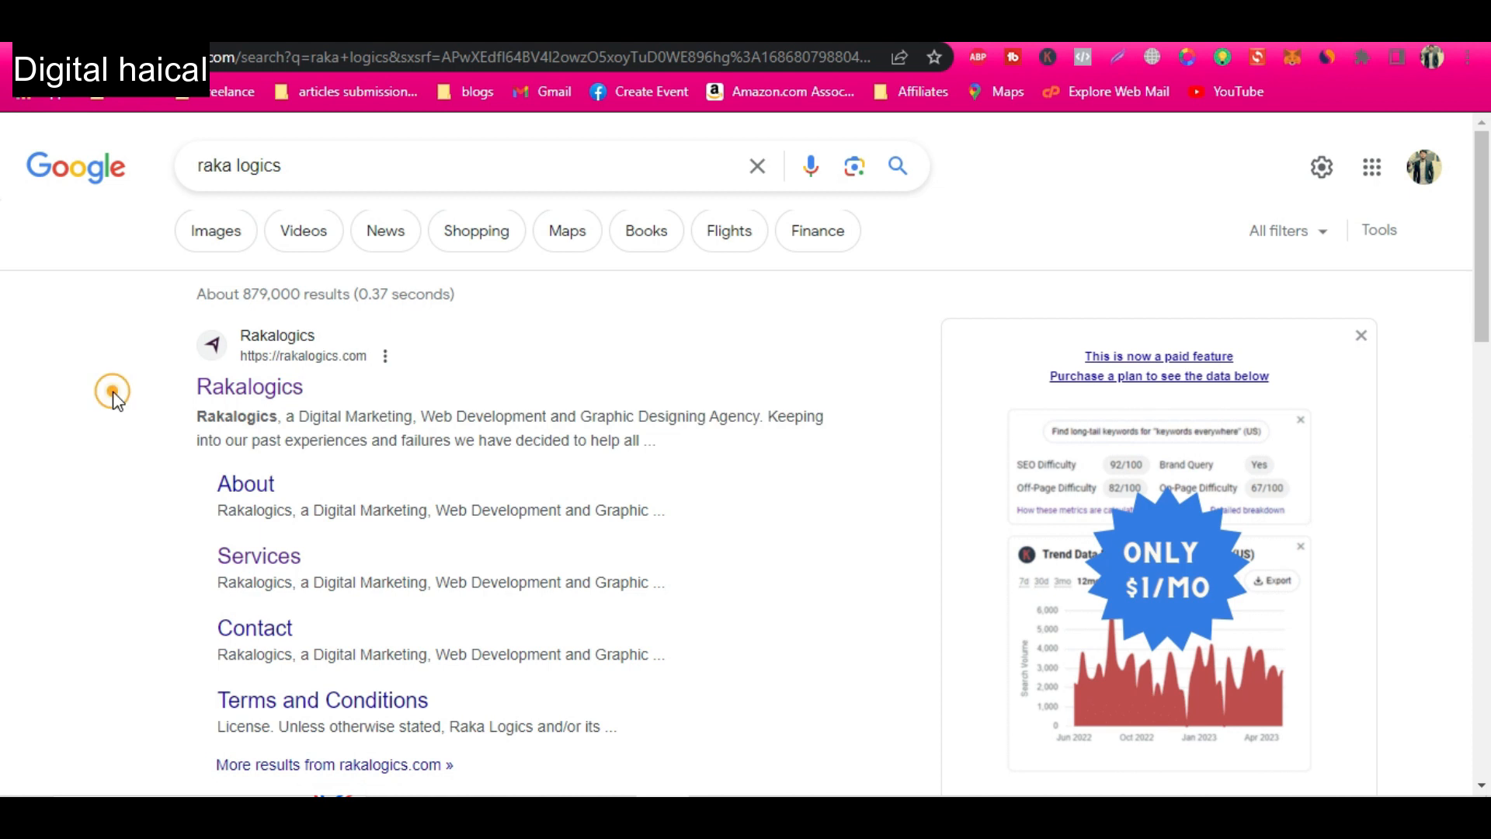
scroll(217, 507, down, 5)
scroll(259, 514, up, 3)
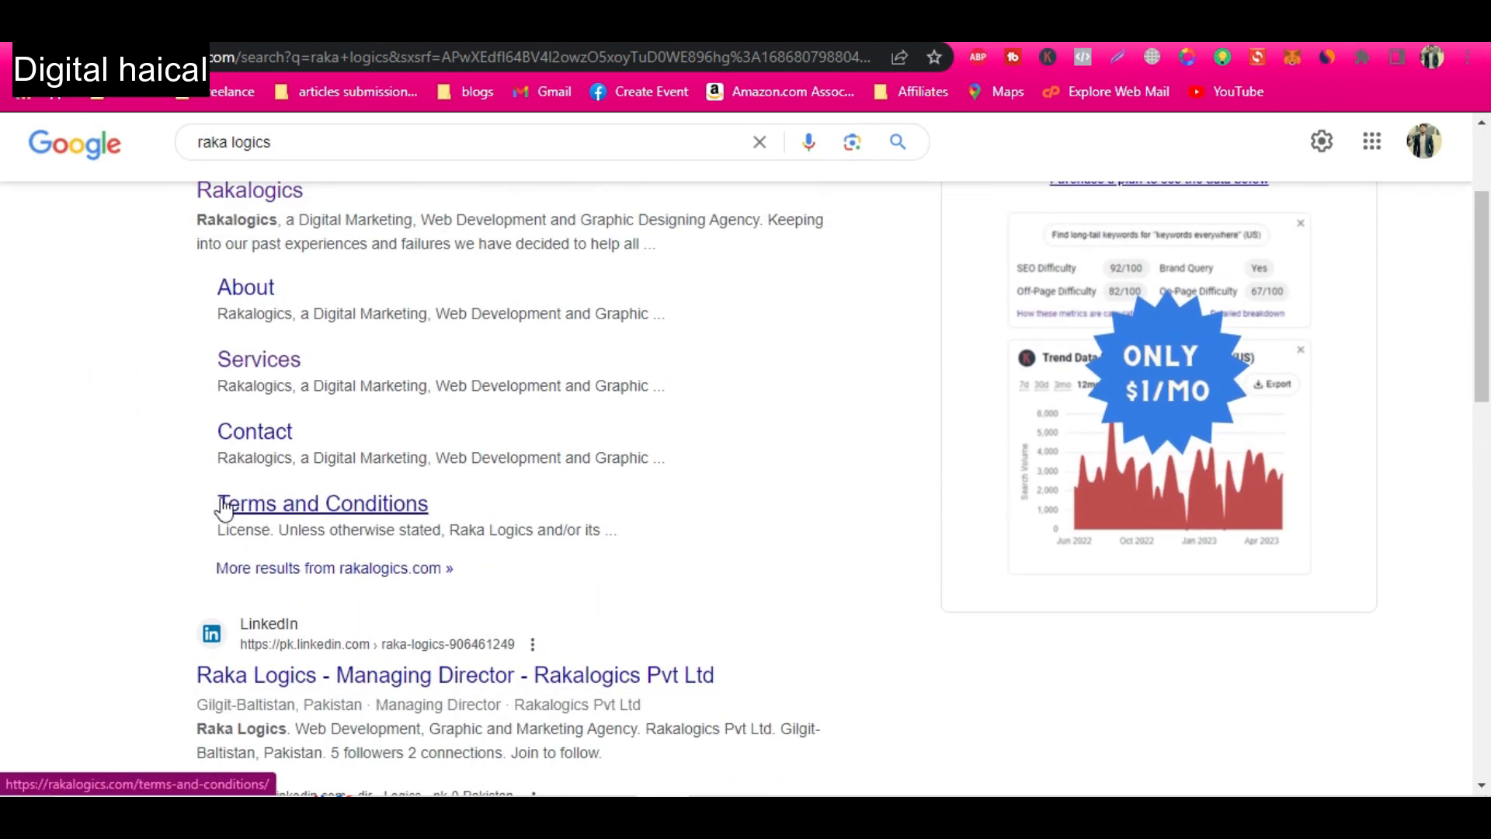
scroll(88, 472, down, 7)
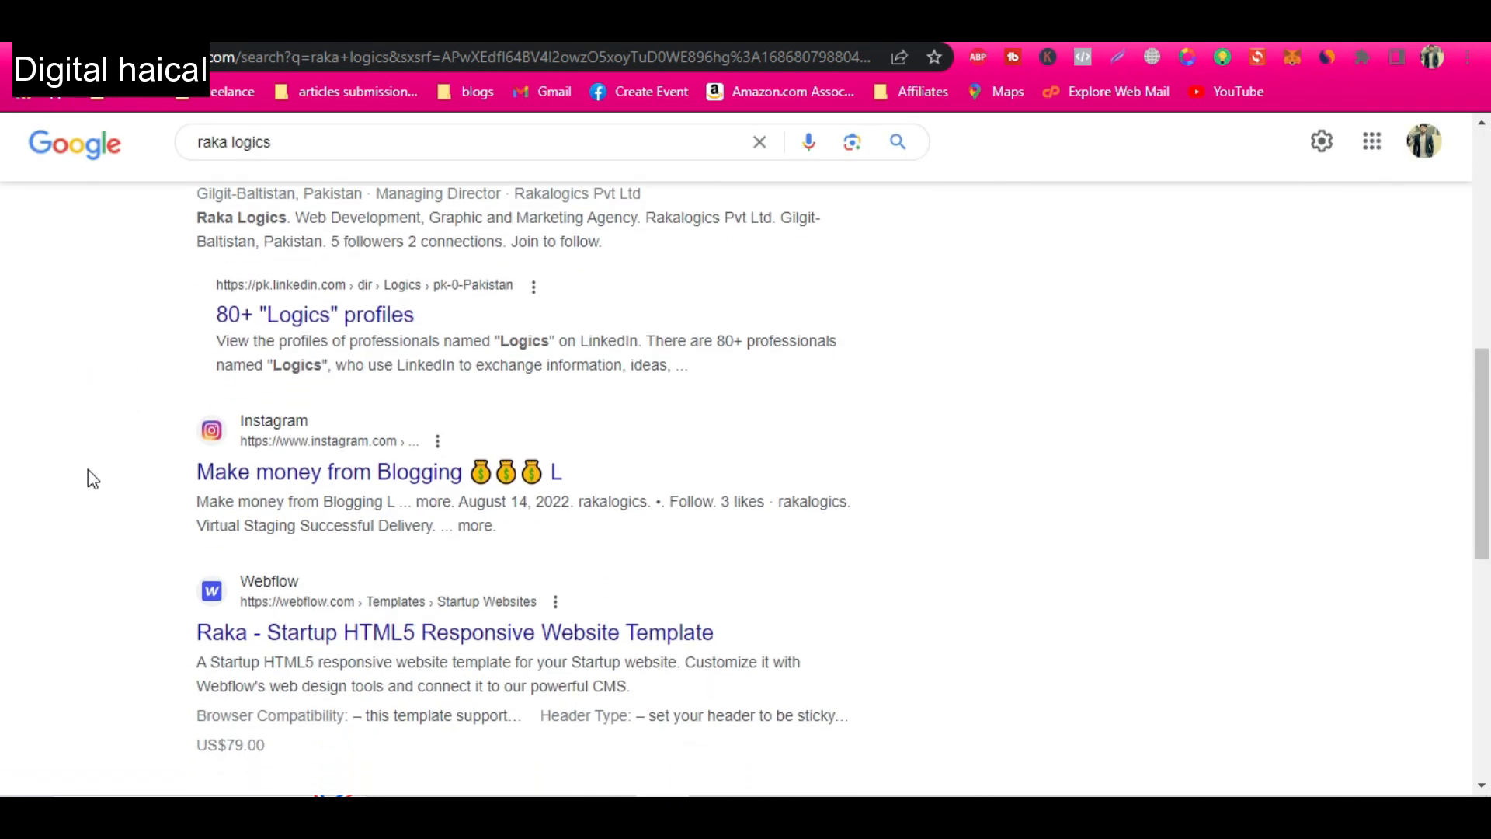
scroll(87, 472, up, 4)
scroll(87, 469, up, 4)
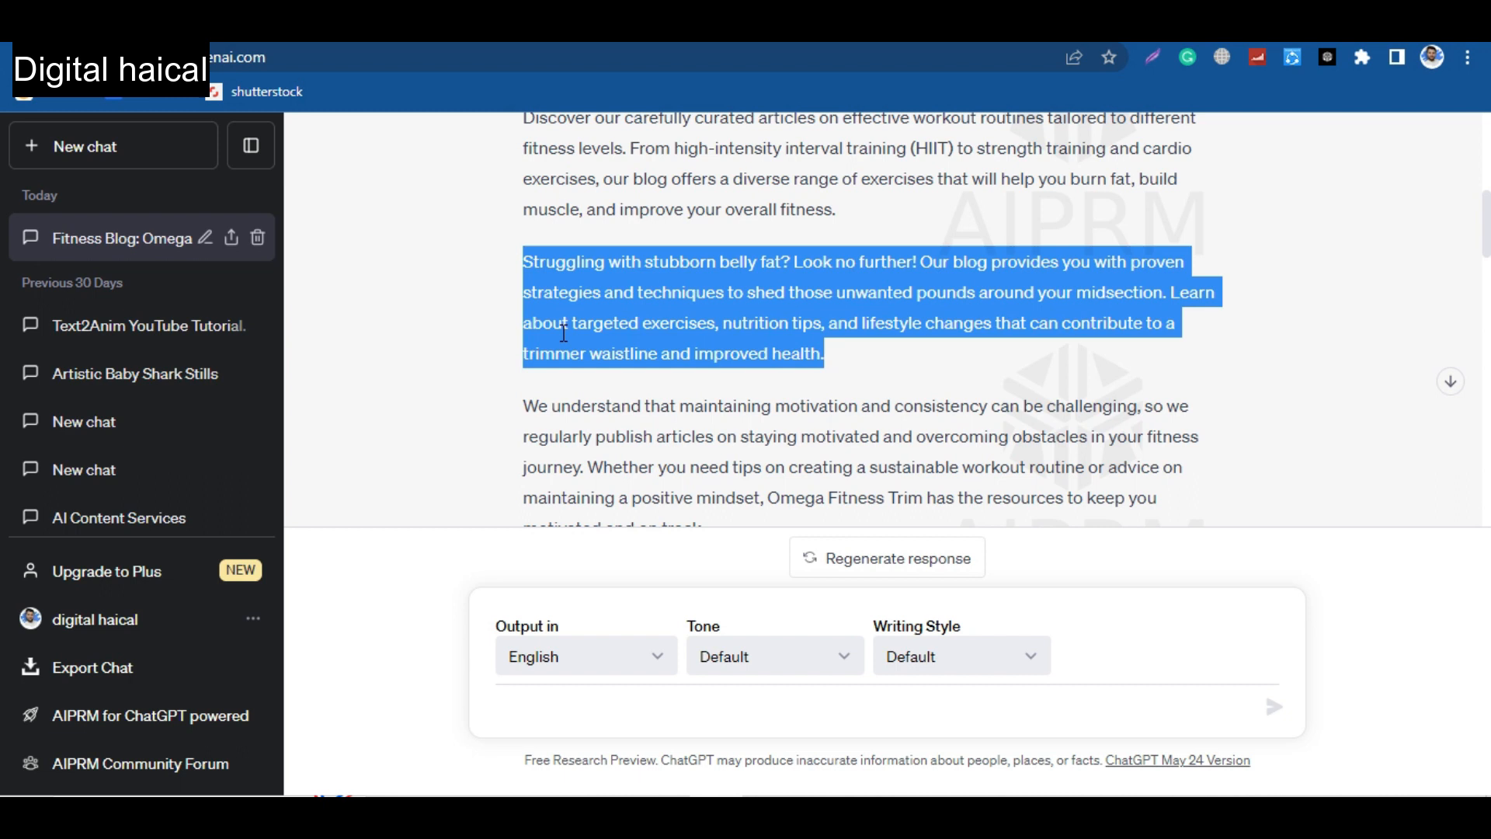
Copy "Omega Fitness Trim, your ultimate destination…adopt a healthier lifestyle." from the first ChatGPT response and save it as the blog's search description.
scroll(740, 440, down, 3)
scroll(739, 441, up, 6)
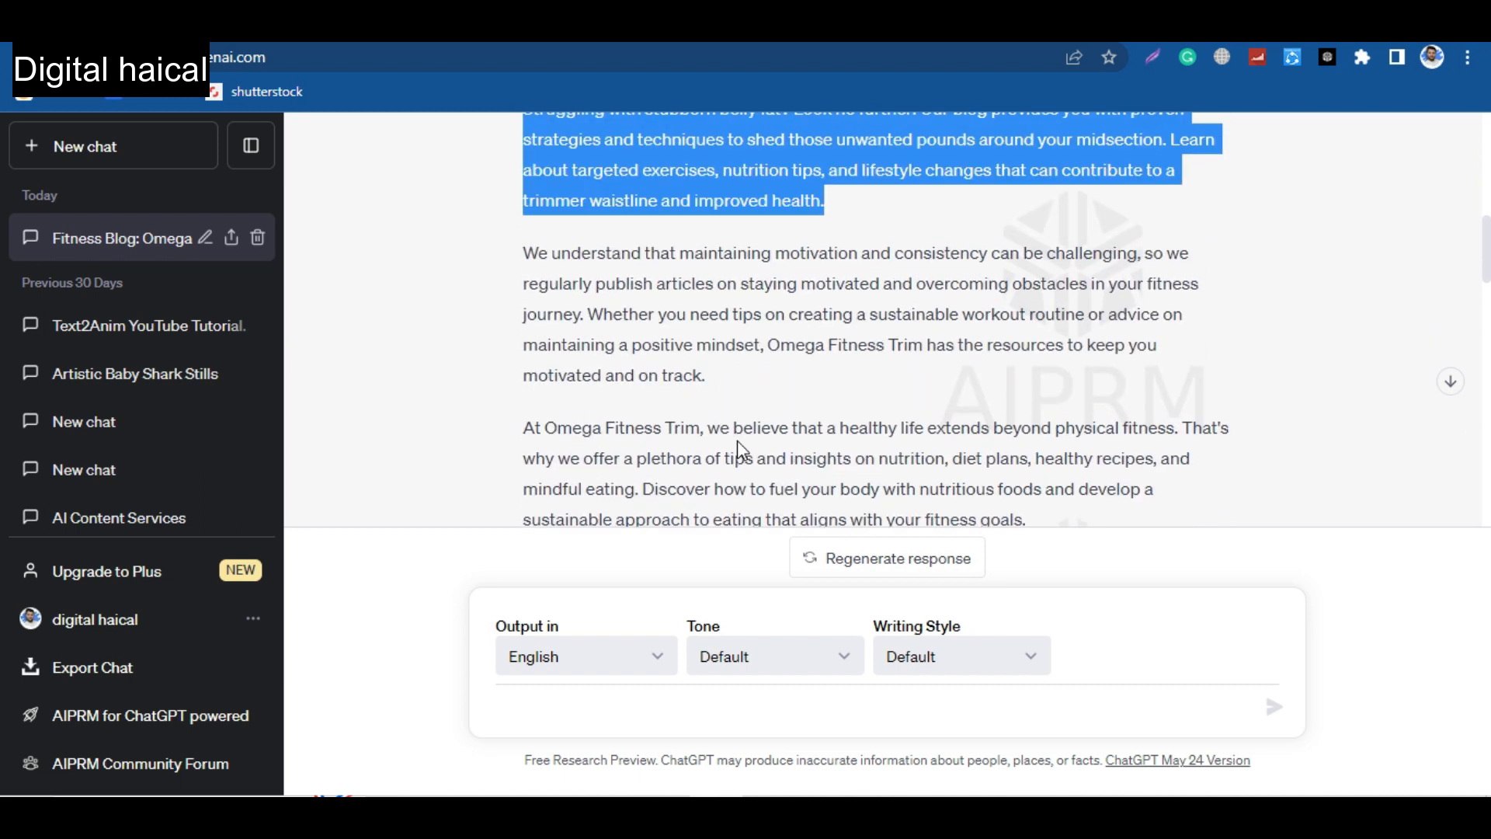
scroll(739, 441, up, 3)
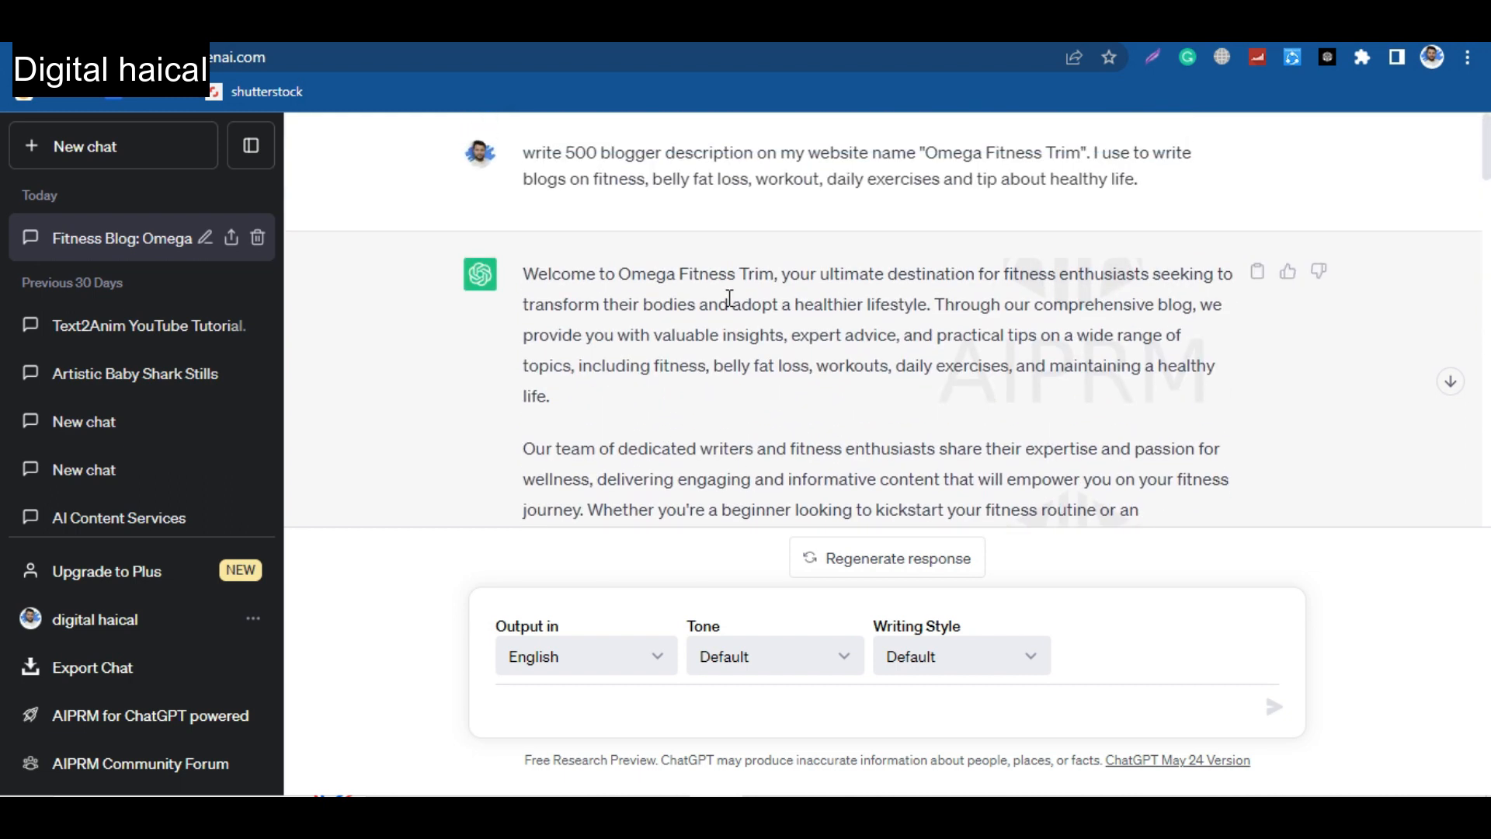
drag(616, 274, 933, 296)
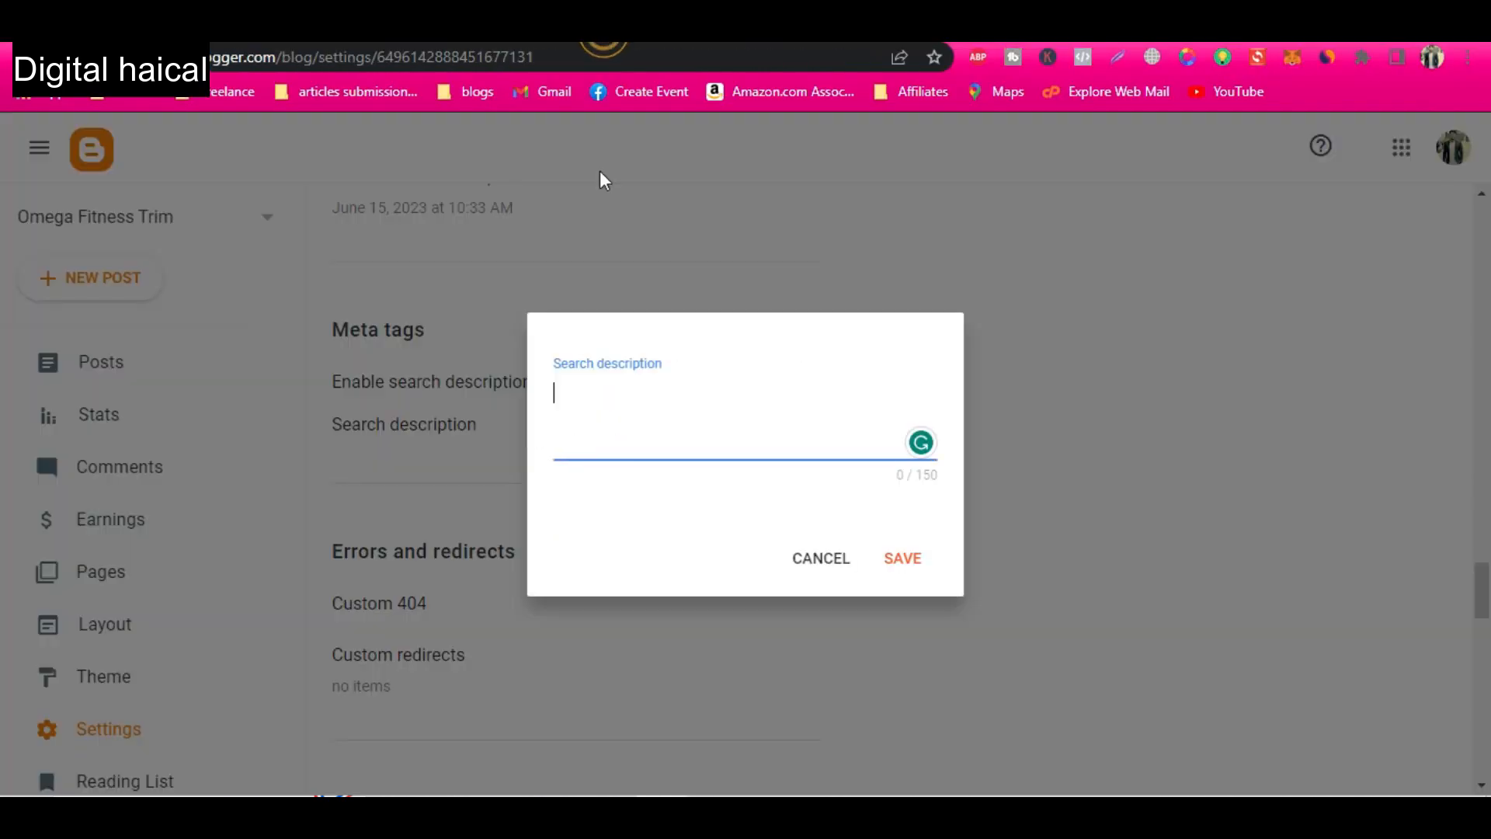
text(Omega Fitness Trim, your ultimate destination for fitness enthusiasts seeking to transform their bodies and adopt a healthier lifestyle.)
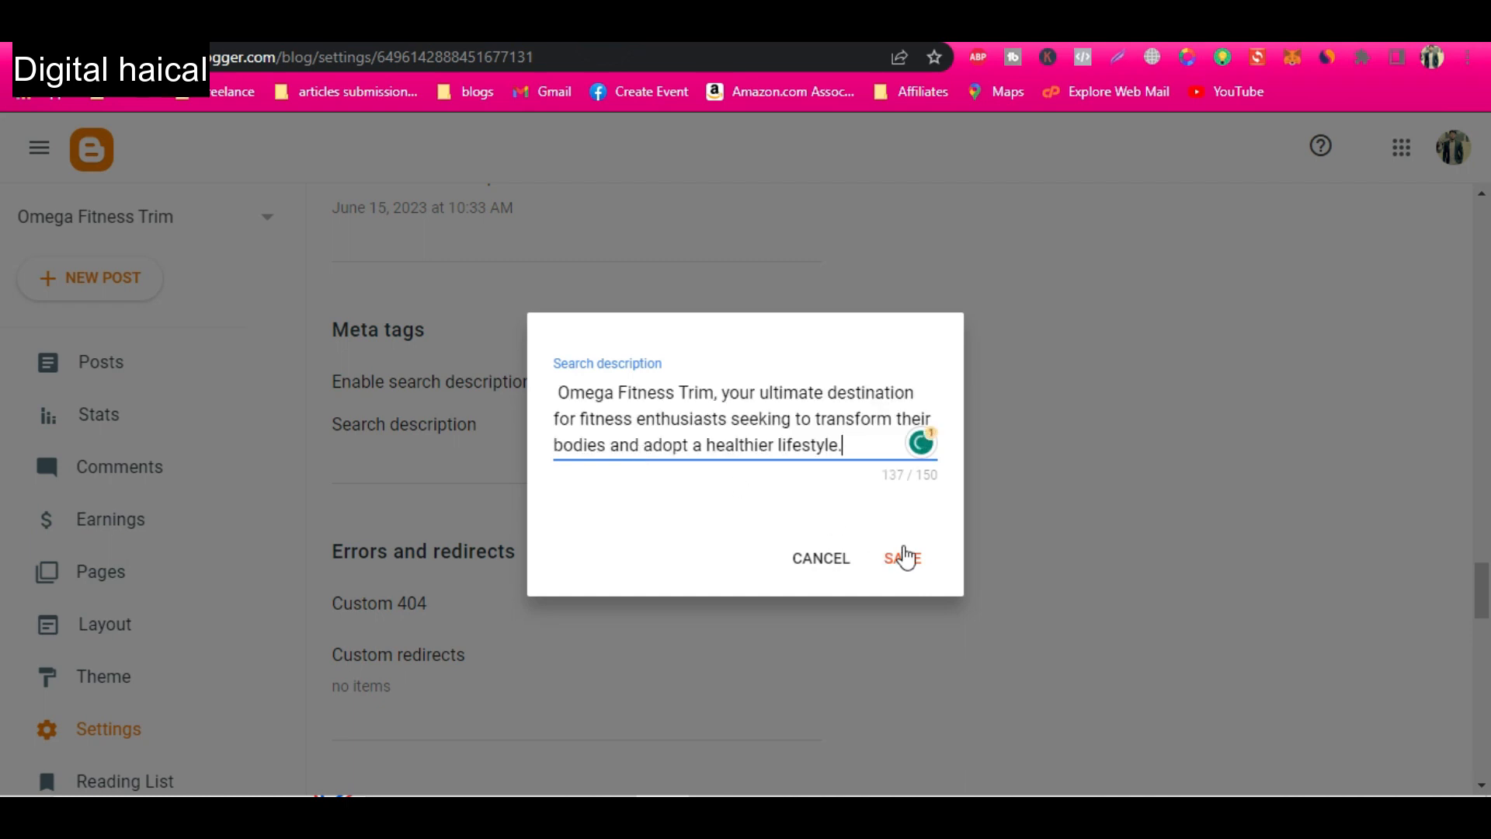
click(903, 559)
Examine the Errors and redirects, Crawlers and indexing, Monetization and Manage Blog settings.
scroll(550, 606, down, 4)
scroll(546, 606, down, 5)
scroll(546, 606, up, 4)
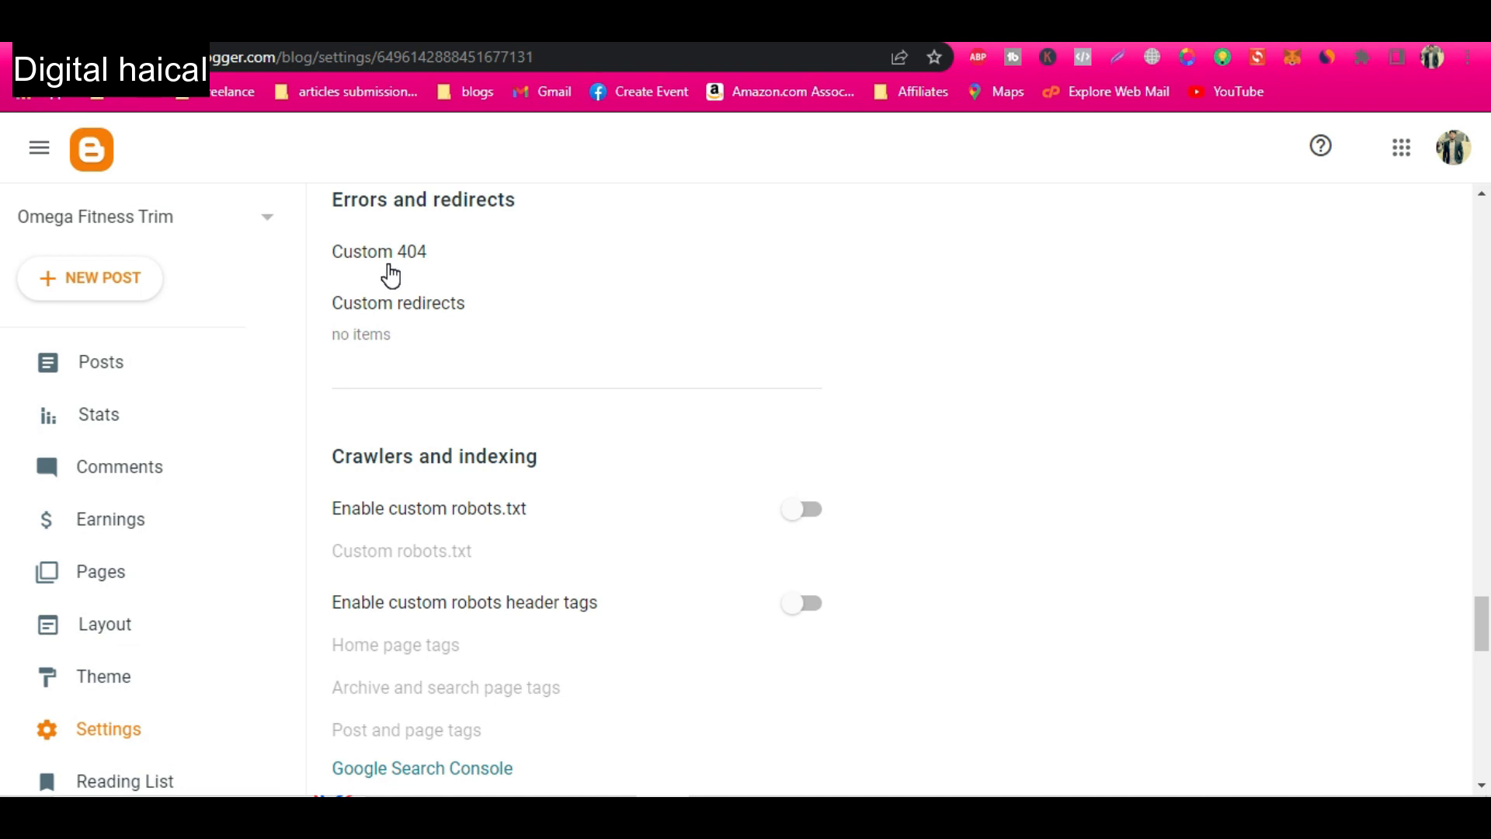
scroll(501, 516, down, 4)
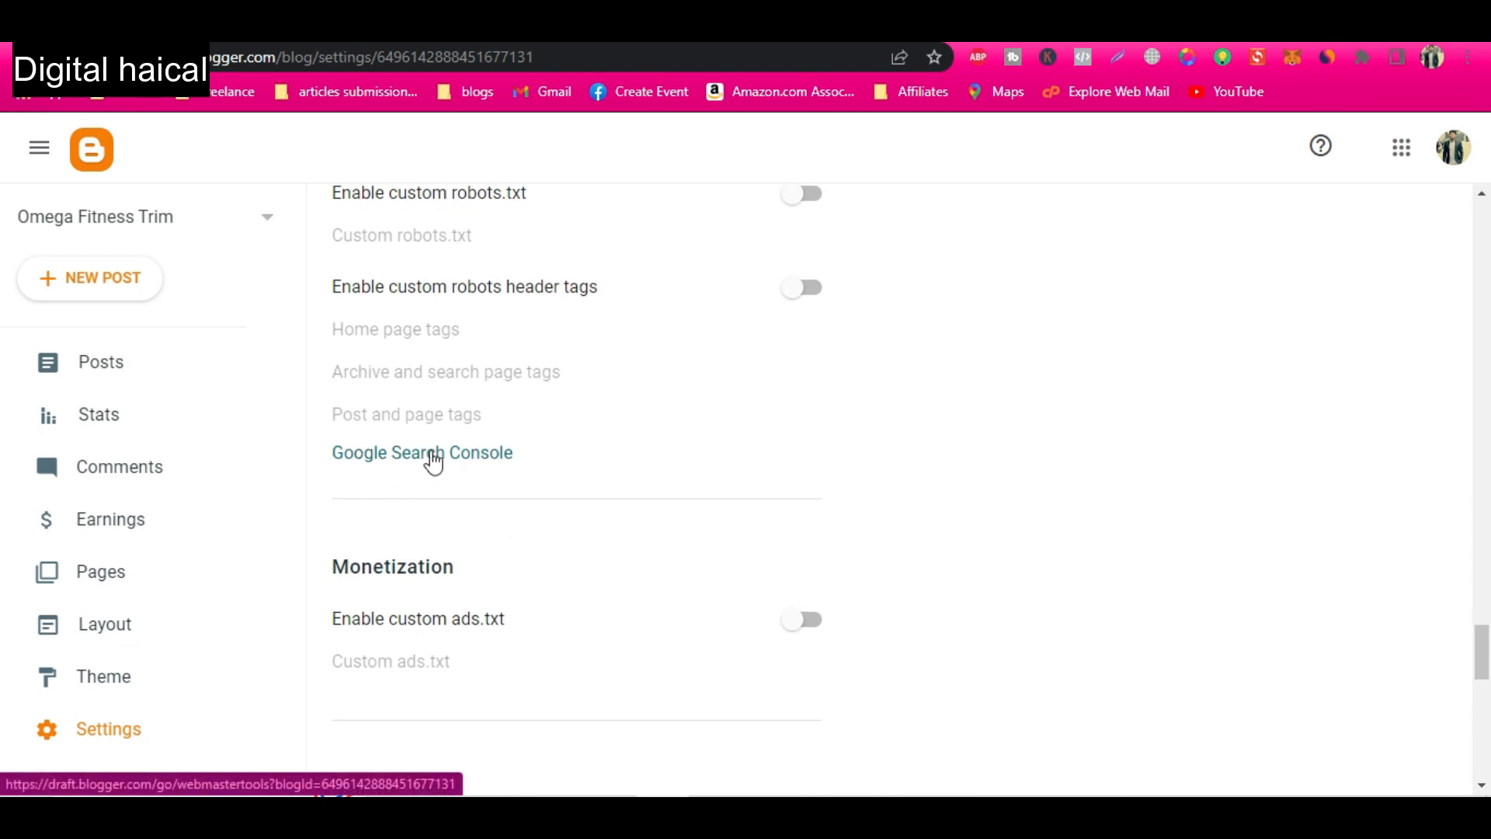
scroll(454, 606, down, 1)
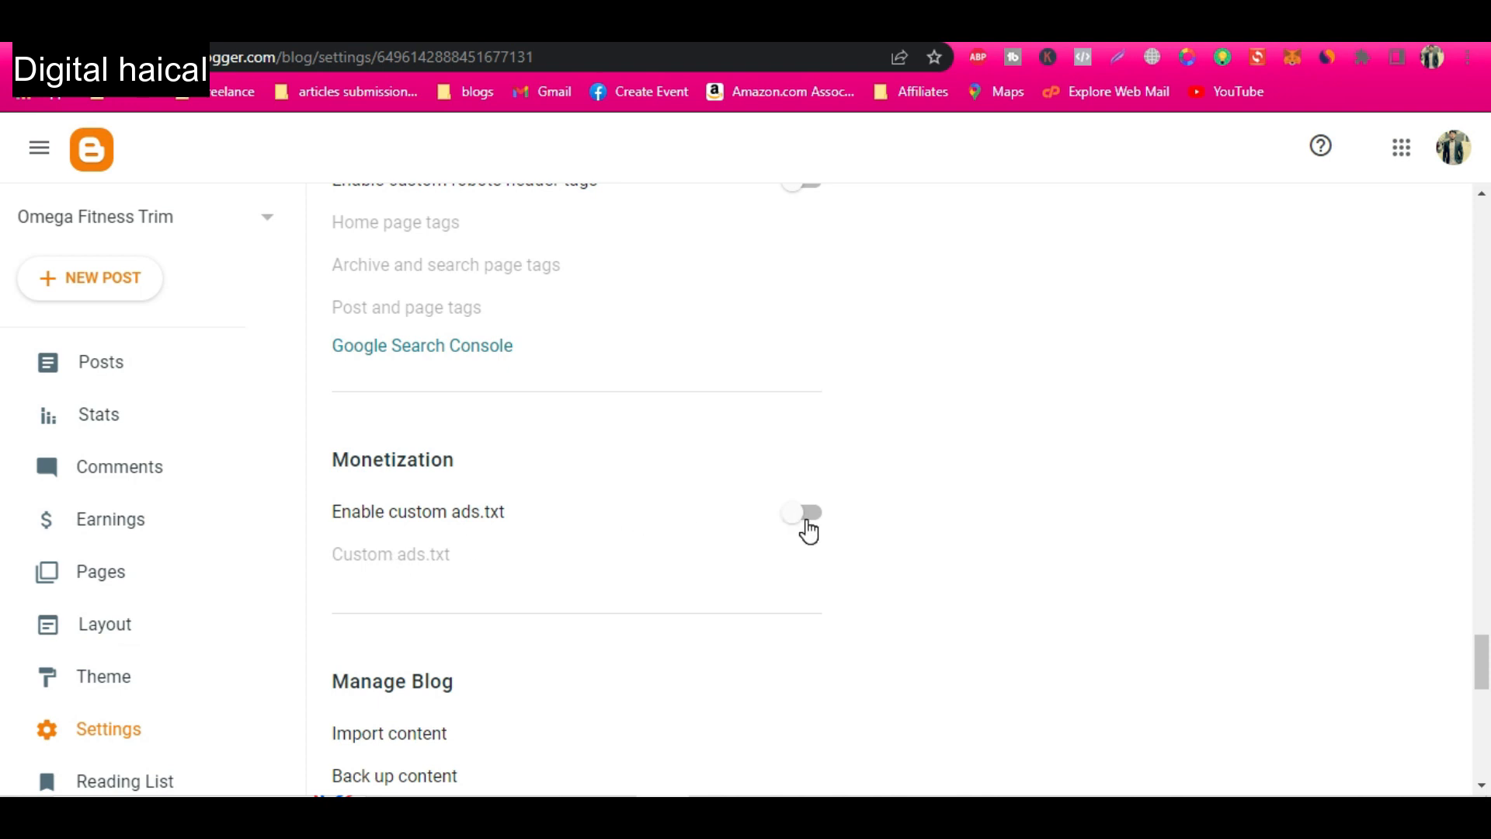
scroll(533, 633, down, 4)
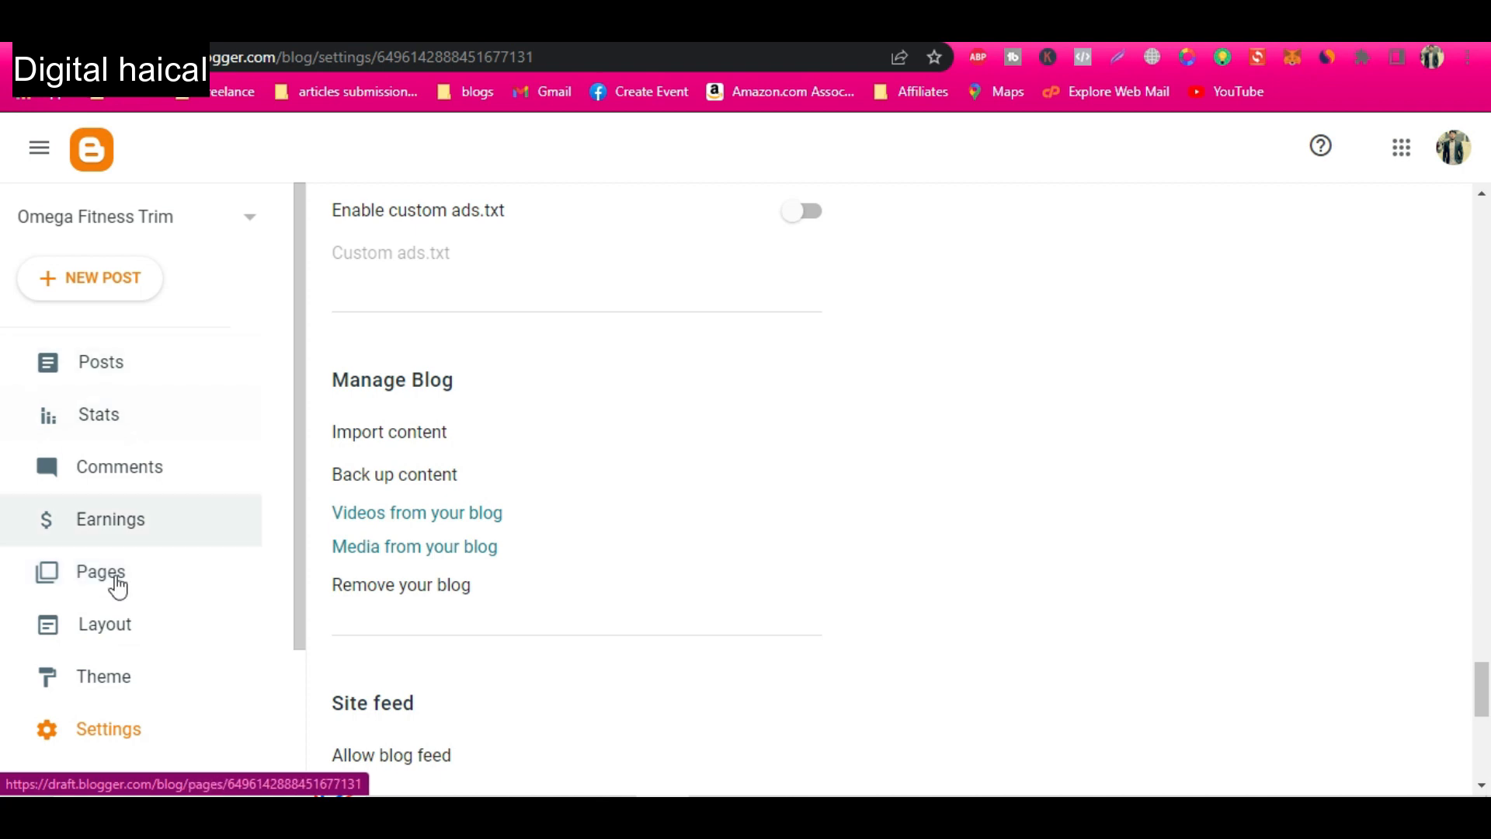
View the blog's layout and the live blog, and examine the live page's header, menus and footer.
click(118, 637)
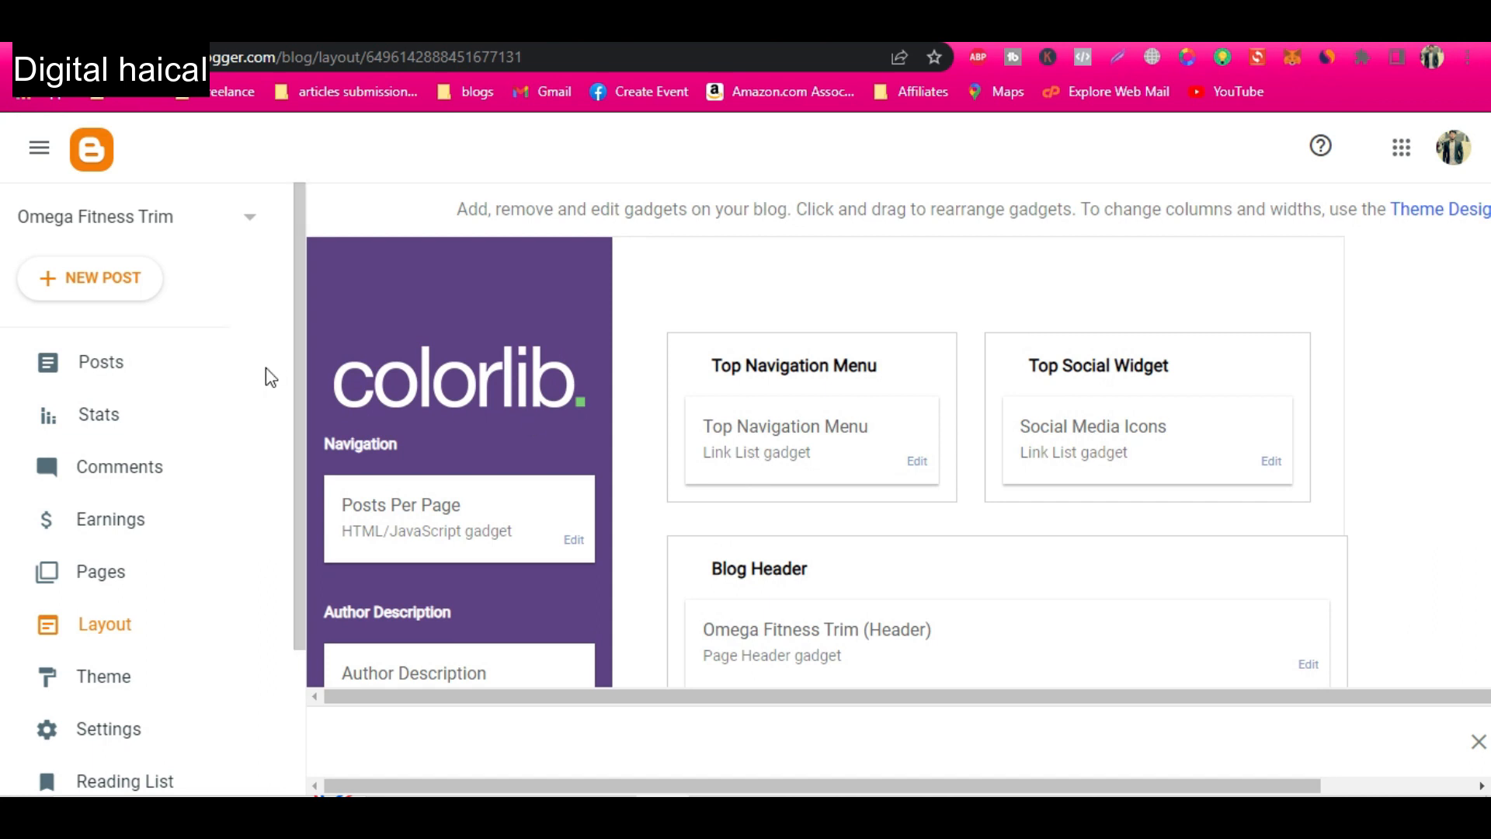
scroll(144, 680, down, 2)
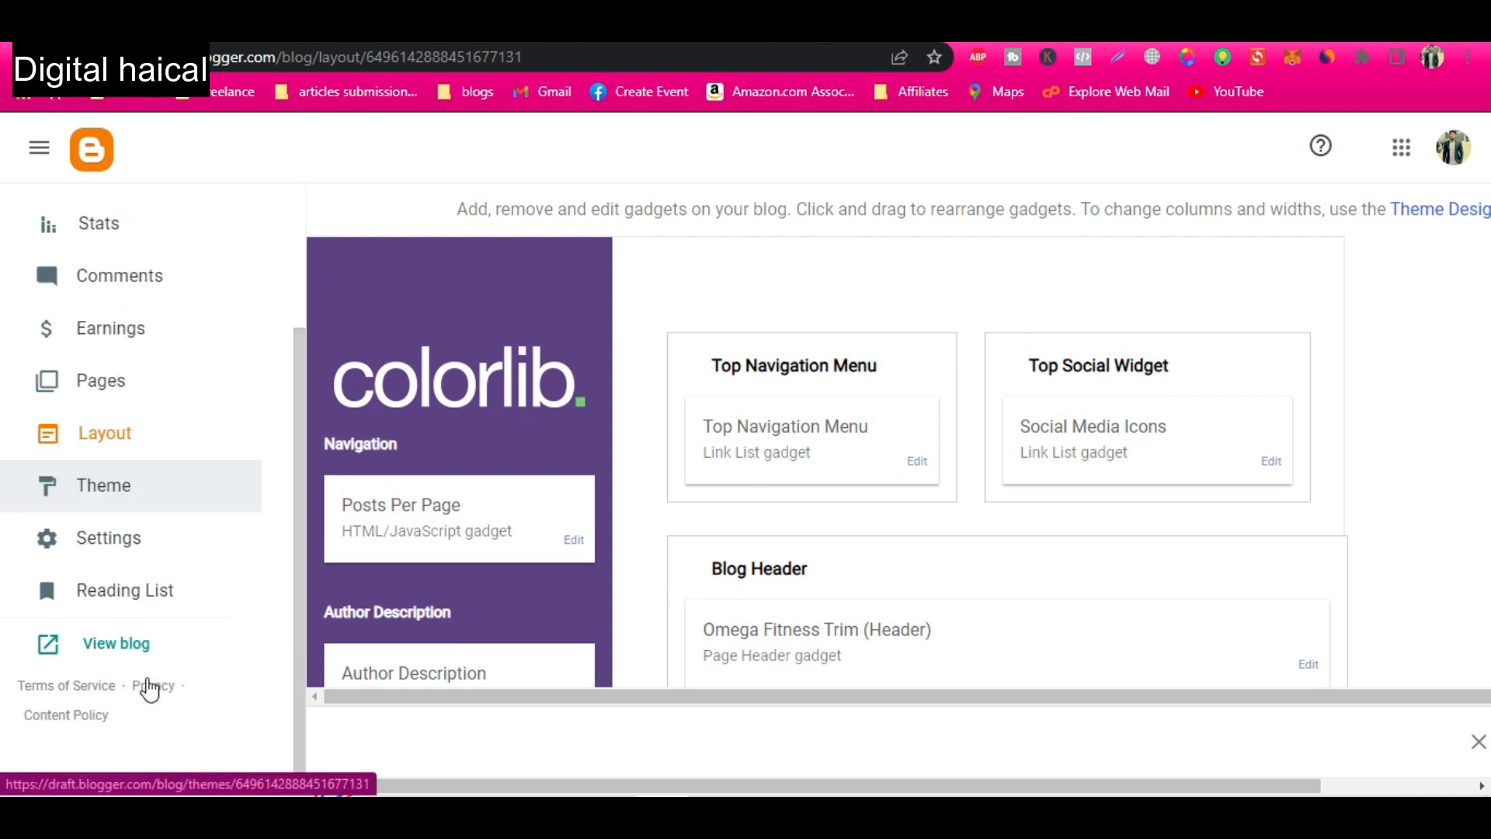
click(129, 656)
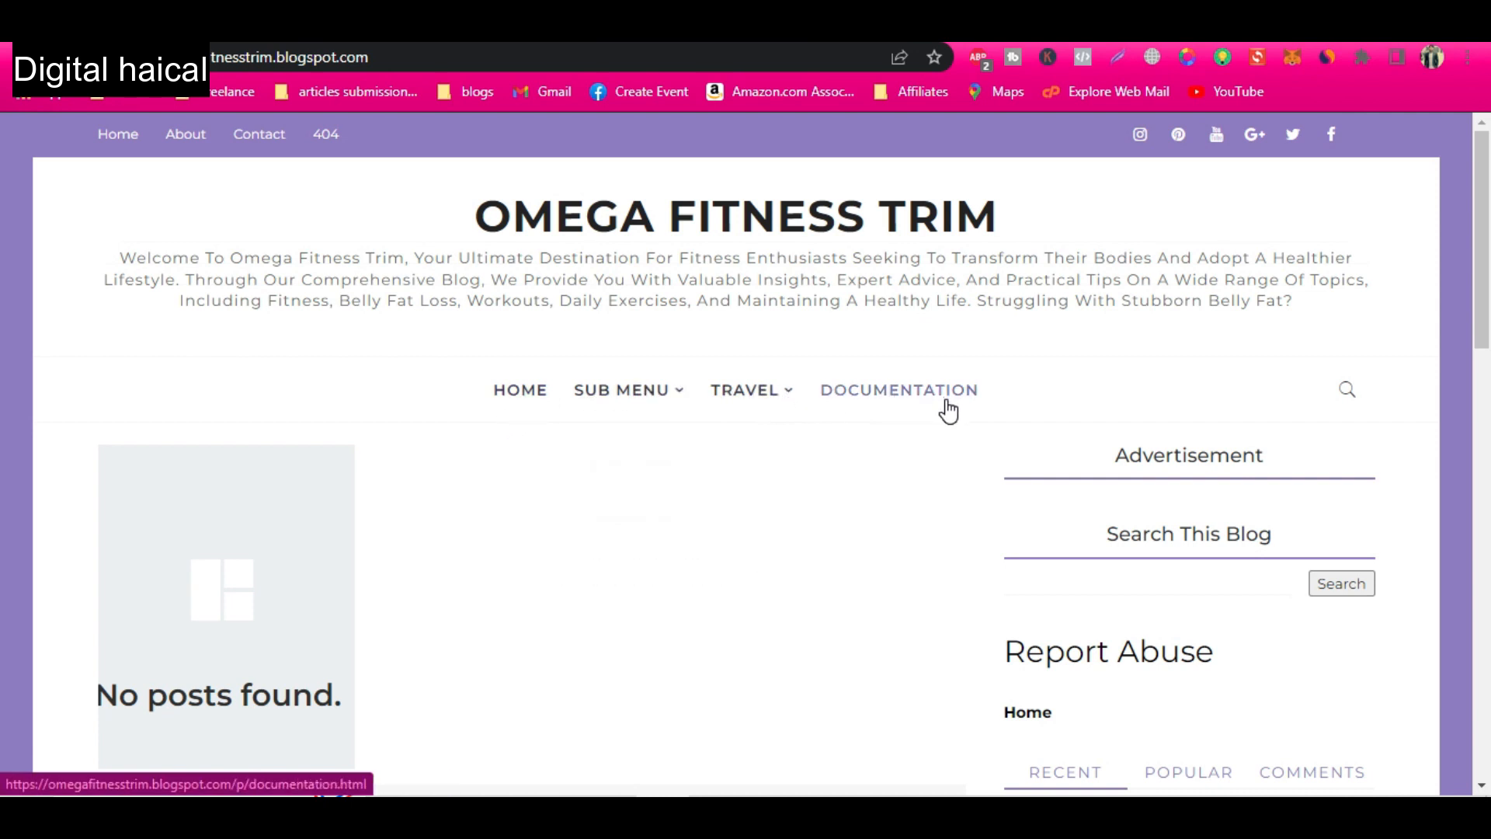
mouse_move(566, 404)
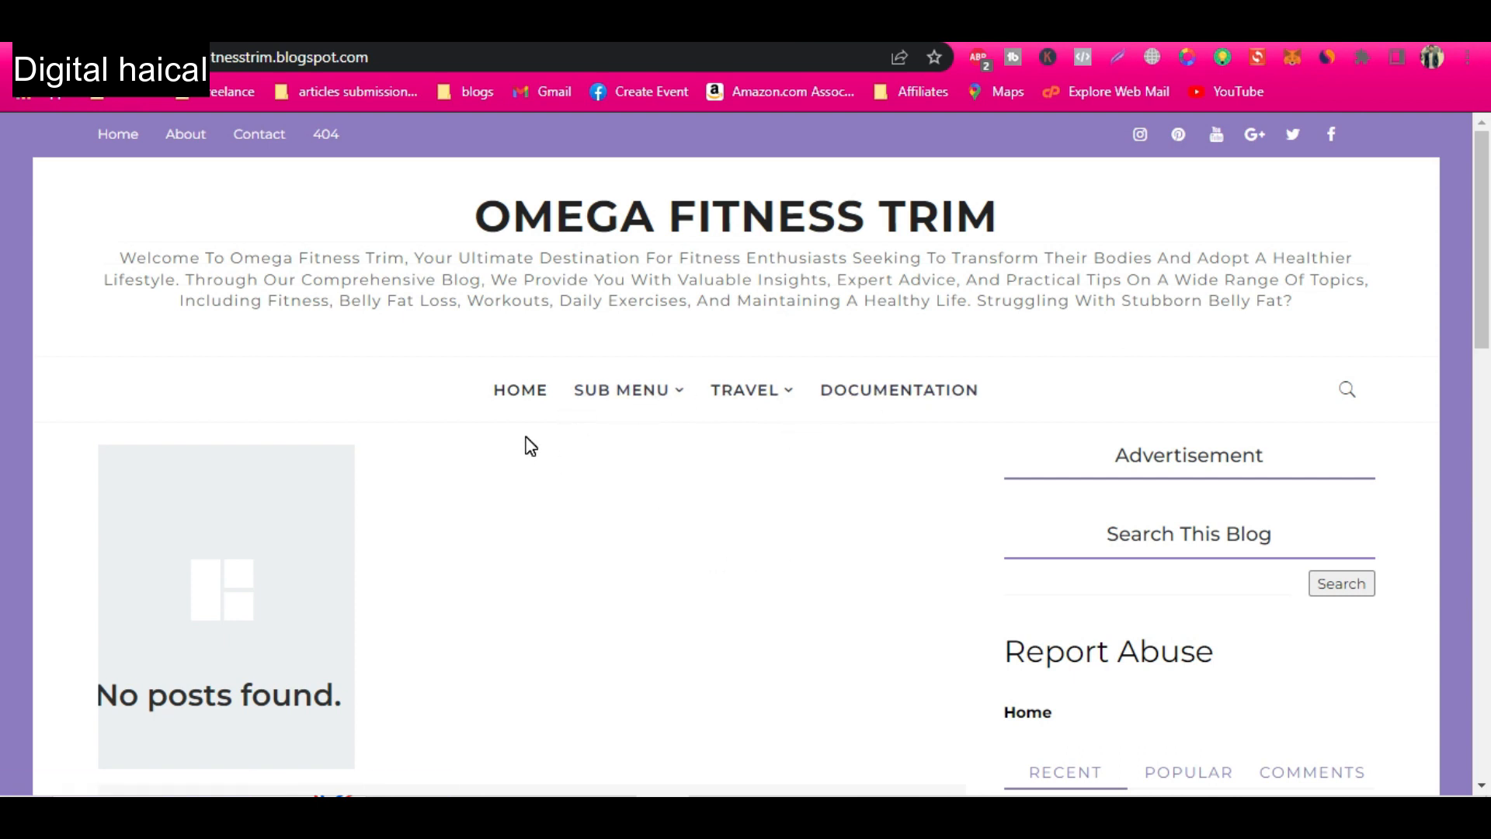
click(476, 47)
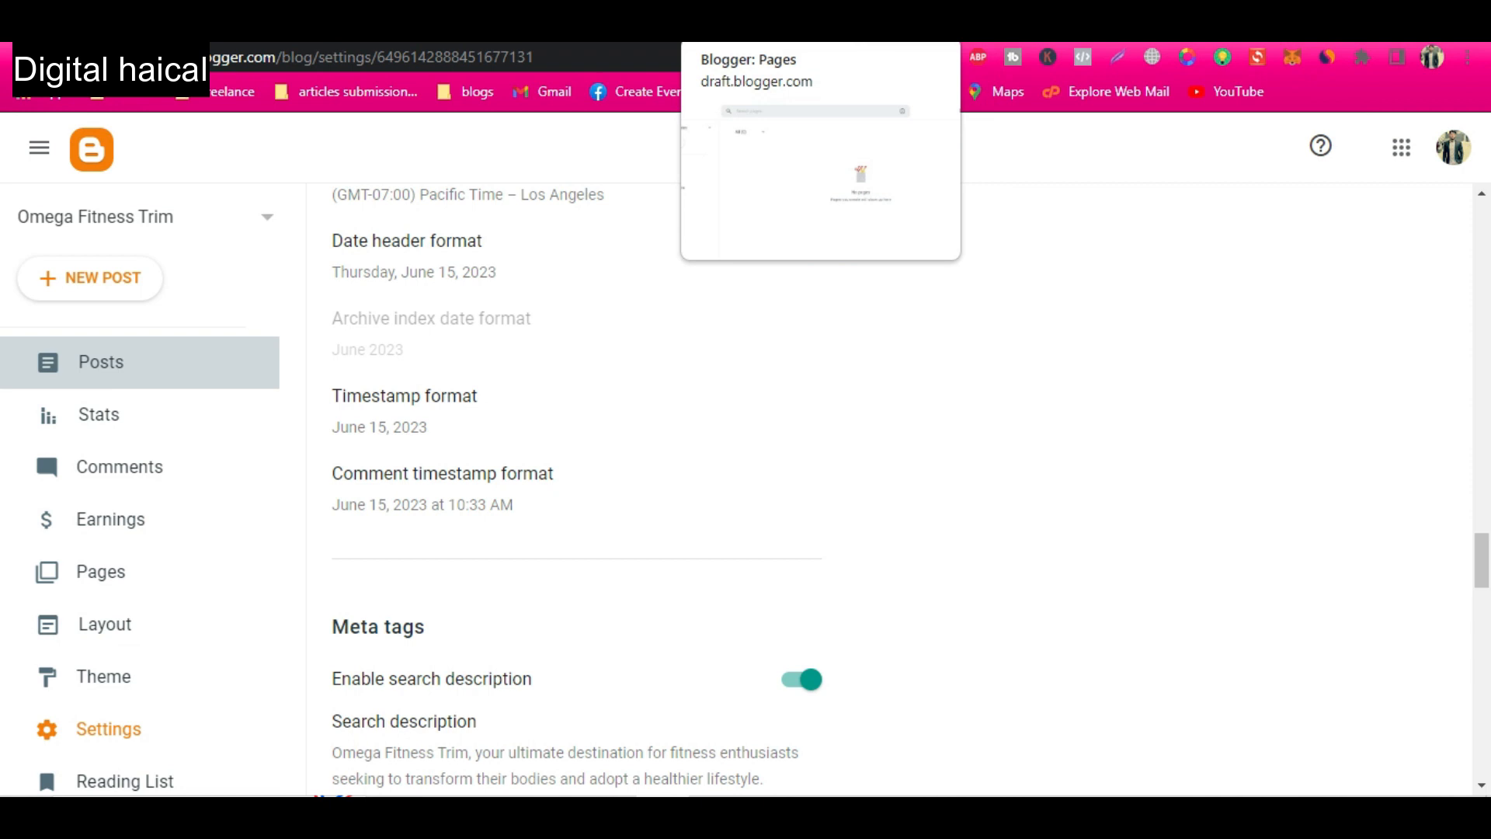
click(782, 32)
click(604, 31)
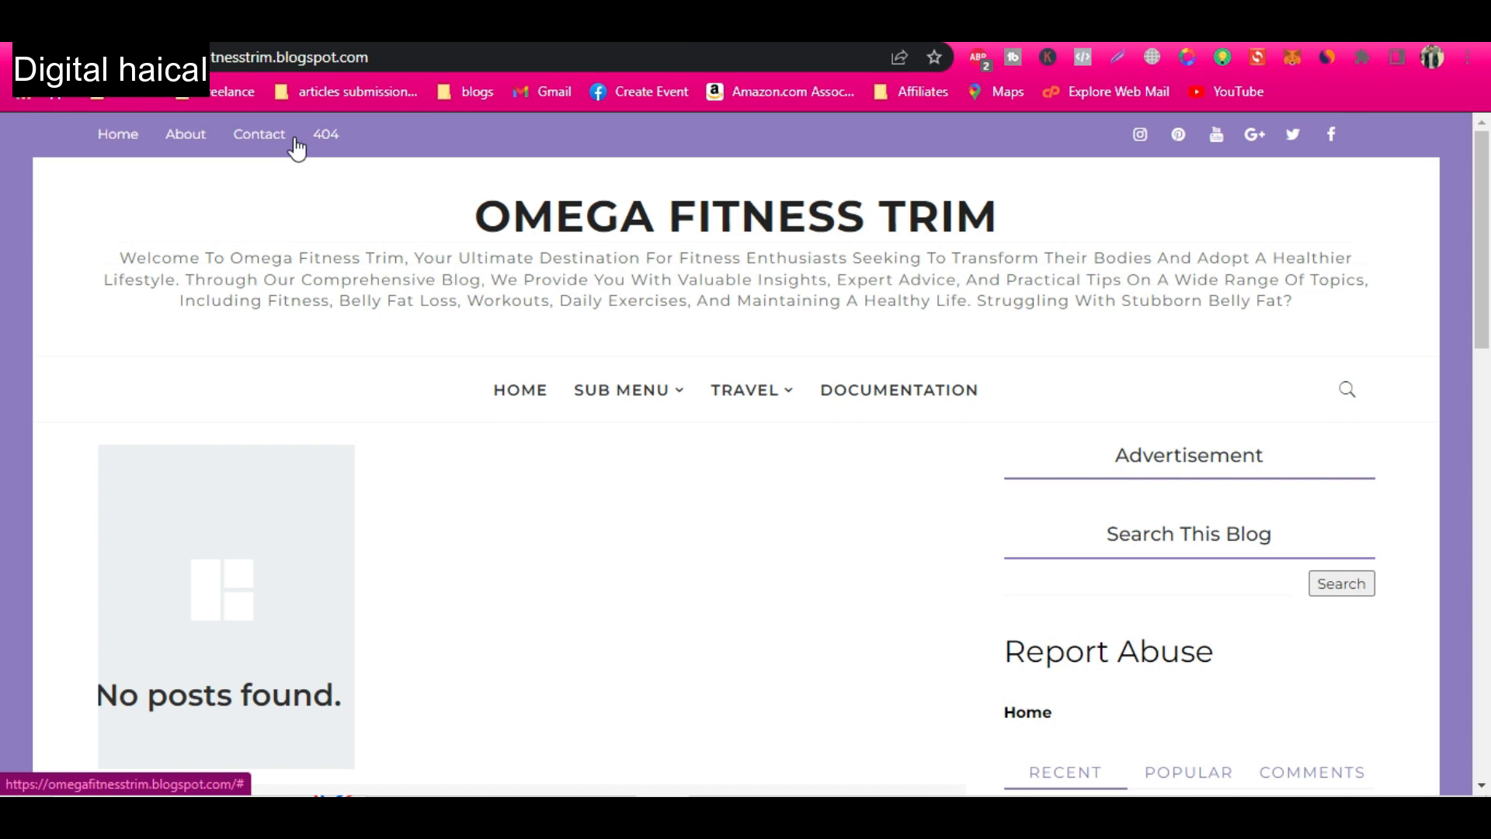
scroll(483, 323, down, 15)
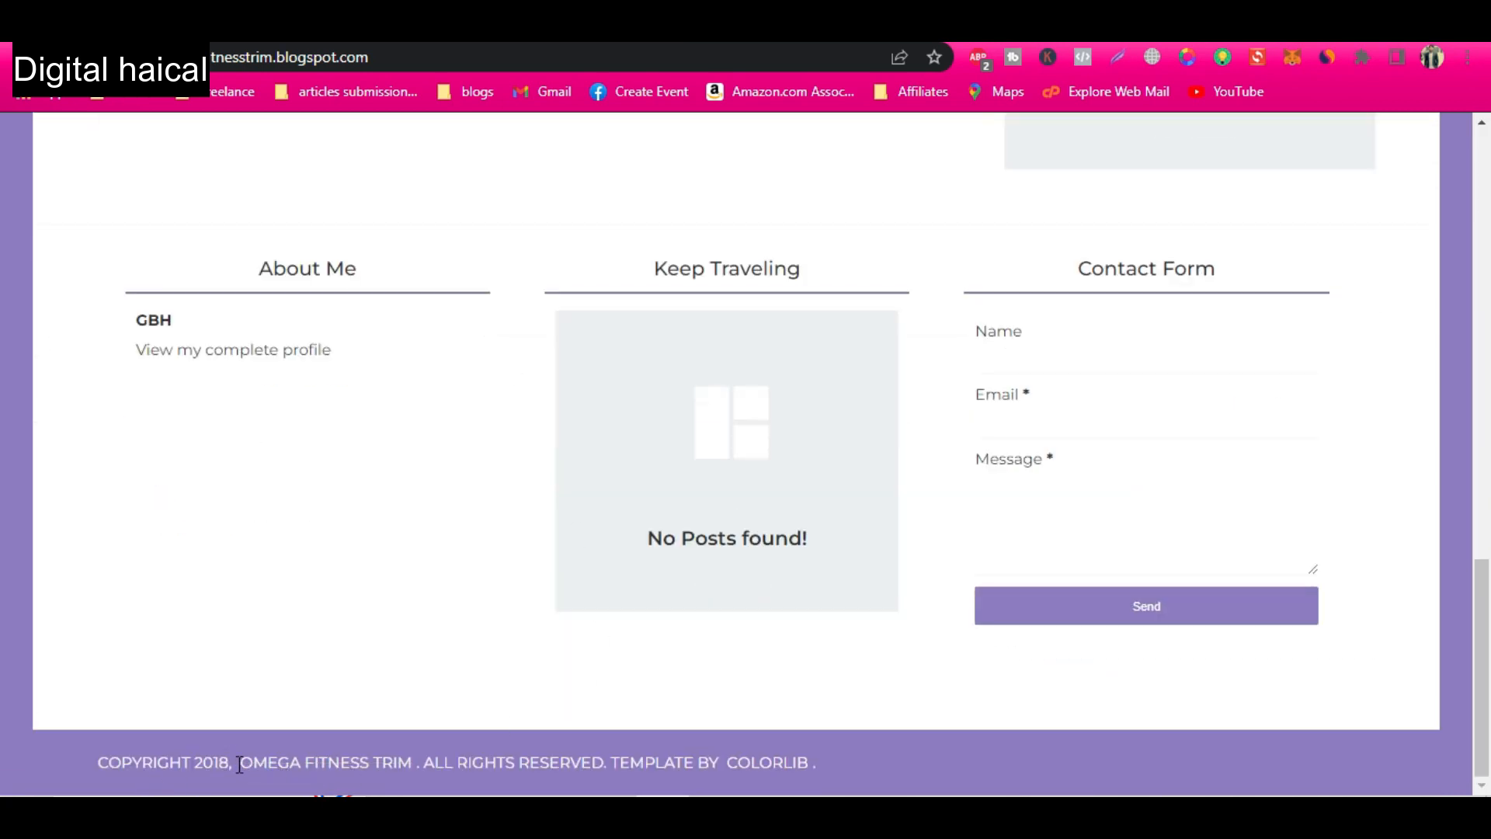
scroll(863, 637, up, 15)
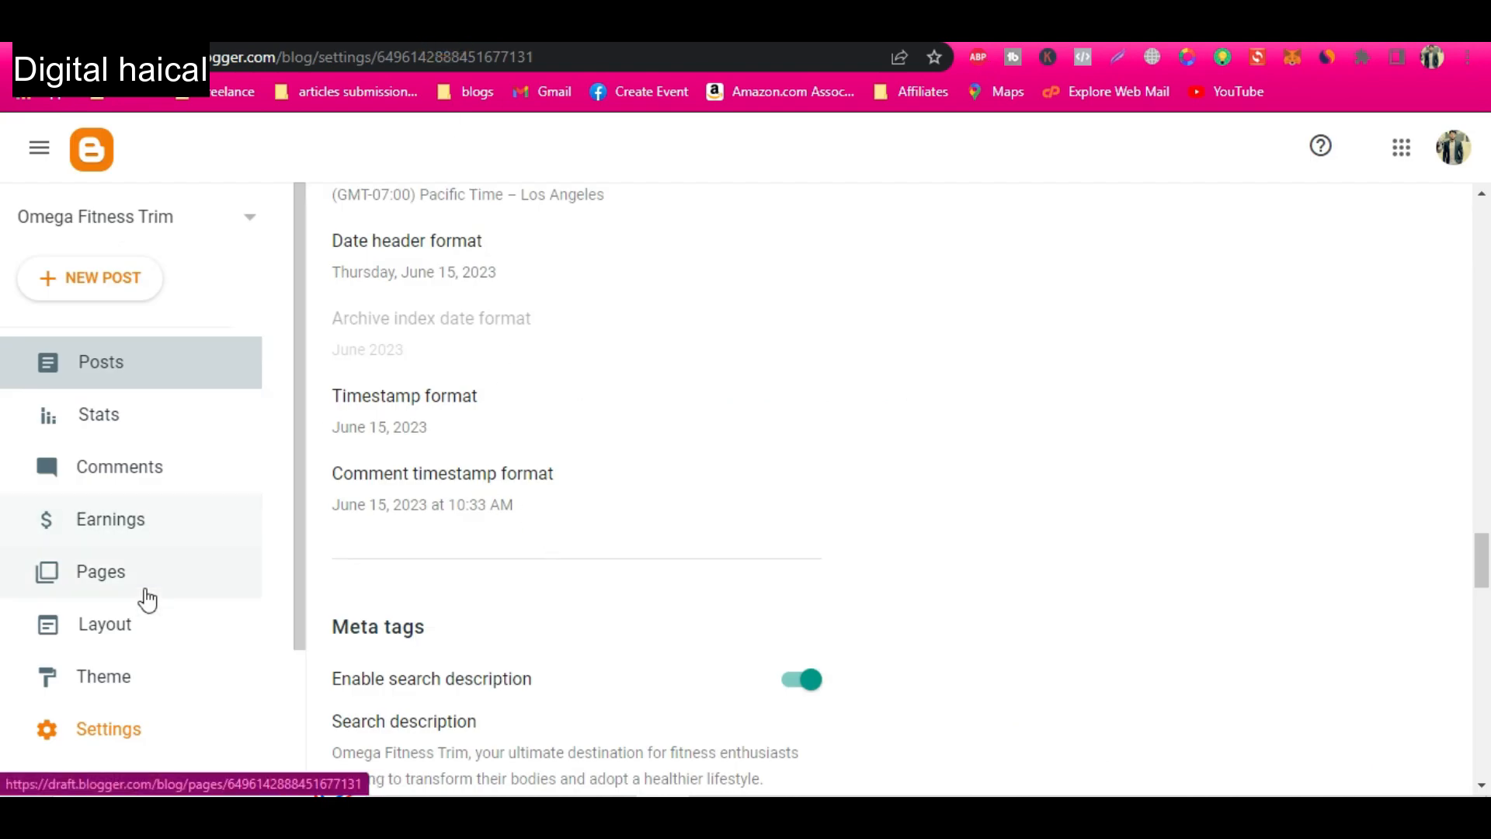
In the blog layout, add a "Privacy Policy" link with the URL "#" to the Top Navigation Menu gadget.
click(121, 642)
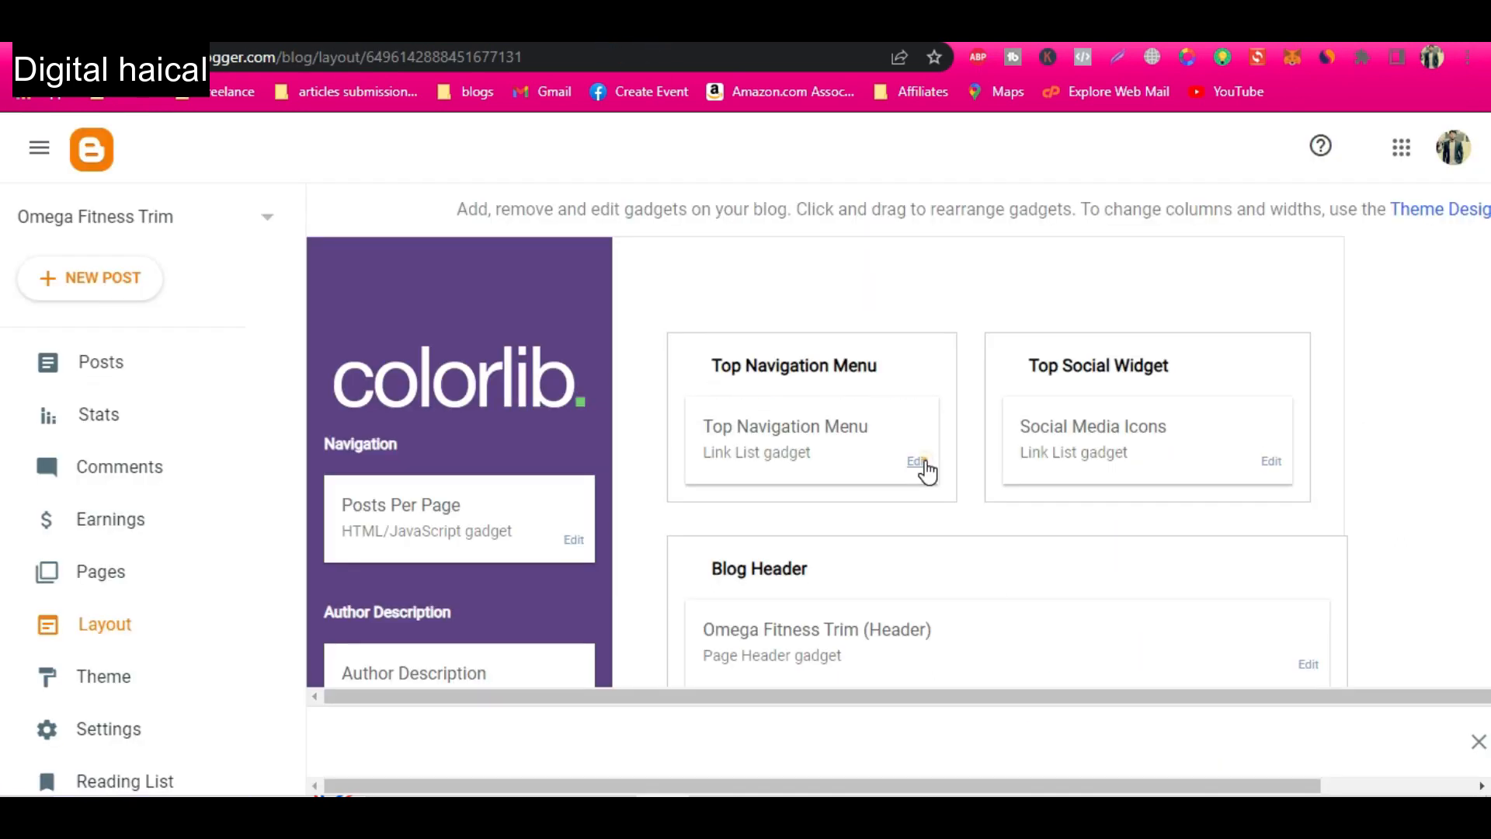
click(923, 466)
scroll(676, 497, down, 2)
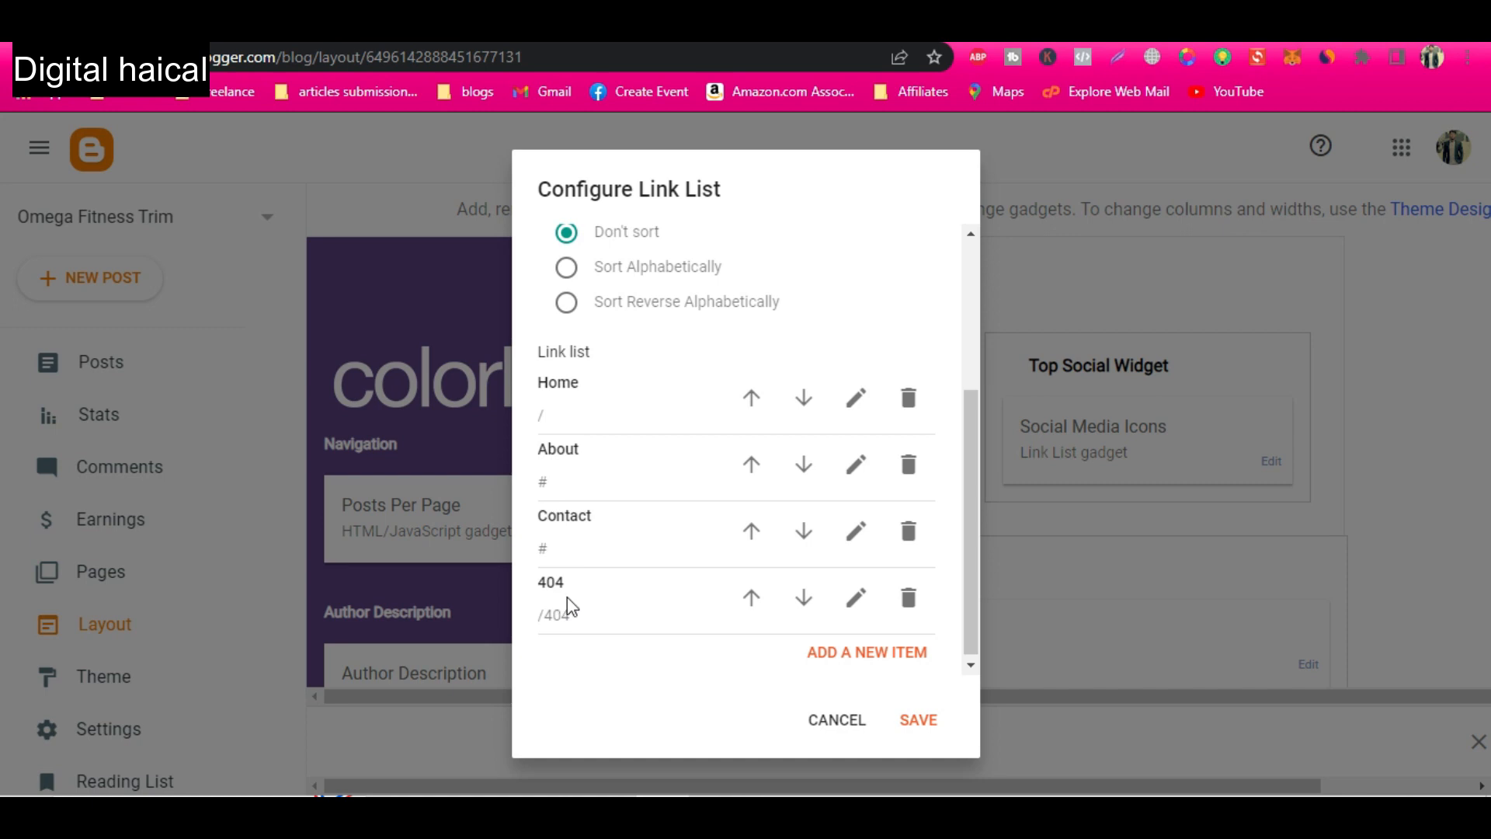
scroll(891, 657, down, 1)
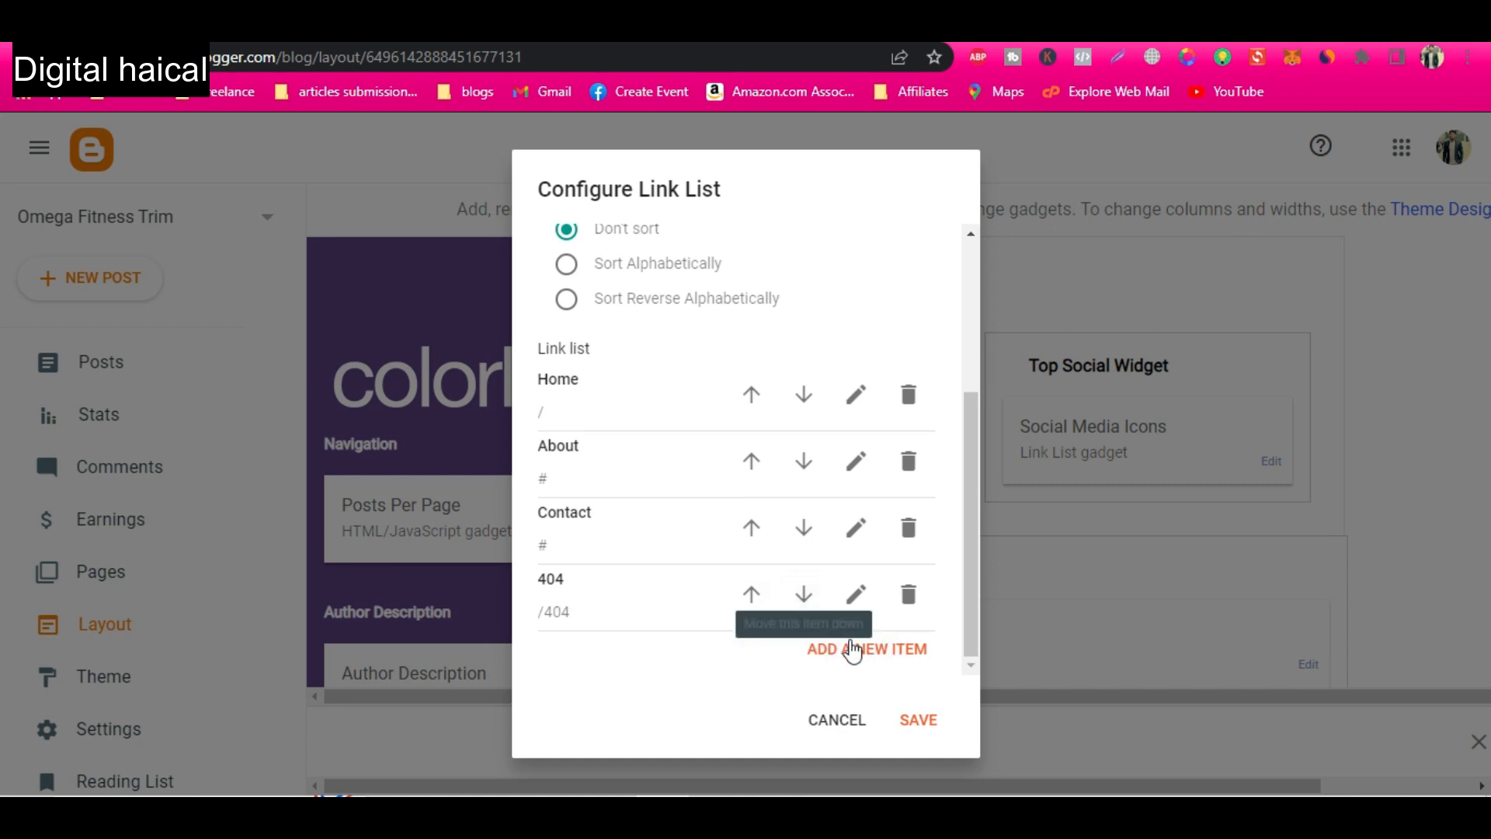
click(858, 652)
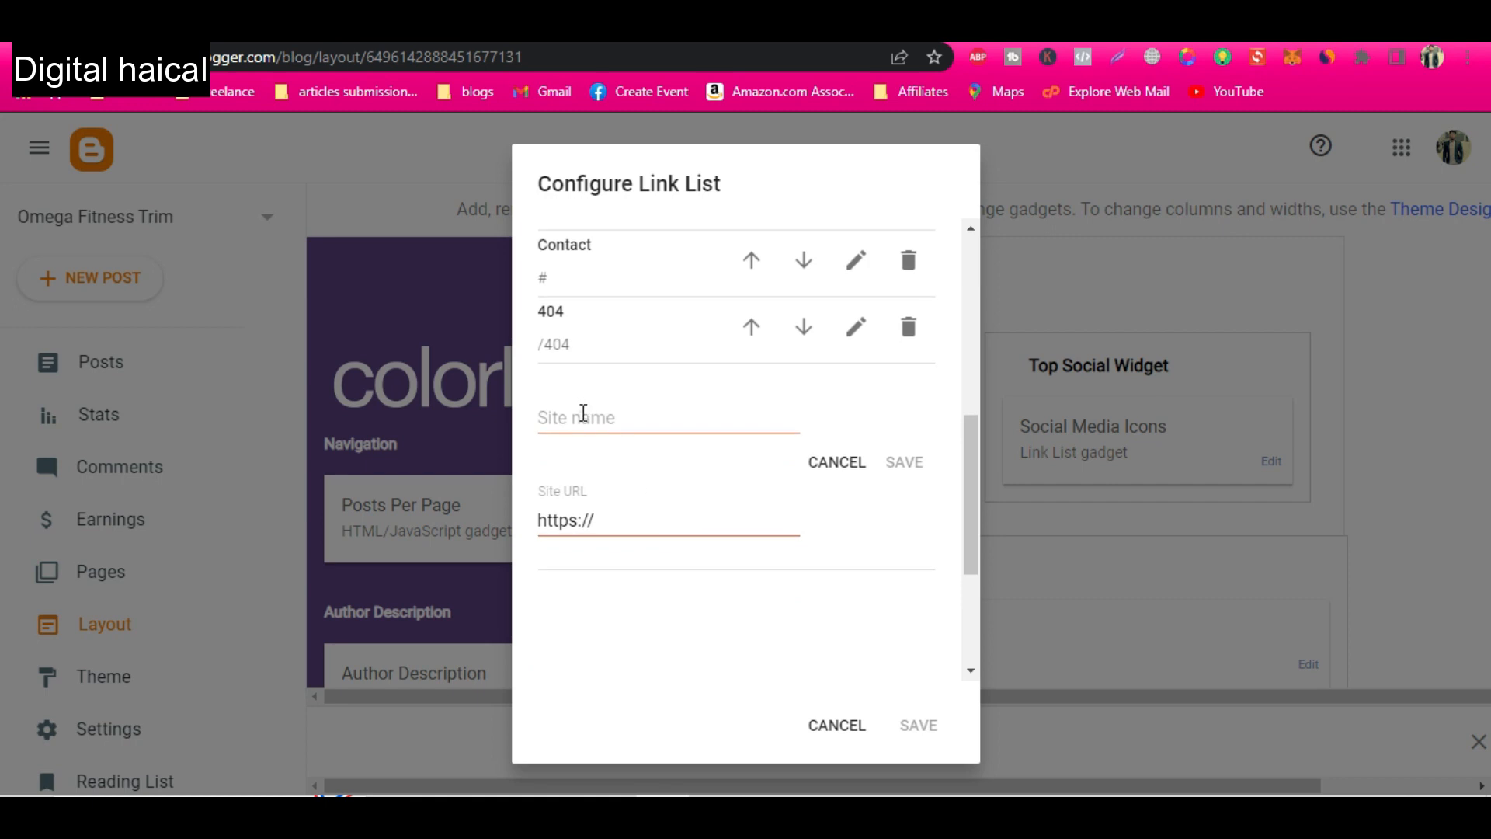
click(583, 414)
text(Privacy Policy)
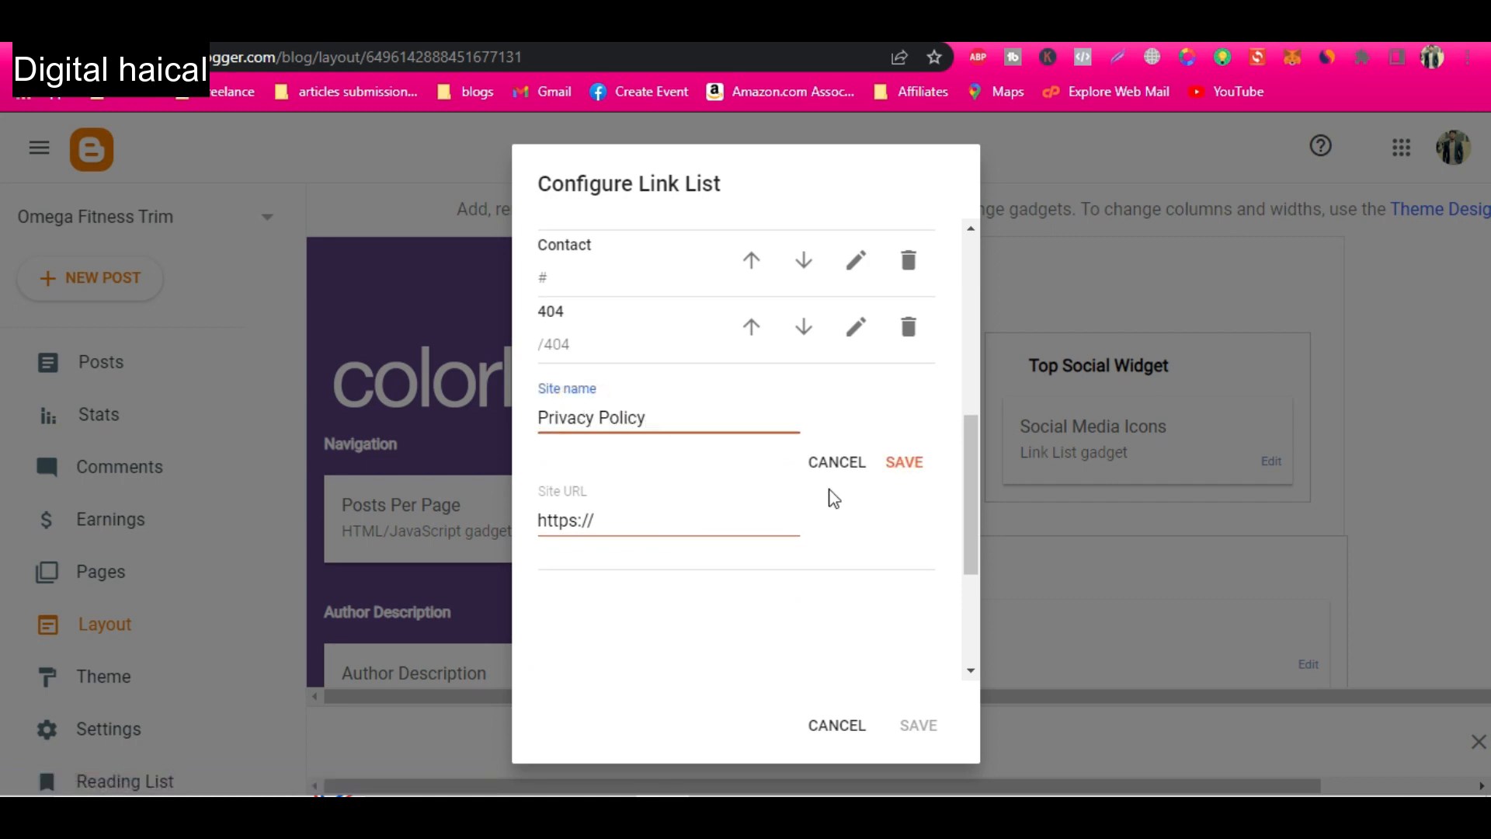
click(613, 519)
key(BackSpace)
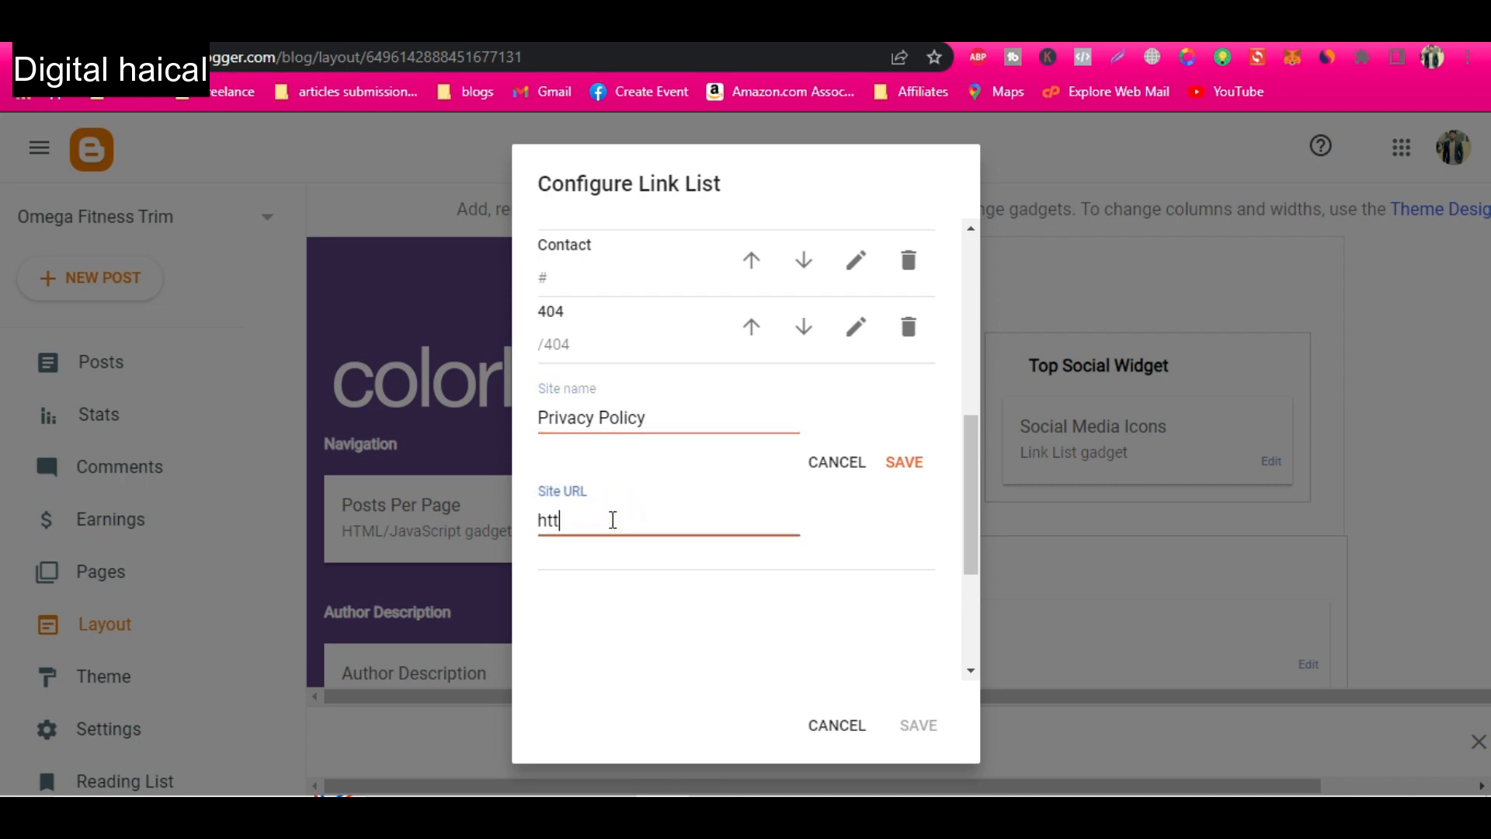
key(BackSpace)
key(BackSpace)
text(#)
click(912, 465)
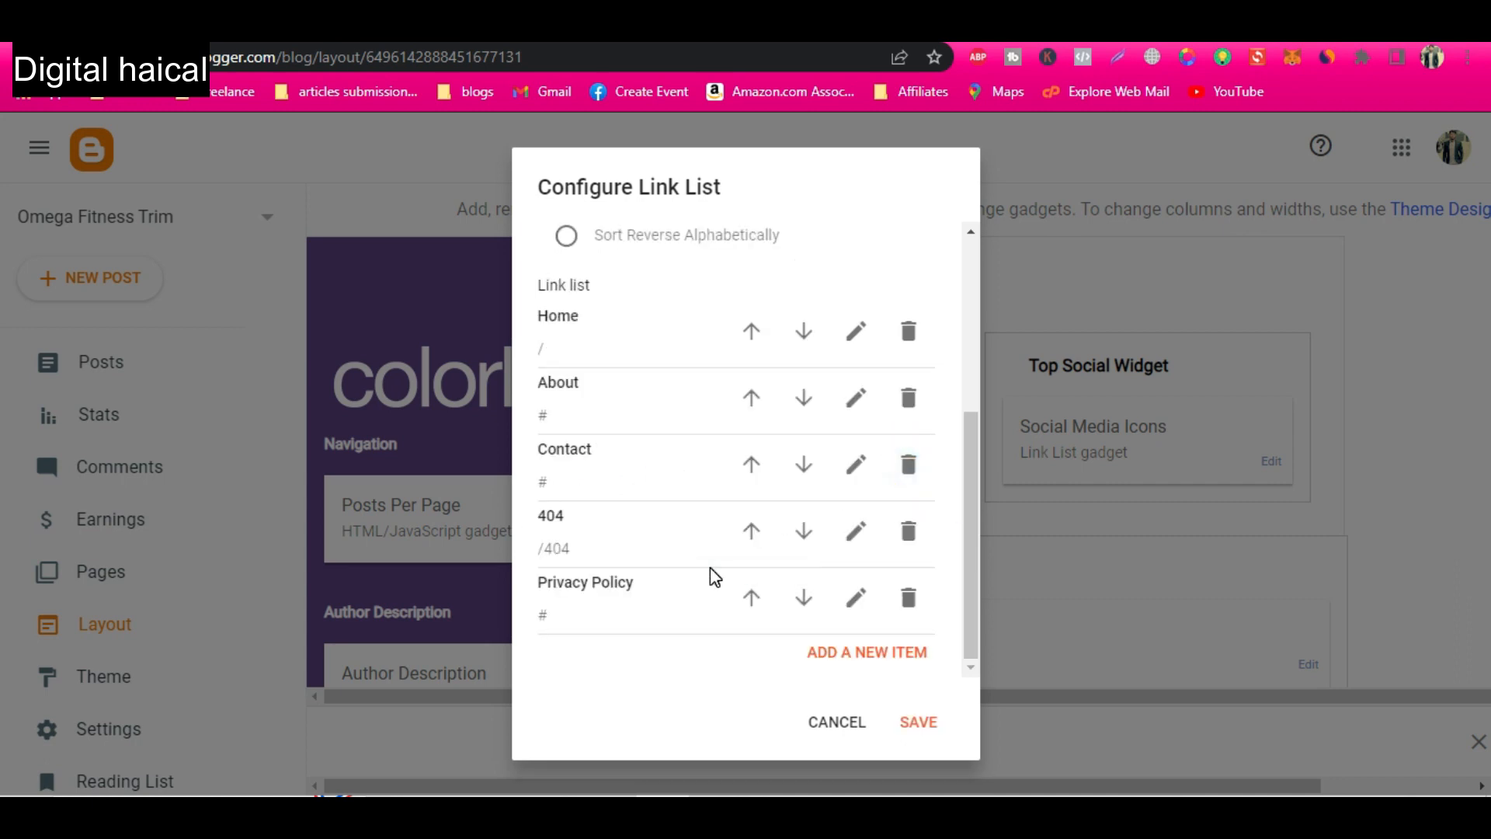
Add a "Desclaimer" link with the URL "#" to the same link list, and start another new item.
click(865, 652)
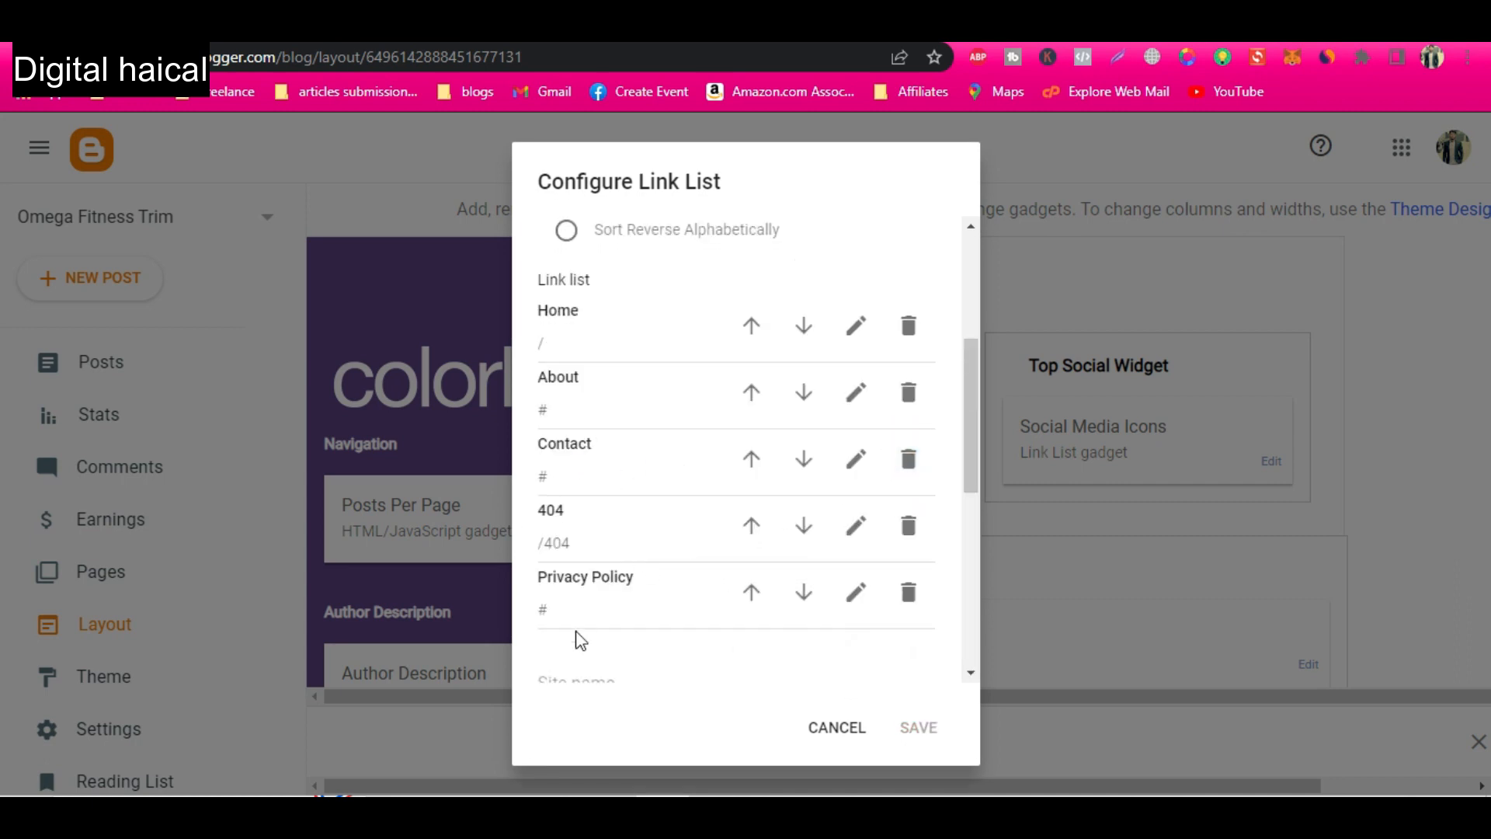
scroll(581, 651, down, 3)
click(588, 447)
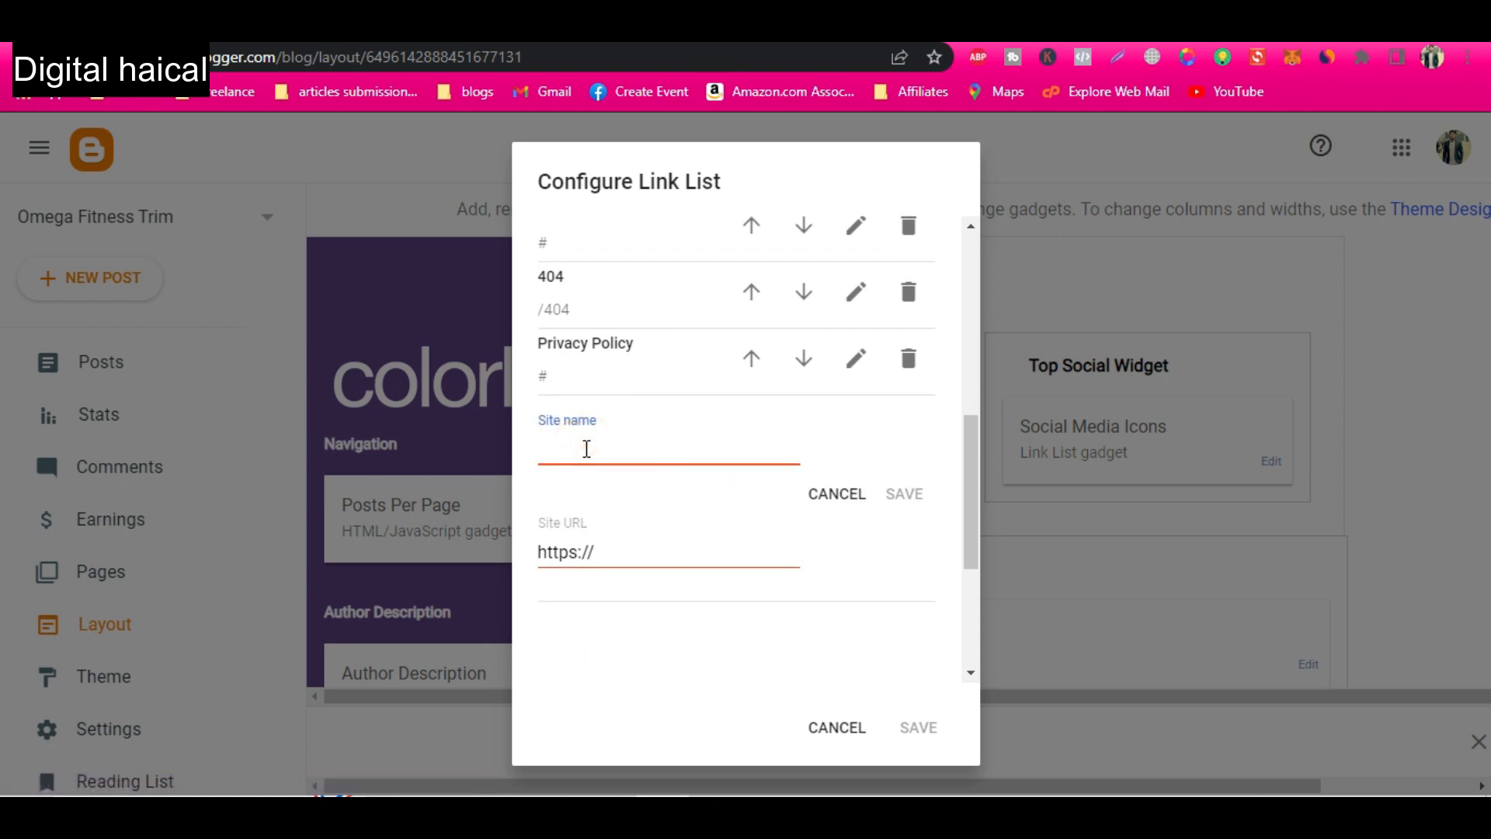
text(Desclaimer)
click(588, 552)
click(882, 650)
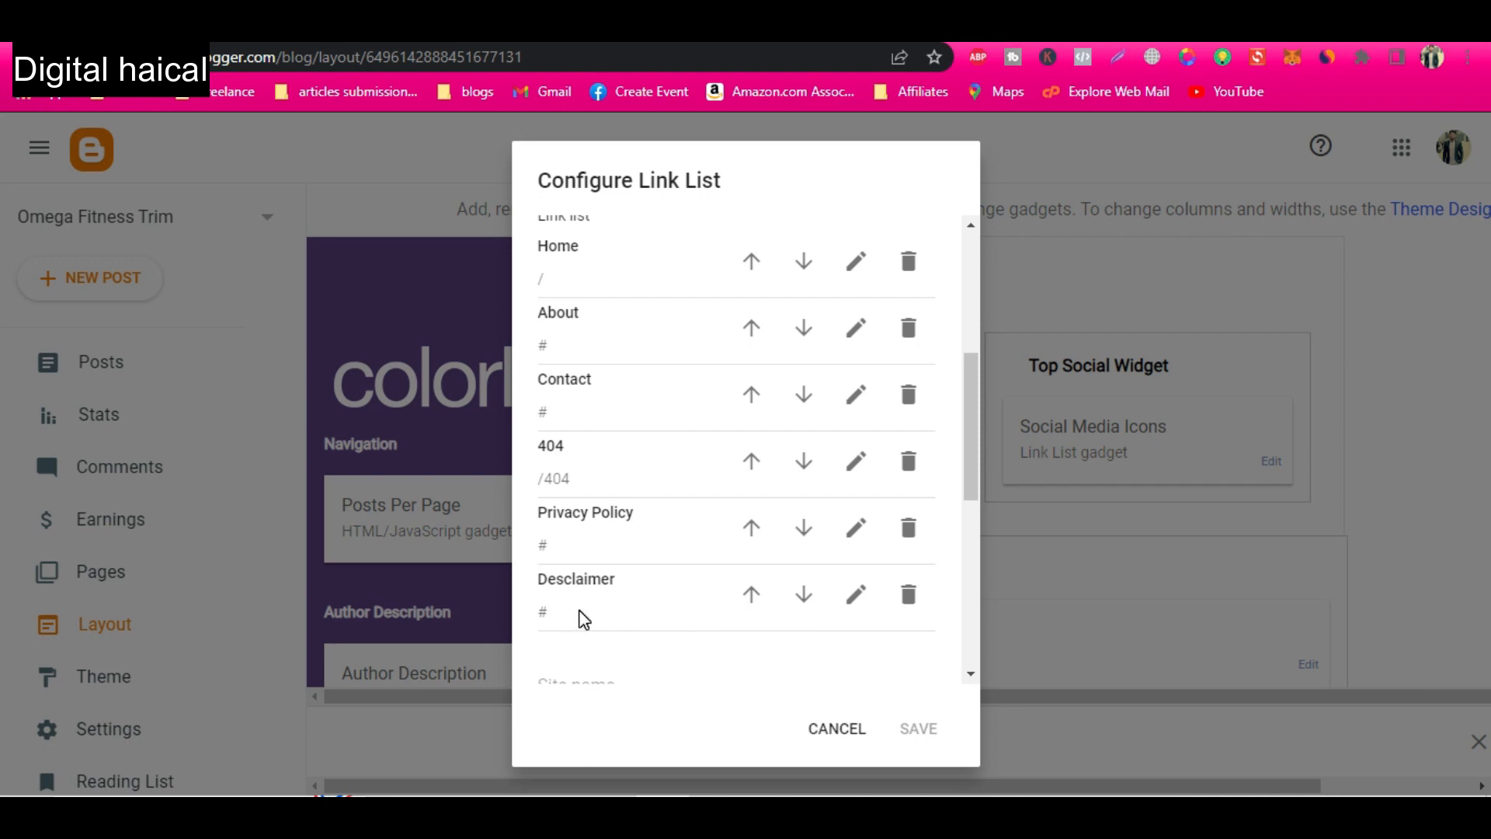
Add a "Sitemap" link with the URL "#" to the Top Navigation Menu's link list.
scroll(580, 619, down, 5)
click(578, 307)
text(Sitemap)
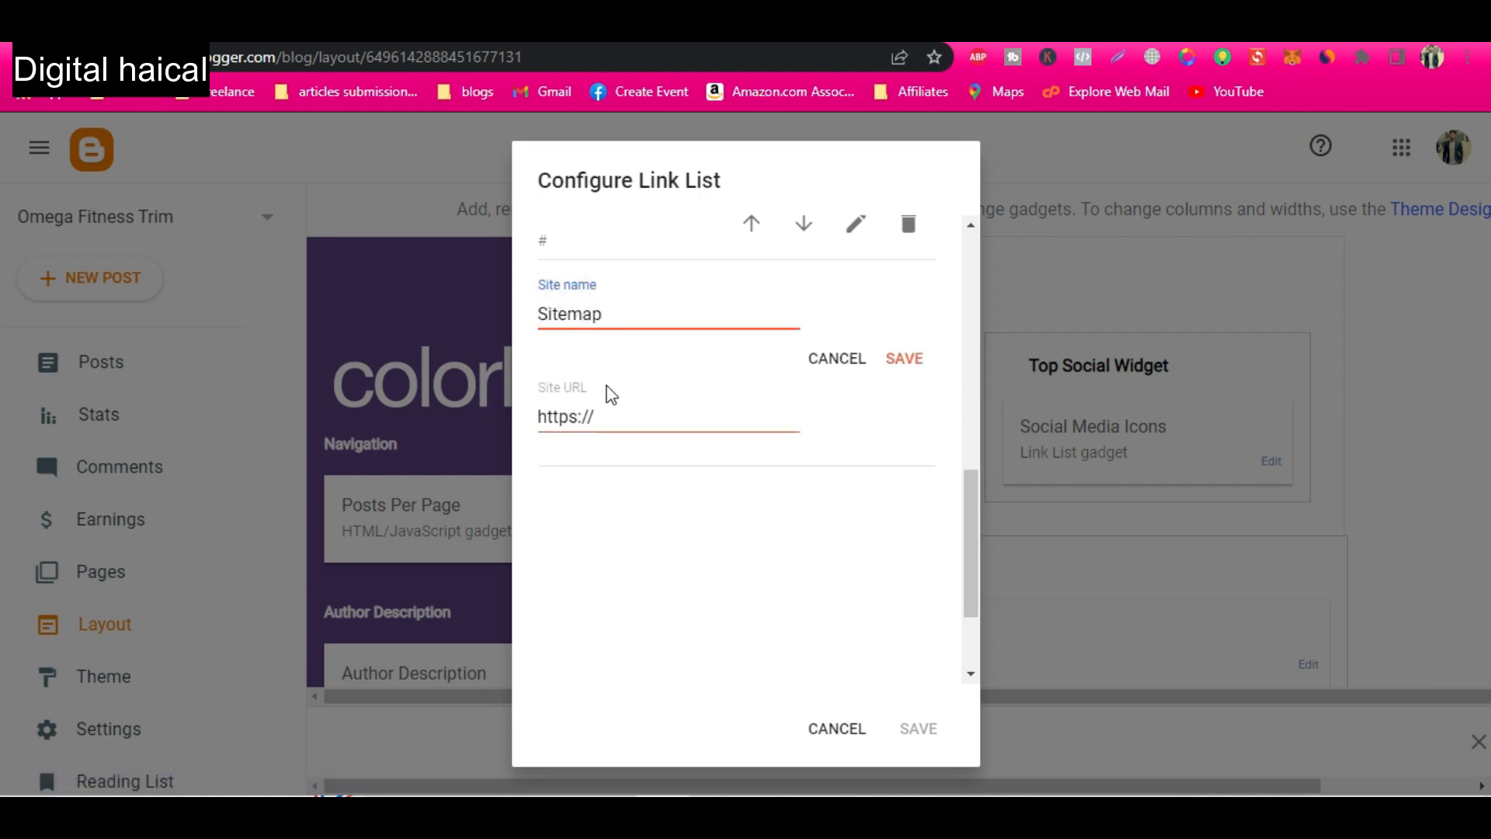
triple_click(609, 408)
text(#)
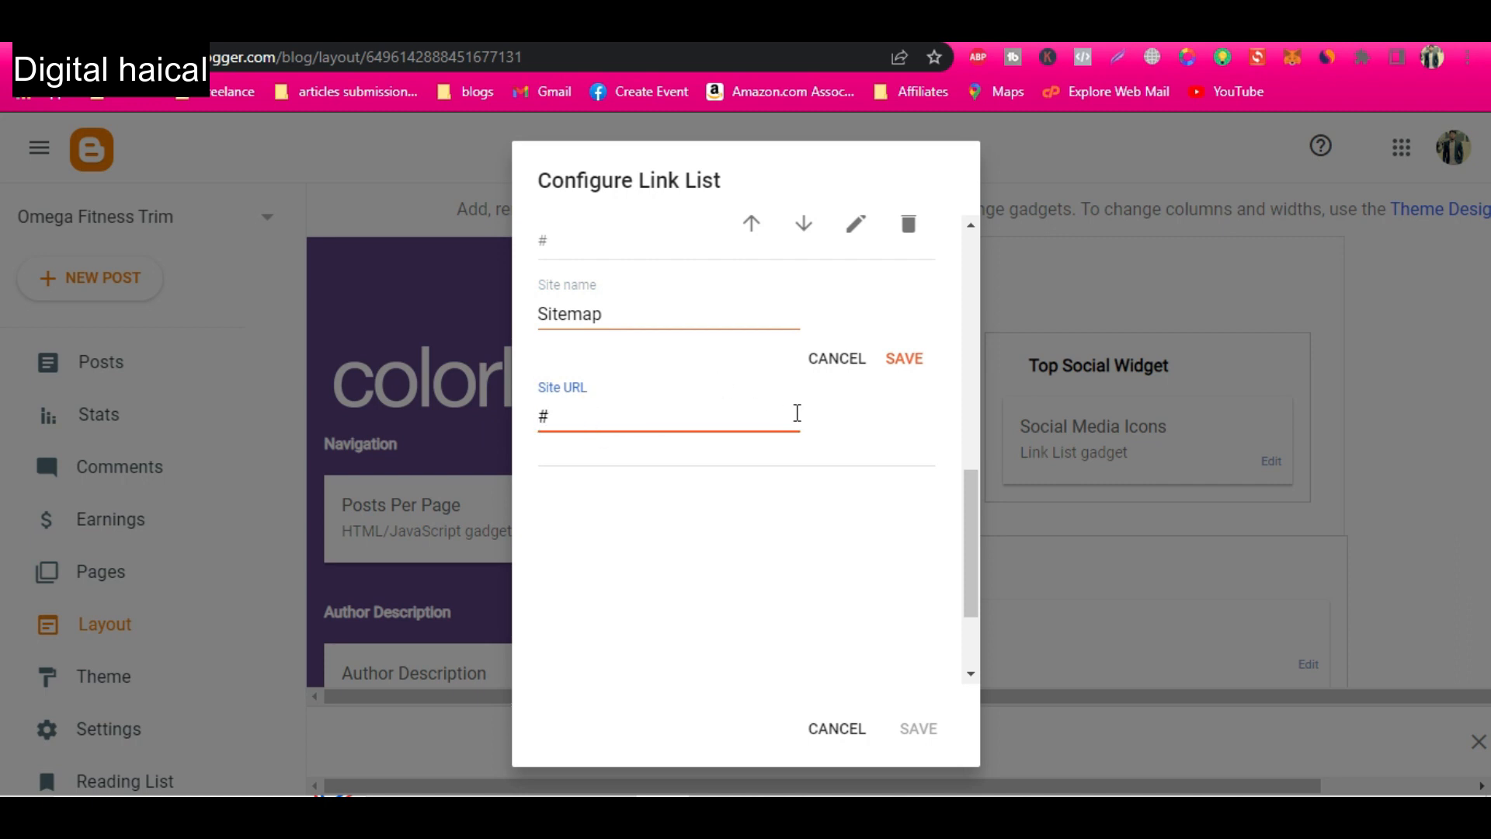
click(913, 359)
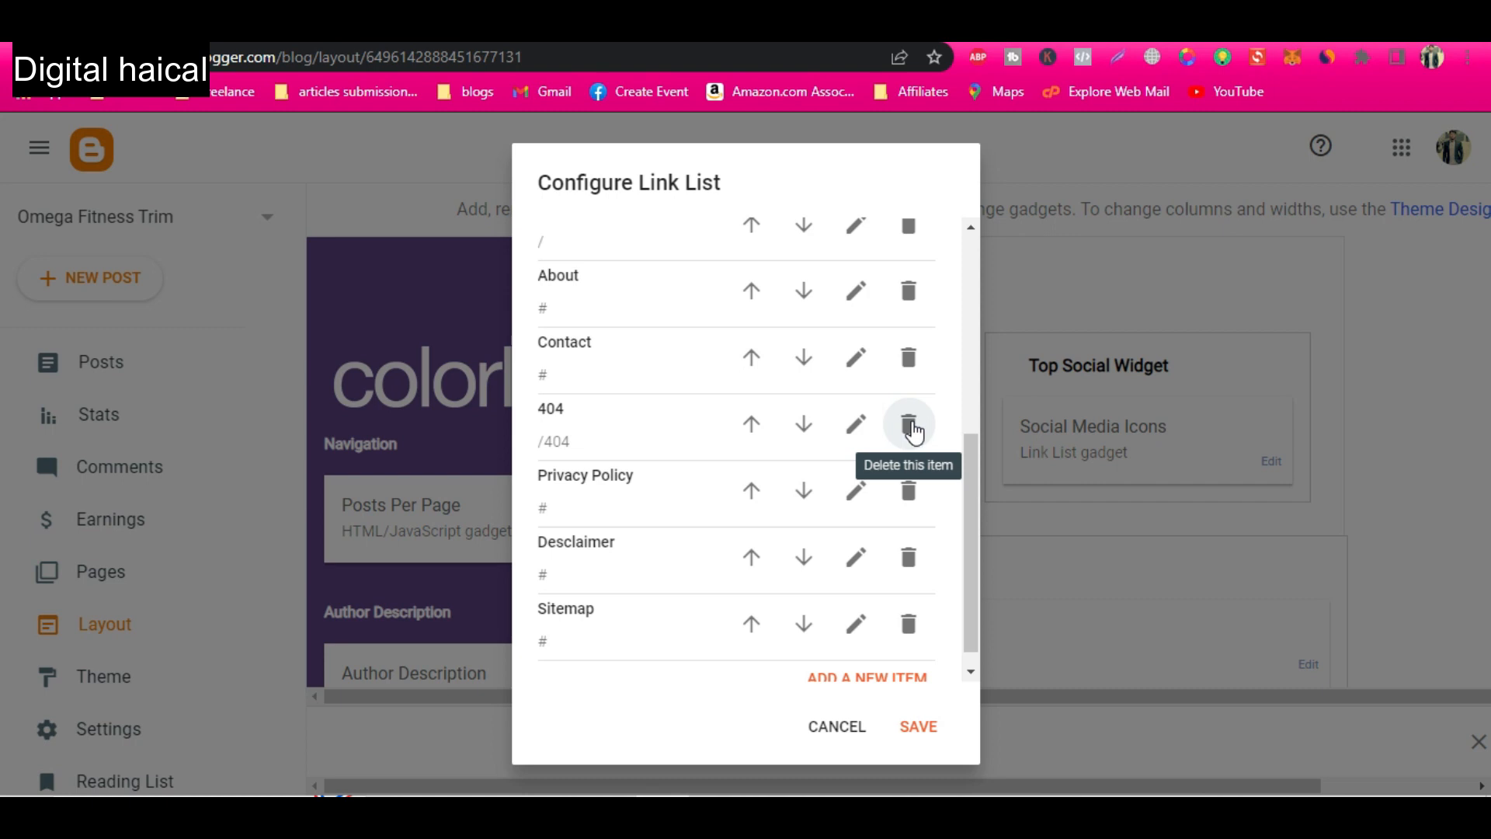
Delete the "404" link from the Top Navigation Menu's link list and save the gadget.
click(911, 426)
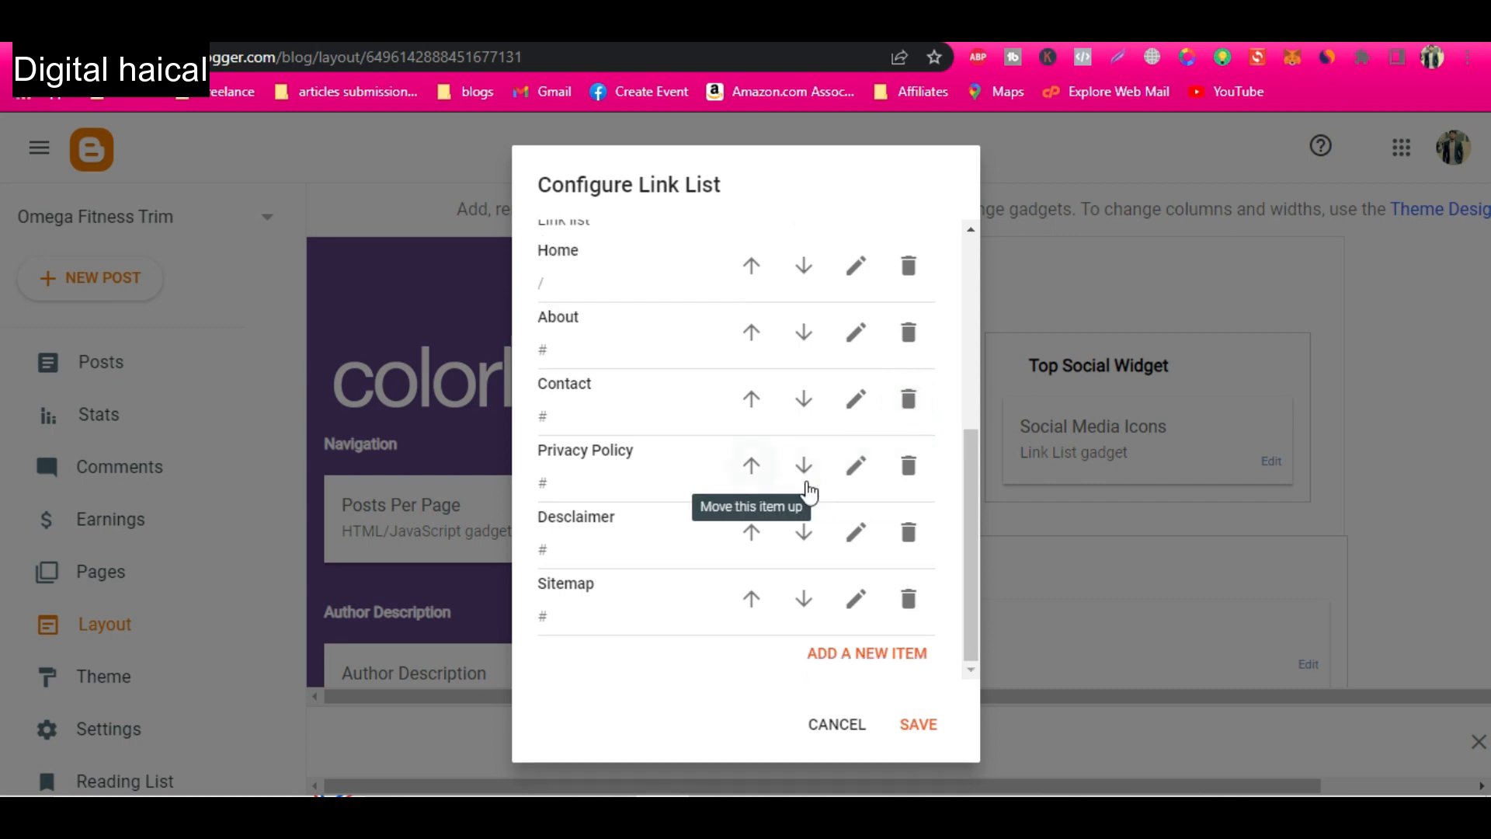
click(919, 724)
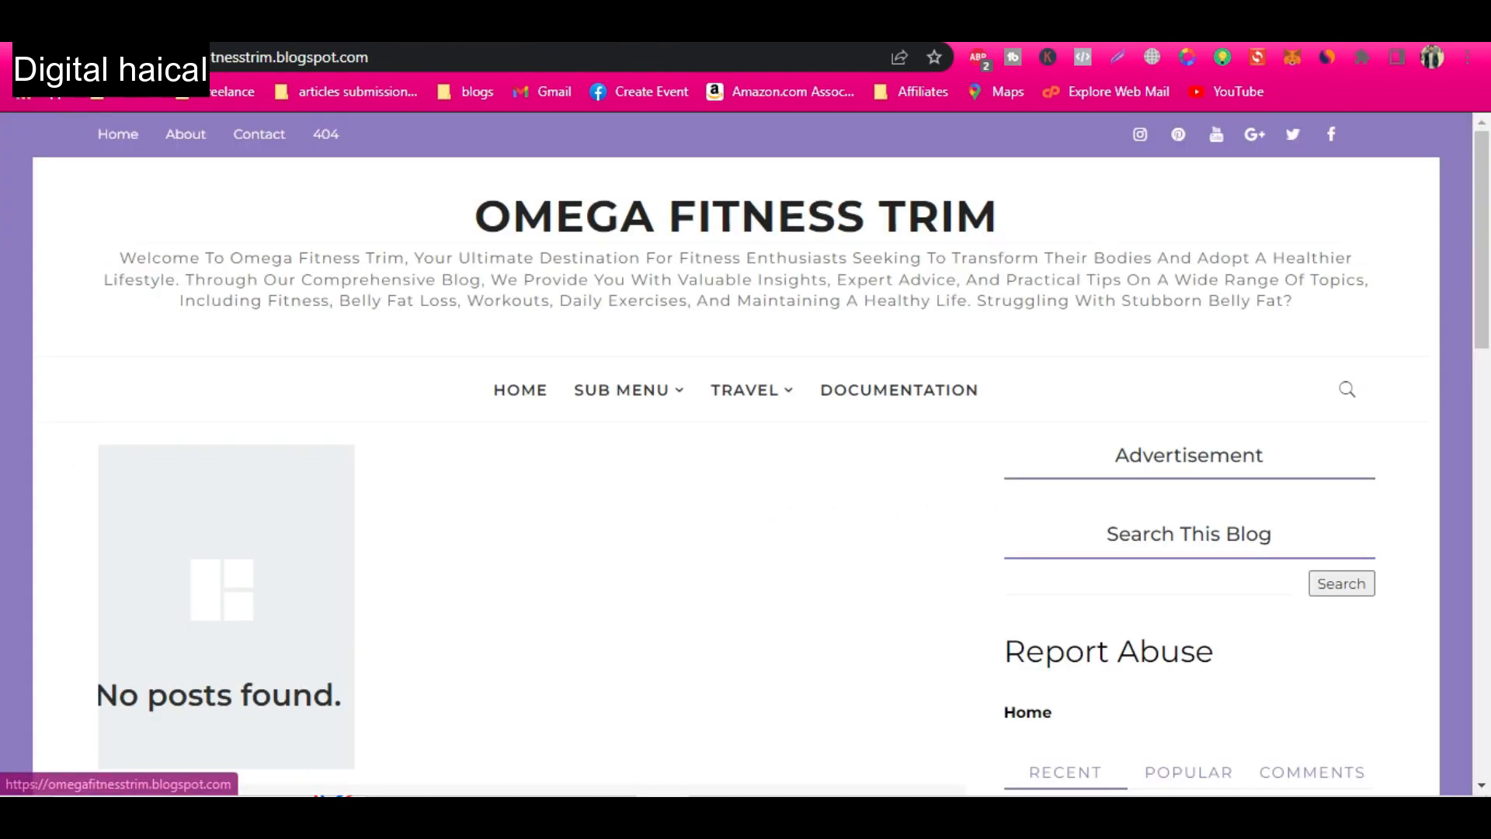
click(134, 138)
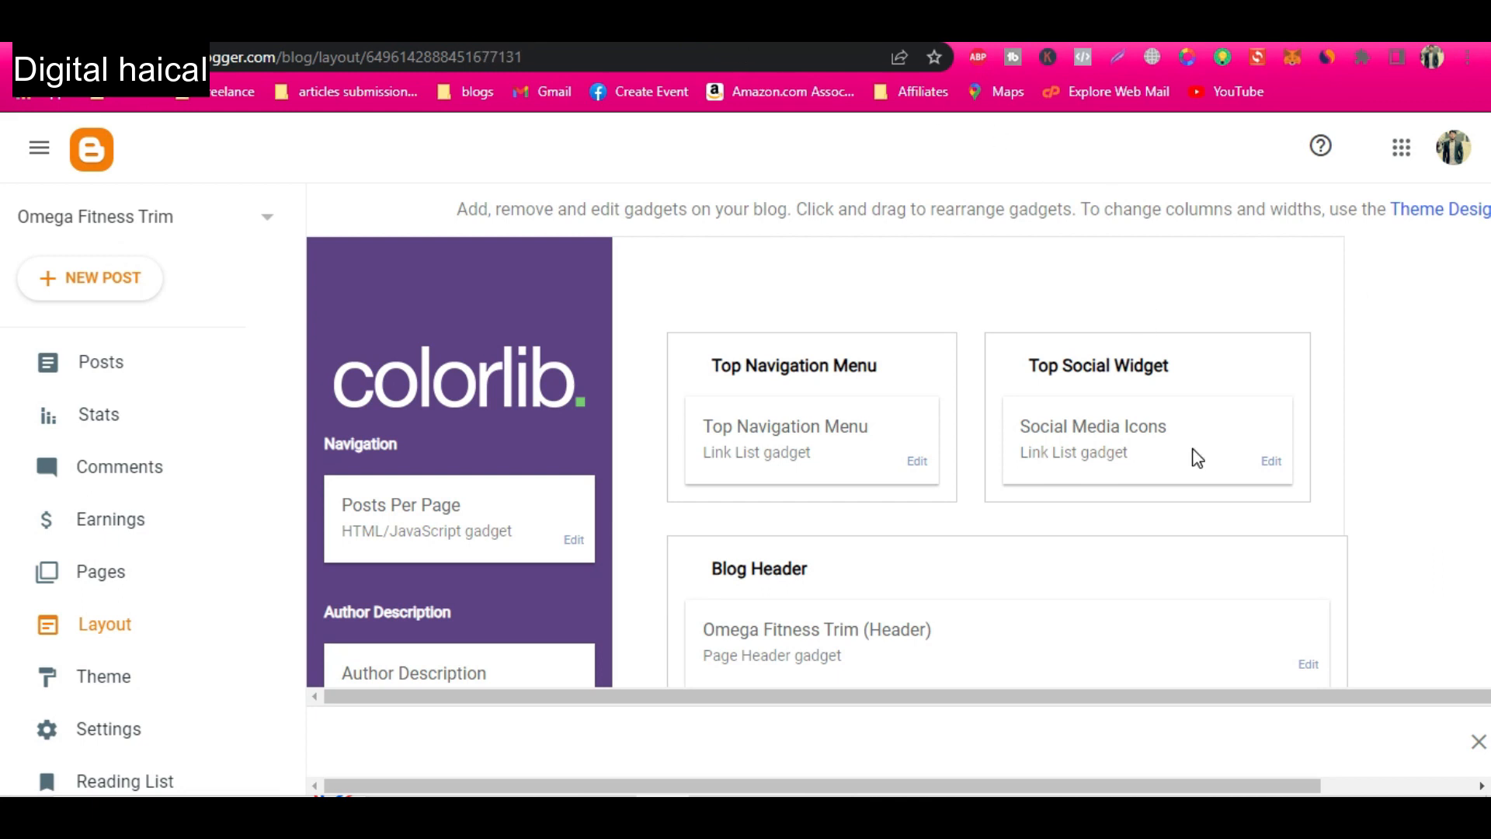
Remove the gplus, twitter, facebook and instagram links from the Social Media Icons gadget and save it.
click(1271, 464)
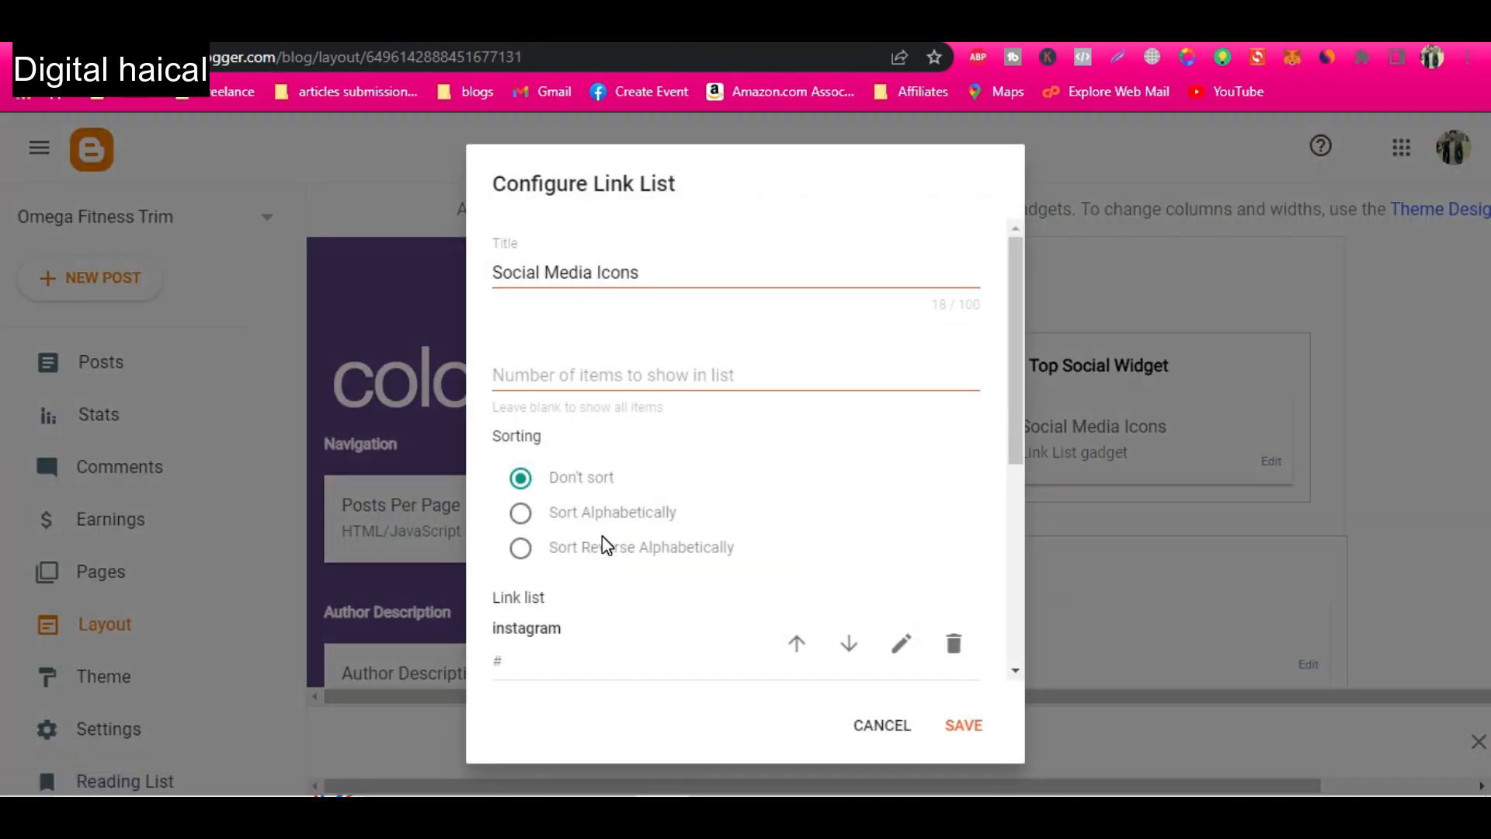
scroll(602, 538, down, 3)
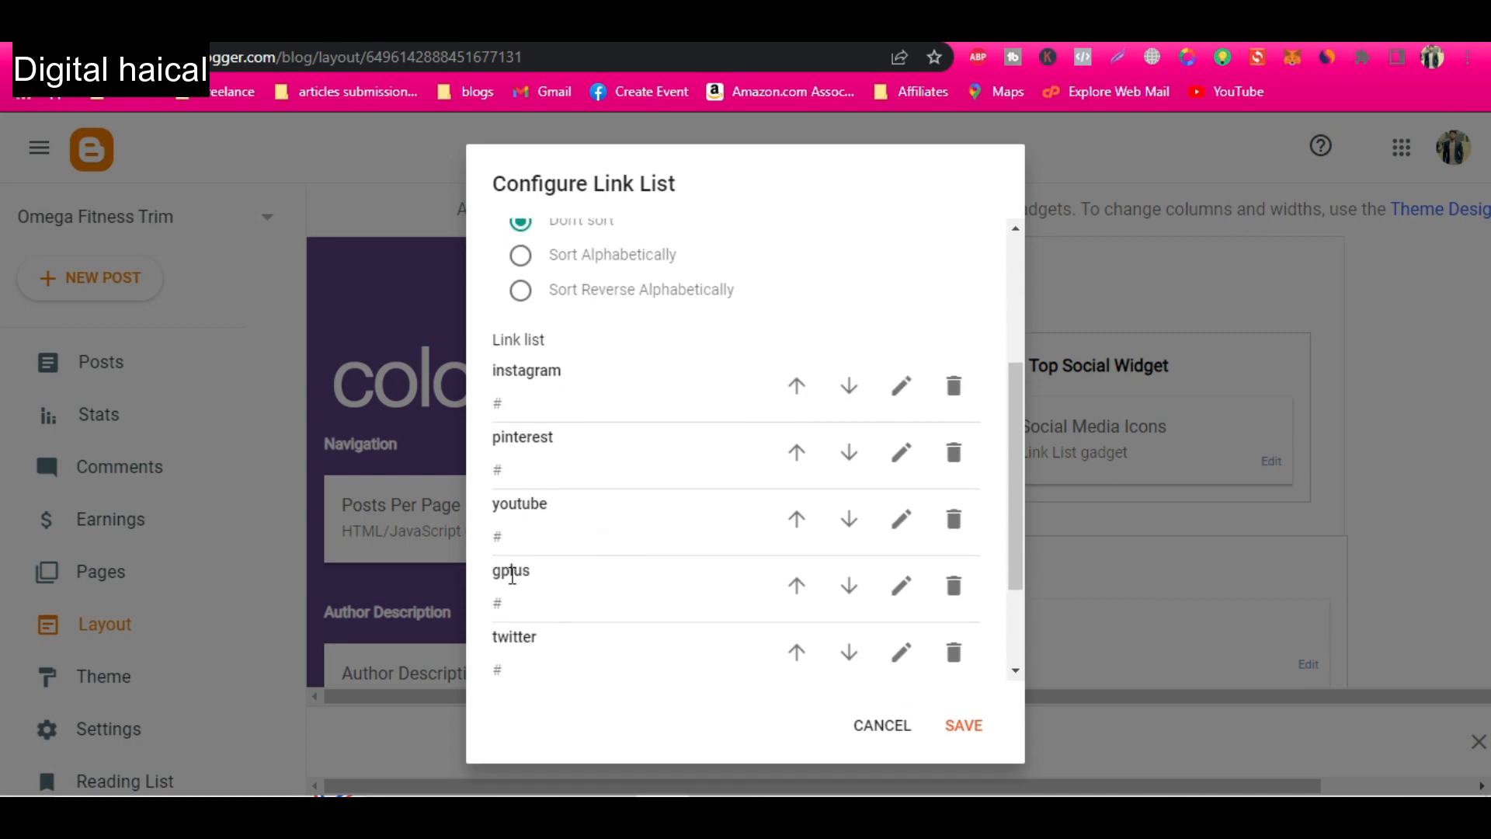
click(954, 585)
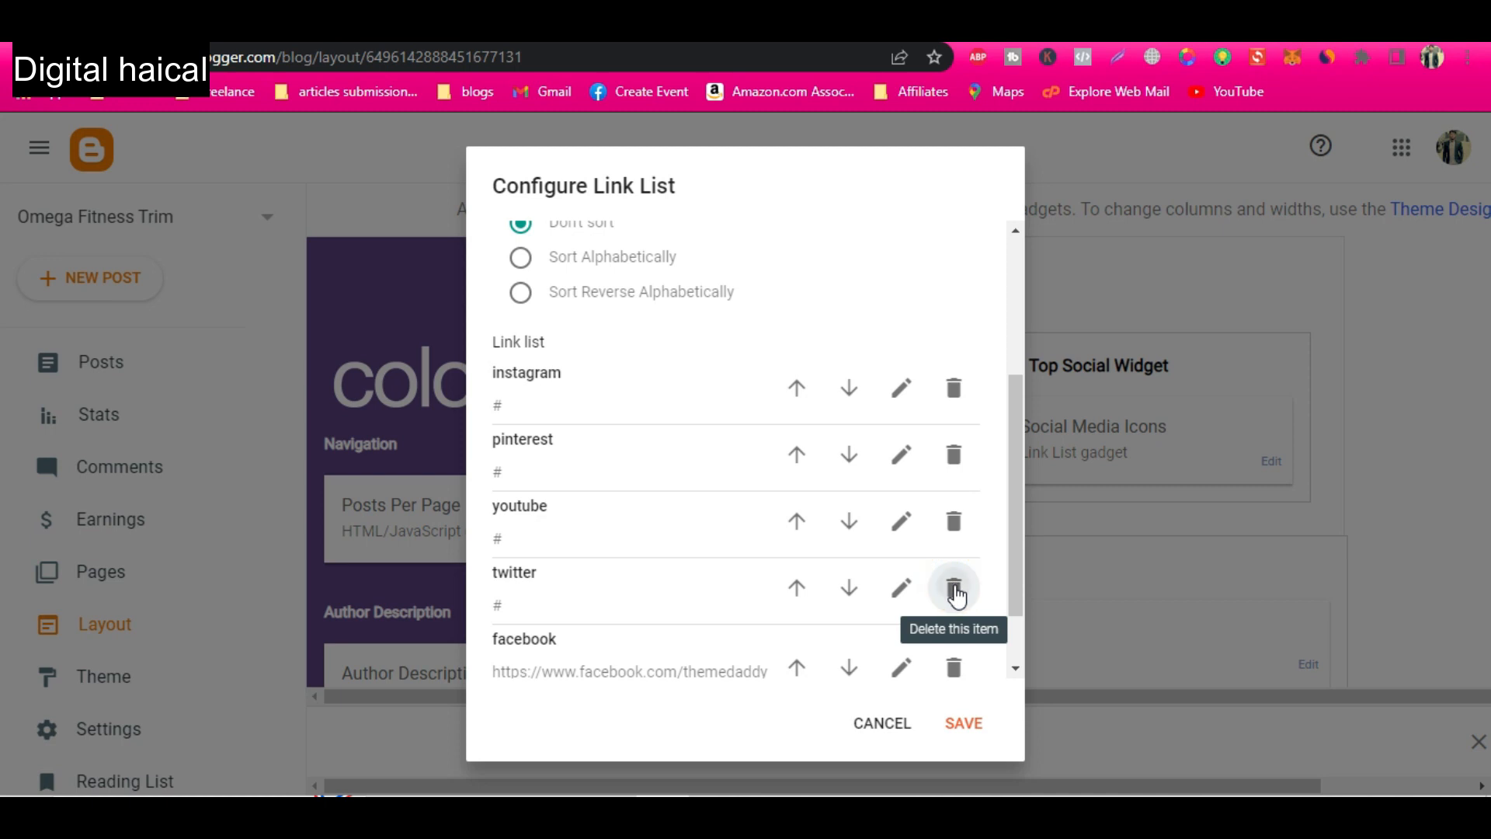
click(954, 586)
click(955, 605)
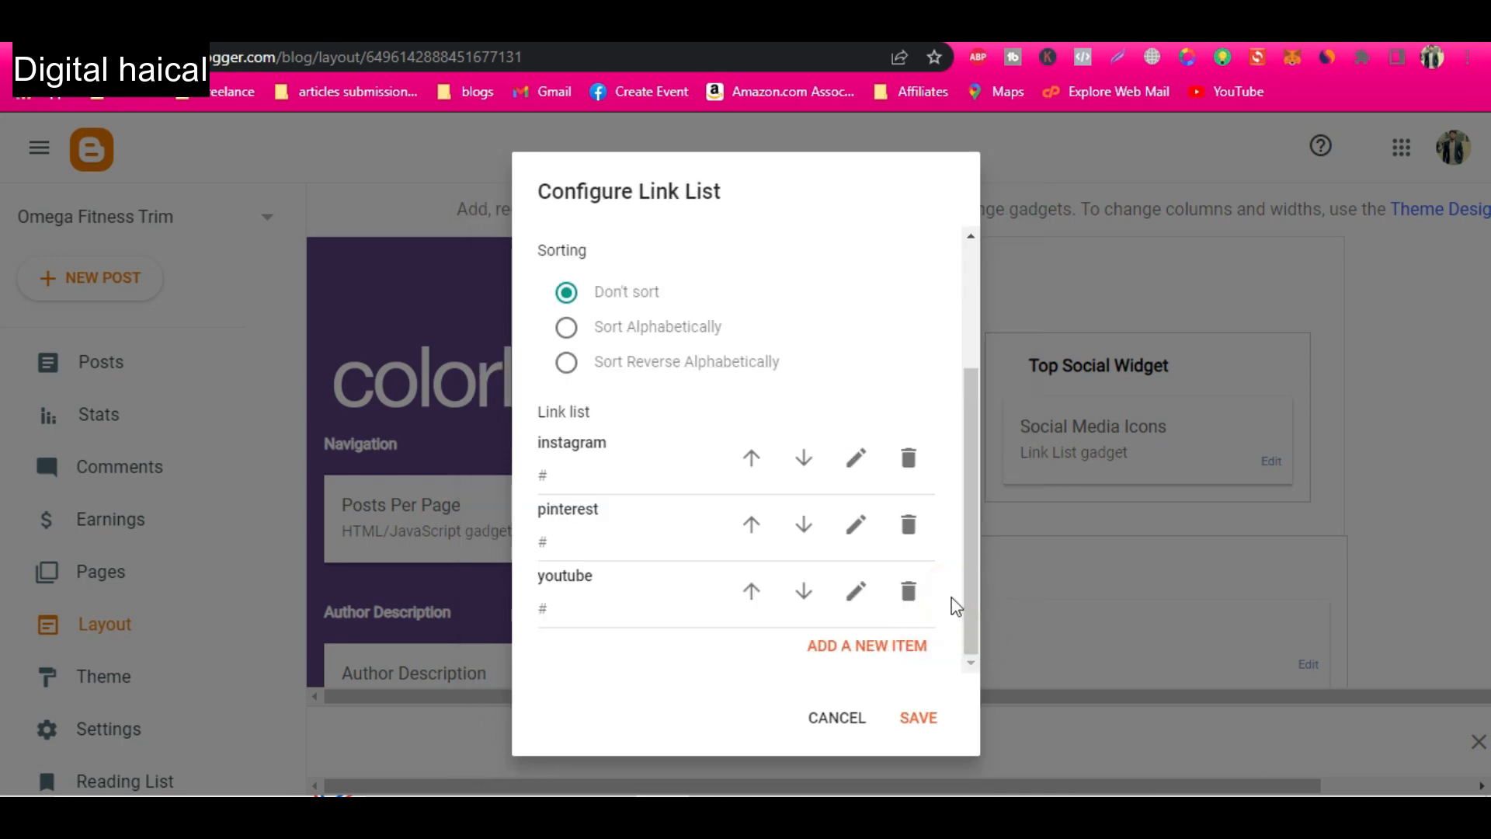
click(909, 458)
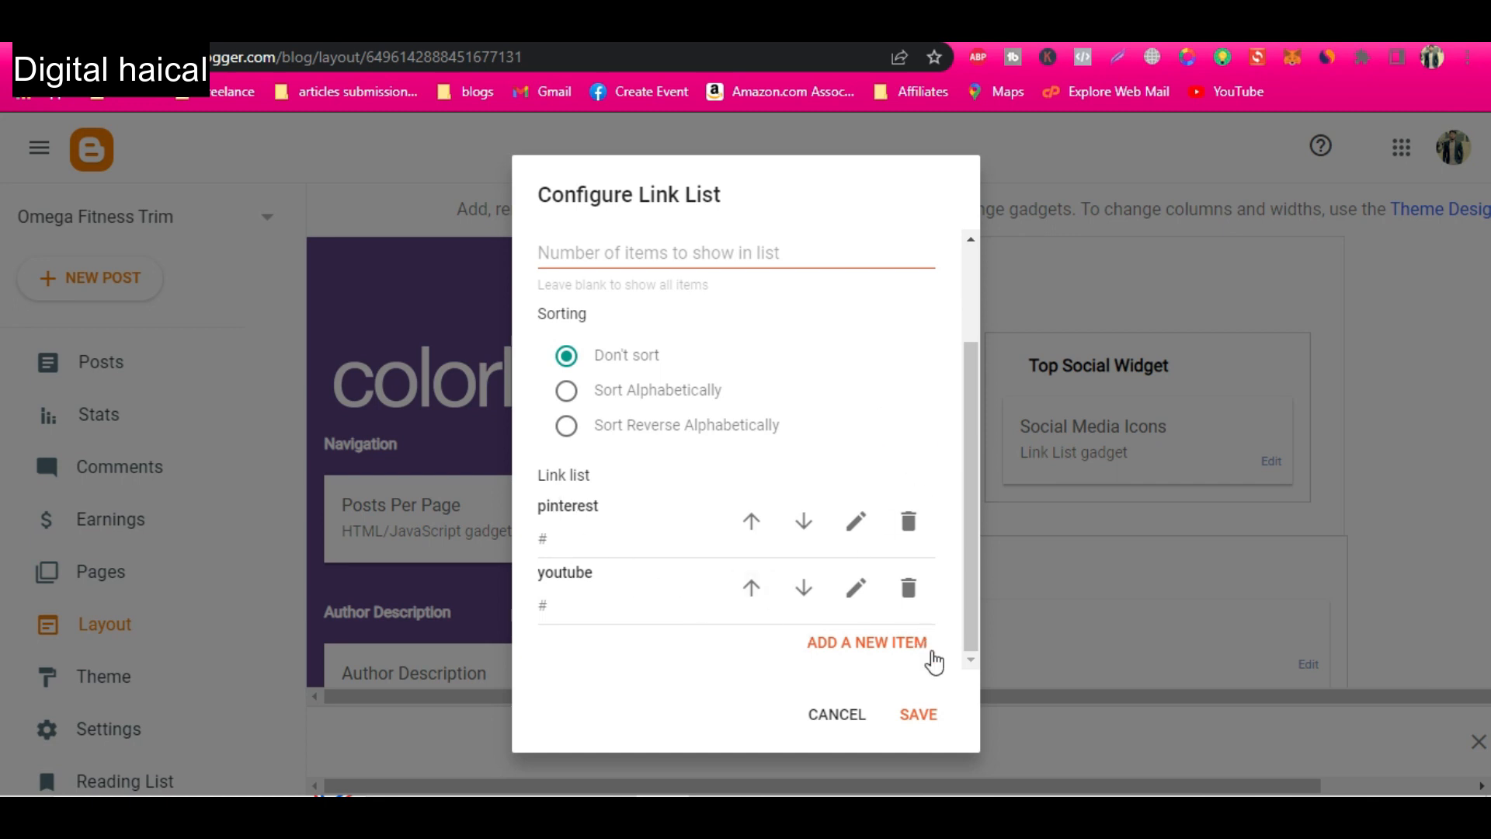
click(918, 716)
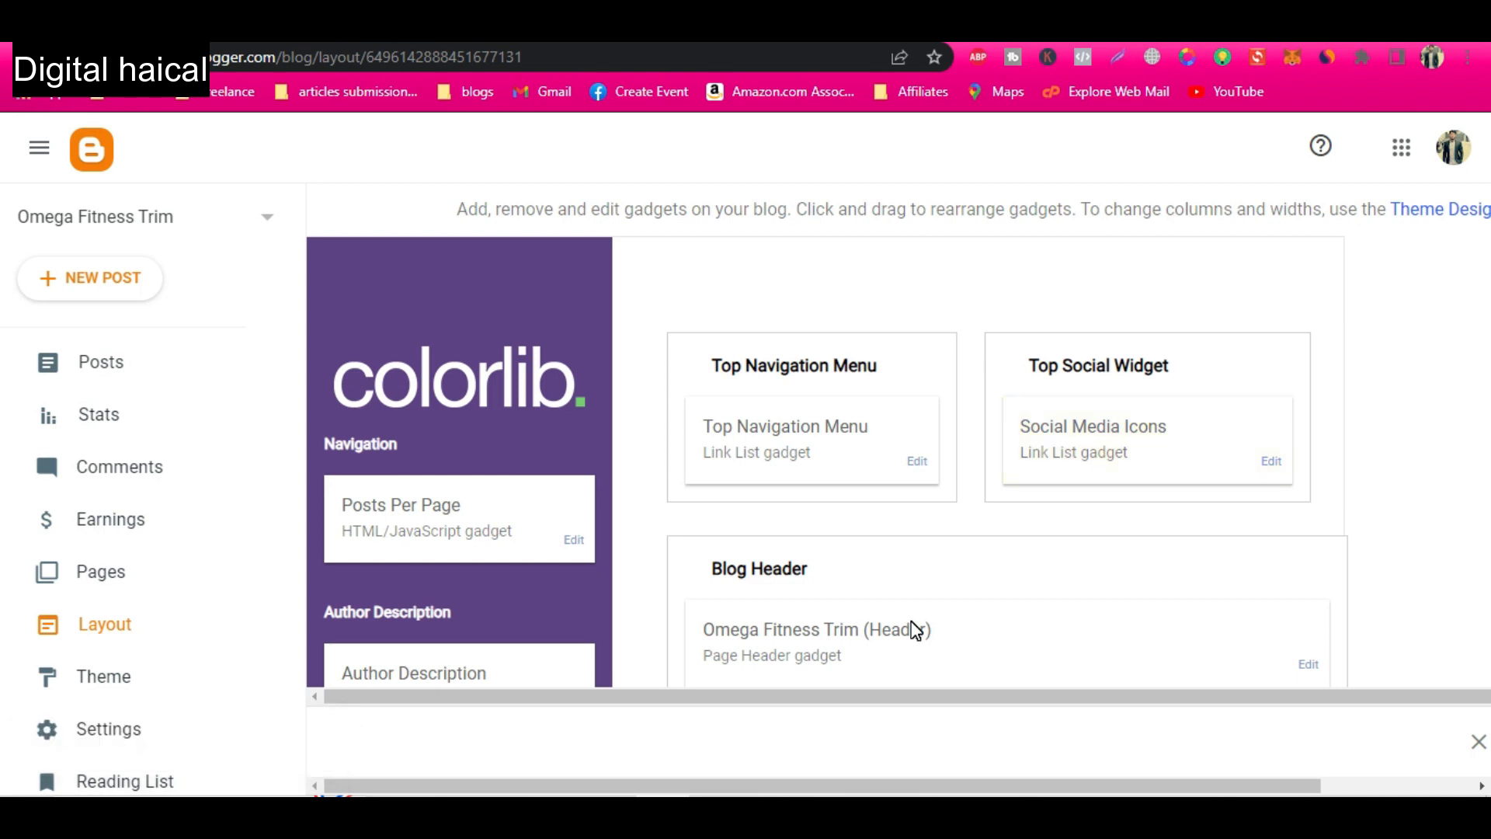
Review the Blog Header gadget's title, description and image placement options, and save the gadget.
scroll(960, 567, down, 3)
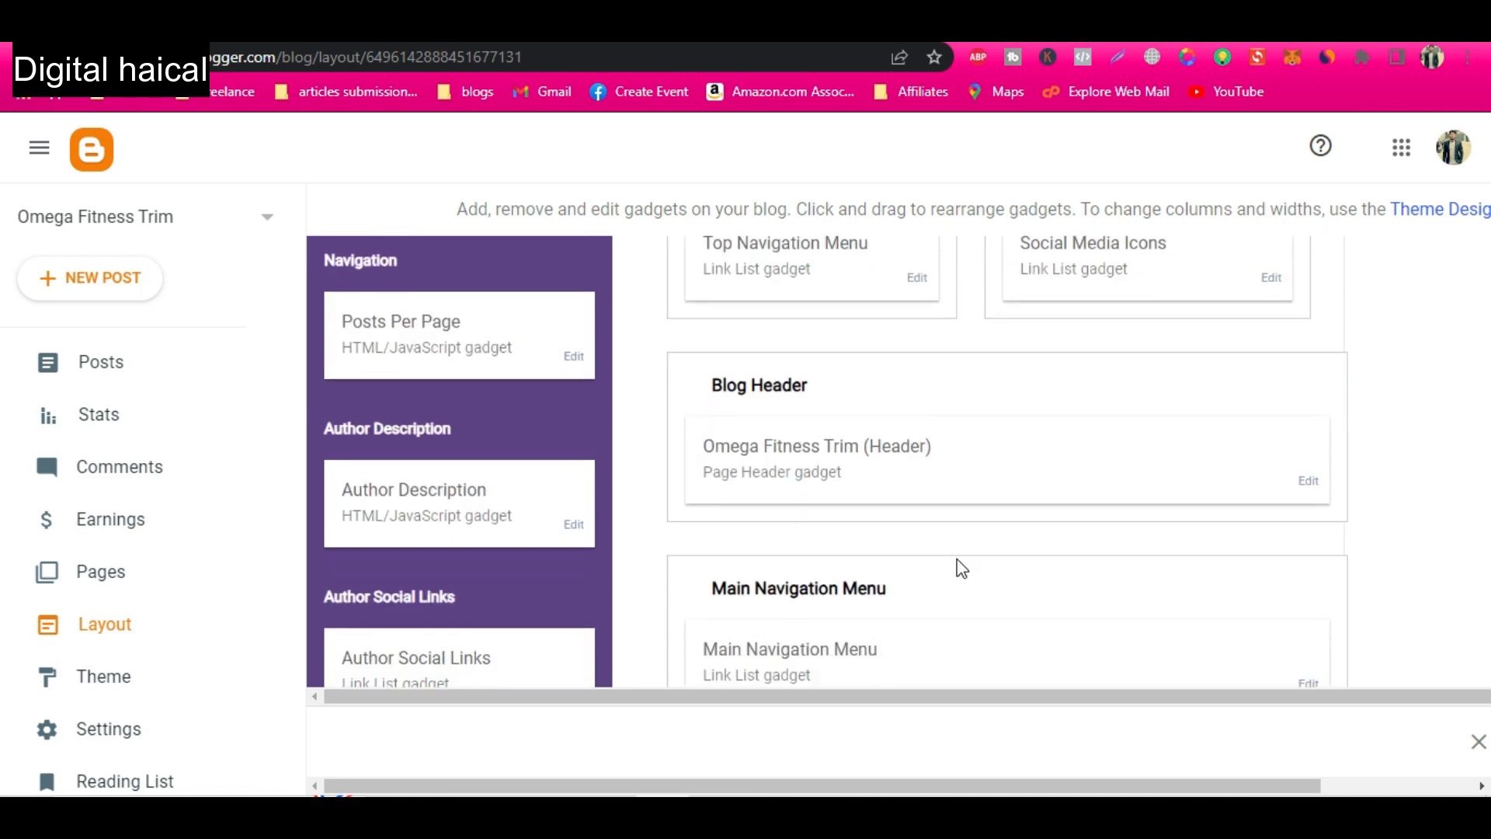
click(1309, 481)
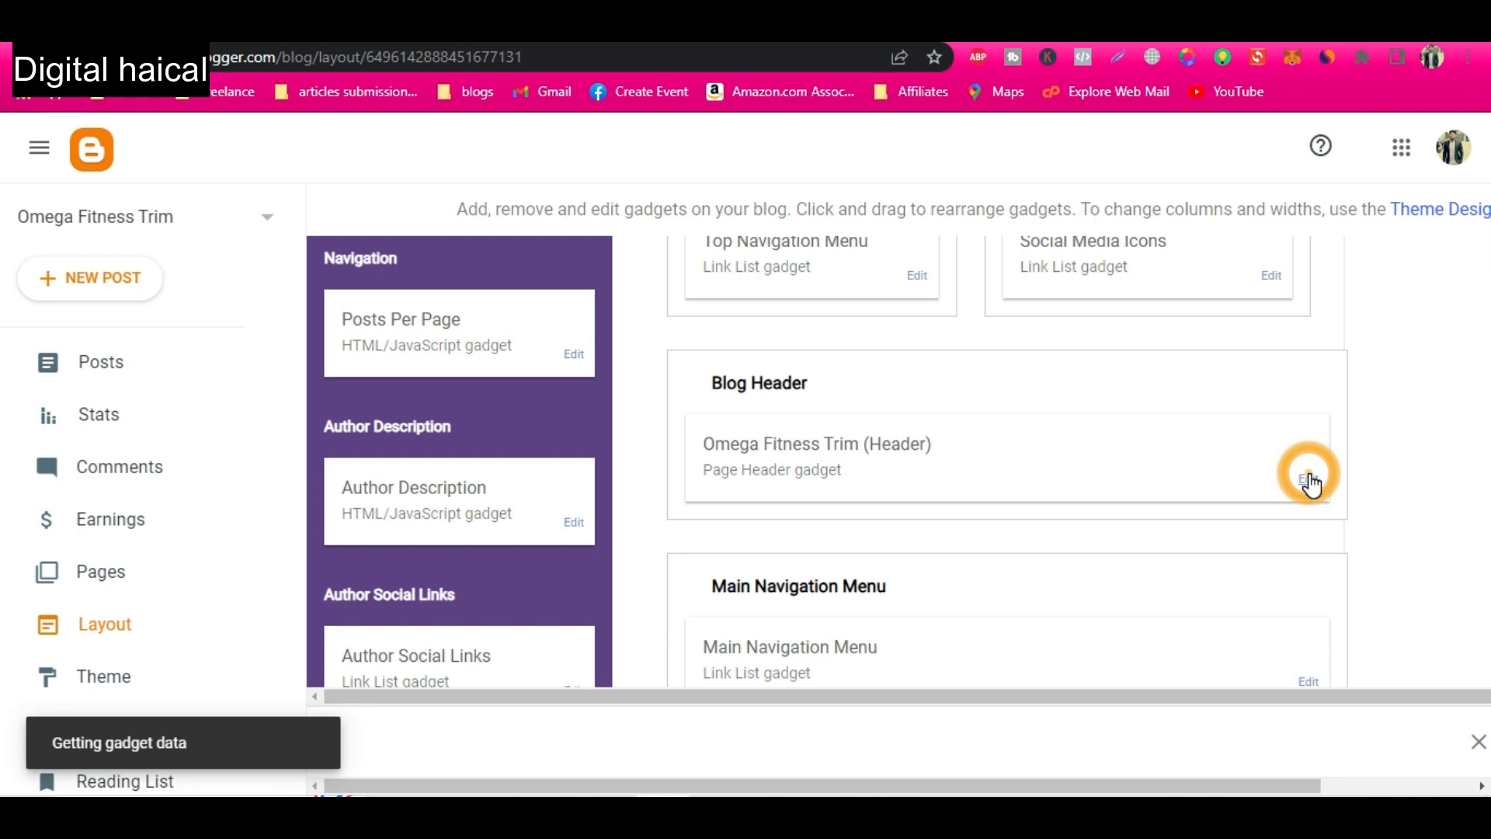
scroll(713, 456, down, 4)
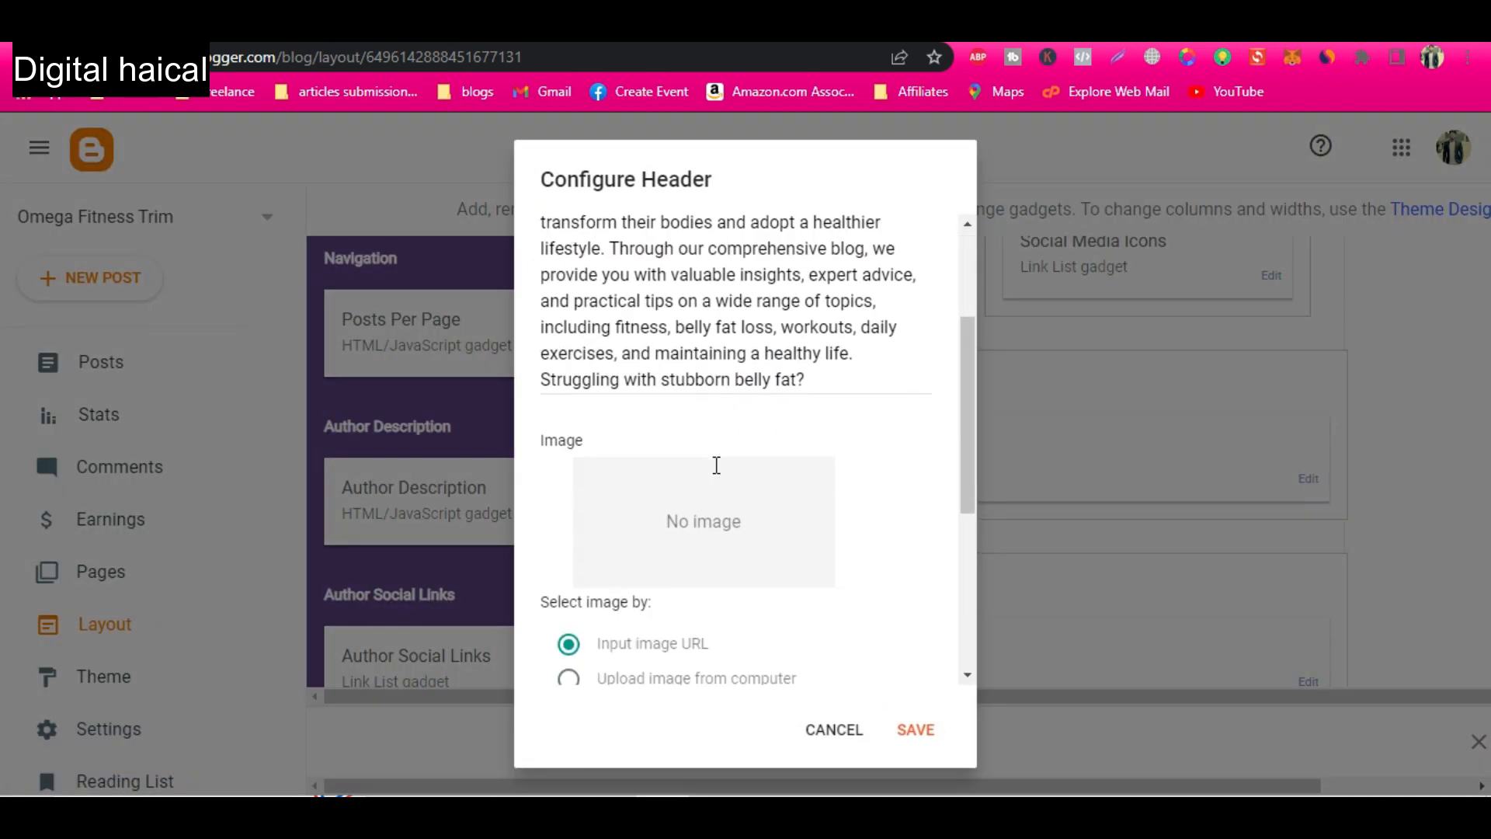
scroll(716, 470, up, 2)
scroll(716, 464, up, 2)
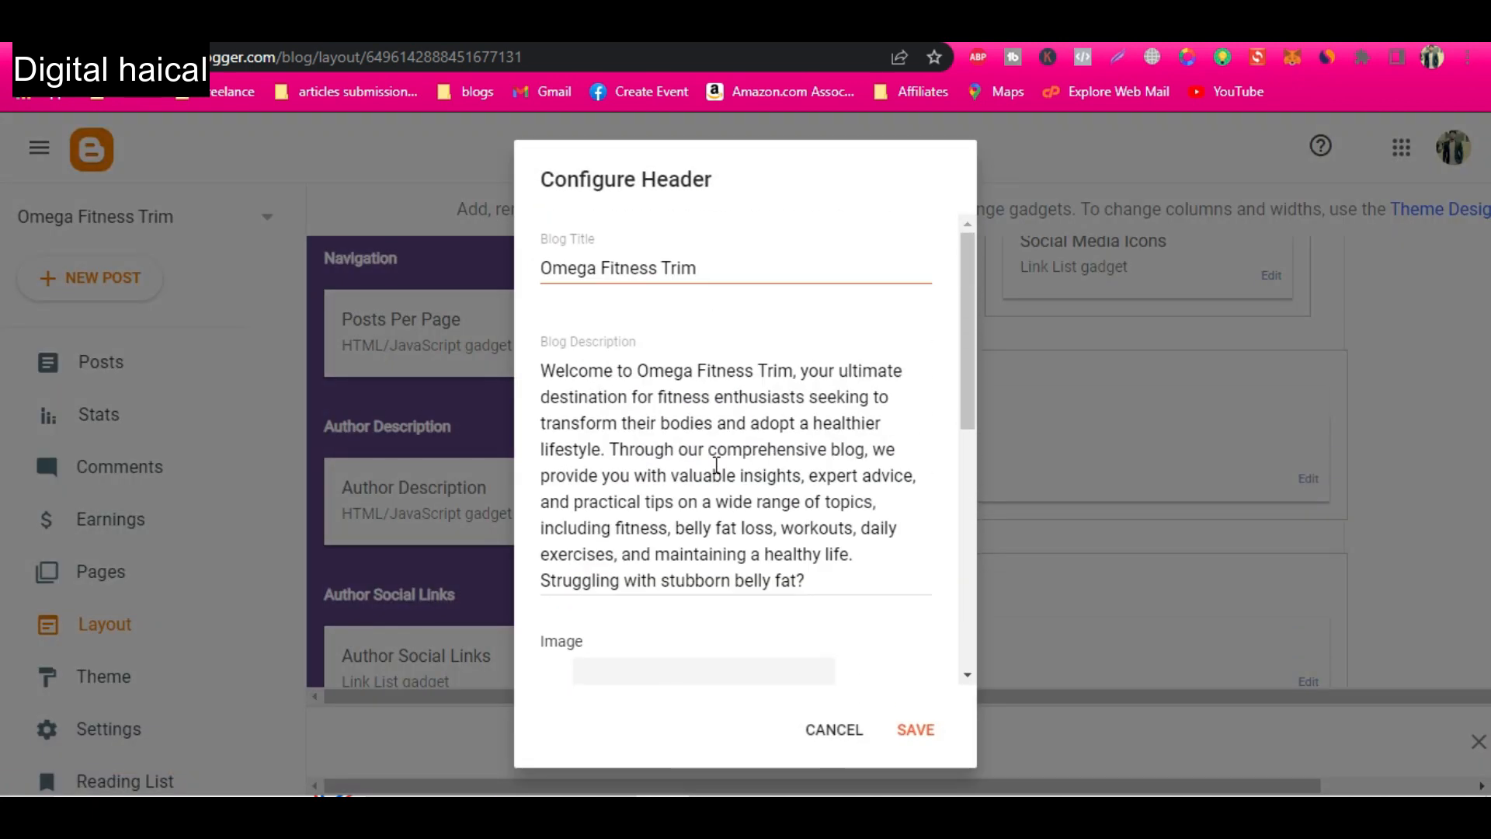
scroll(716, 467, down, 5)
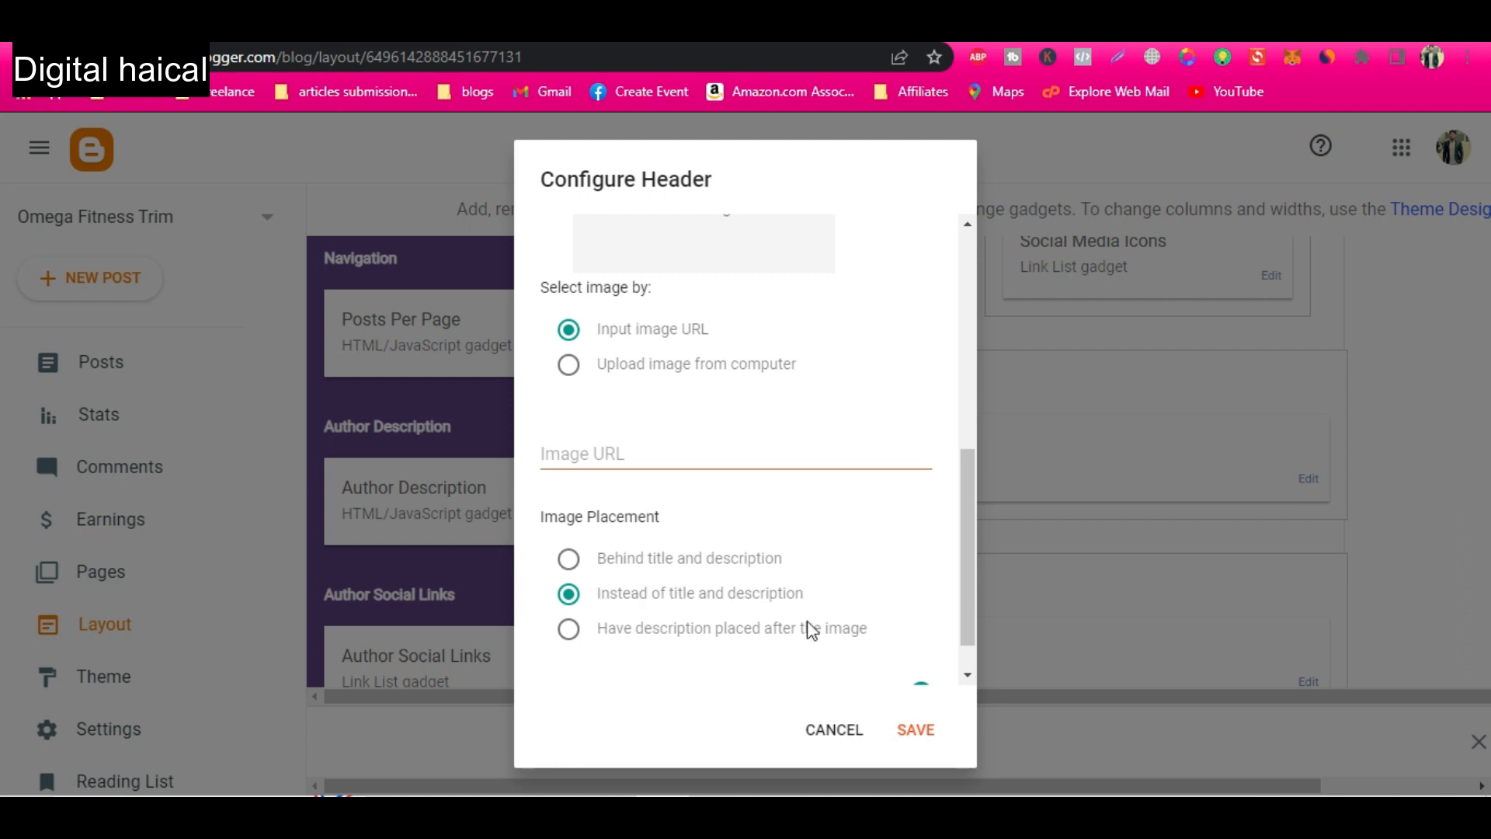
click(922, 734)
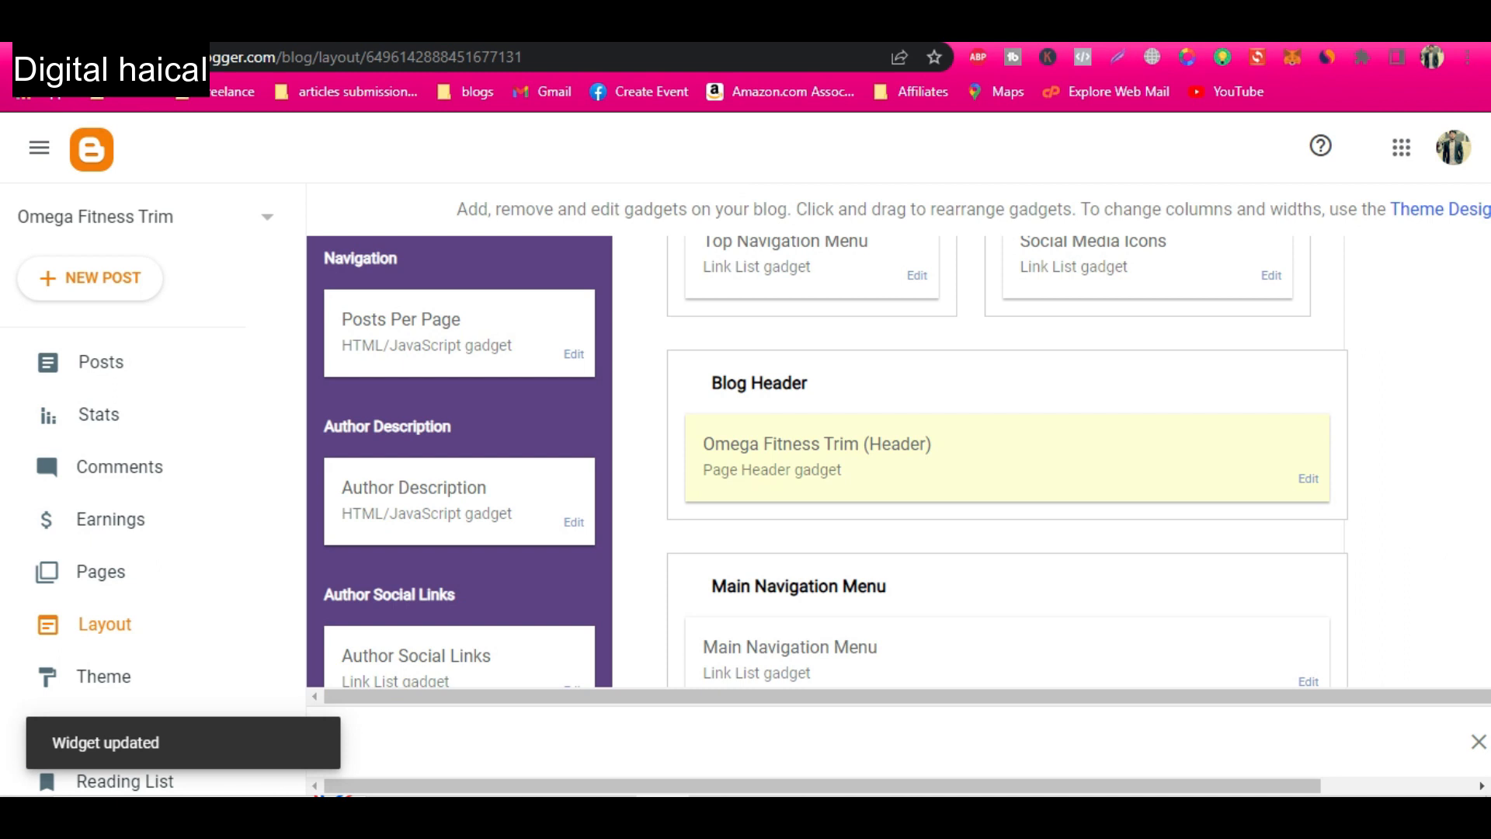
Check the live blog's header and menus against the layout, and return to the layout.
click(614, 34)
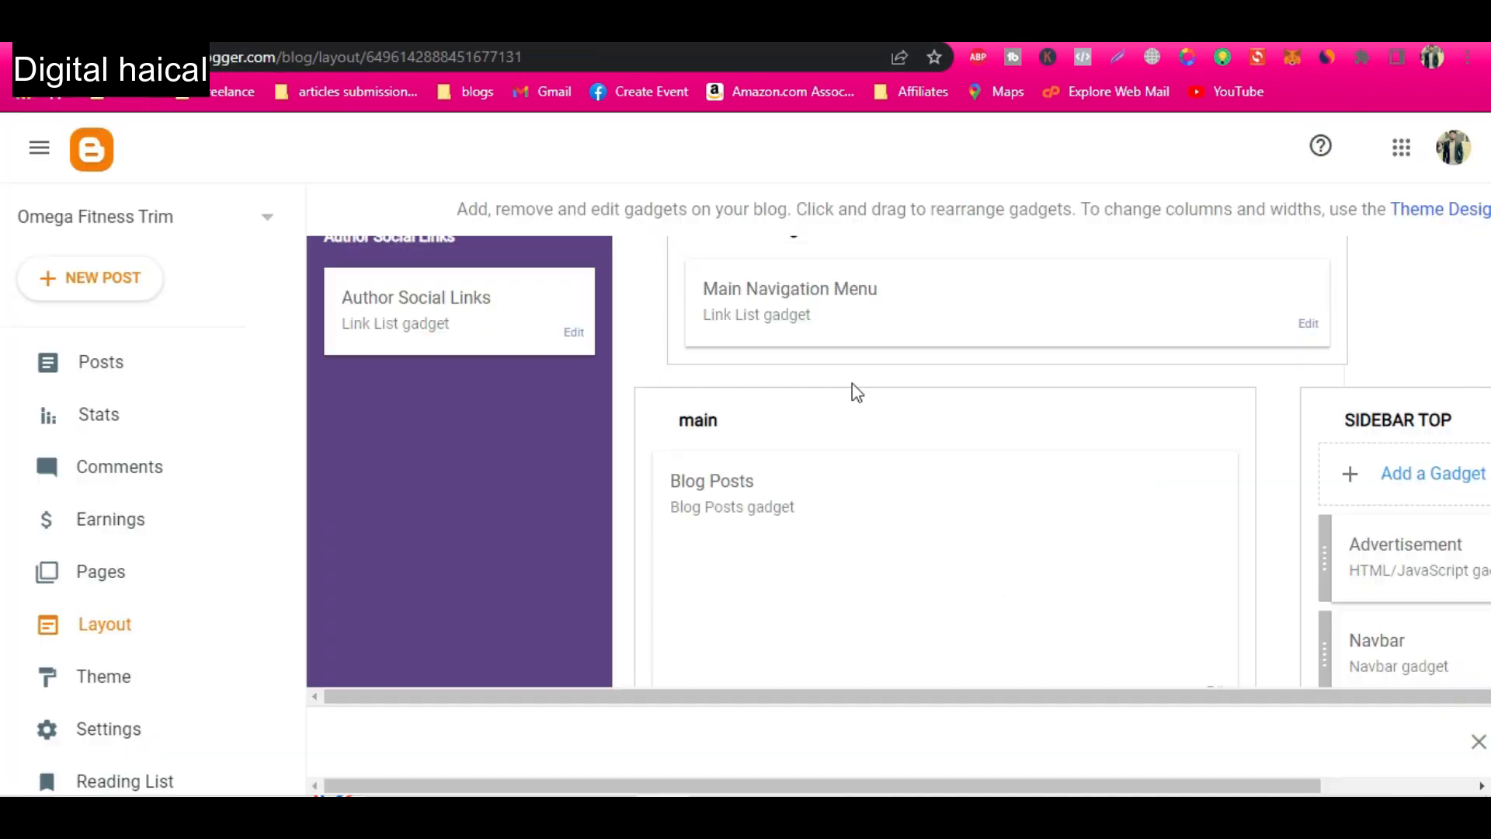
scroll(851, 384, up, 1)
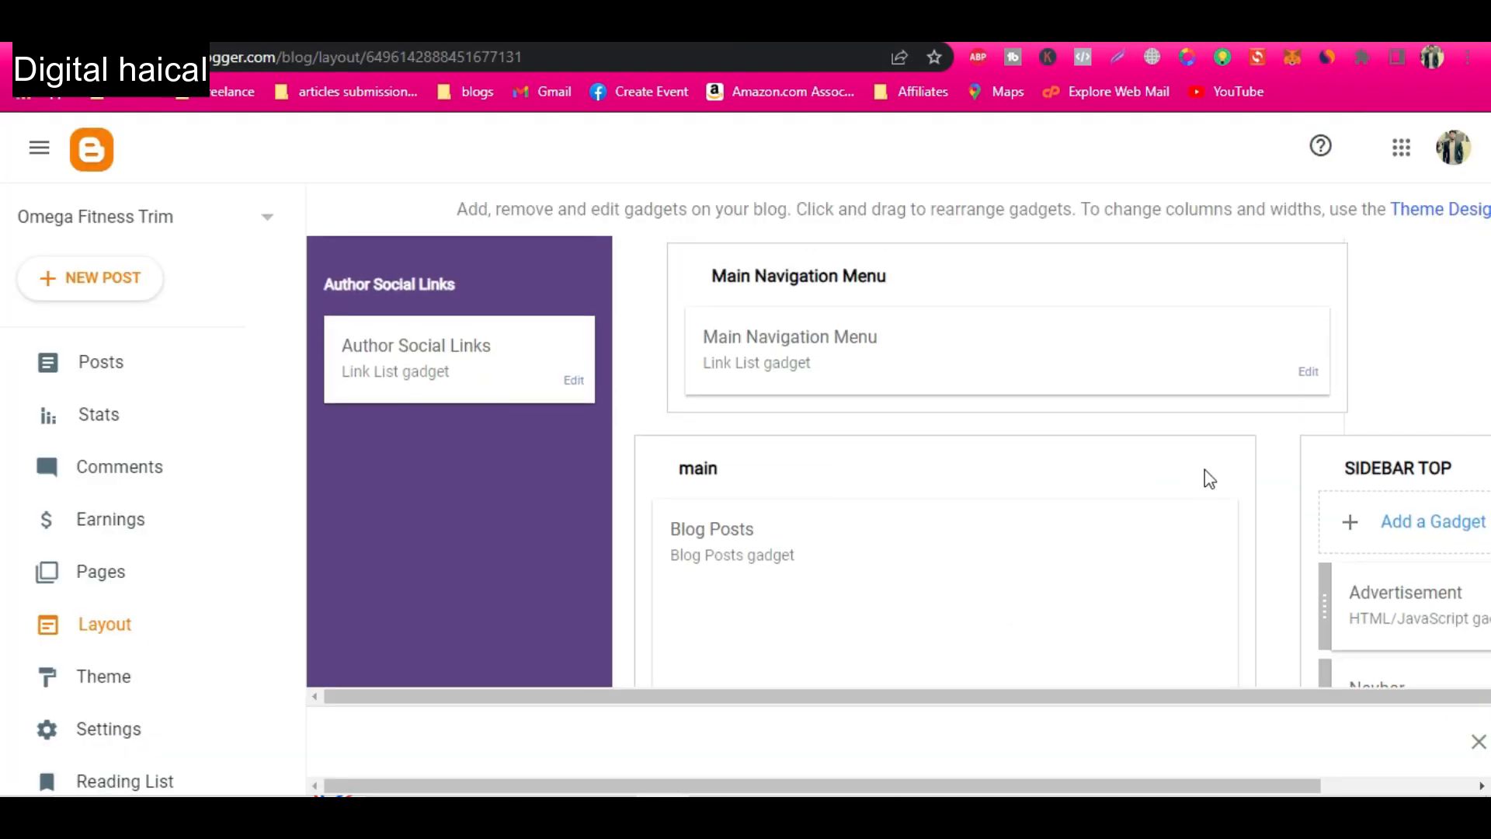
click(648, 39)
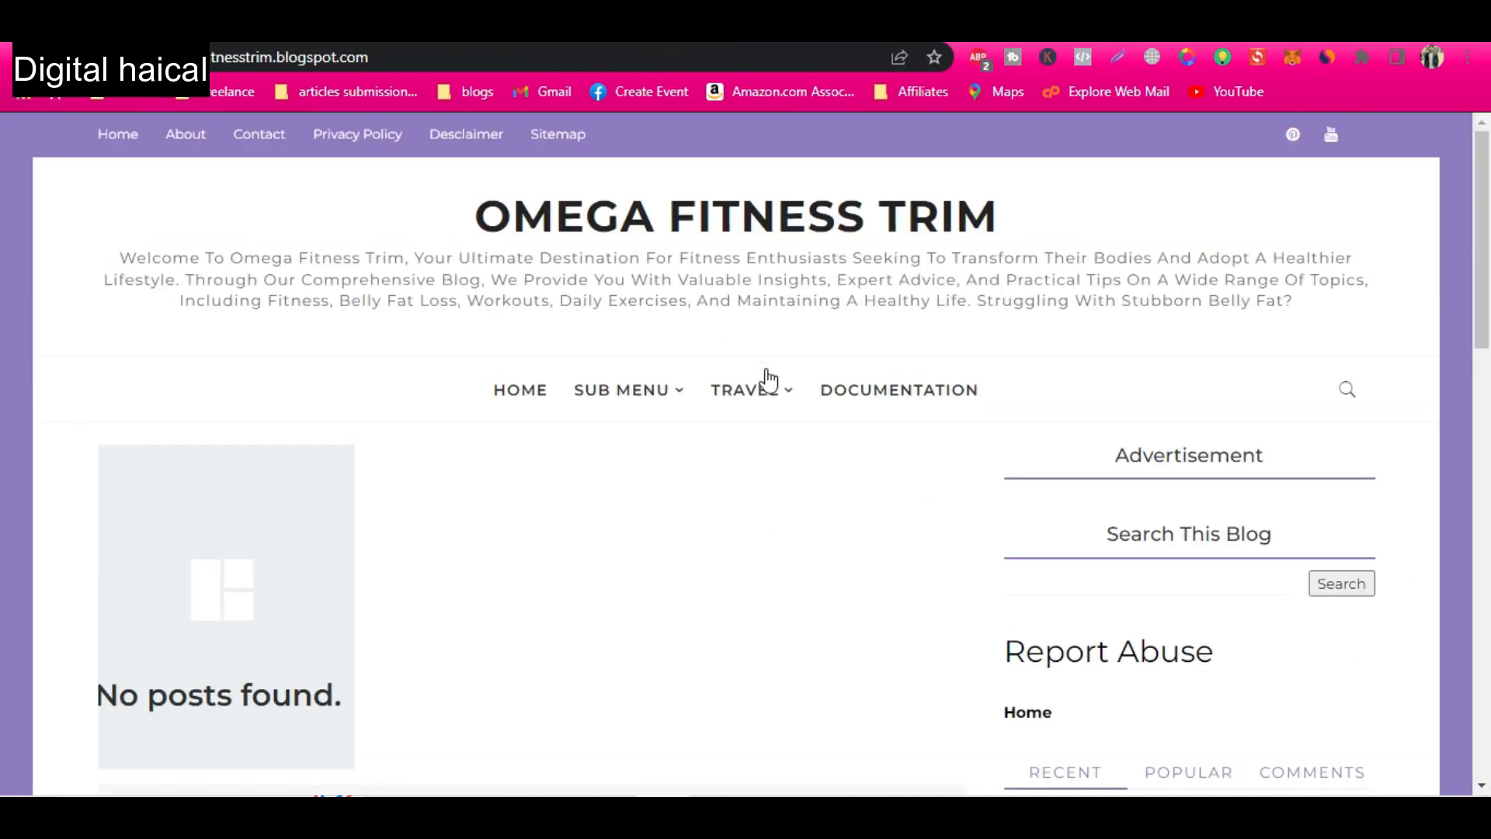
click(399, 35)
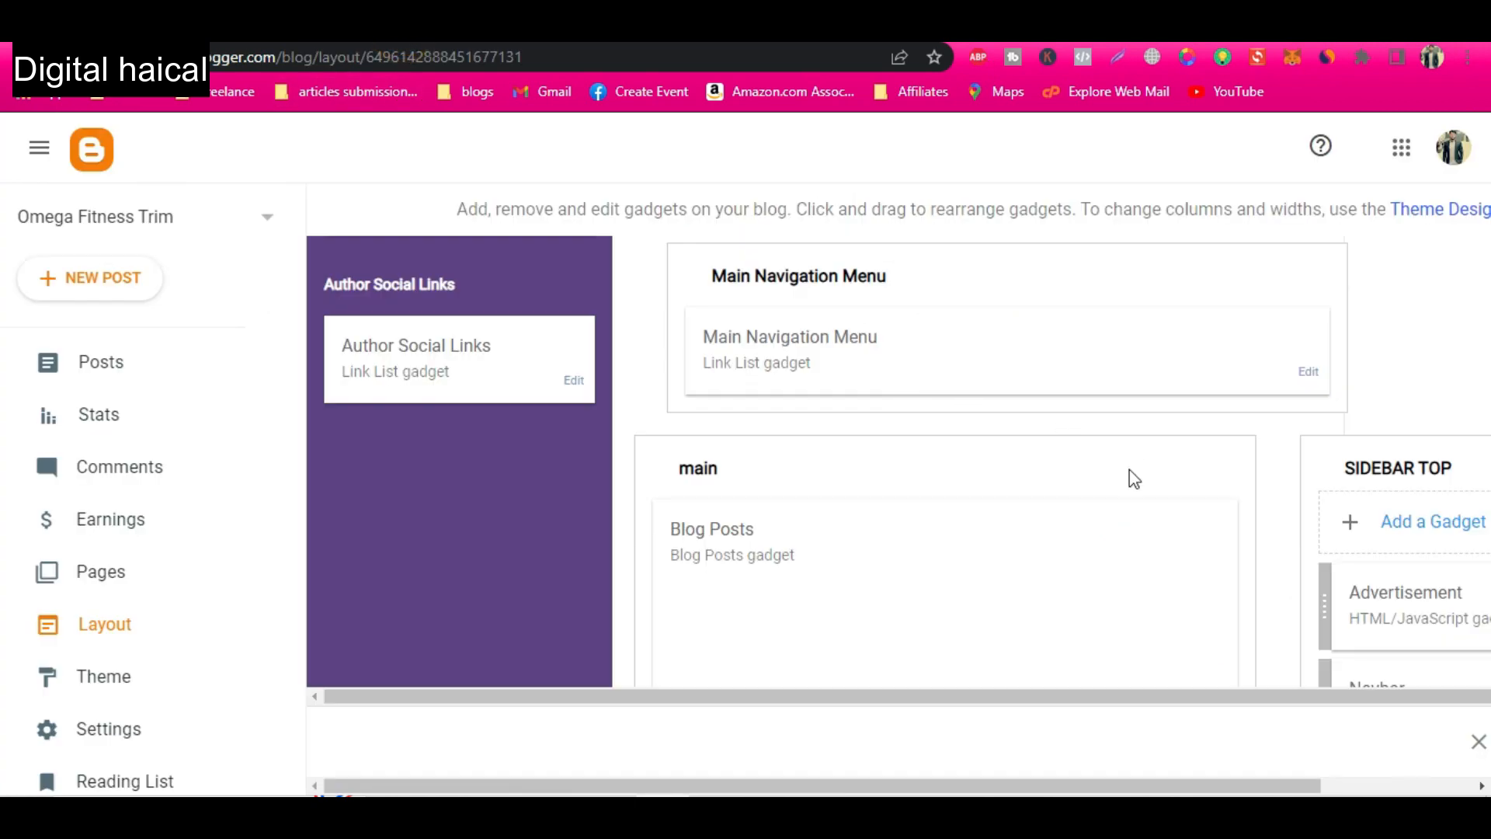
In the Main Navigation Menu gadget, rename the second "_Sub item" link as "_Belly Fat loss".
scroll(1166, 507, up, 1)
click(1309, 415)
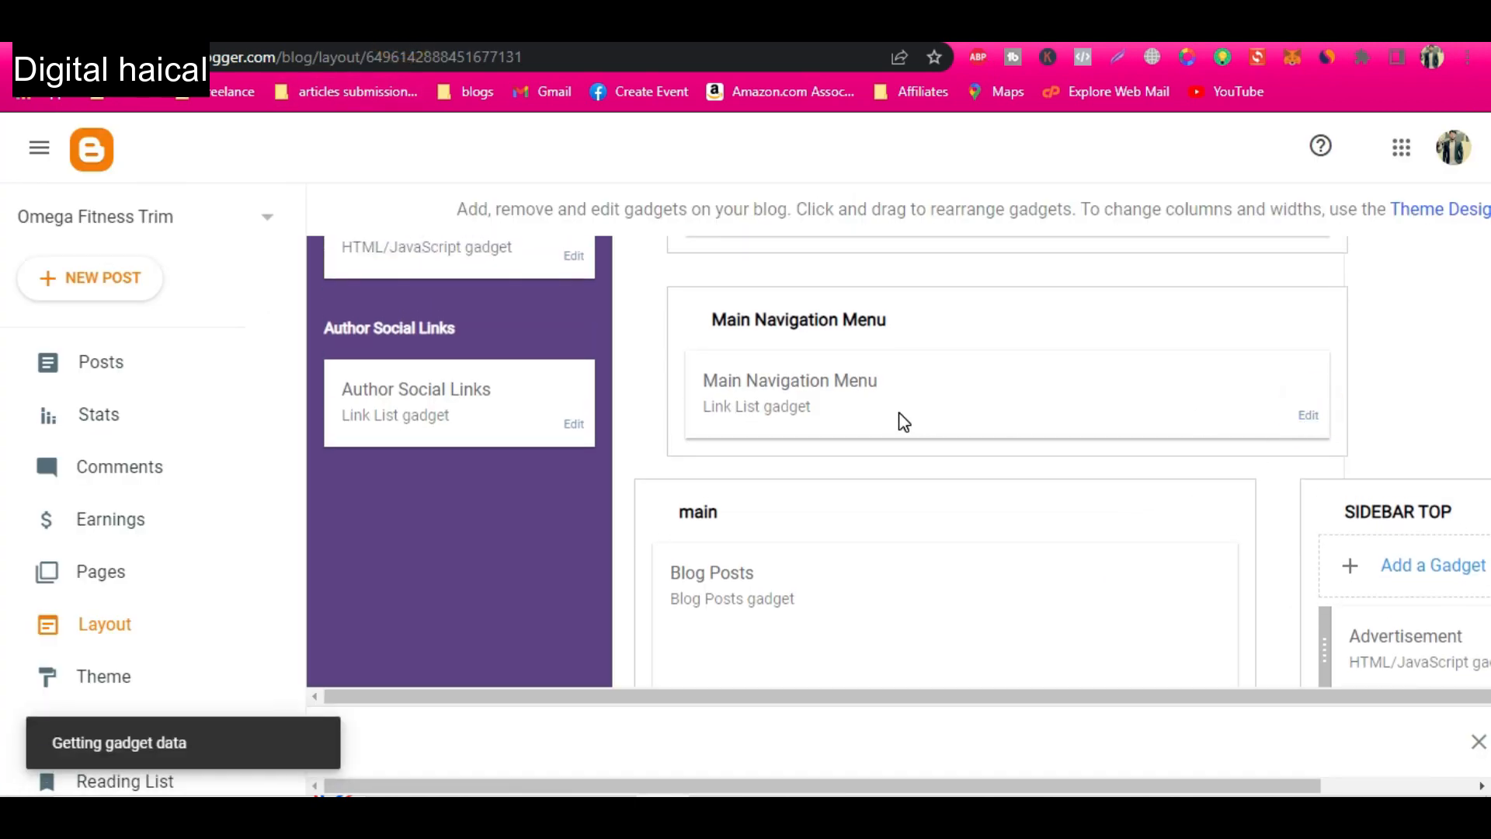
scroll(671, 548, down, 3)
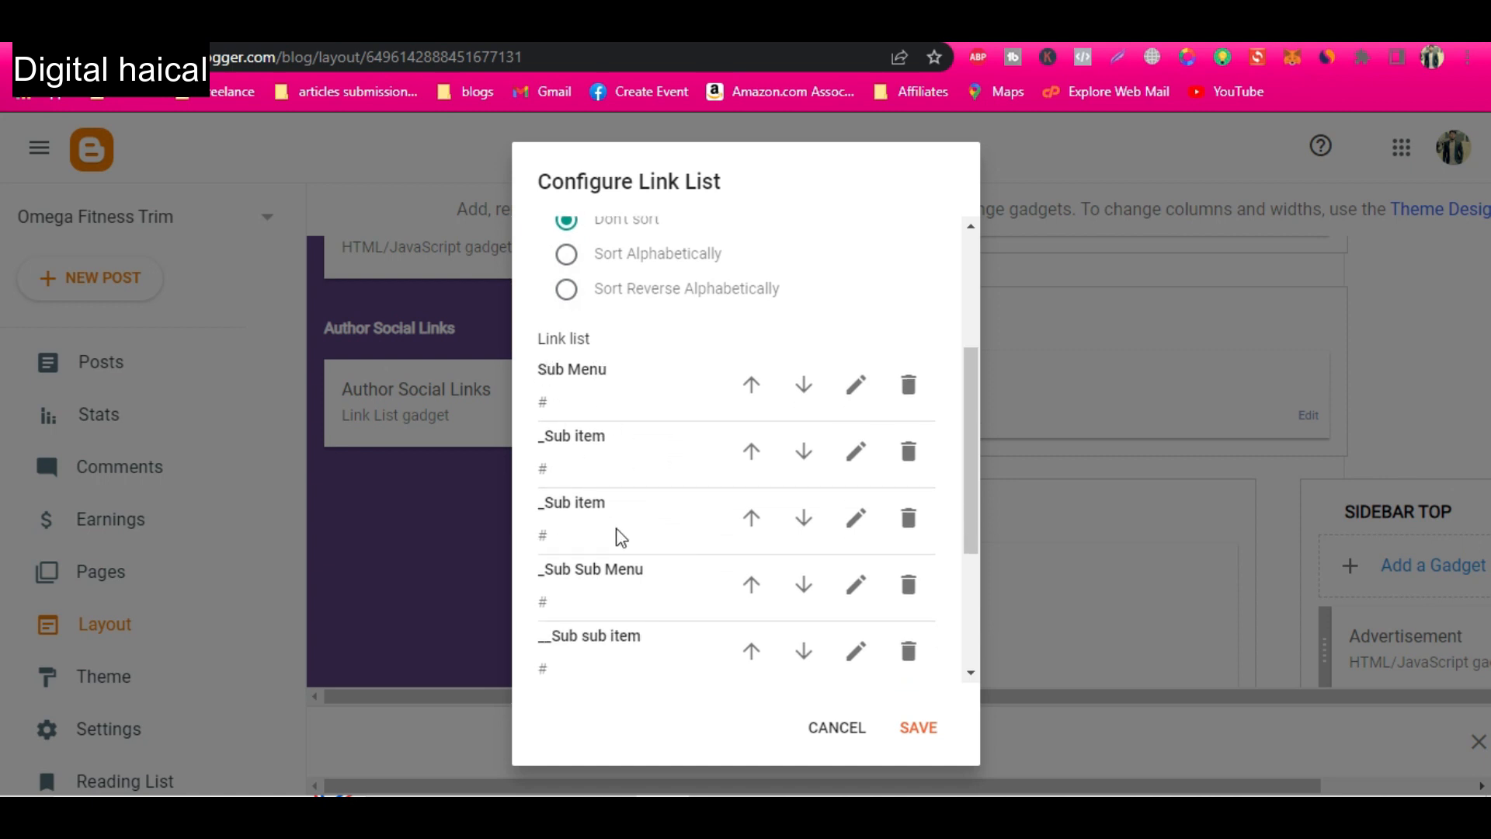
scroll(706, 622, up, 2)
scroll(703, 620, down, 4)
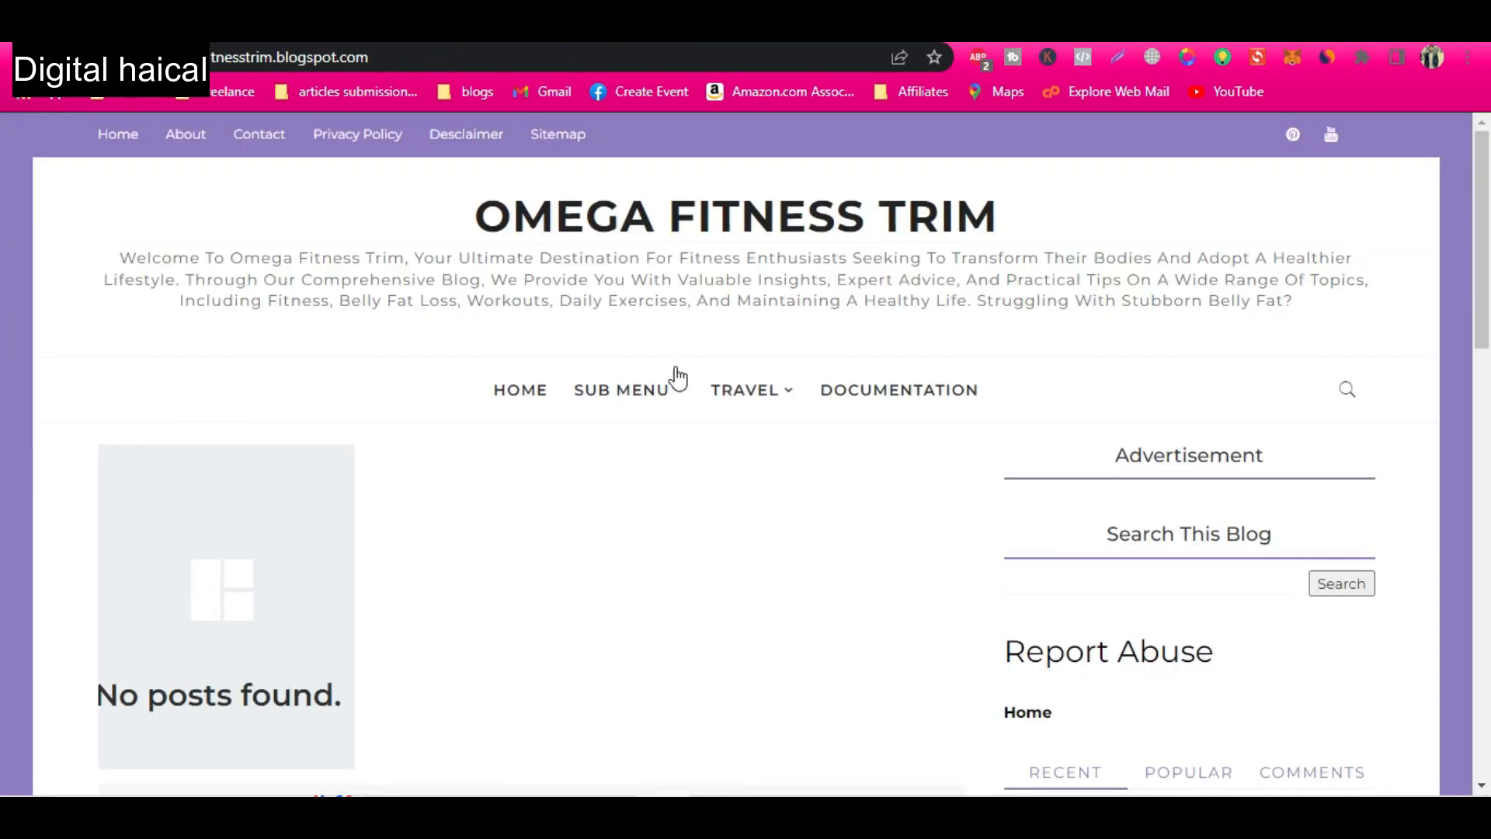
mouse_move(662, 401)
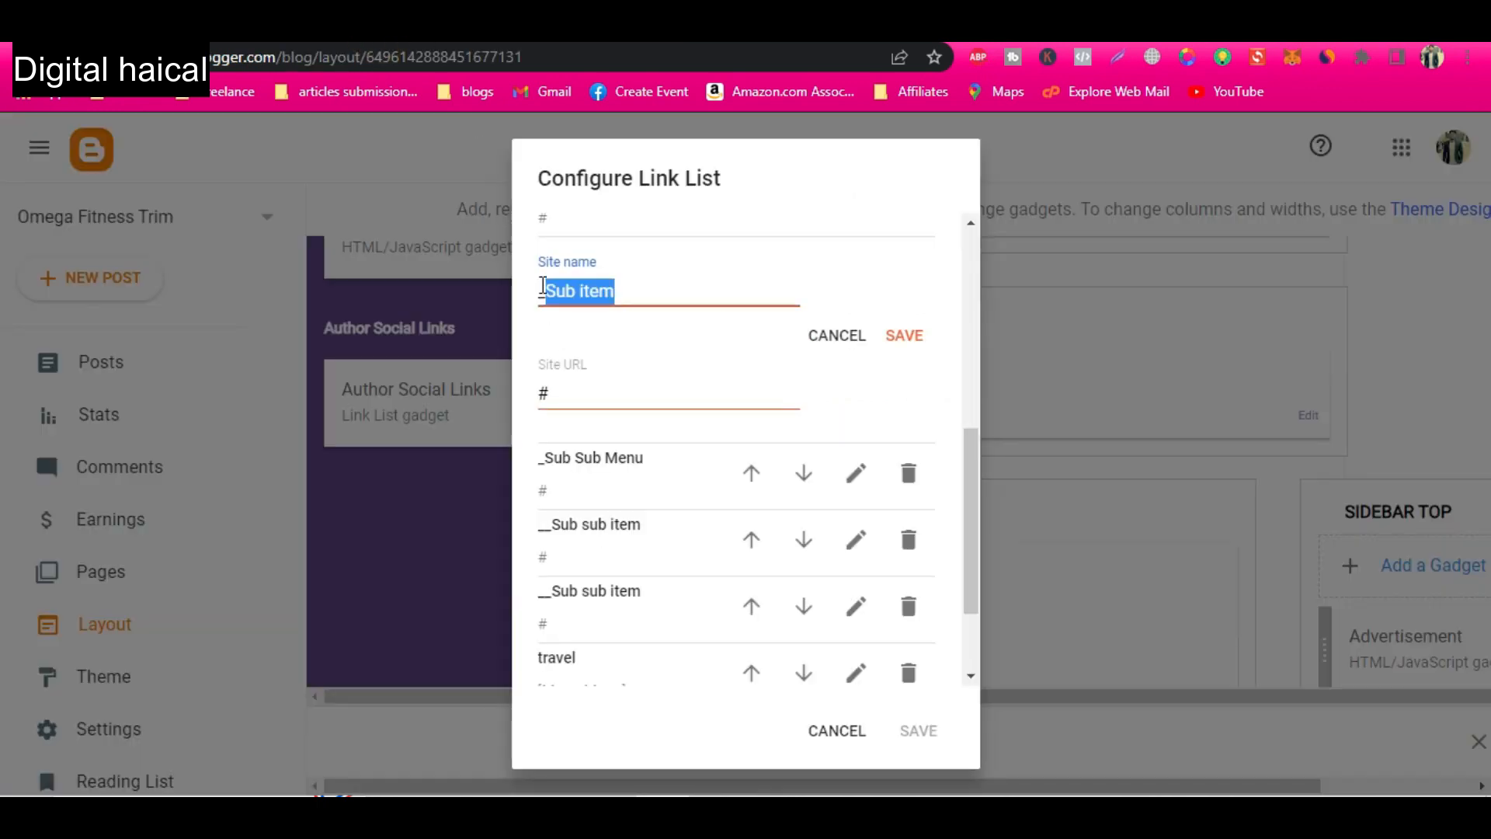
click(543, 285)
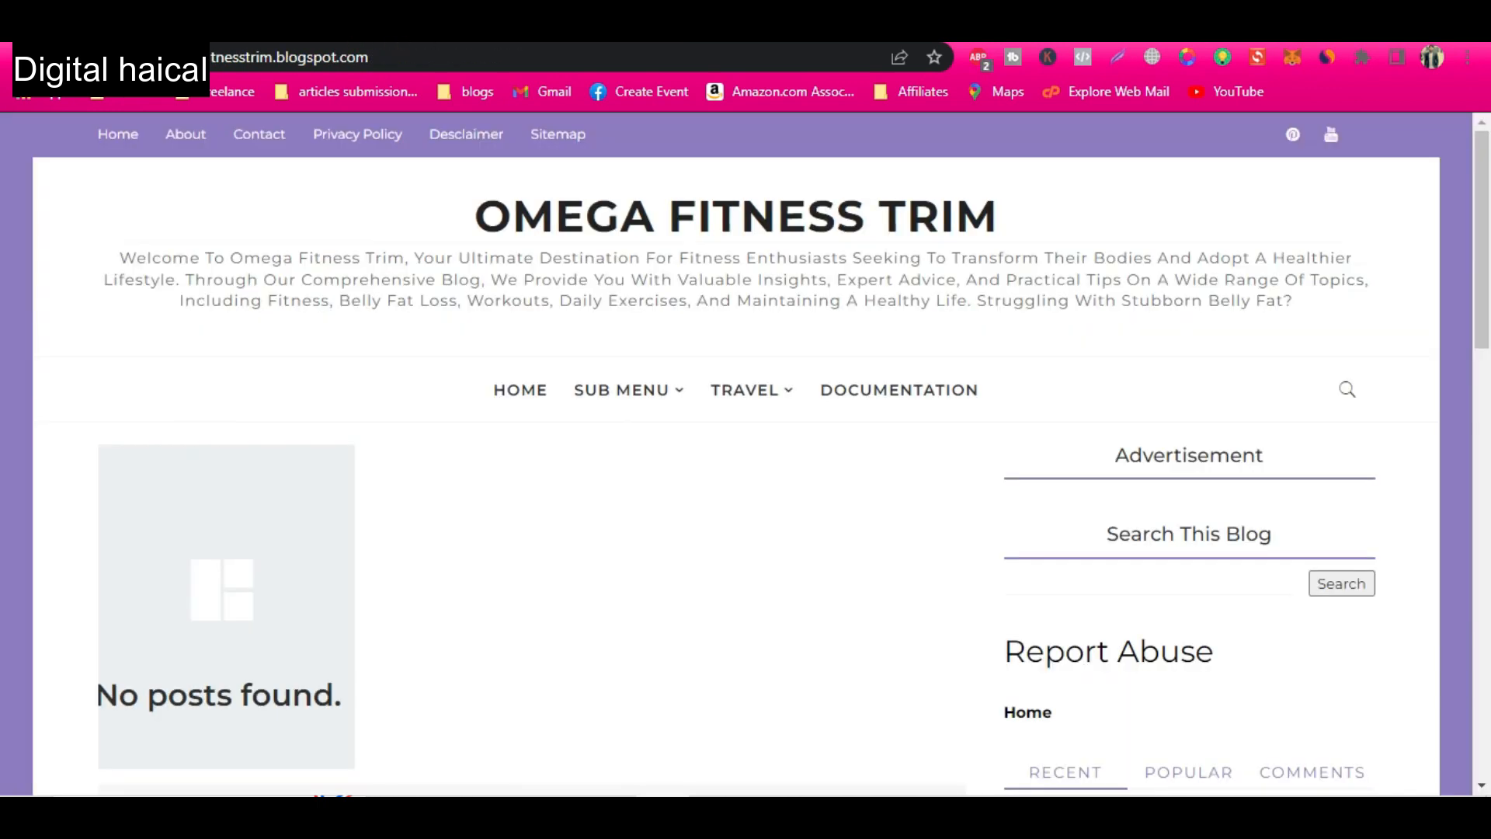
mouse_move(587, 397)
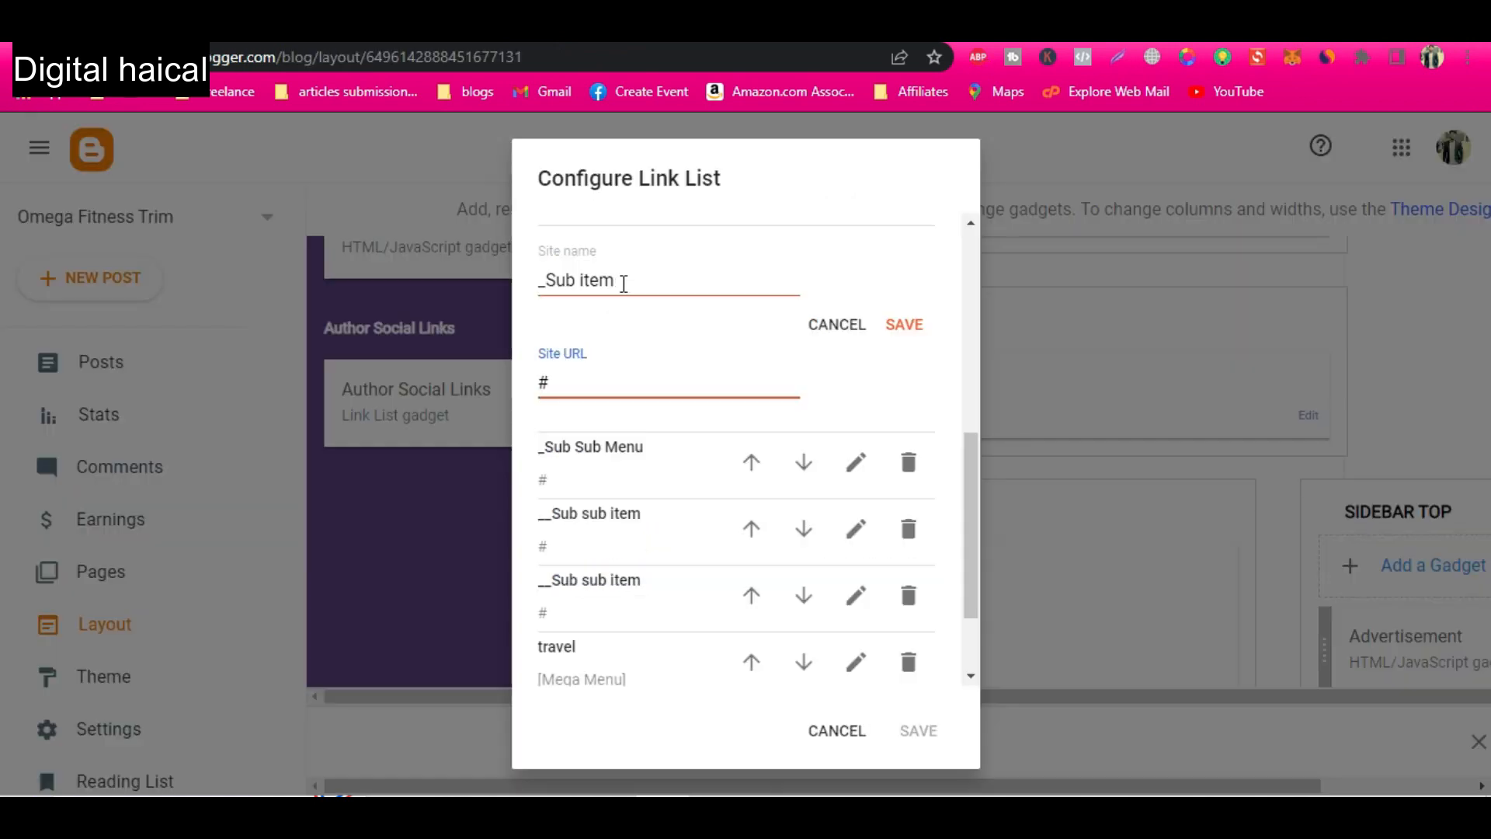
drag(624, 283, 549, 281)
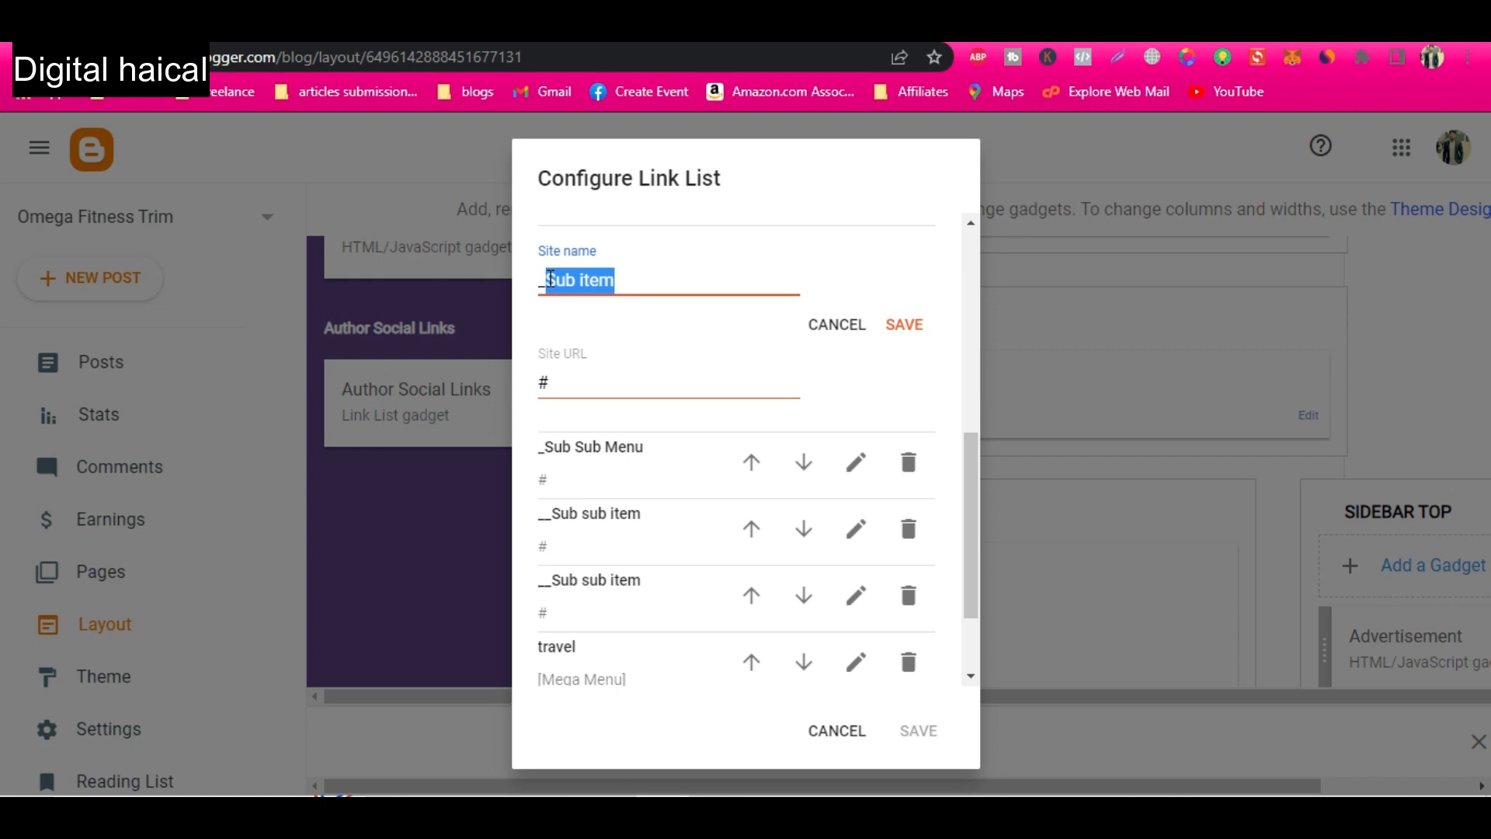
text(Belly Fat loss)
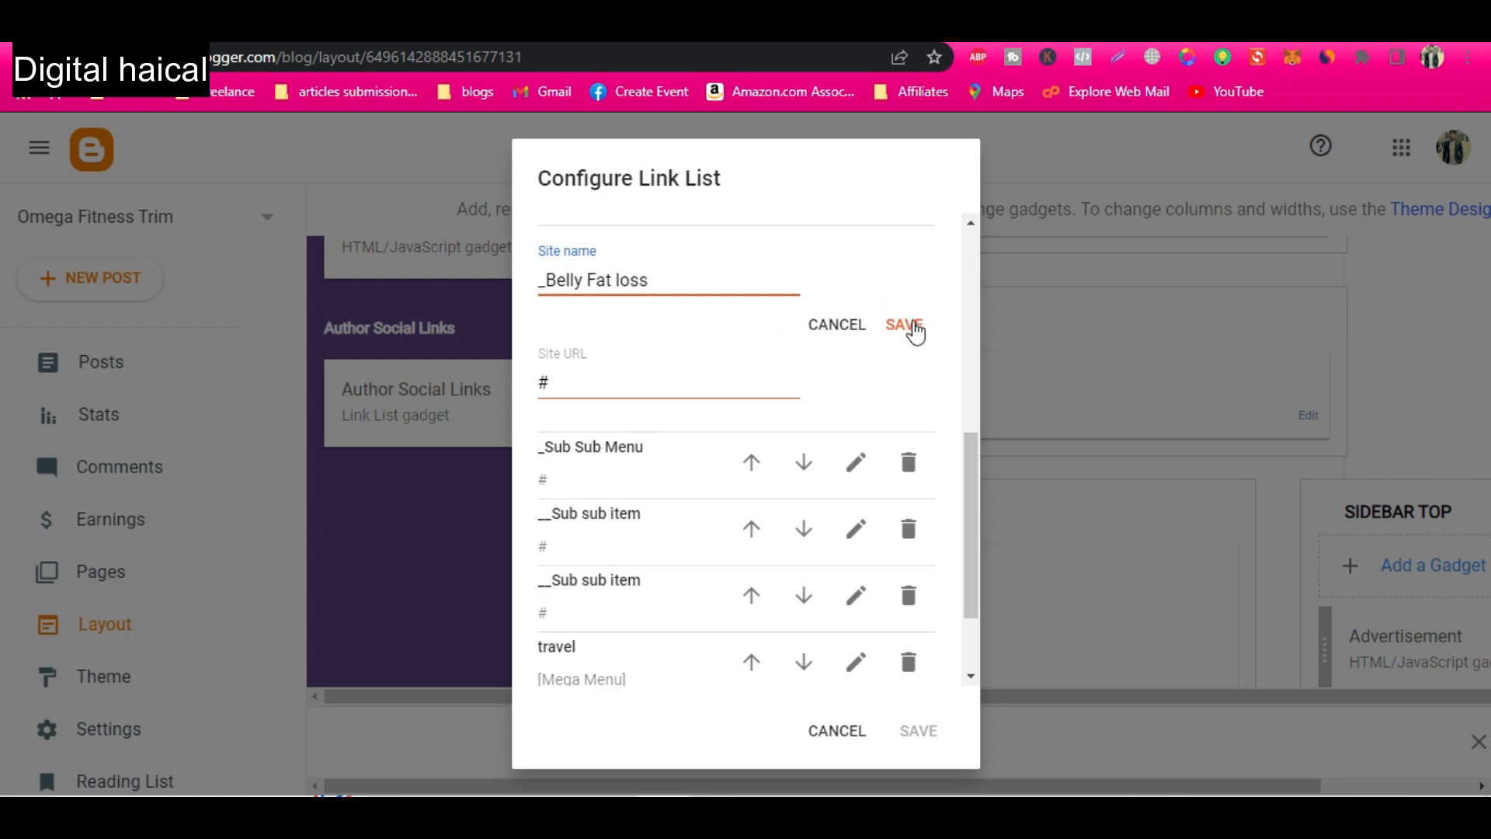
click(905, 325)
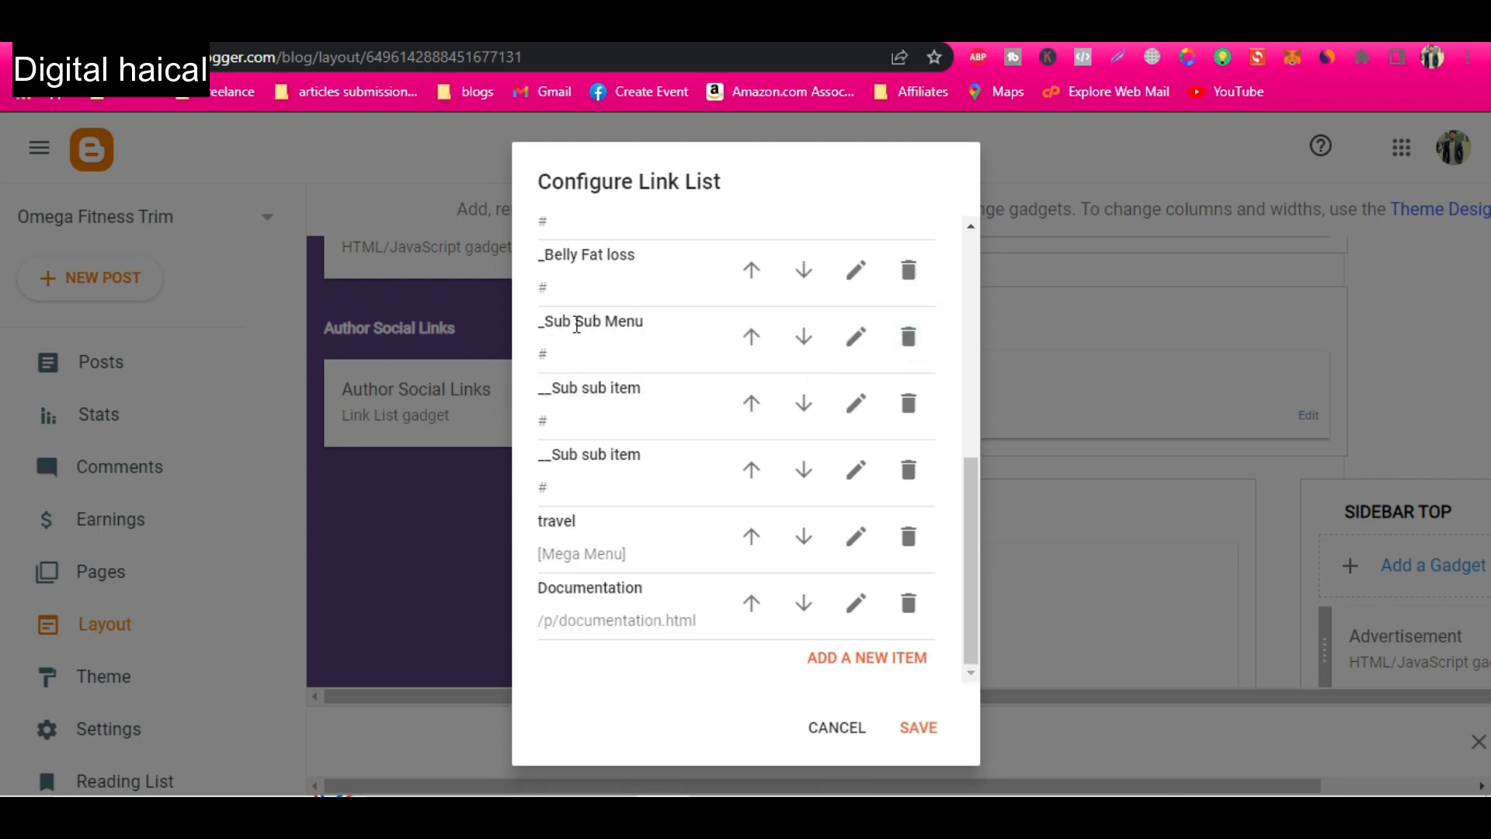
Rename the "_Sub Sub Menu" link as "_Fat loss Exercises" and save the Main Navigation Menu gadget.
click(857, 337)
drag(664, 357, 551, 355)
text(Fat )
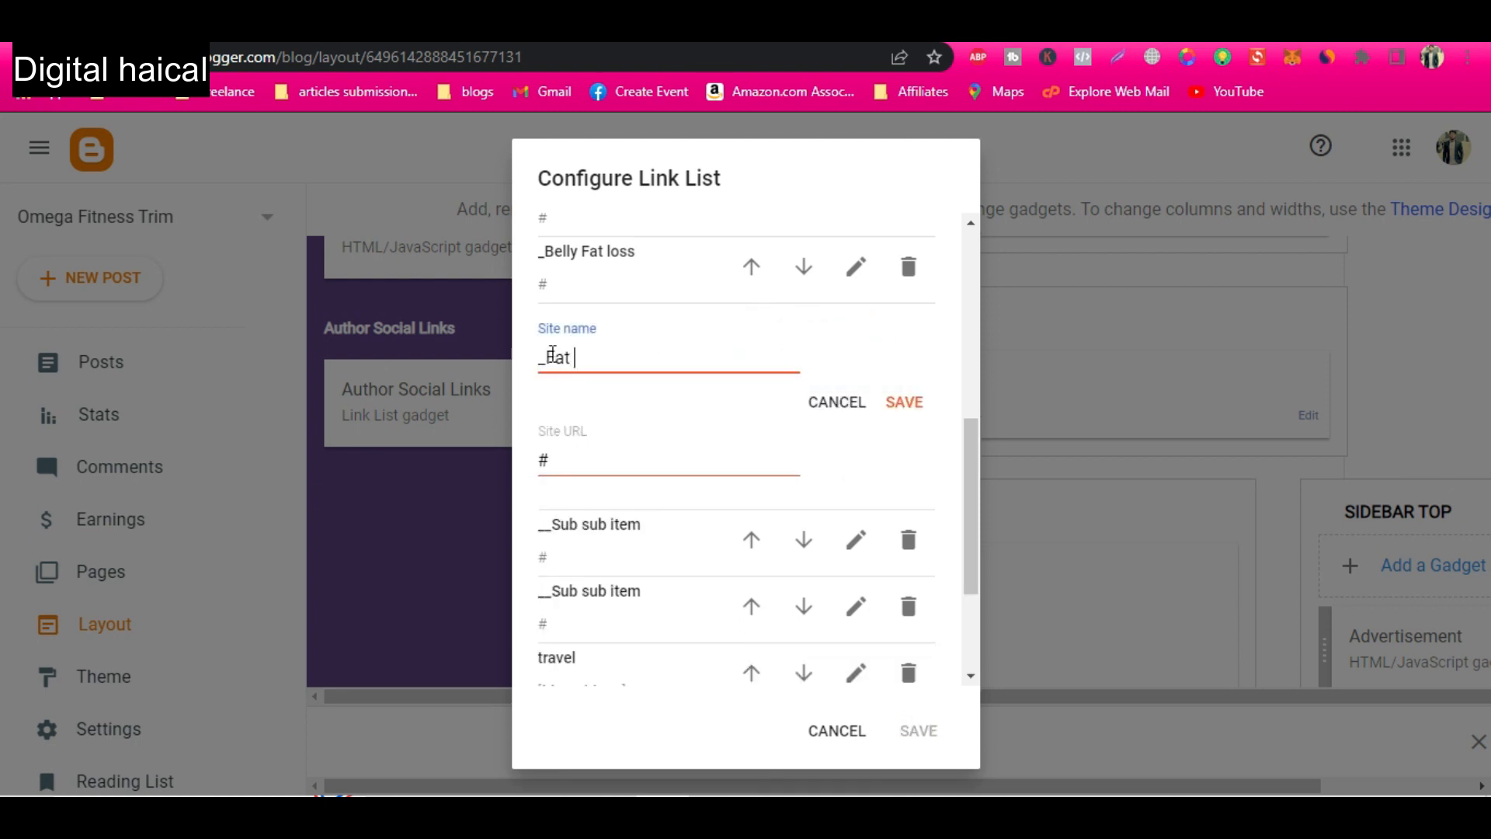
text(loss Exercises)
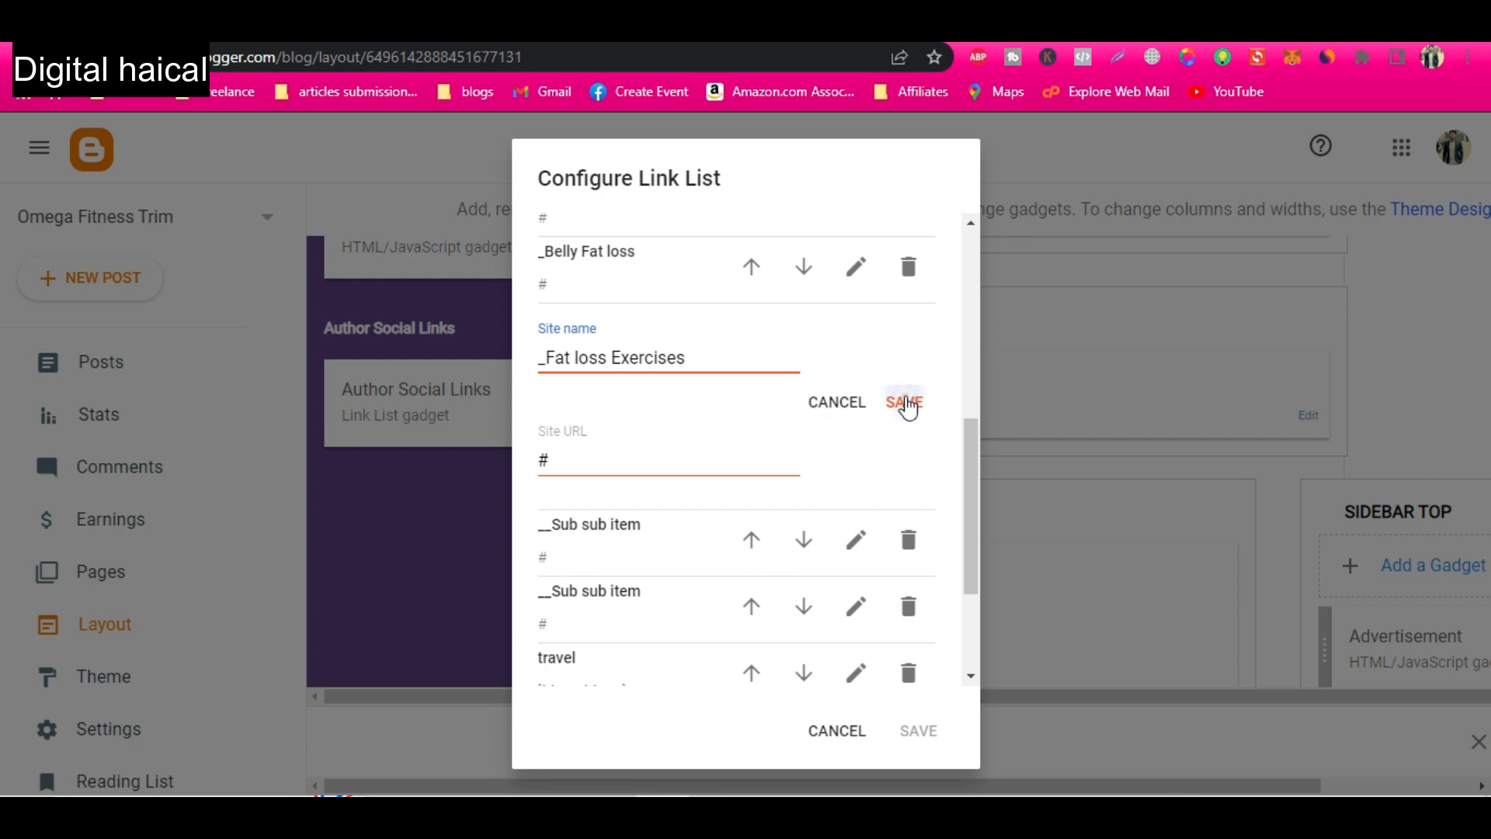
click(905, 402)
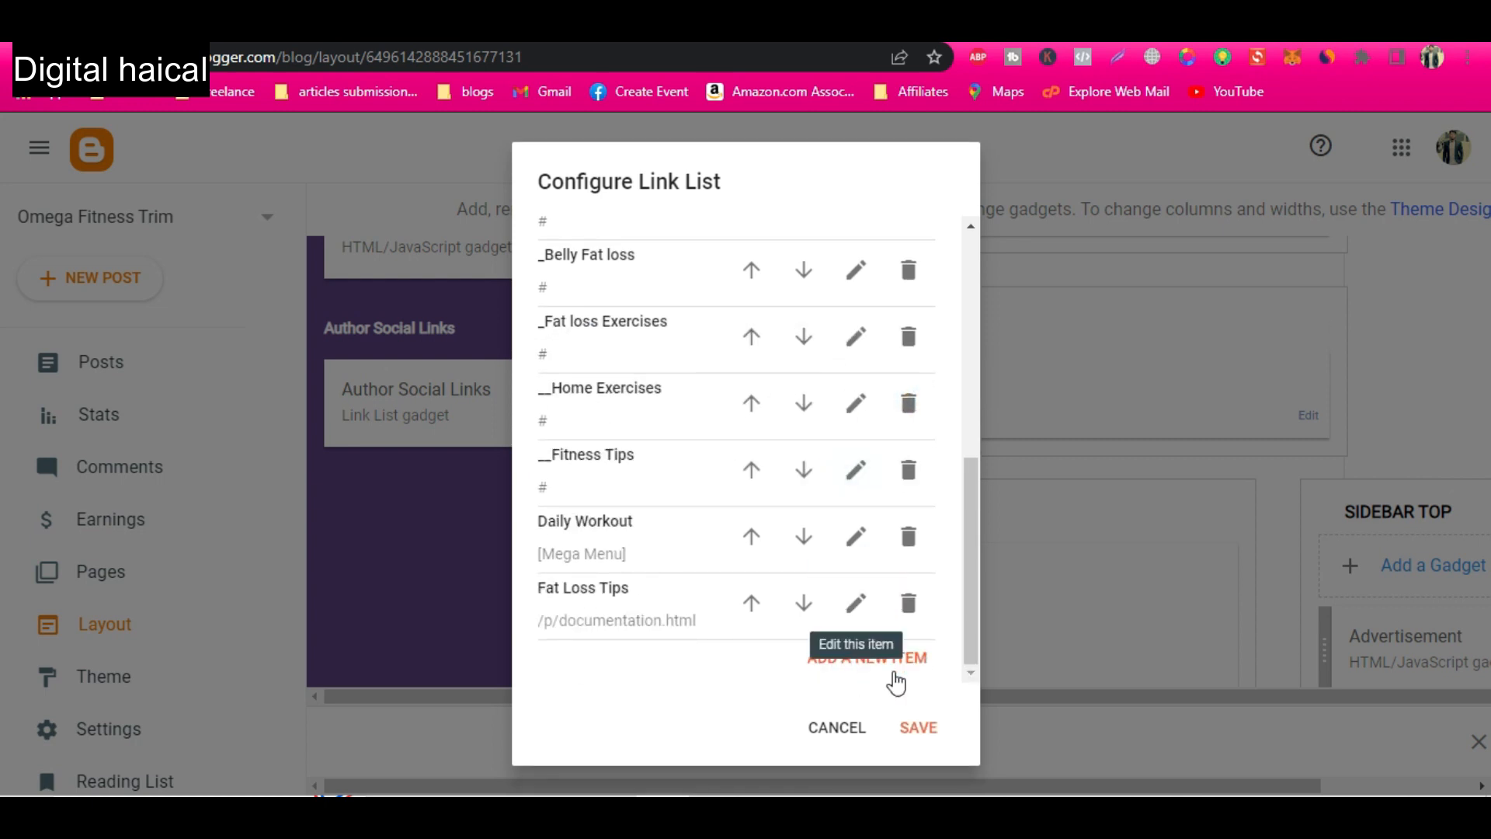
click(920, 729)
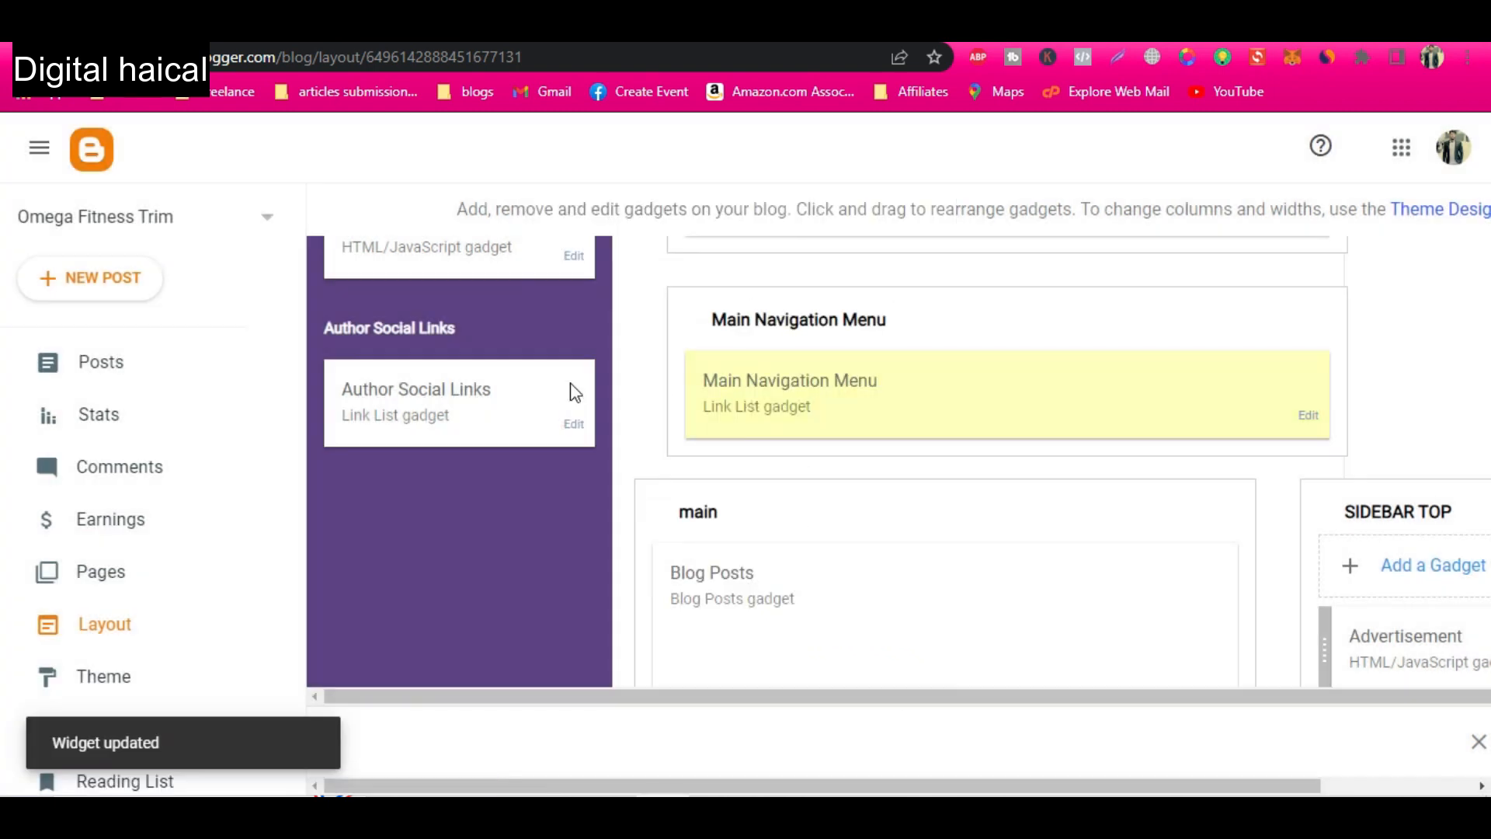
scroll(839, 592, down, 1)
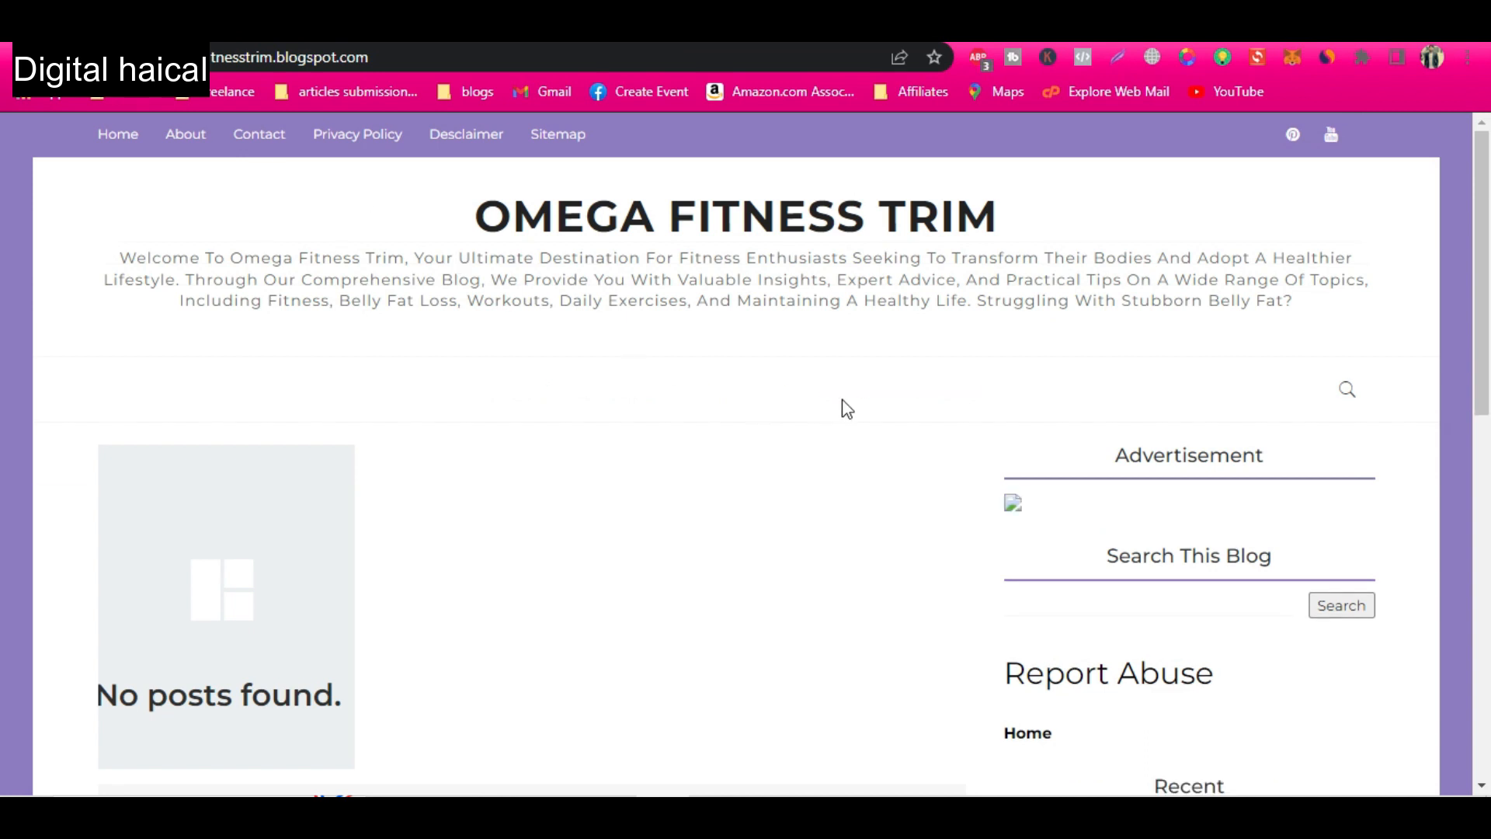
Check the renamed Fitness Guide submenus and the other main menu entries on the live blog, and return to the layout.
mouse_move(641, 400)
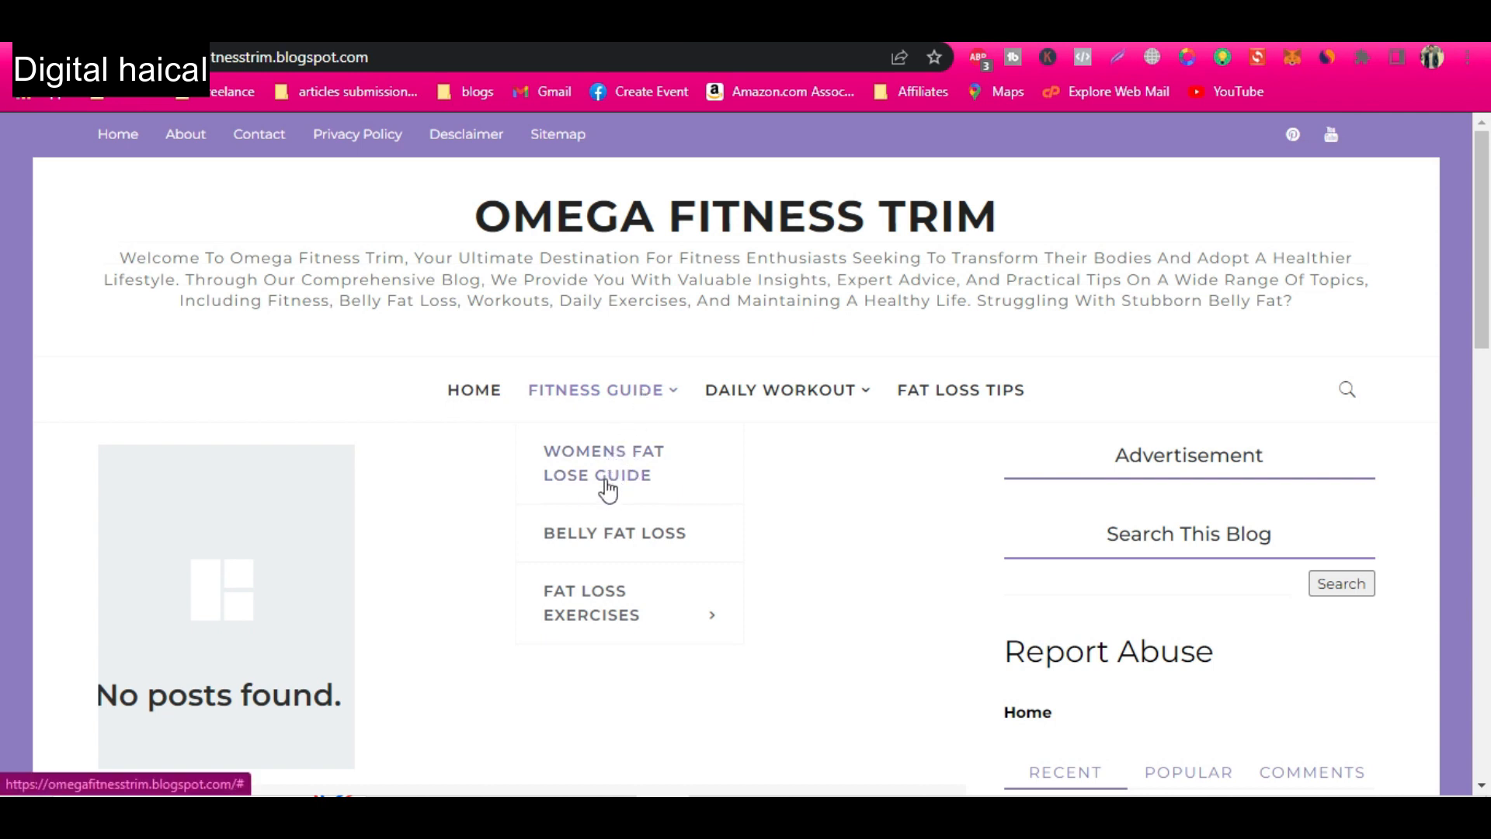
mouse_move(617, 613)
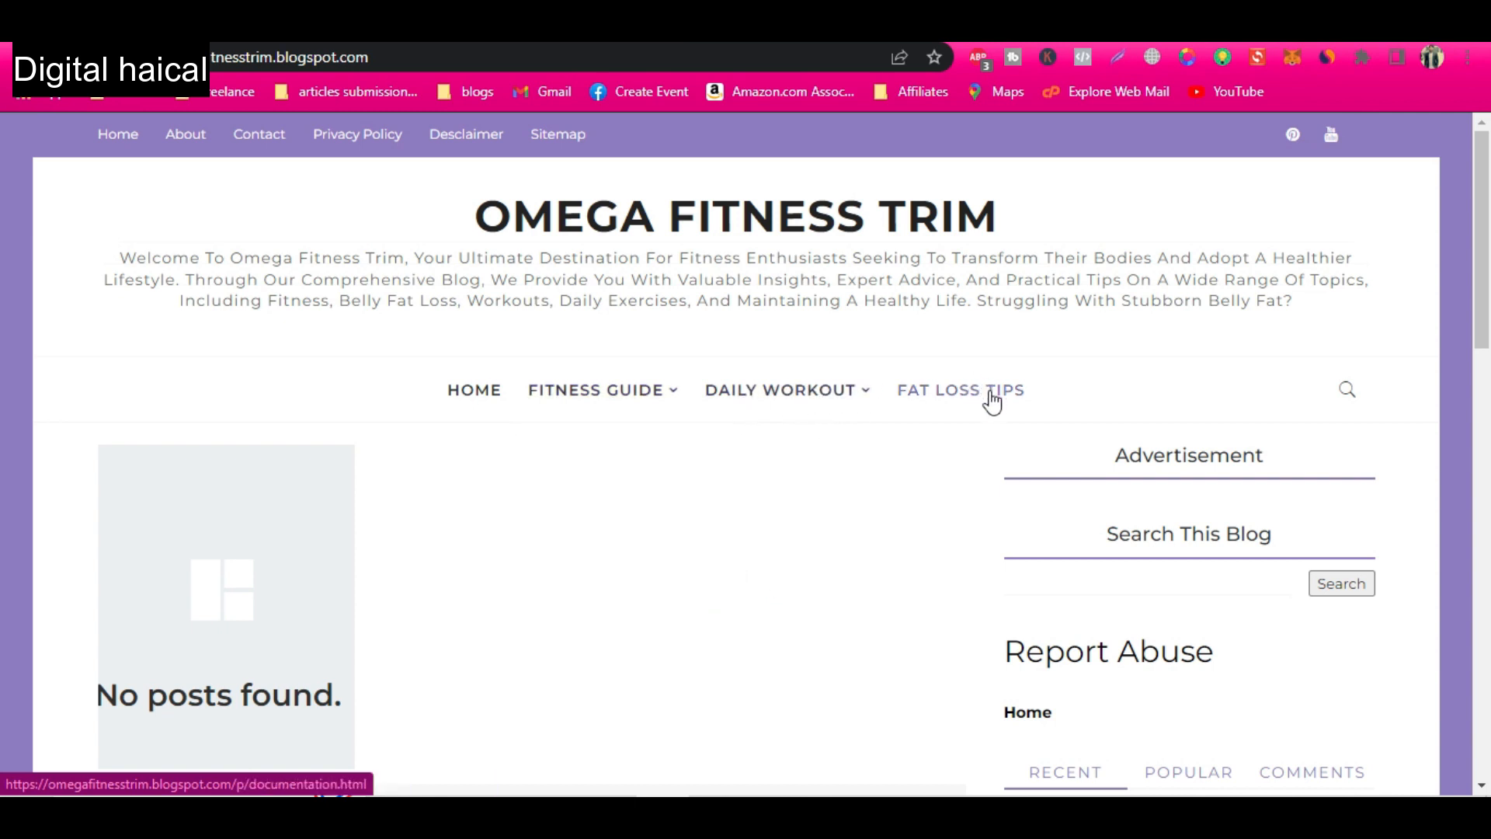
scroll(824, 487, down, 2)
mouse_move(592, 233)
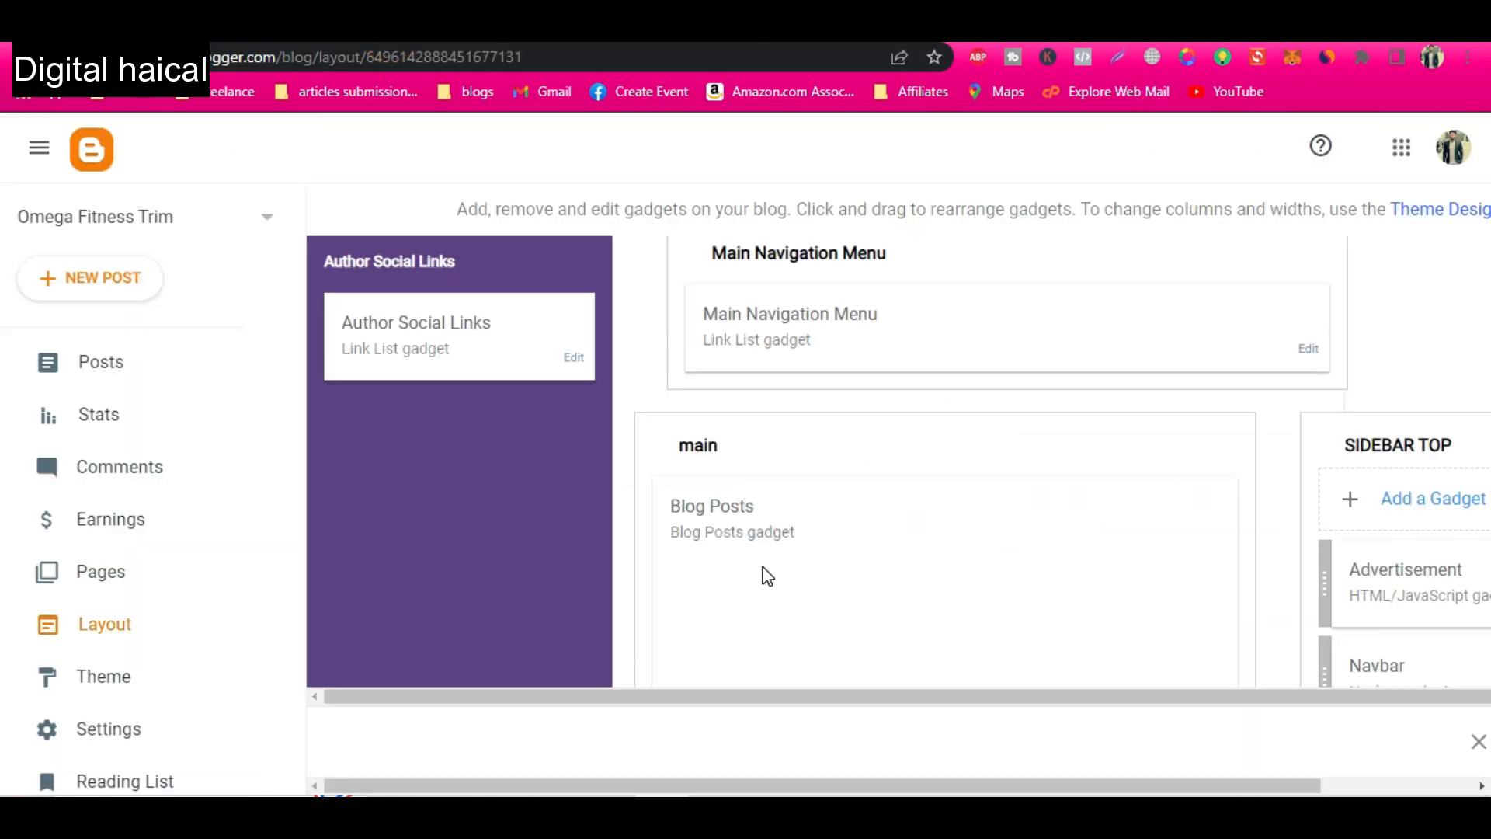
scroll(768, 576, down, 5)
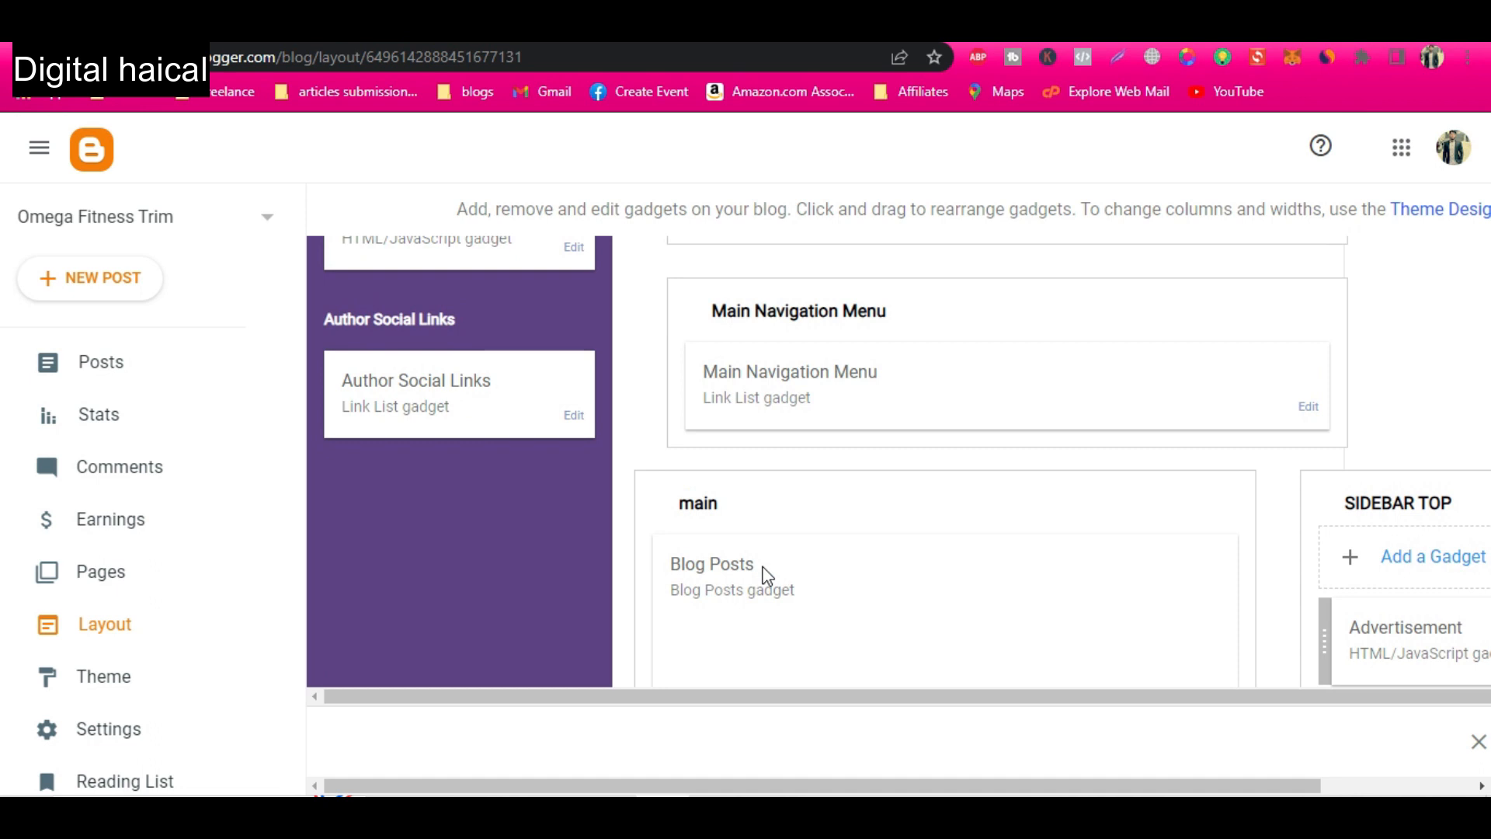
scroll(768, 576, up, 5)
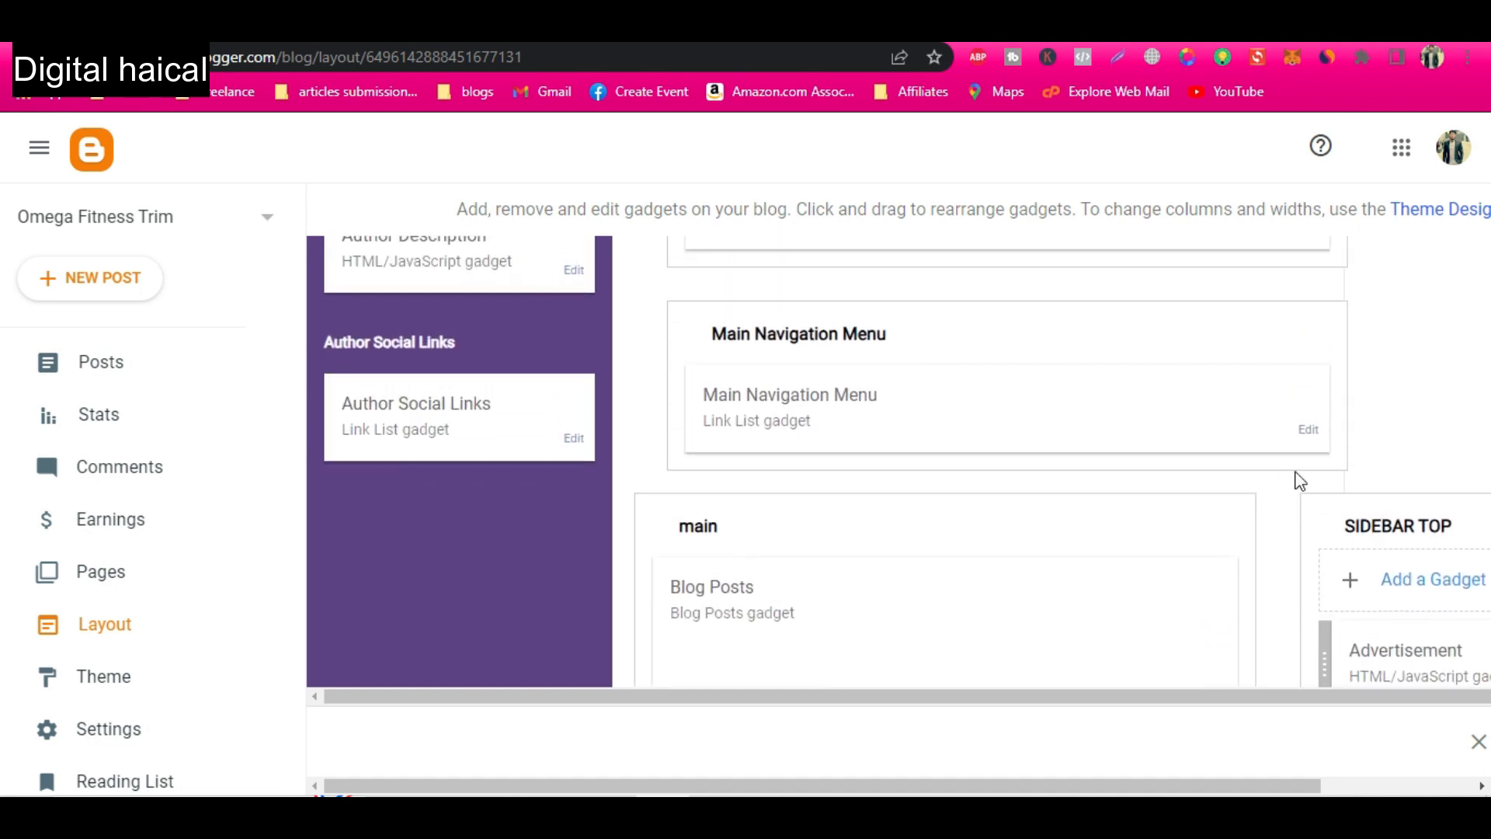
Review the links in the Main Navigation Menu gadget and close it without saving.
click(1307, 430)
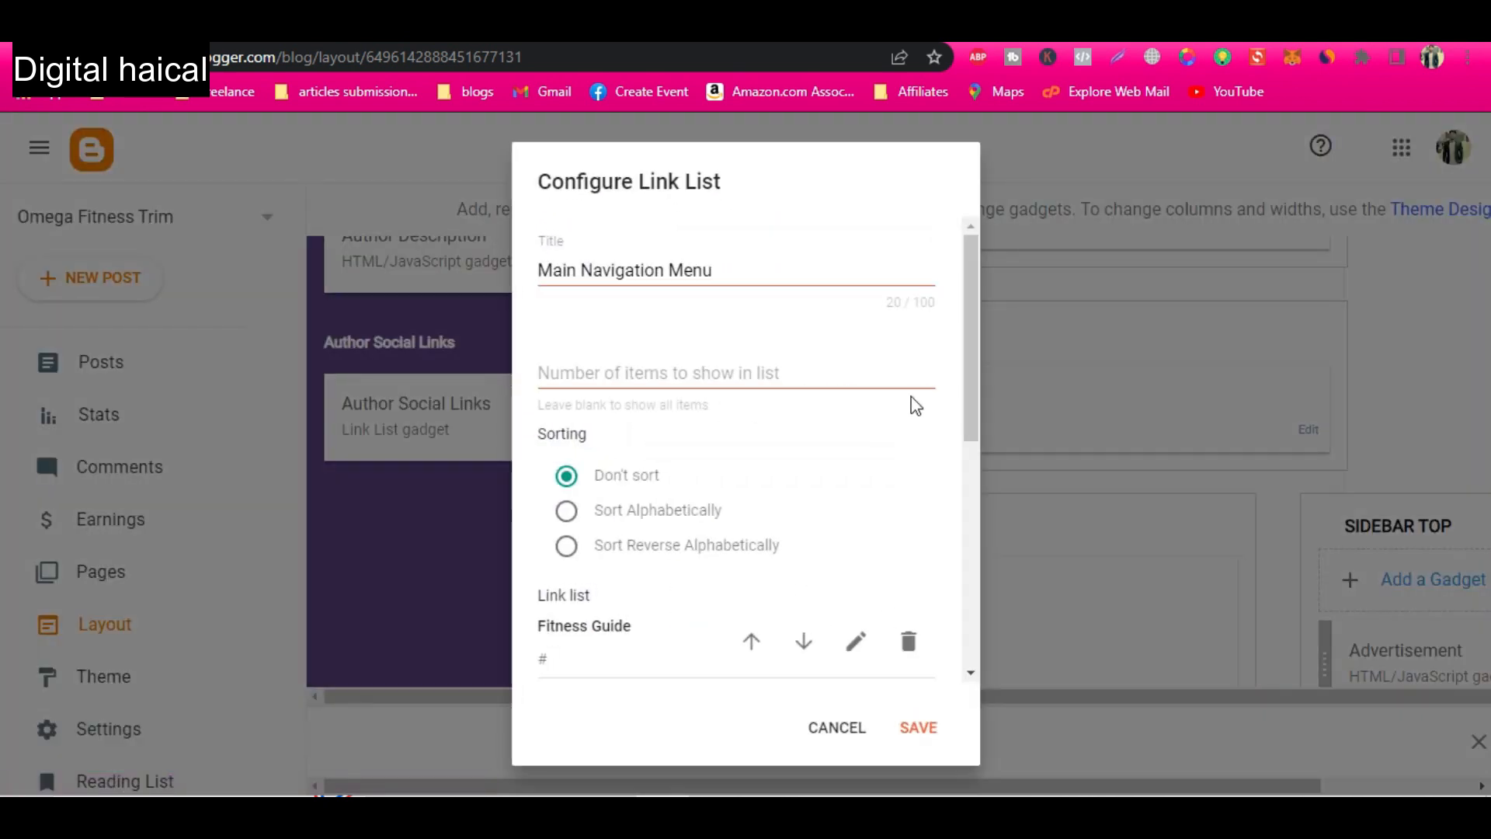
scroll(599, 591, down, 3)
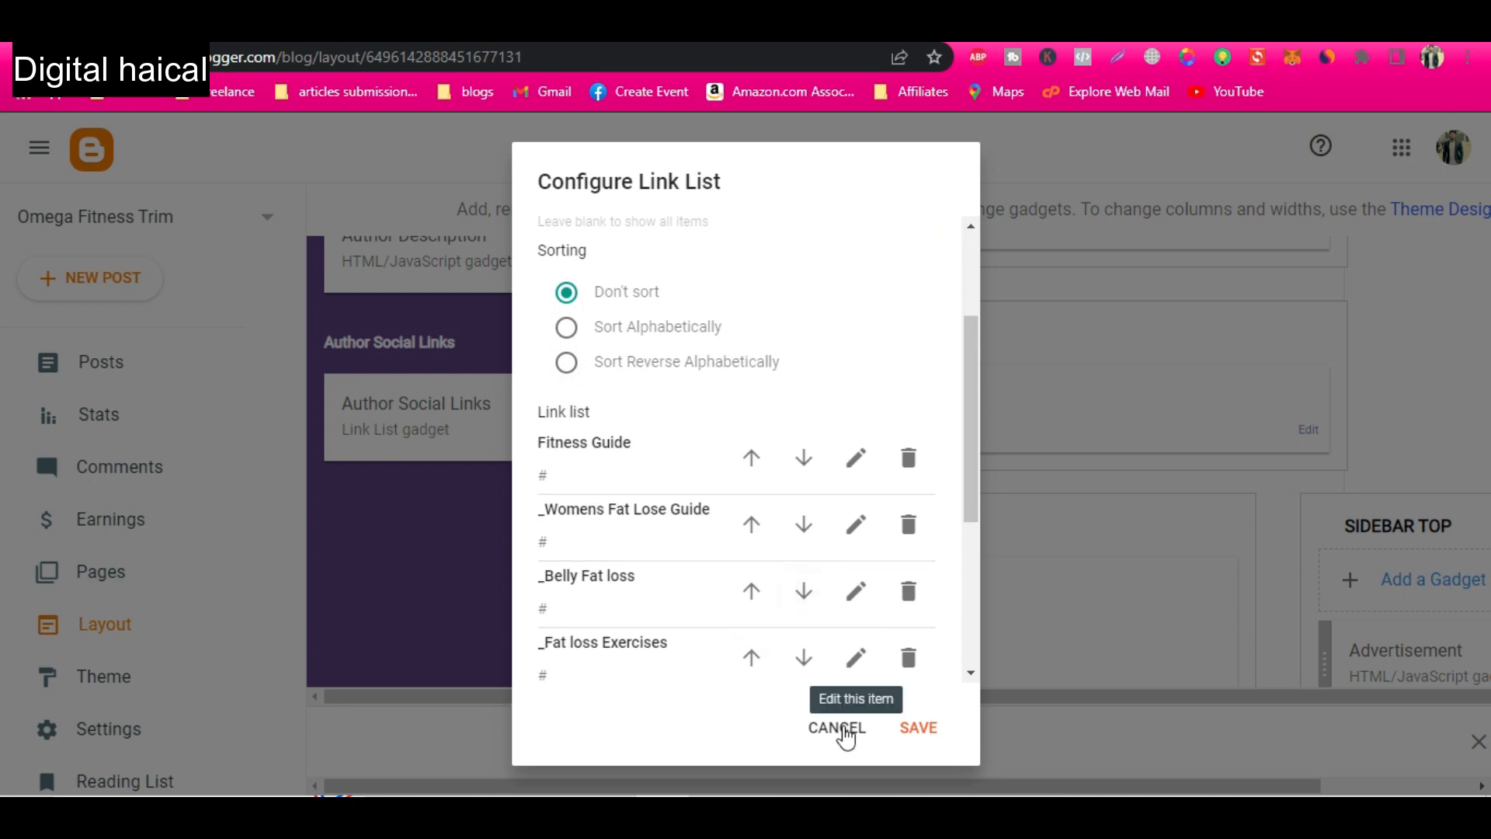
click(839, 730)
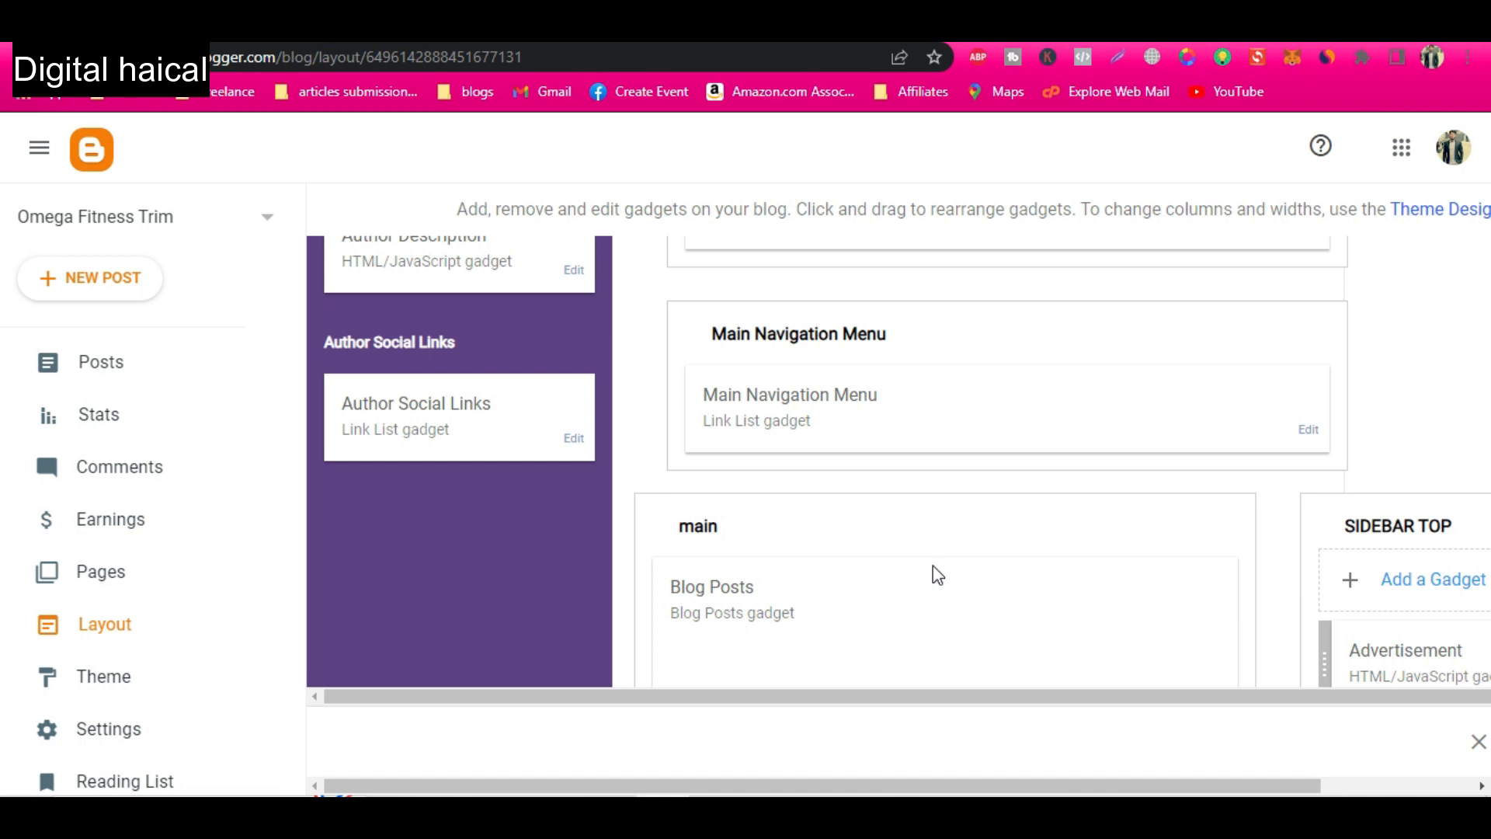
Remove the Navbar gadget from the Sidebar Top section.
scroll(940, 578, down, 3)
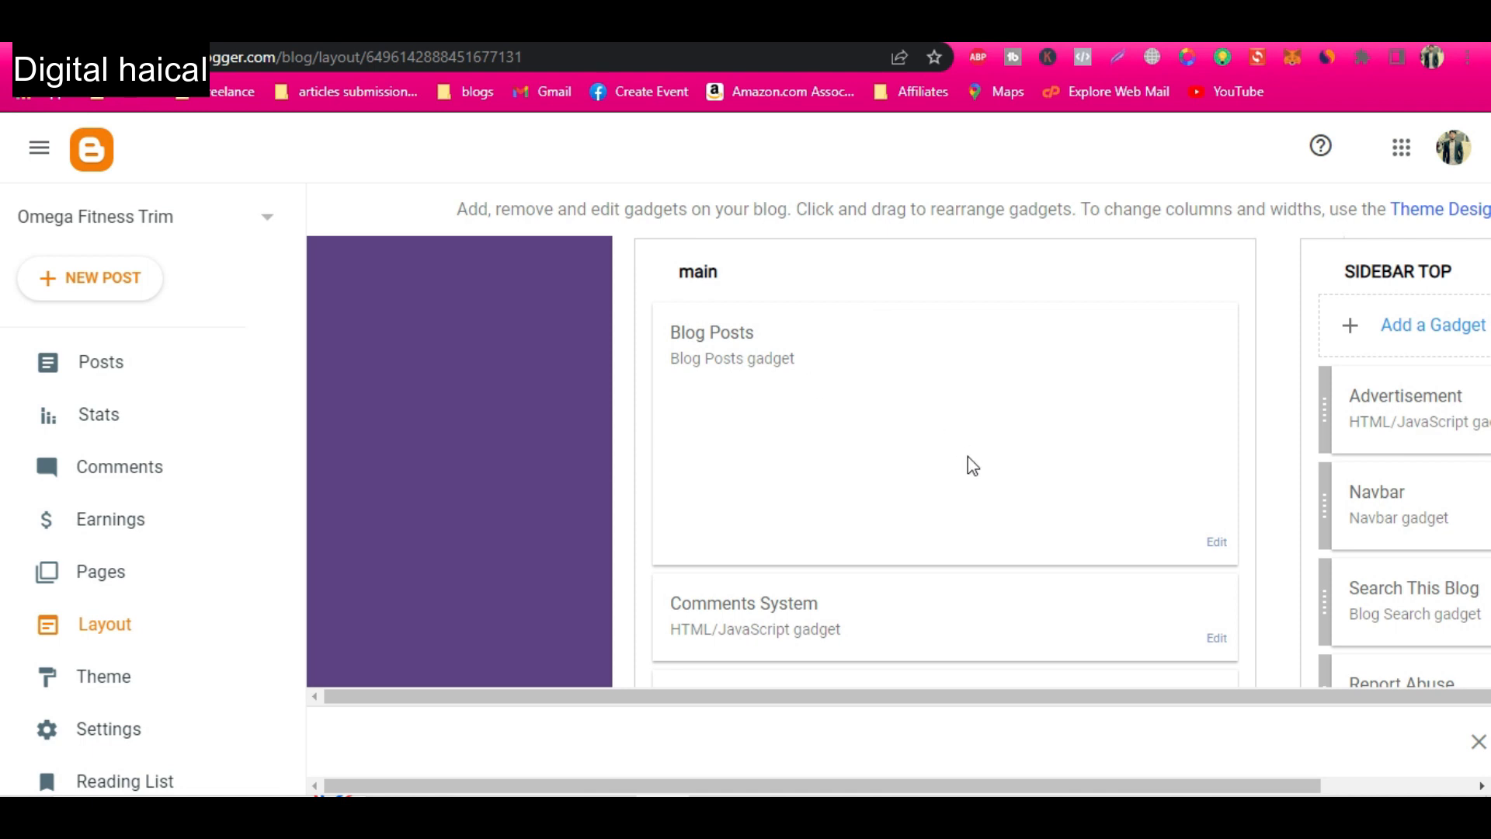
scroll(973, 466, down, 1)
scroll(972, 466, right, 1)
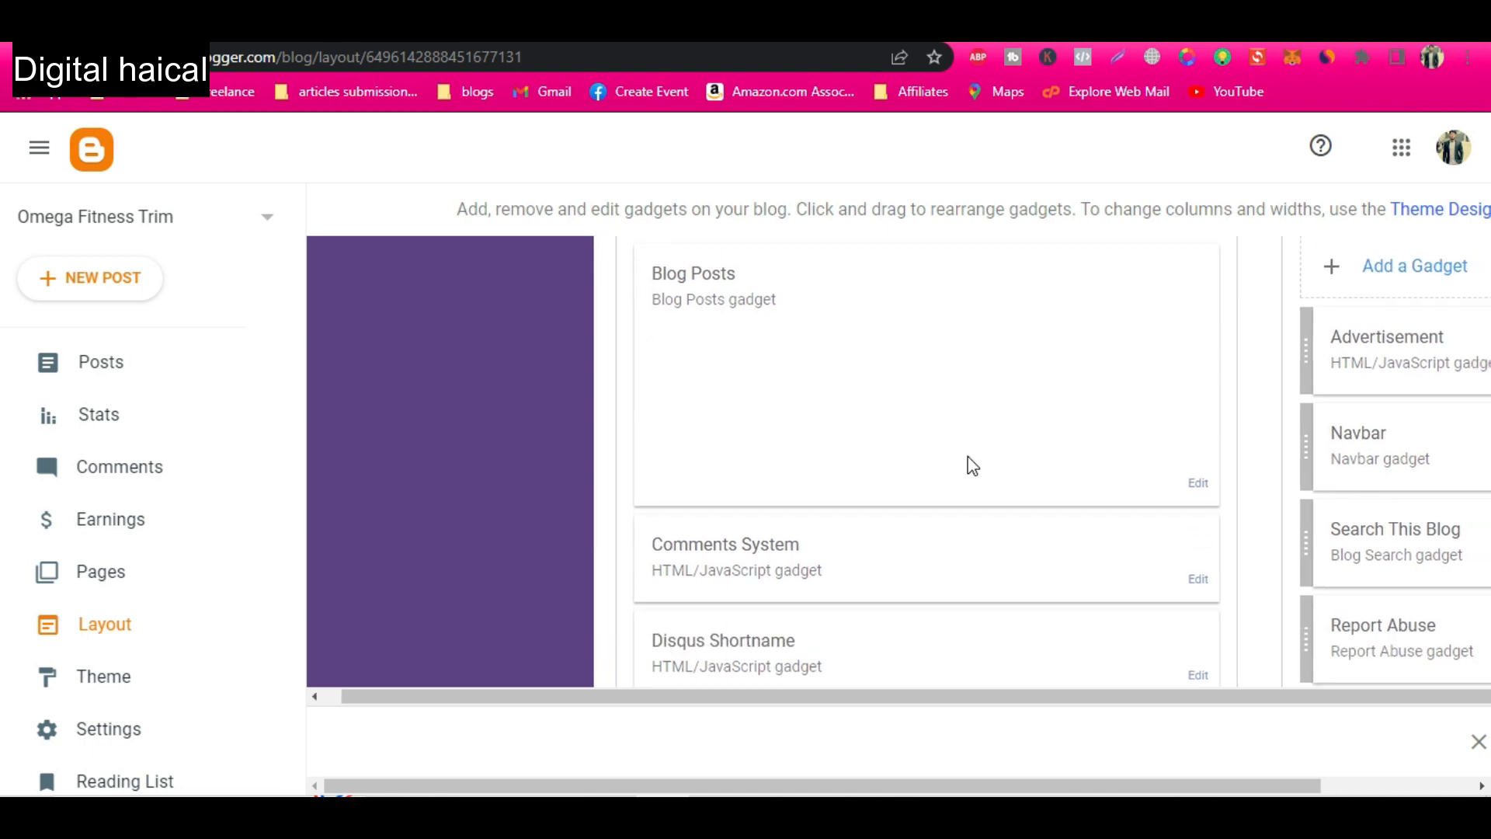
scroll(973, 466, right, 1)
scroll(1143, 529, right, 2)
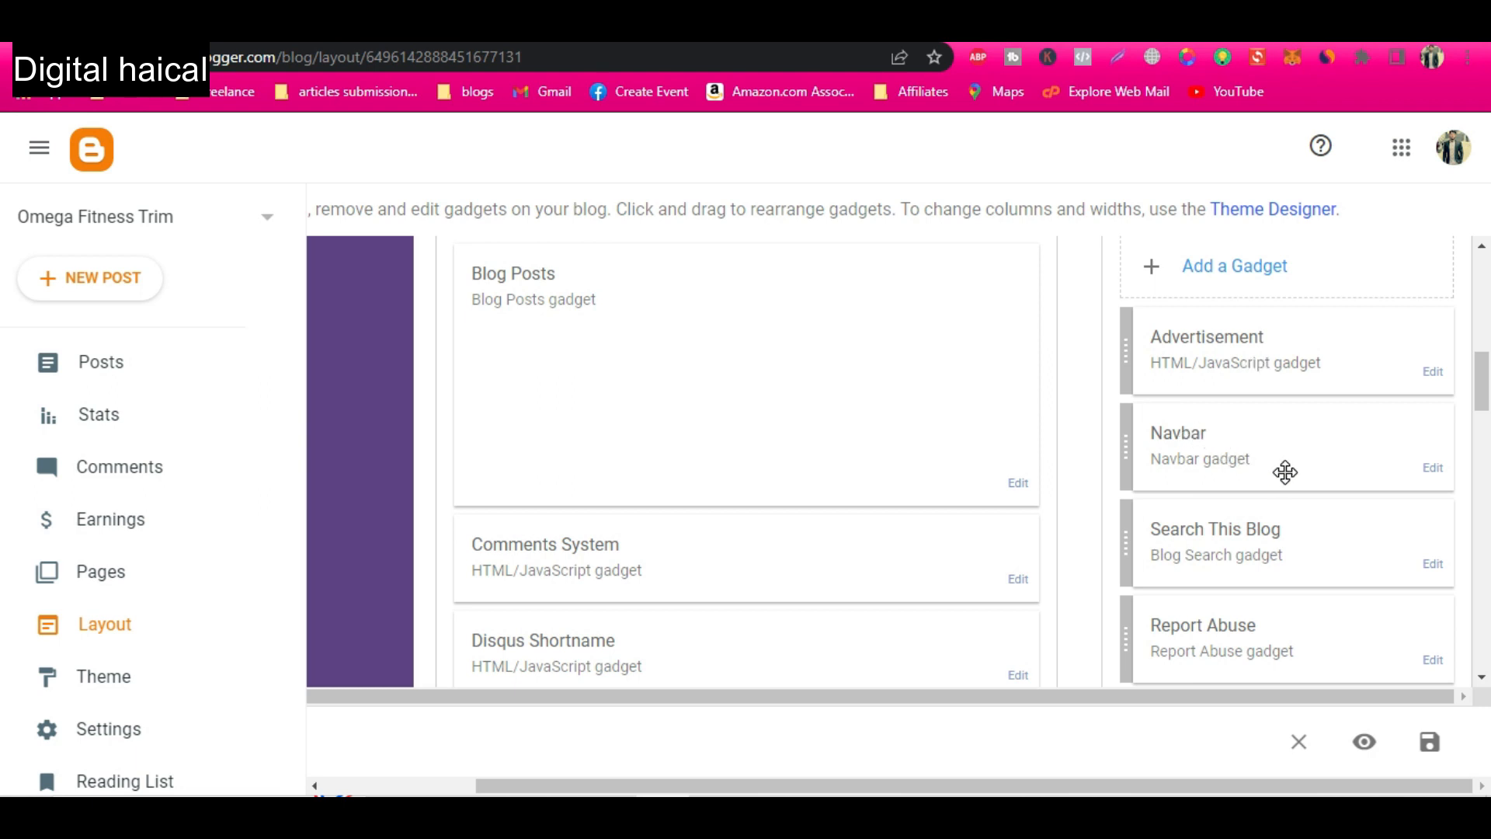
click(1434, 469)
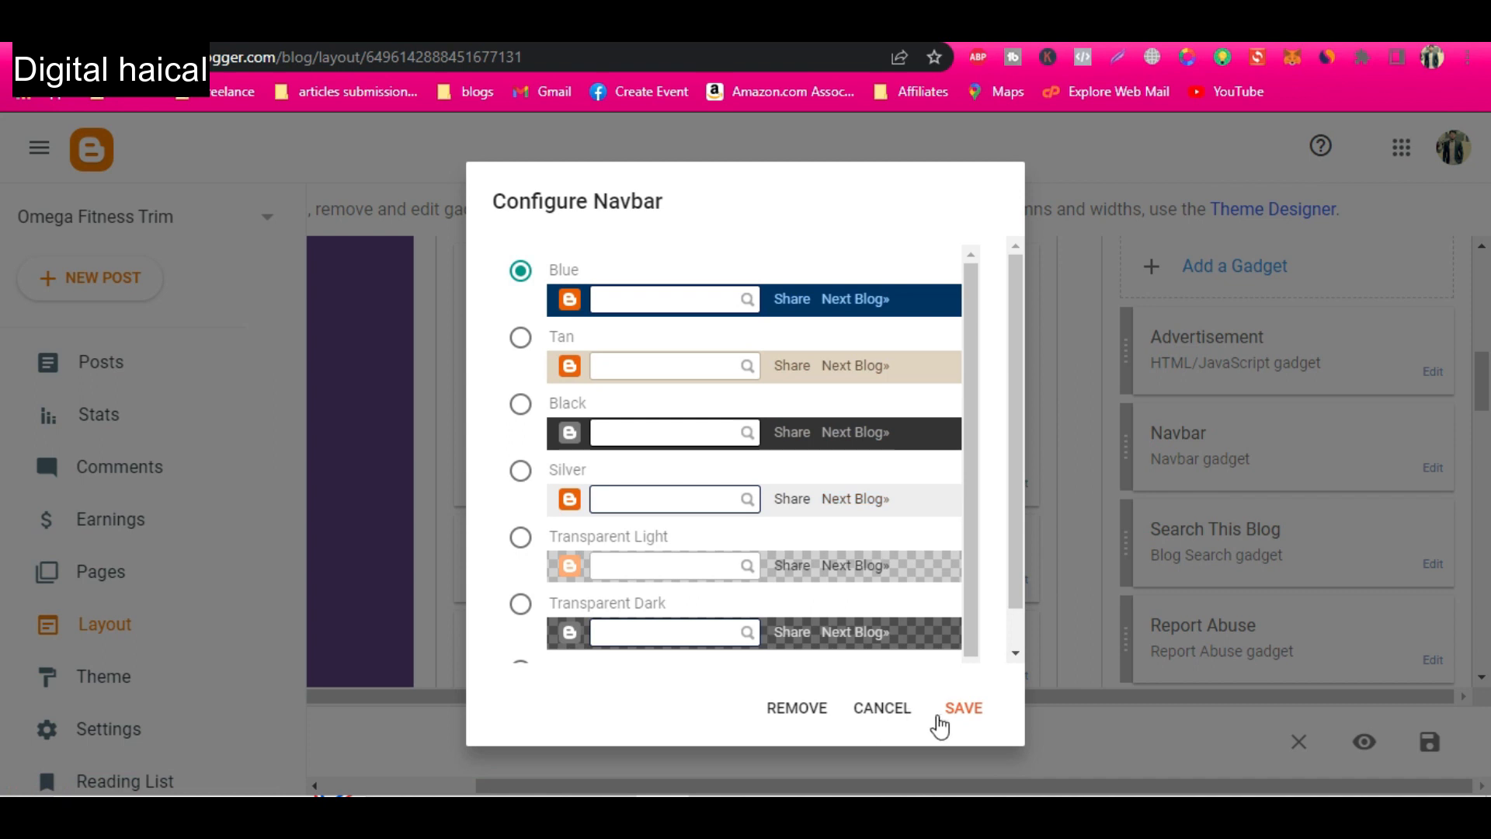
click(797, 708)
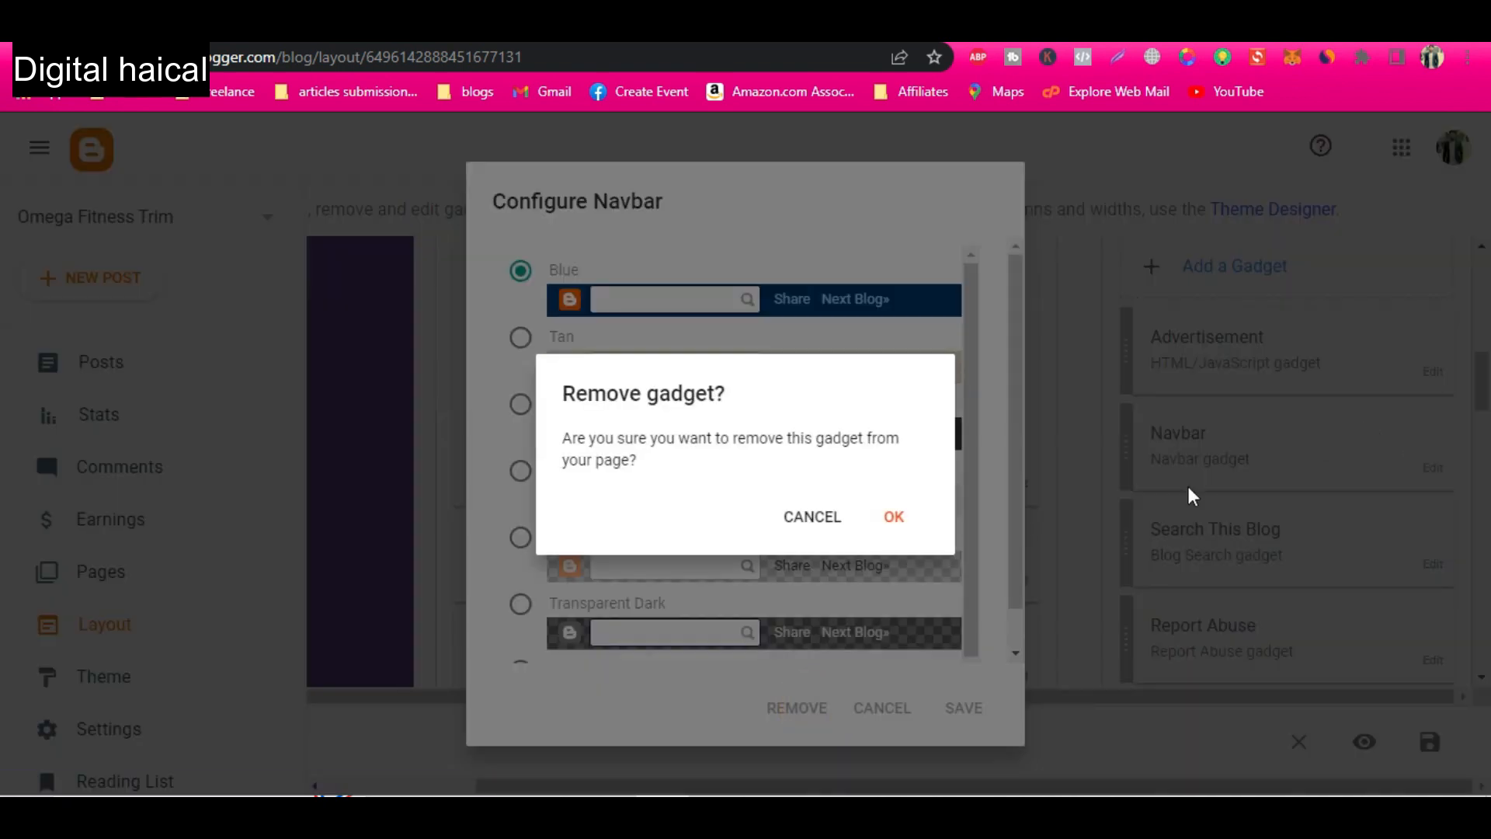
click(892, 513)
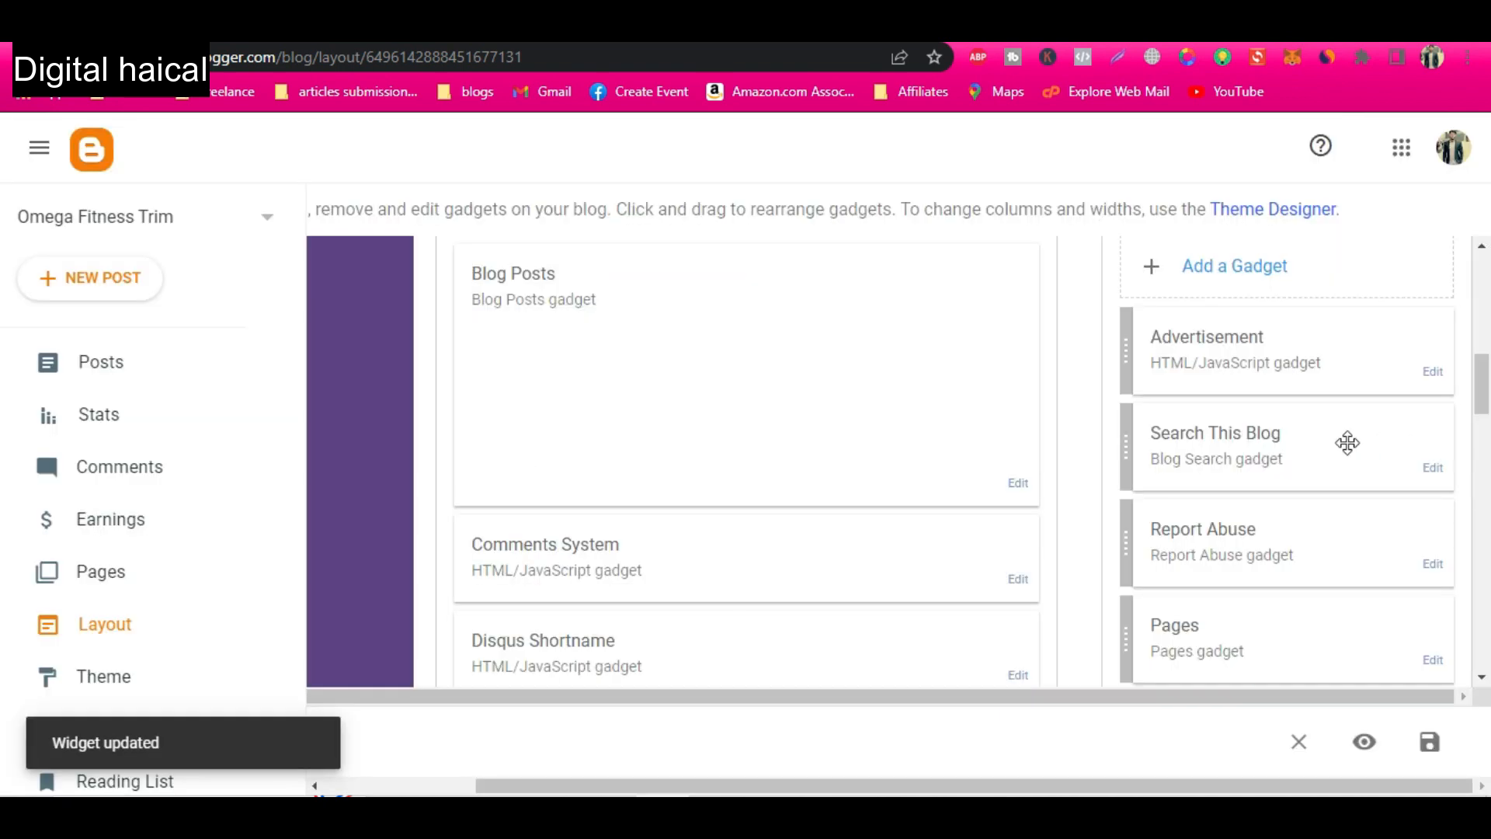
Remove the Report Abuse gadget from the Sidebar Top section.
click(1430, 567)
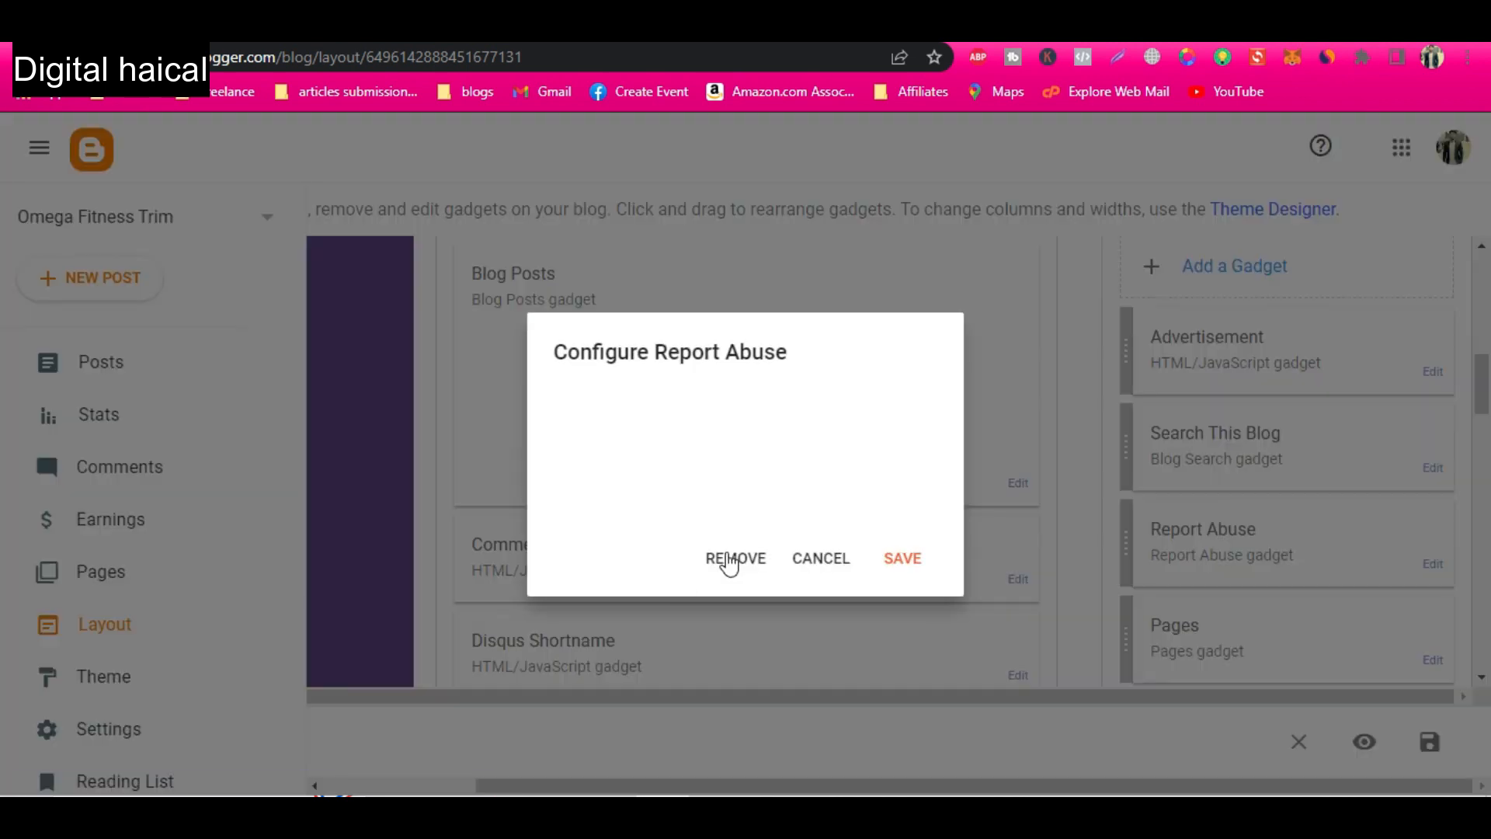
click(731, 560)
click(894, 517)
Retitle the "Travel everywhere!" gadget in the Sidebar Bottom section as "Lose Fat Fast Tips" and save it.
scroll(1346, 553, down, 2)
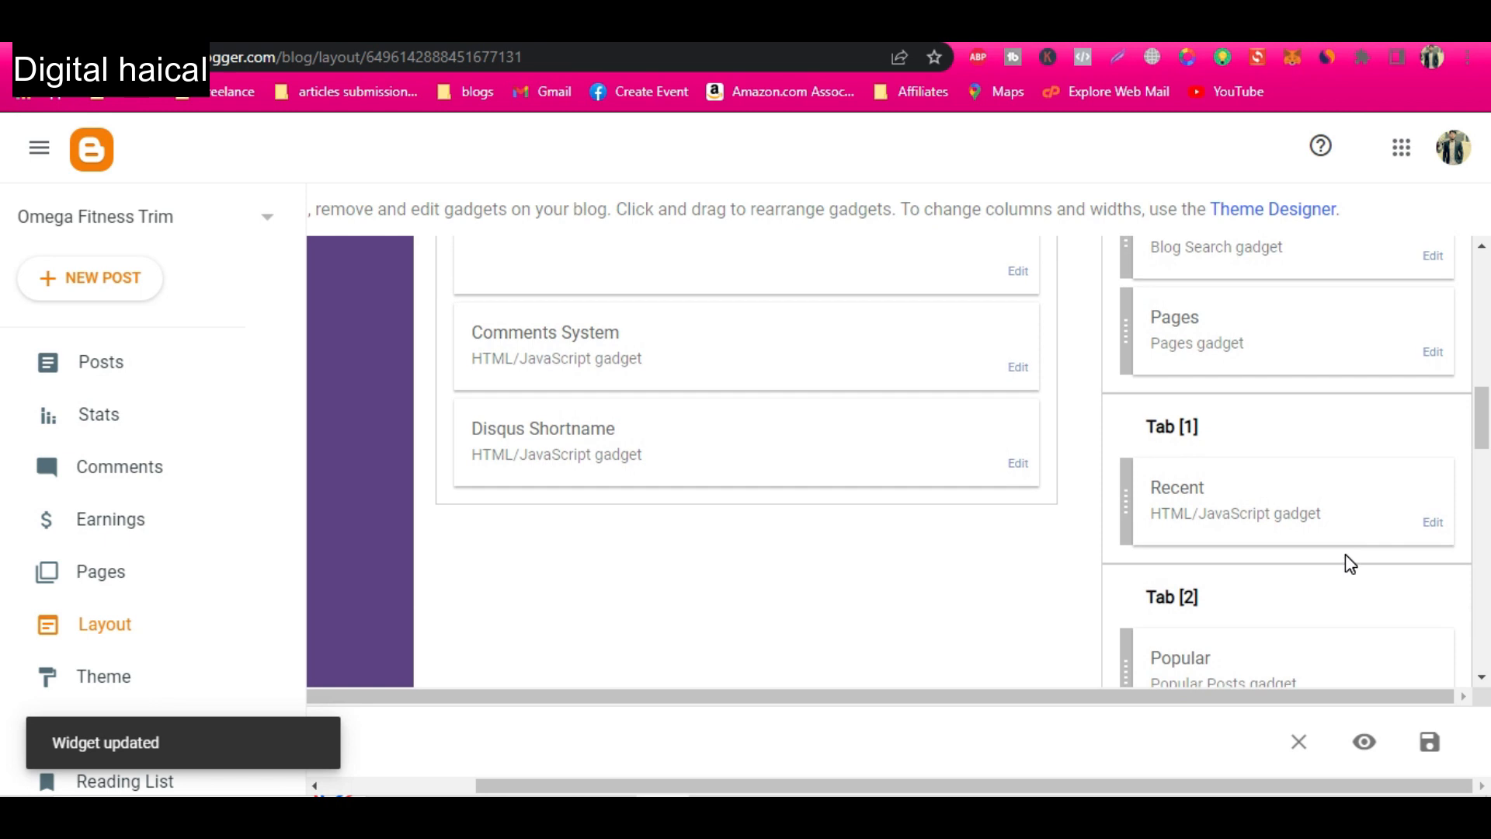
scroll(1319, 526, down, 2)
scroll(1319, 525, down, 1)
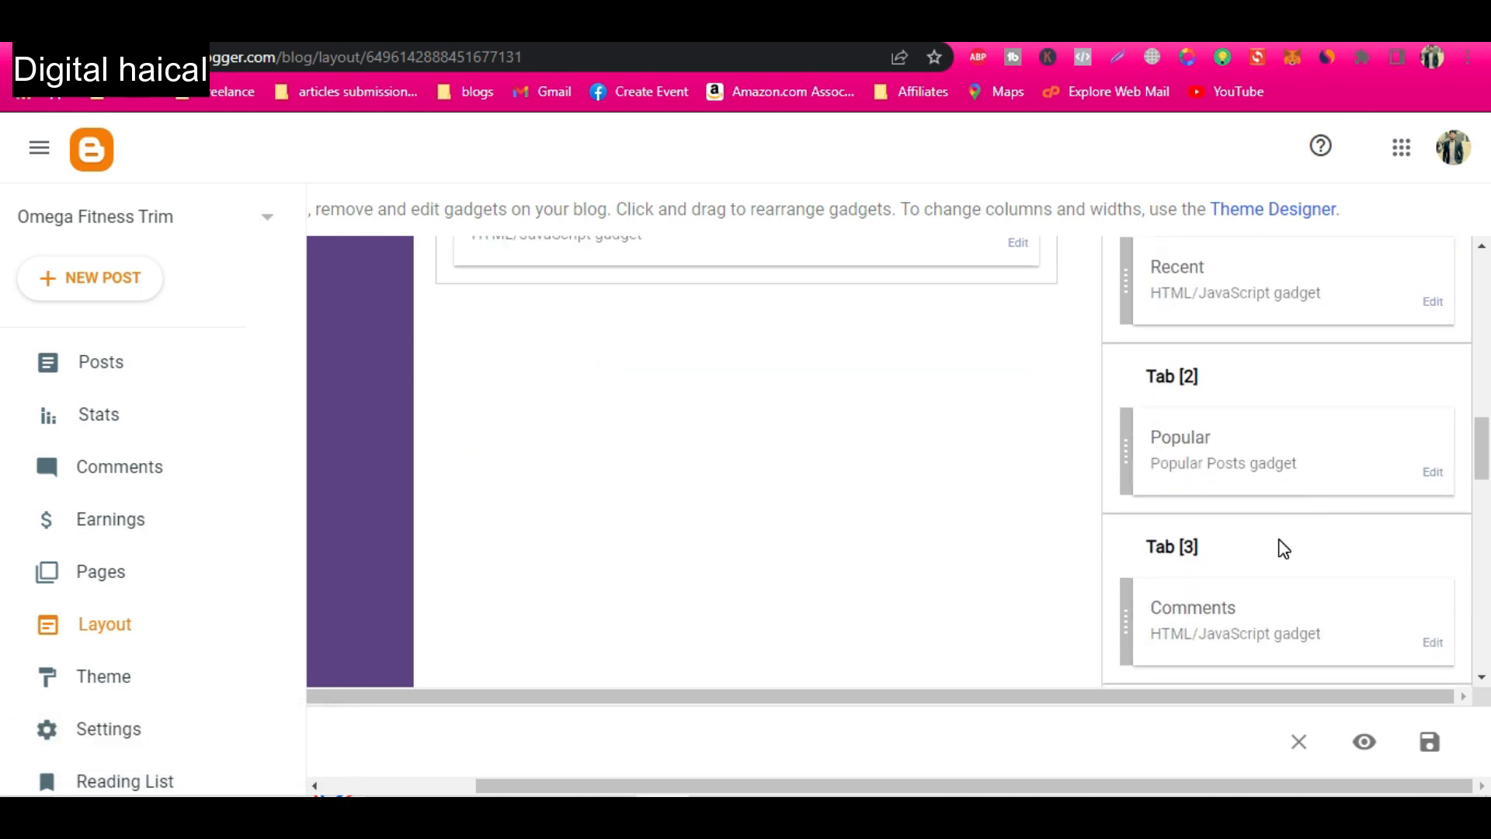
scroll(1283, 546, down, 2)
scroll(1283, 546, down, 3)
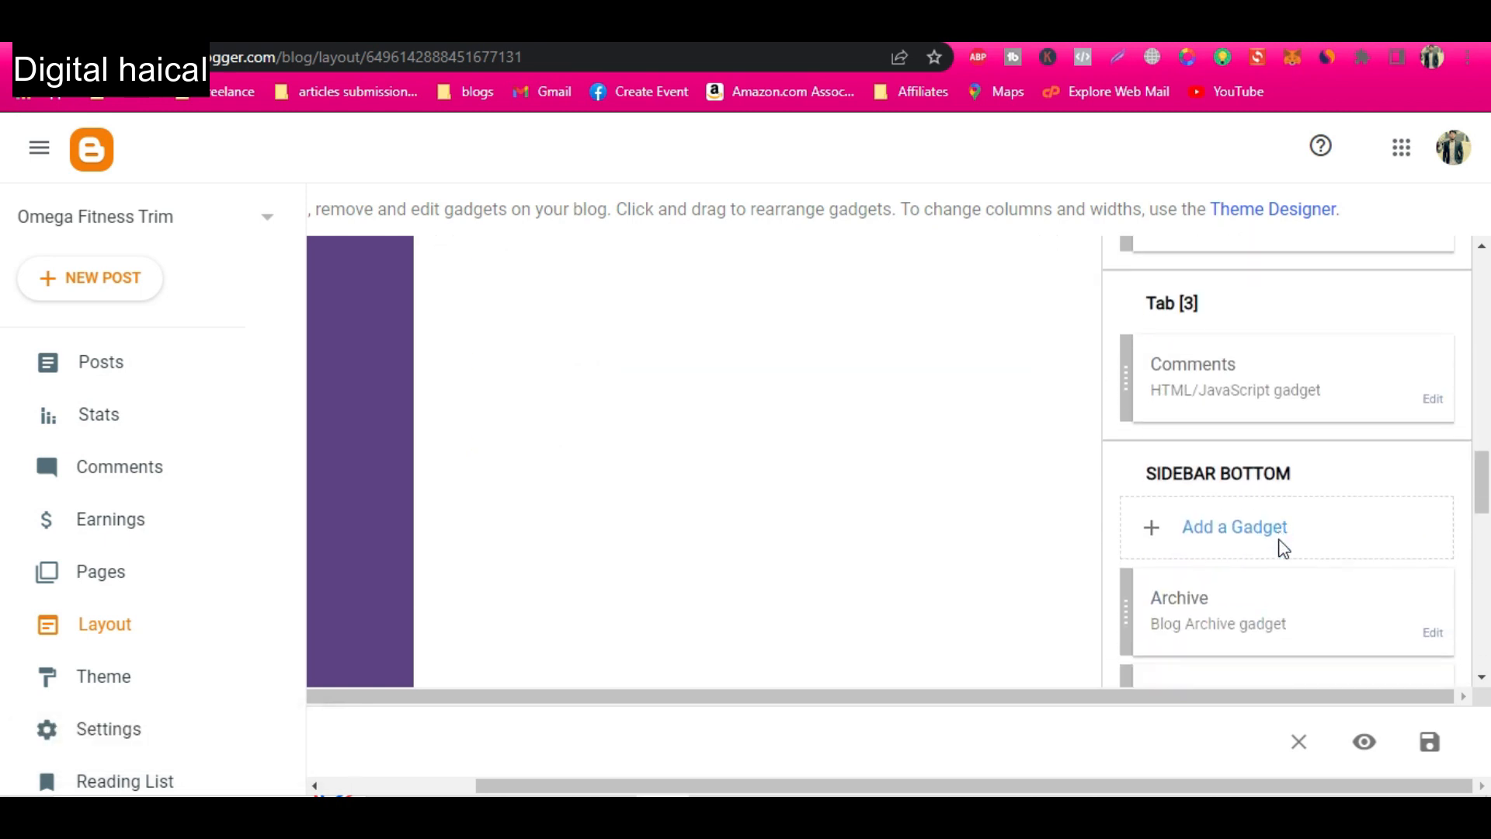
scroll(1283, 548, down, 3)
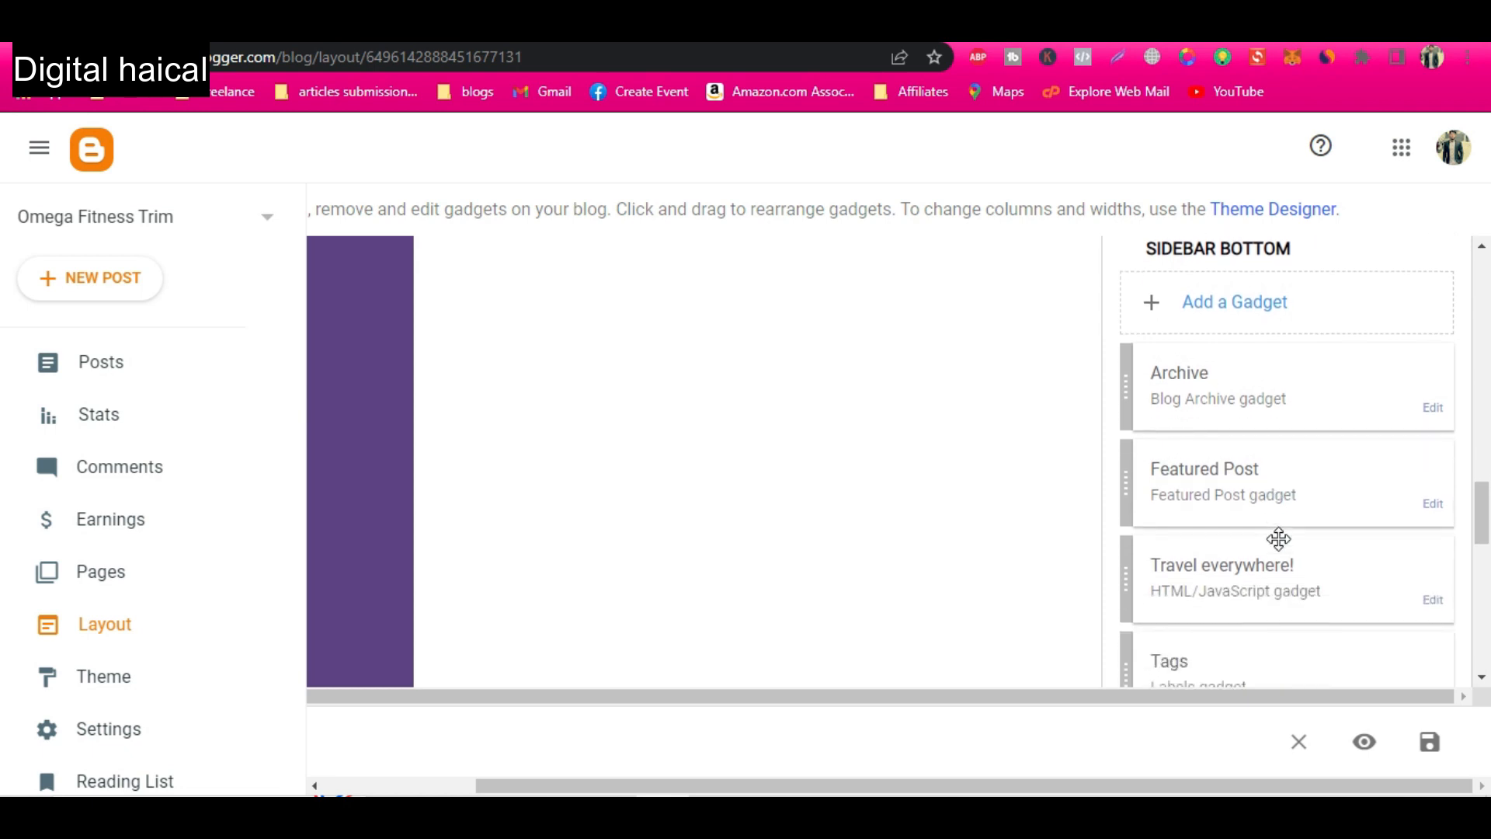
scroll(1288, 592, down, 2)
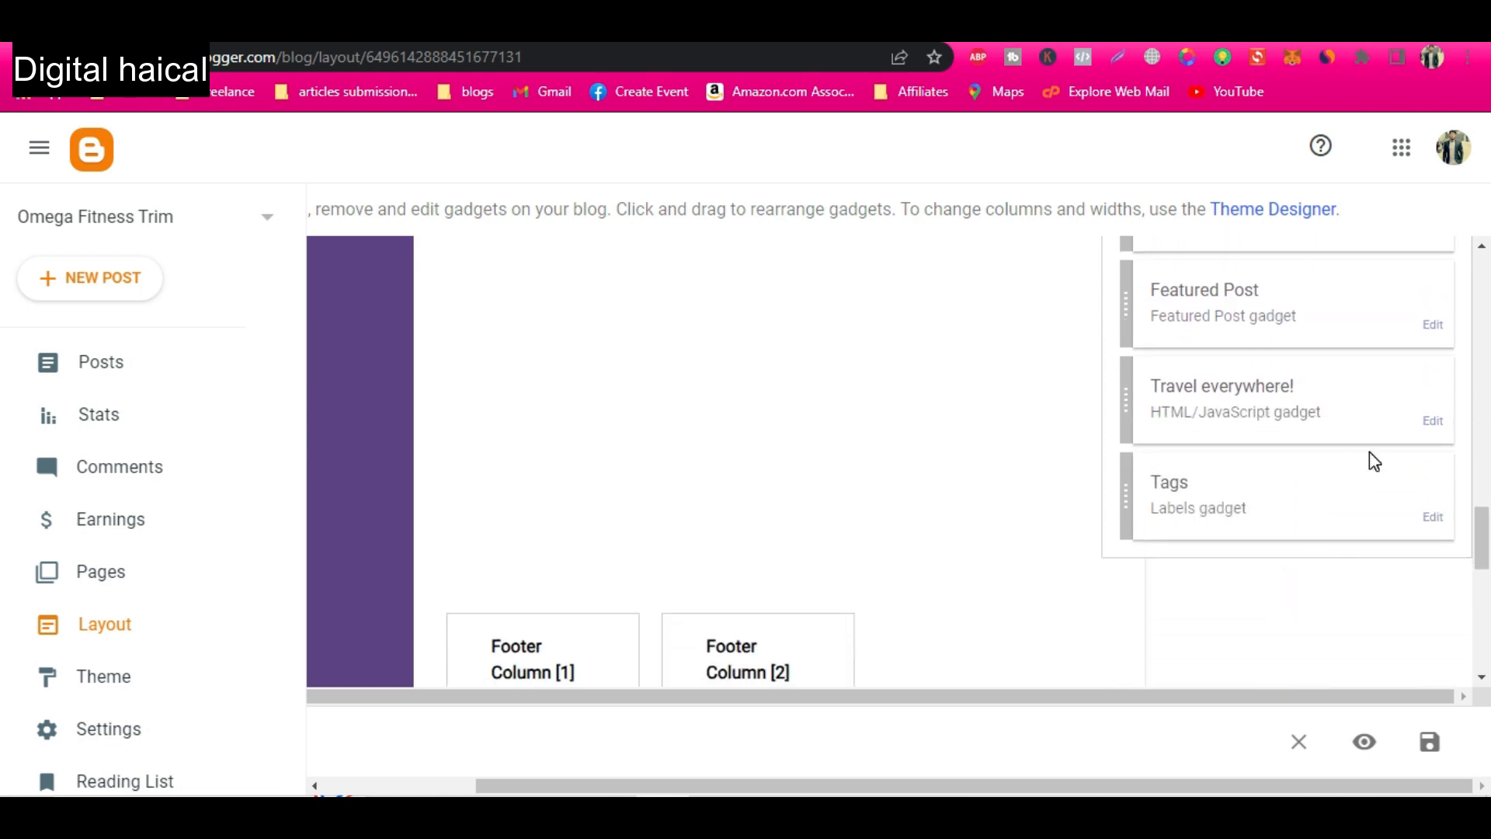
click(1432, 423)
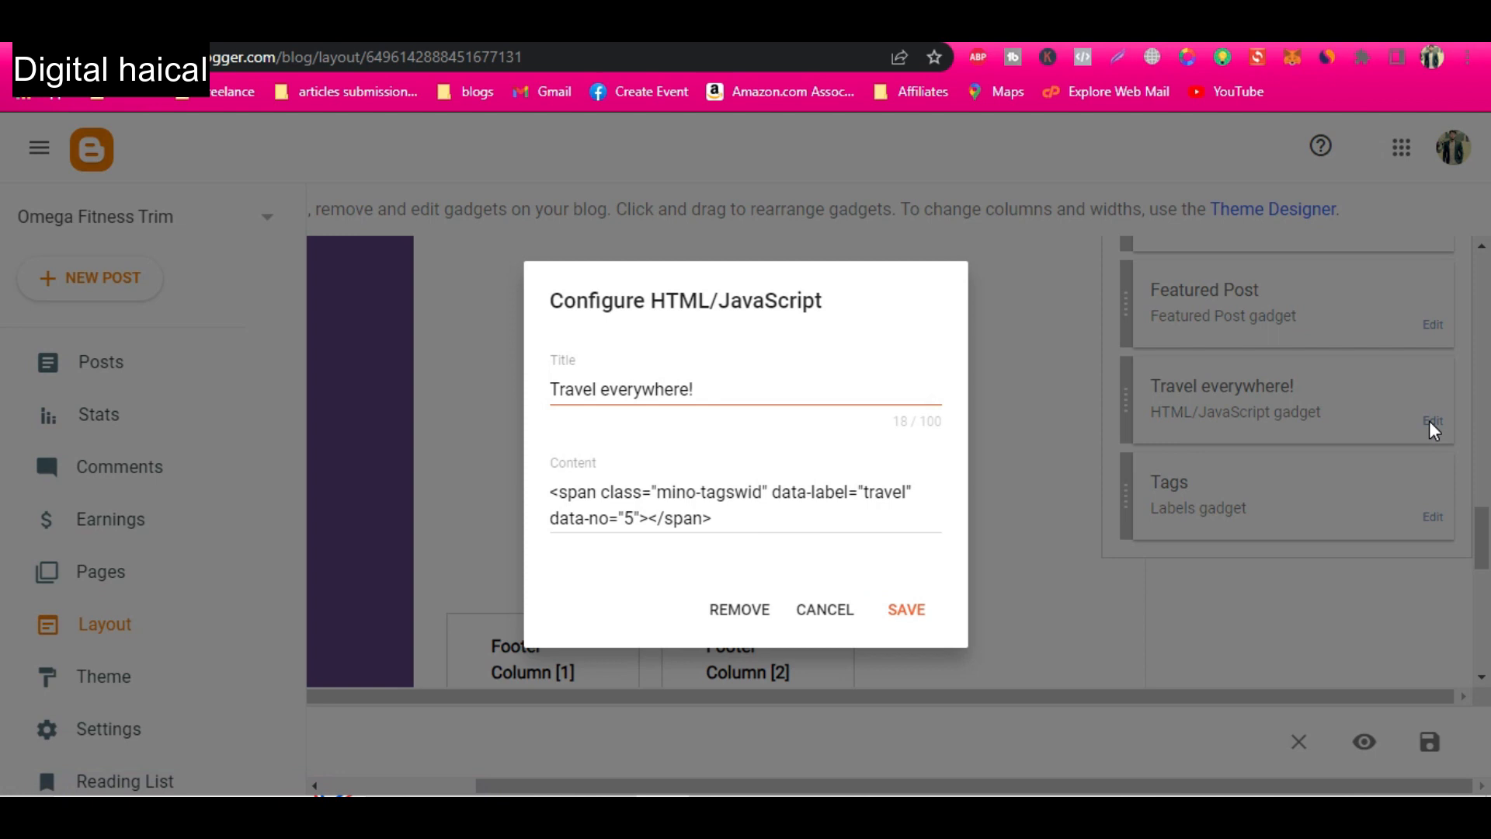
drag(721, 383, 534, 401)
text(Lose)
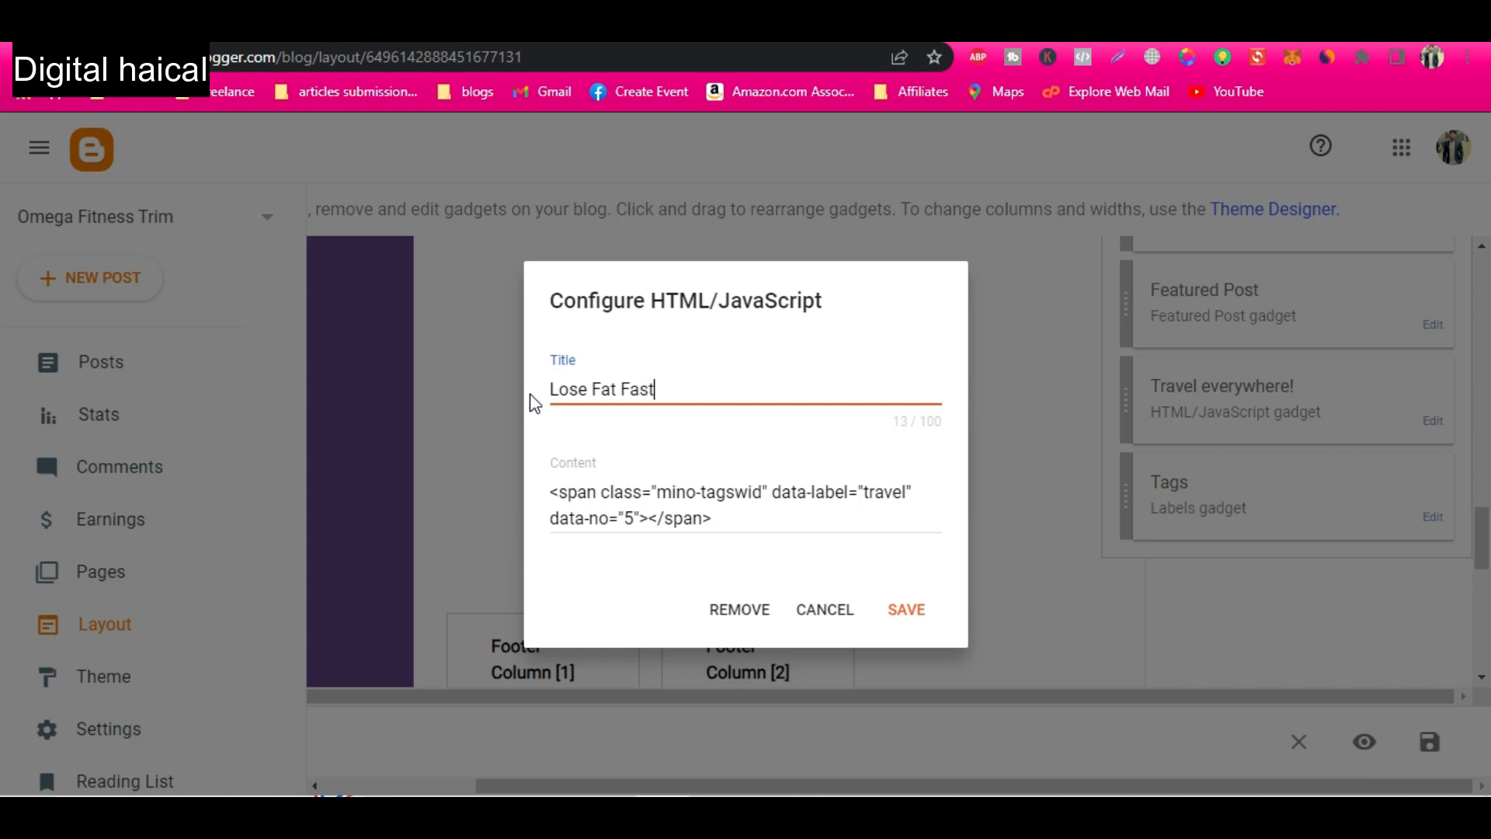
text(Fat Fast Tips)
key(Return)
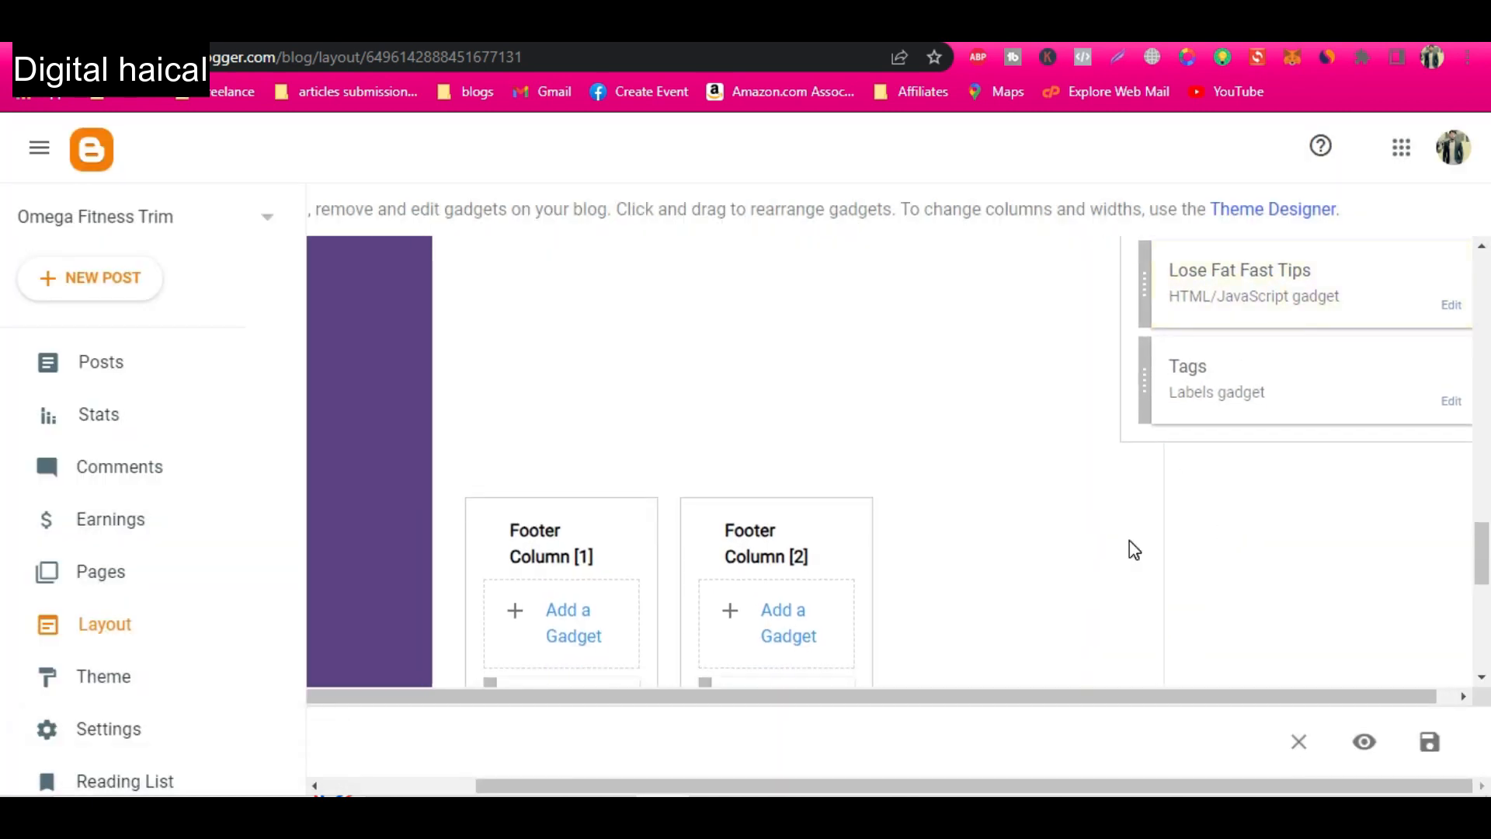
Retitle the "Keep Traveling" gadget in Footer Column [2] as "Fat Loss Tips" and save it.
scroll(1129, 549, down, 2)
scroll(1135, 550, down, 2)
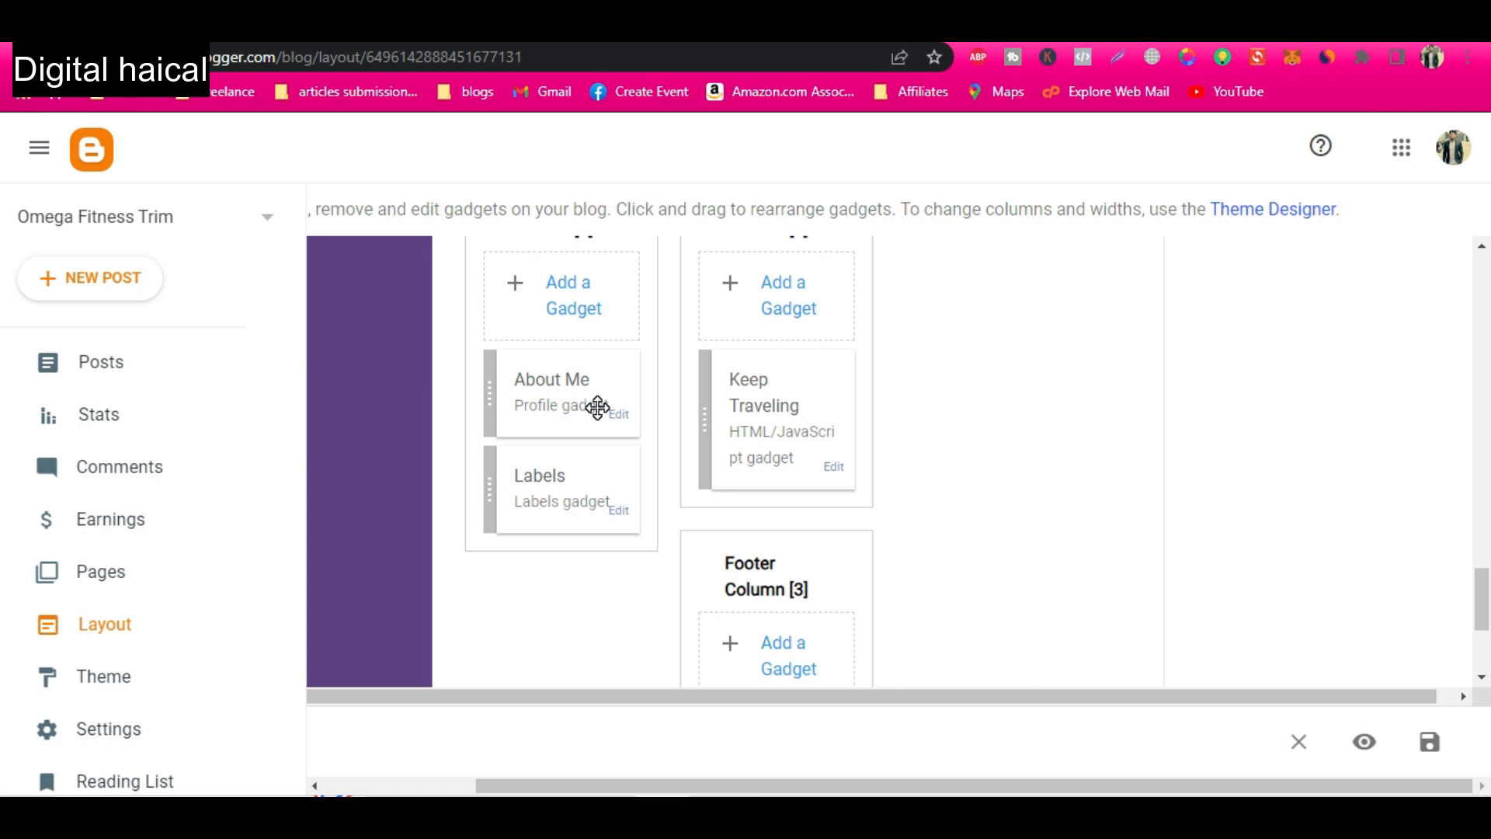
click(835, 468)
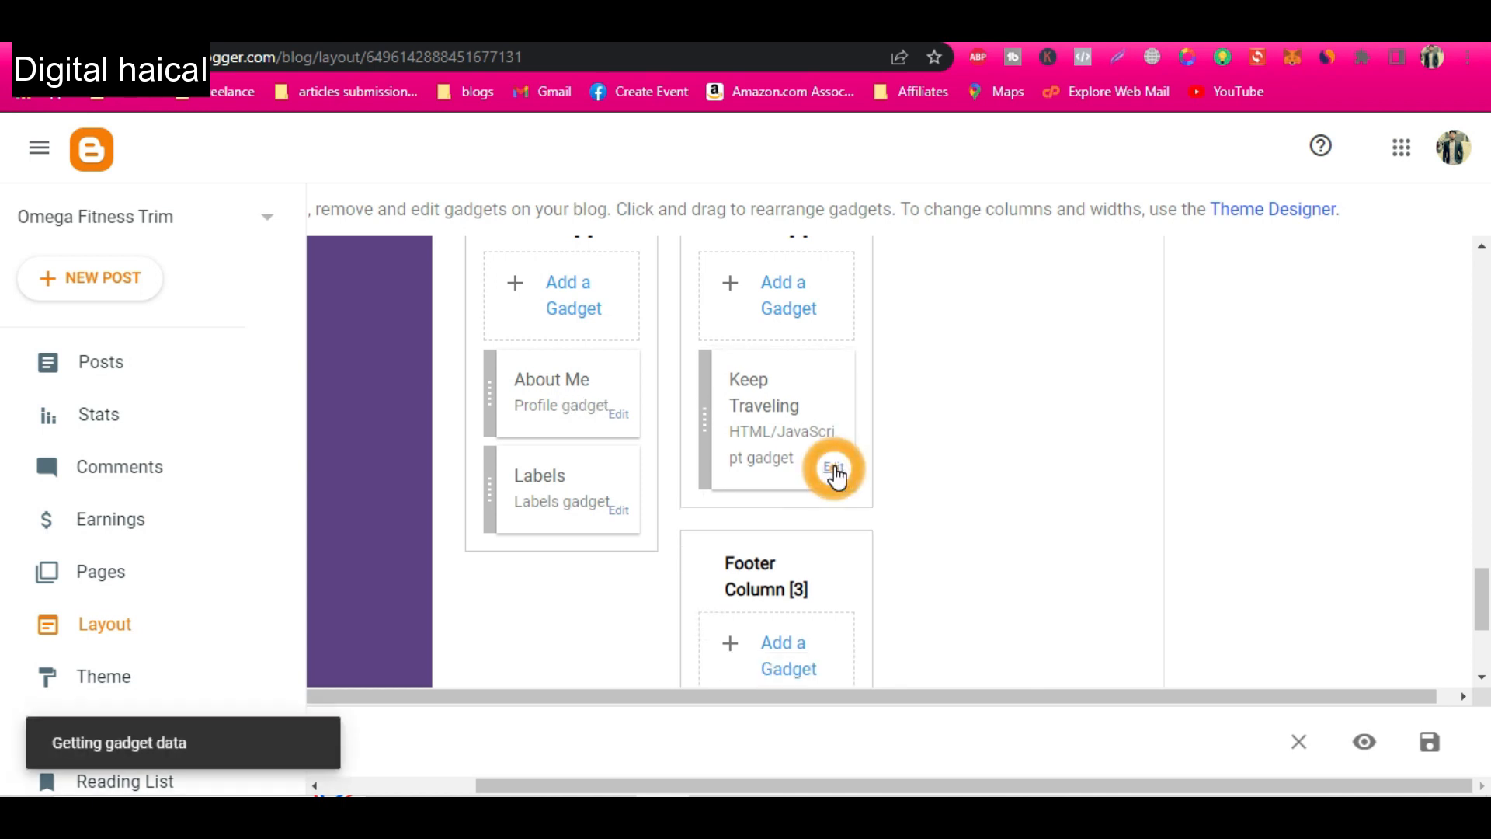
drag(686, 392, 527, 391)
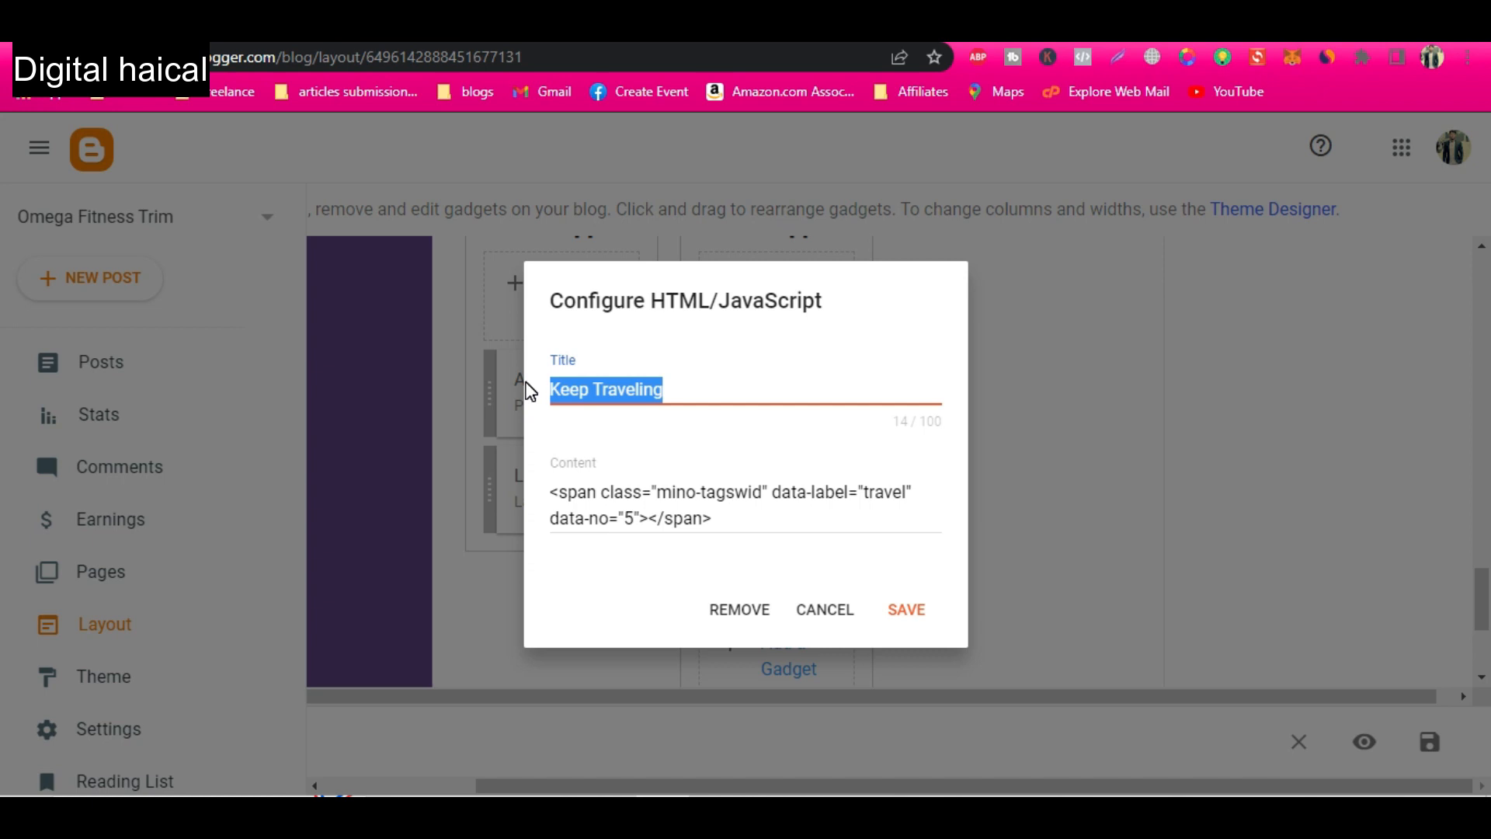
Examine the gadgets in the three footer columns and the copyright line at the end of the layout.
scroll(739, 563, down, 2)
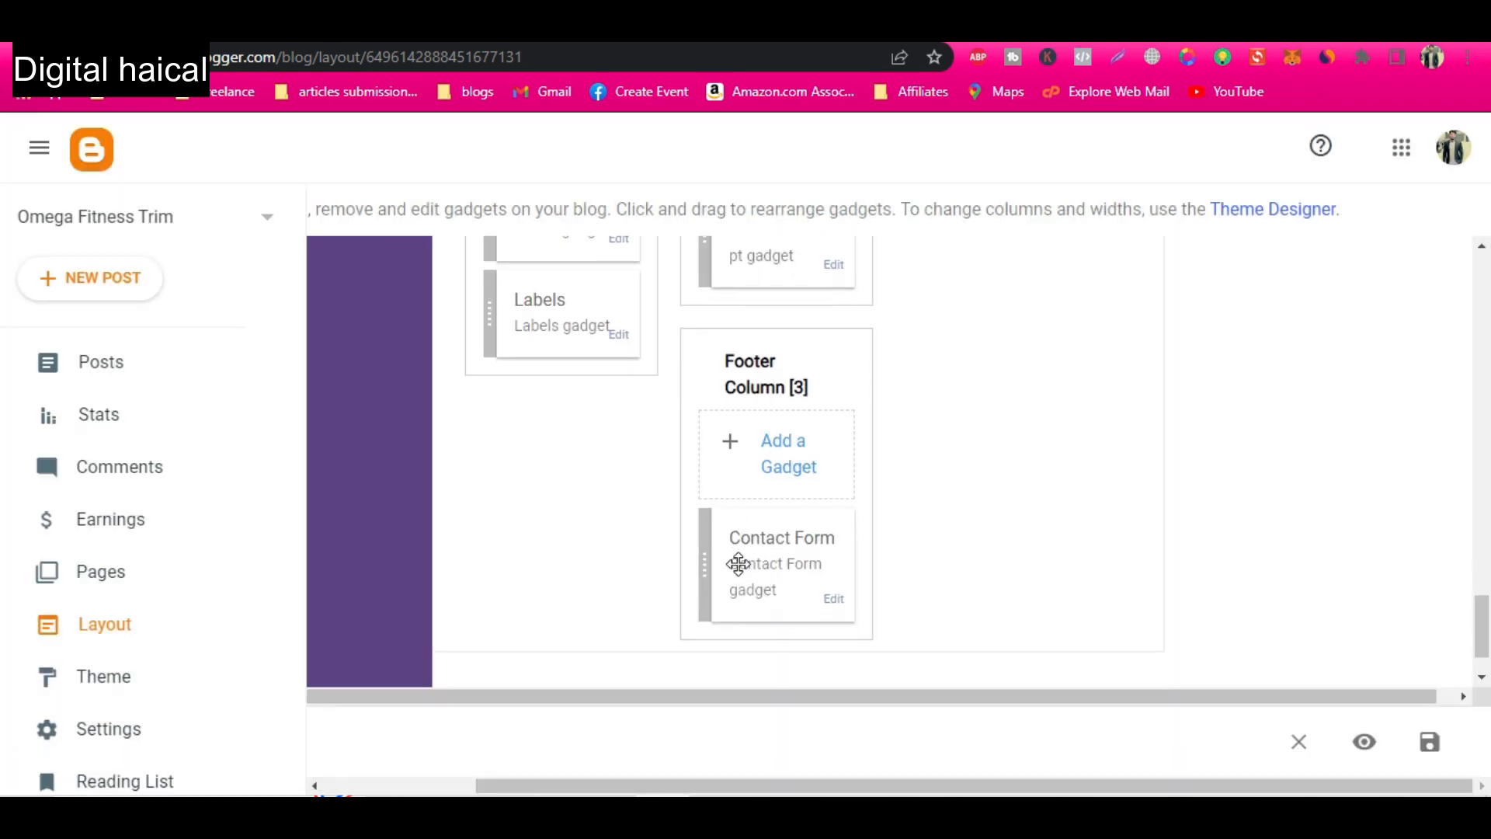
scroll(739, 563, up, 2)
scroll(739, 564, up, 1)
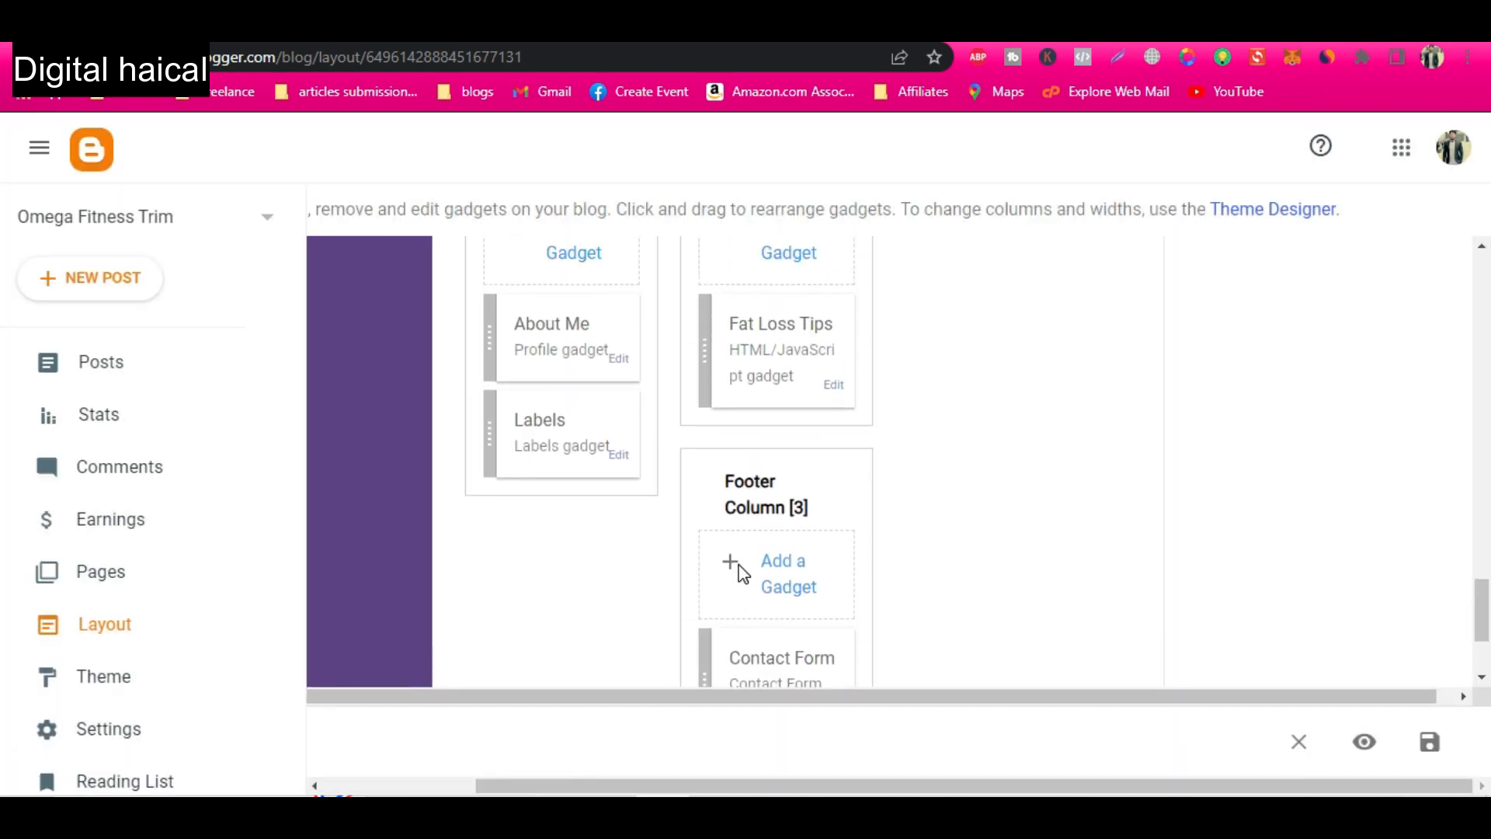
scroll(739, 571, up, 1)
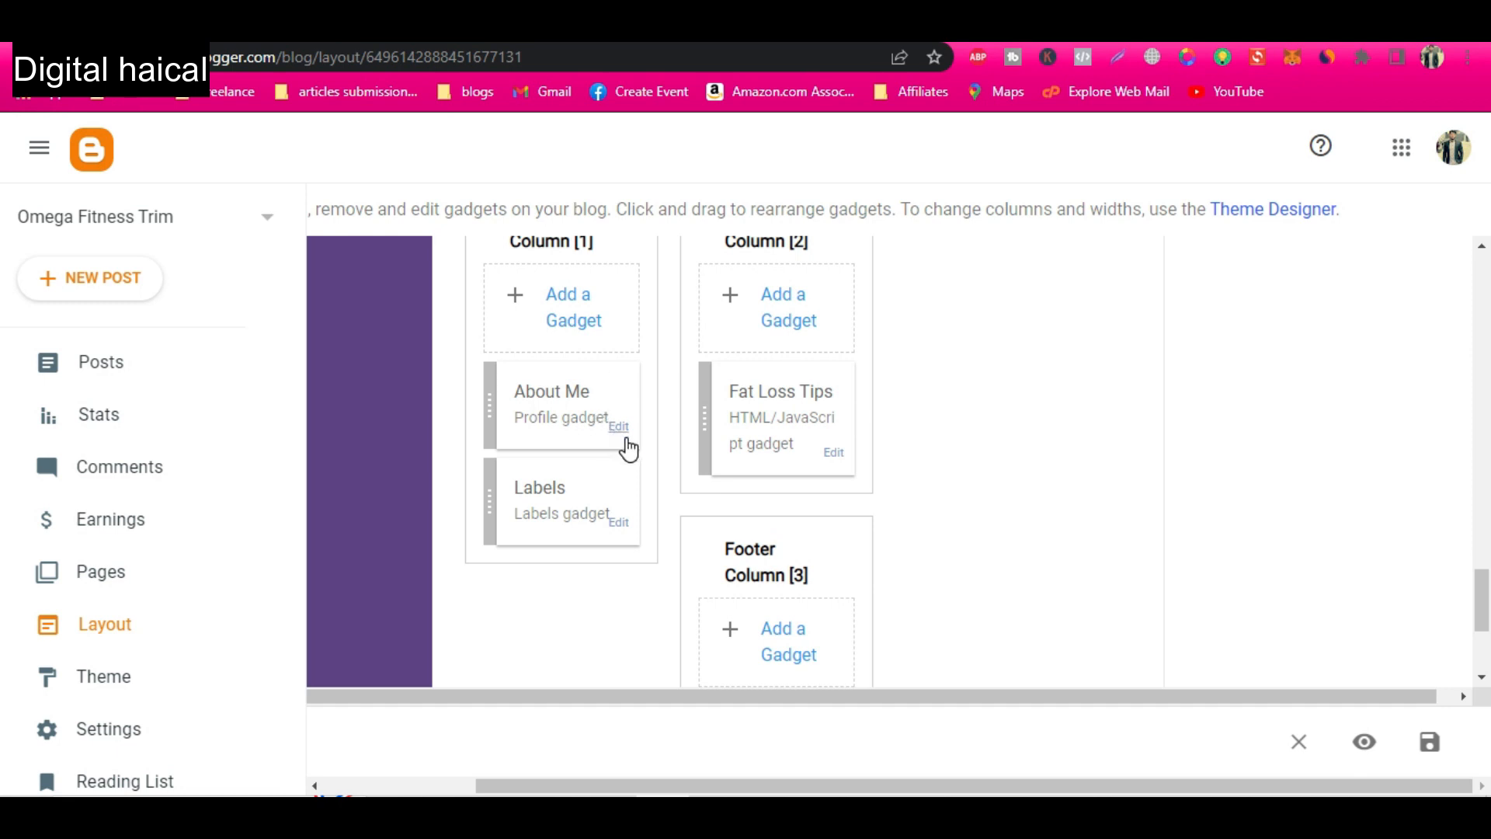
scroll(524, 533, down, 3)
scroll(519, 523, up, 3)
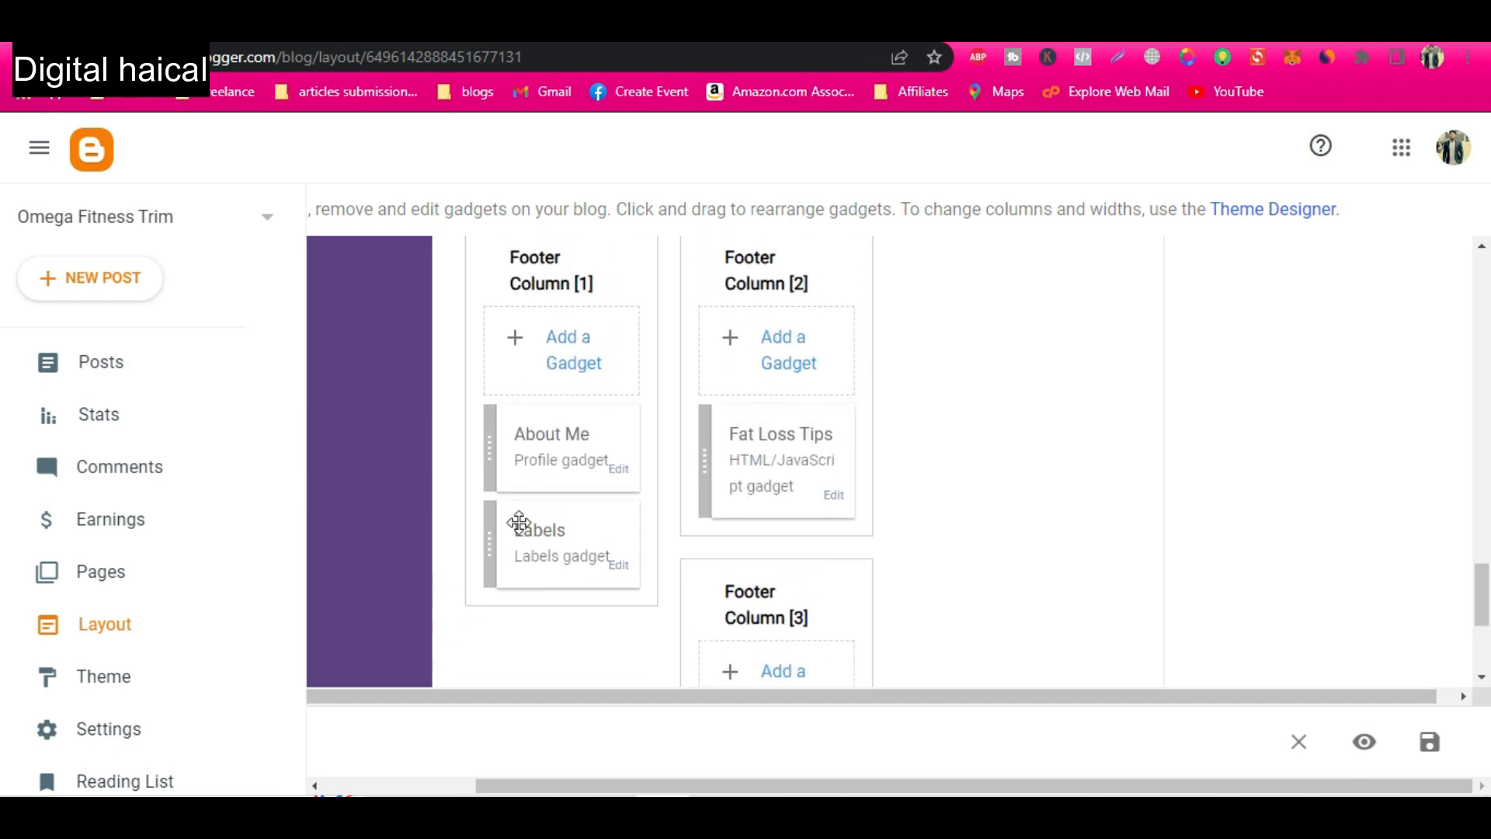
scroll(518, 523, left, 2)
scroll(519, 524, down, 3)
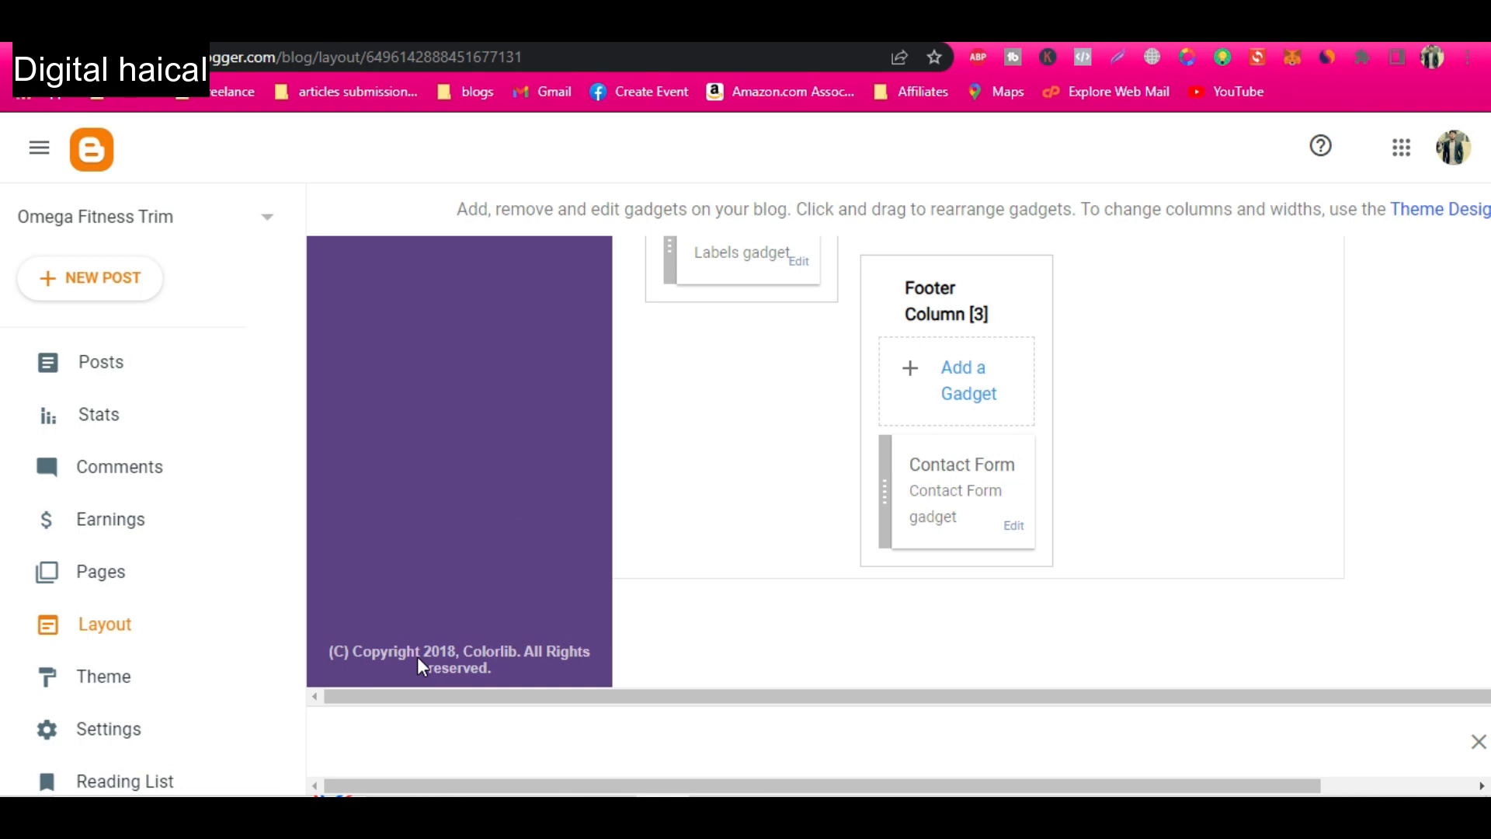
scroll(805, 550, right, 1)
scroll(805, 550, up, 10)
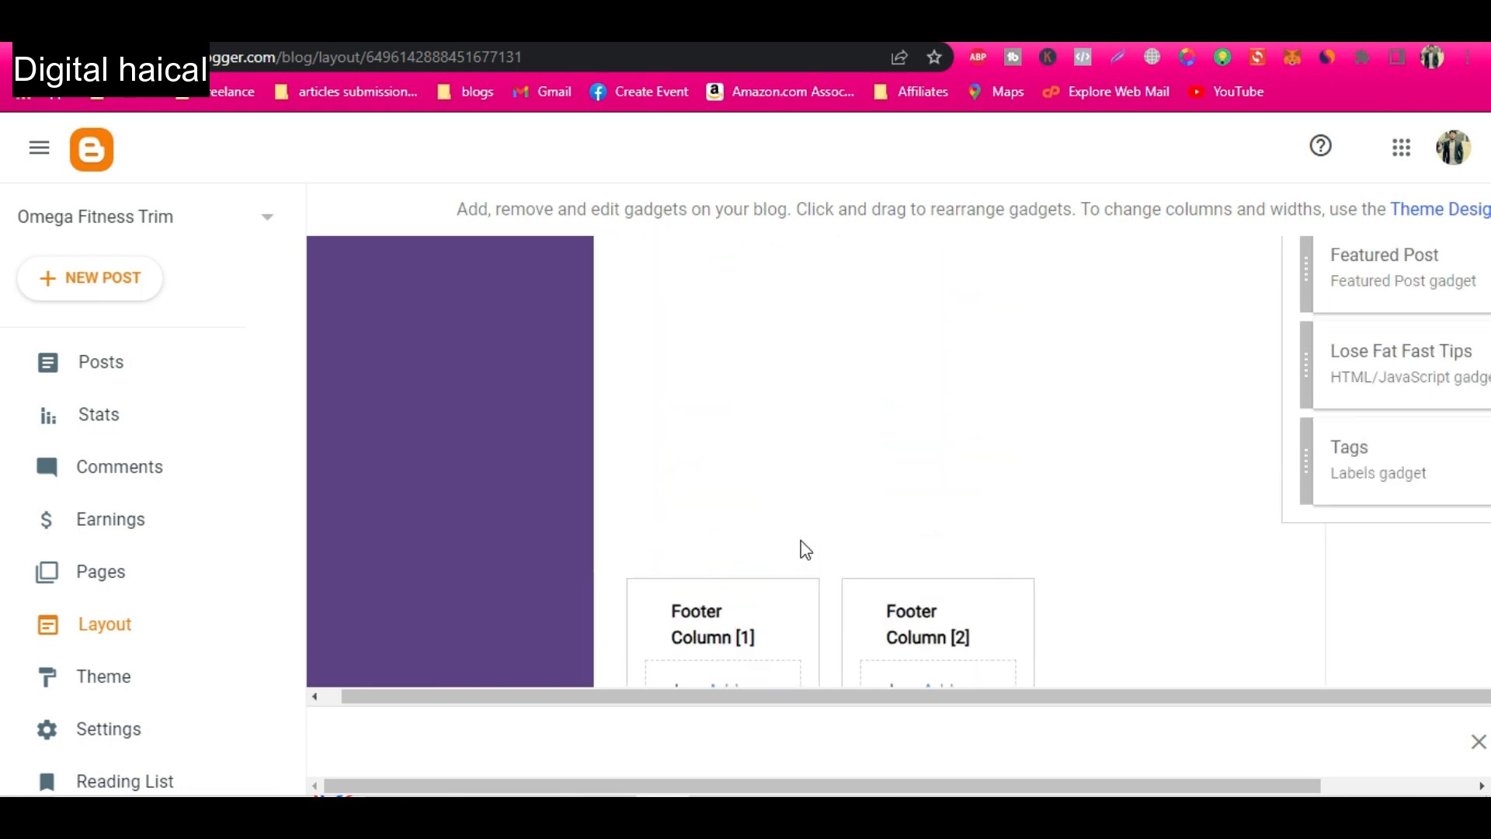
Review the link list of the Author Social Links gadget in the layout and save the gadget.
scroll(805, 550, up, 8)
scroll(805, 550, left, 1)
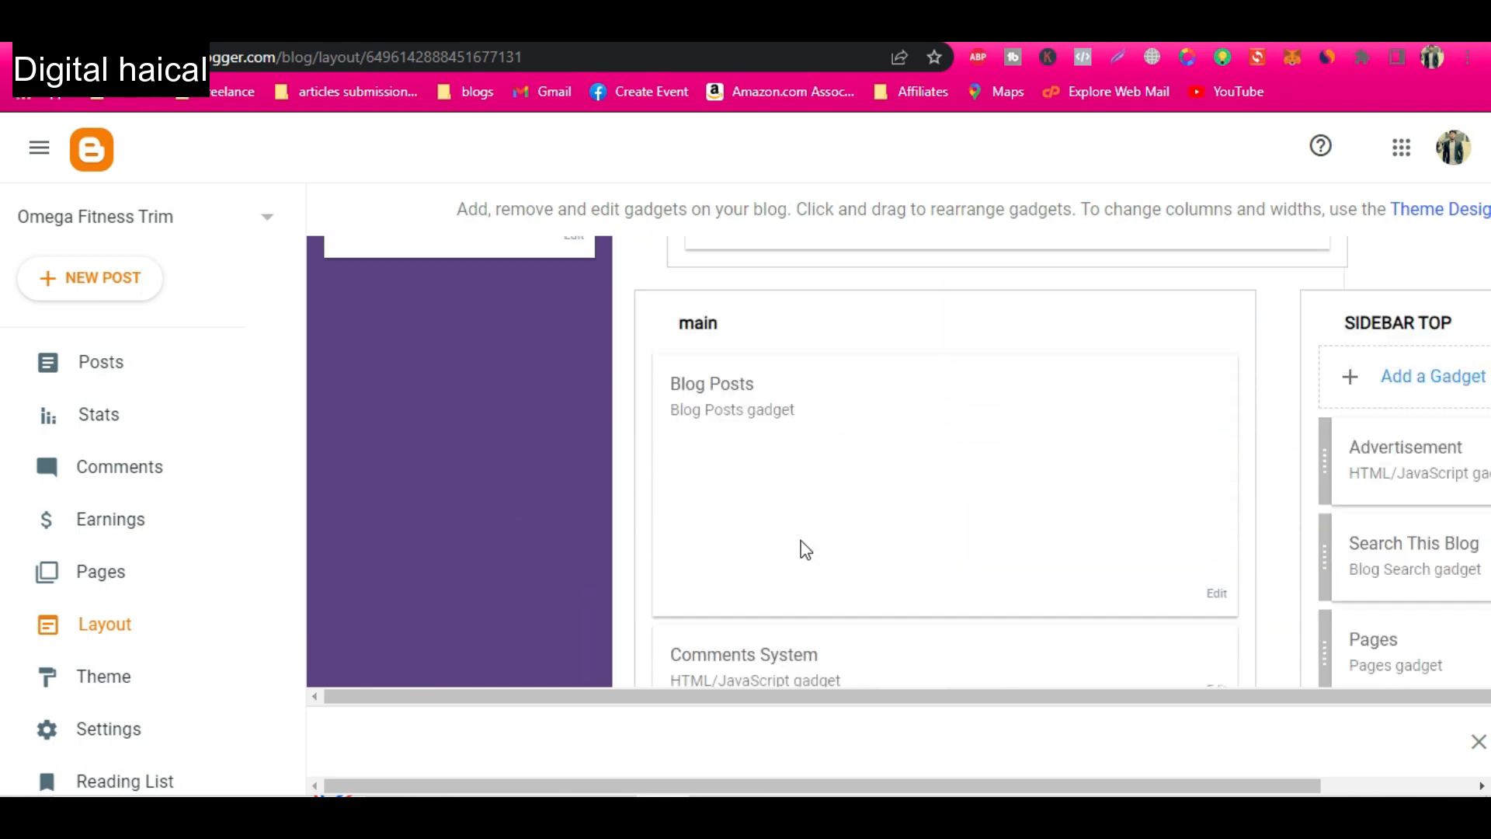
scroll(806, 550, up, 1)
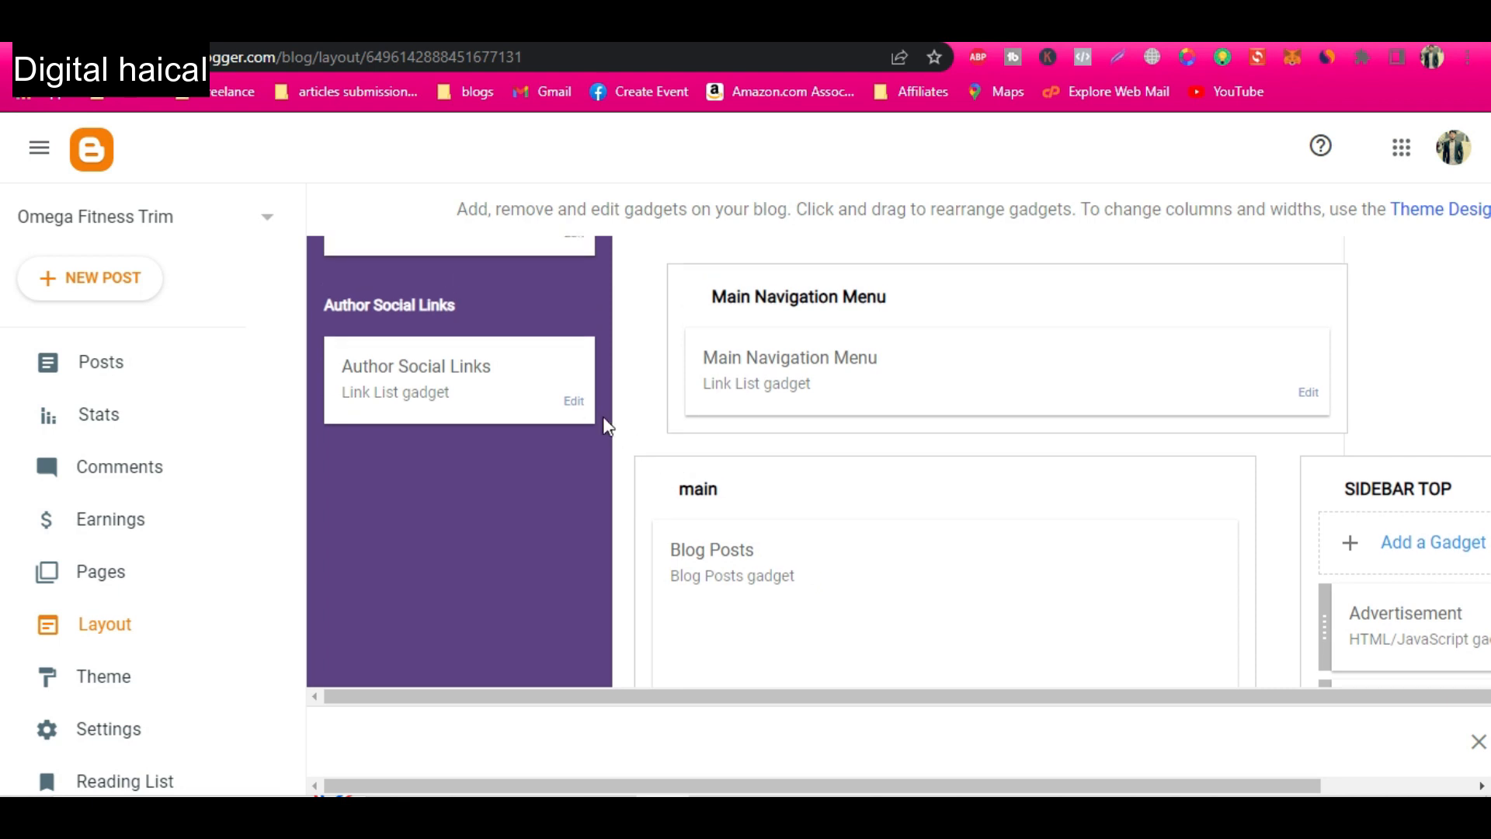
click(572, 402)
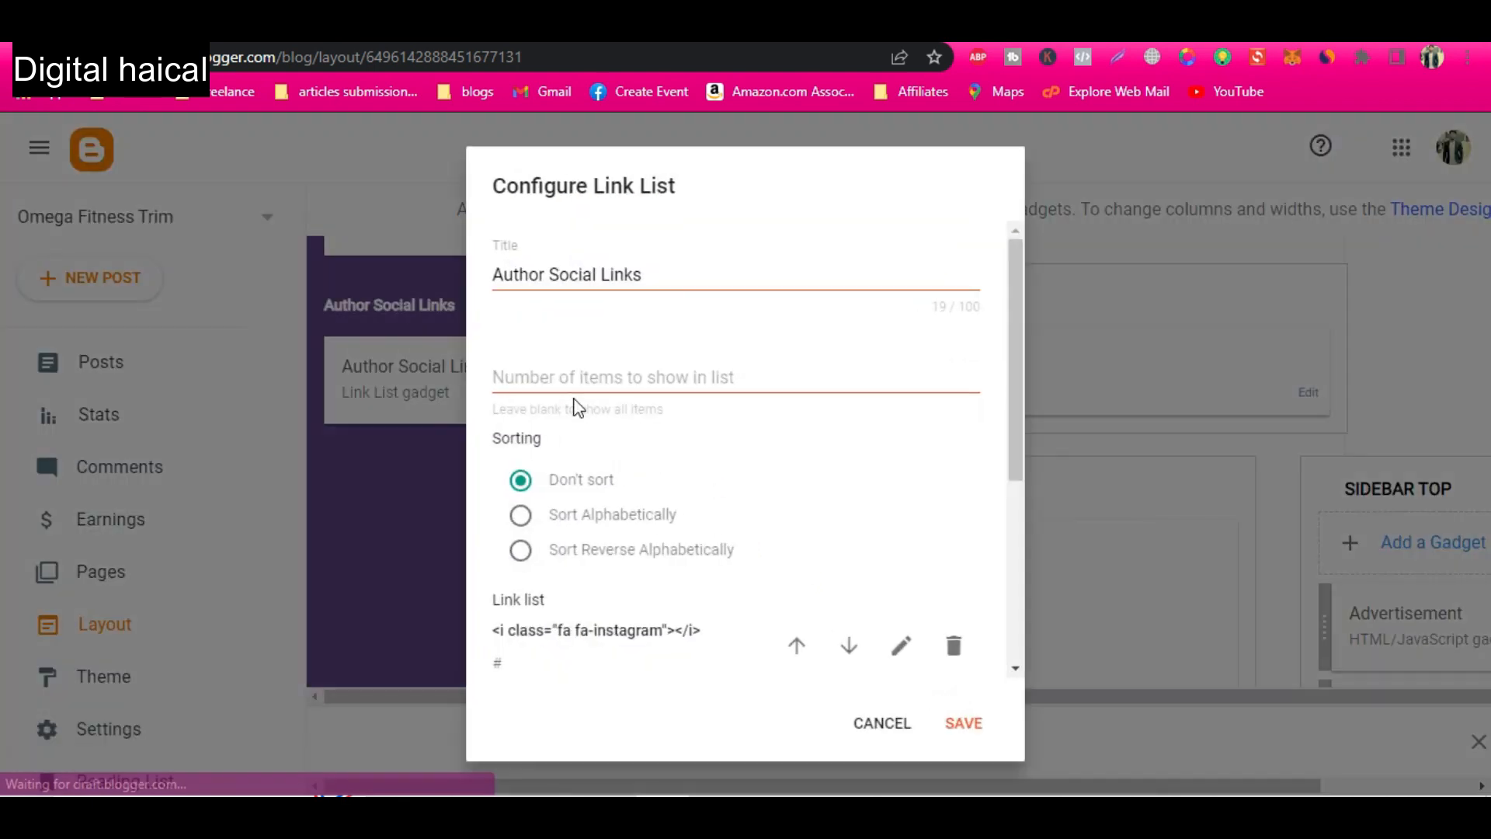
scroll(644, 546, down, 5)
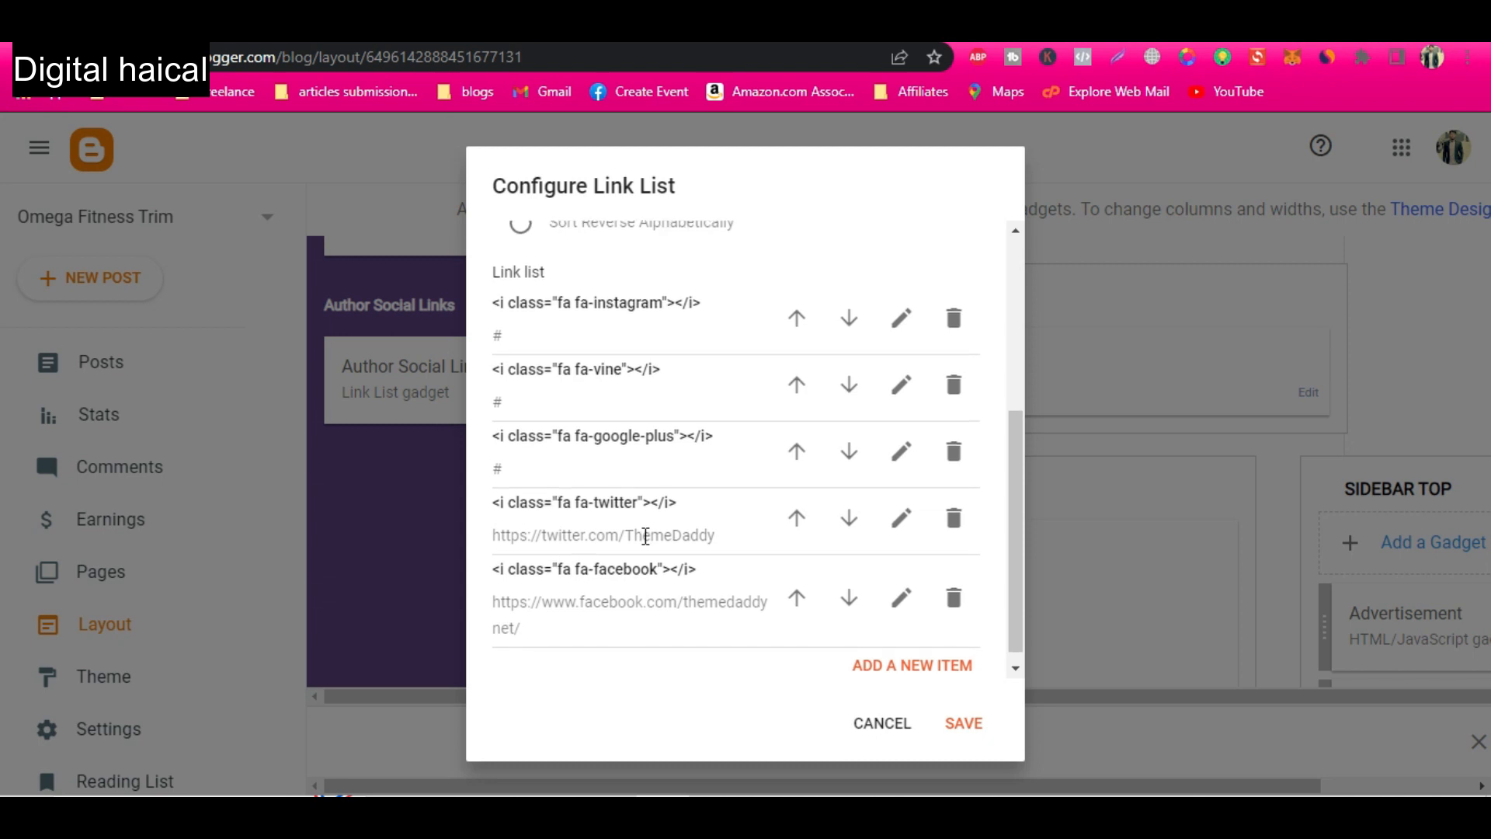
scroll(646, 536, up, 2)
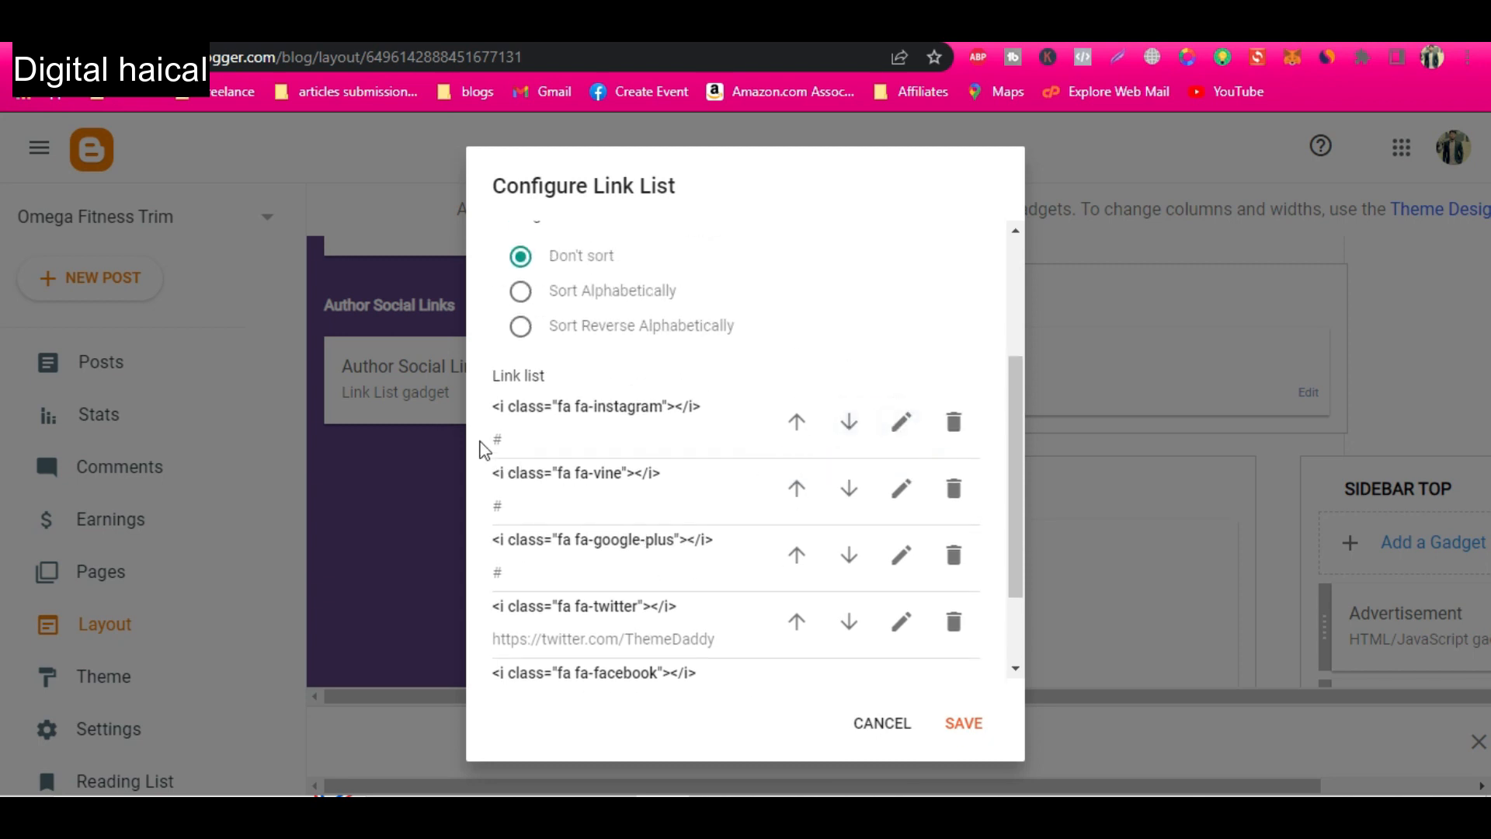
click(964, 722)
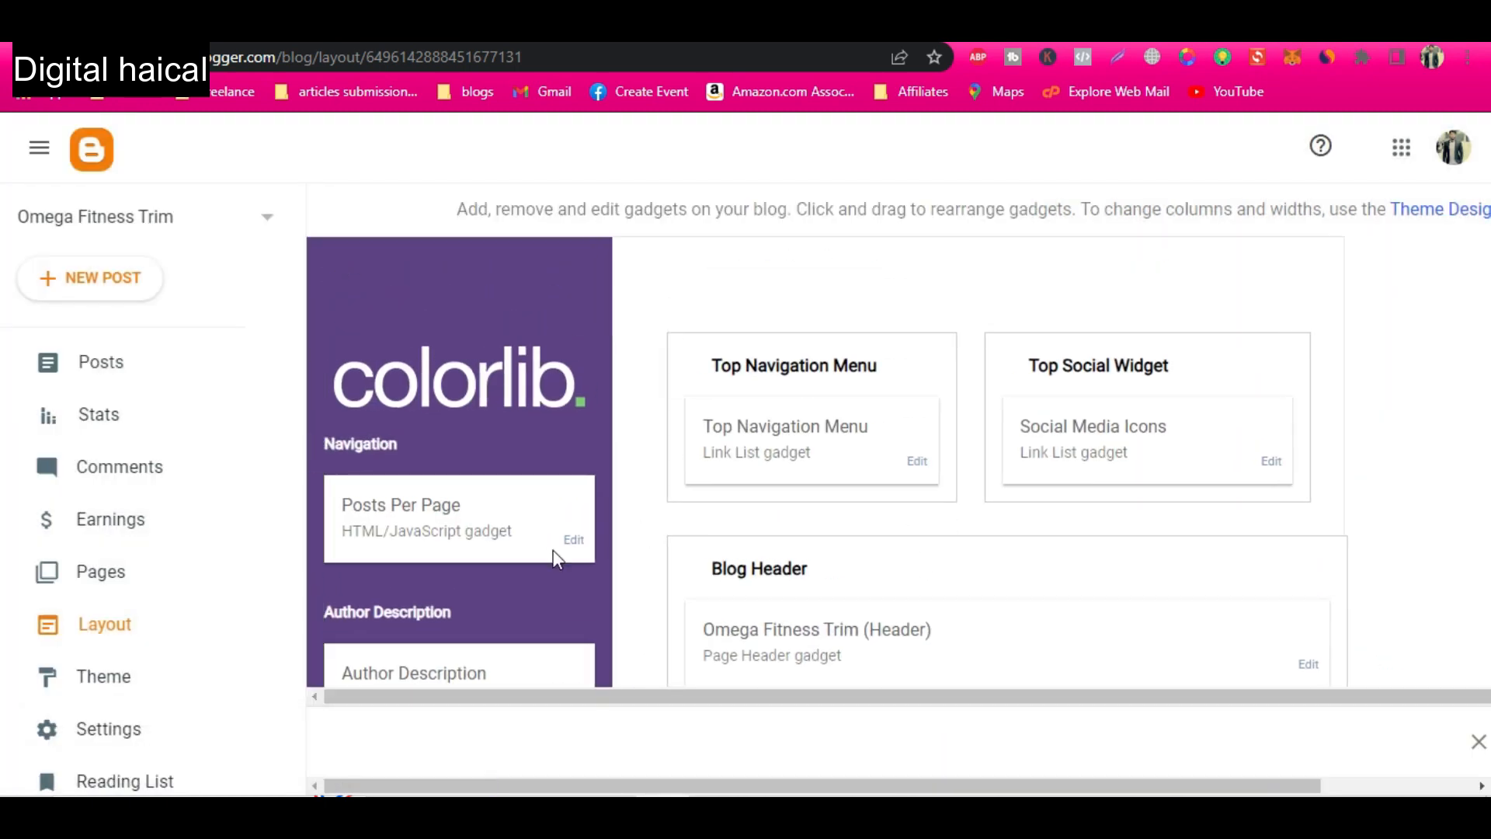
Look over the layout's navigation, author and header sections and check the published blog's home page.
scroll(553, 552, down, 1)
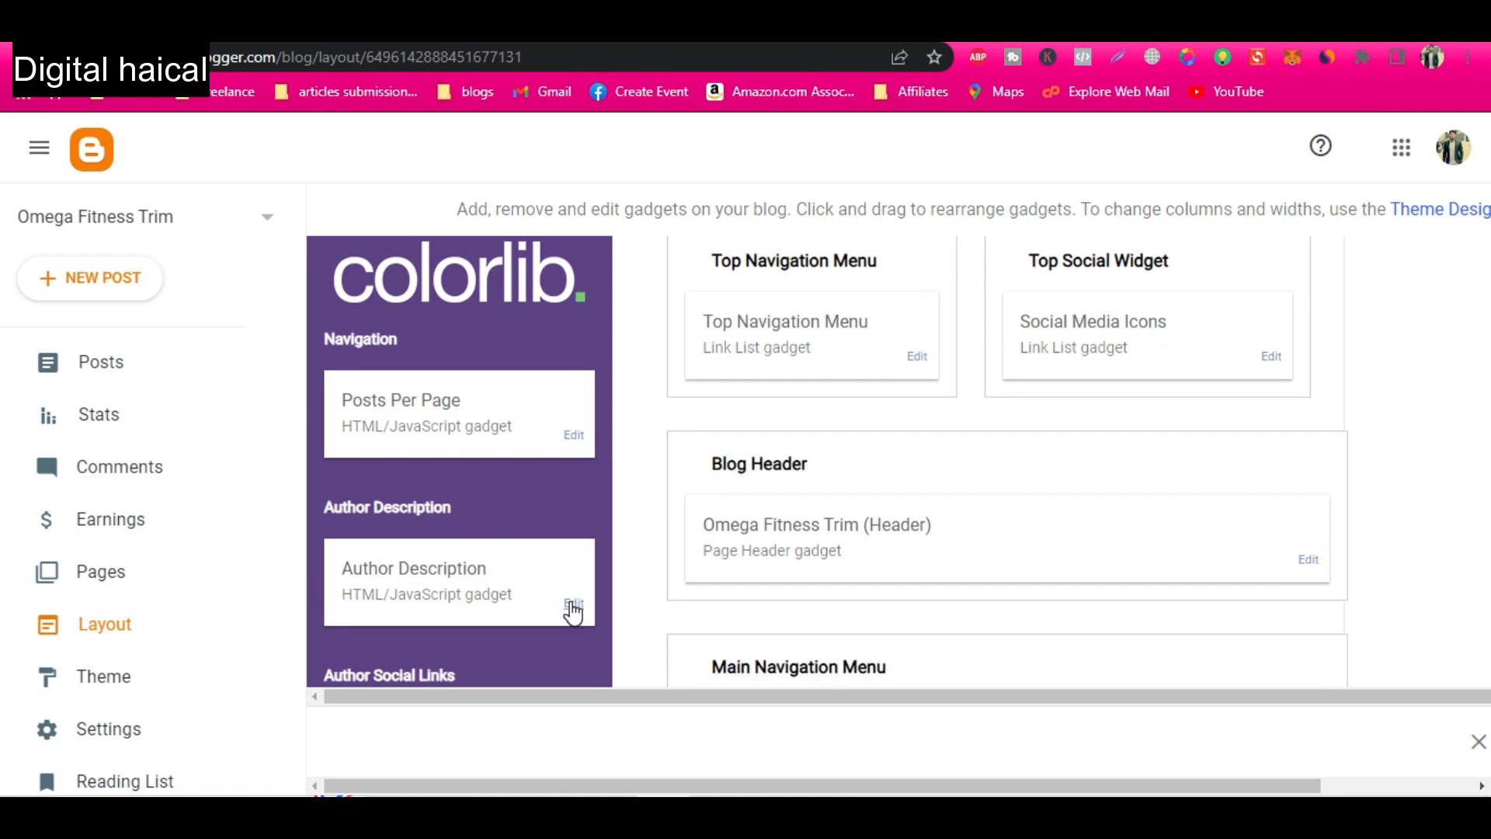
scroll(822, 592, down, 1)
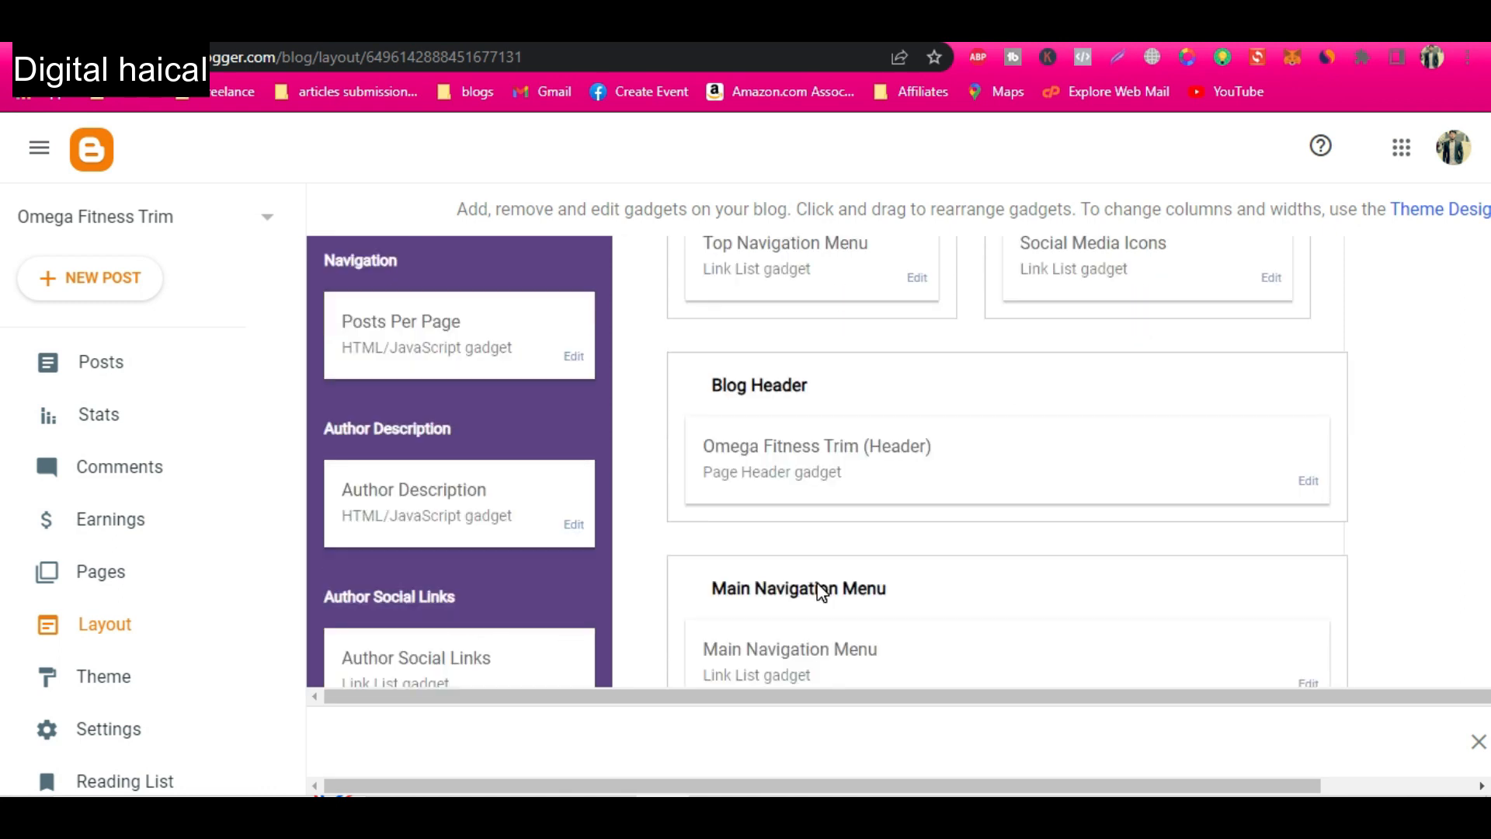
scroll(822, 592, up, 2)
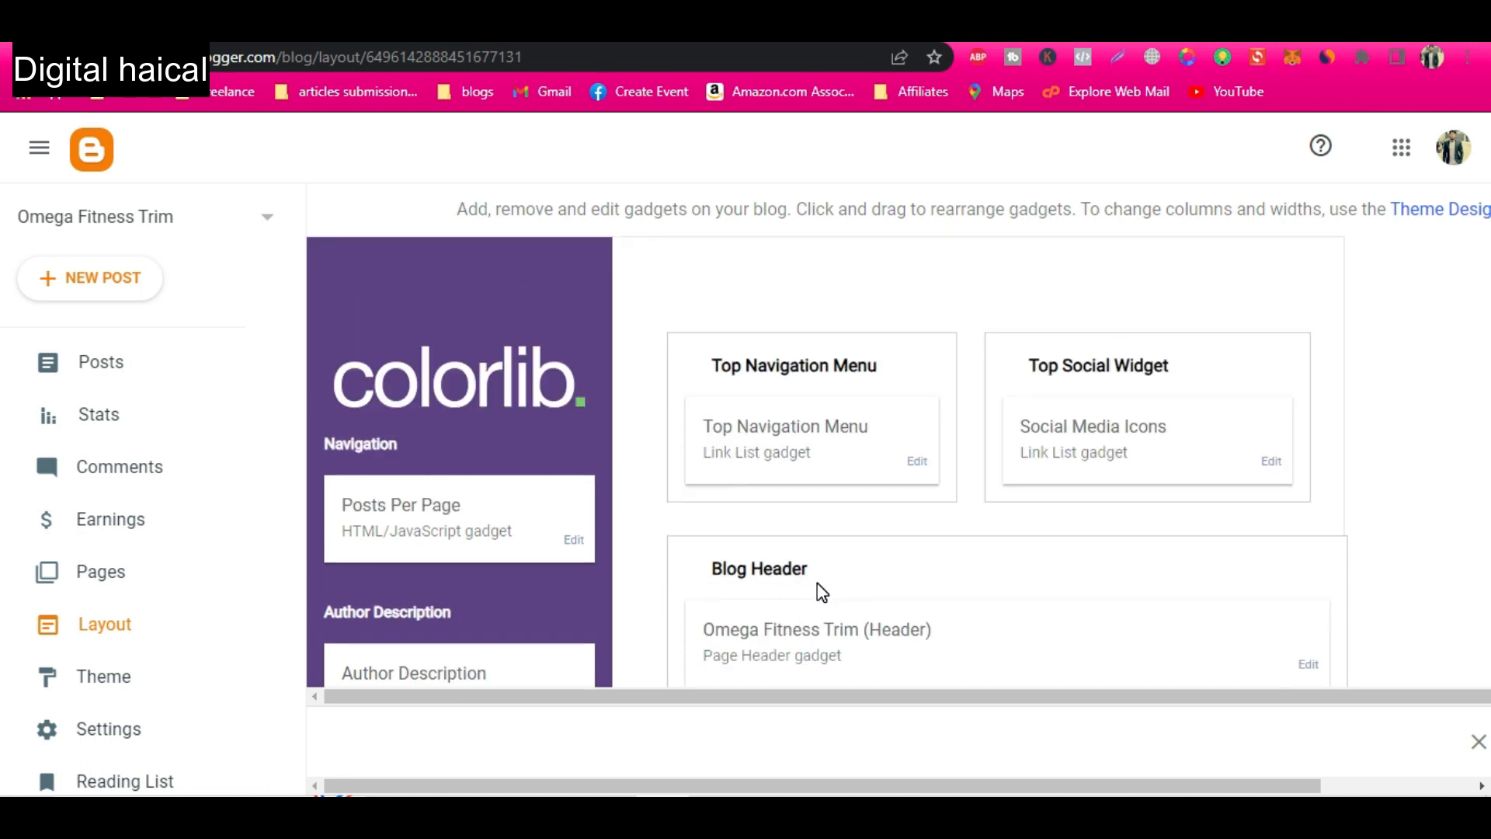
click(311, 28)
scroll(466, 307, up, 2)
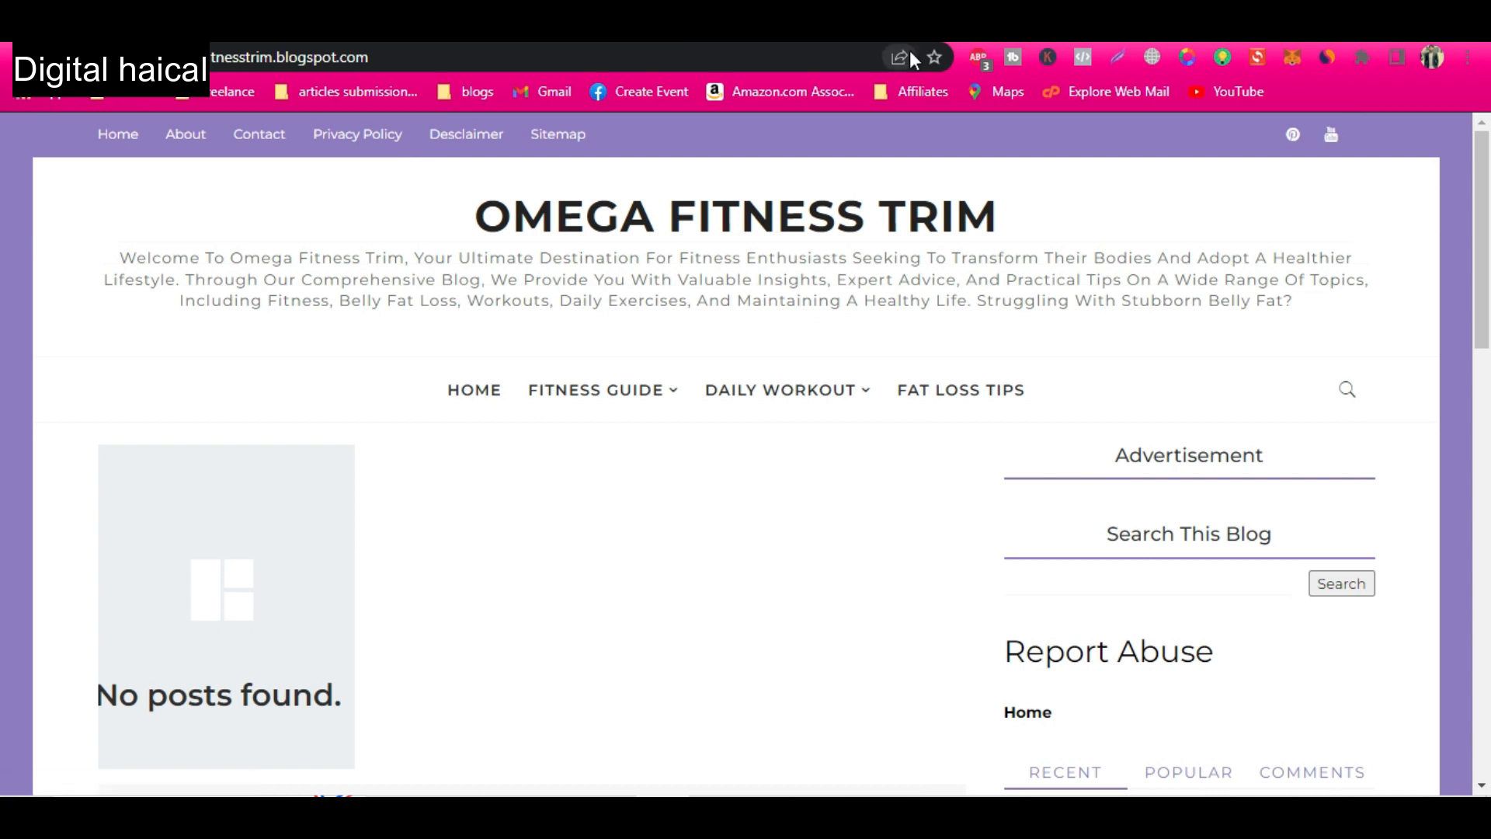
Switch to ChatGPT and send the prompt "my website name is omegafitnesstrim.blogspot.com. Please write privacy policy for it".
key(alt+Tab)
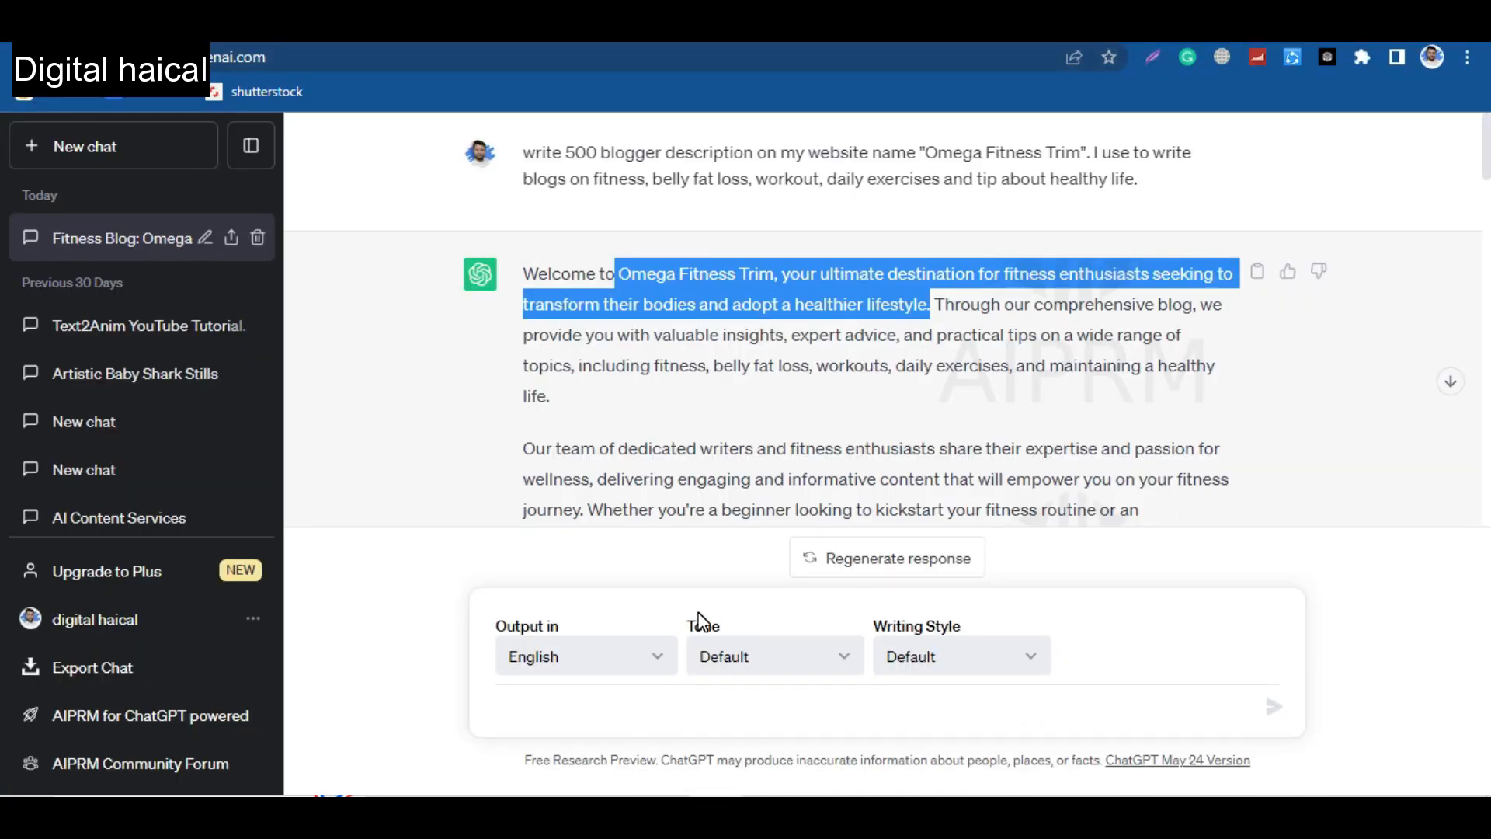
click(661, 707)
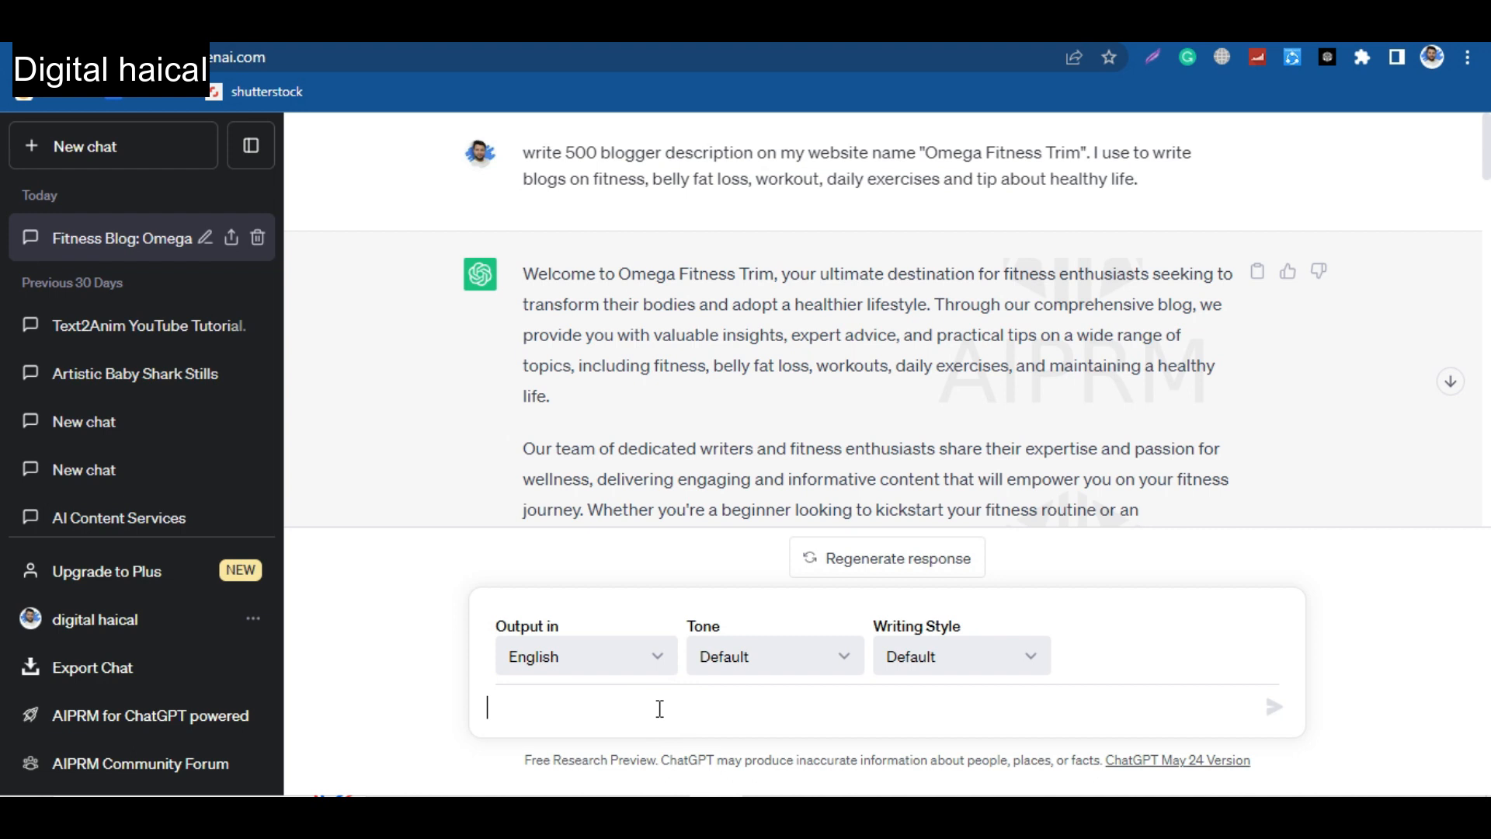
text(my)
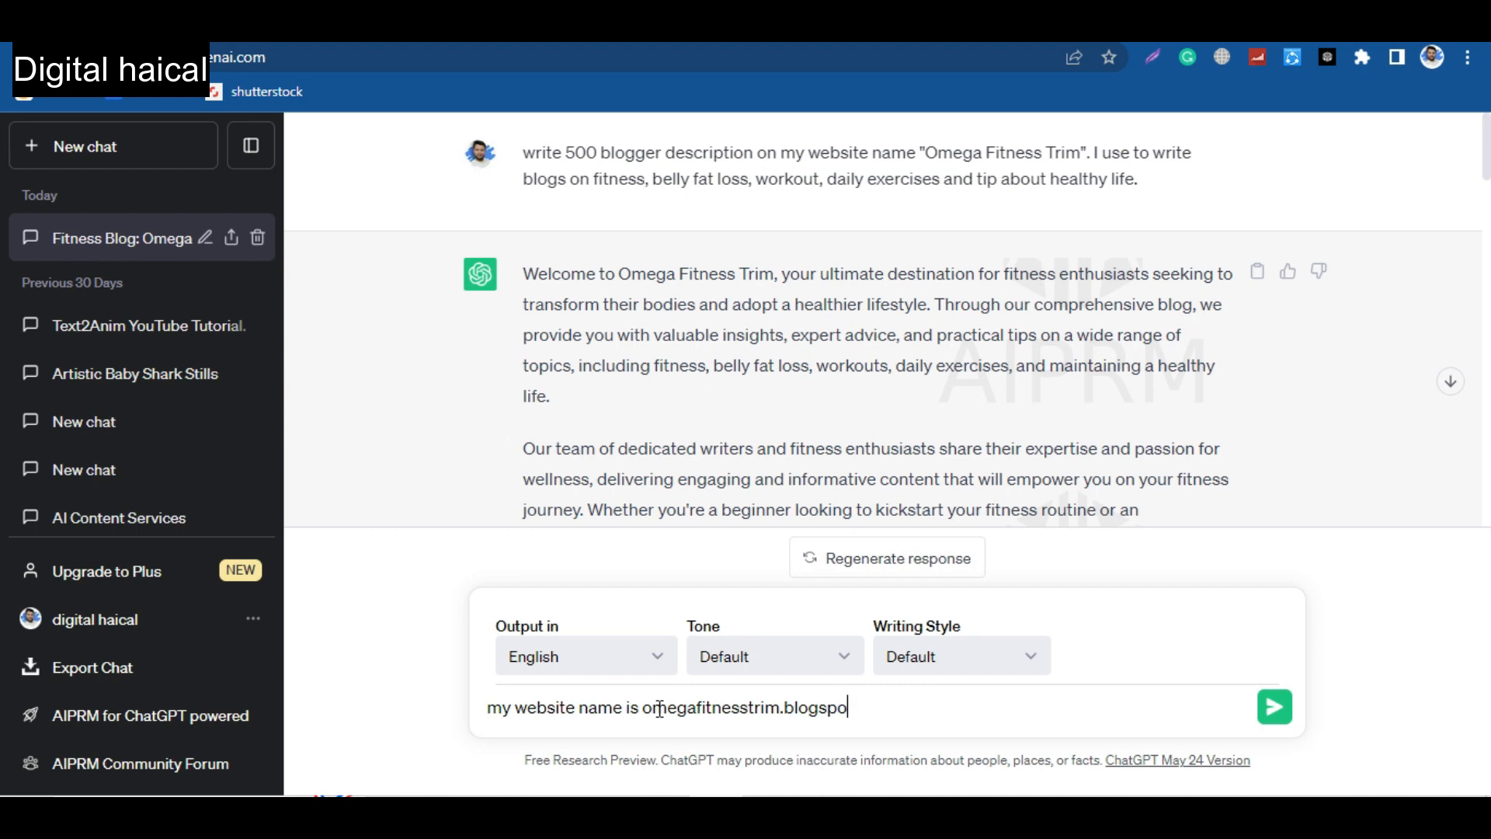
key(BackSpace)
text(m. Please write privacy policy for)
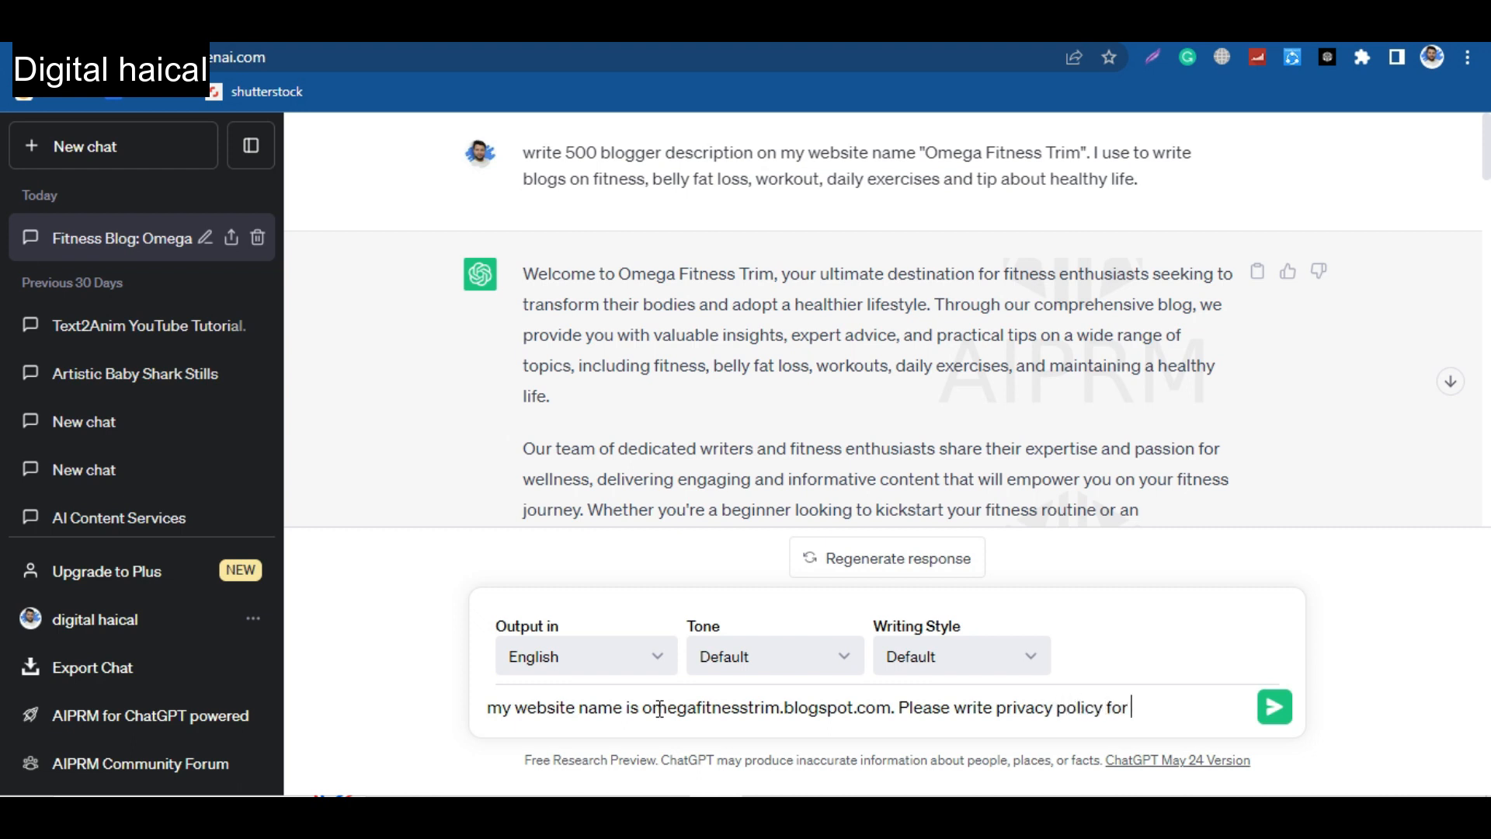
key(Return)
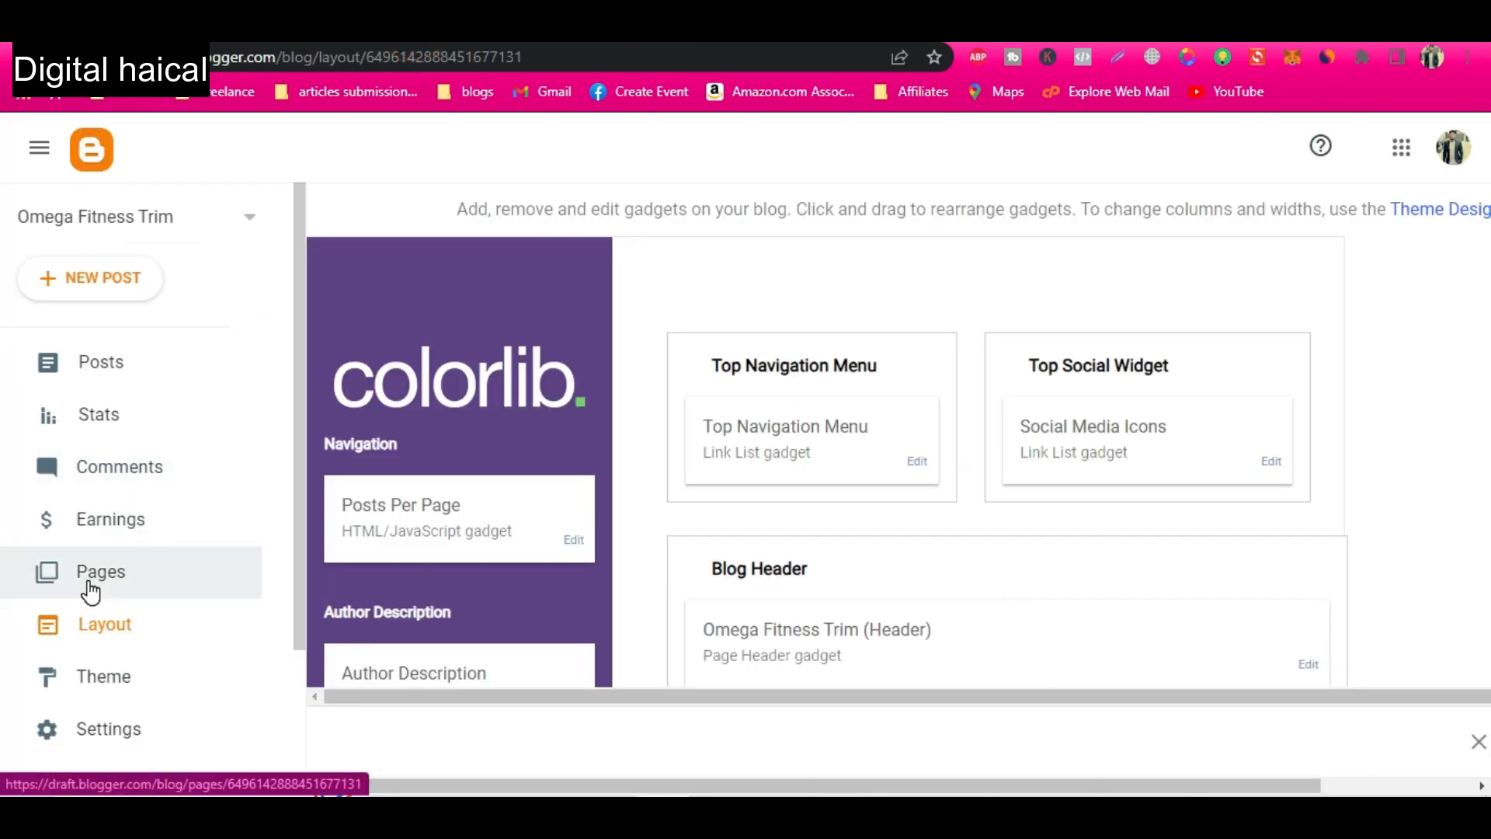
Open the blog's Pages section in a new browser tab in Blogger and create a new page titled "Privacy Policy".
right_click(87, 579)
click(239, 354)
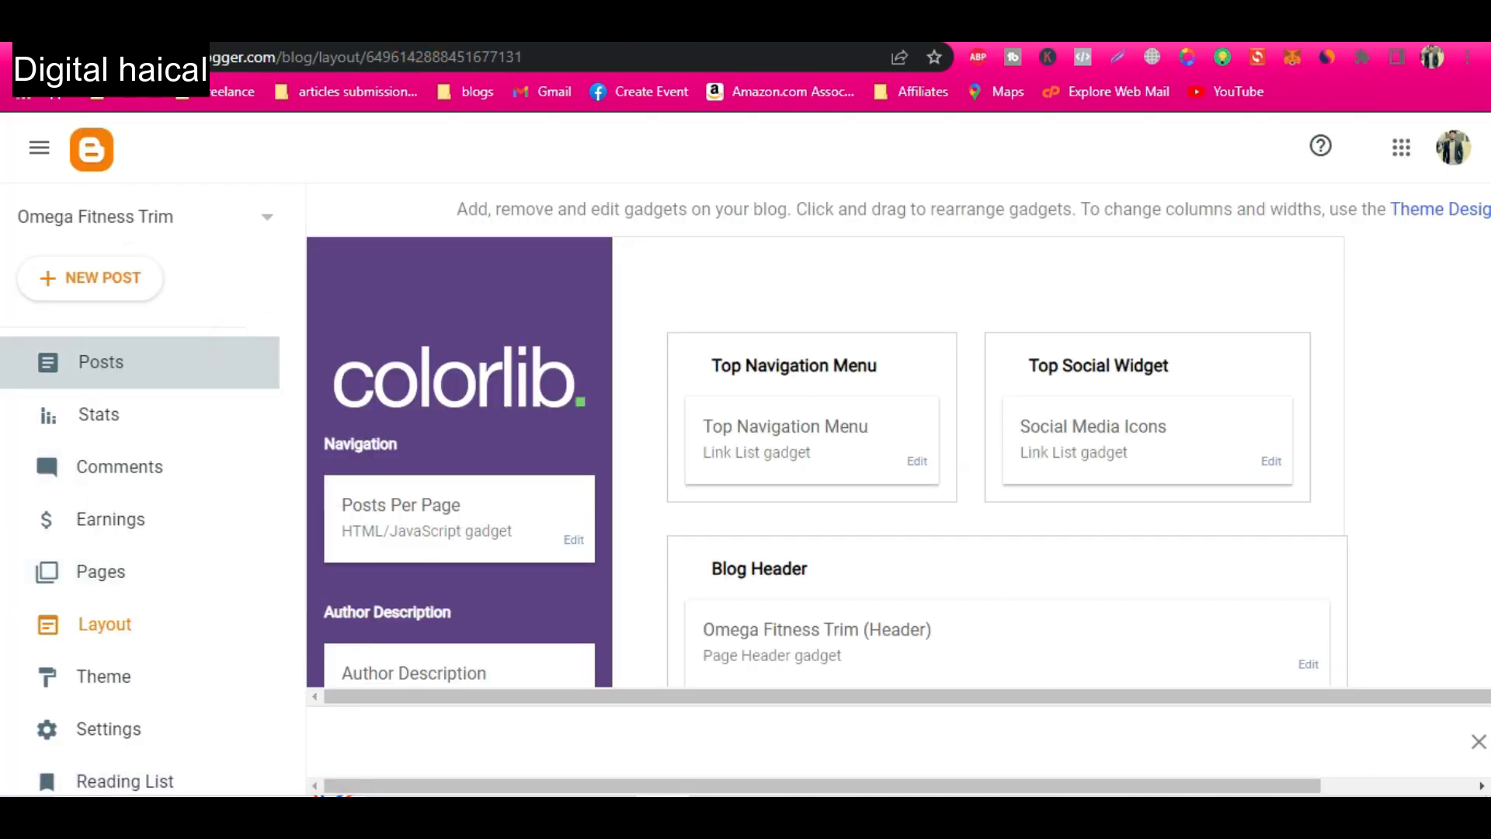
click(812, 30)
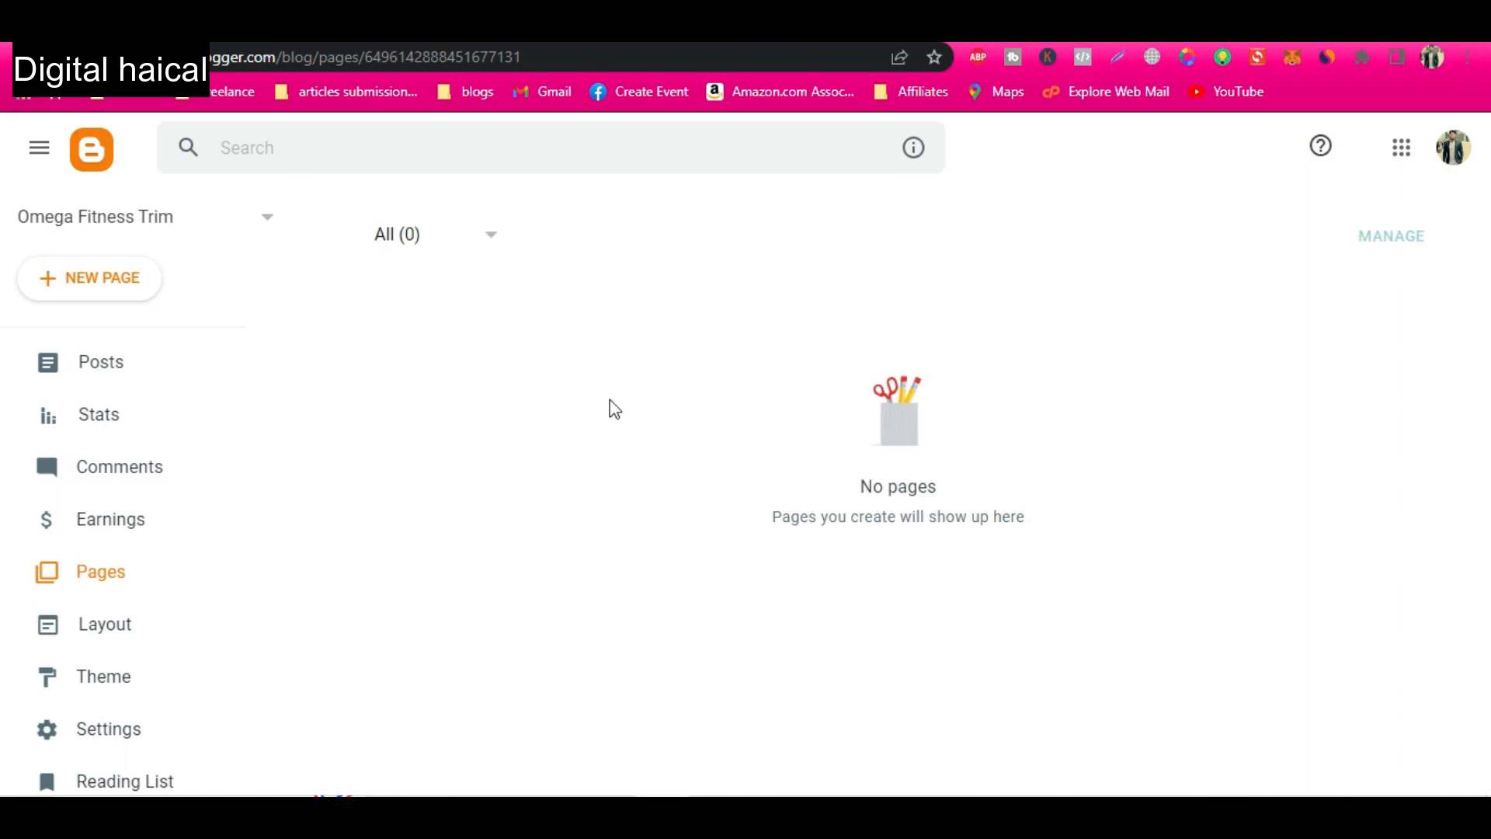
click(66, 284)
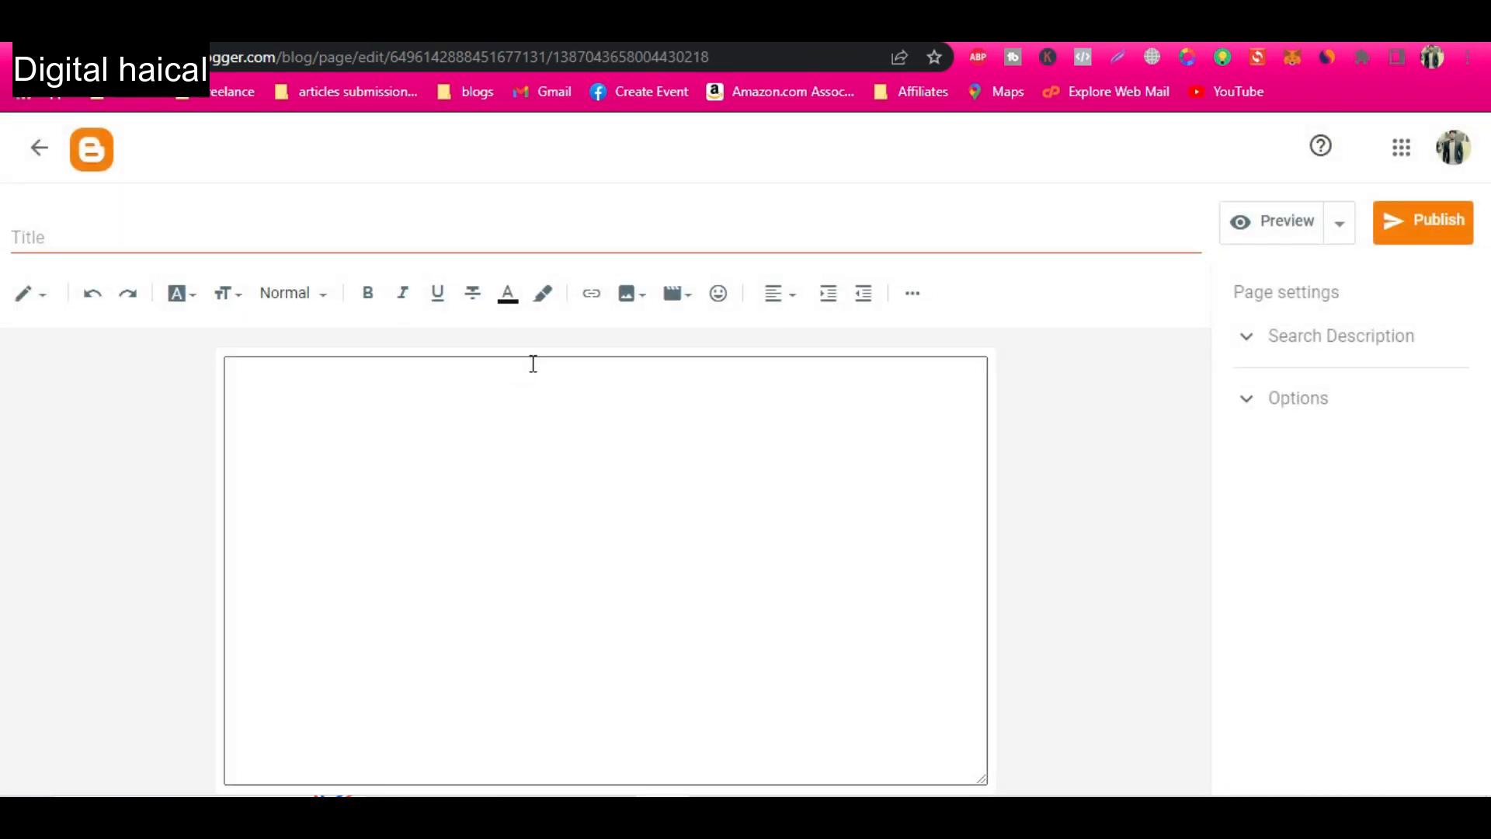
click(272, 239)
text(Privacy Policy)
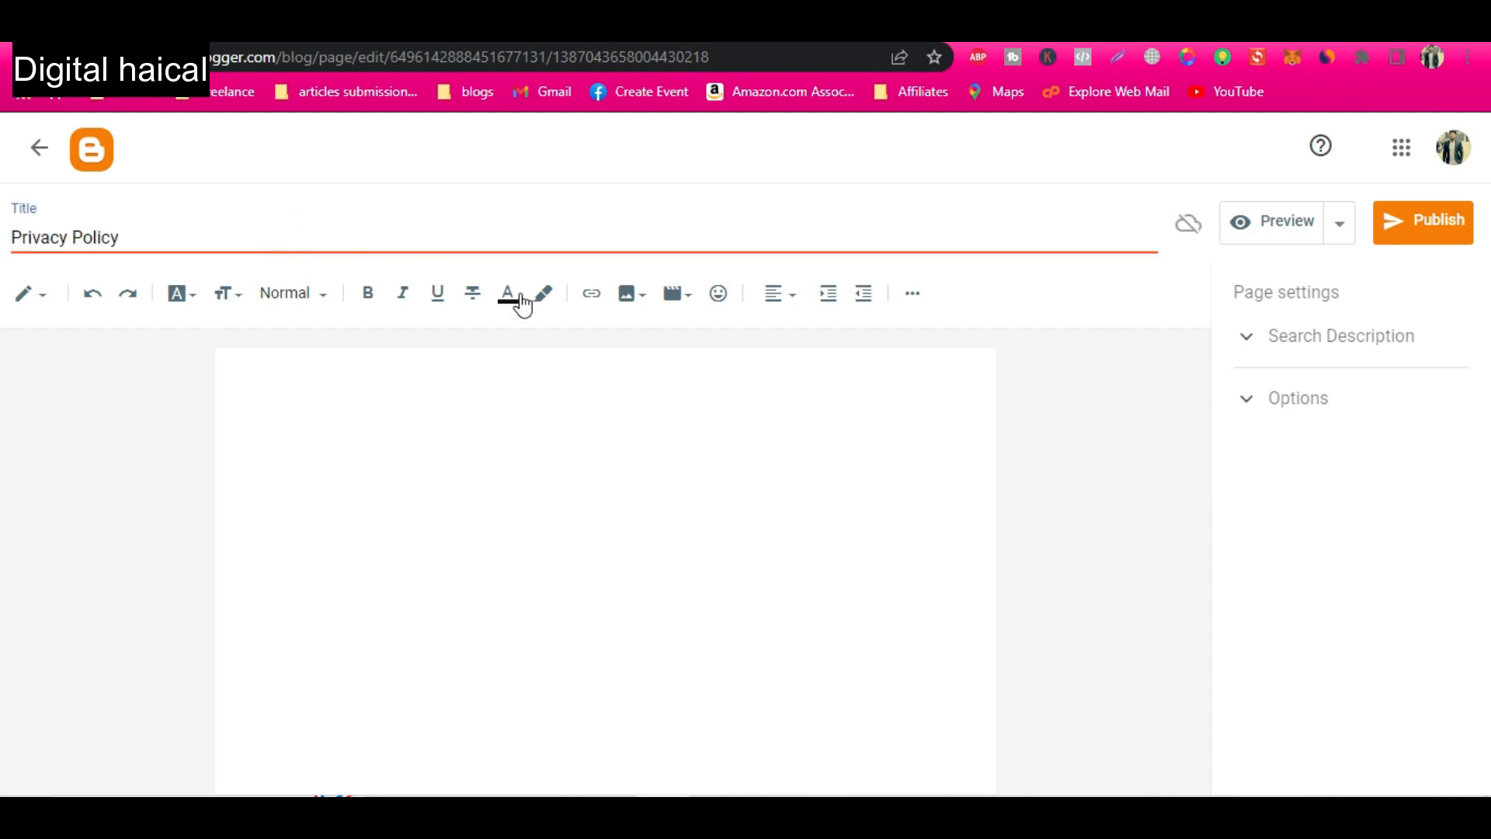
Copy the page title "Privacy Policy" into the page body and format it as Heading.
key(ctrl+a)
click(314, 424)
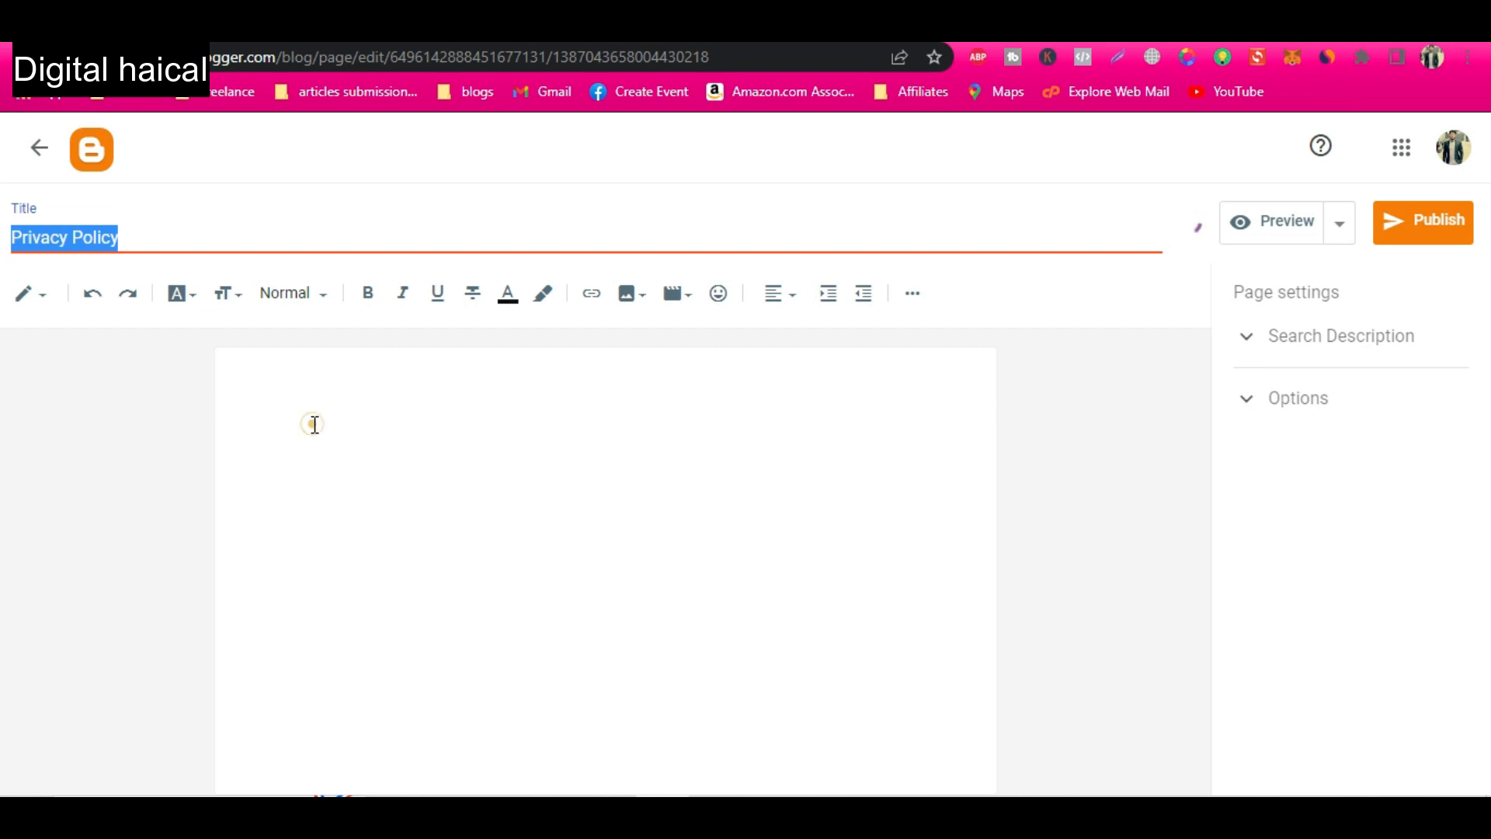
text(Privacy Policy)
drag(446, 389, 233, 376)
click(315, 289)
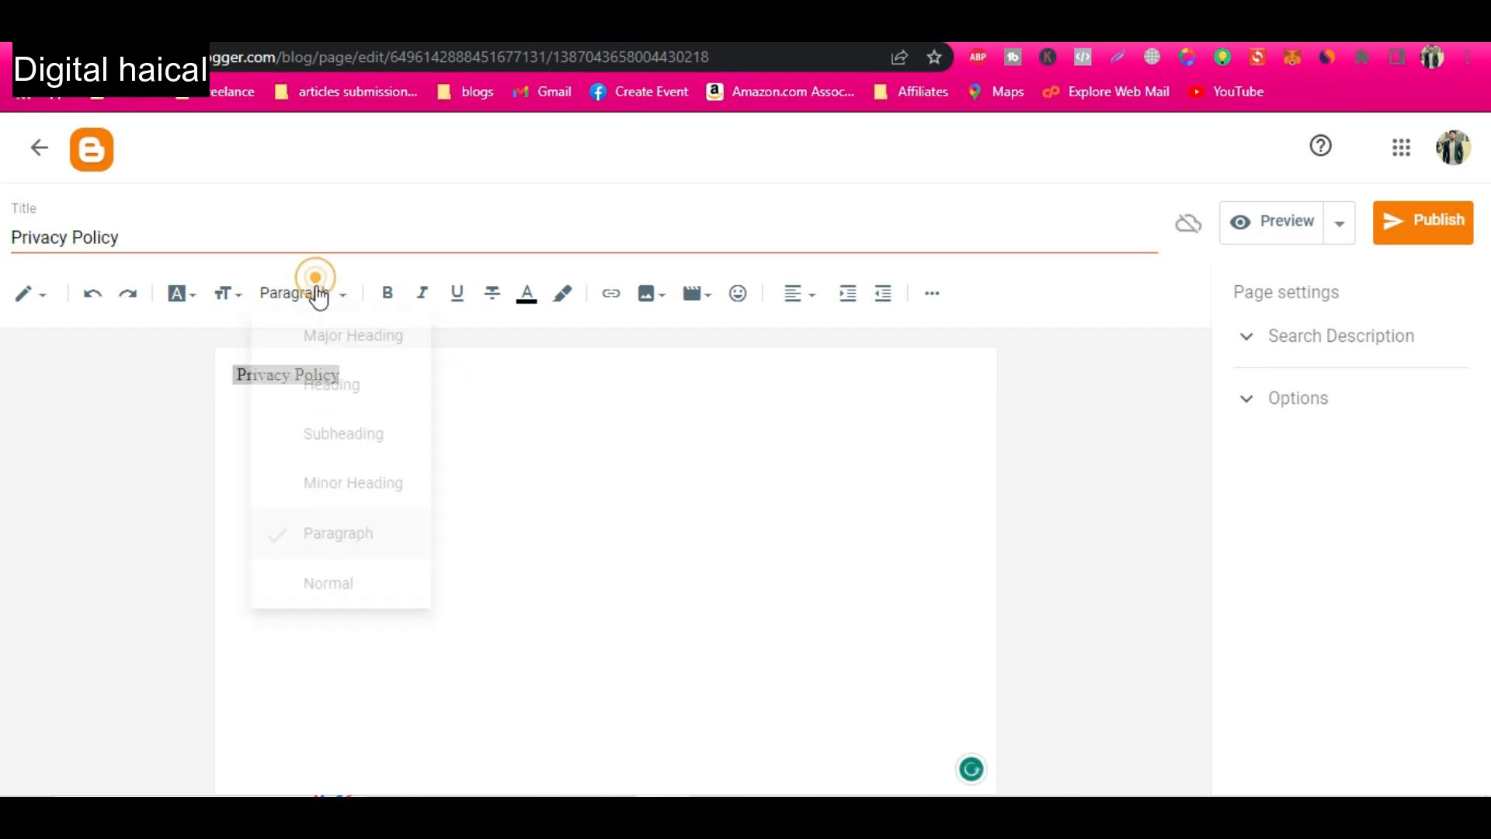
click(336, 392)
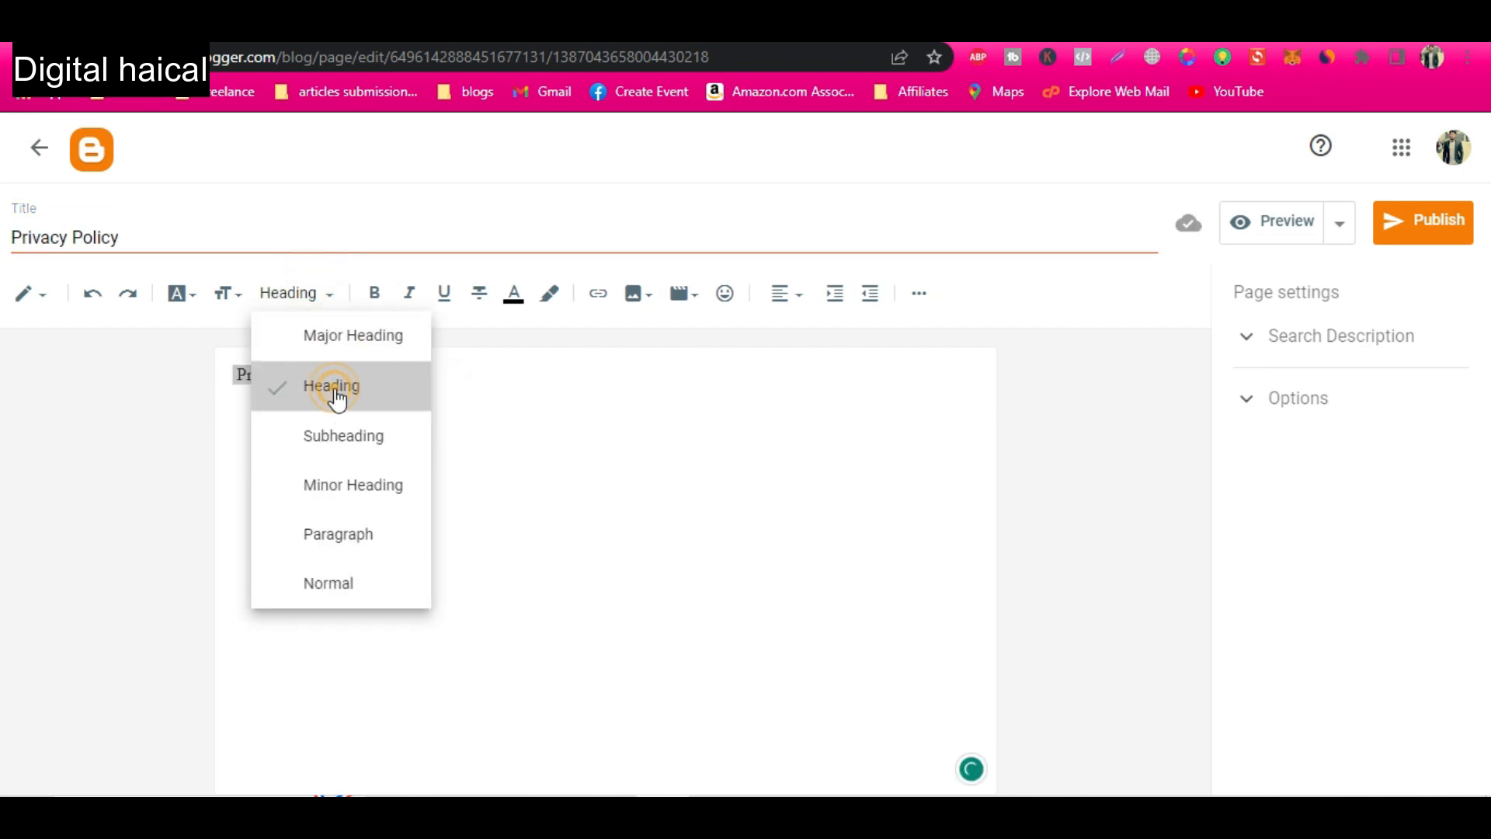
Center-align the "Privacy Policy" heading in the page body and place the cursor below it.
drag(463, 380, 233, 378)
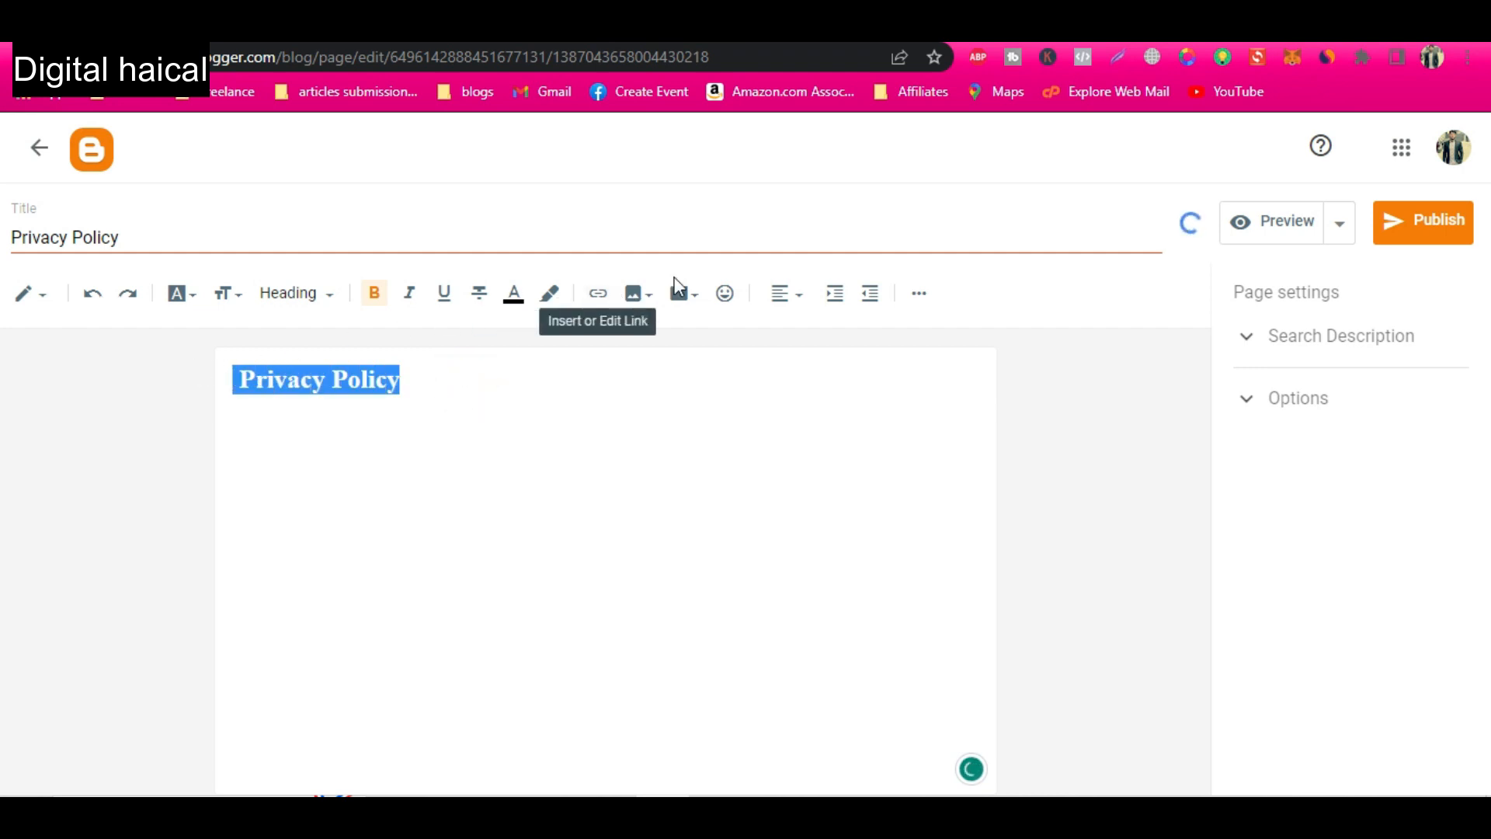
click(800, 293)
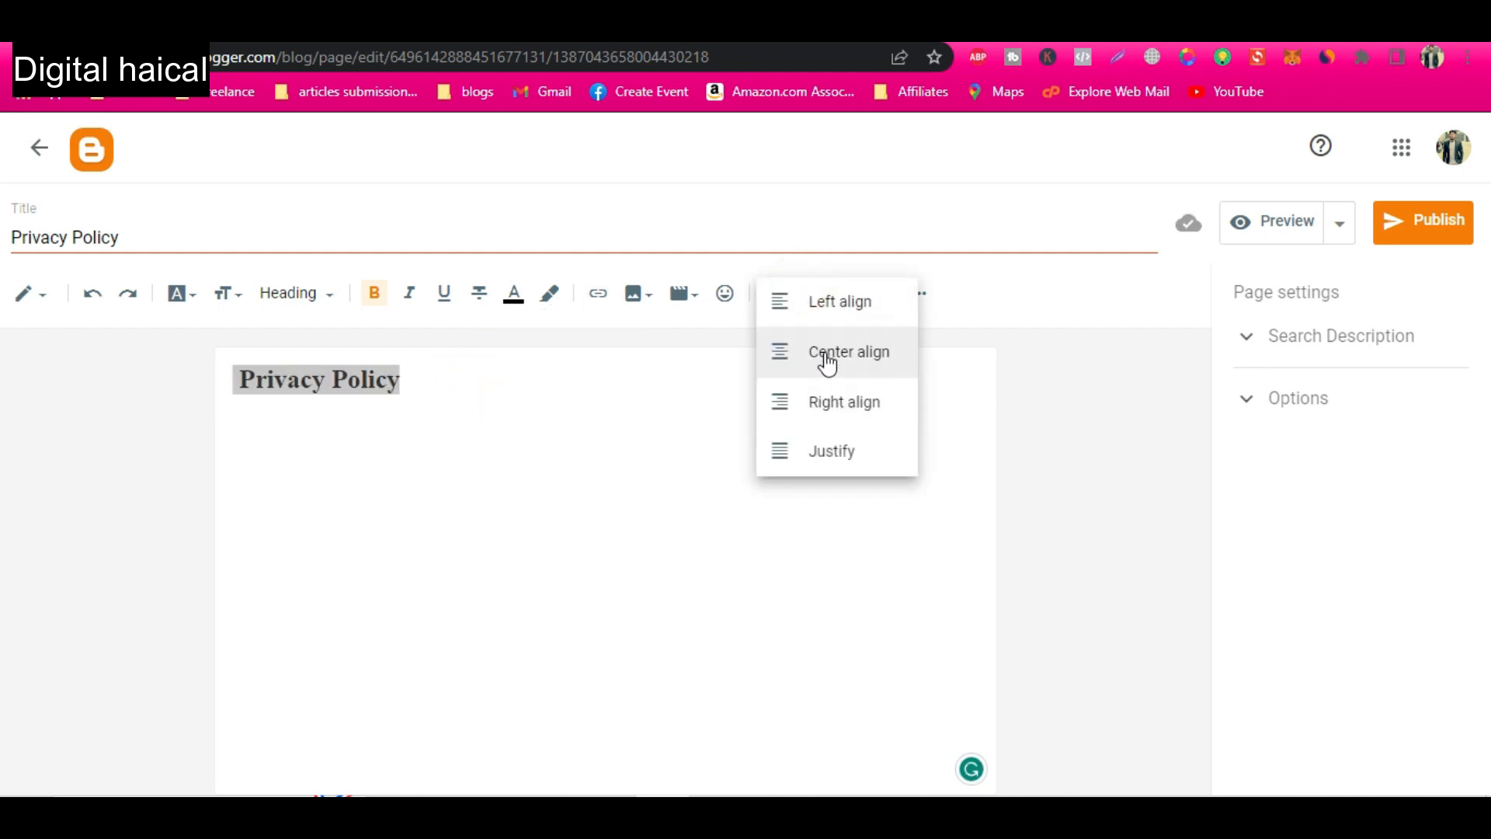
click(828, 363)
click(753, 400)
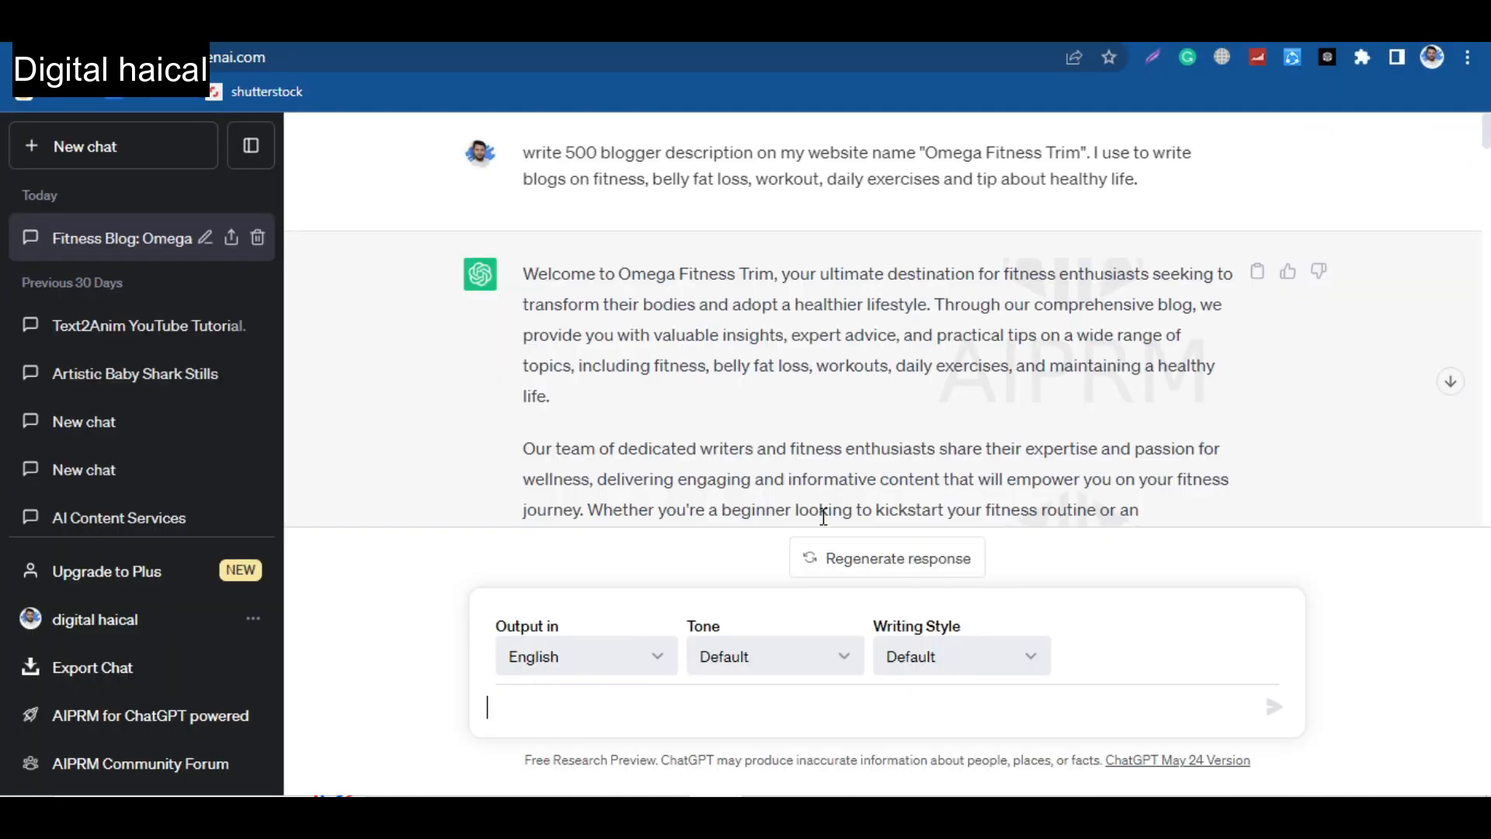
Copy the generated privacy policy text from ChatGPT and insert it as plain text below the heading on the Blogger page.
scroll(873, 233, down, 10)
scroll(873, 233, down, 10)
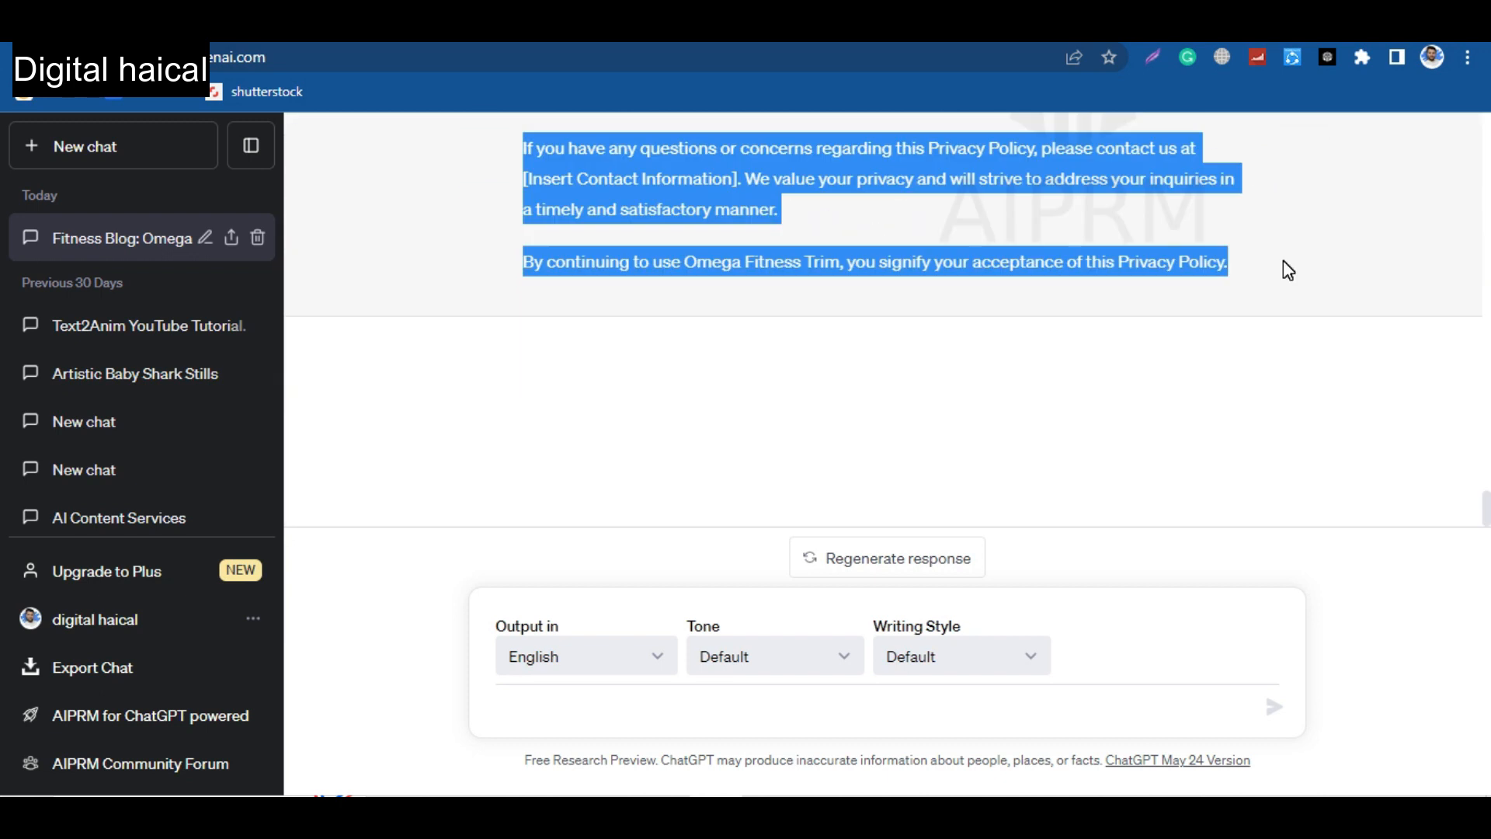
key(ctrl+c)
key(alt+Tab)
key(ctrl+v)
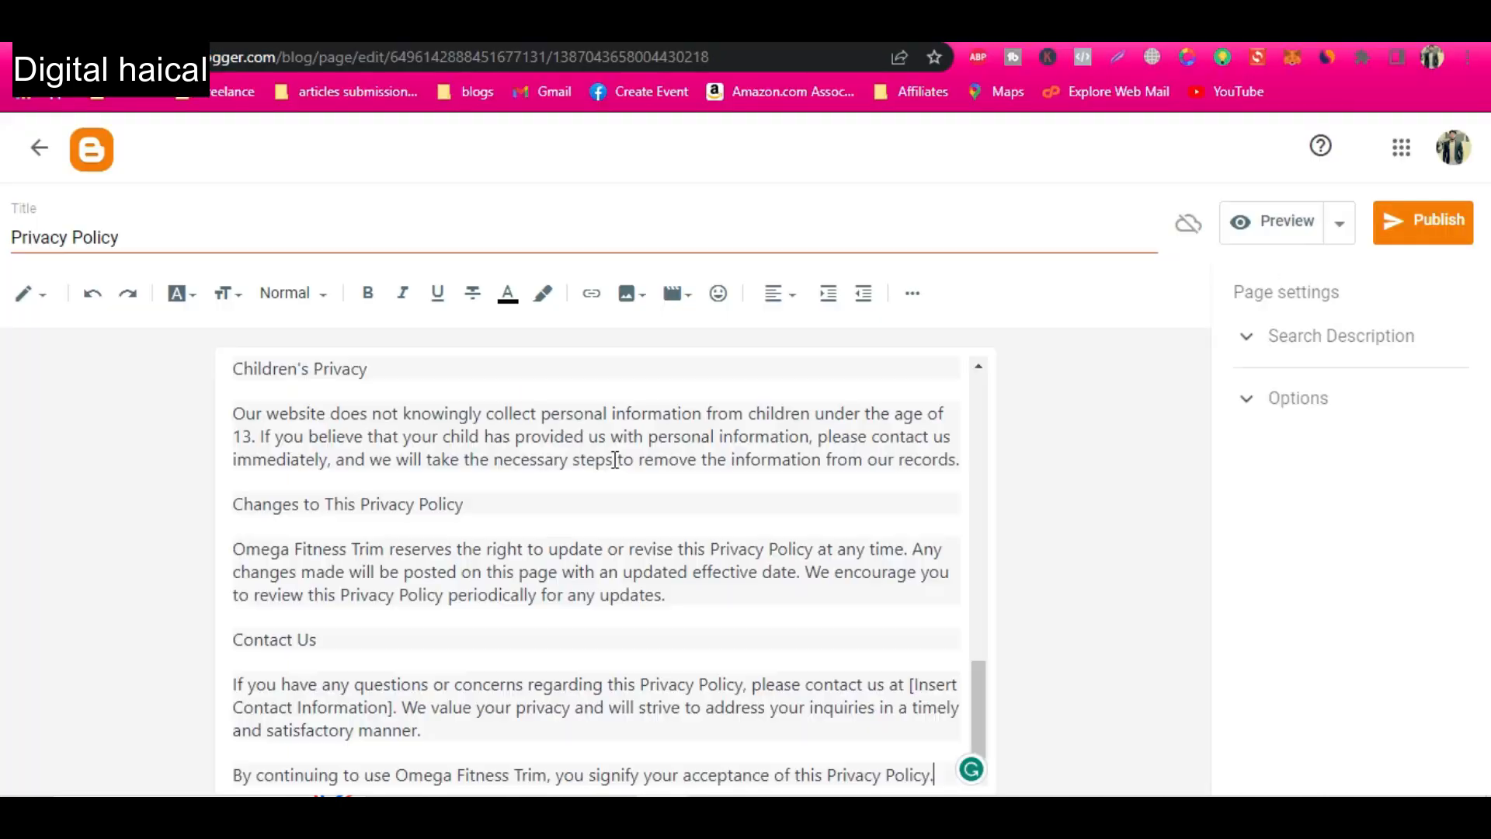
key(ctrl+z)
right_click(327, 460)
click(449, 247)
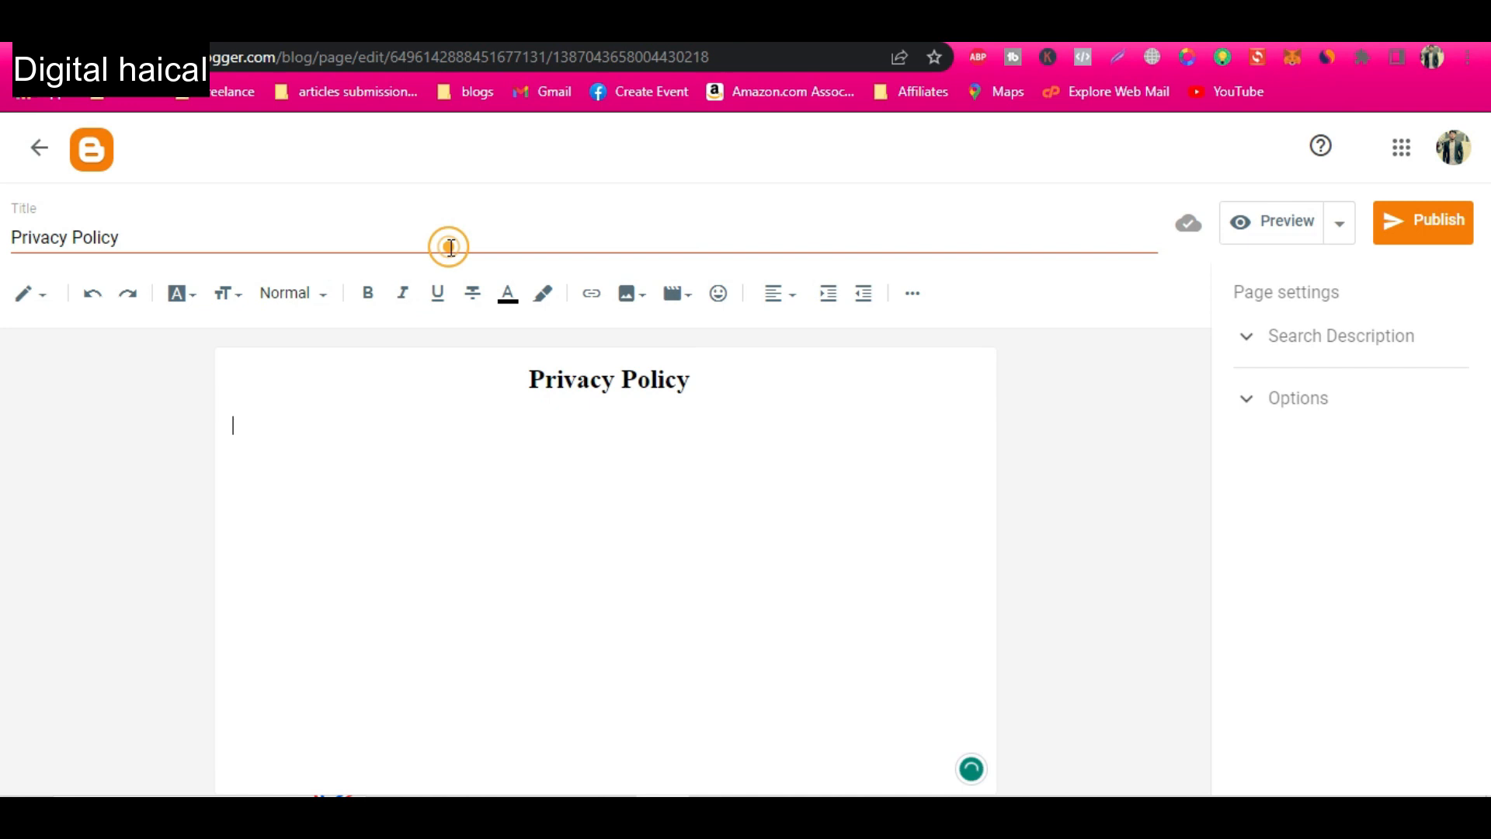
Replace the "Insert Date" placeholder with "15 June 223" and italicize the whole Effective Date line.
scroll(429, 539, up, 15)
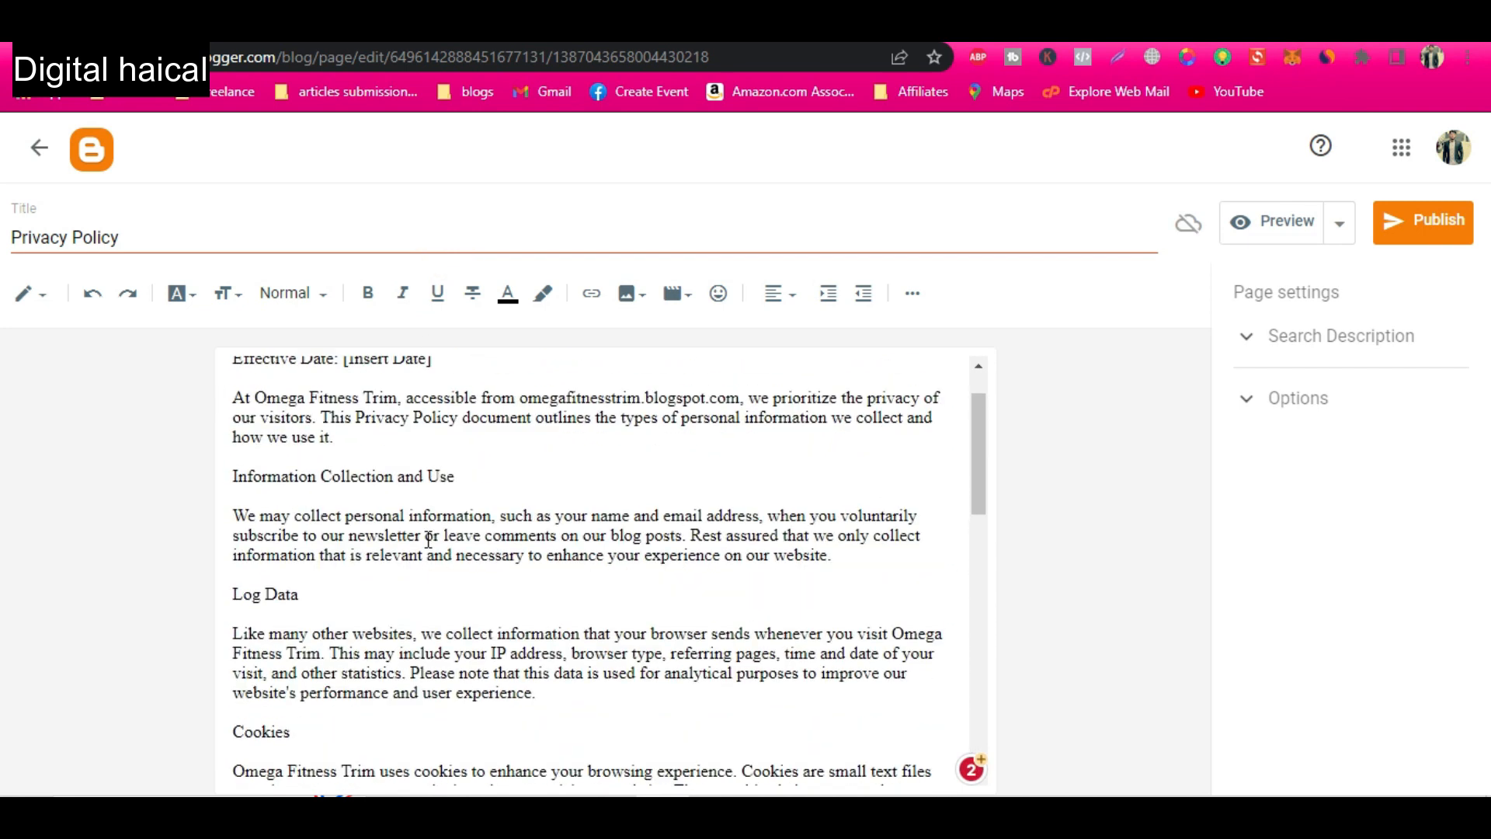
drag(427, 425, 356, 426)
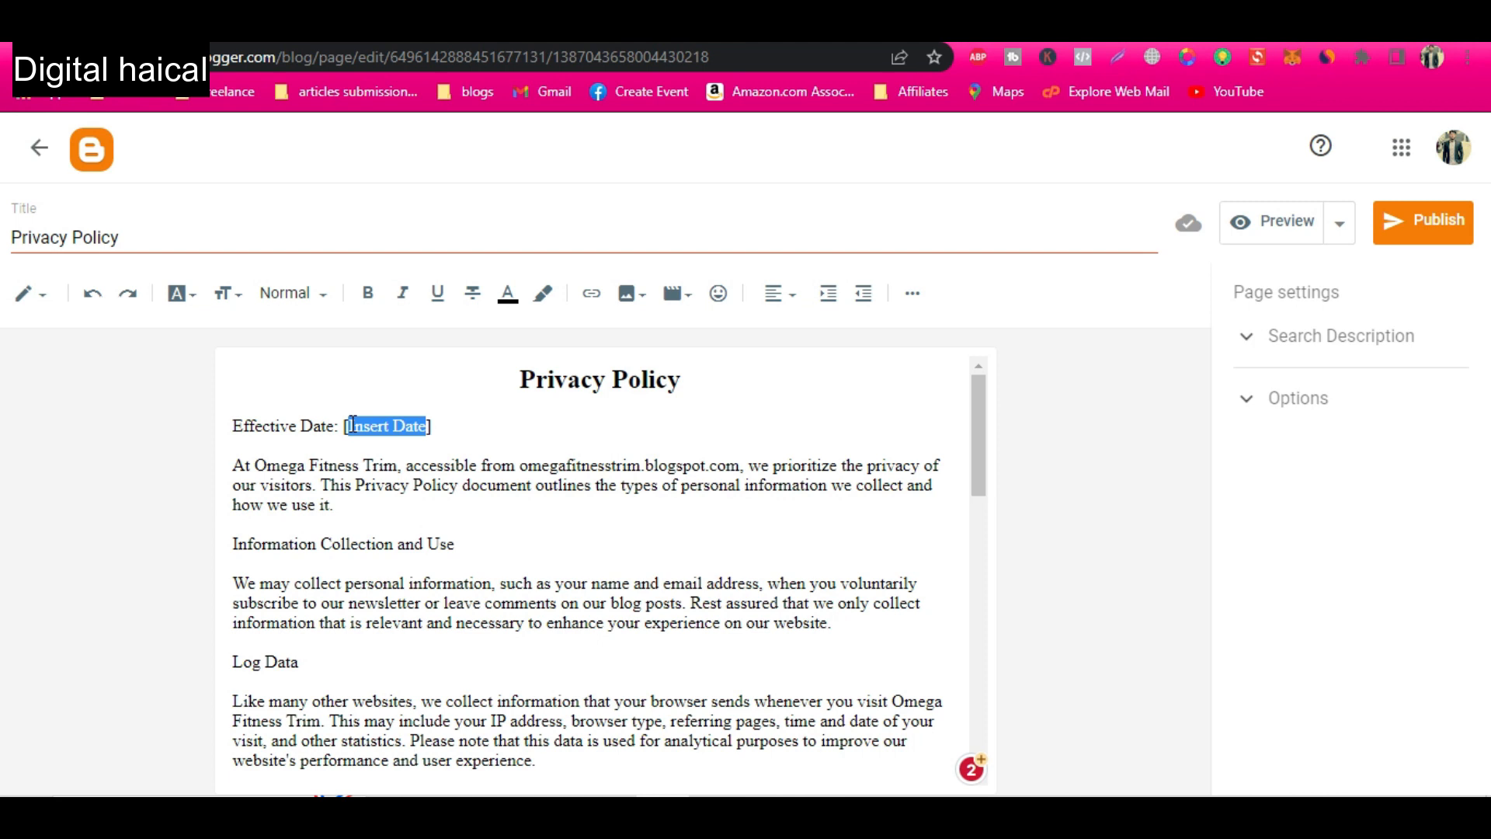
text(15 Ju)
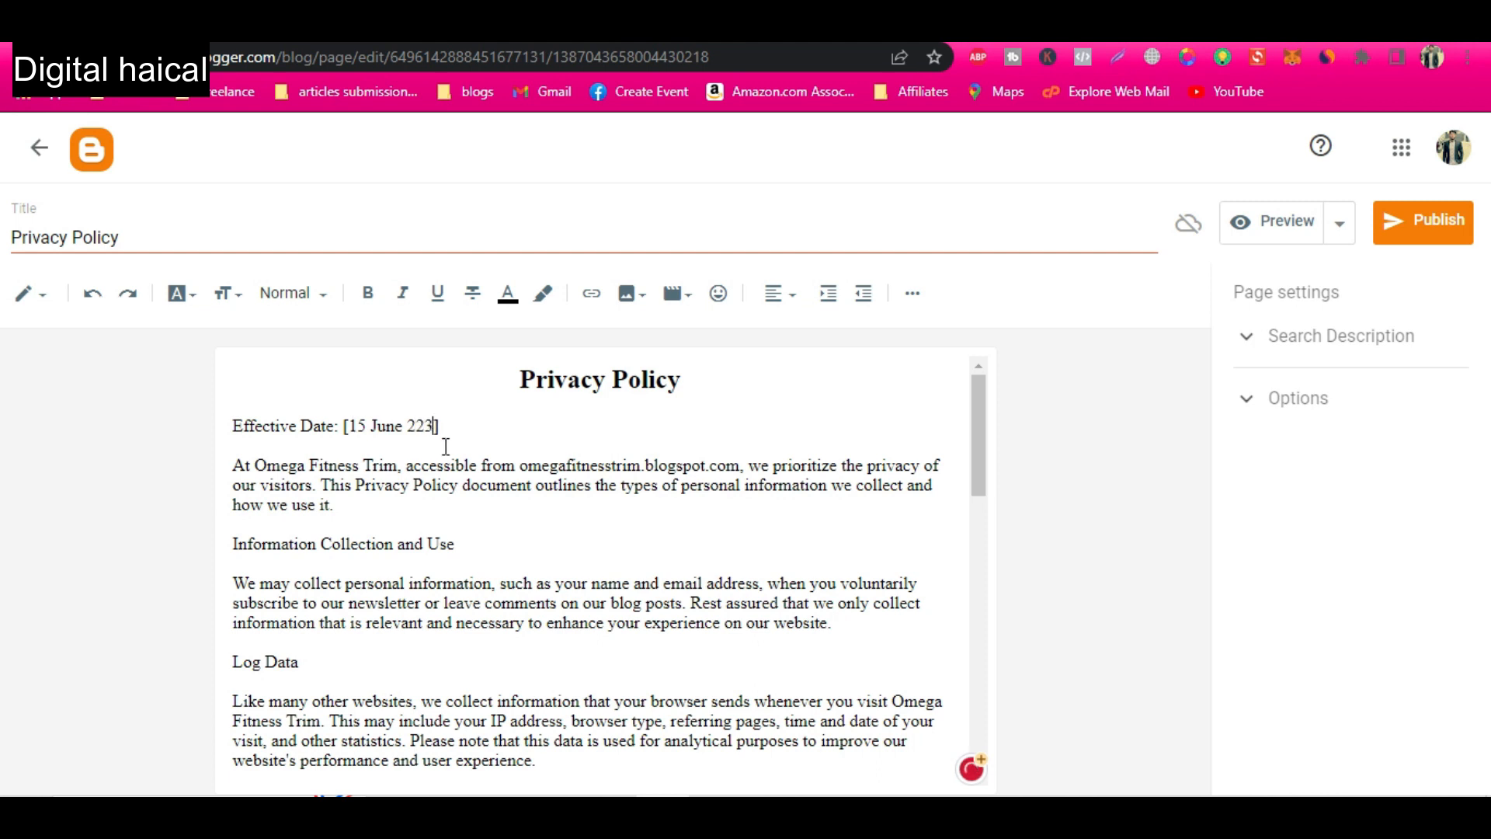
drag(464, 425, 225, 429)
click(402, 293)
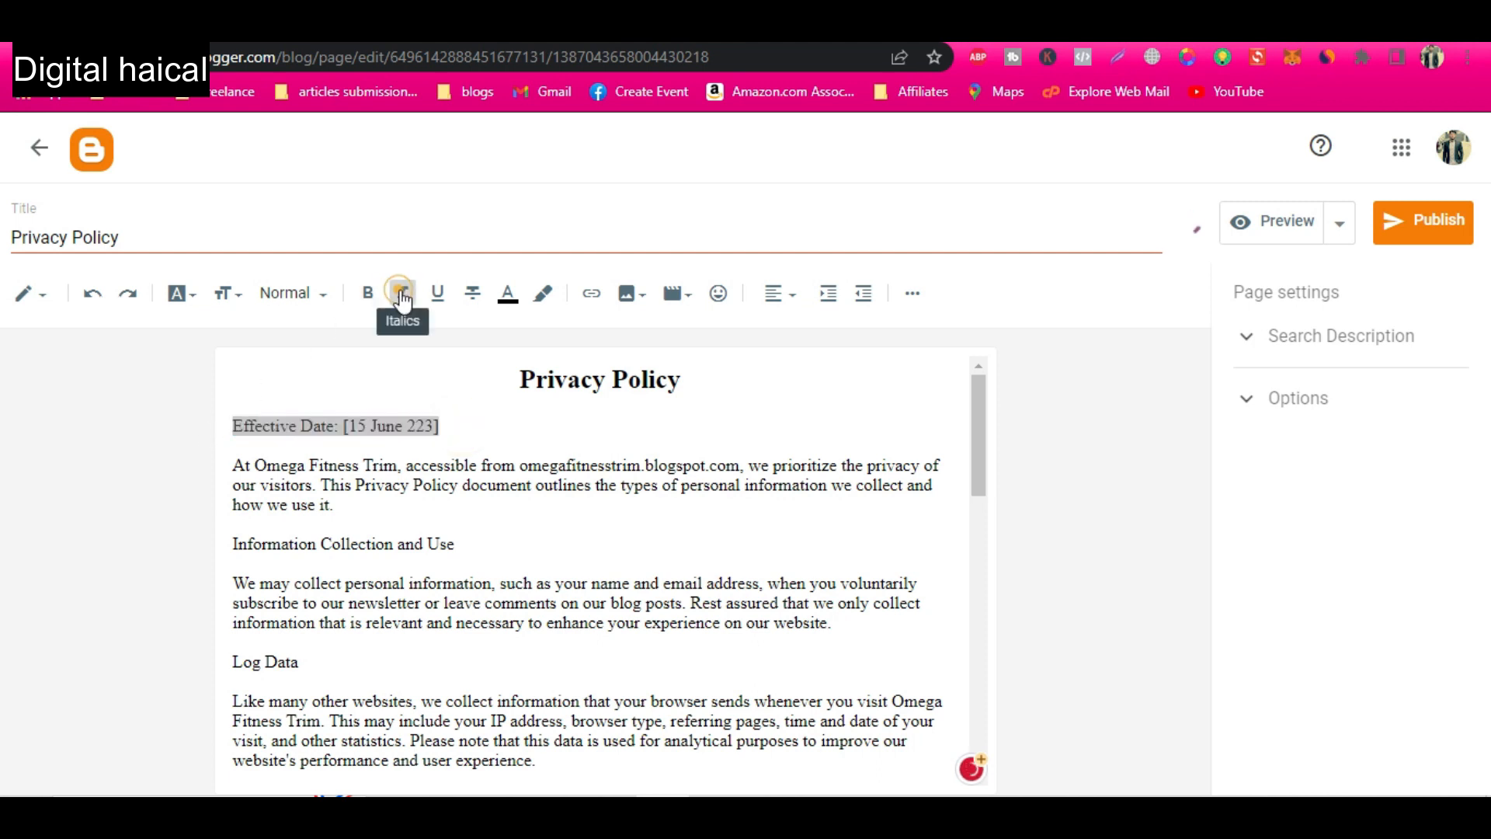
click(403, 464)
Read through the remaining sections of the privacy policy text on the page.
scroll(490, 555, down, 5)
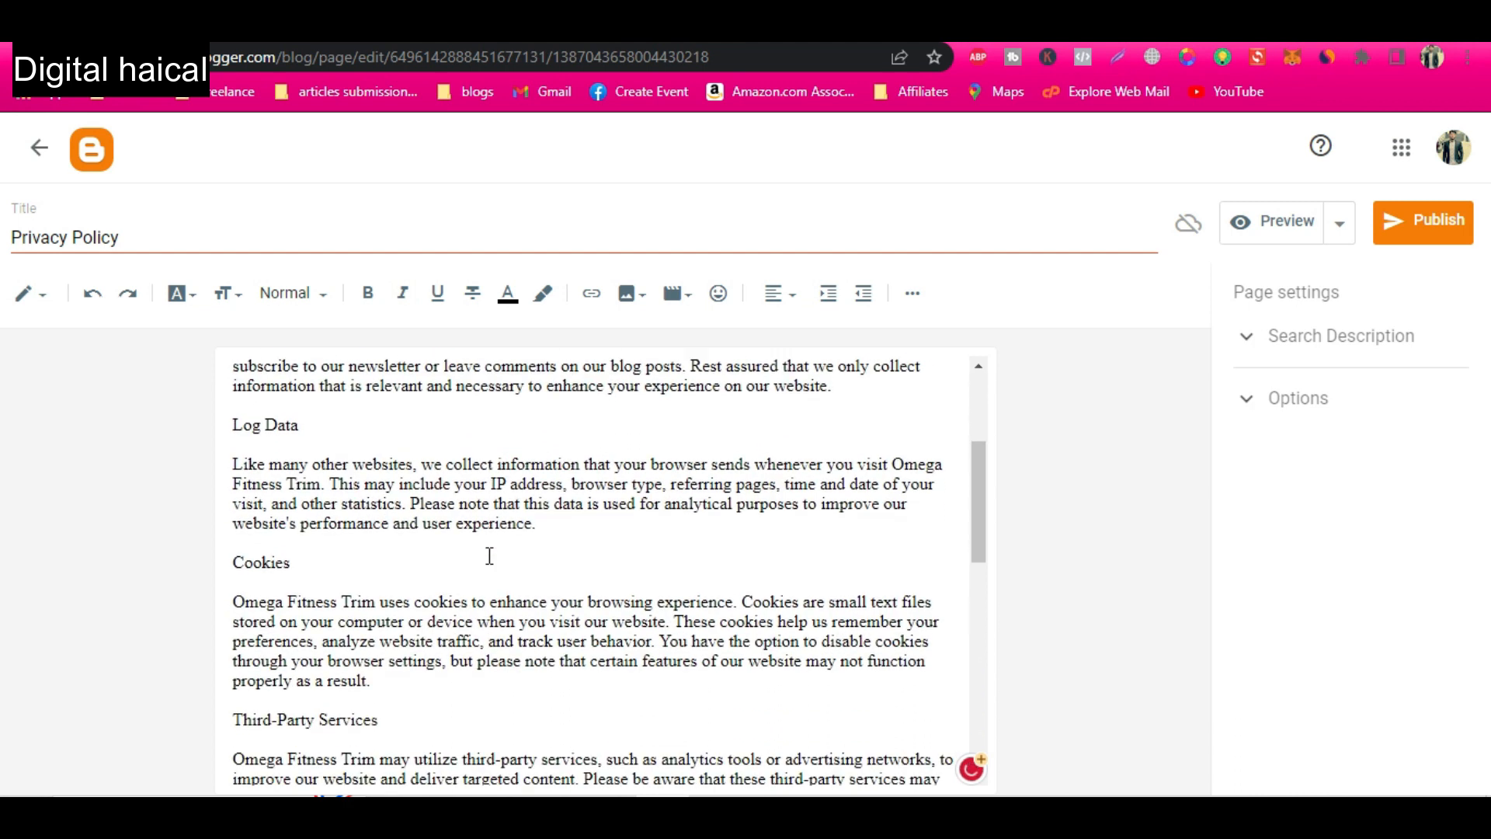
scroll(490, 555, down, 4)
scroll(489, 556, up, 5)
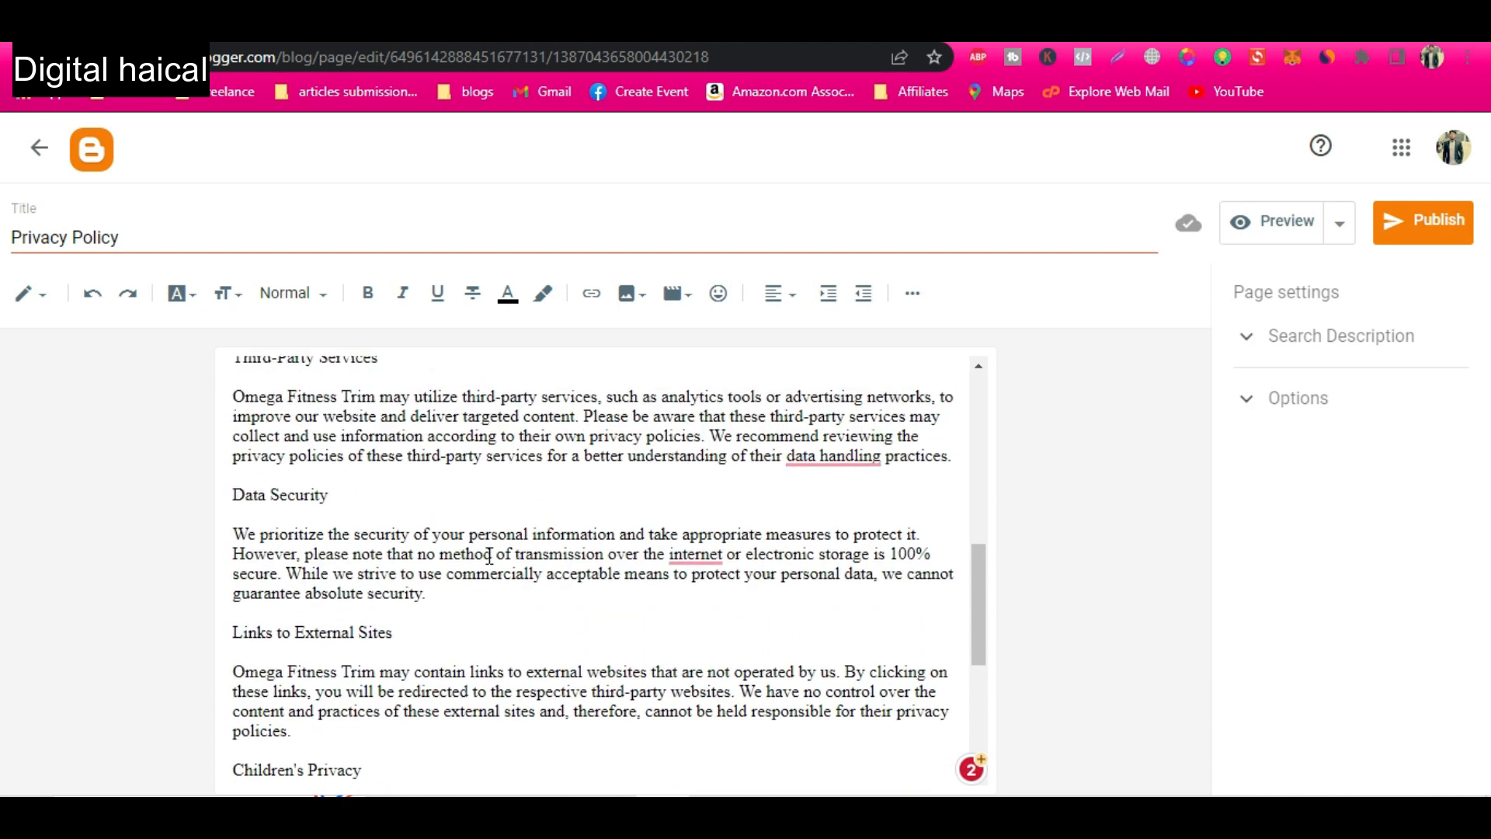
scroll(489, 555, up, 4)
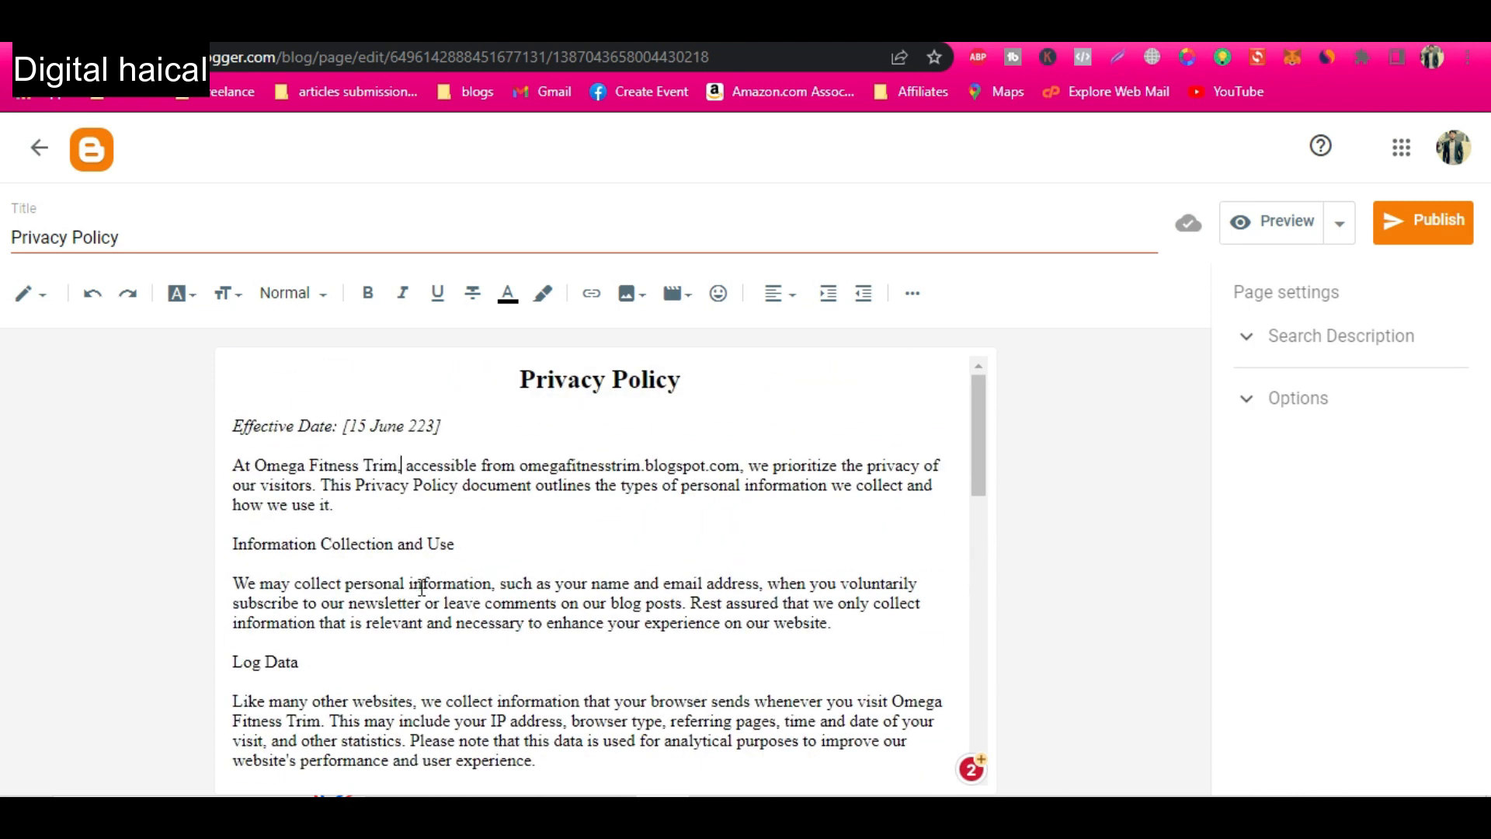
Format the "Information Collection and Use" and "Log Data" section titles as Subheading.
drag(494, 545, 232, 545)
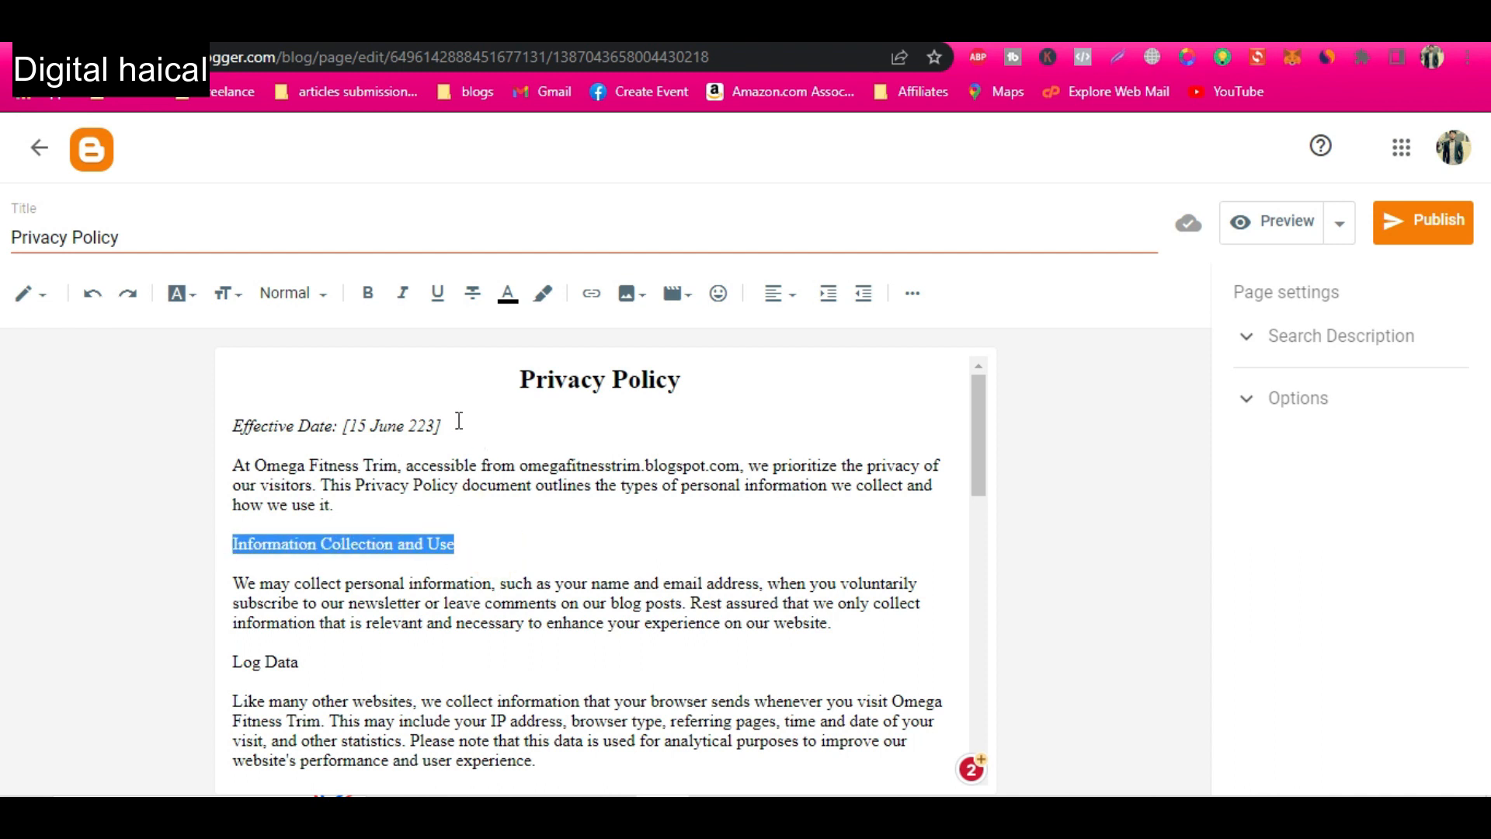
click(315, 293)
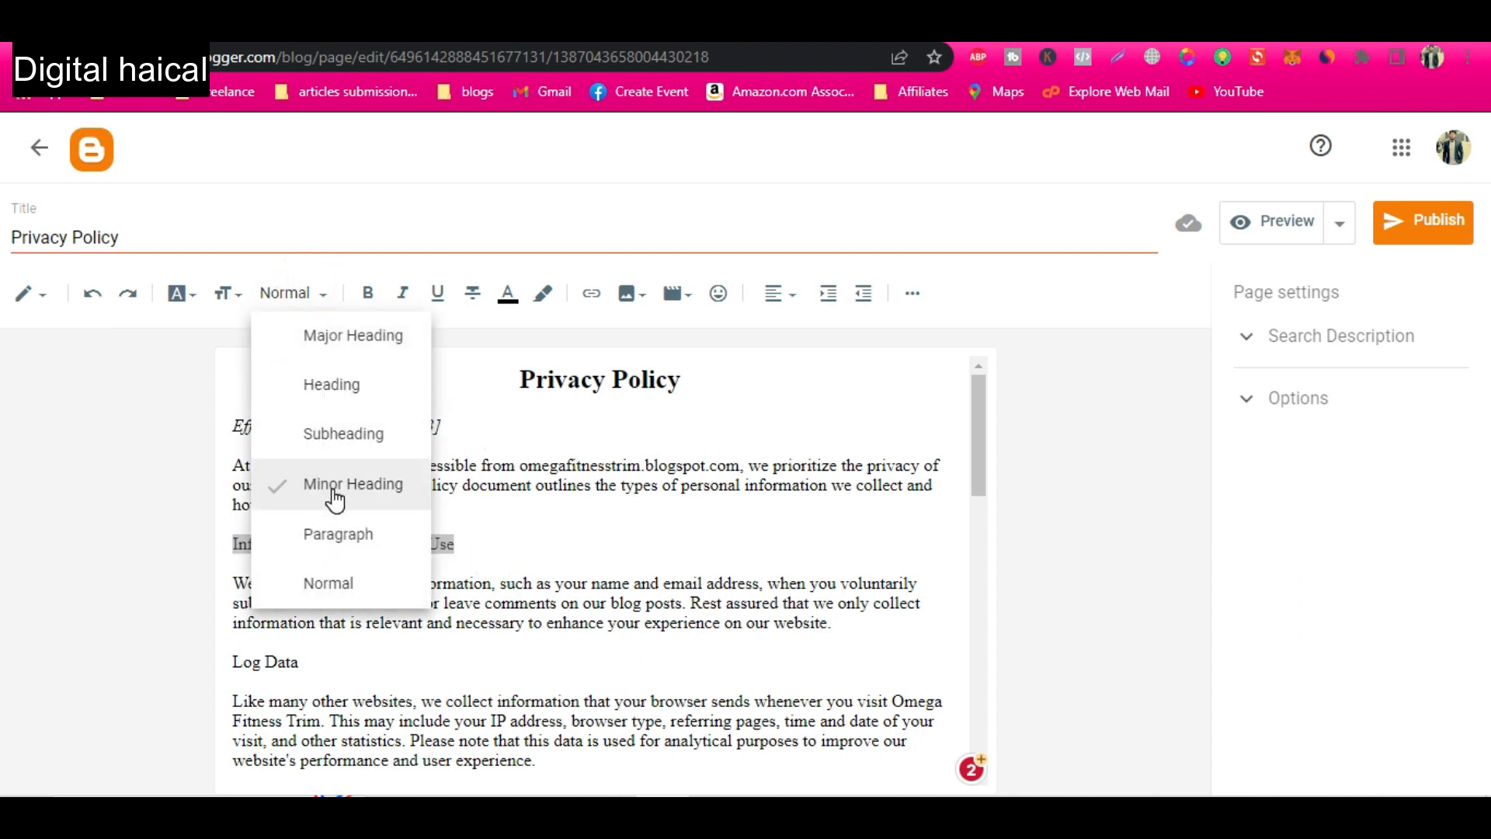
click(346, 435)
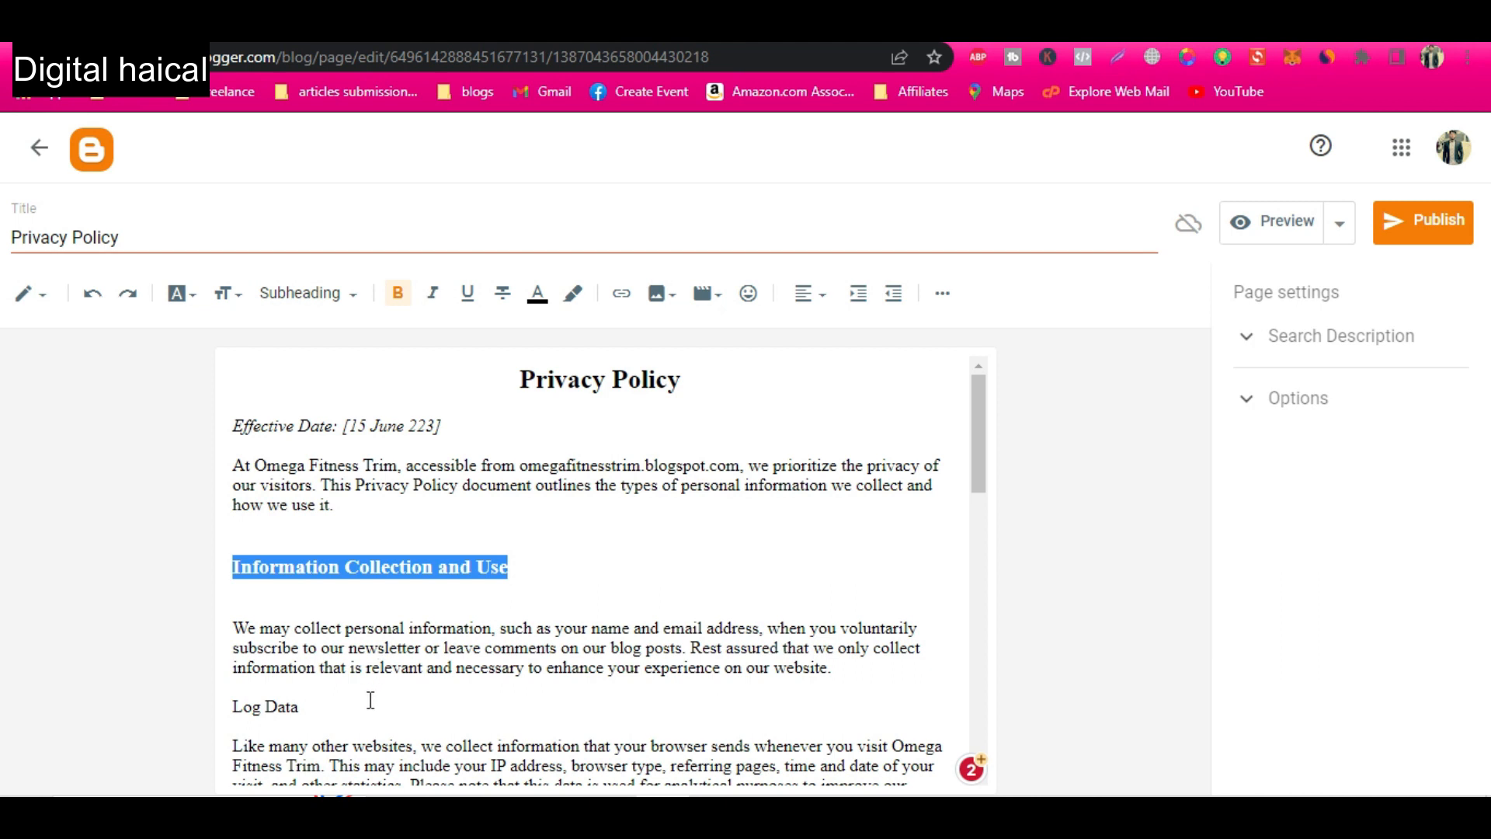
drag(353, 705, 248, 685)
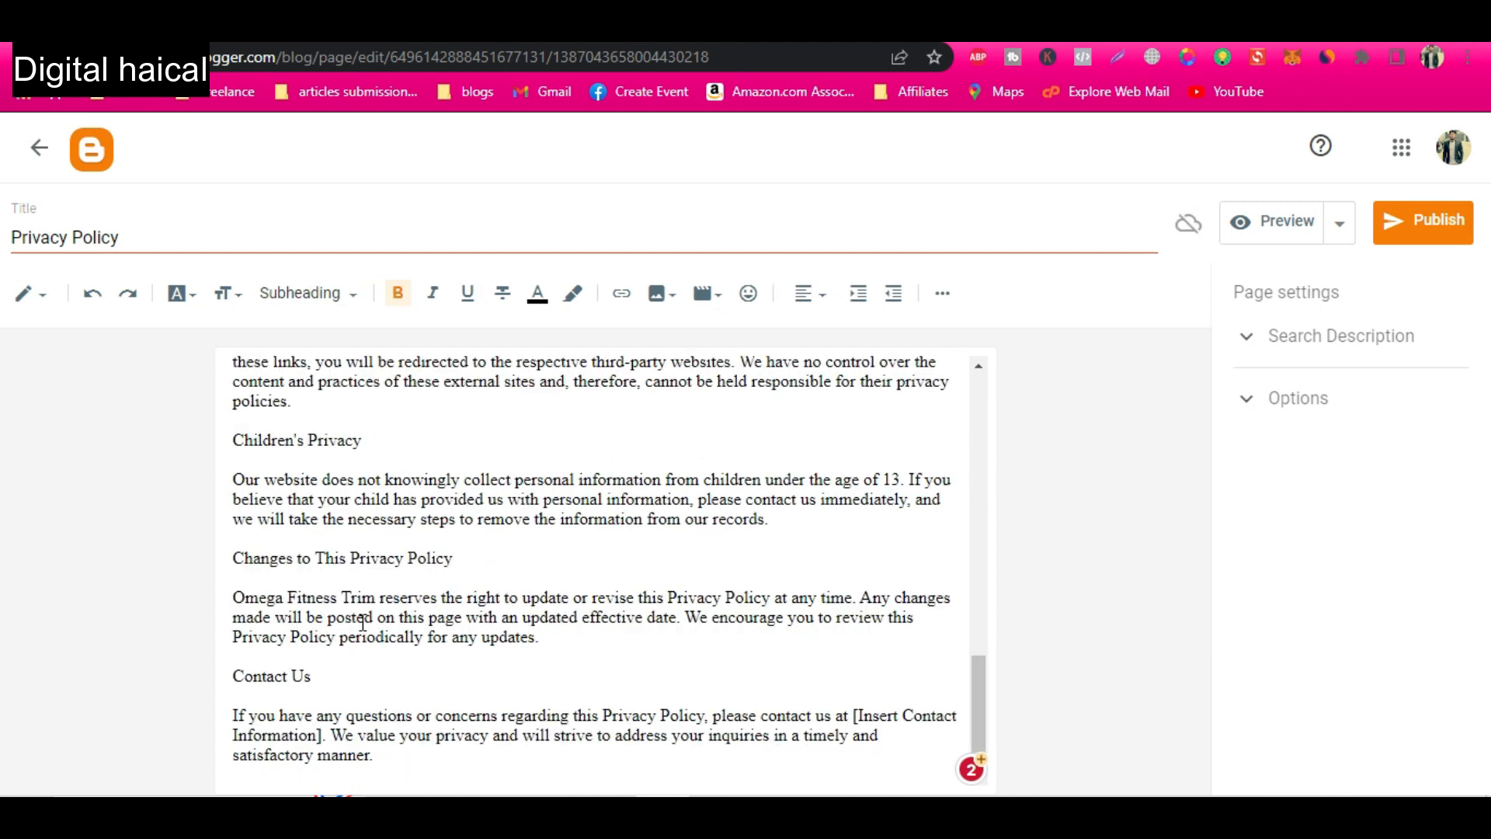
scroll(362, 622, up, 20)
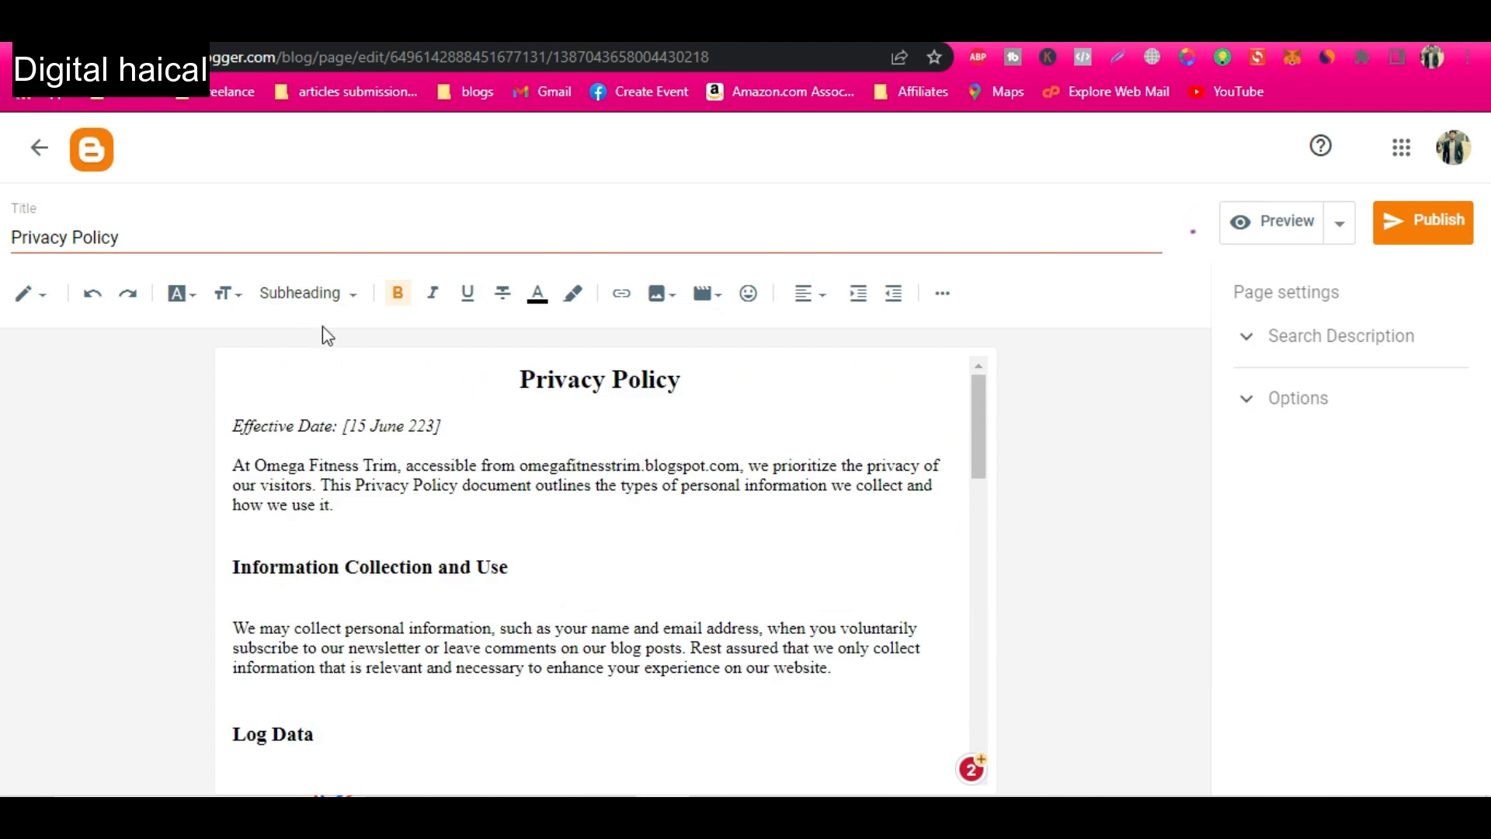
Set the page's search description to "Privacy Policy of omega fitness trim. That actually guide how to live healthy and lose fats fast.".
click(1326, 339)
click(1321, 393)
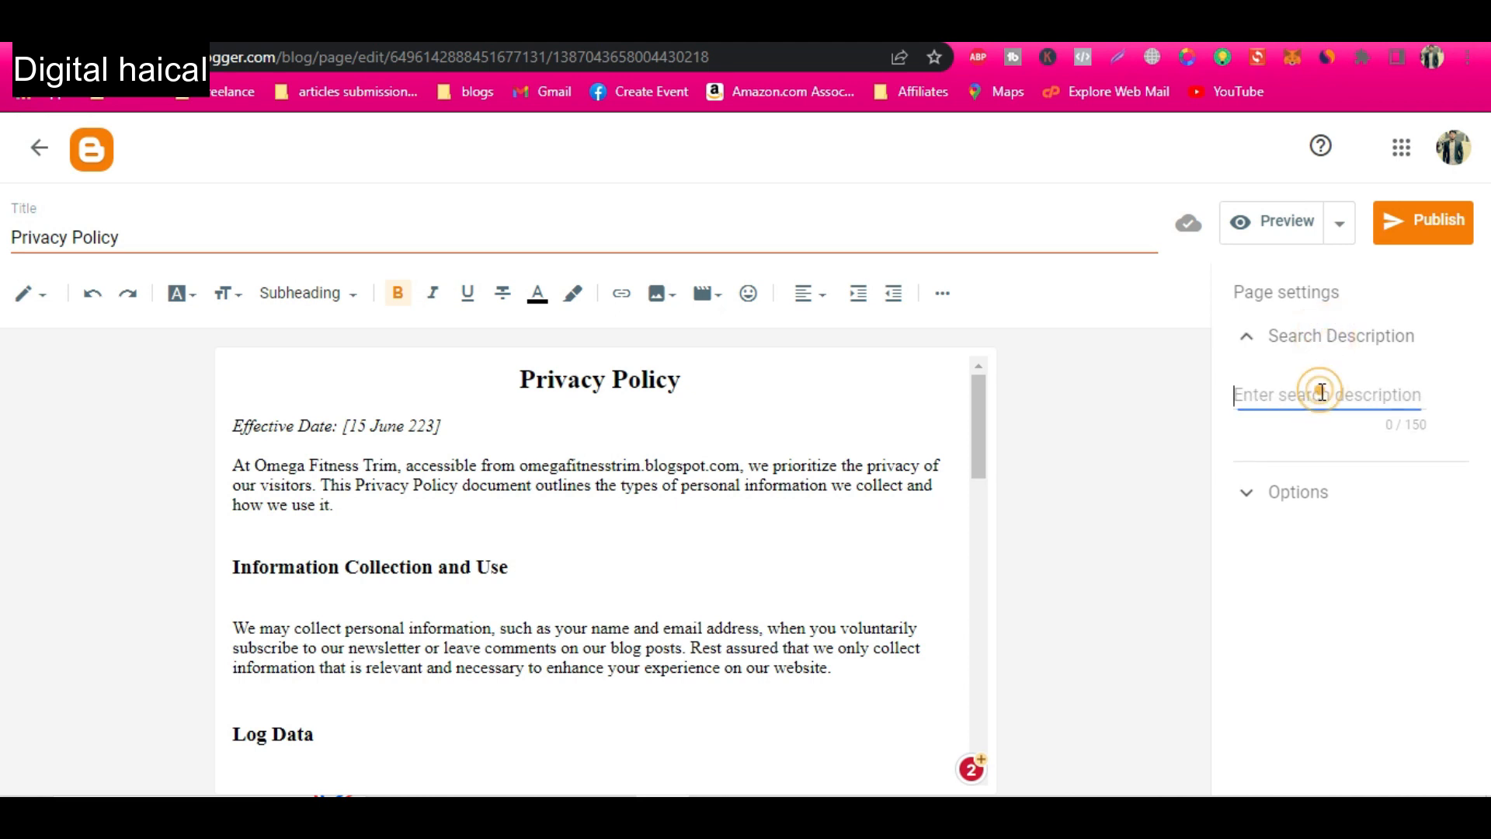
text(Privacy Policy)
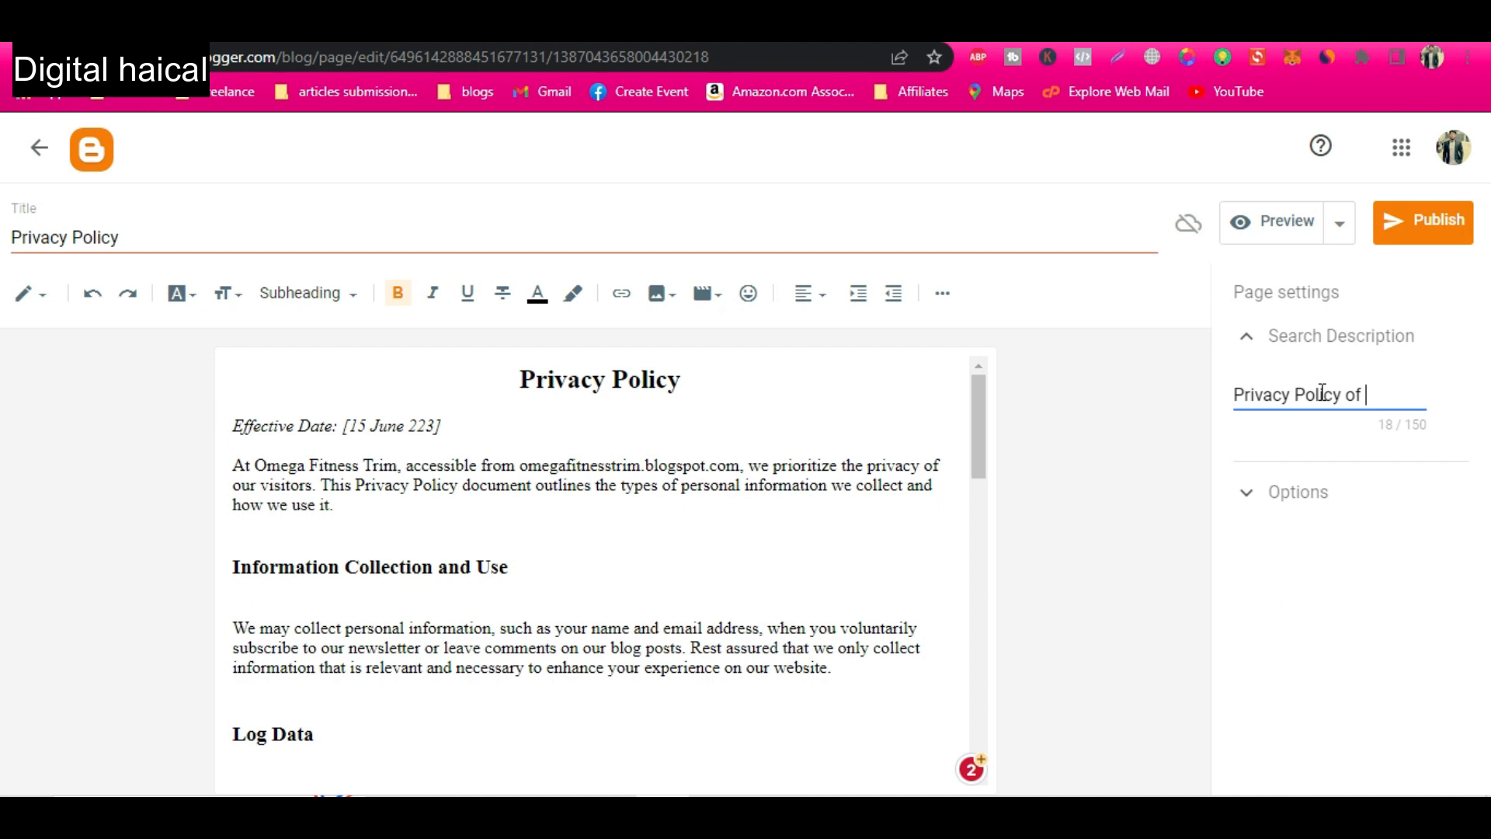
text(of omega fitne)
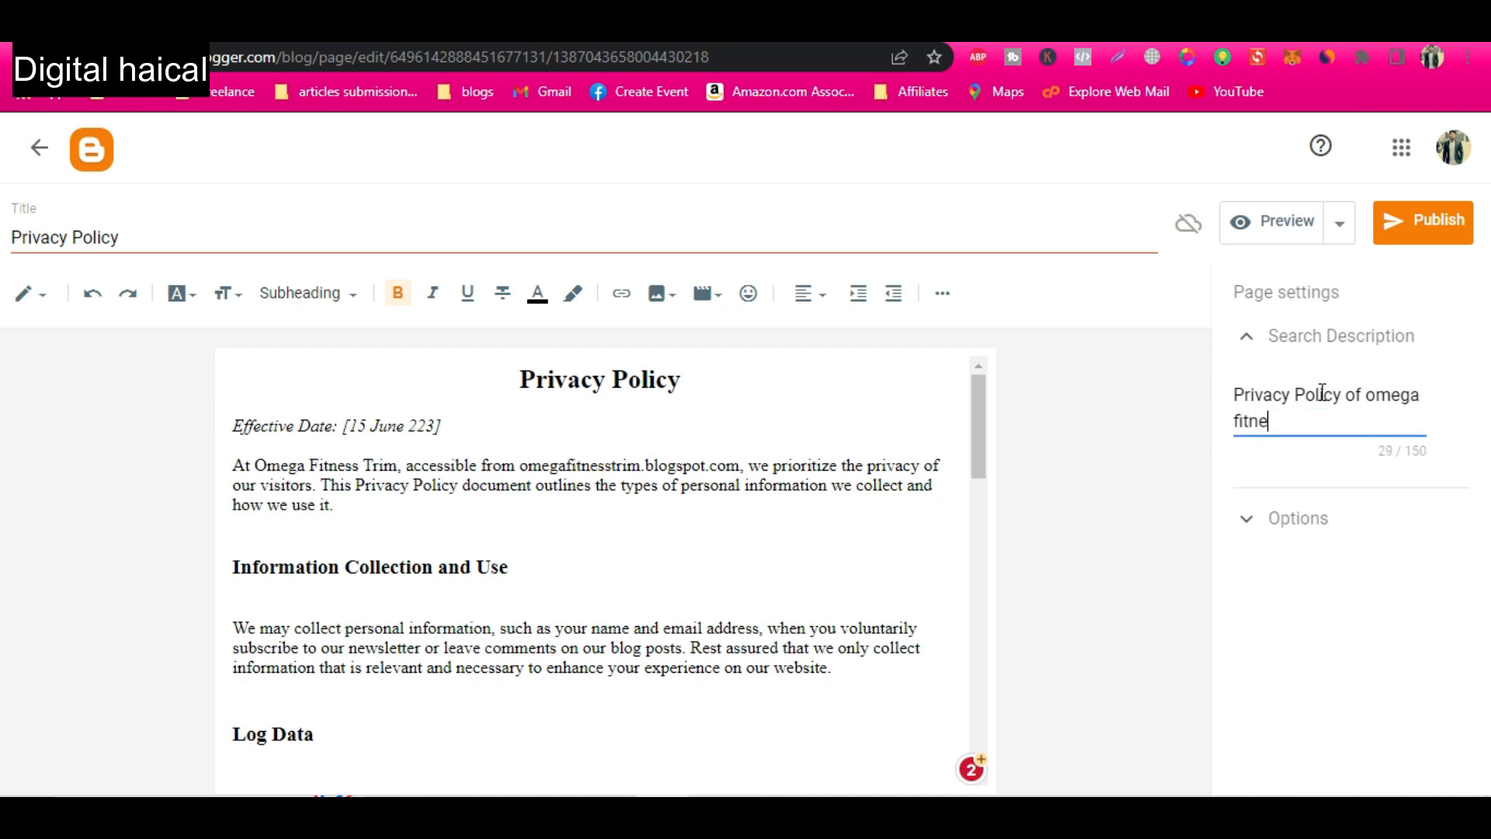
text(ss trim. That actually guide )
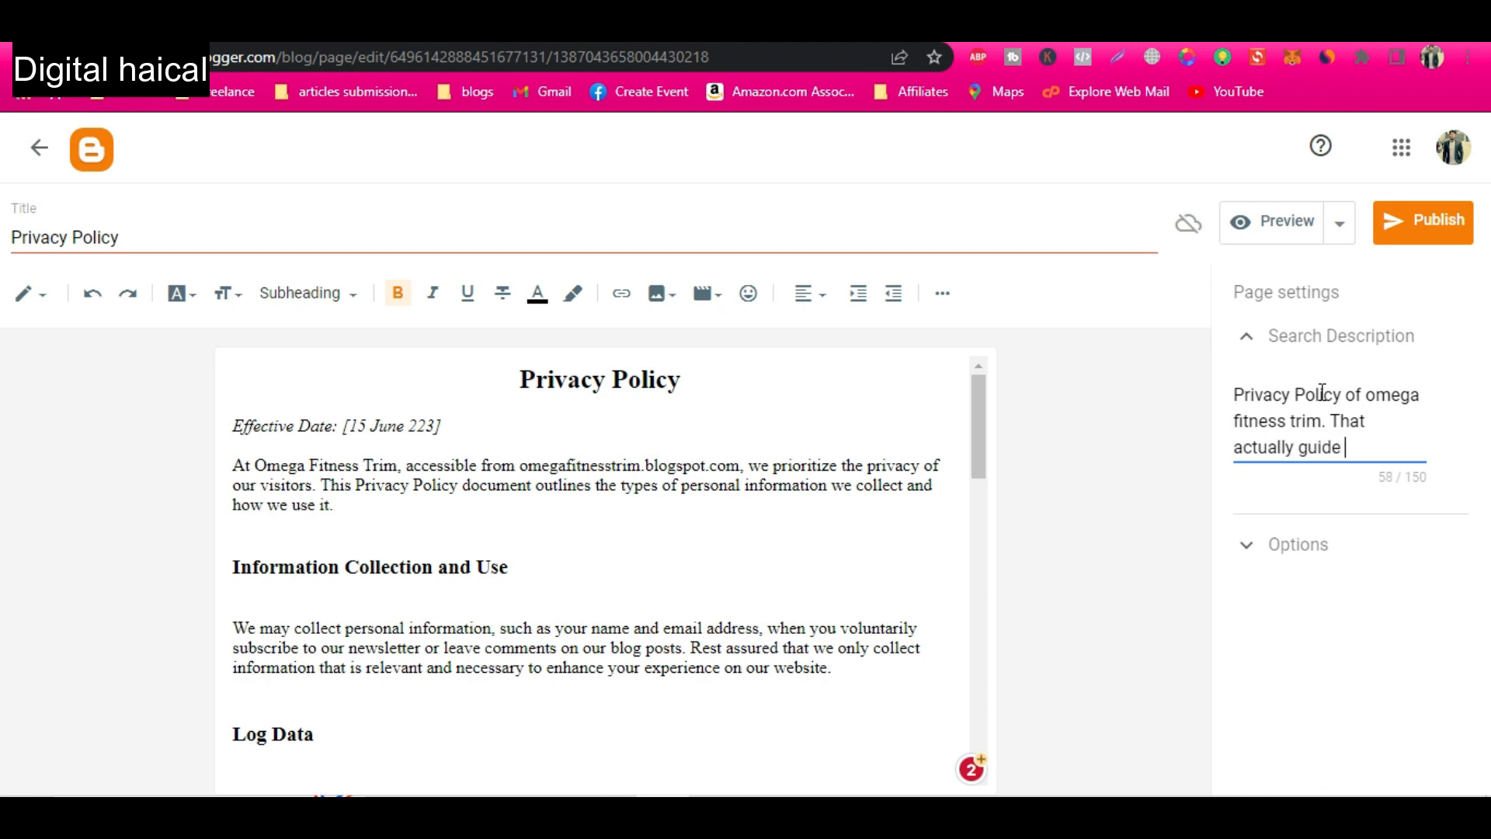
text(how to live )
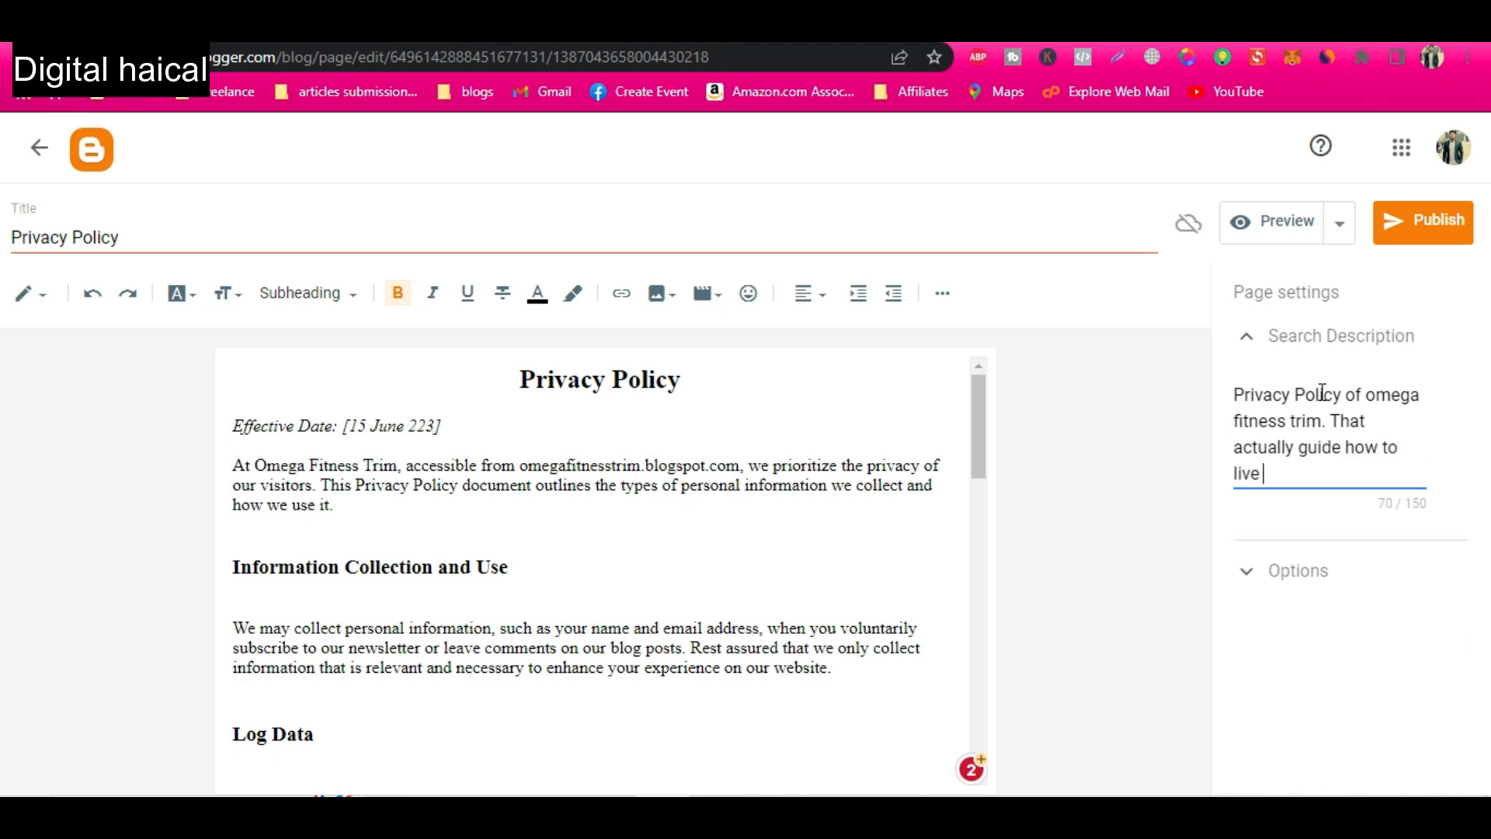
text(healthy and lose fa)
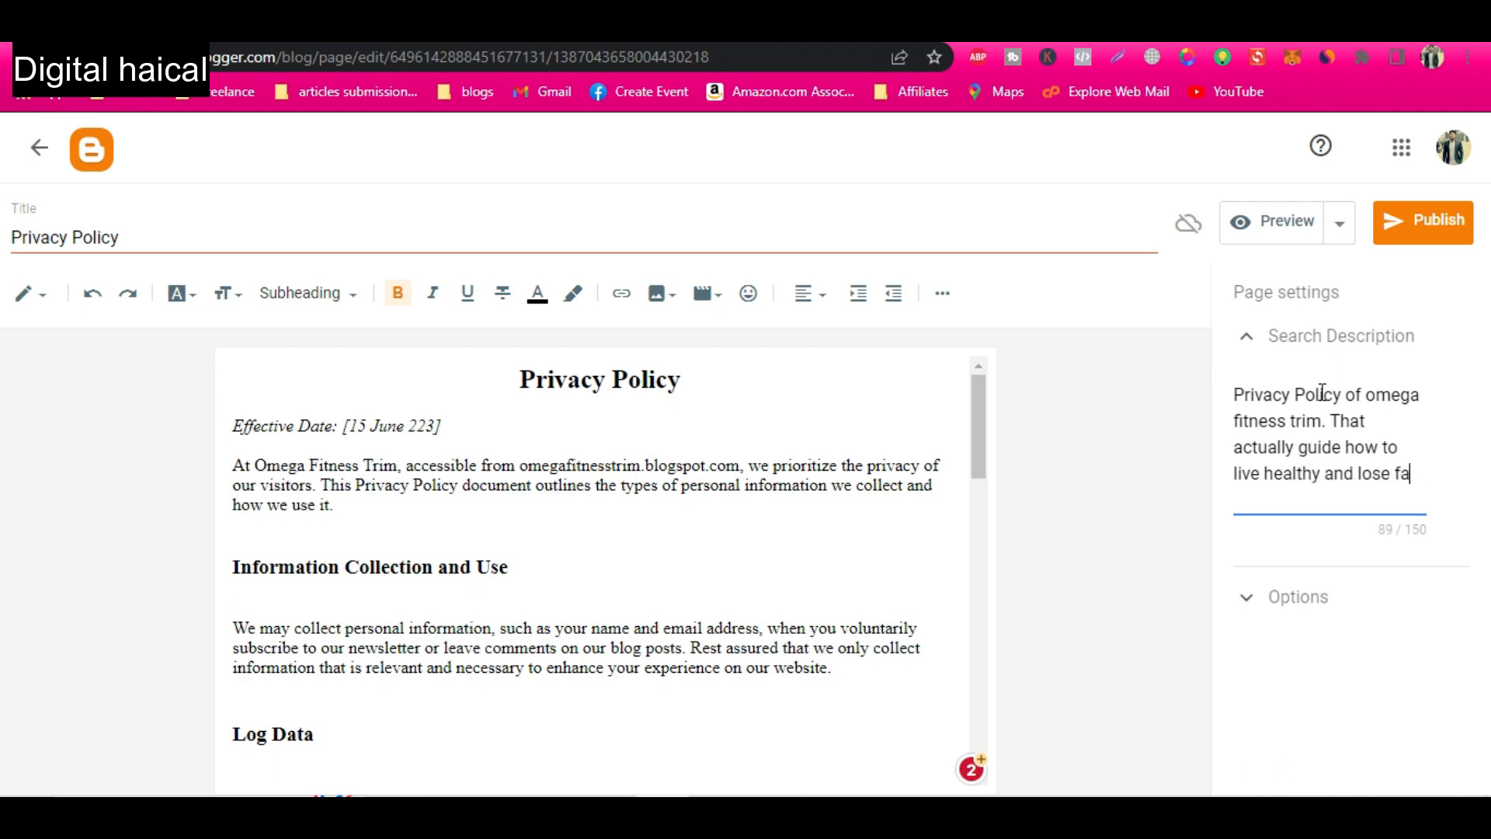
text(ts fast.)
key(Return)
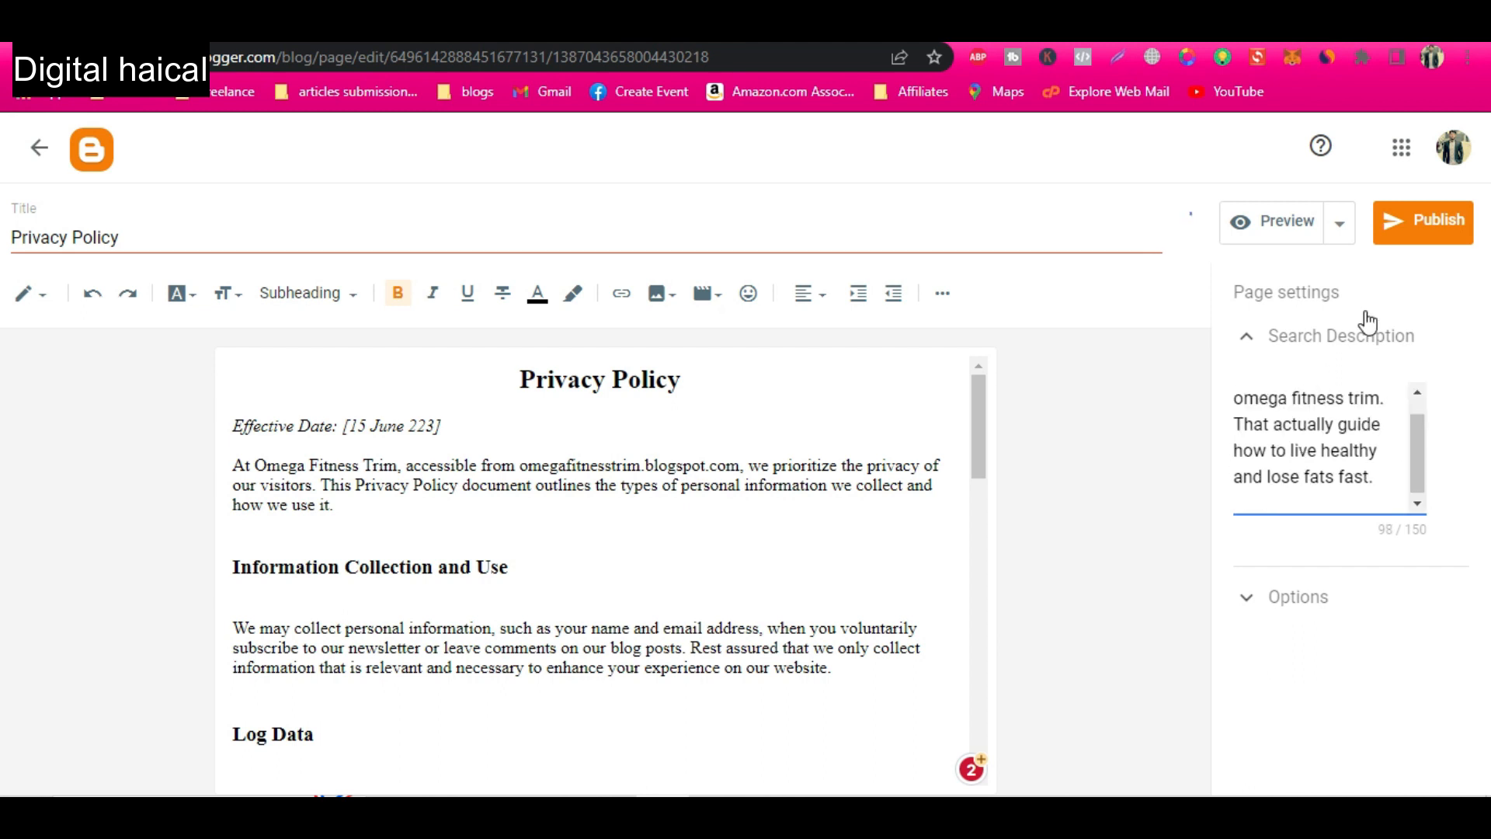
Publish the Privacy Policy page and copy the web address of its live version.
click(1439, 223)
click(824, 504)
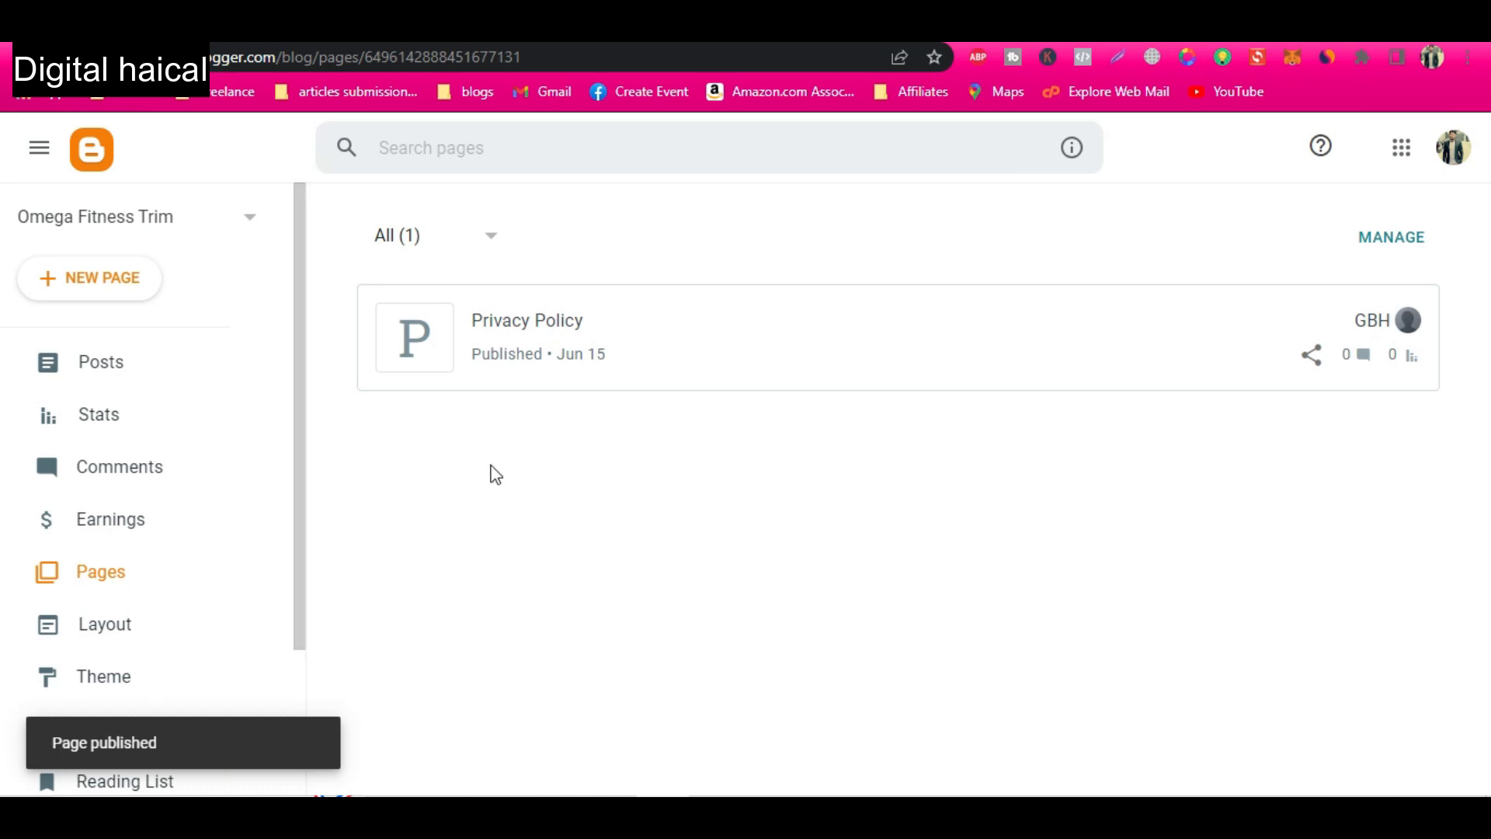
click(1361, 322)
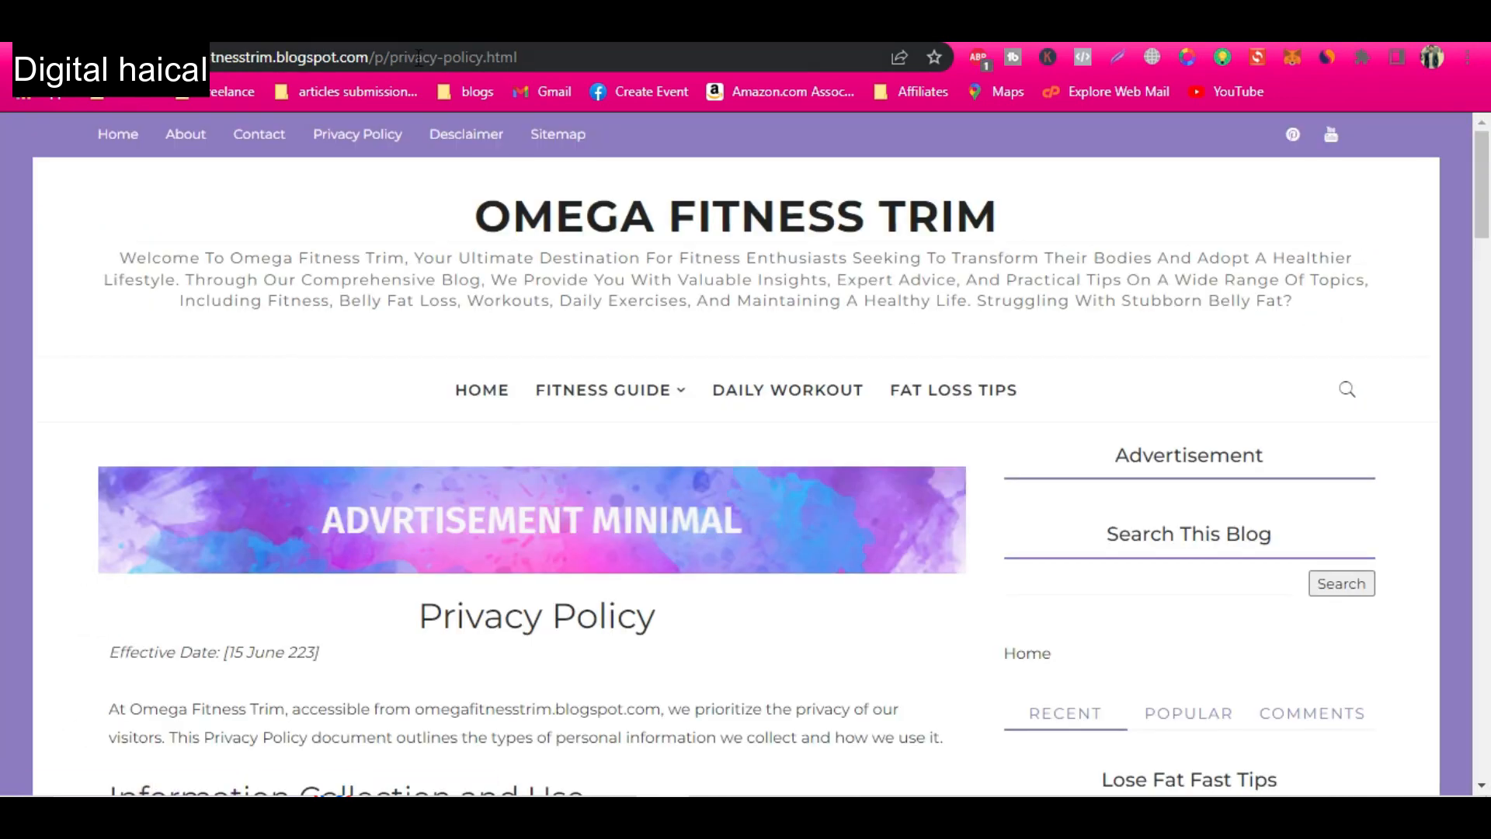
click(419, 57)
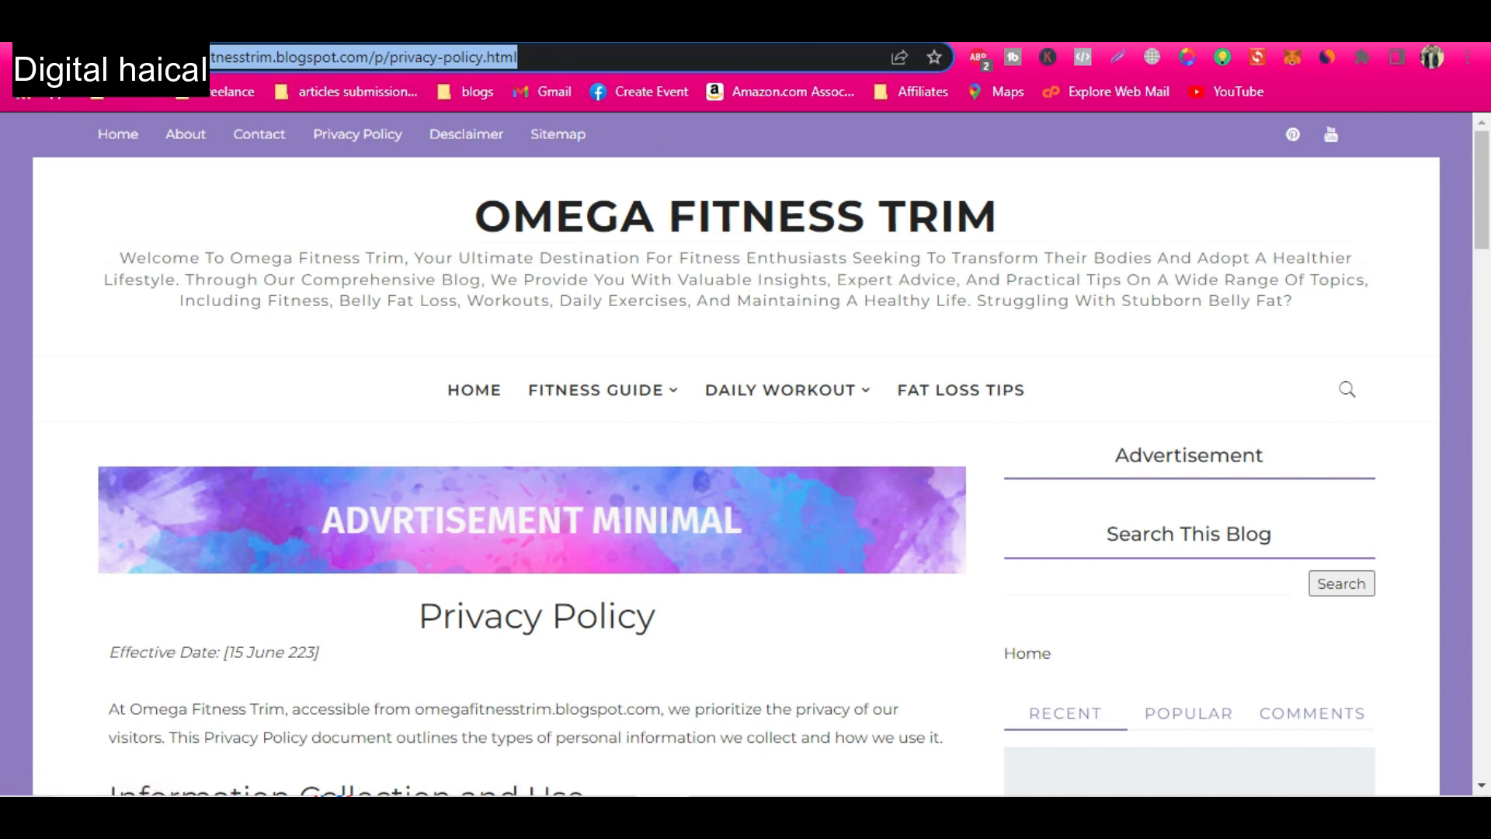
click(722, 34)
click(630, 34)
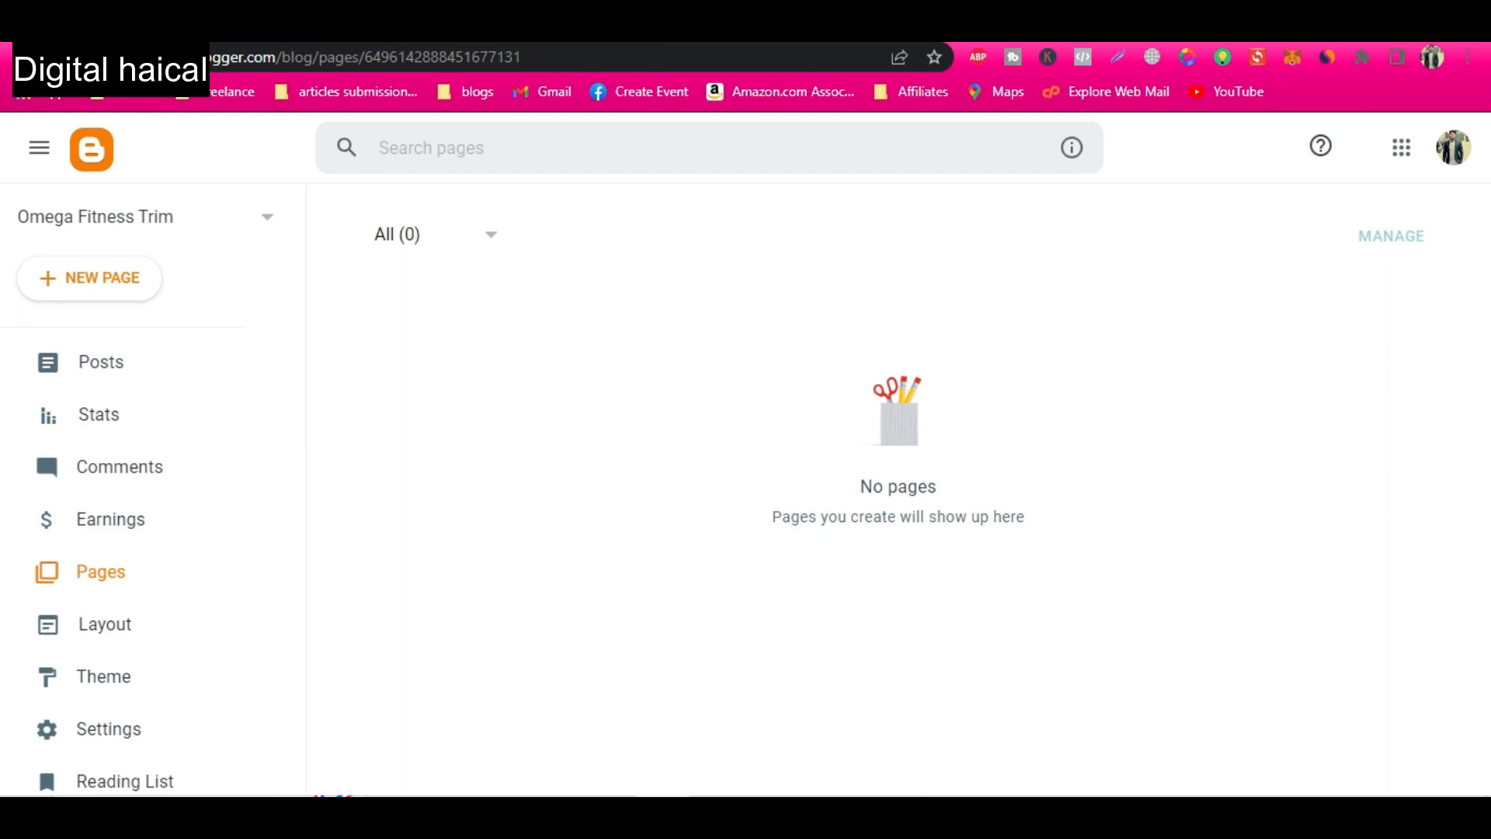
click(464, 34)
click(308, 34)
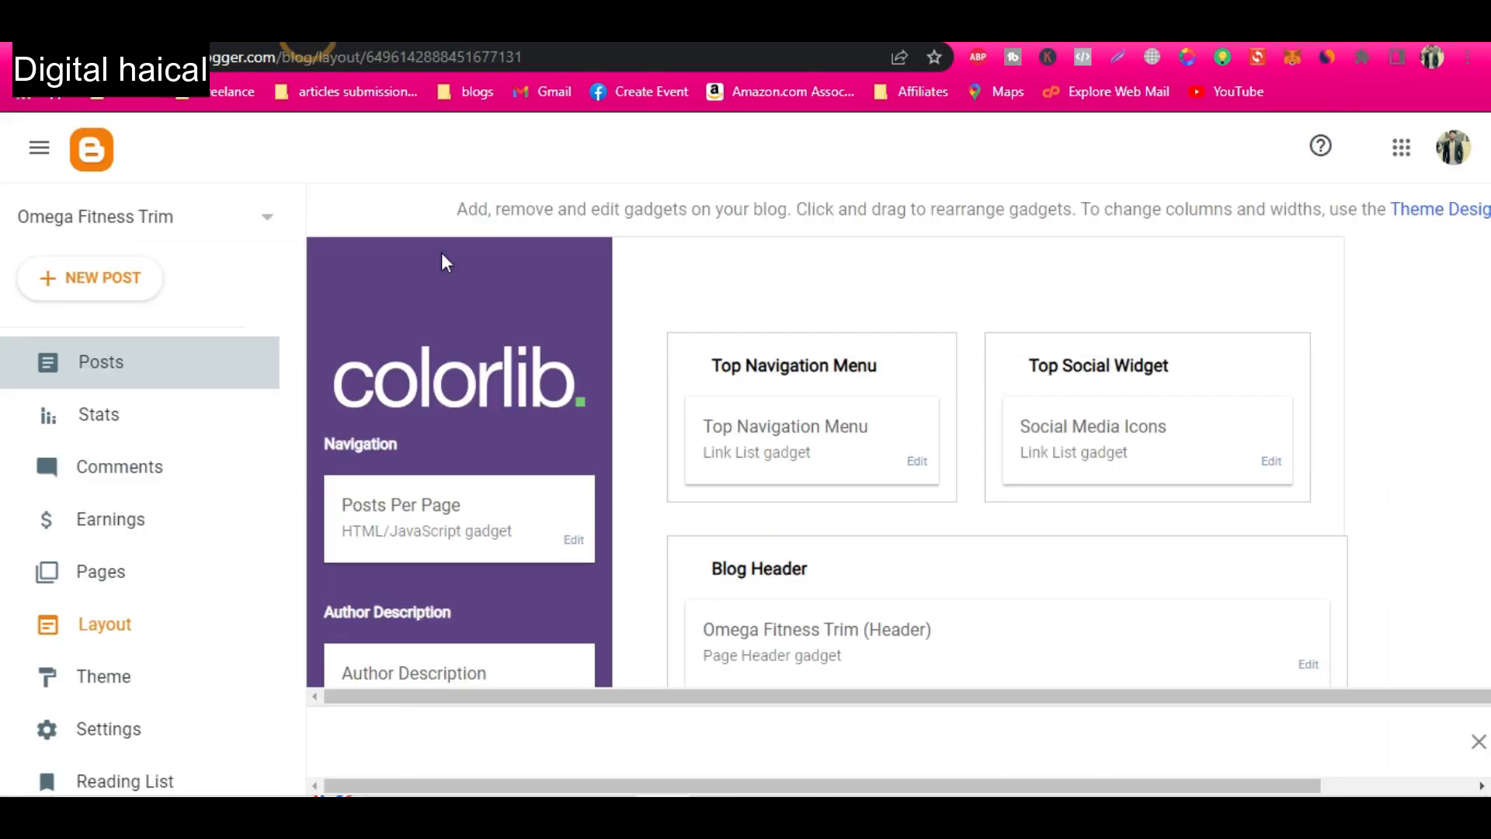
click(917, 461)
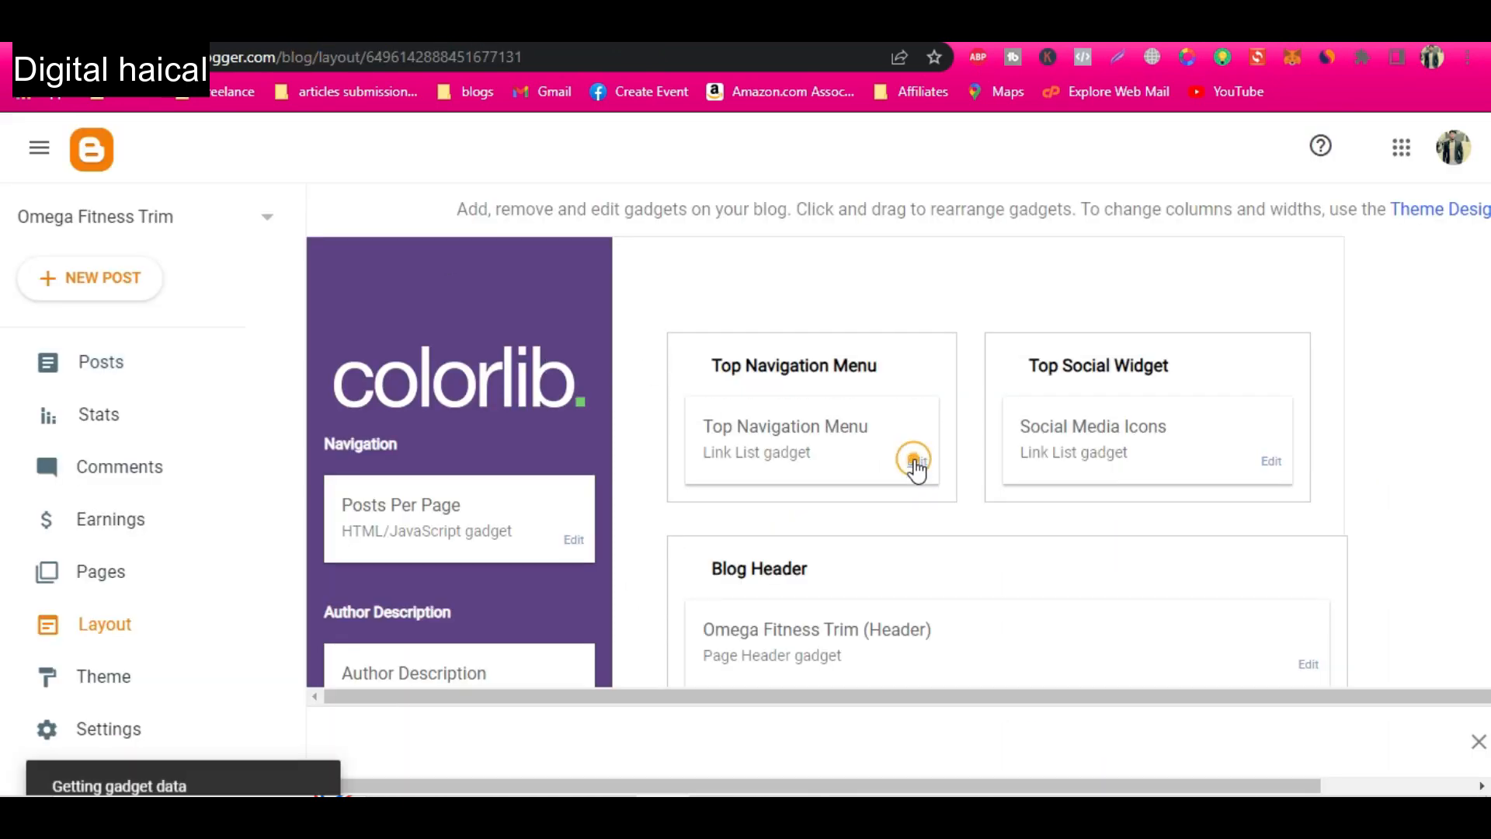
scroll(689, 544, down, 5)
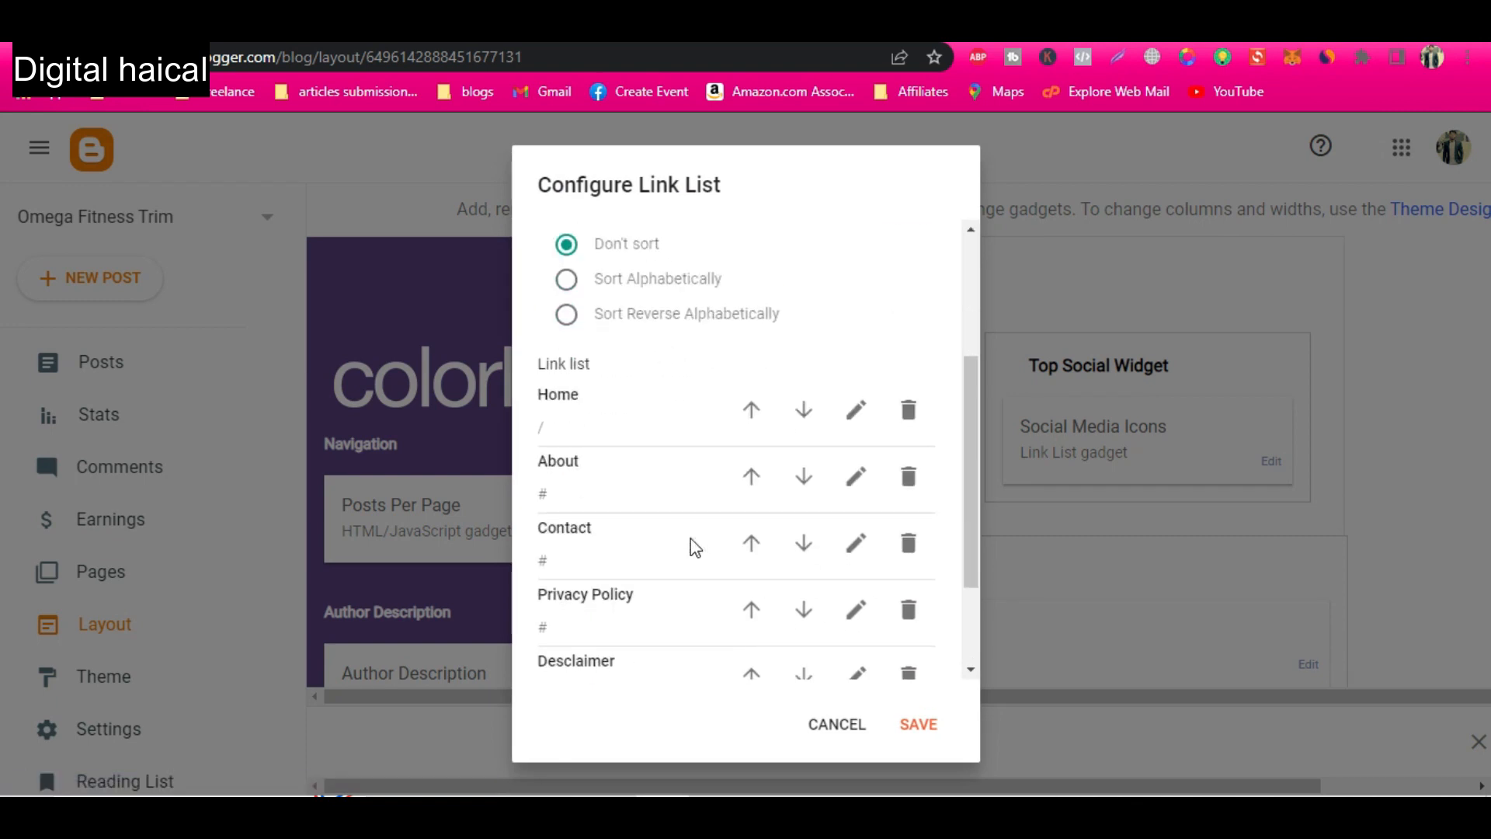
click(856, 469)
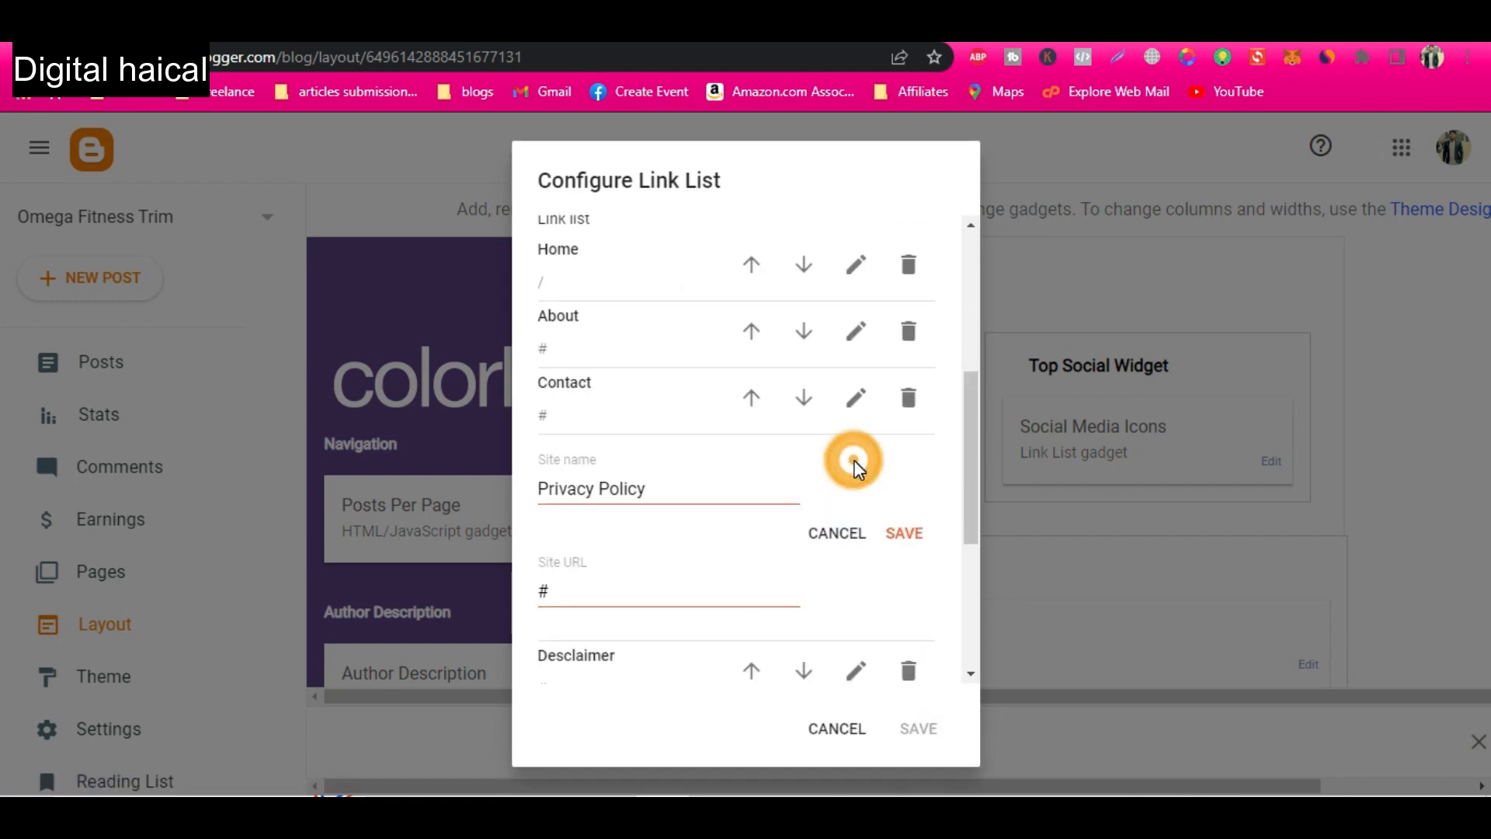
click(575, 588)
key(ctrl+v)
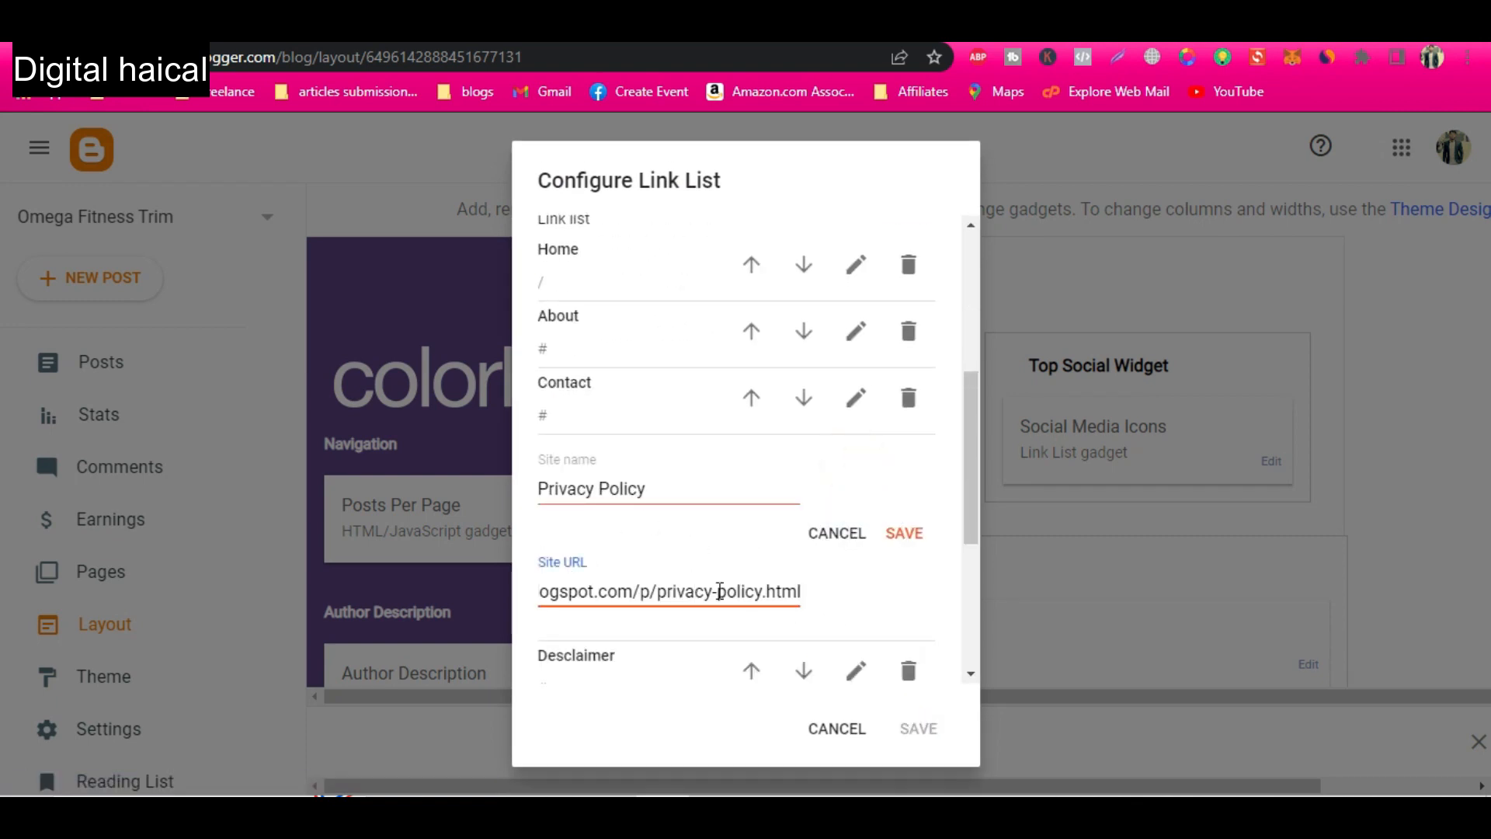
click(905, 533)
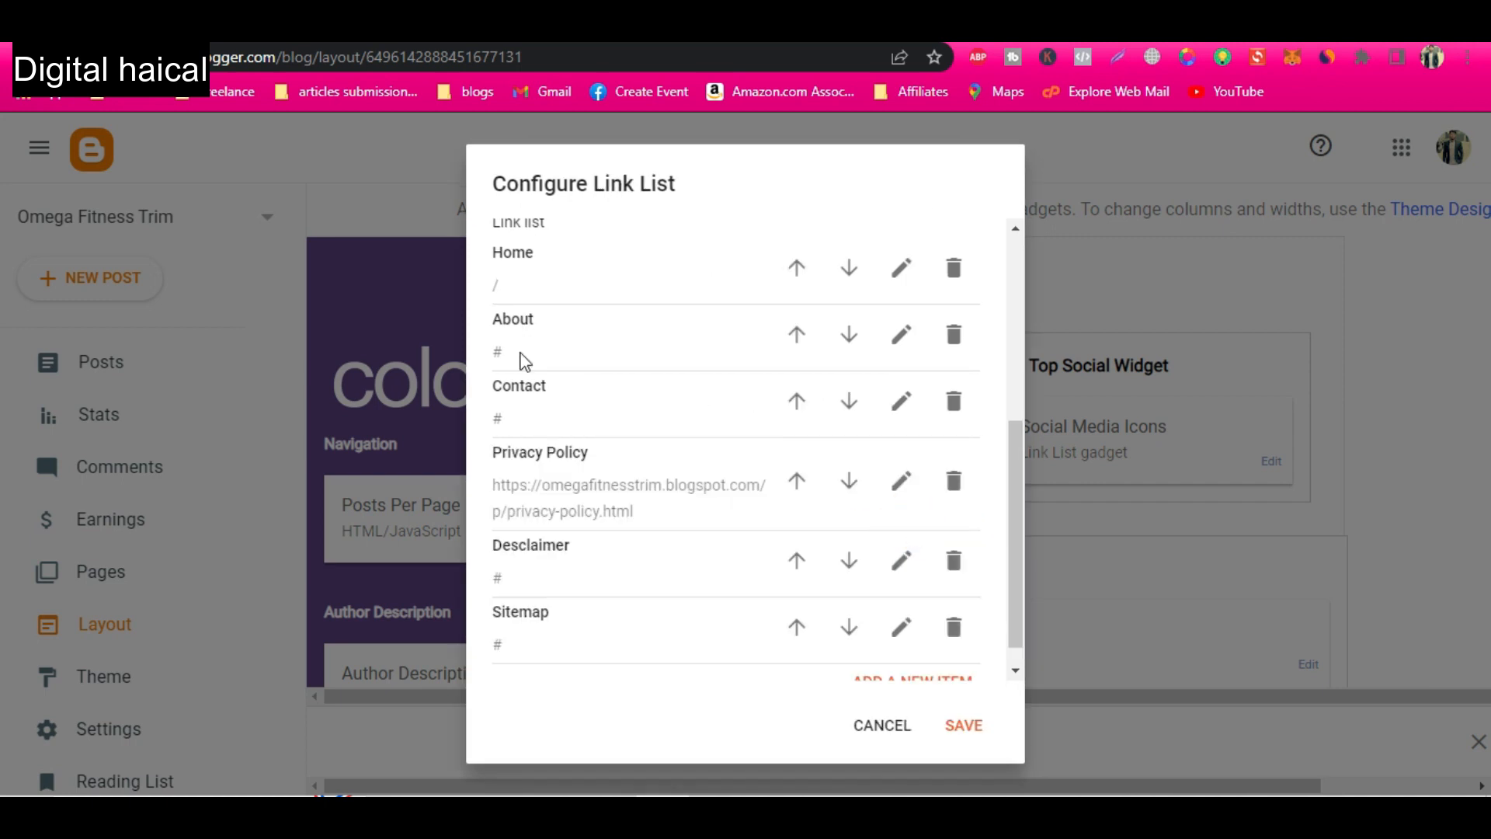
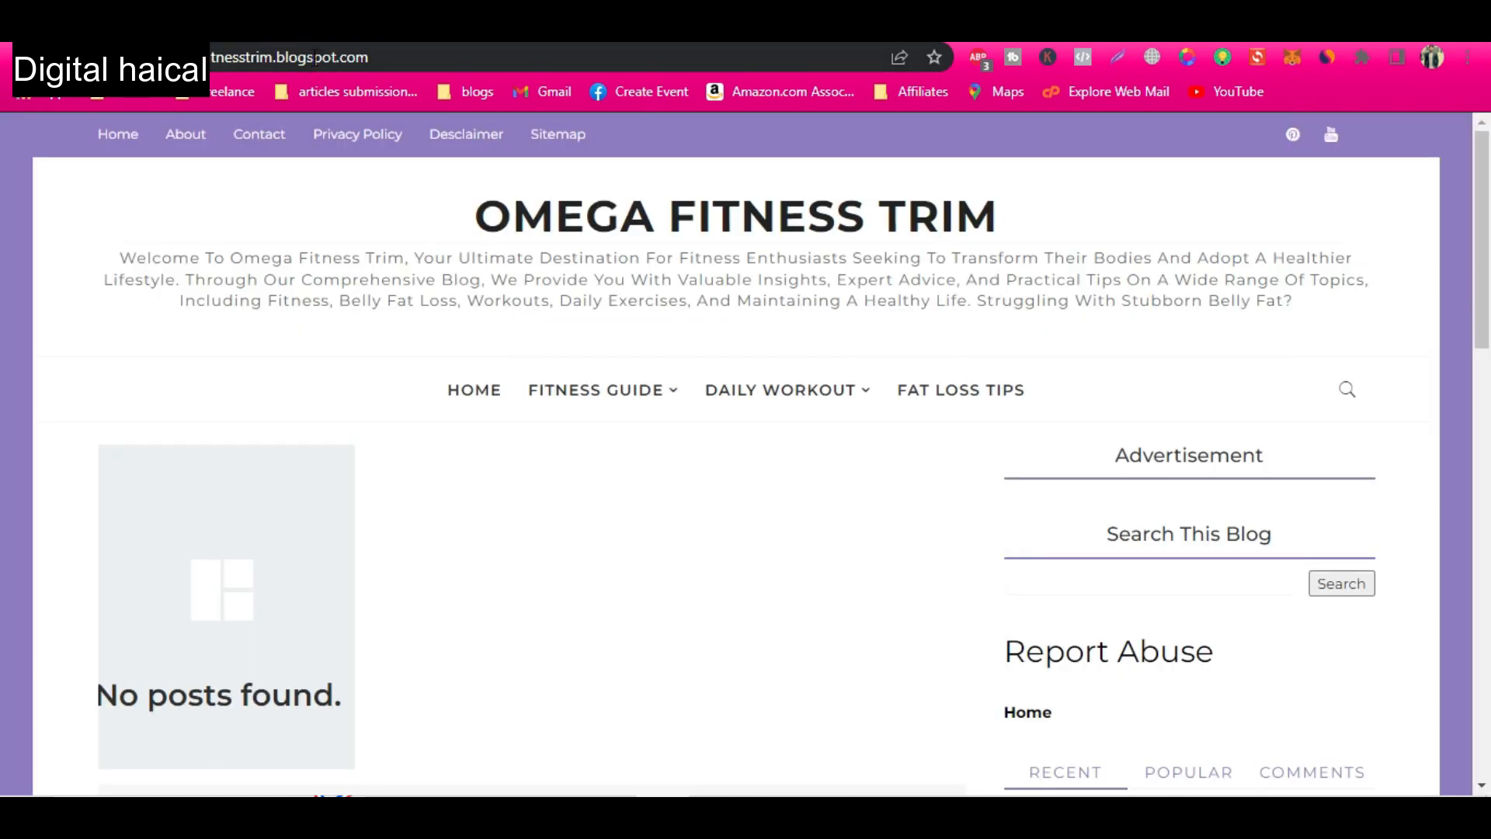
click(378, 56)
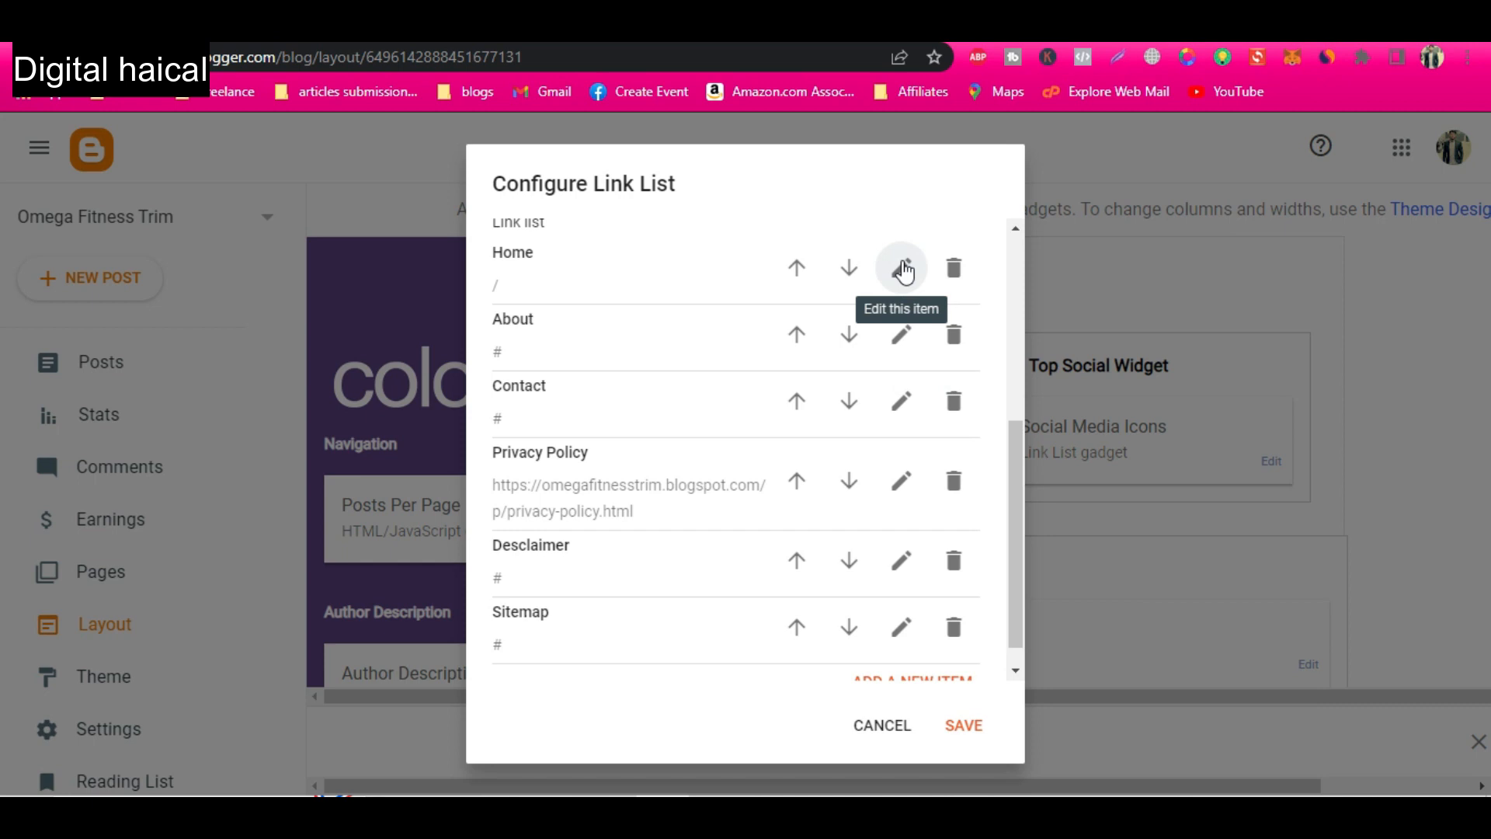
click(900, 262)
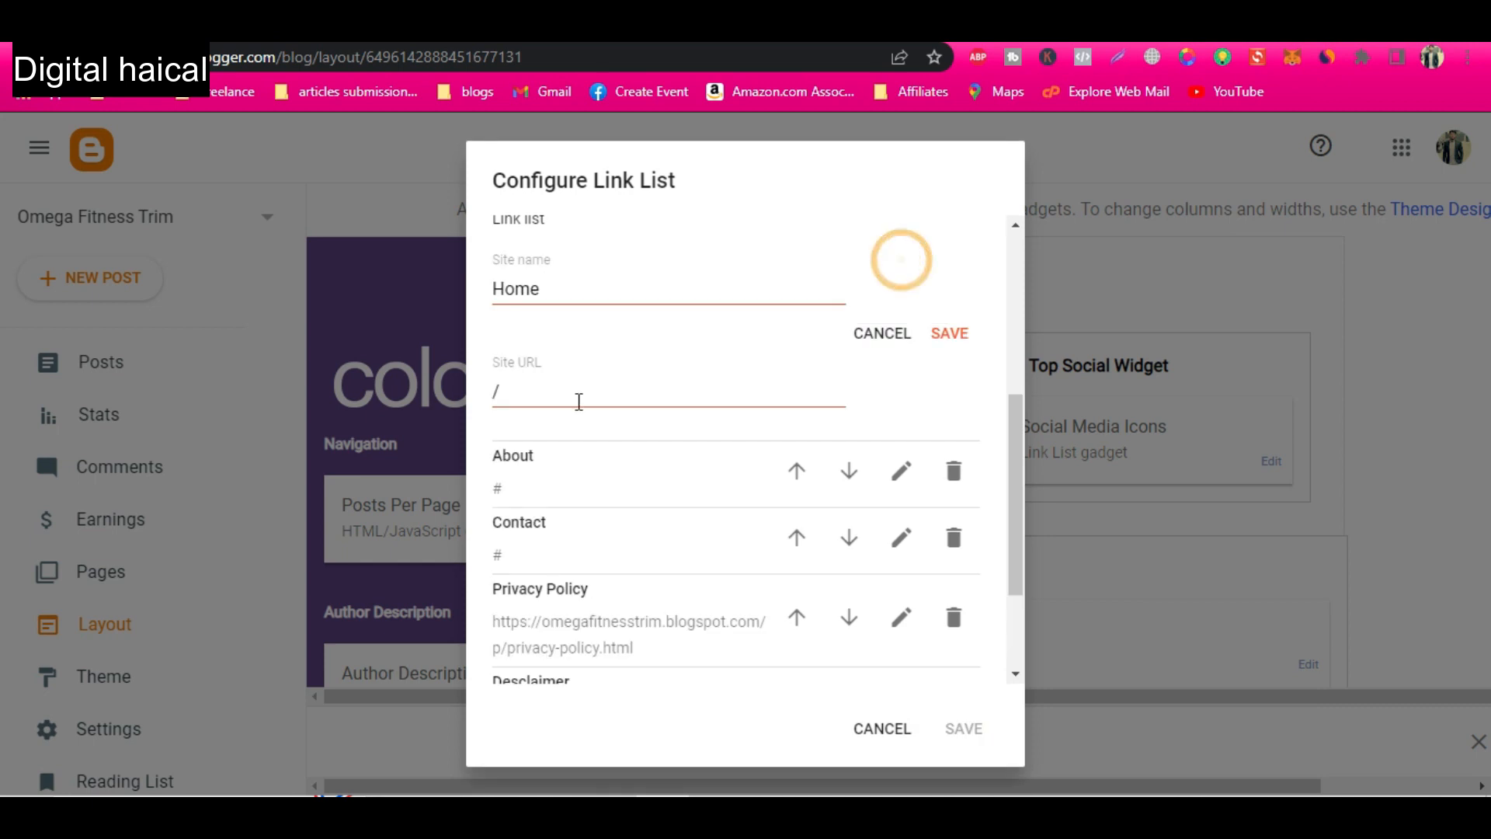
drag(533, 390, 453, 401)
text(https://omegafitnesstrim.blogspot.com/)
click(949, 334)
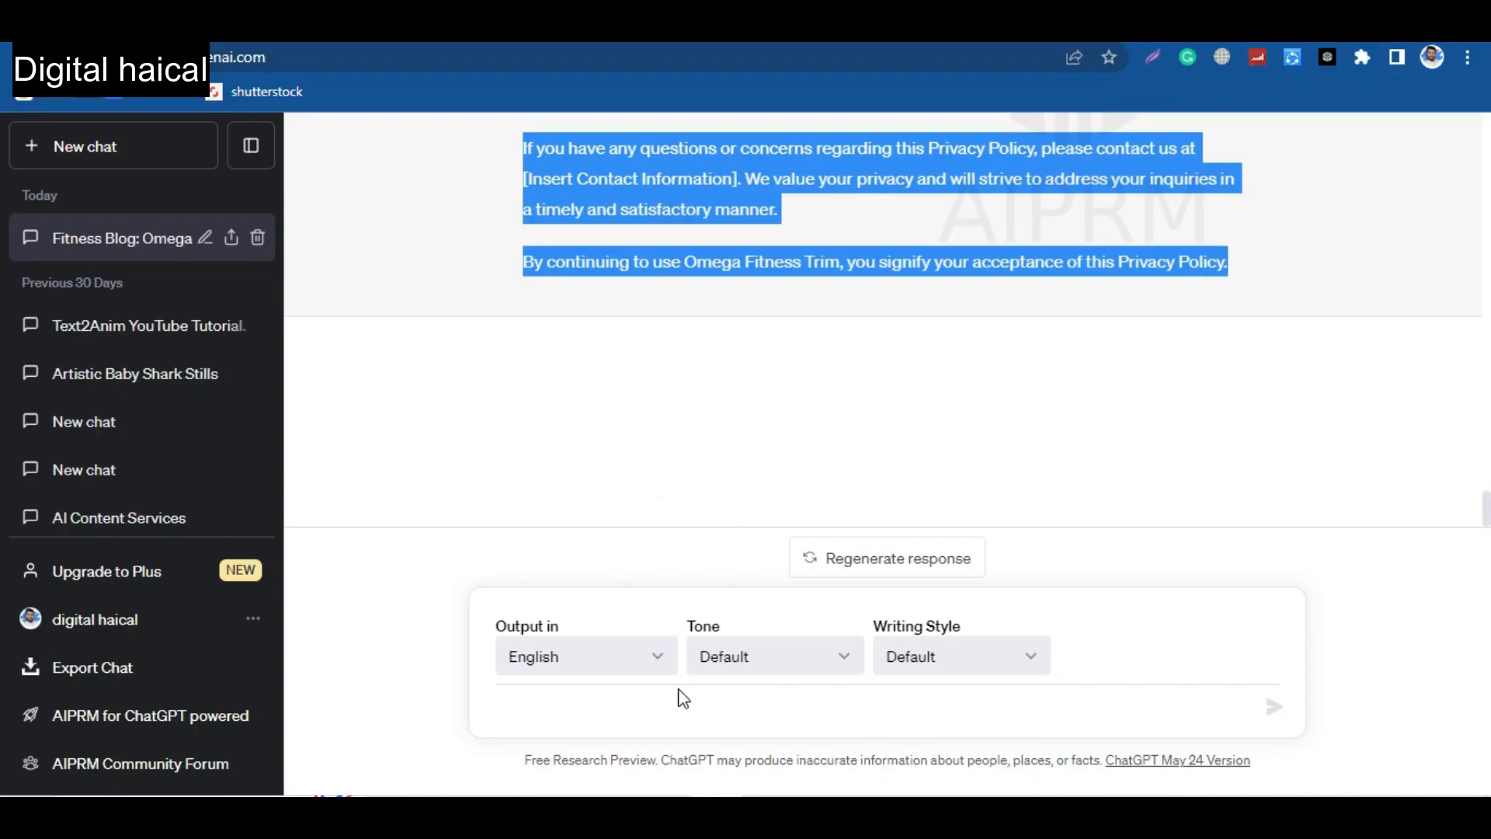
Switch to ChatGPT and send the prompt "write about page on above website".
click(682, 706)
text(write a)
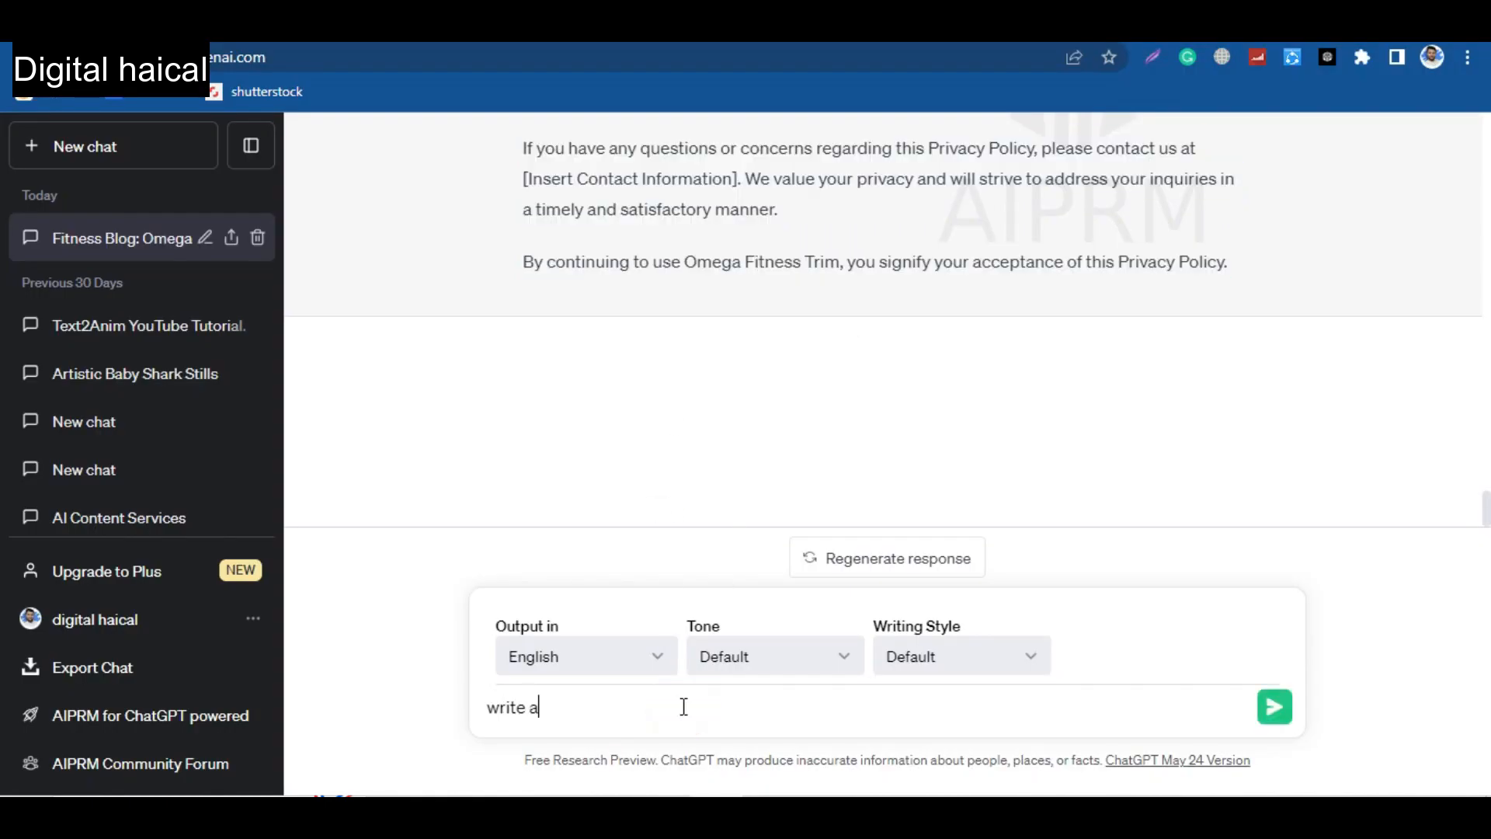
text(bout page on above website)
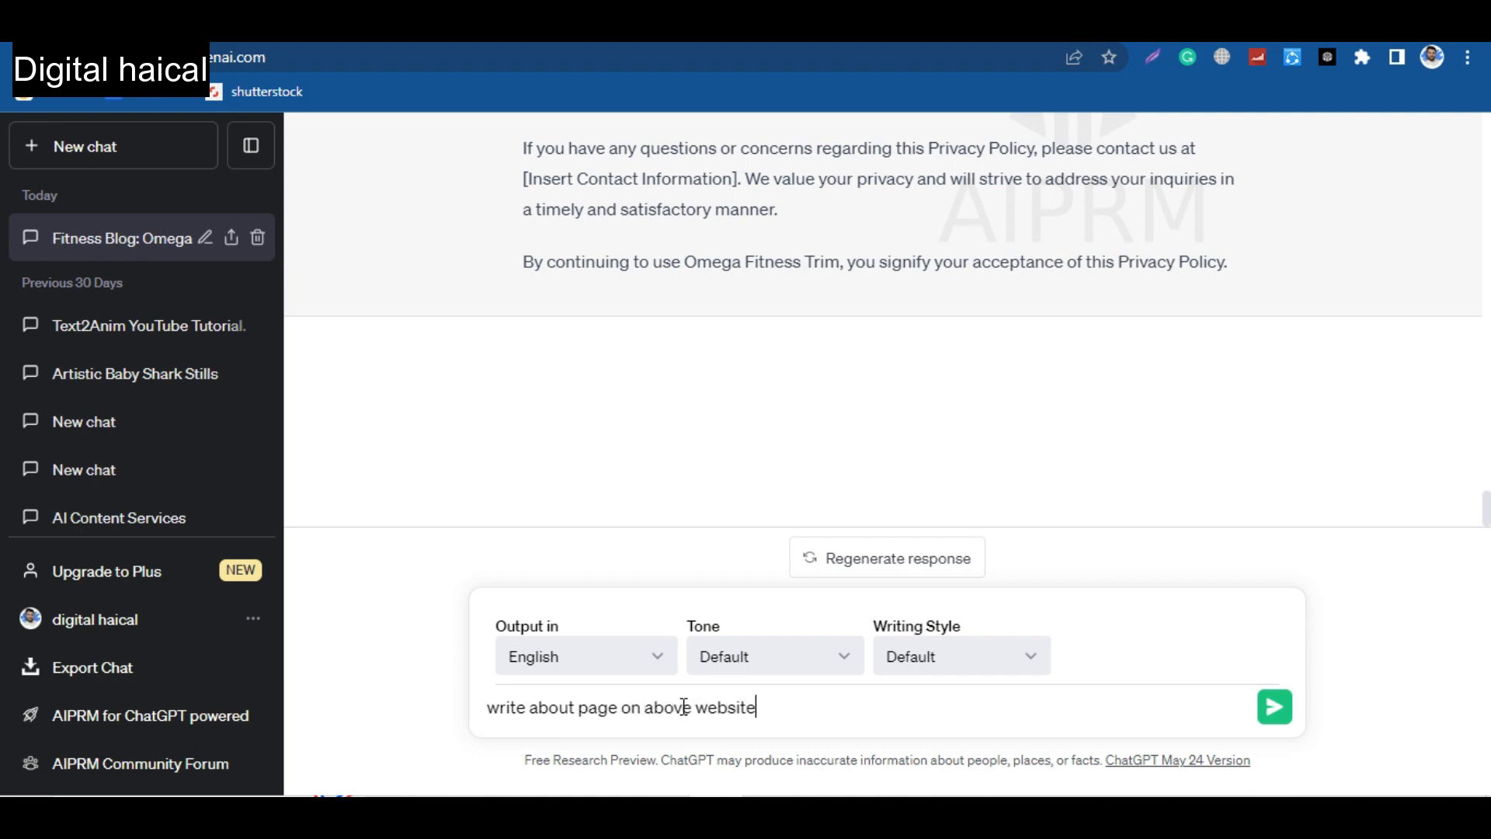
key(Return)
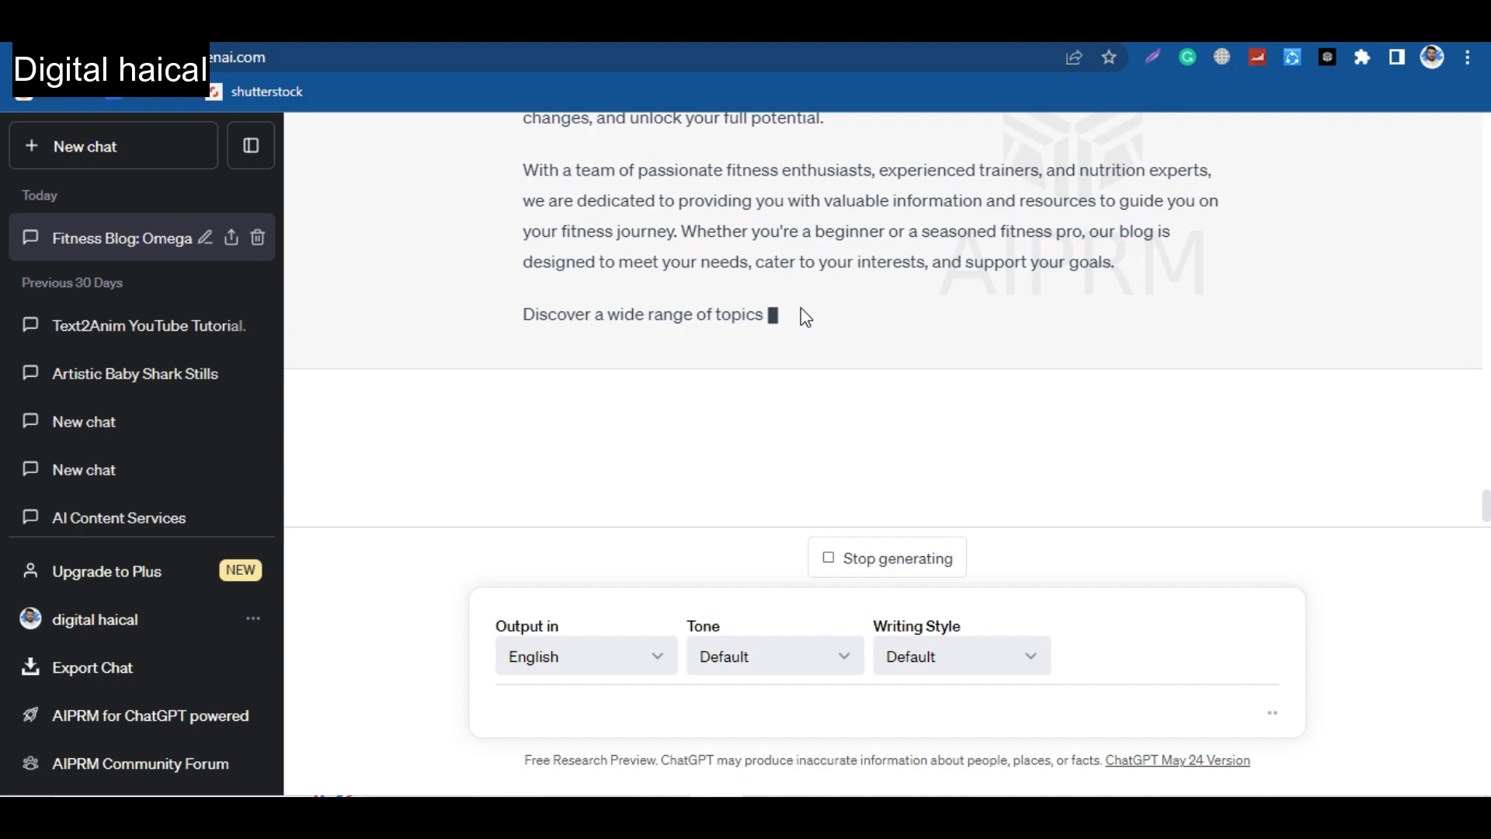
Copy the generated About text from "Welcome to Omega Fitness Trim" through its closing paragraph and return to Blogger.
scroll(800, 308, up, 3)
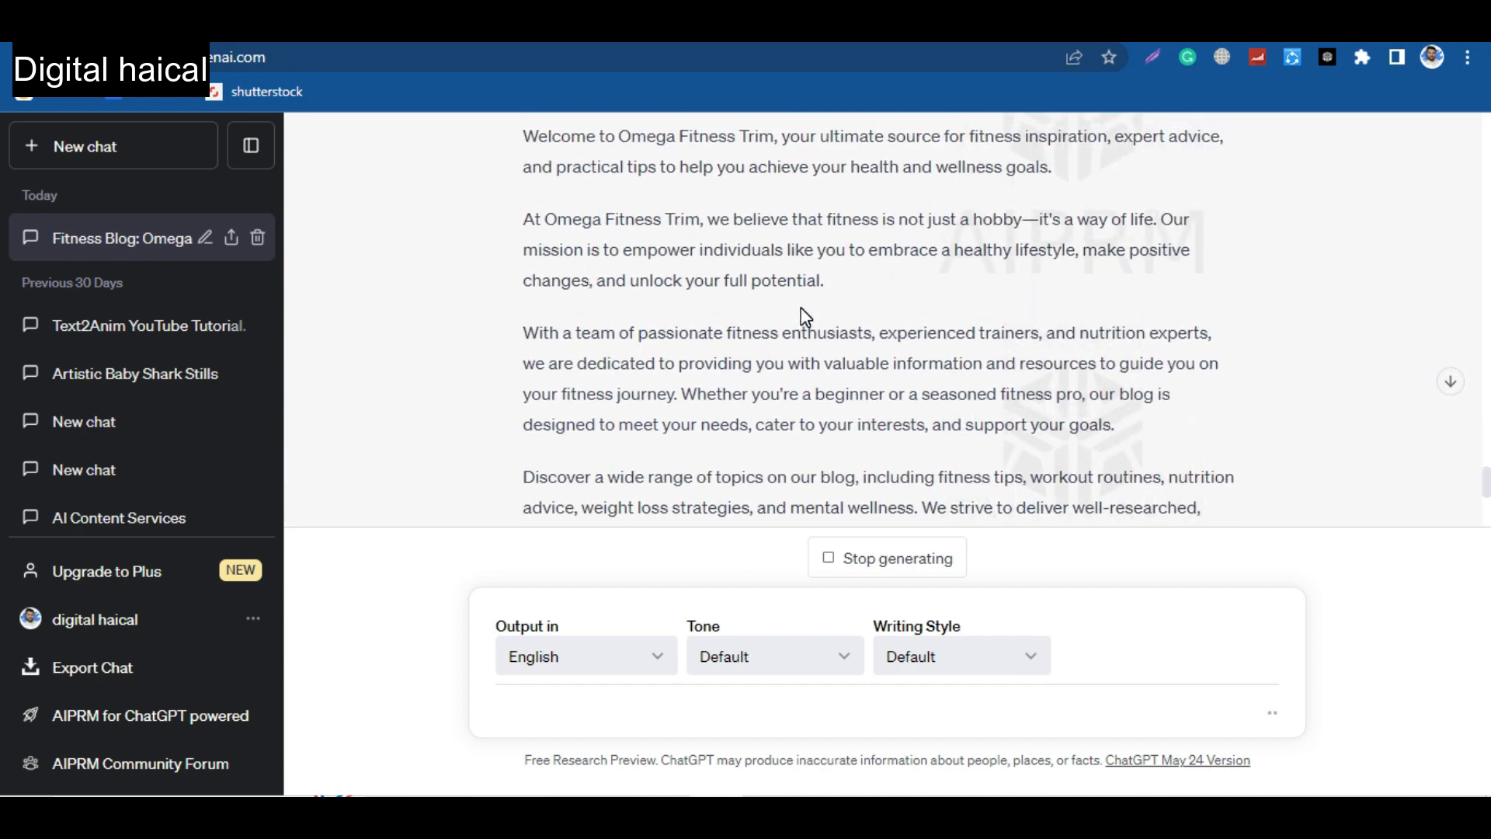
scroll(801, 308, up, 2)
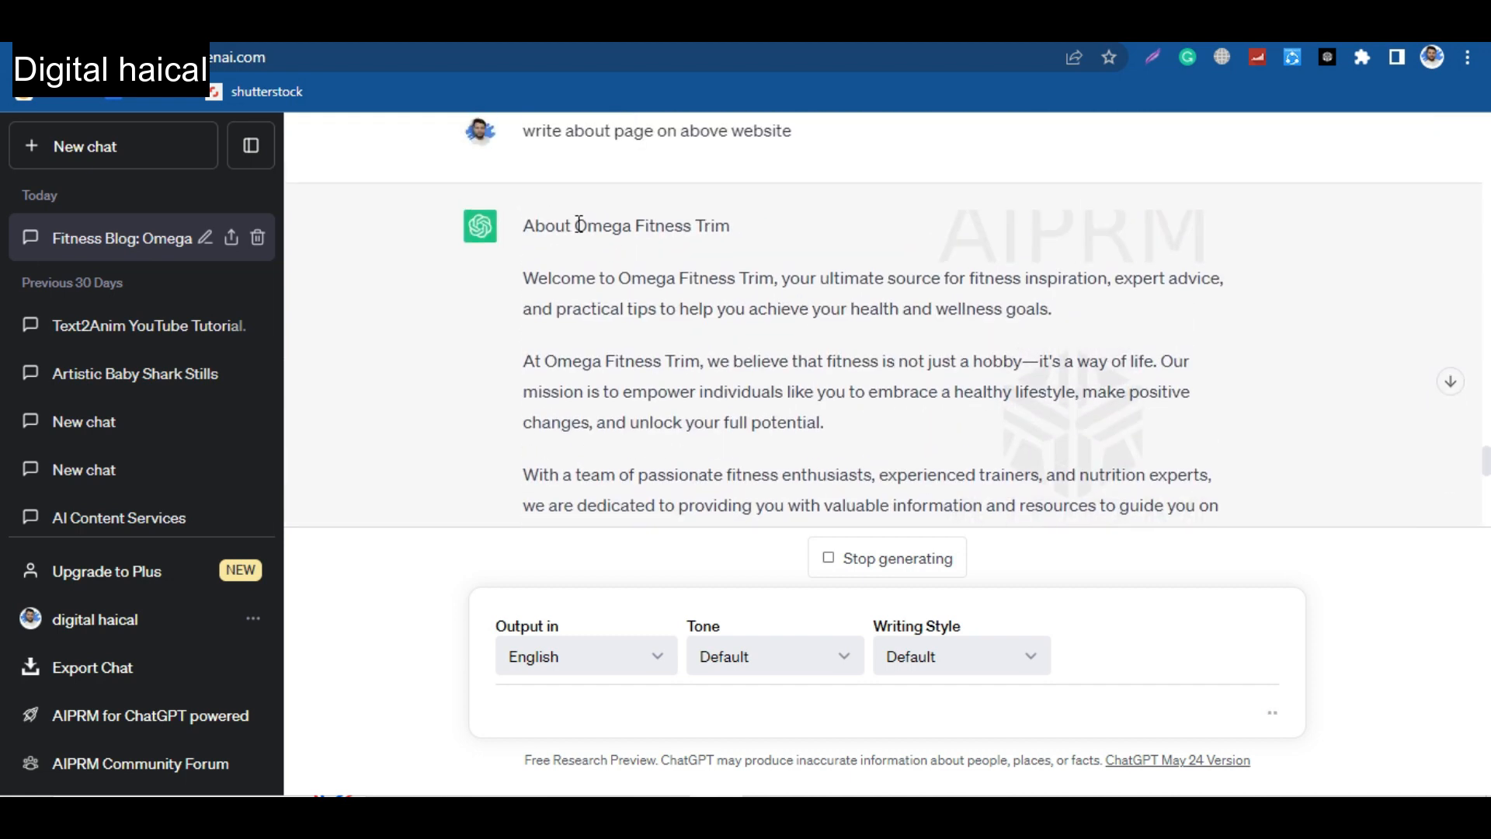
drag(520, 275, 1130, 384)
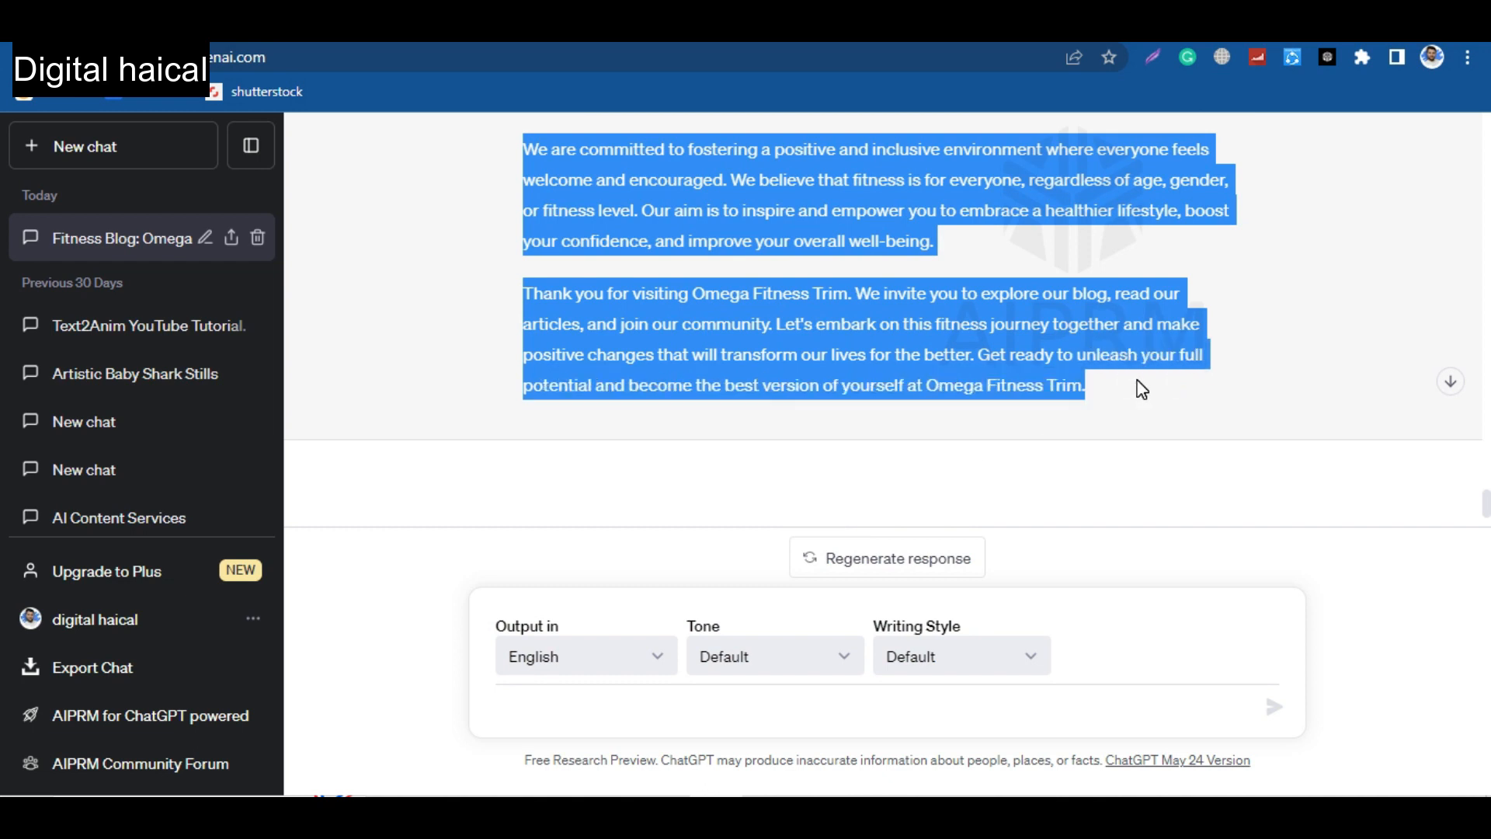
key(alt+Tab)
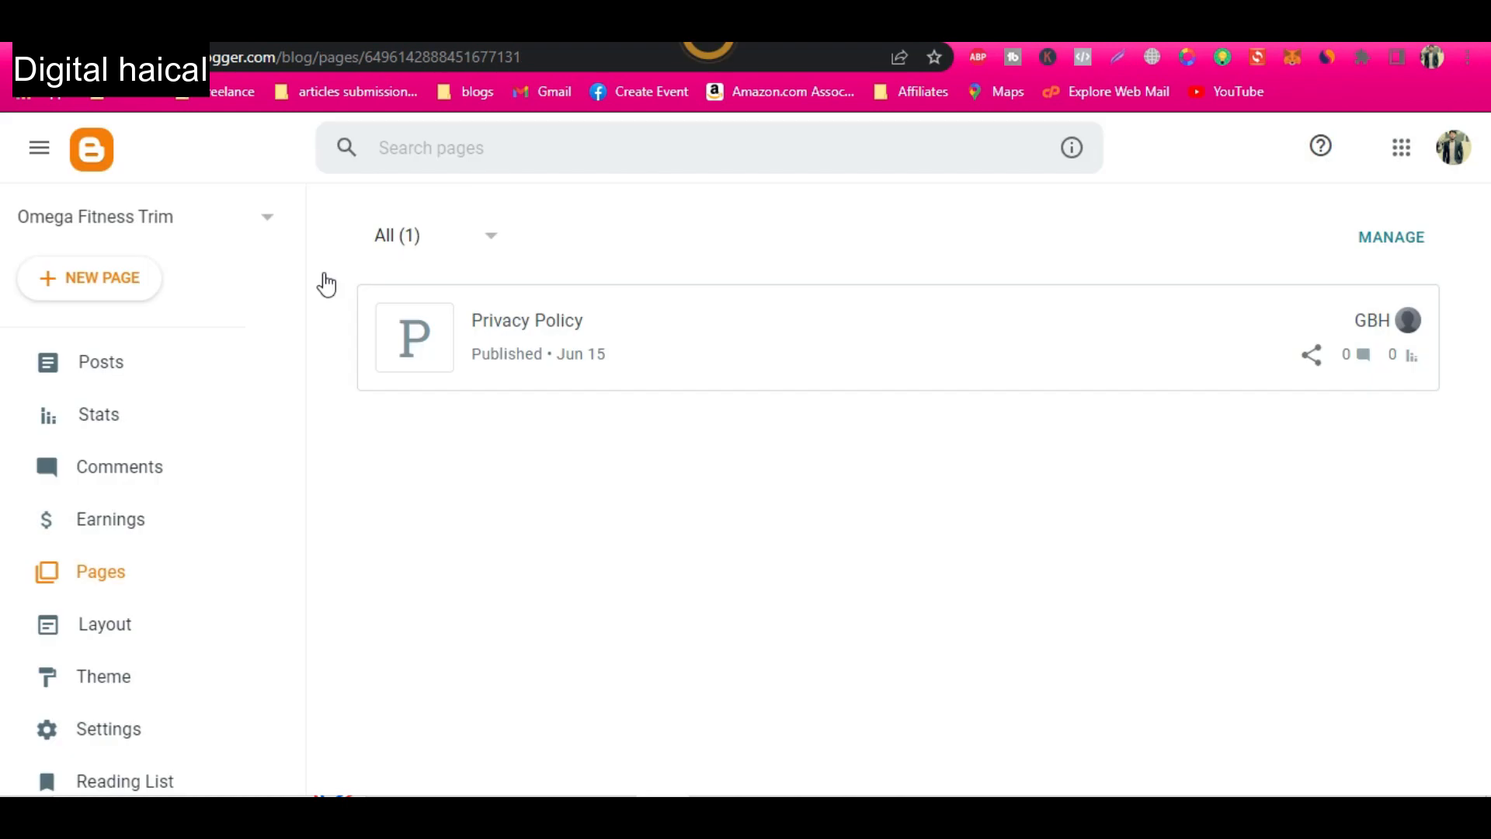
Create a new page titled "About" and paste the copied About text into its body.
click(120, 268)
click(380, 228)
text(about)
click(361, 401)
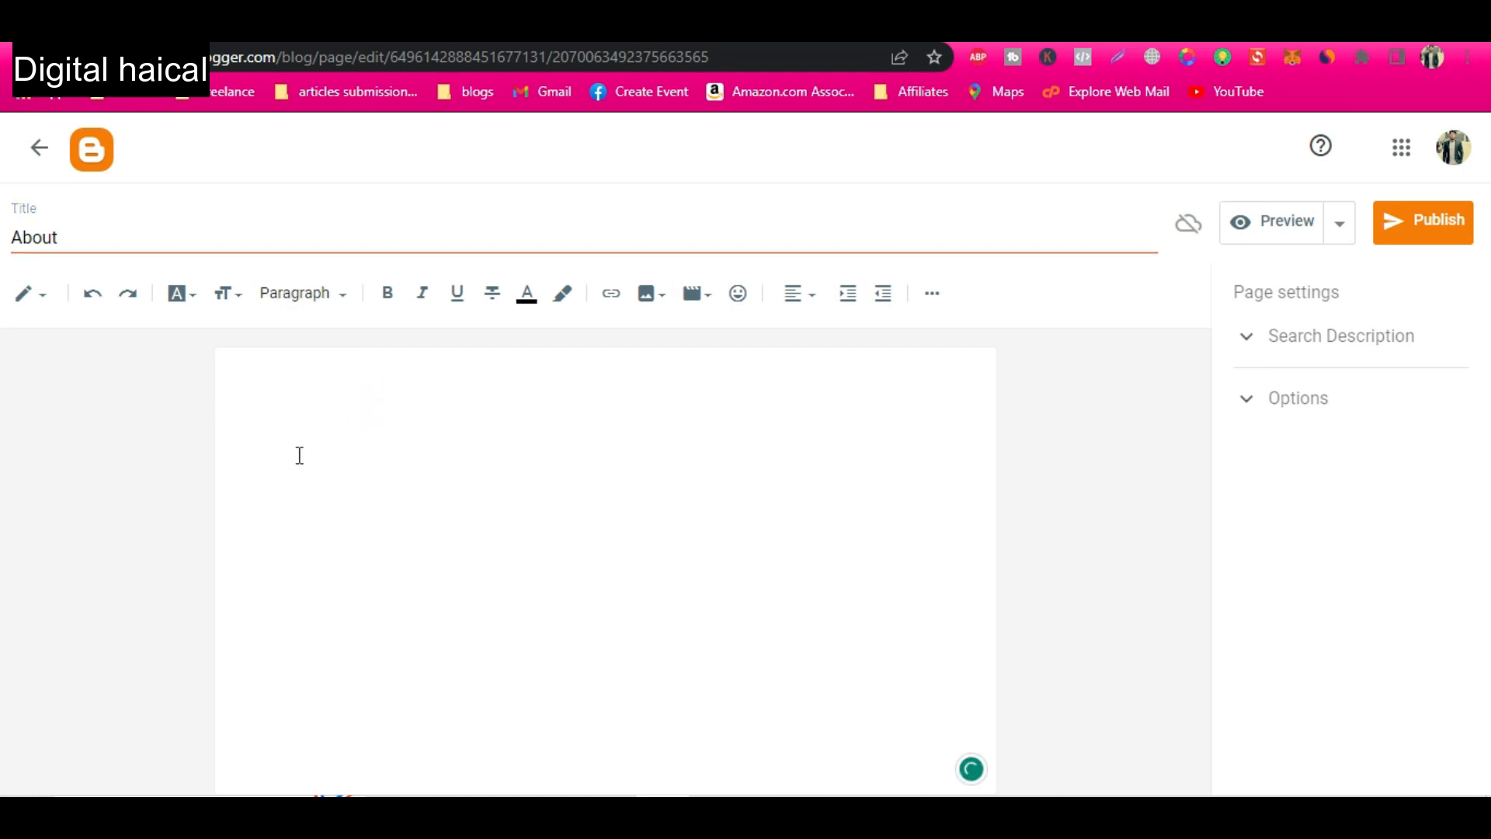
right_click(294, 457)
click(428, 240)
Add the line "About" above the first paragraph of the page body and format it as Heading.
scroll(383, 432, up, 8)
drag(60, 238, 3, 247)
click(306, 395)
key(BackSpace)
text(About)
triple_click(345, 369)
click(296, 292)
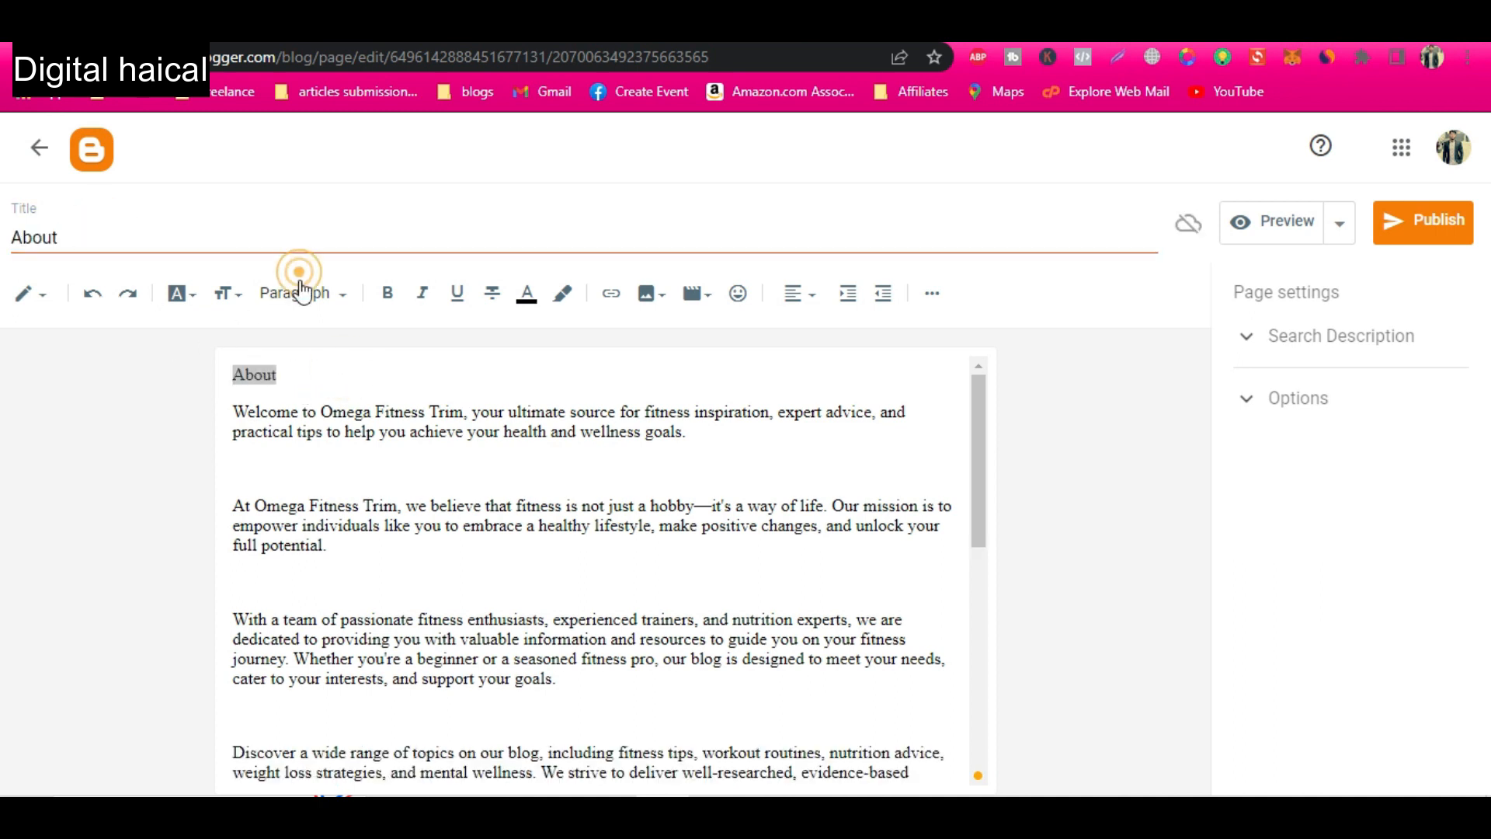
click(312, 392)
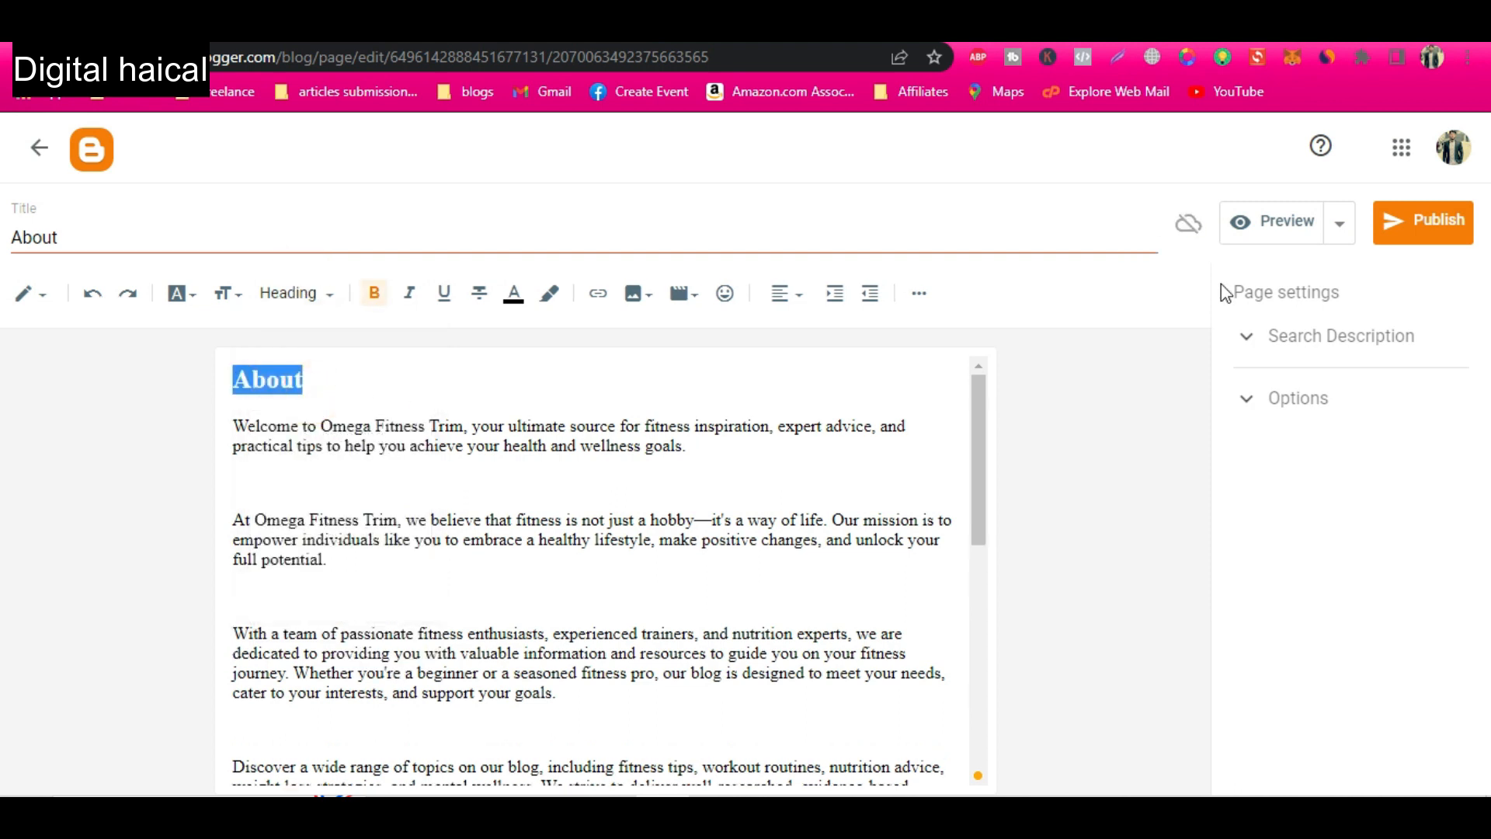
Fill the page's search description with the opening sentence of the body, starting "Welcome to Omega Fitness Trim".
click(1293, 338)
click(1305, 393)
text(About)
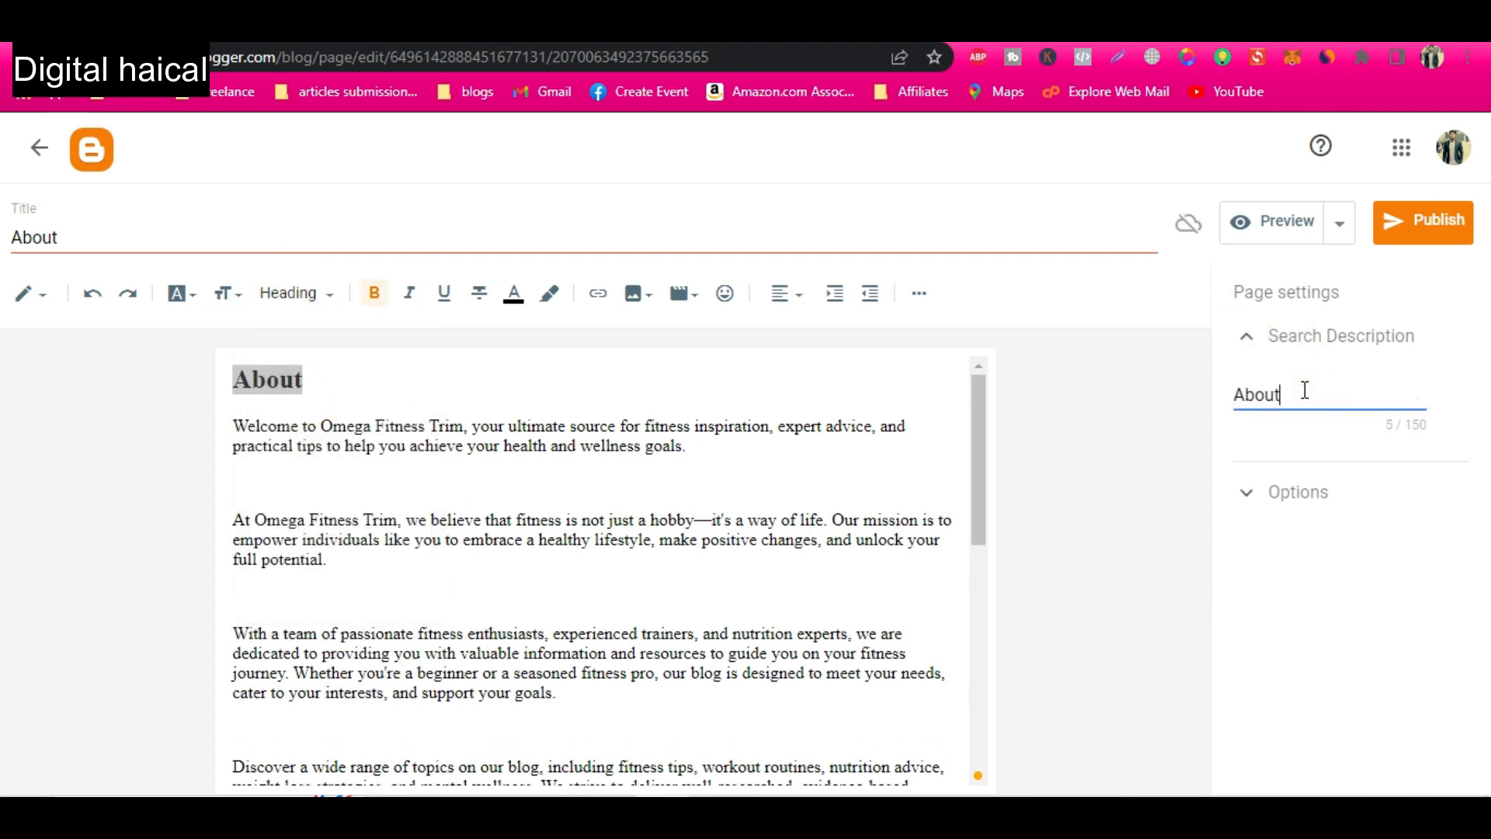
drag(233, 426, 693, 449)
key(ctrl+c)
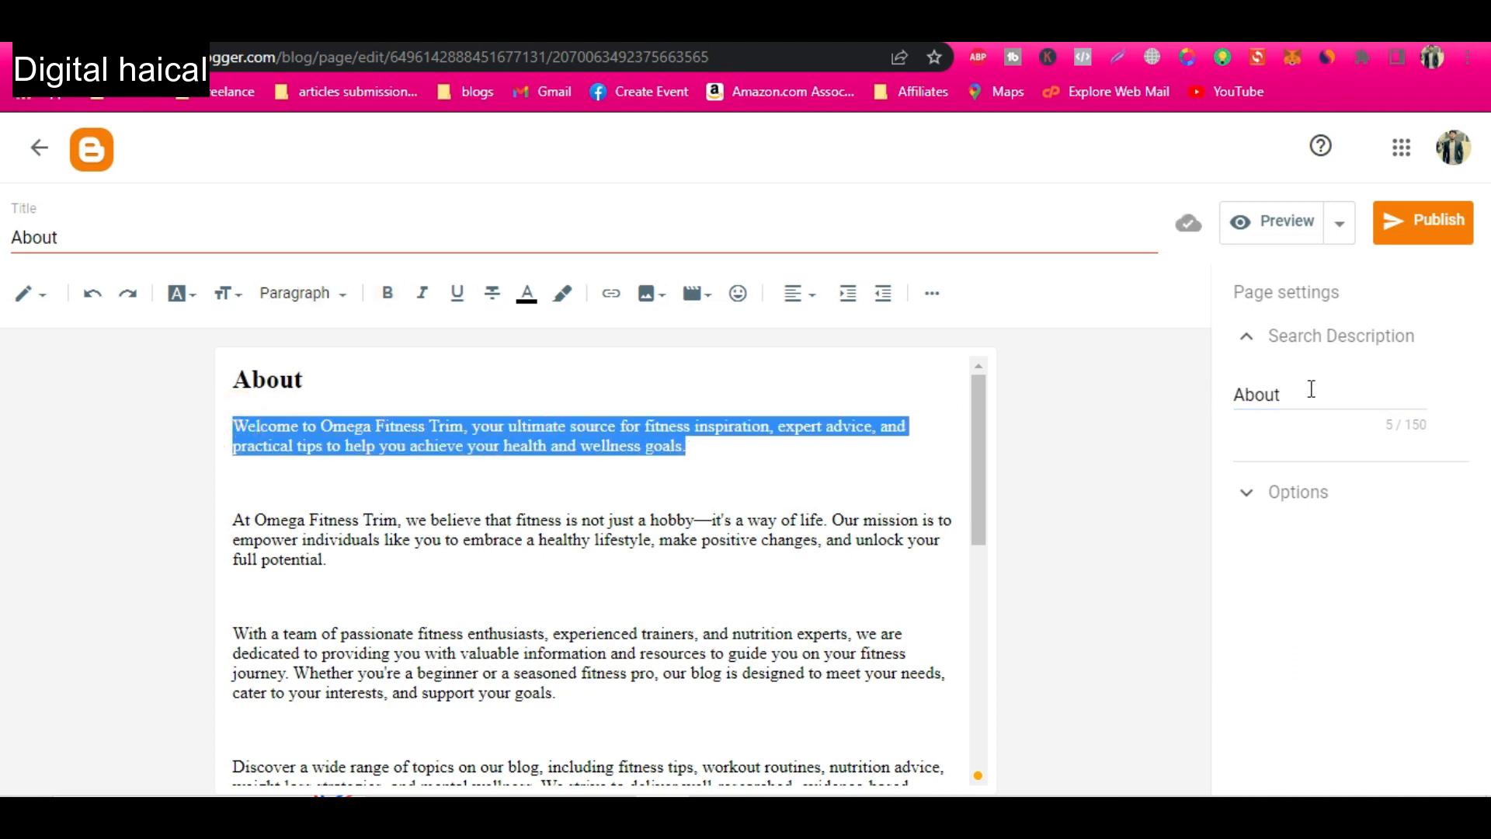
double_click(1312, 391)
key(ctrl+v)
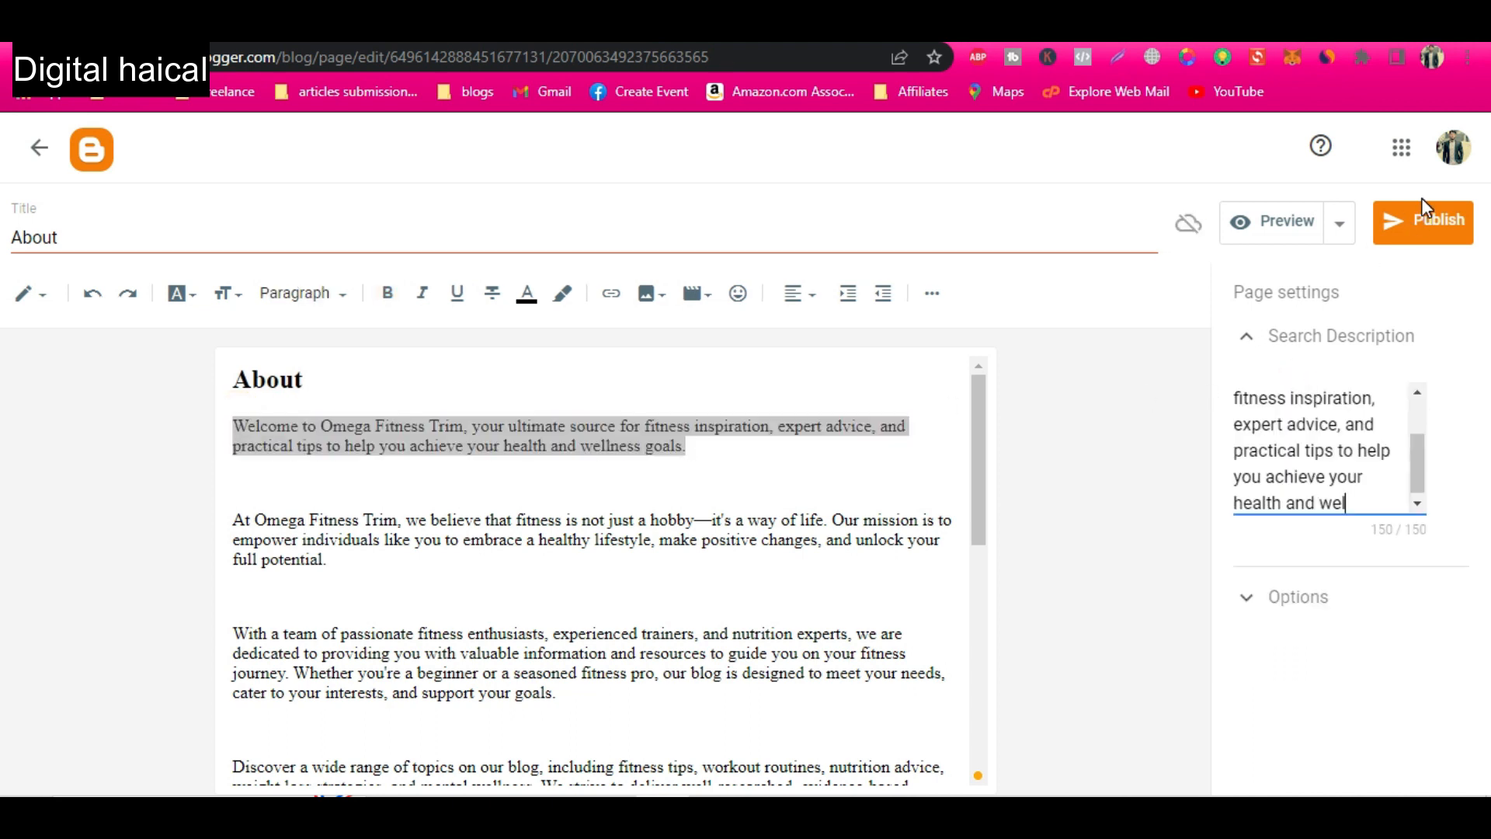
Publish the About page and copy the web address of its live version.
click(1417, 223)
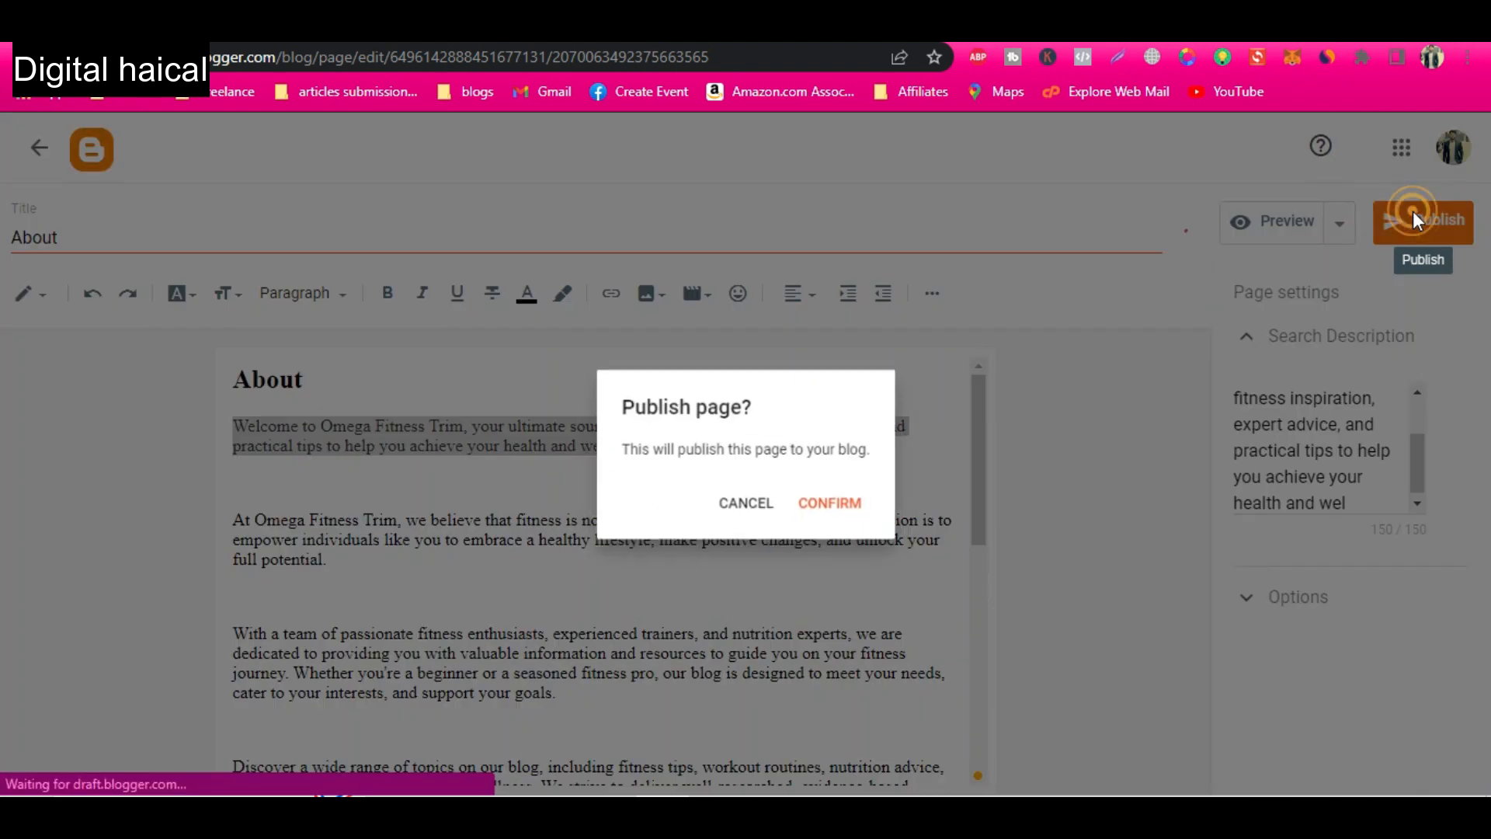
click(856, 510)
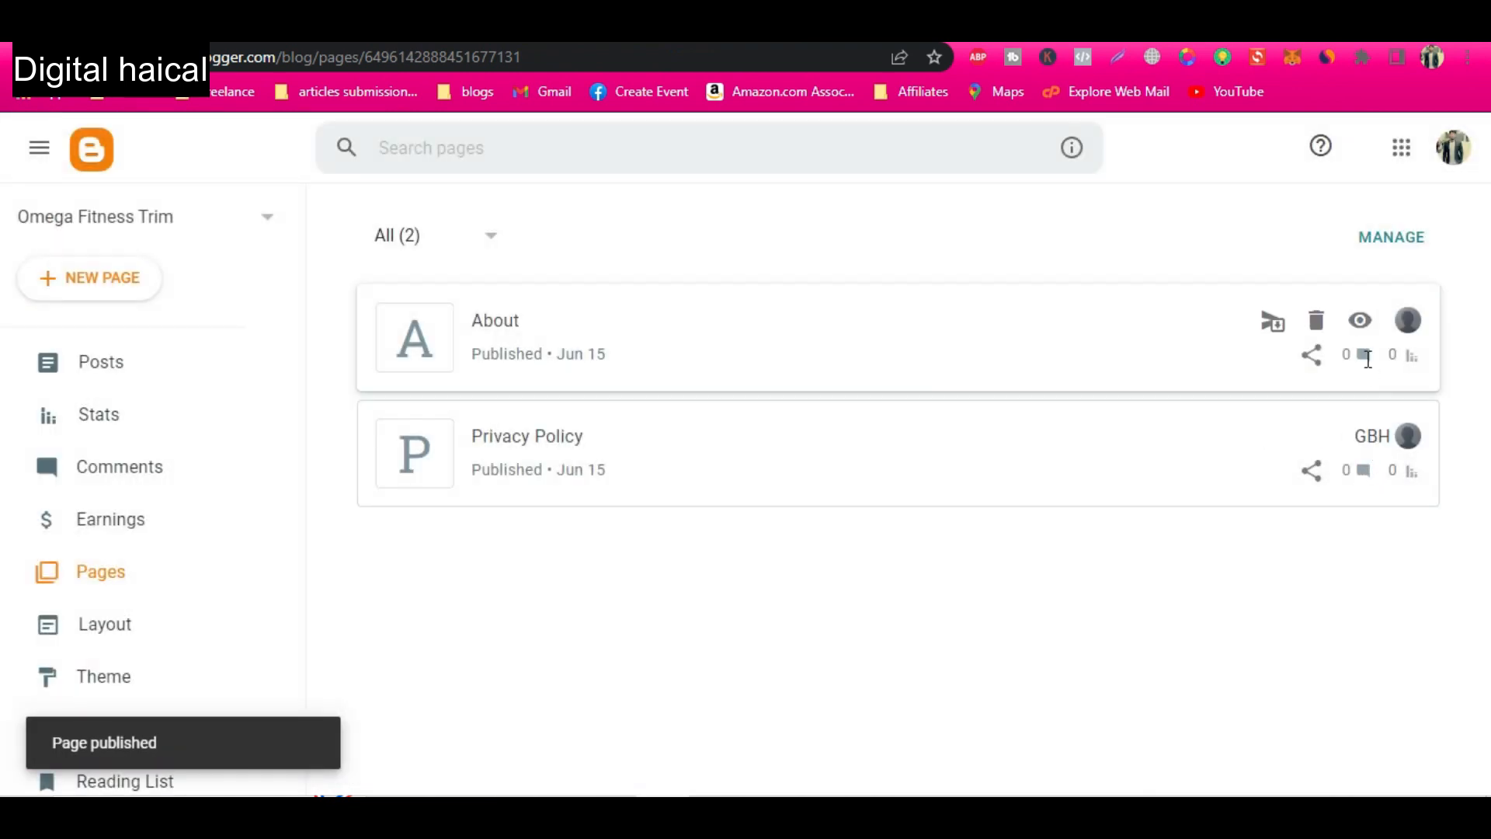
click(1361, 320)
click(552, 52)
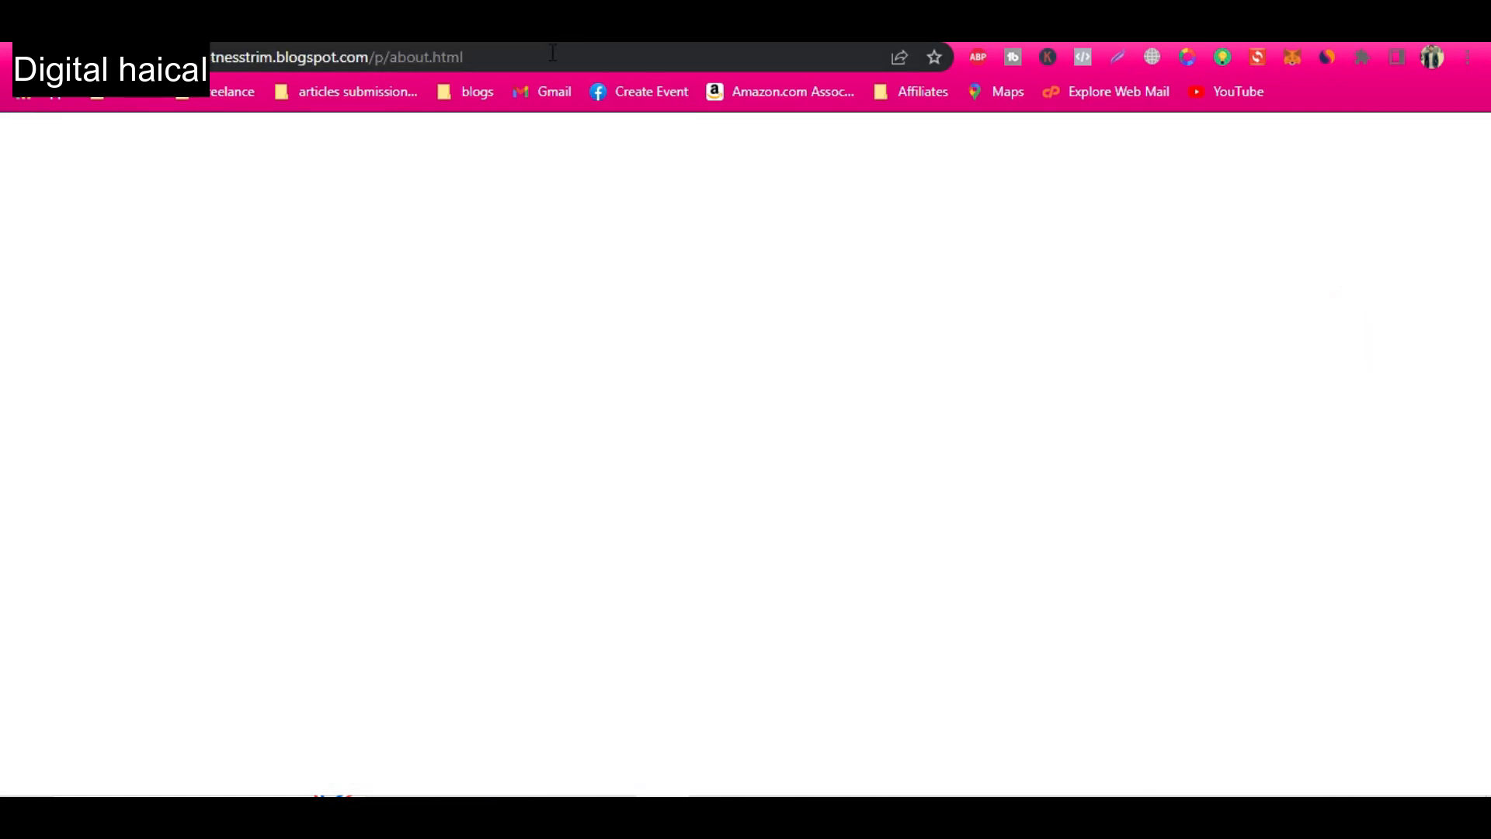
click(416, 31)
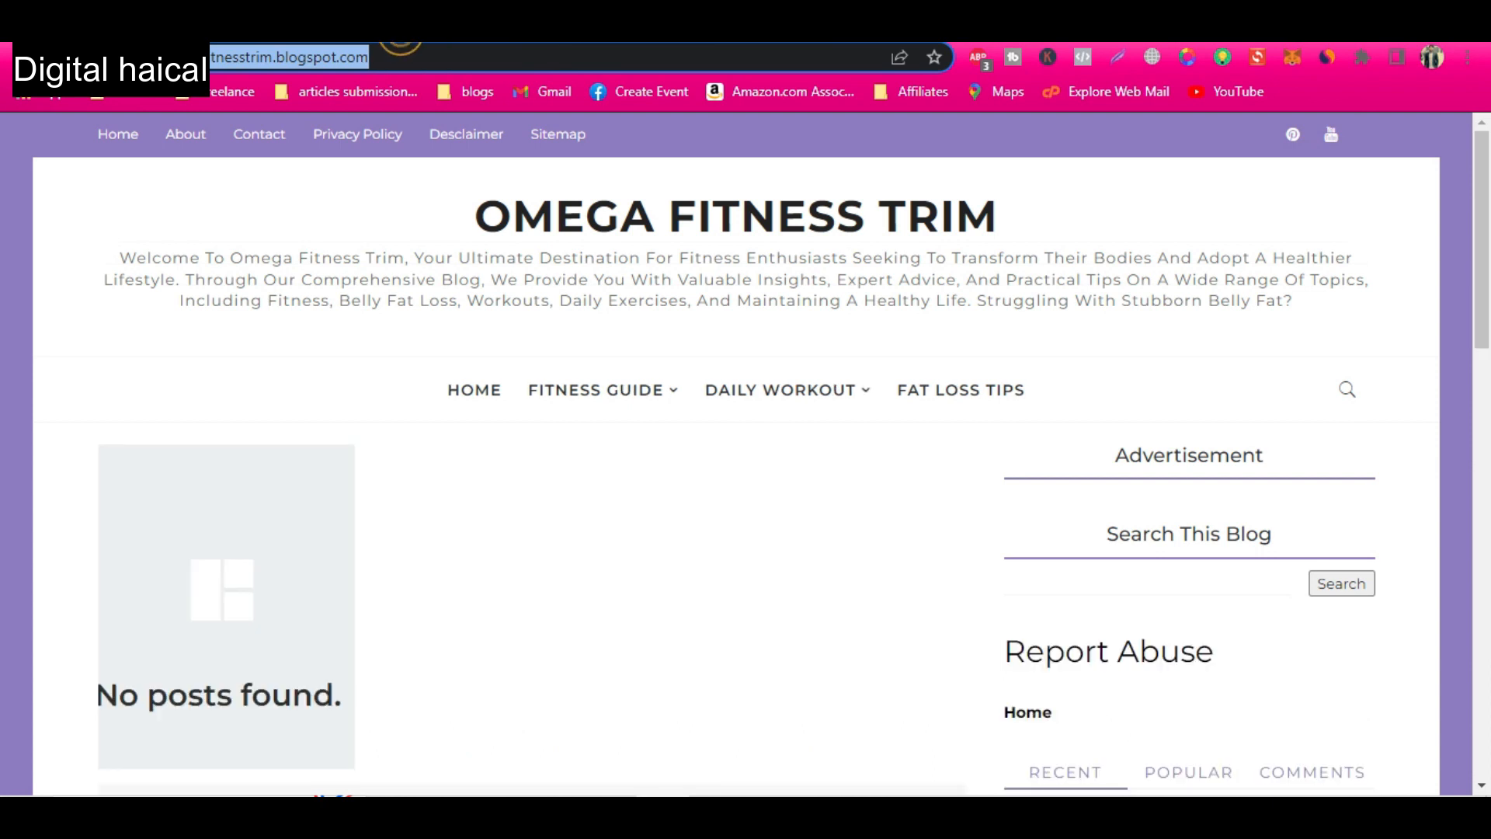
click(303, 31)
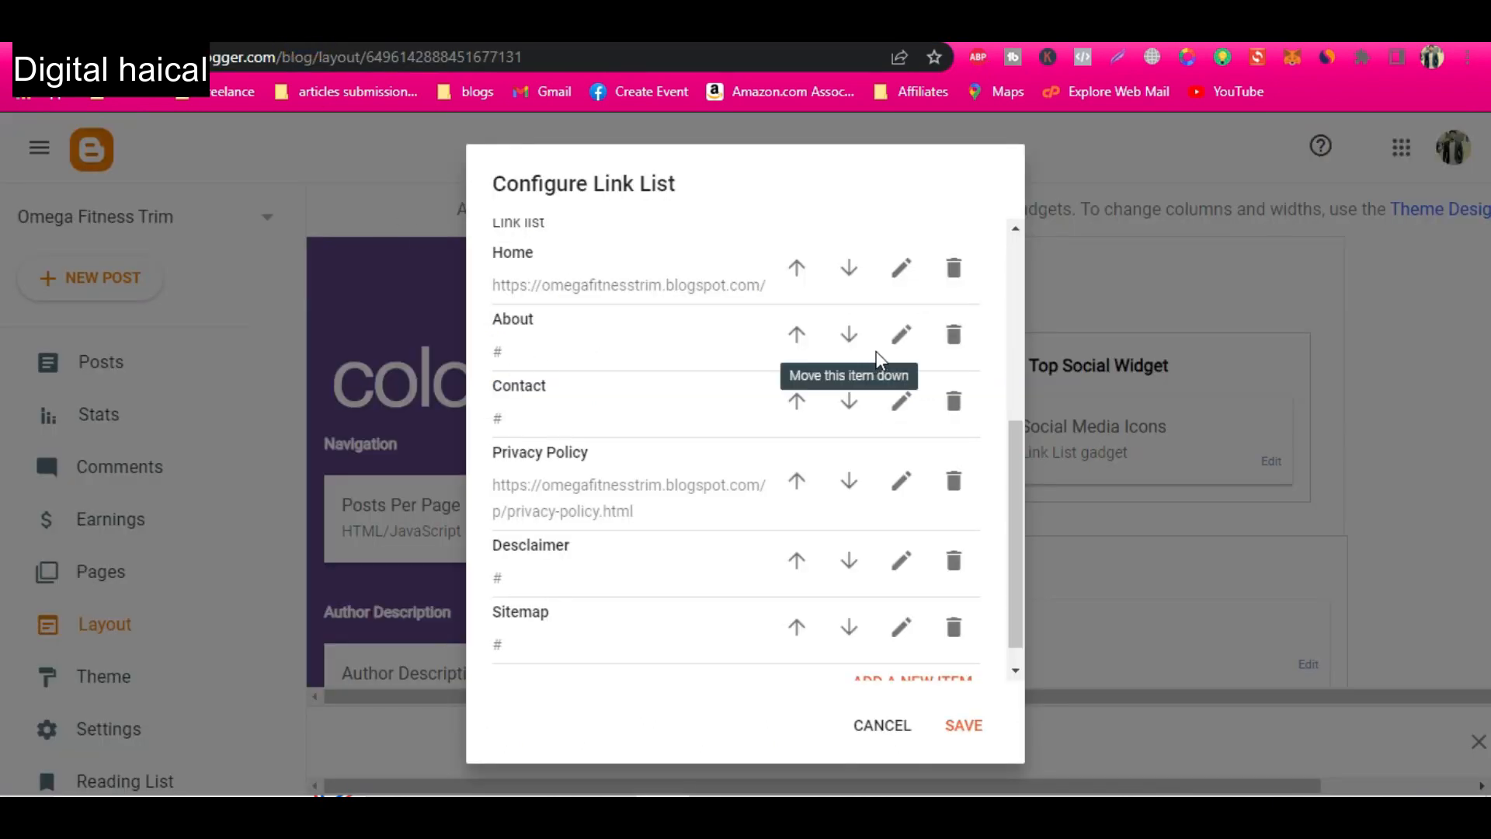
click(898, 334)
drag(530, 458, 470, 473)
text(https://omegafitnesstrim.blogspot.com/p/about.html)
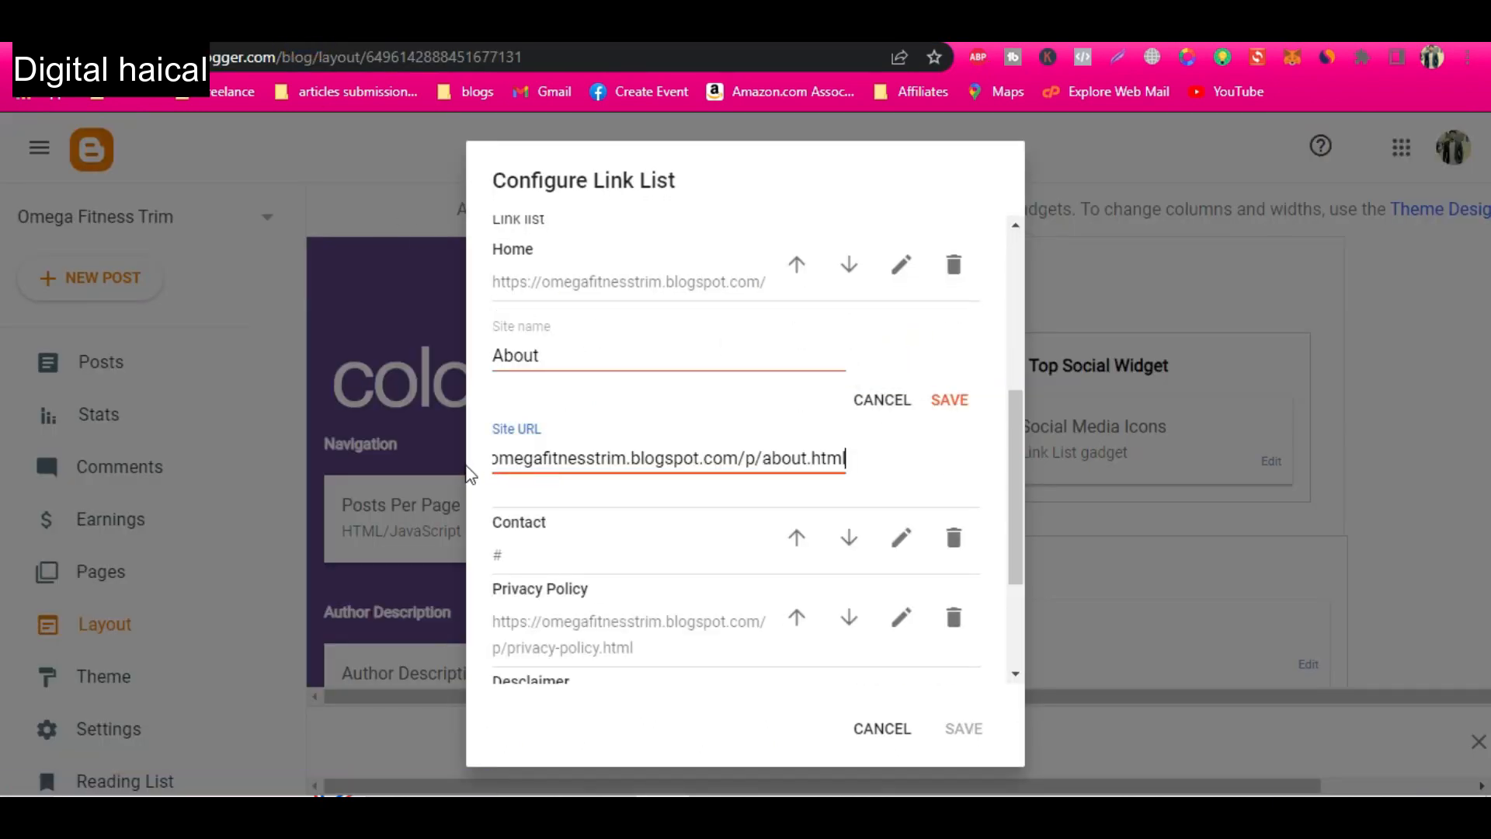
click(954, 402)
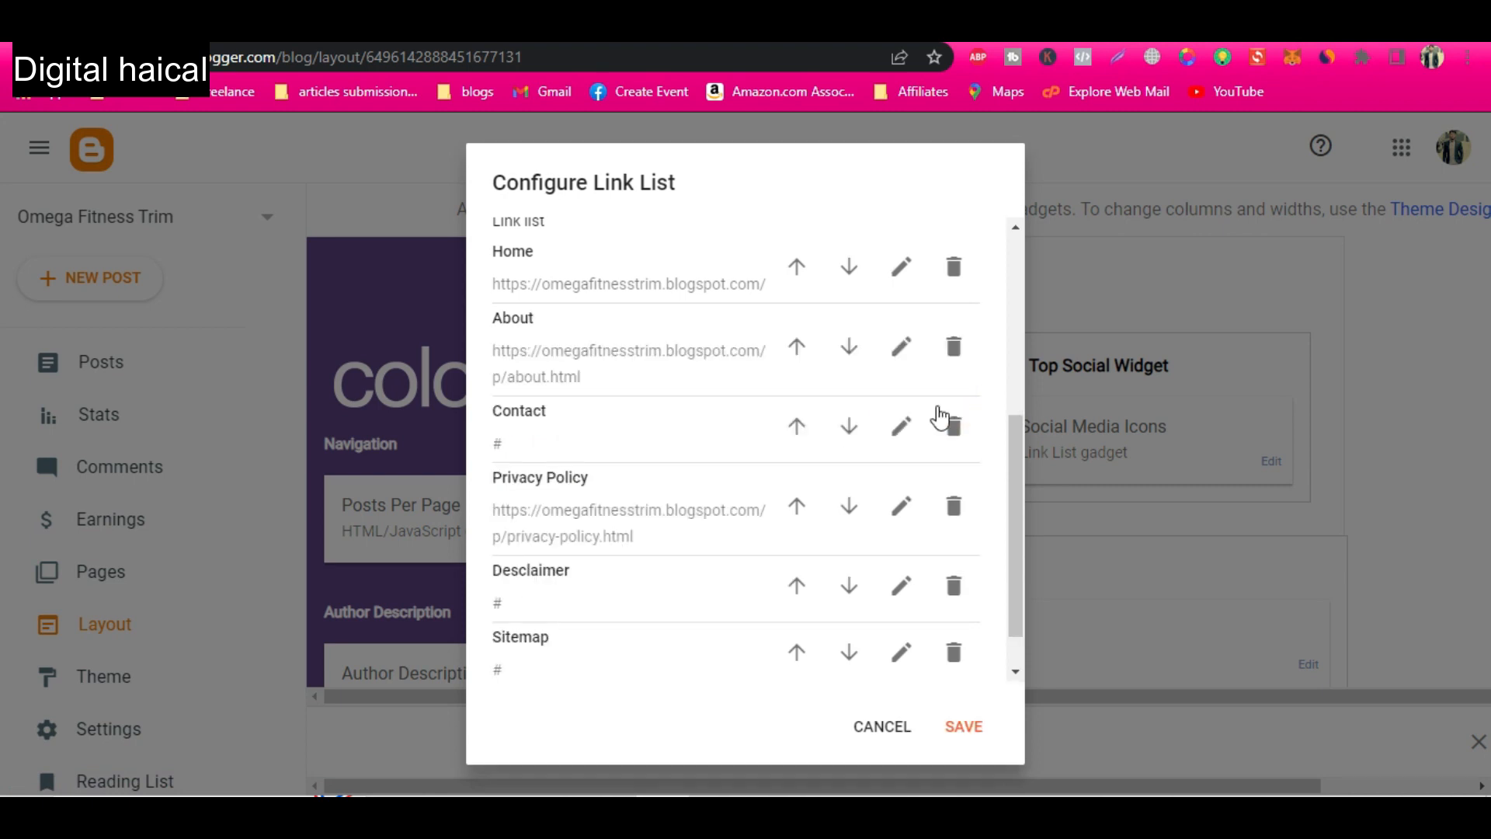
Send ChatGPT the prompt "write code for blogger contact page".
text(for)
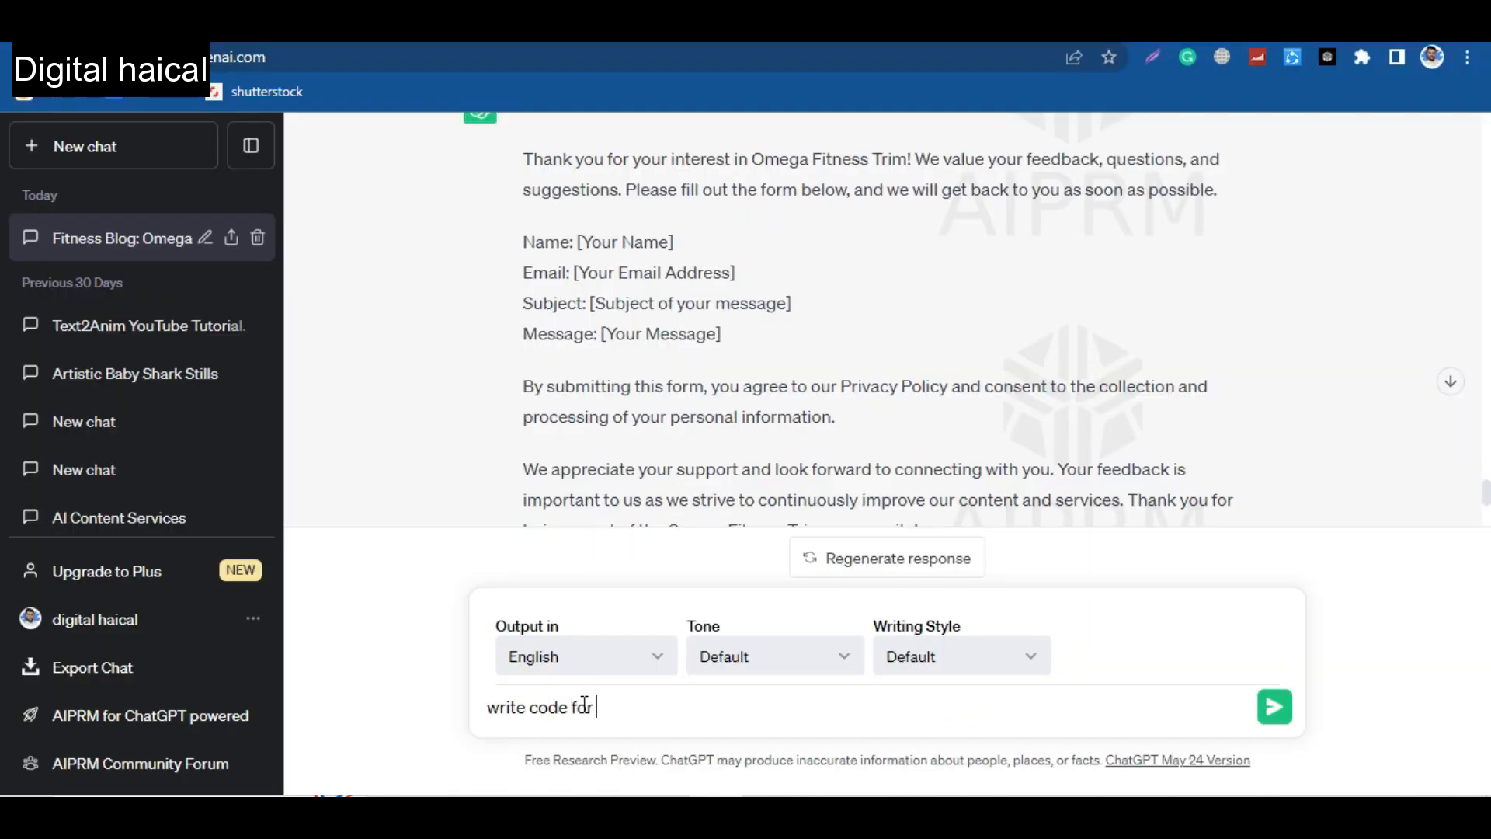
text( blogger contact p)
key(Return)
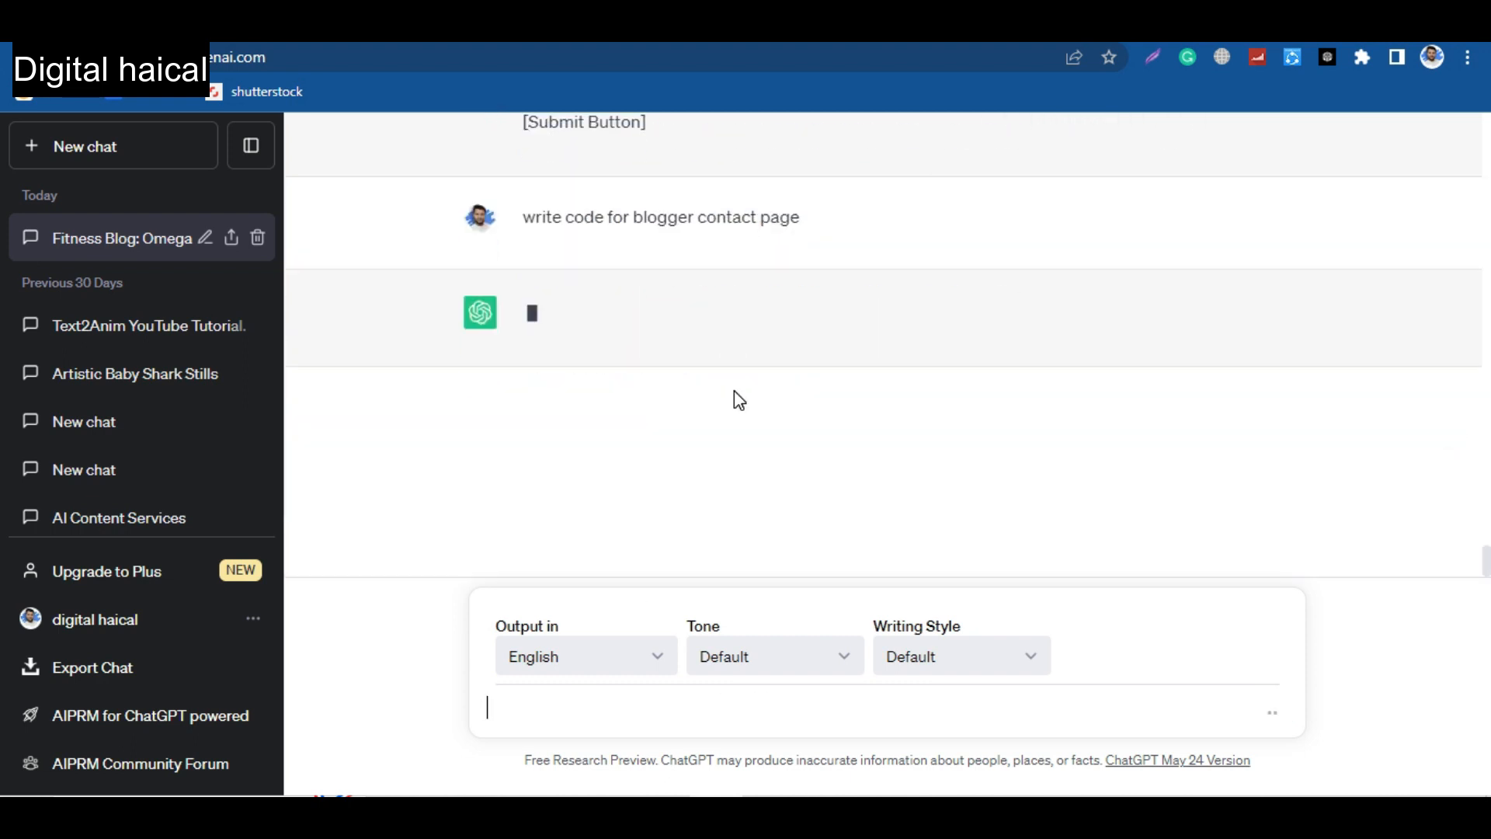
Paste the generated contact form code below the existing HTML of the "Contact us" page and switch to Compose view.
click(80, 236)
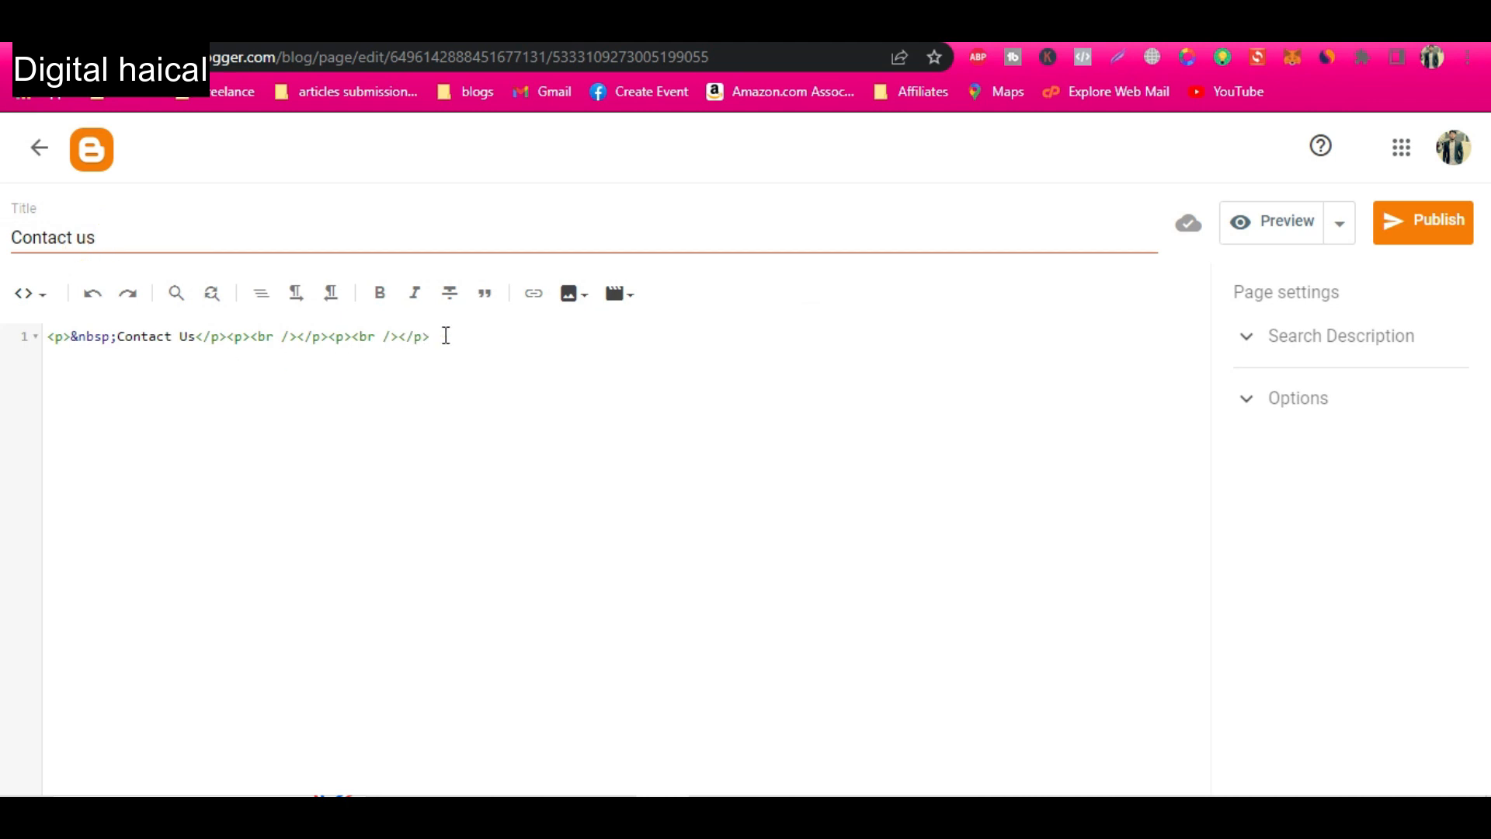
click(447, 336)
key(Return)
key(Return)
text(<div class="contact-form">   <form action="[Your_Form_Action_URL]" method="post">     <label for="name">Name:</label>     <input type="text" id="name" name="name" required>     <label for="email">Email:</label>     <input type="email" id="email" name="email" required>     <label for="subject">Subject:</label>     <input type="text" id="subject" name="subject" required>     <label for="message">Message:</label>     <textarea id="message" name="message" required></textarea>     <input type="submit" value="Submit">   </form> </div>)
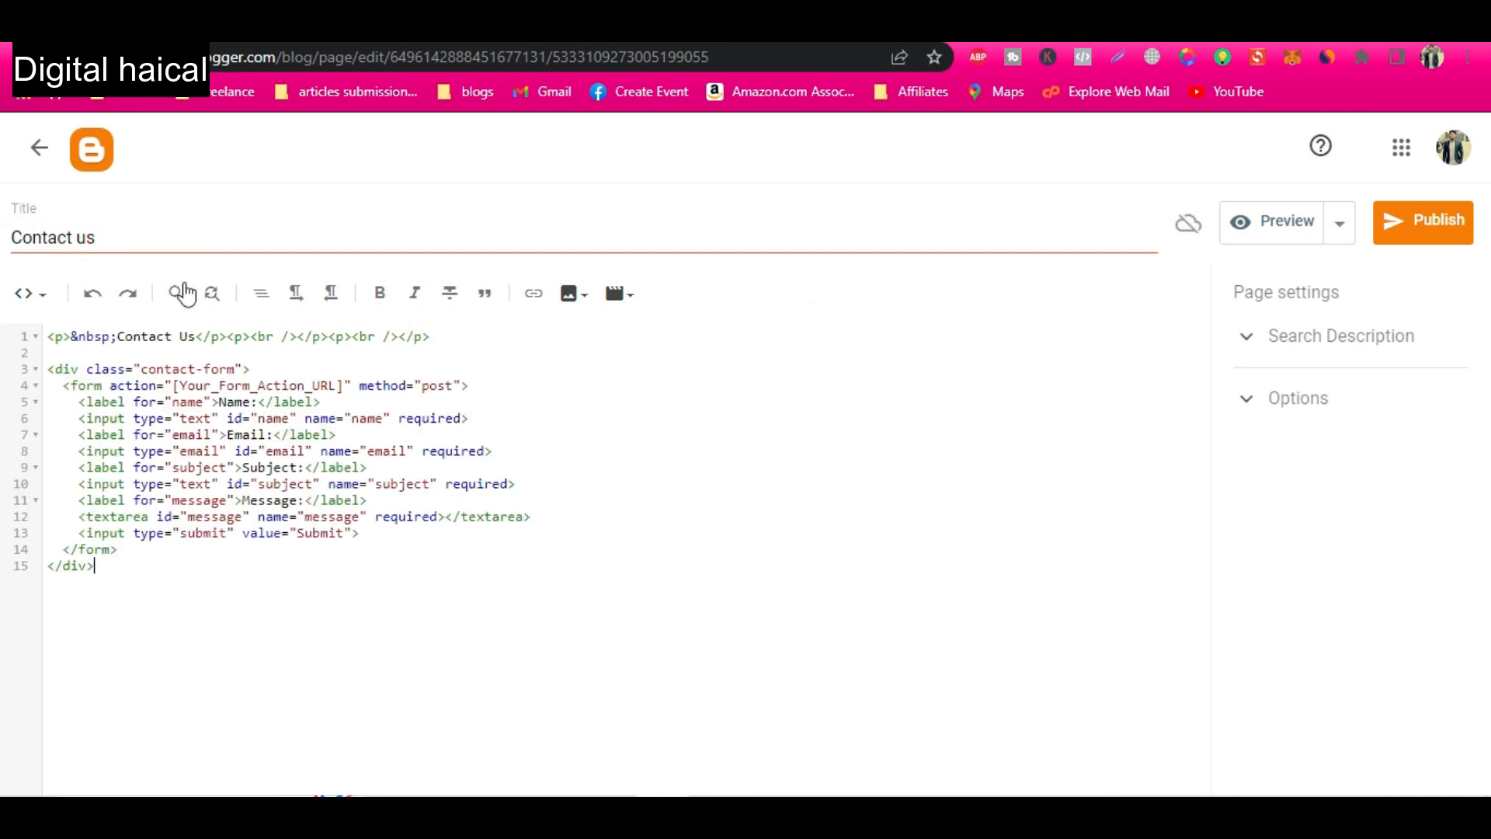
click(32, 293)
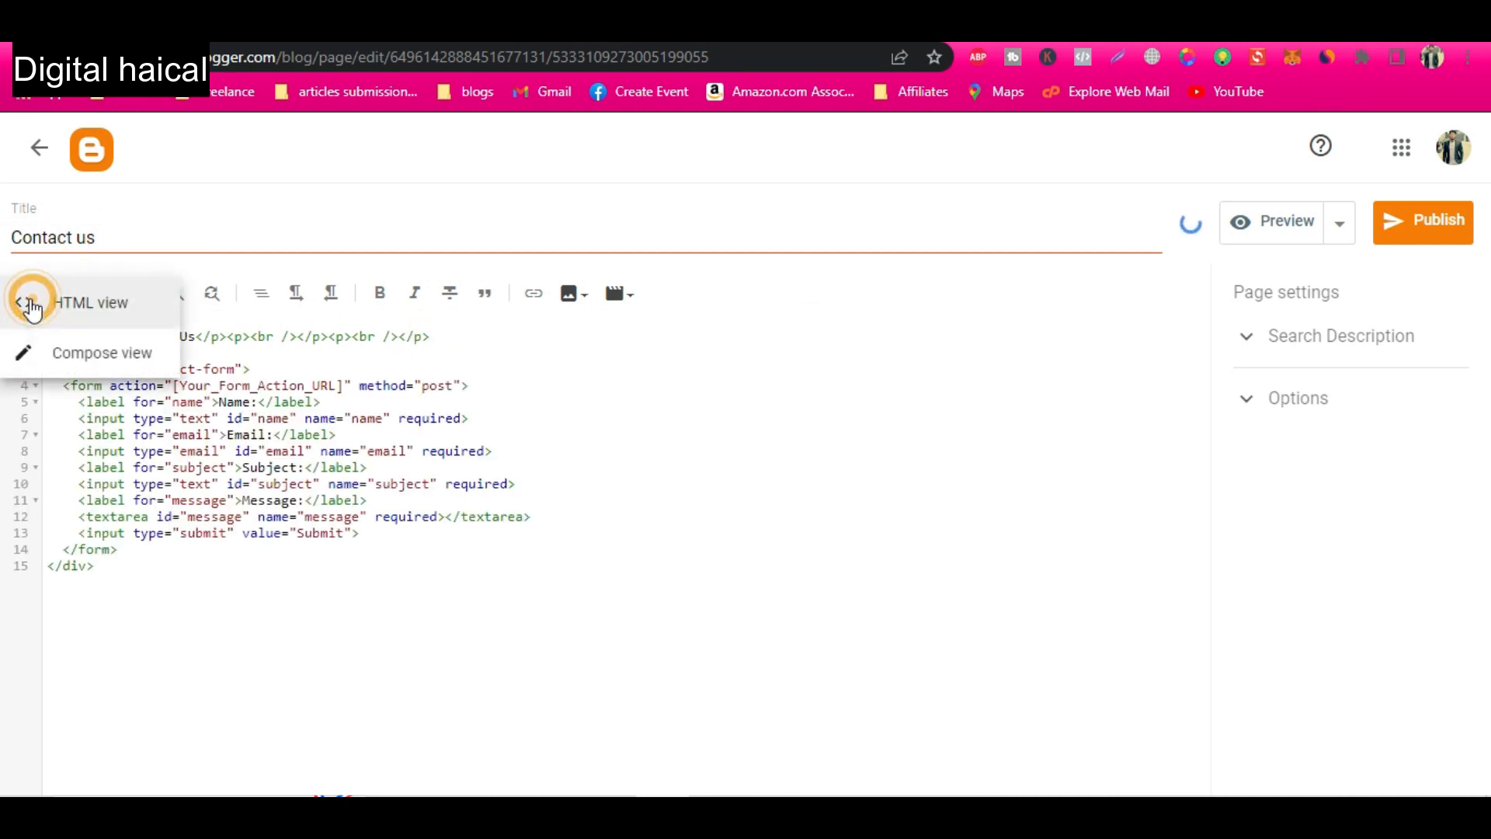
click(78, 351)
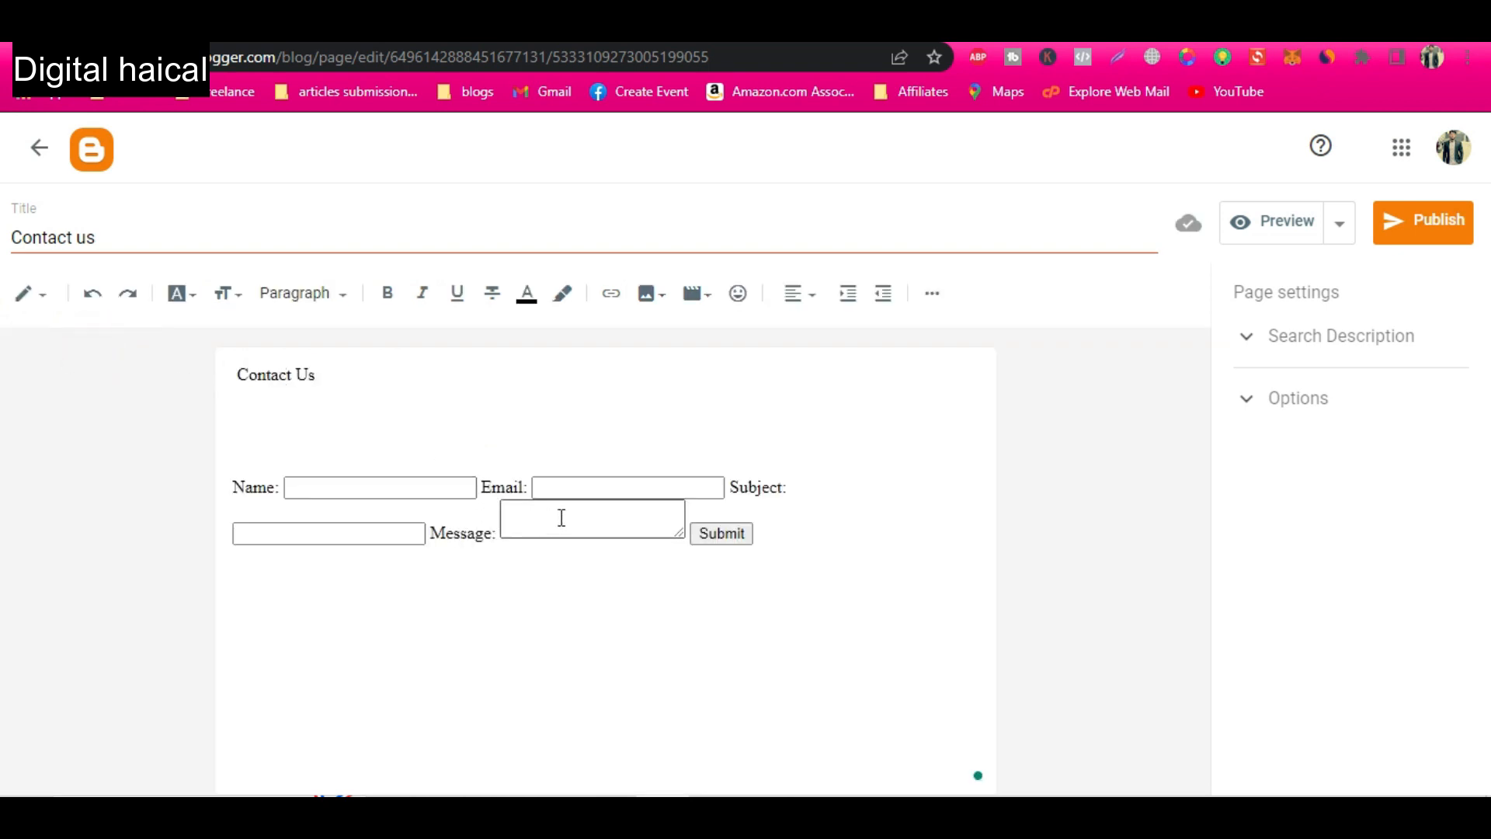
Preview the Contact us page and examine the contact form's fields, Submit button and the sections below it.
click(1269, 234)
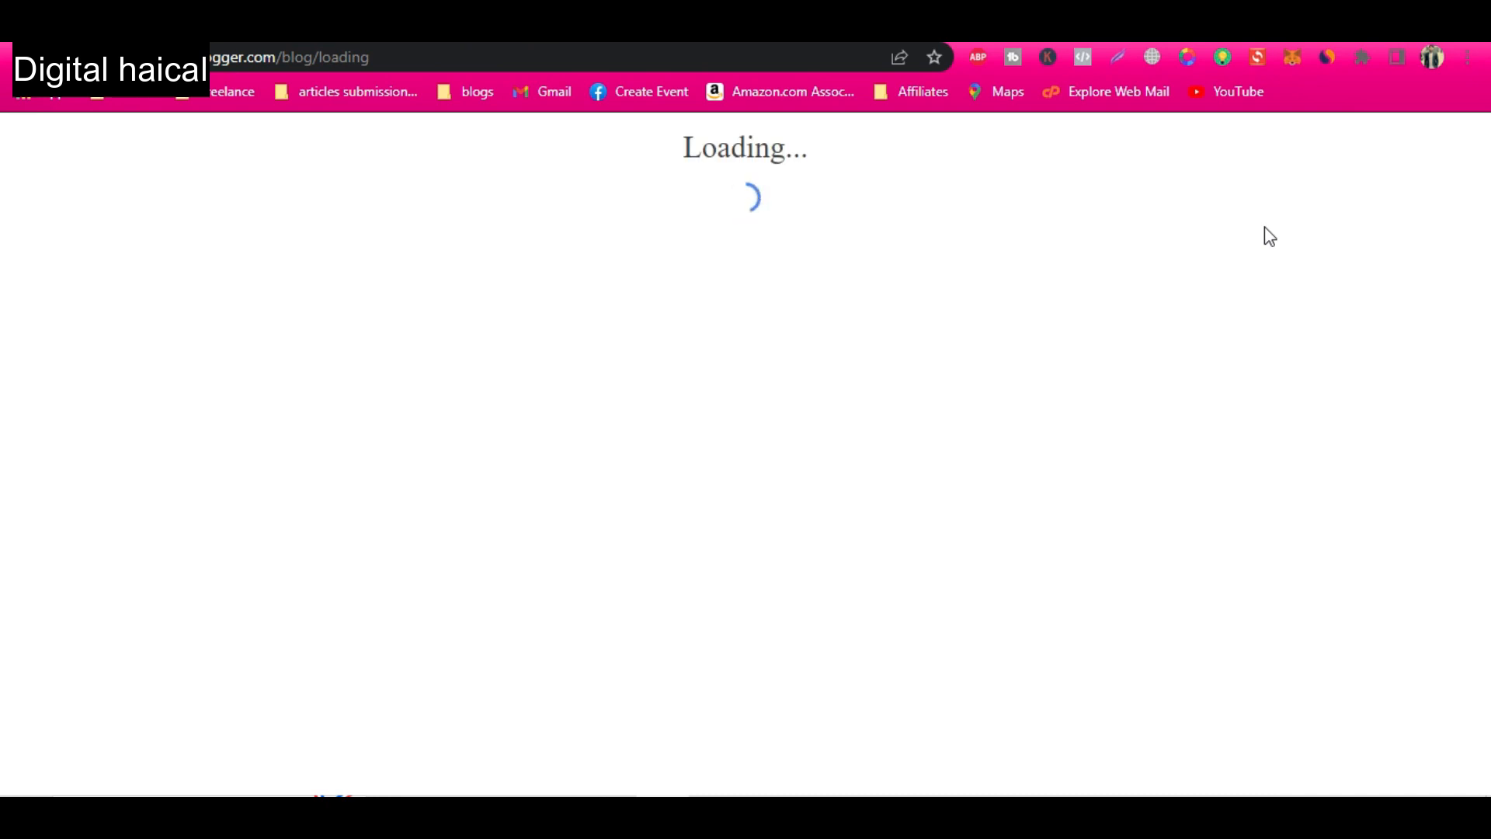
scroll(532, 521, down, 2)
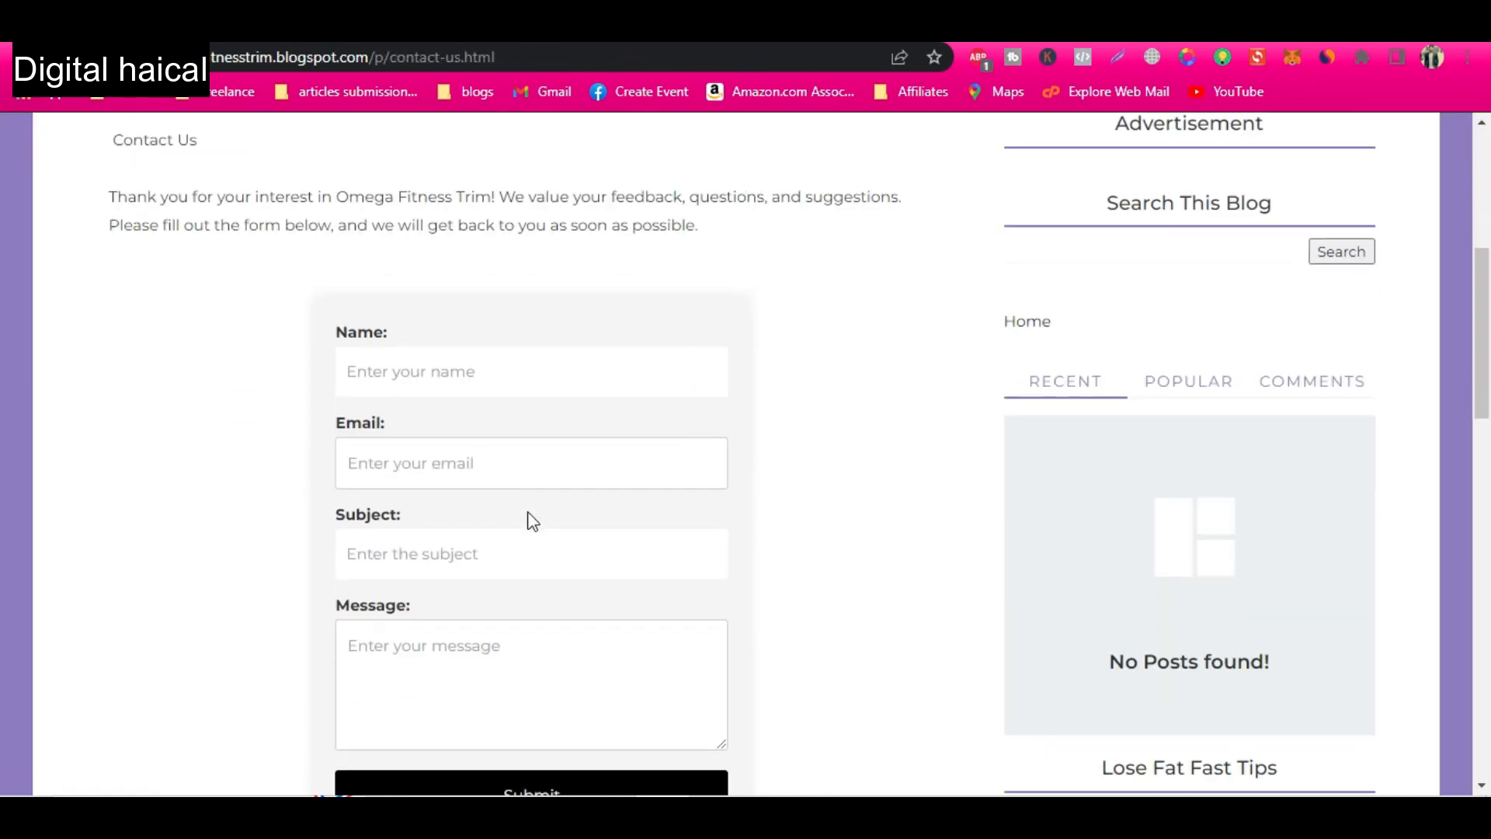
scroll(533, 521, down, 3)
scroll(434, 499, up, 1)
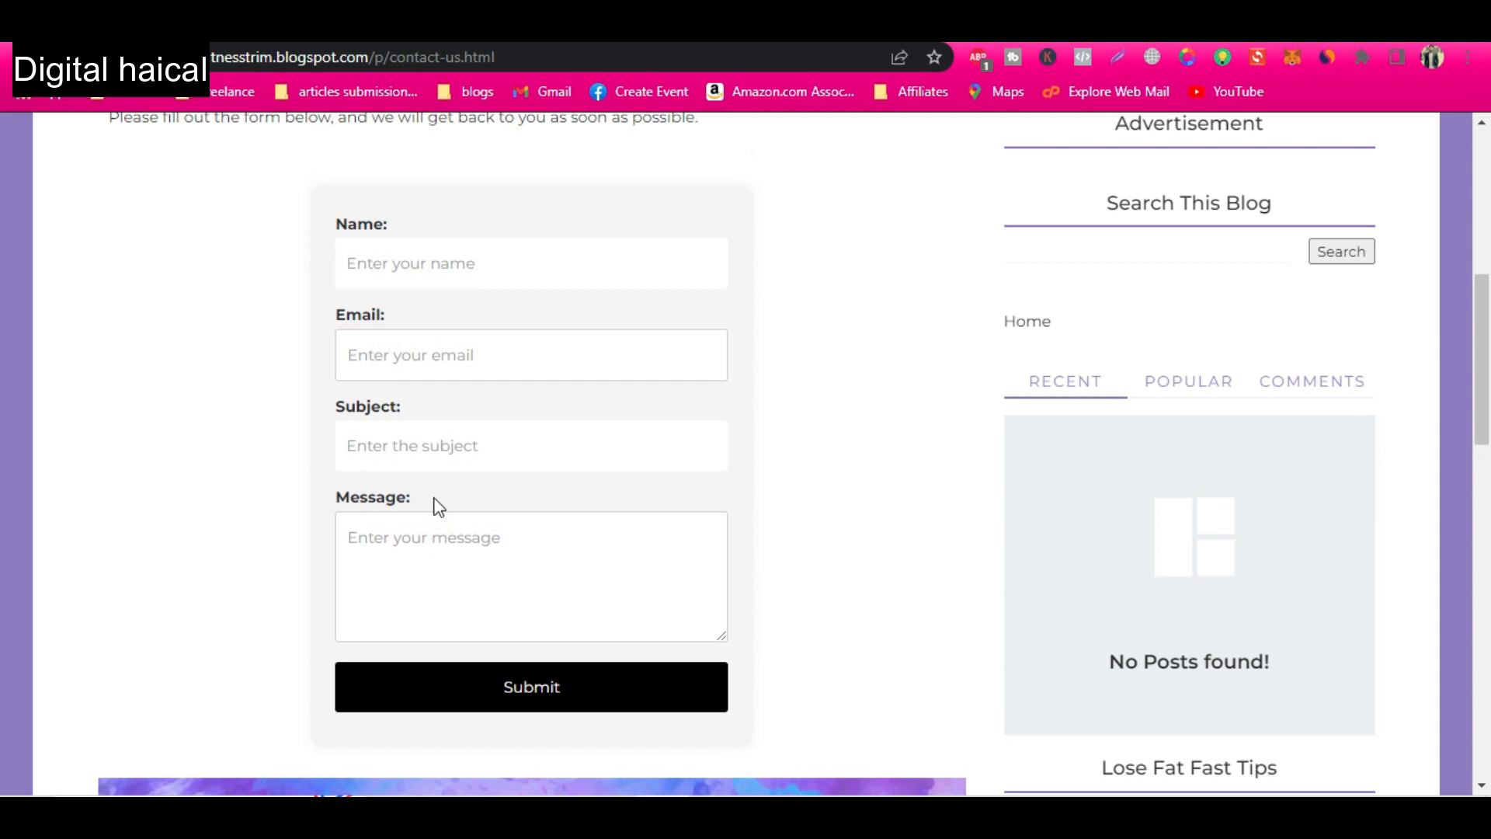
scroll(478, 421, up, 1)
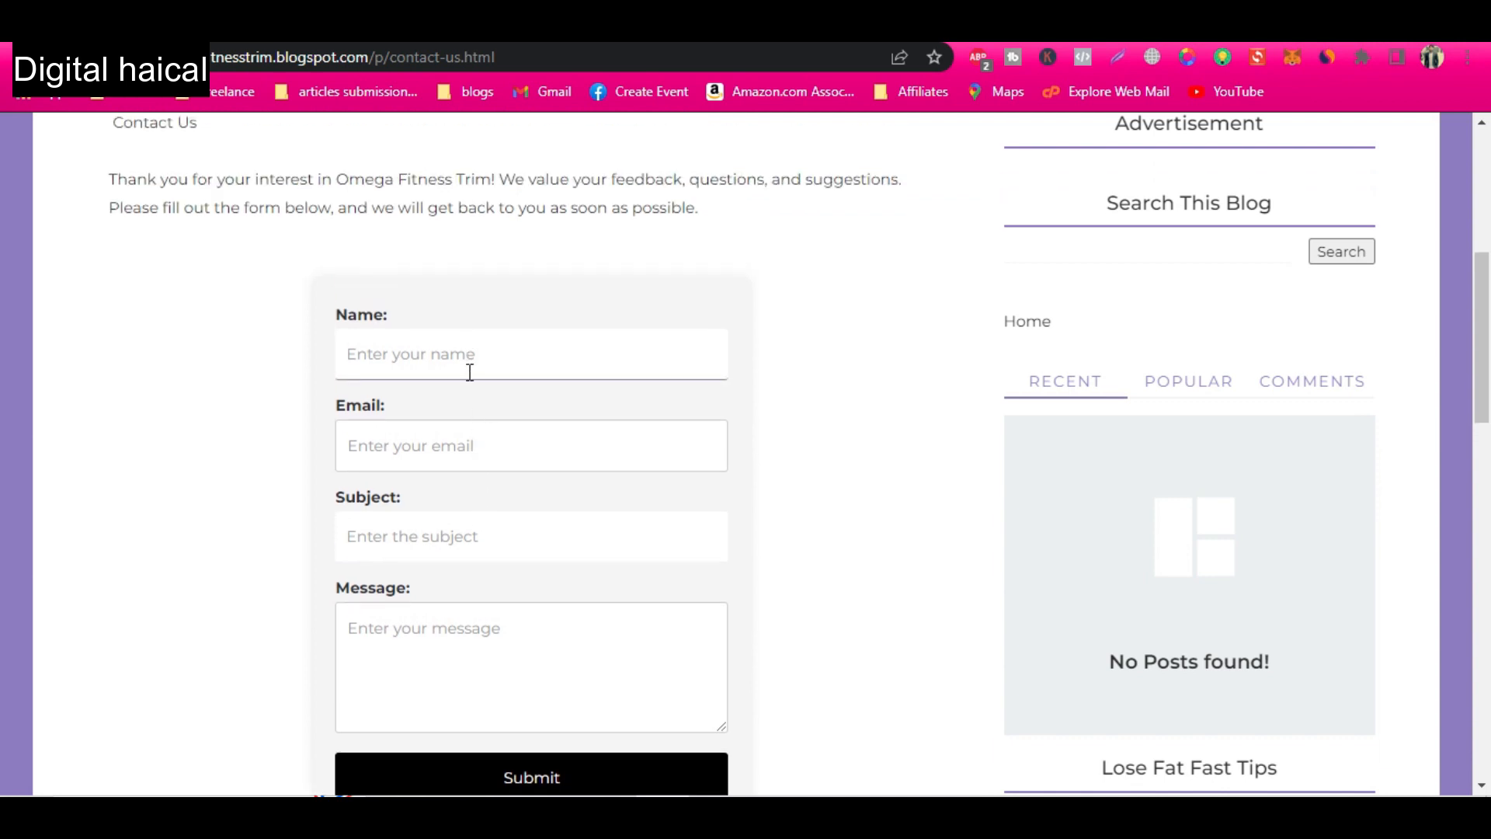
scroll(467, 373, up, 1)
scroll(493, 509, down, 4)
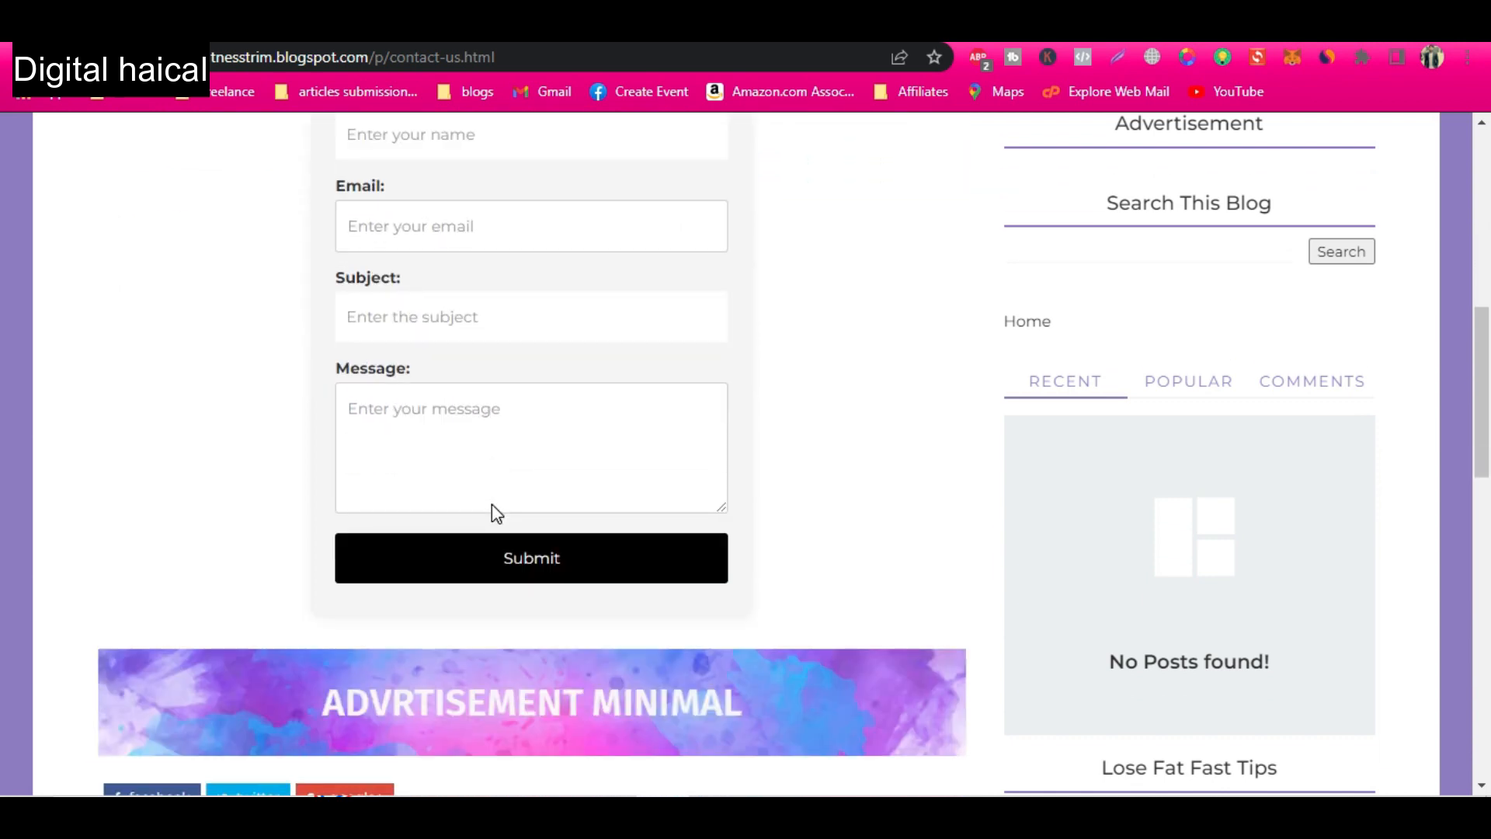
scroll(492, 509, down, 3)
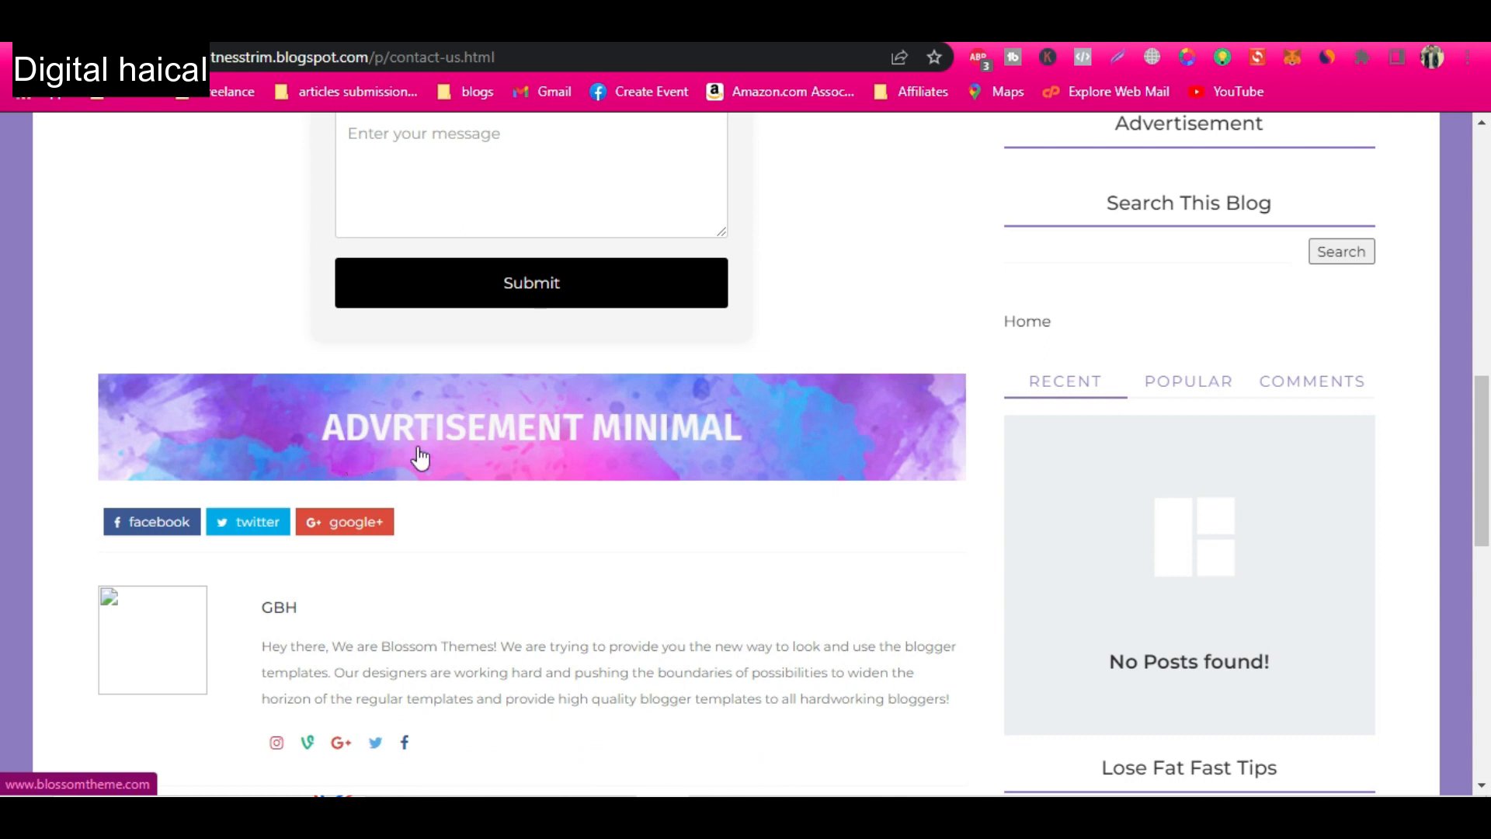
Return to the published Contact us page's header and select its full web address for copying.
scroll(573, 506, up, 7)
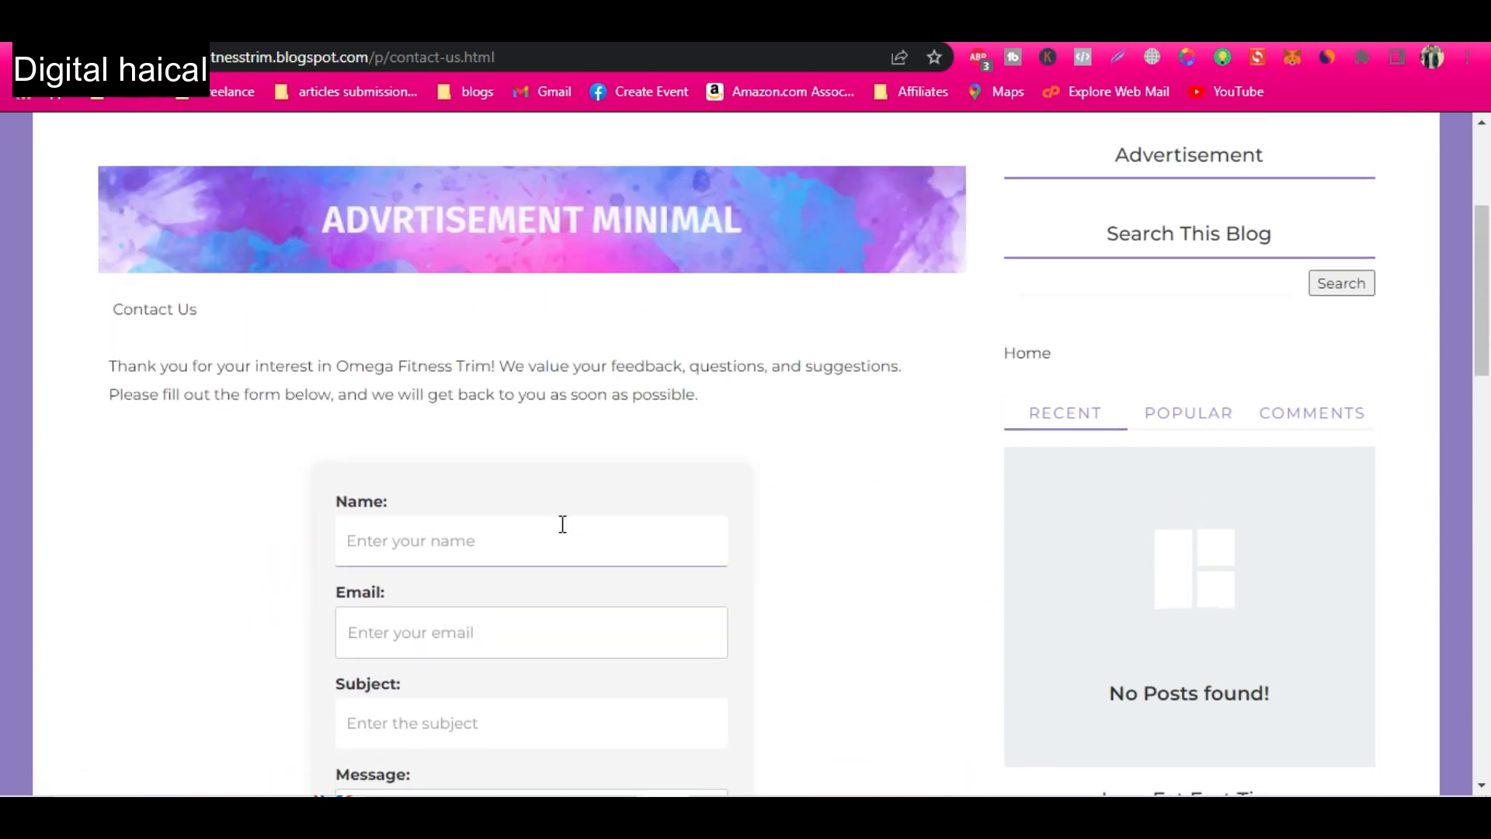
scroll(613, 435, up, 1)
scroll(619, 440, up, 2)
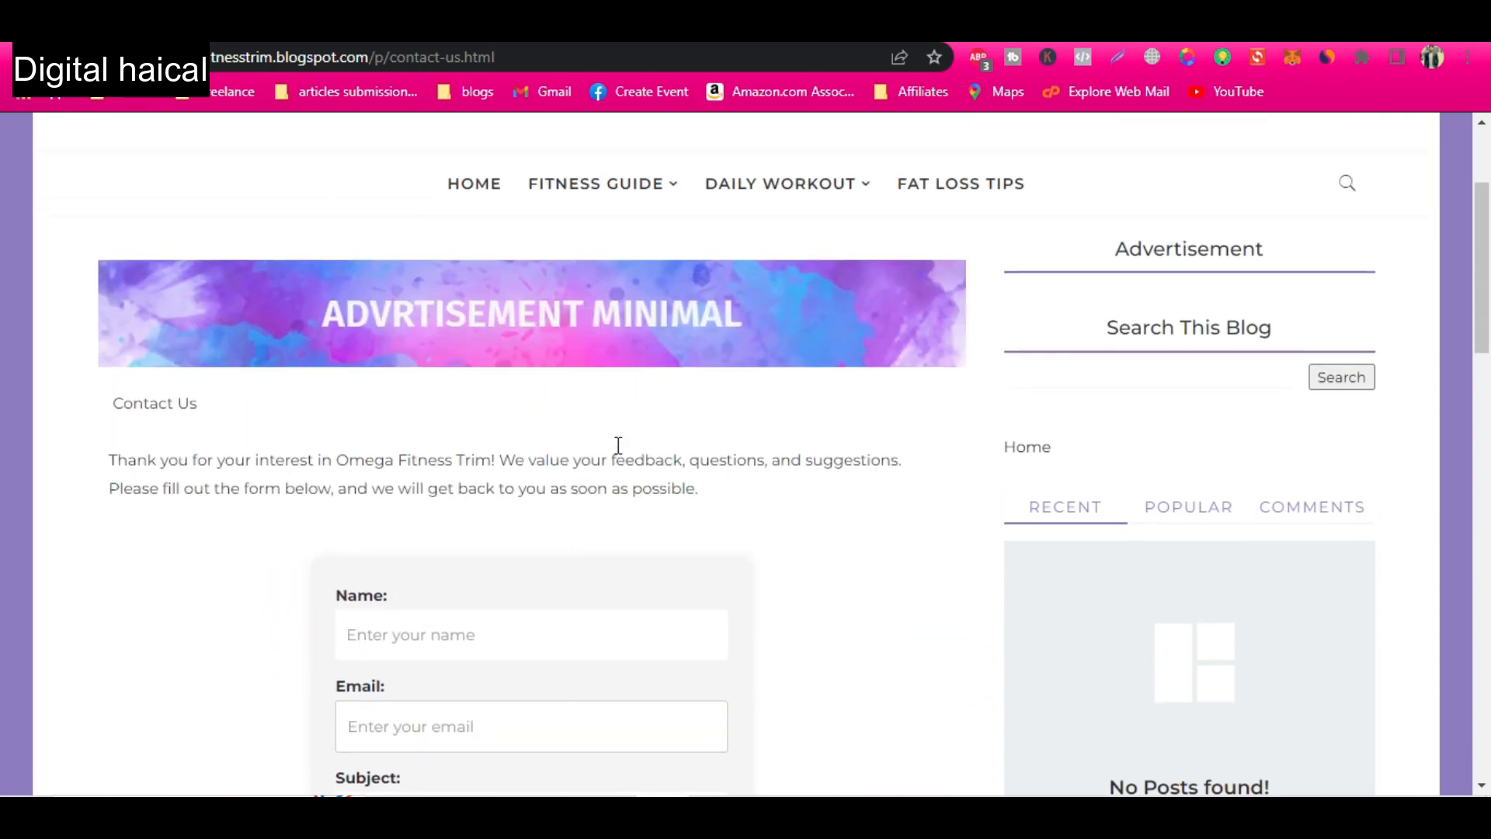
key(alt+Tab)
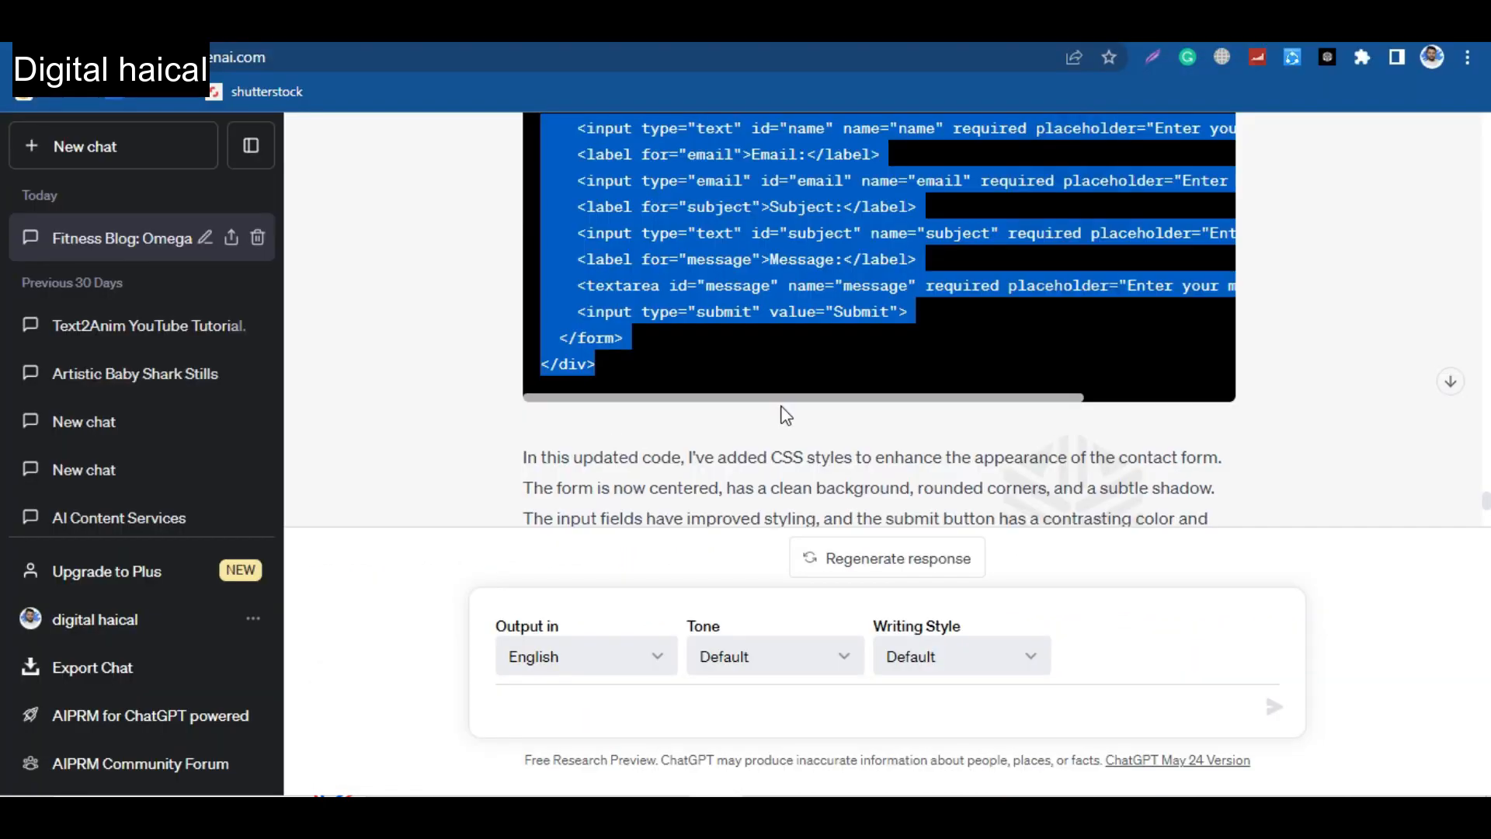
key(alt+Tab)
click(327, 27)
click(271, 32)
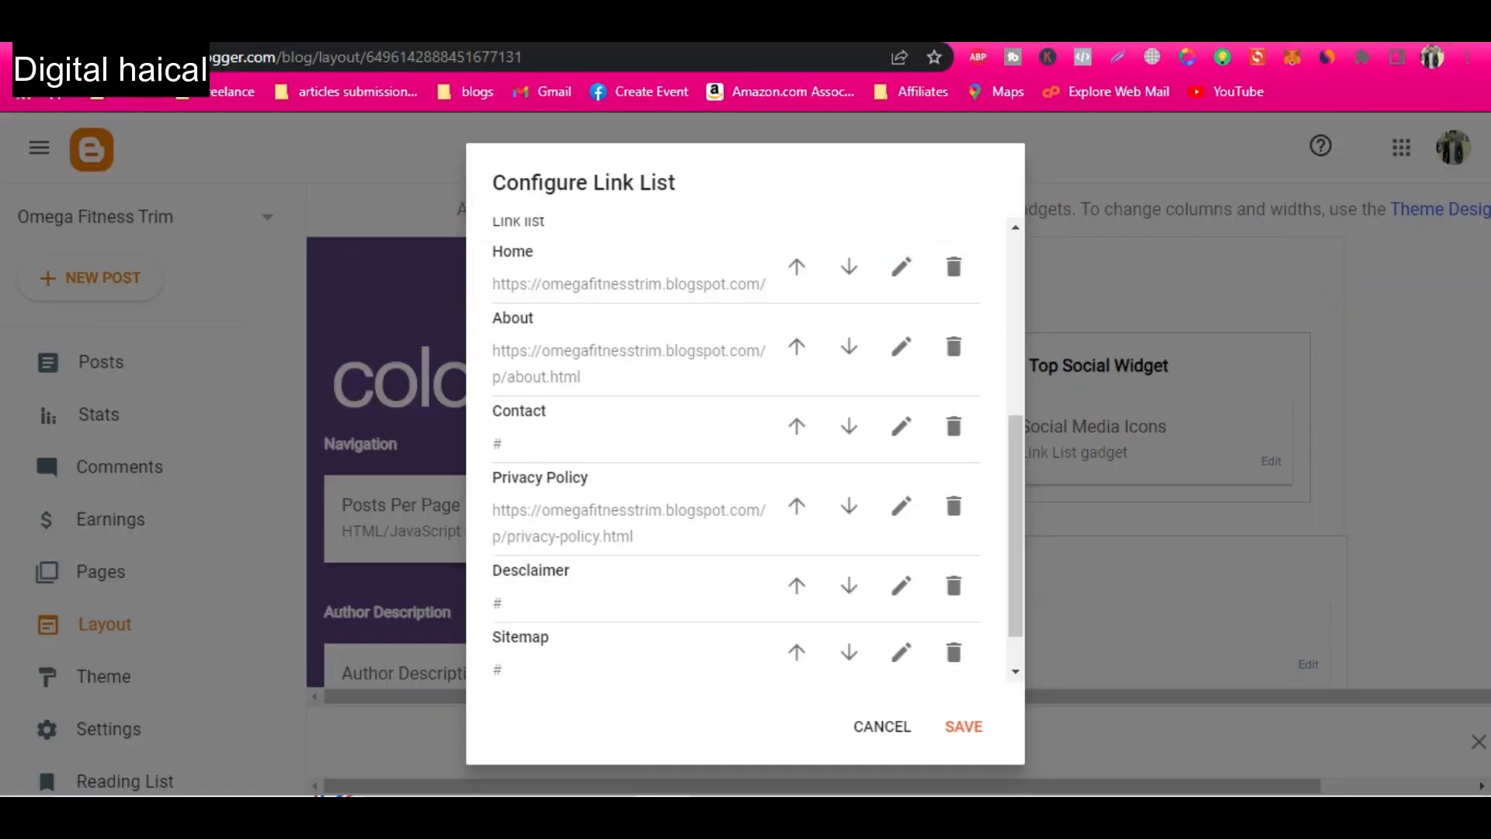
click(803, 32)
click(865, 34)
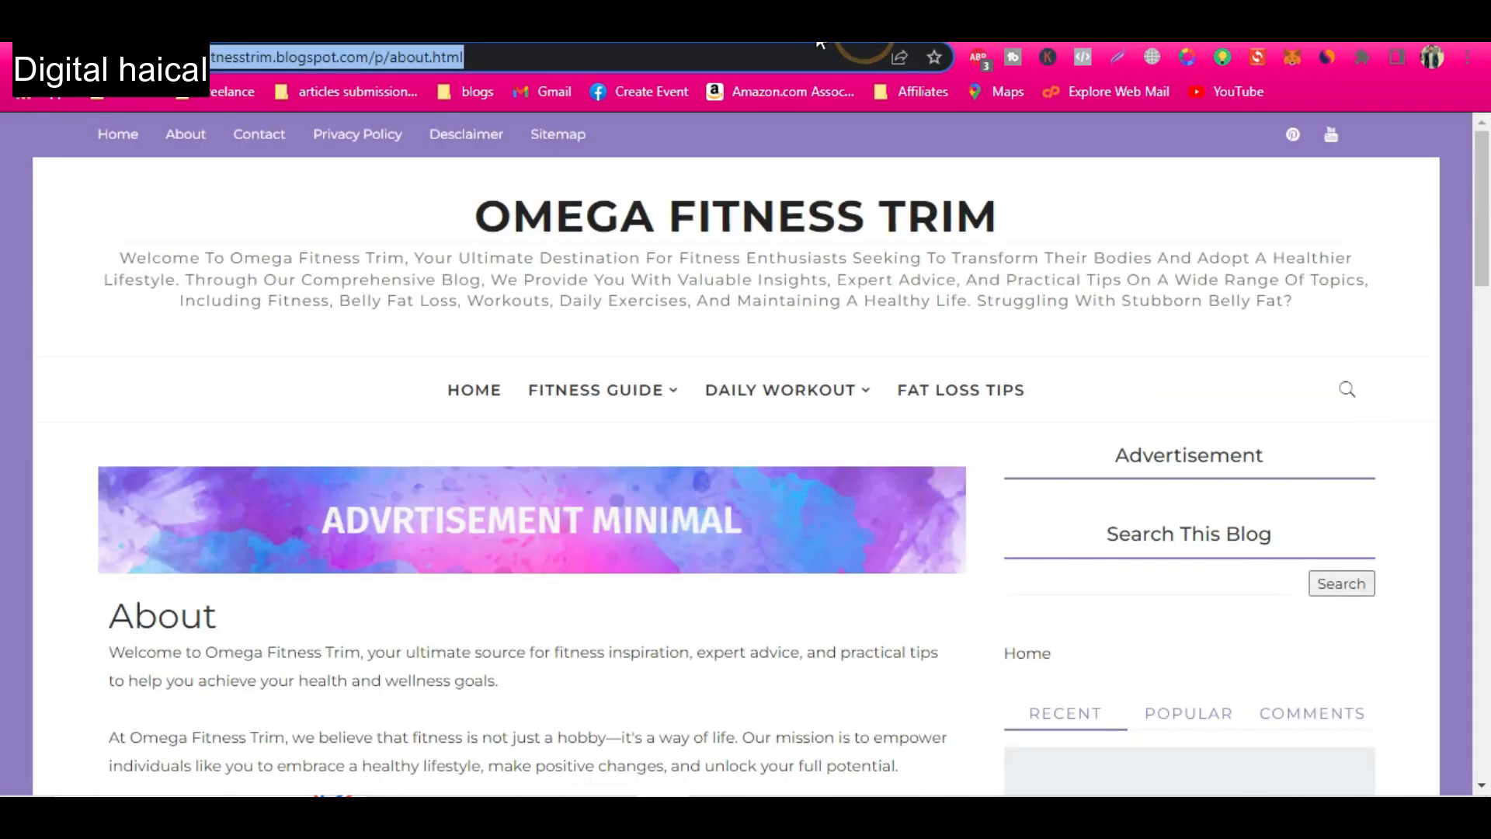
click(947, 33)
click(804, 32)
click(613, 57)
key(ctrl+c)
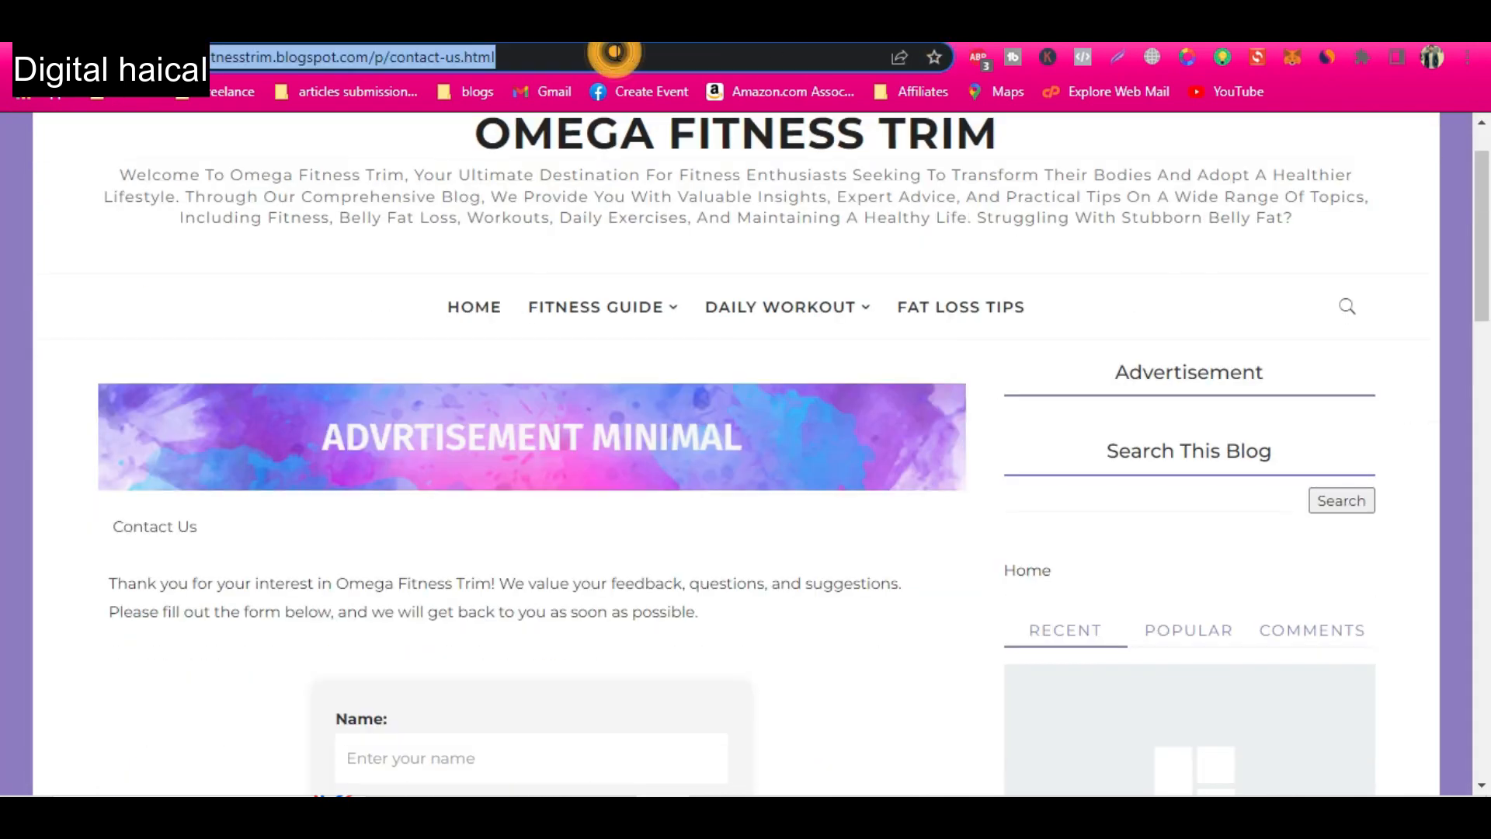
click(272, 32)
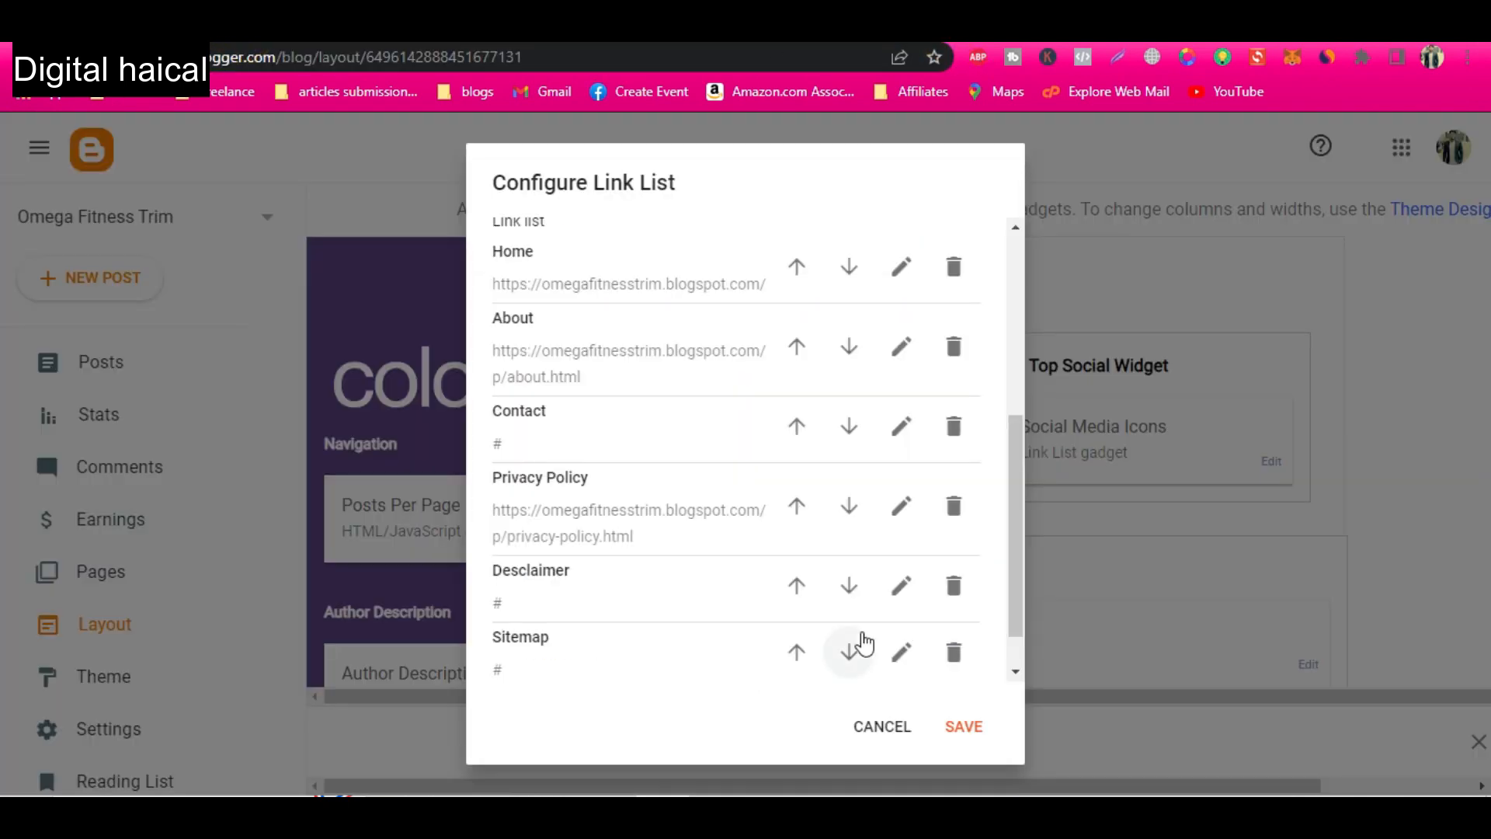
click(901, 423)
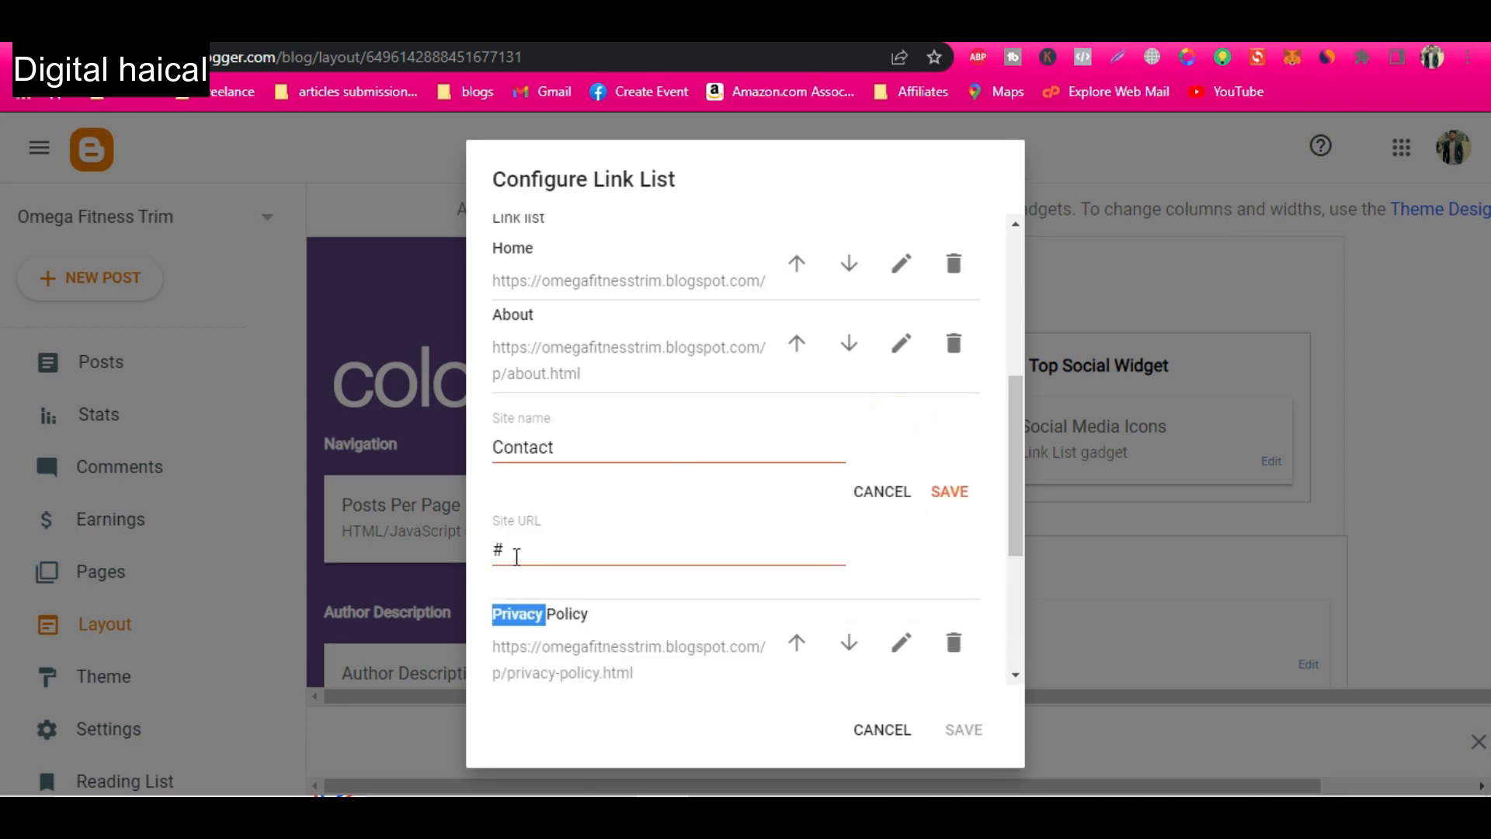
drag(517, 556, 474, 553)
key(ctrl+v)
click(936, 491)
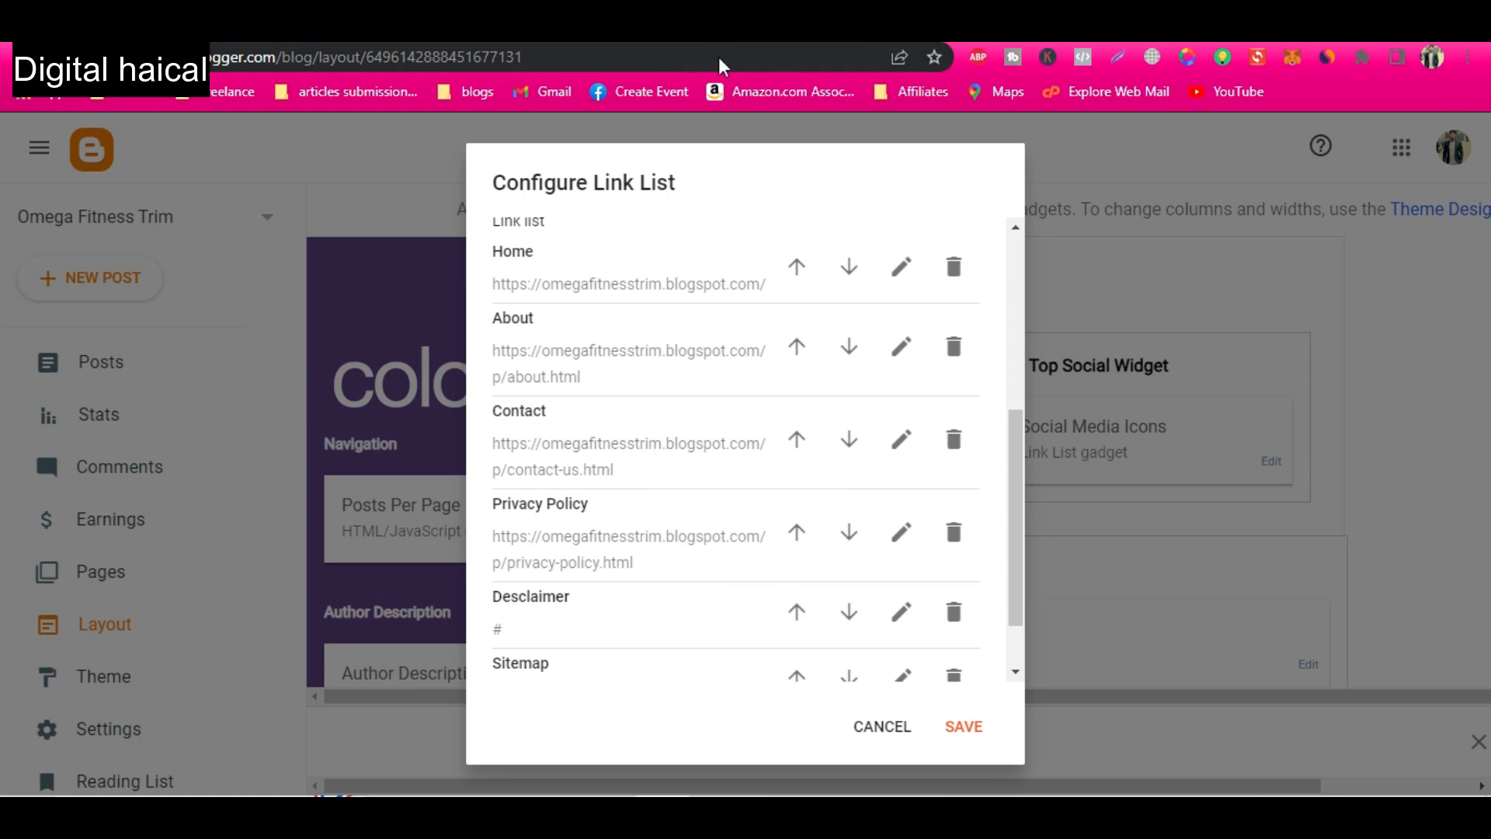
Switch to ChatGPT and send a prompt starting "write desclaimer page content on" to get text for the disclaimer page.
key(alt+Tab)
click(713, 713)
text(write desclaimer page content on)
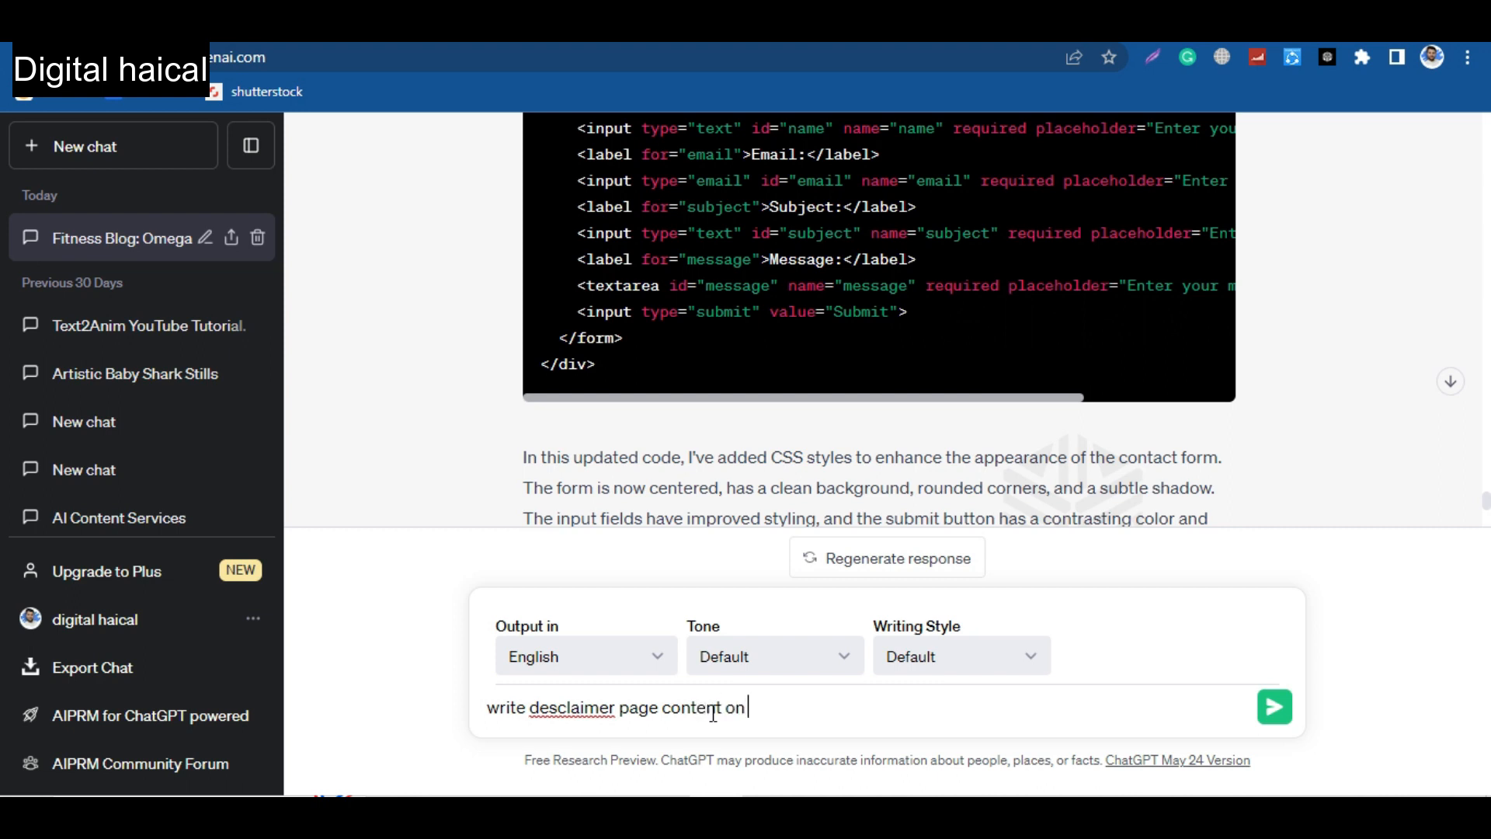
key(Return)
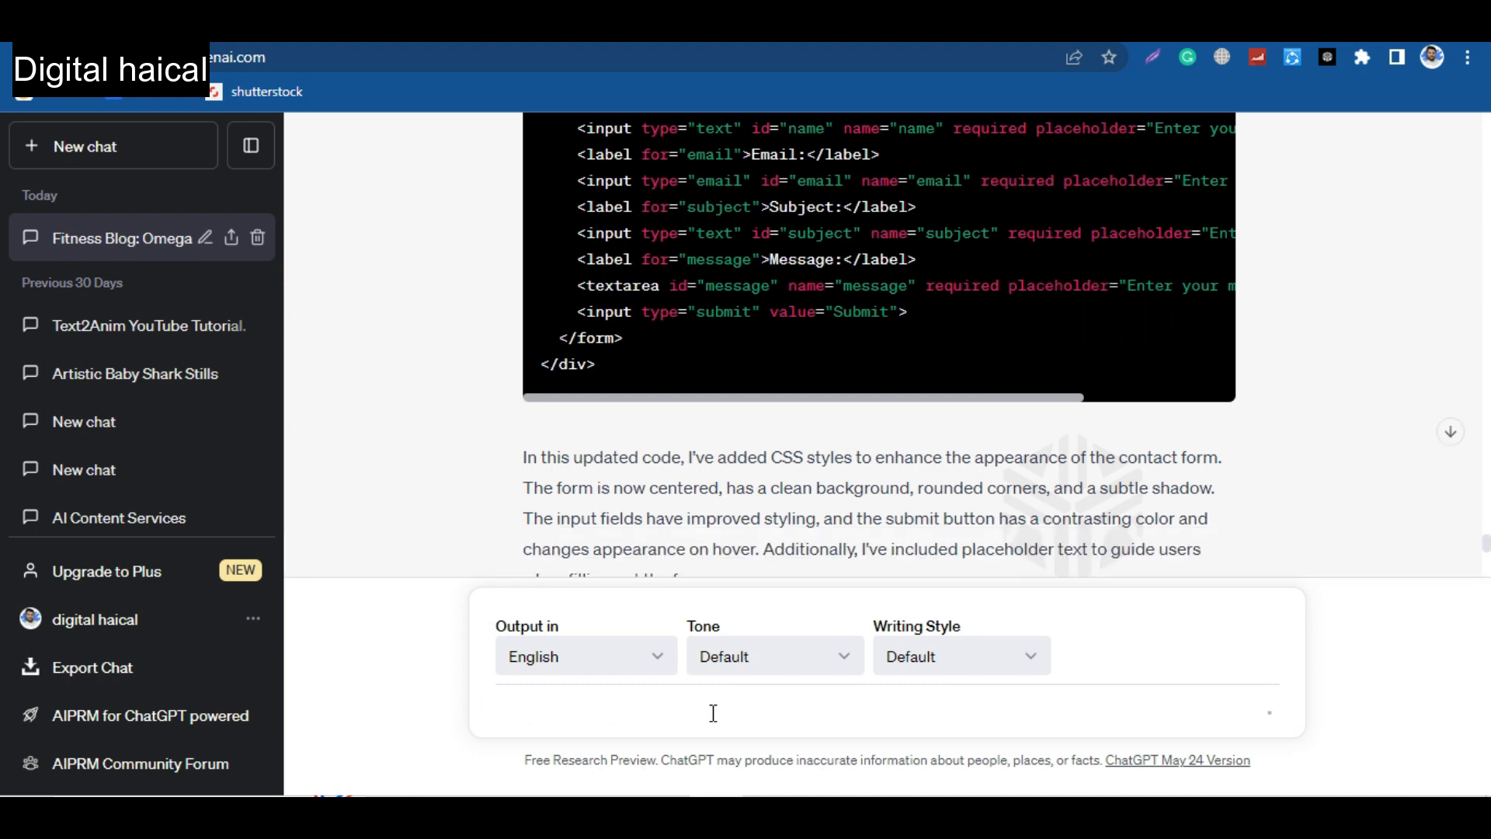
Switch back to Blogger and create a new page titled "Desclaimer".
key(alt+Tab)
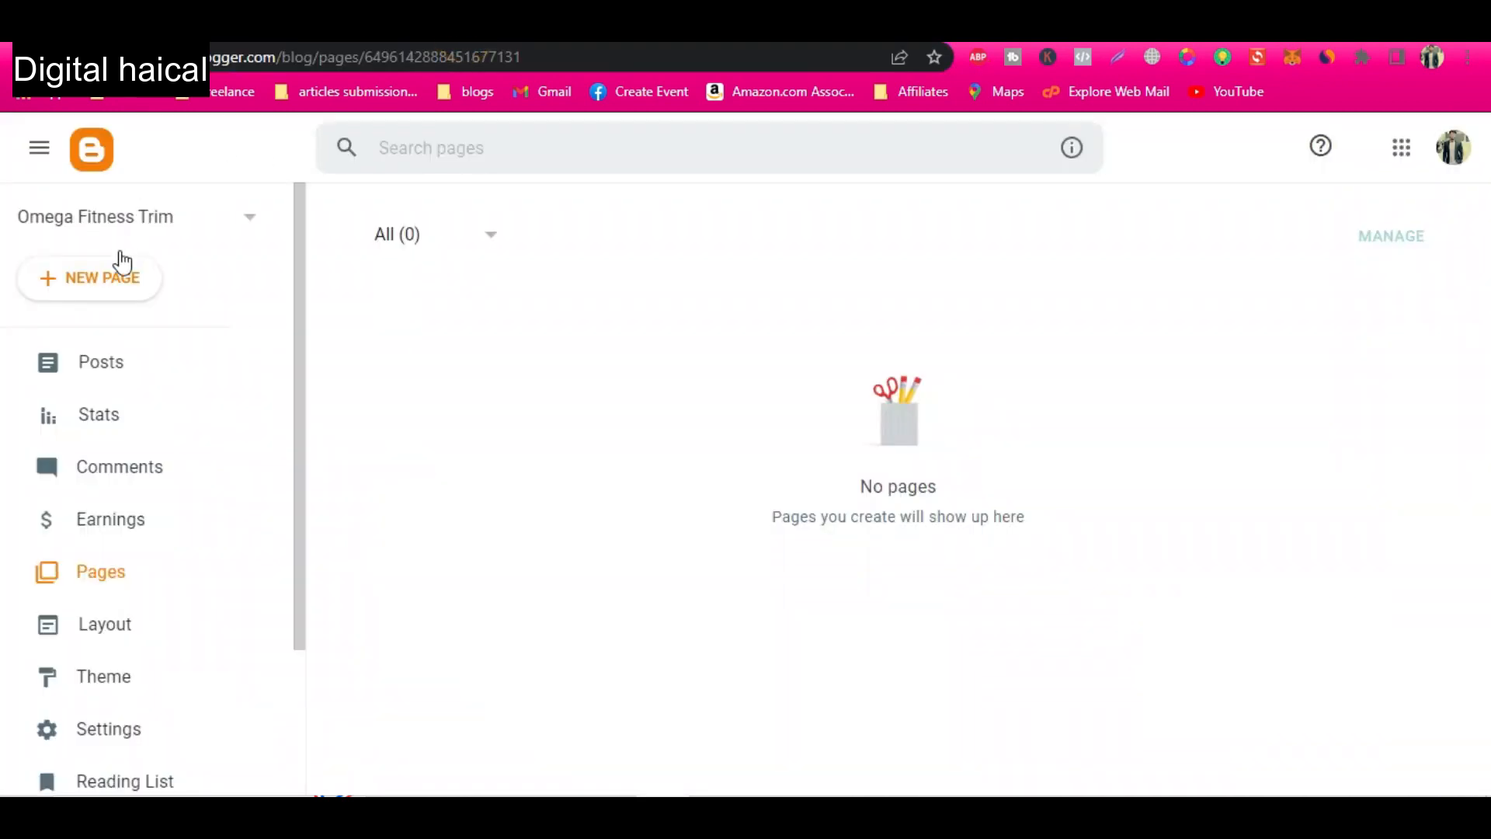
click(117, 276)
text(Desclaimer)
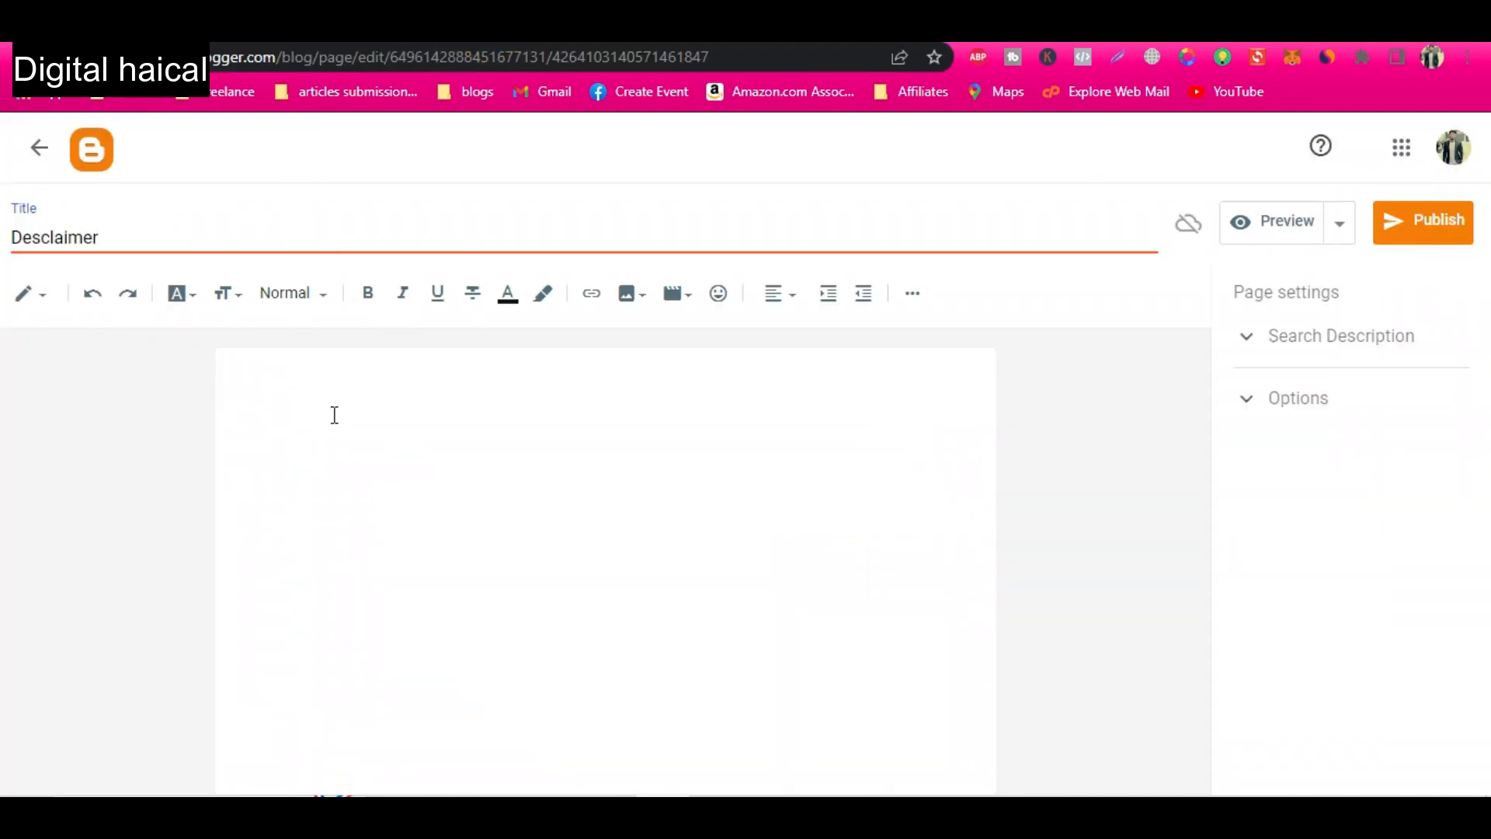
Enter "Desclaimer" as the first line of the page body and format it with the Heading style.
click(335, 415)
text(Desclaimer)
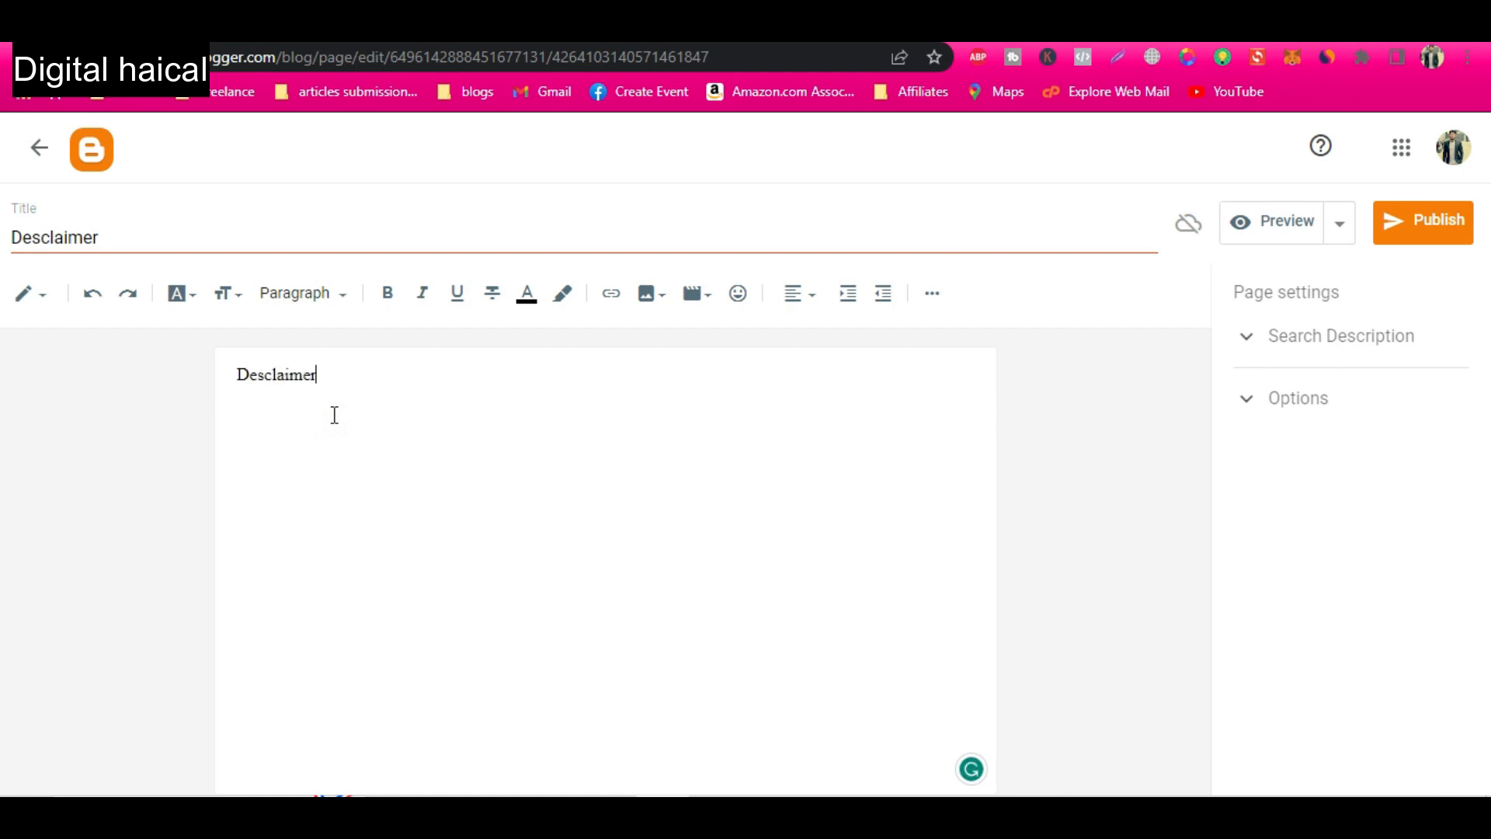
double_click(331, 413)
click(311, 292)
click(337, 392)
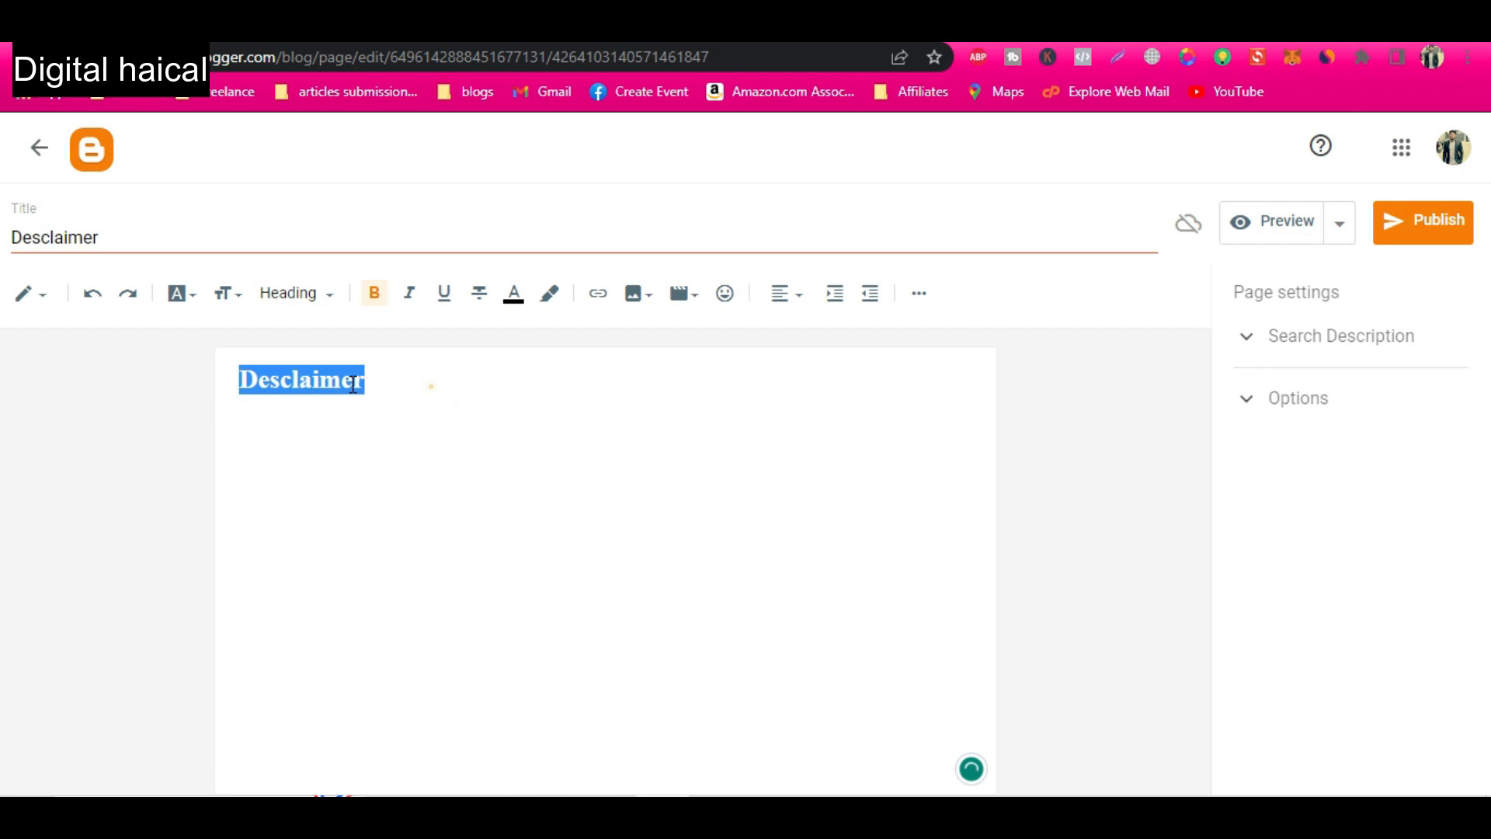
Correct the body heading's spelling to "Disclaimer" using the Grammarly suggestion and add empty lines beneath it.
click(306, 480)
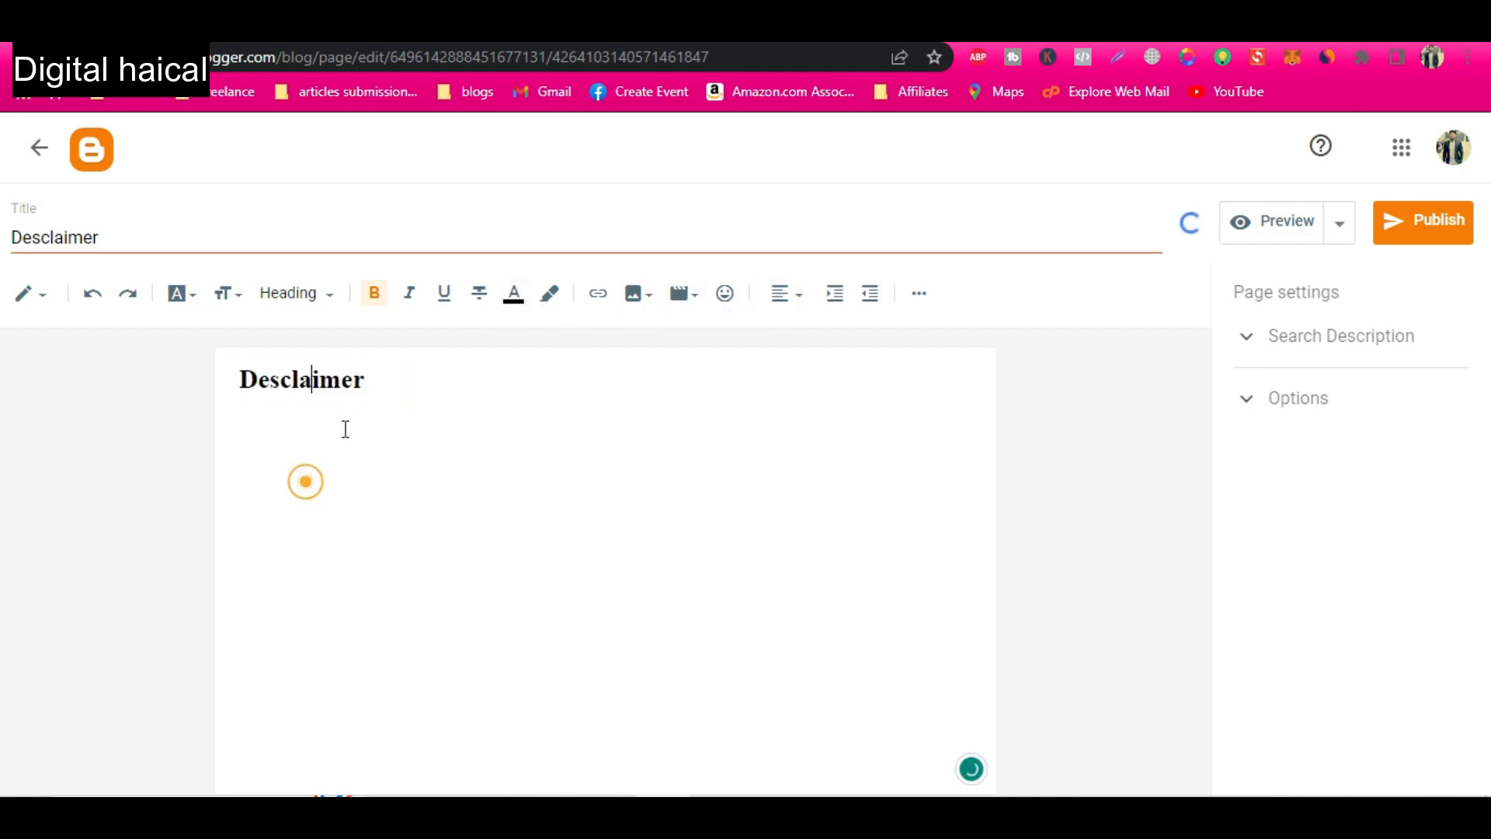
key(Return)
mouse_move(305, 380)
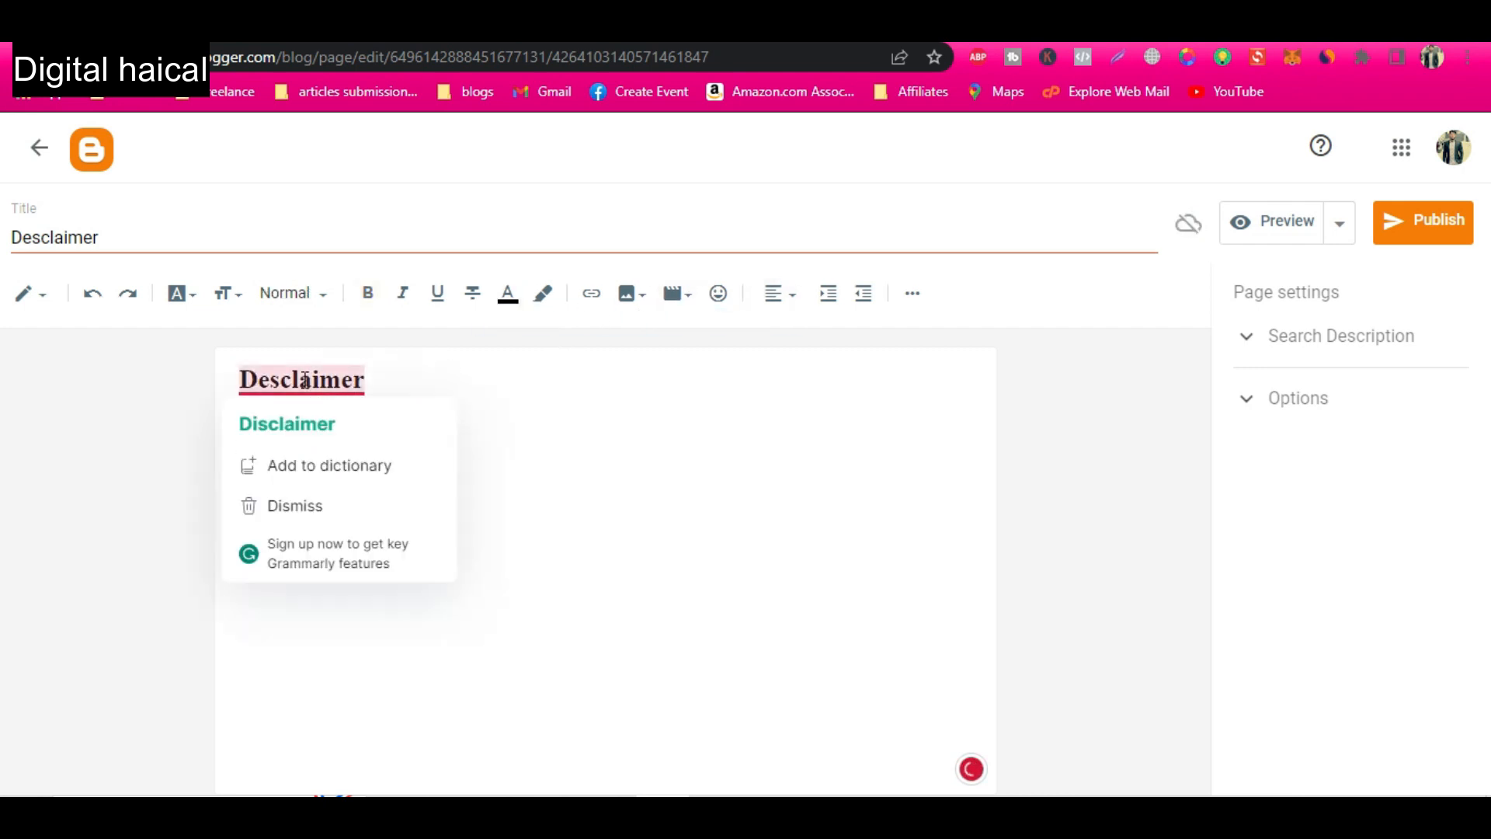
click(309, 438)
key(alt+Tab)
Copy ChatGPT's disclaimer text below the Disclaimer heading and change the closing sentence's contact placeholder to "by filling form".
key(alt+Tab)
key(Return)
key(Return)
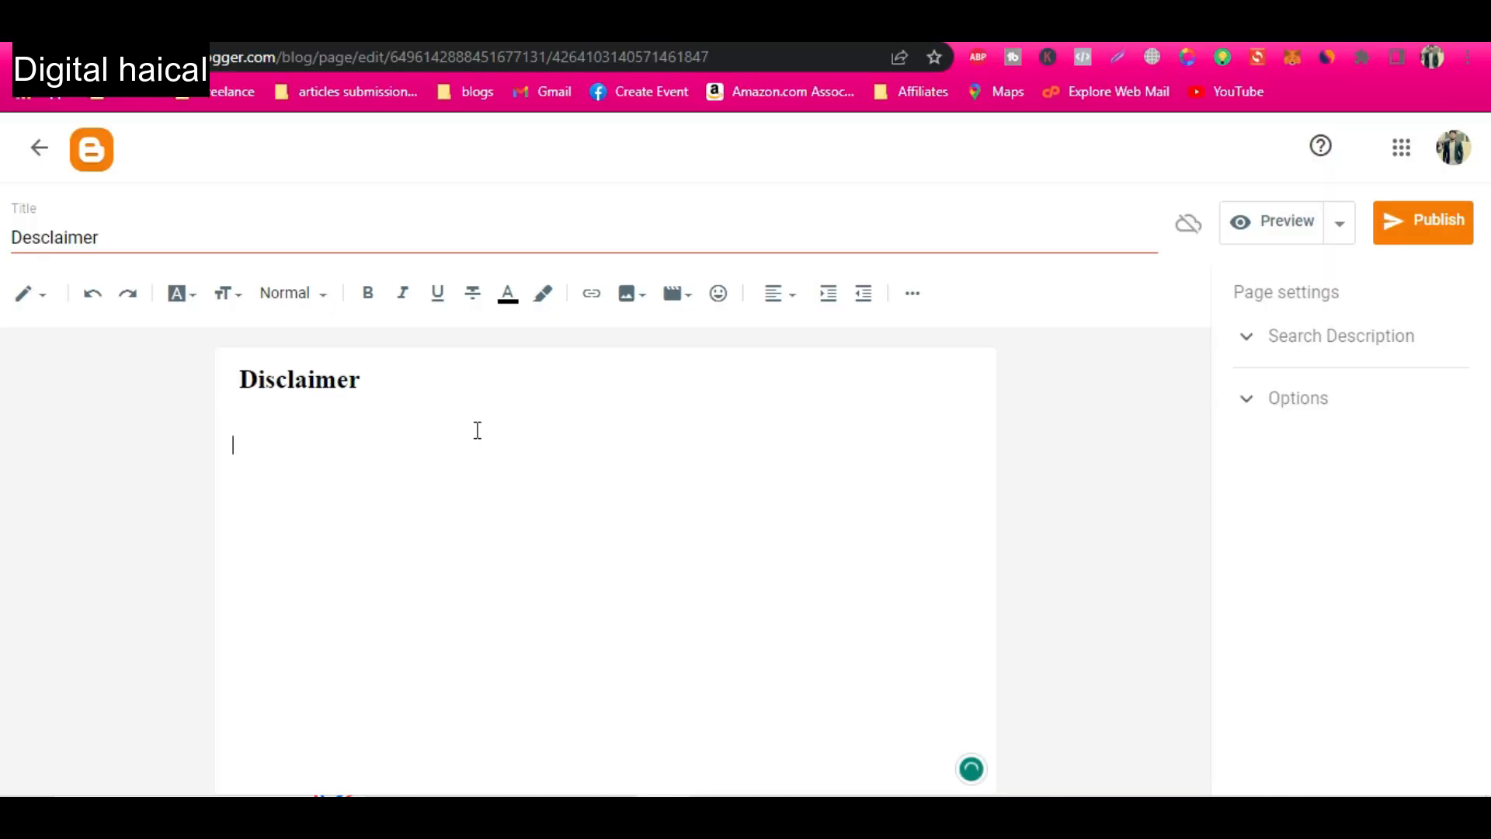
key(alt+Tab)
scroll(760, 413, up, 15)
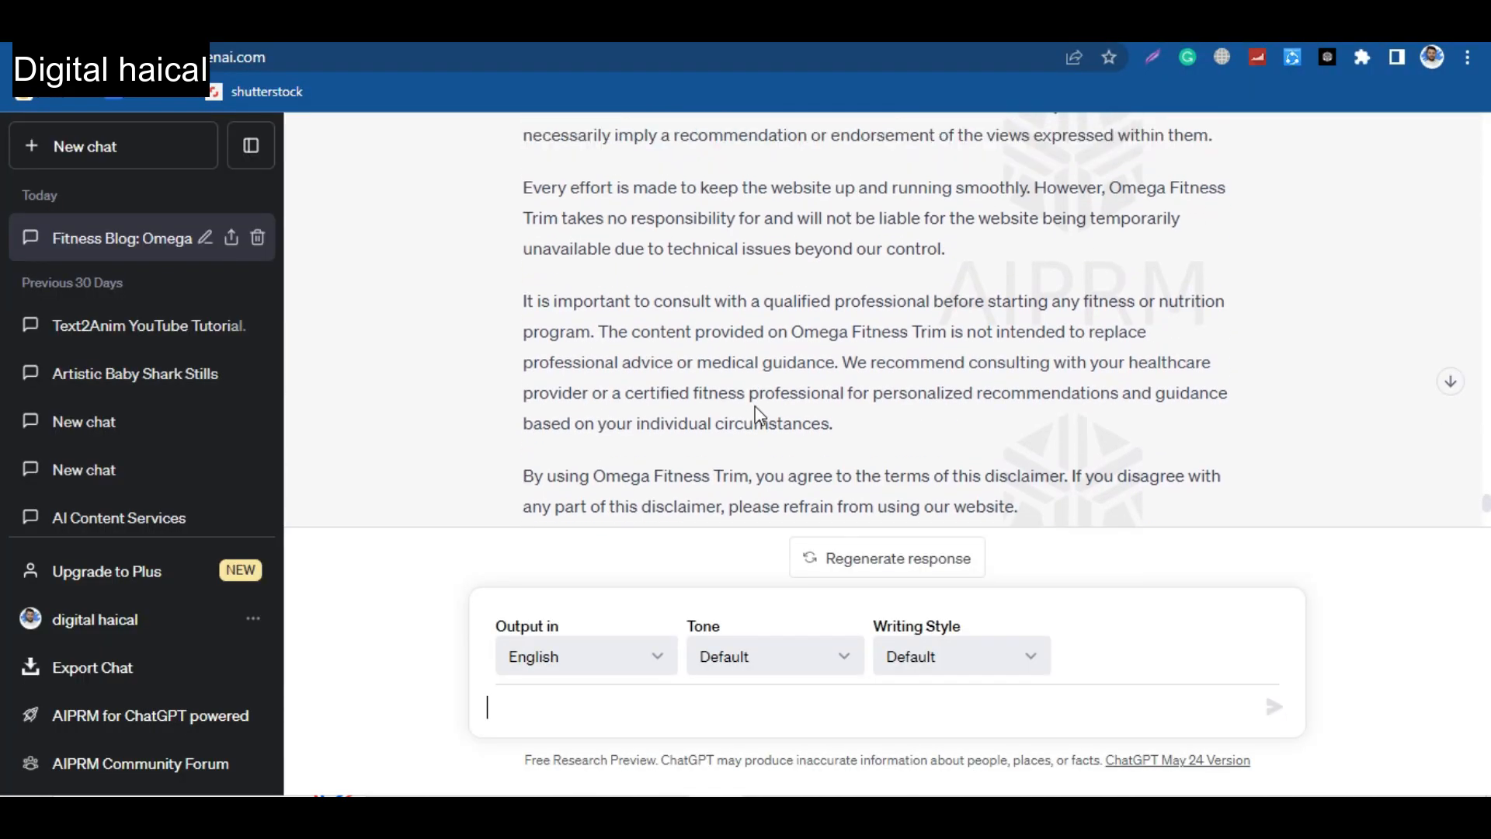
scroll(760, 413, up, 2)
drag(523, 305, 765, 549)
key(alt+Tab)
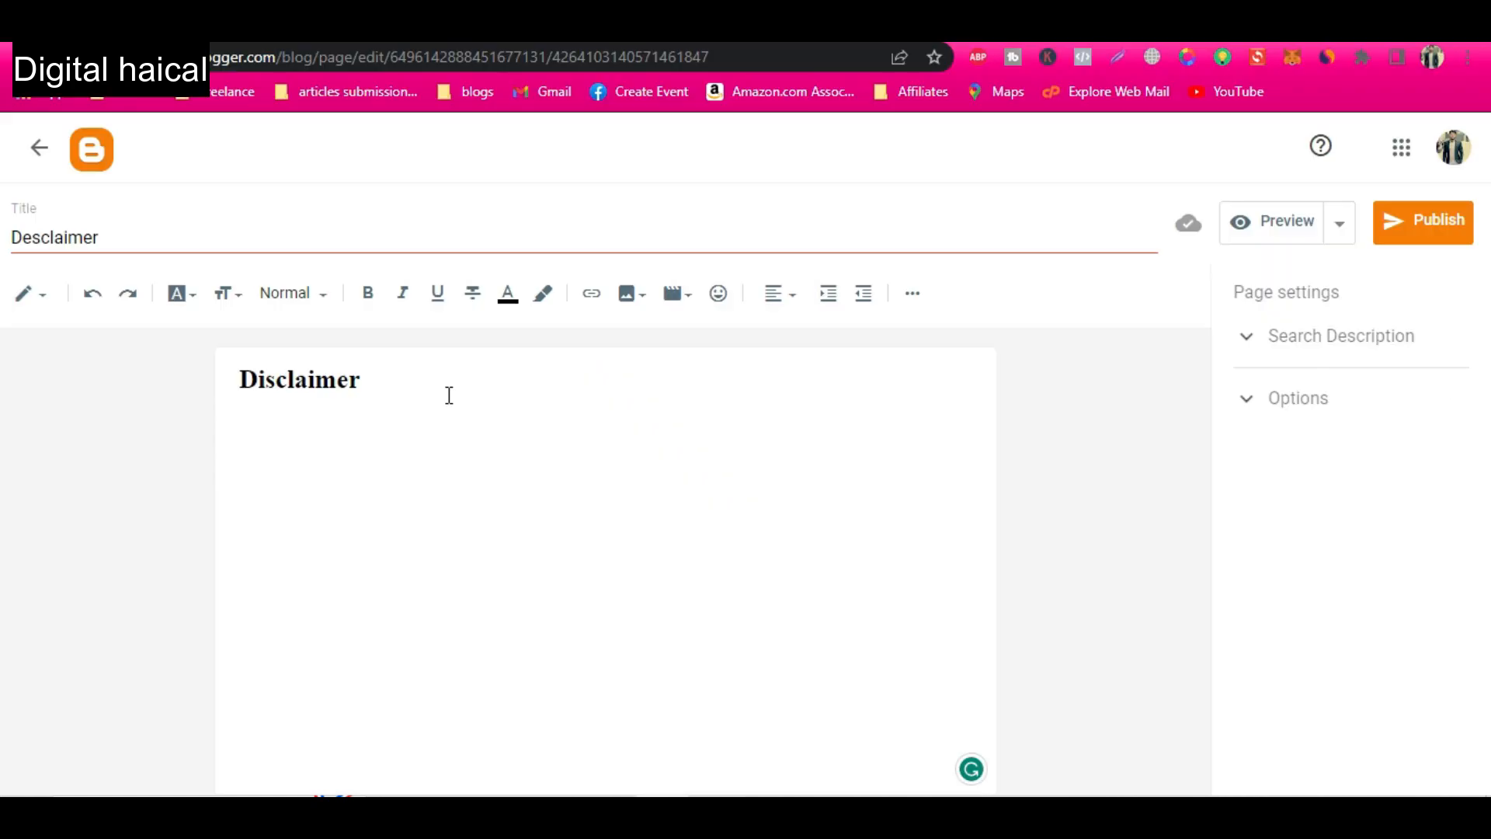
right_click(302, 436)
click(476, 219)
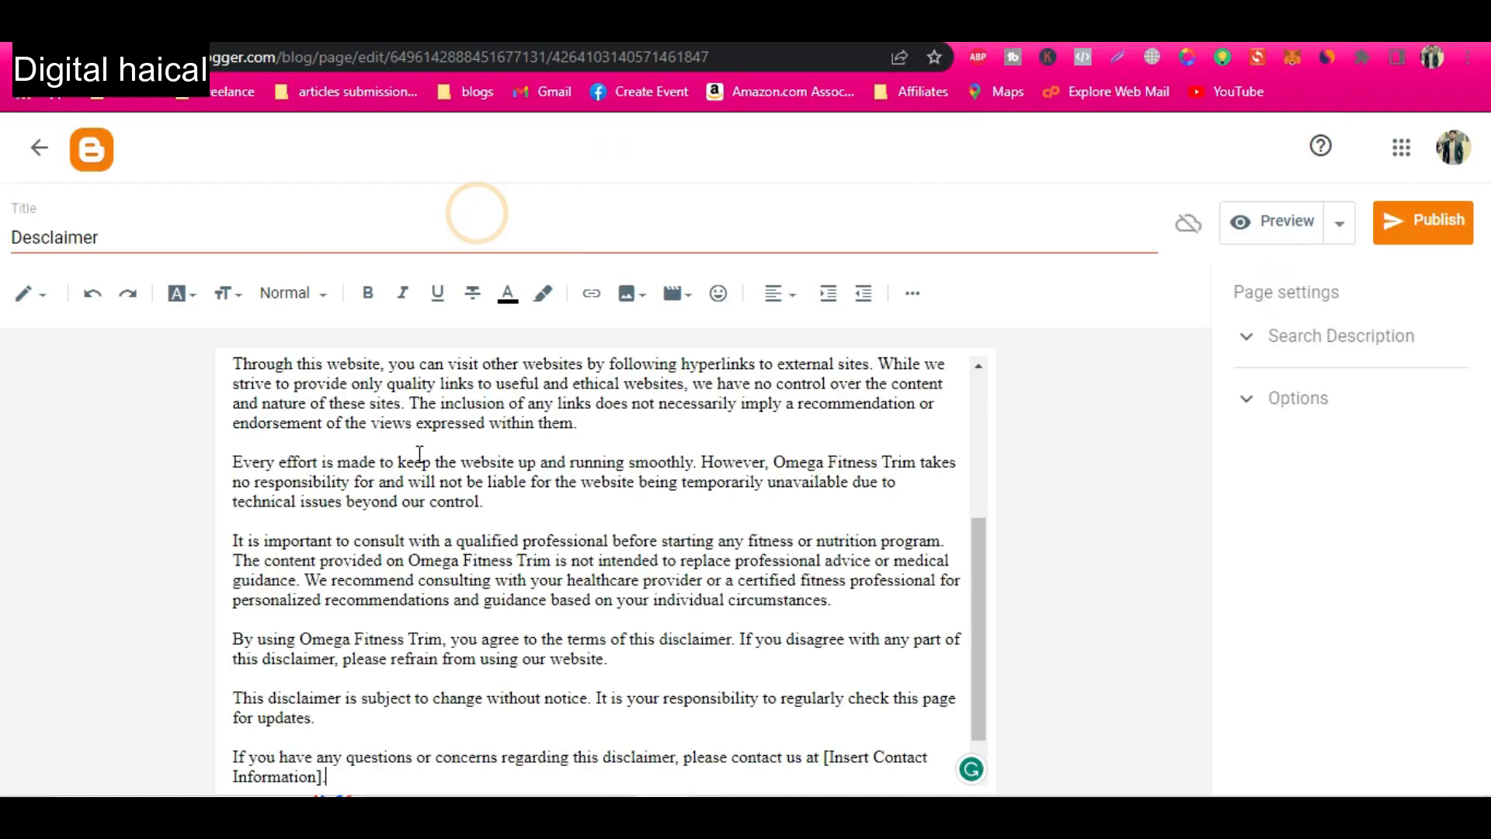
scroll(431, 535, down, 1)
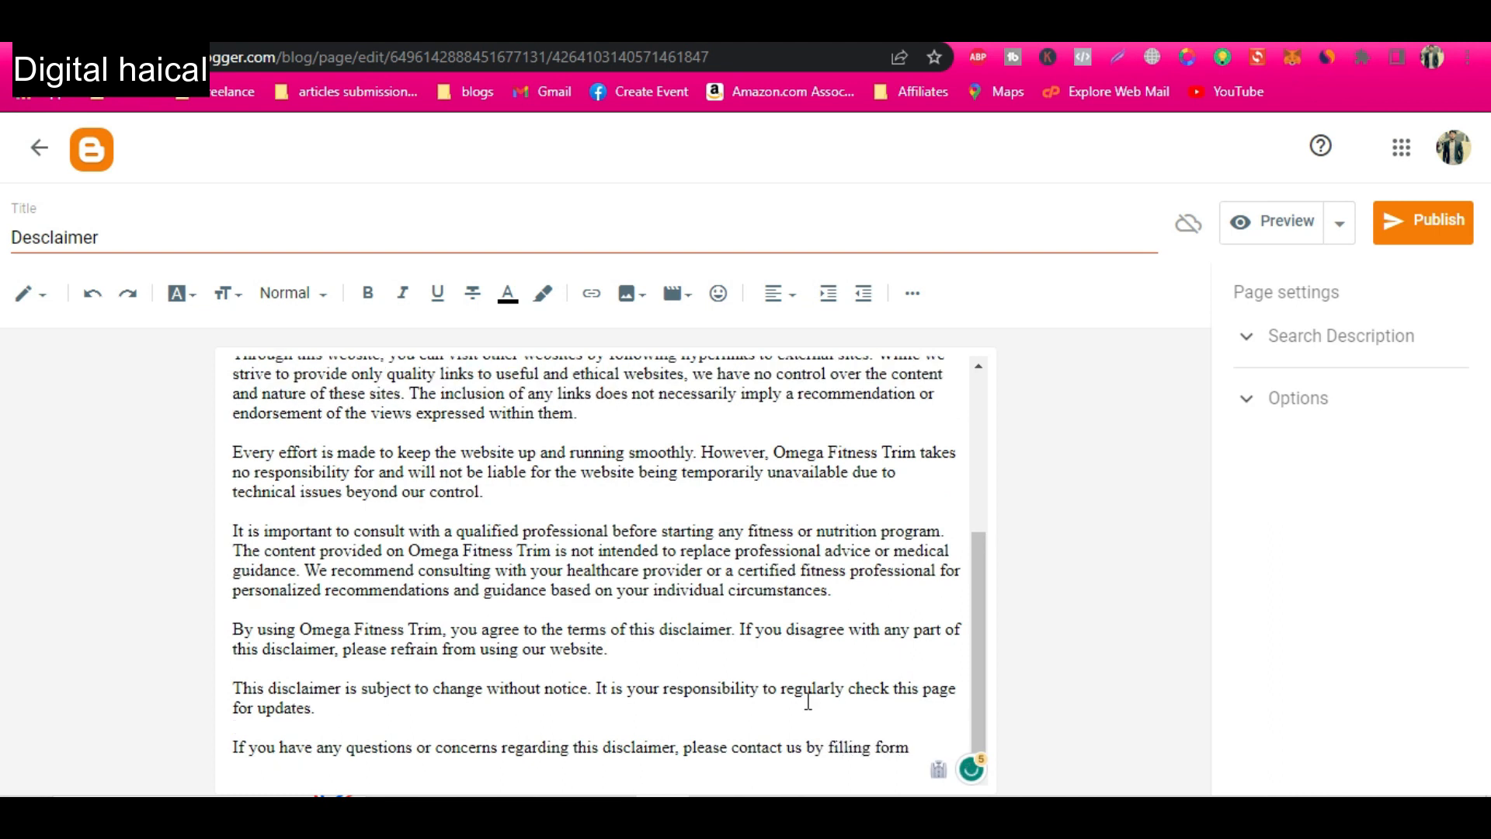
scroll(893, 450, up, 4)
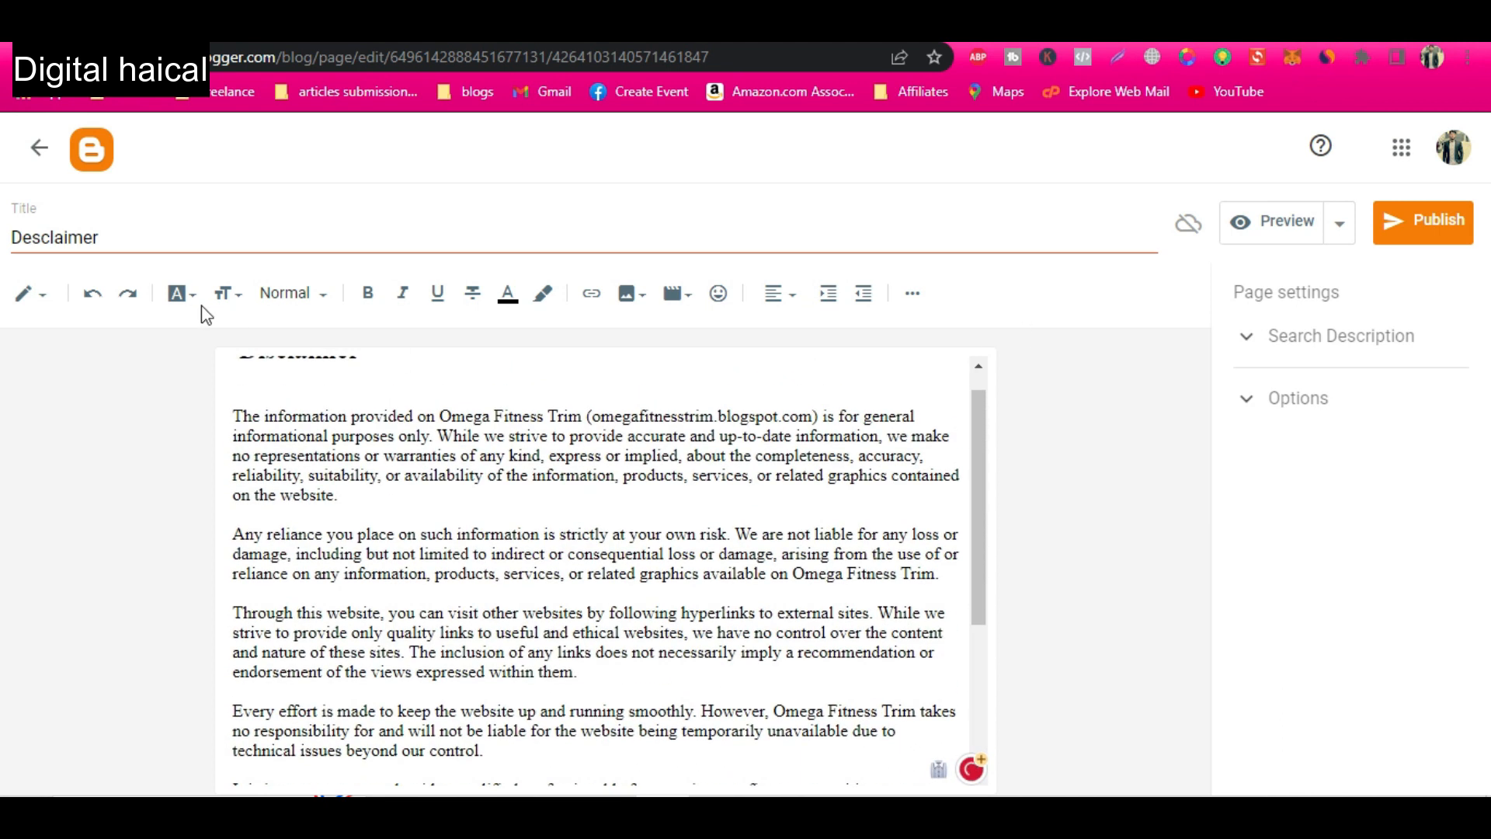
Use the disclaimer's first sentence as the page's search description and publish the page.
double_click(73, 236)
scroll(306, 533, up, 1)
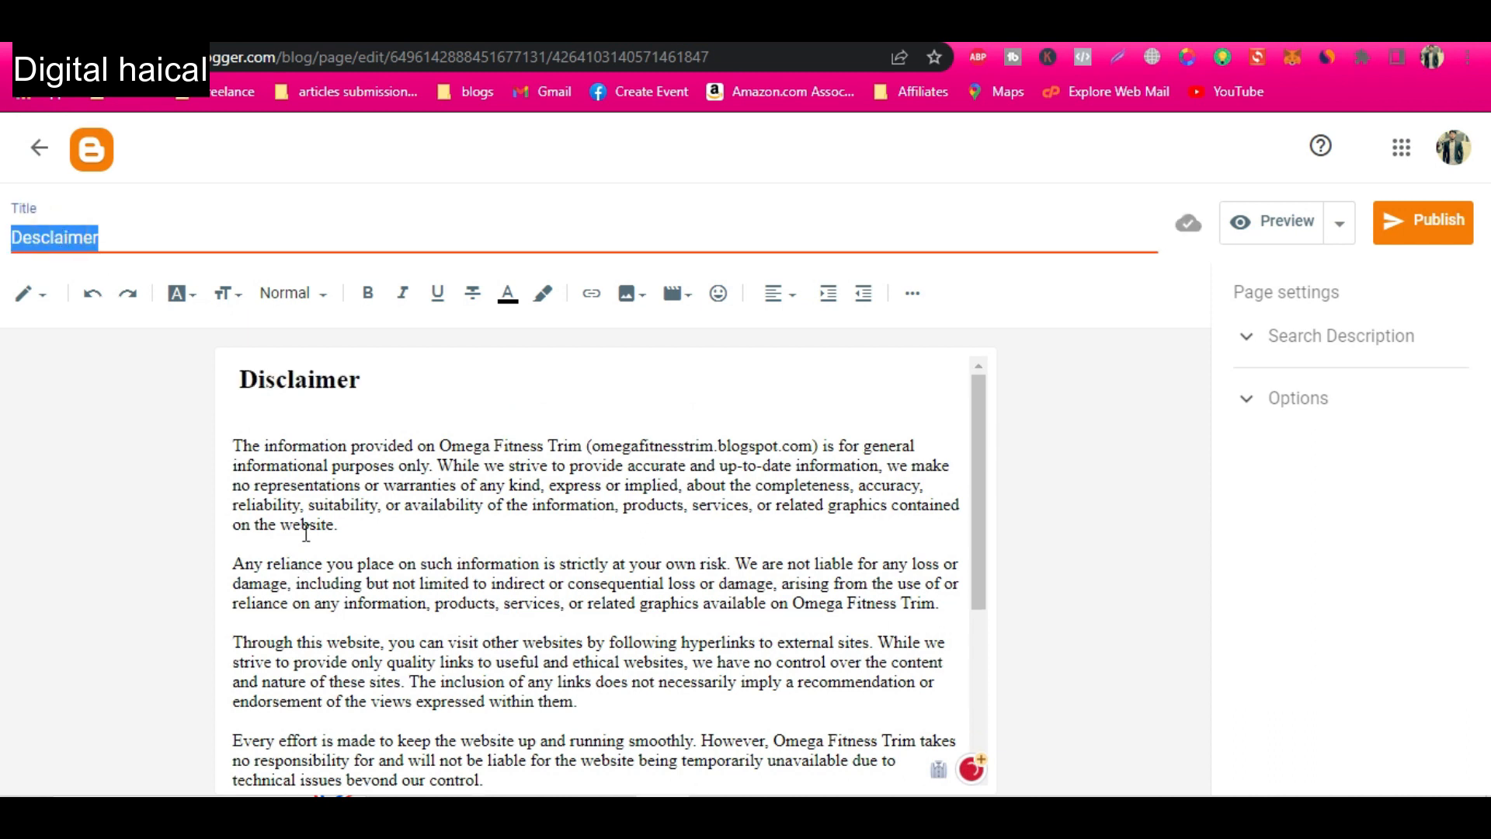
drag(234, 440, 439, 464)
key(ctrl+c)
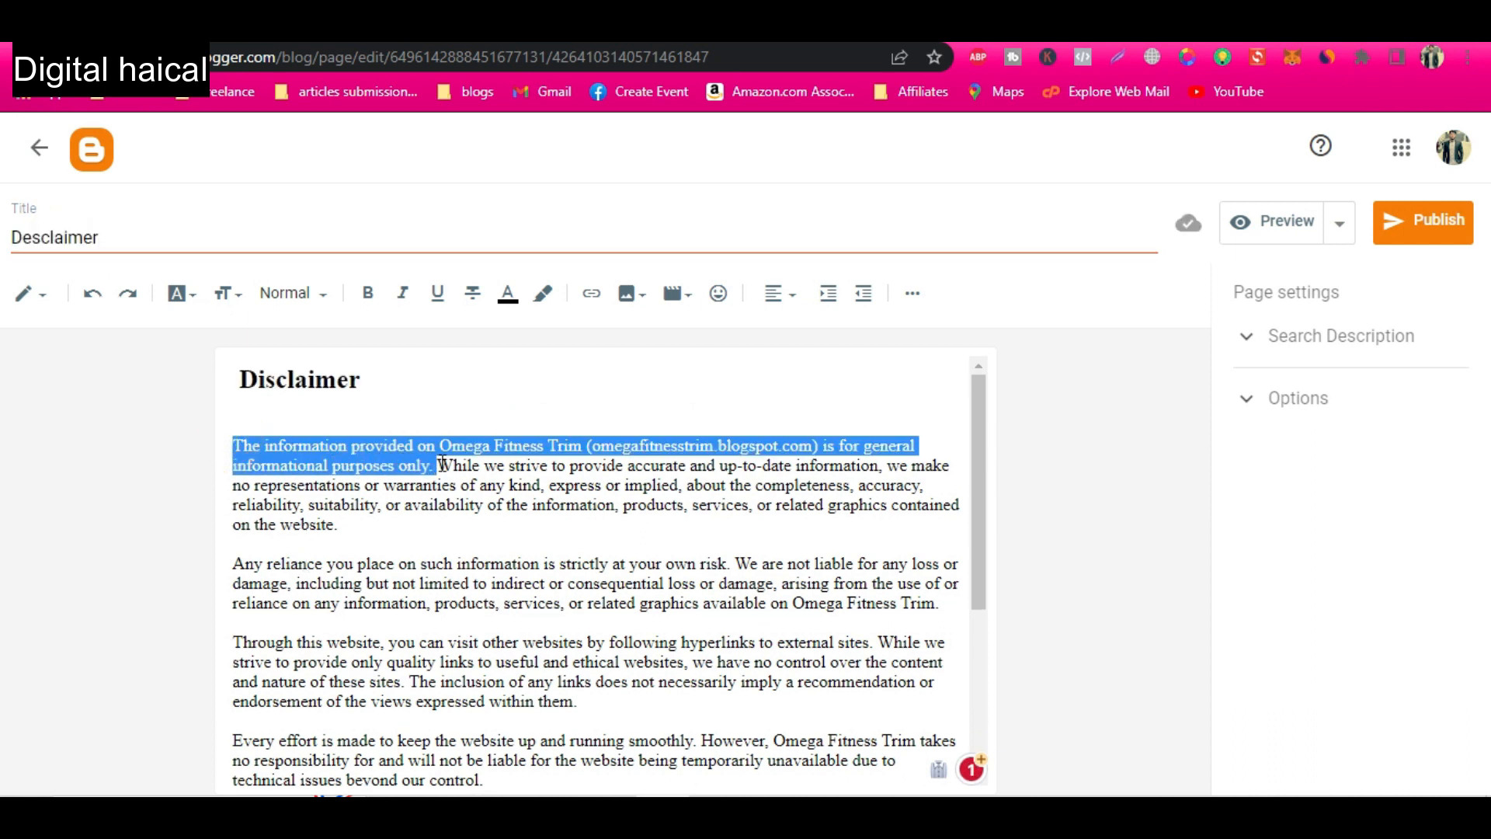
click(1333, 334)
click(1333, 391)
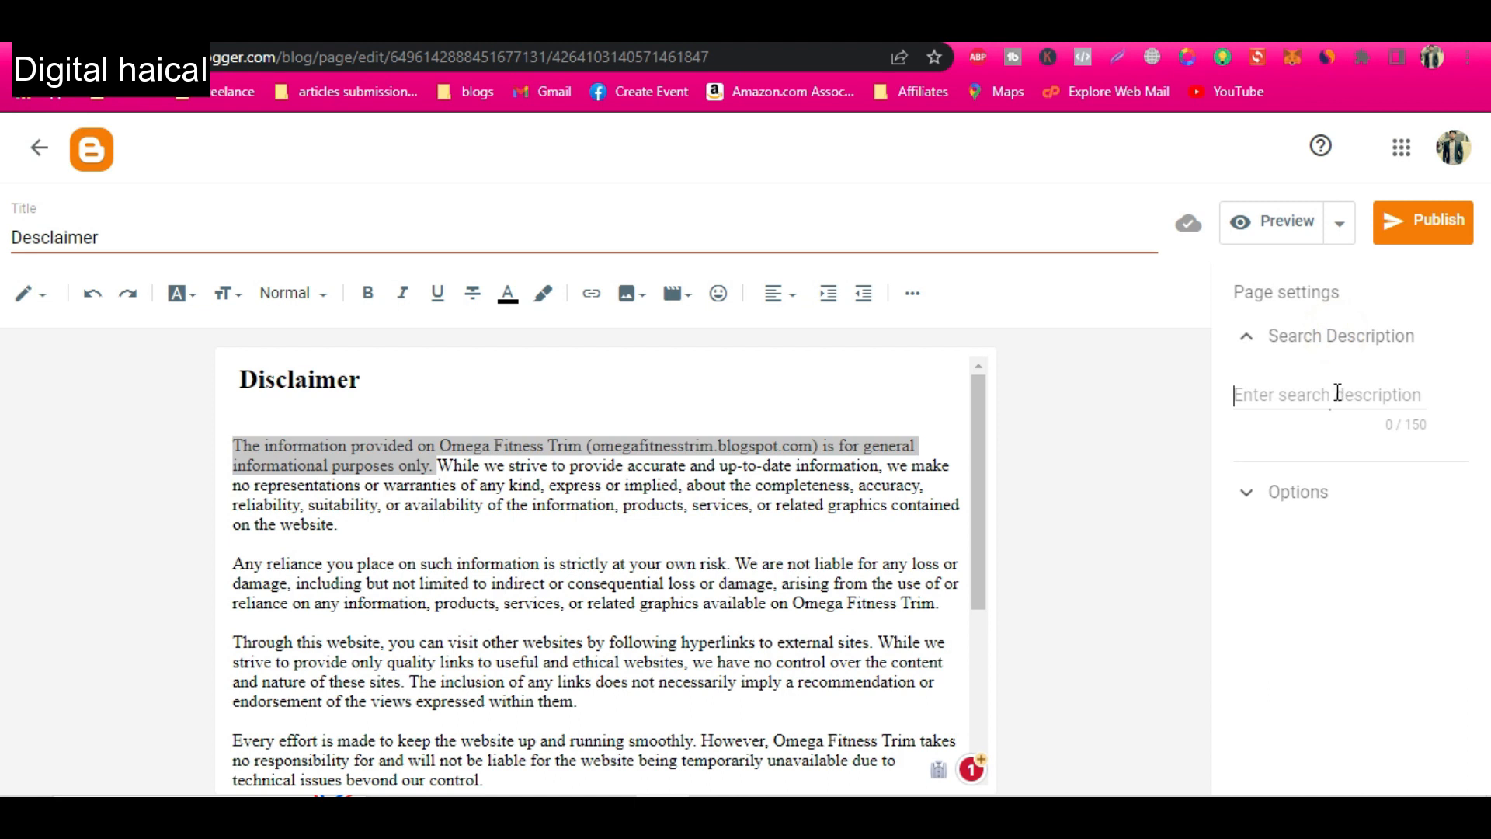
key(ctrl+v)
click(1393, 227)
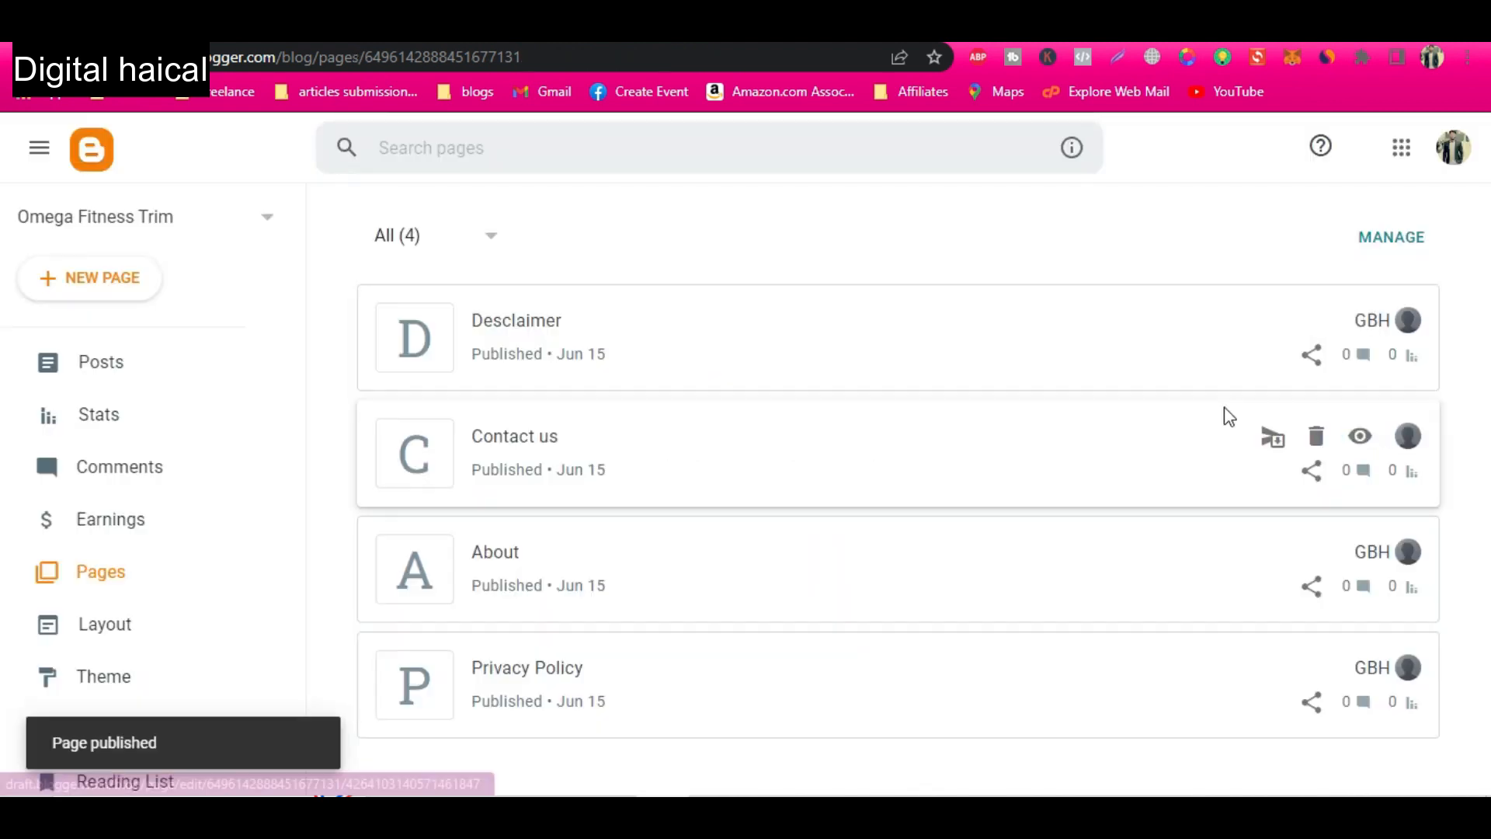
click(1360, 321)
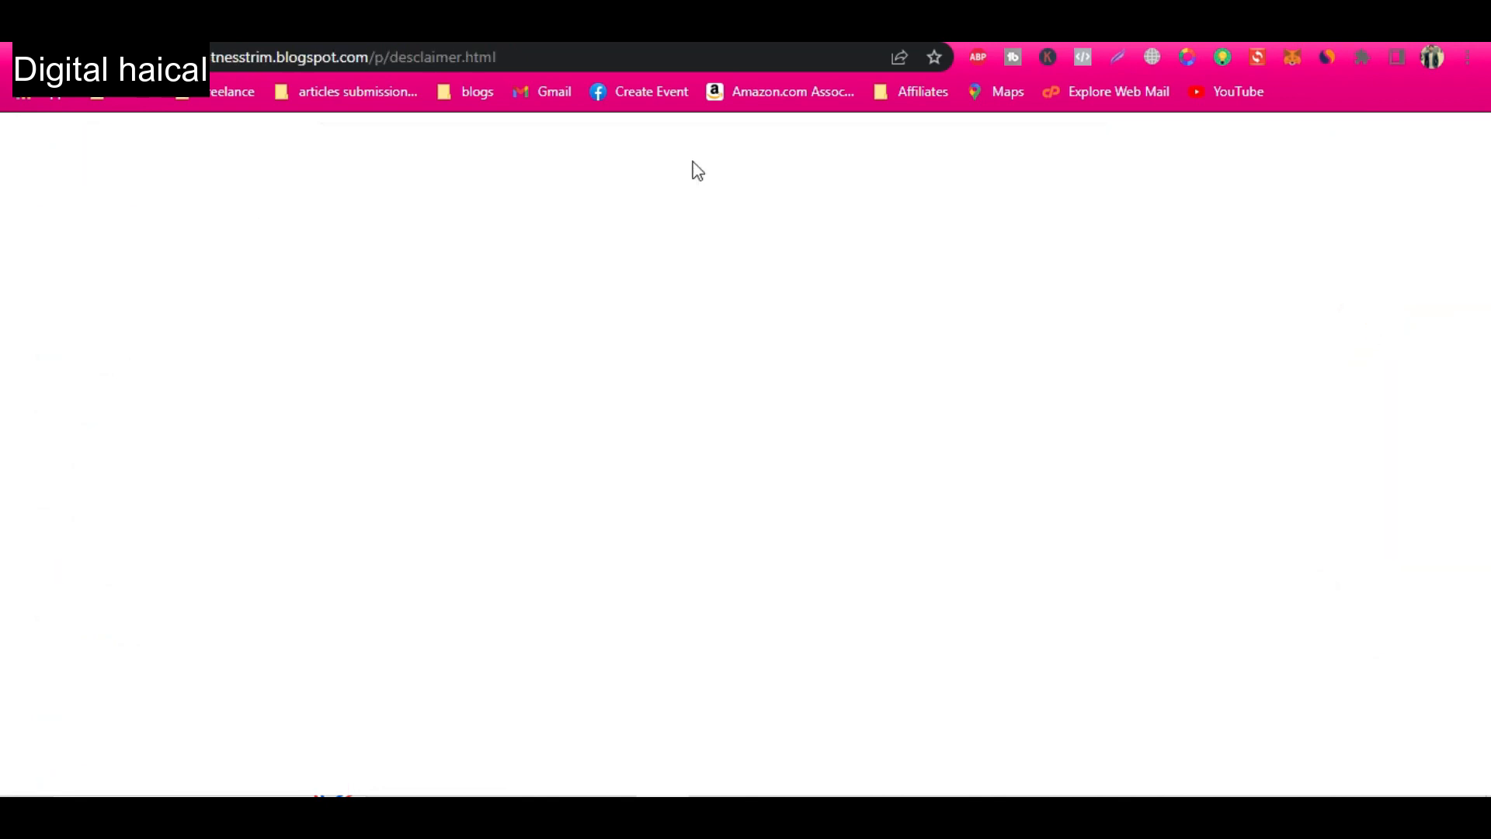
click(572, 62)
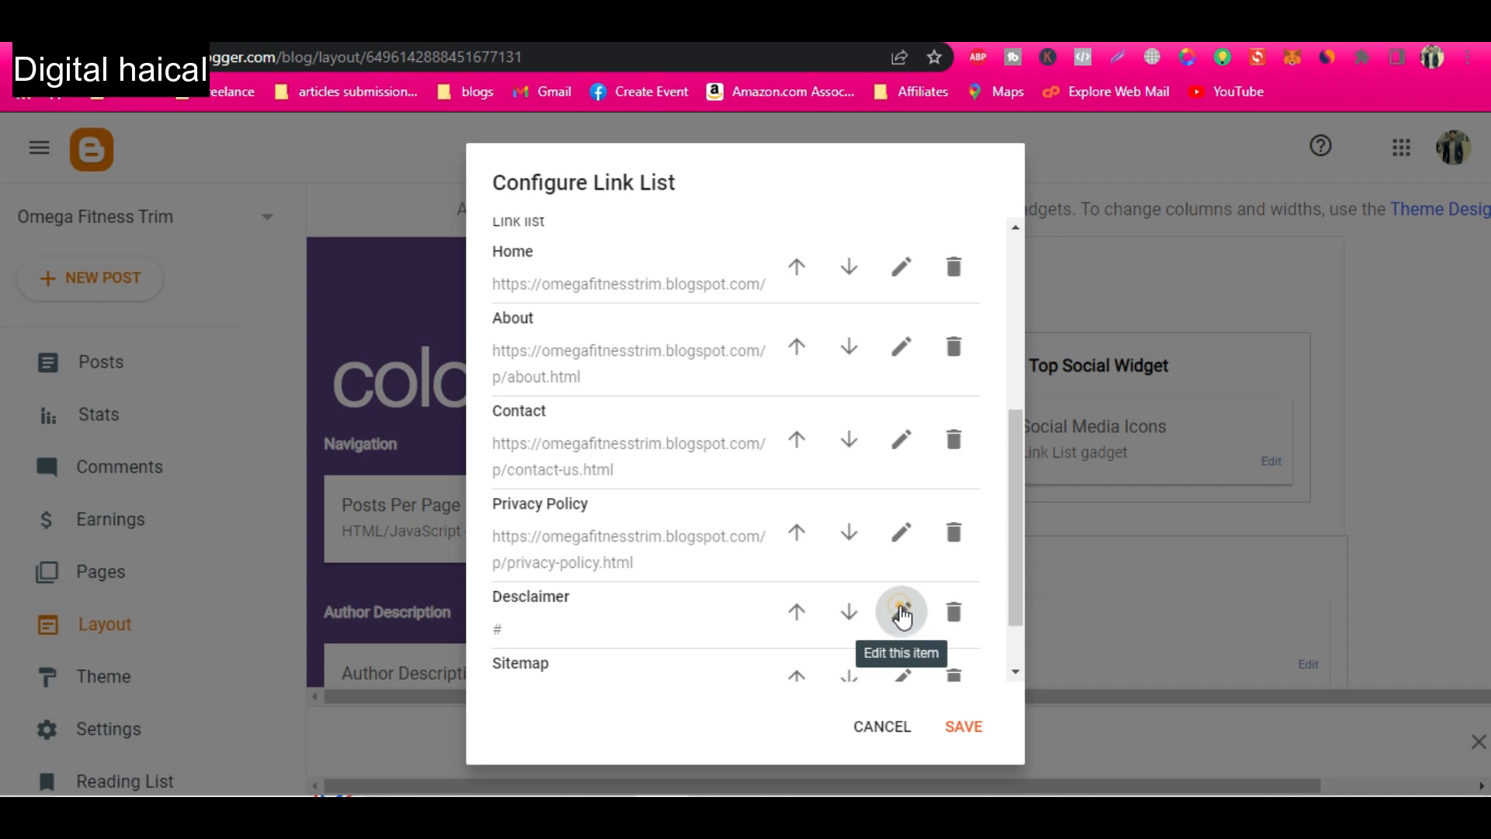
click(901, 611)
scroll(559, 633, down, 2)
click(553, 566)
key(ctrl+a)
text(https://omegafitnesstrim.blogspot.com/p/desclaimer.html)
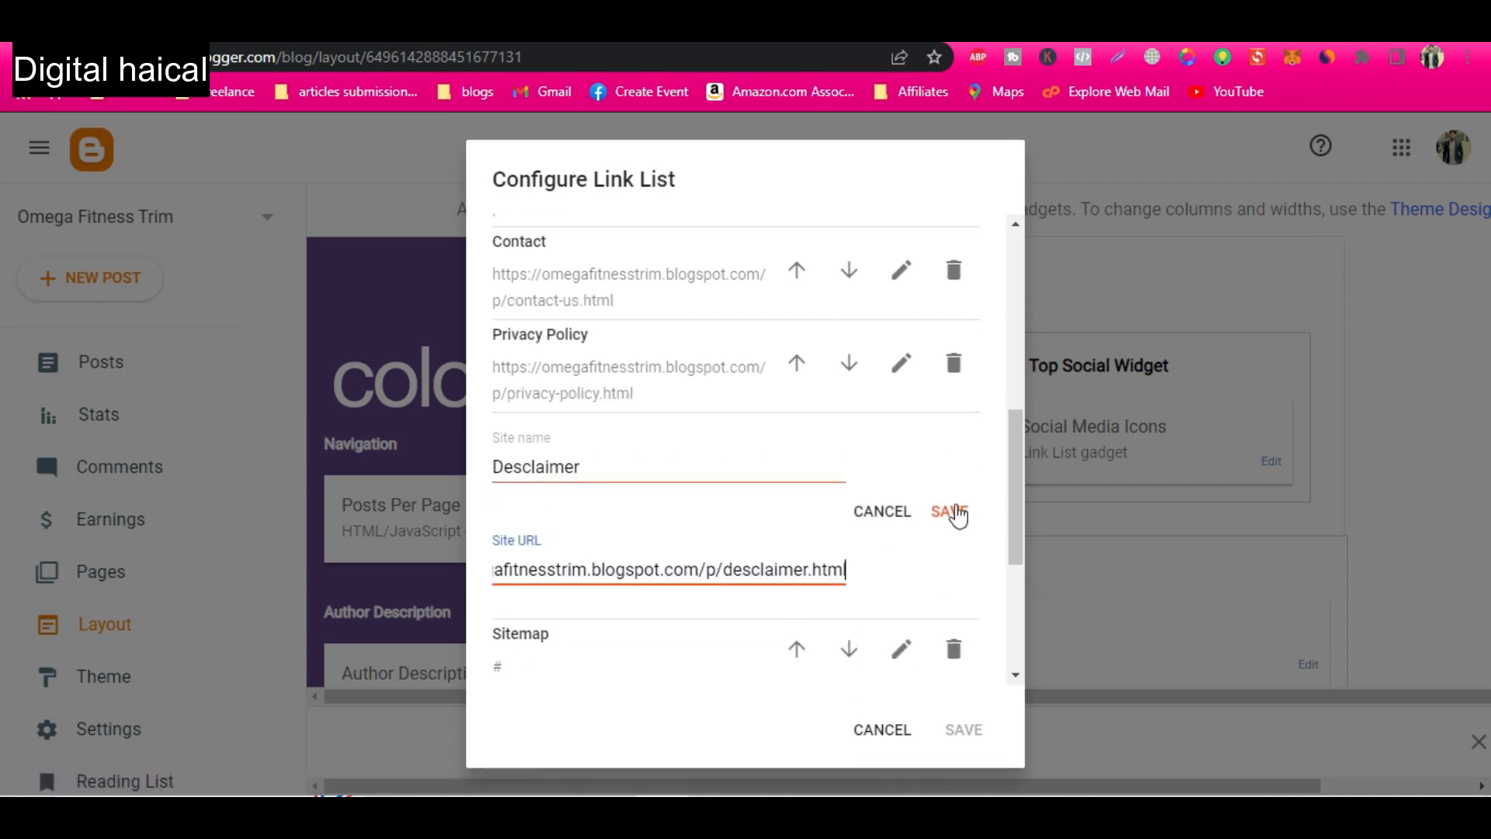
click(949, 511)
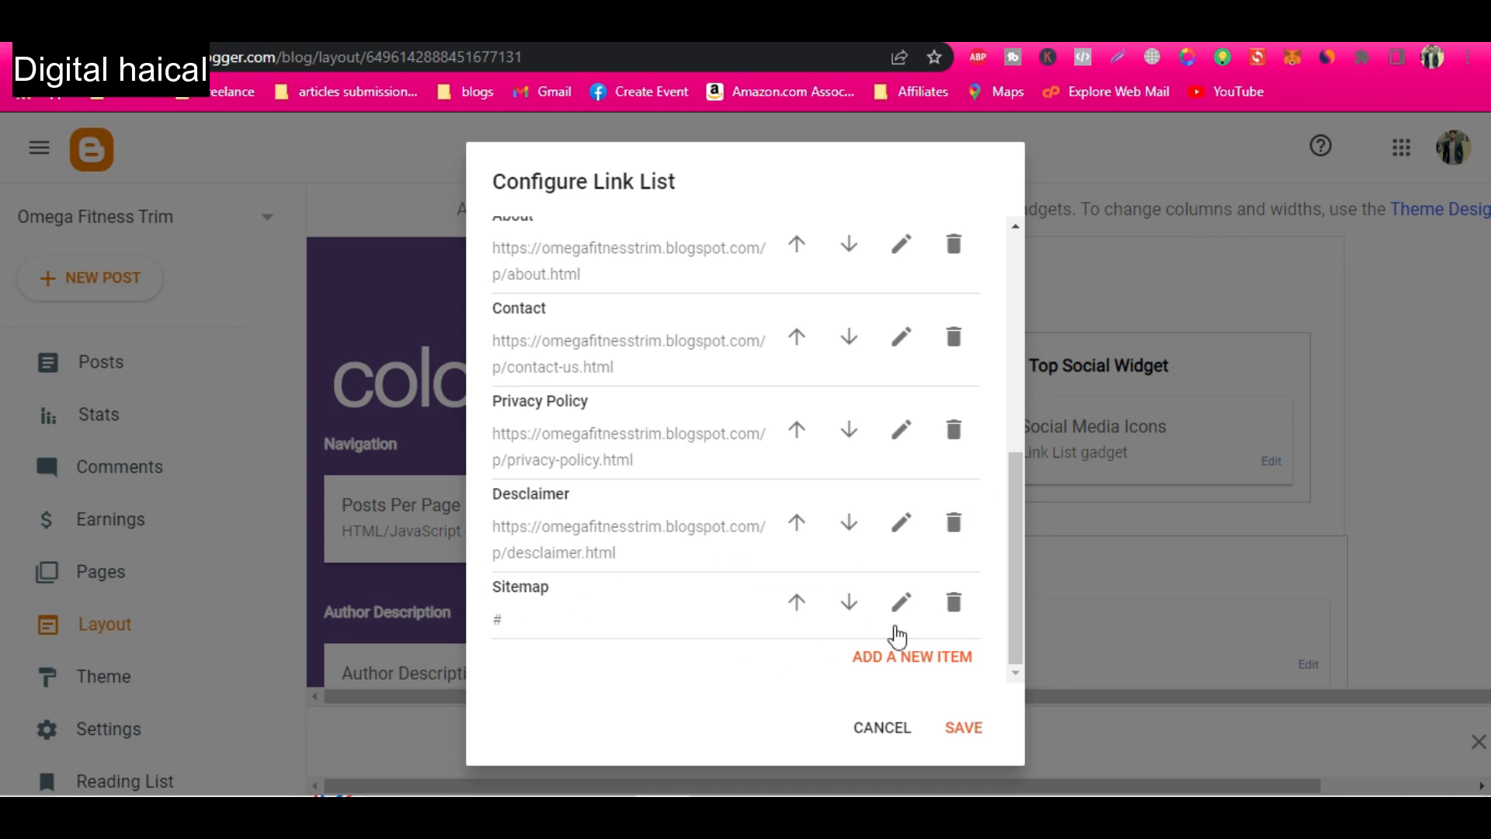
Search the blog settings page for "custom" to locate the custom robots options under Crawlers and indexing.
key(alt+Tab)
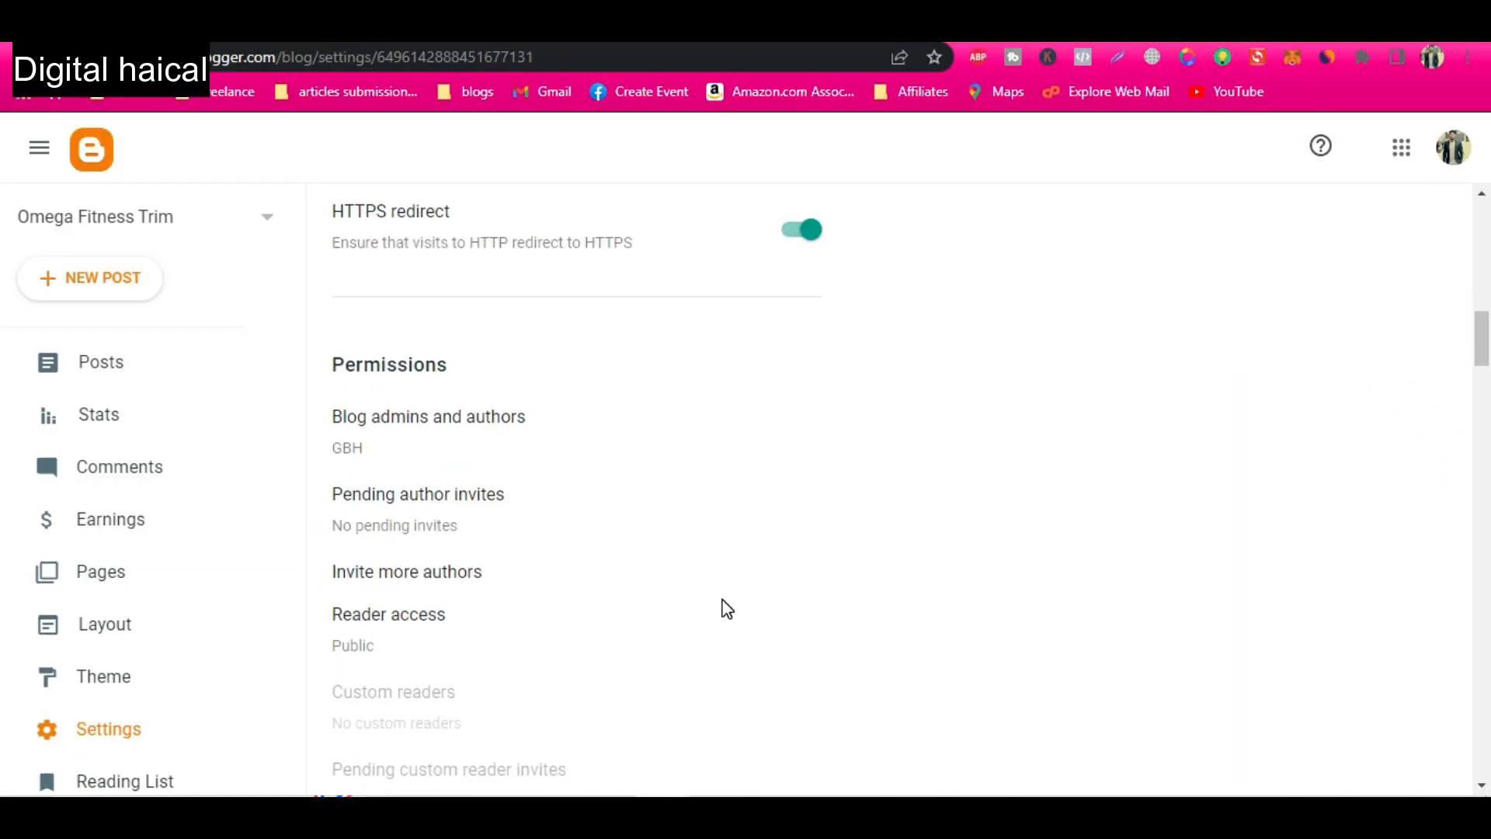
key(ctrl+f)
text(c)
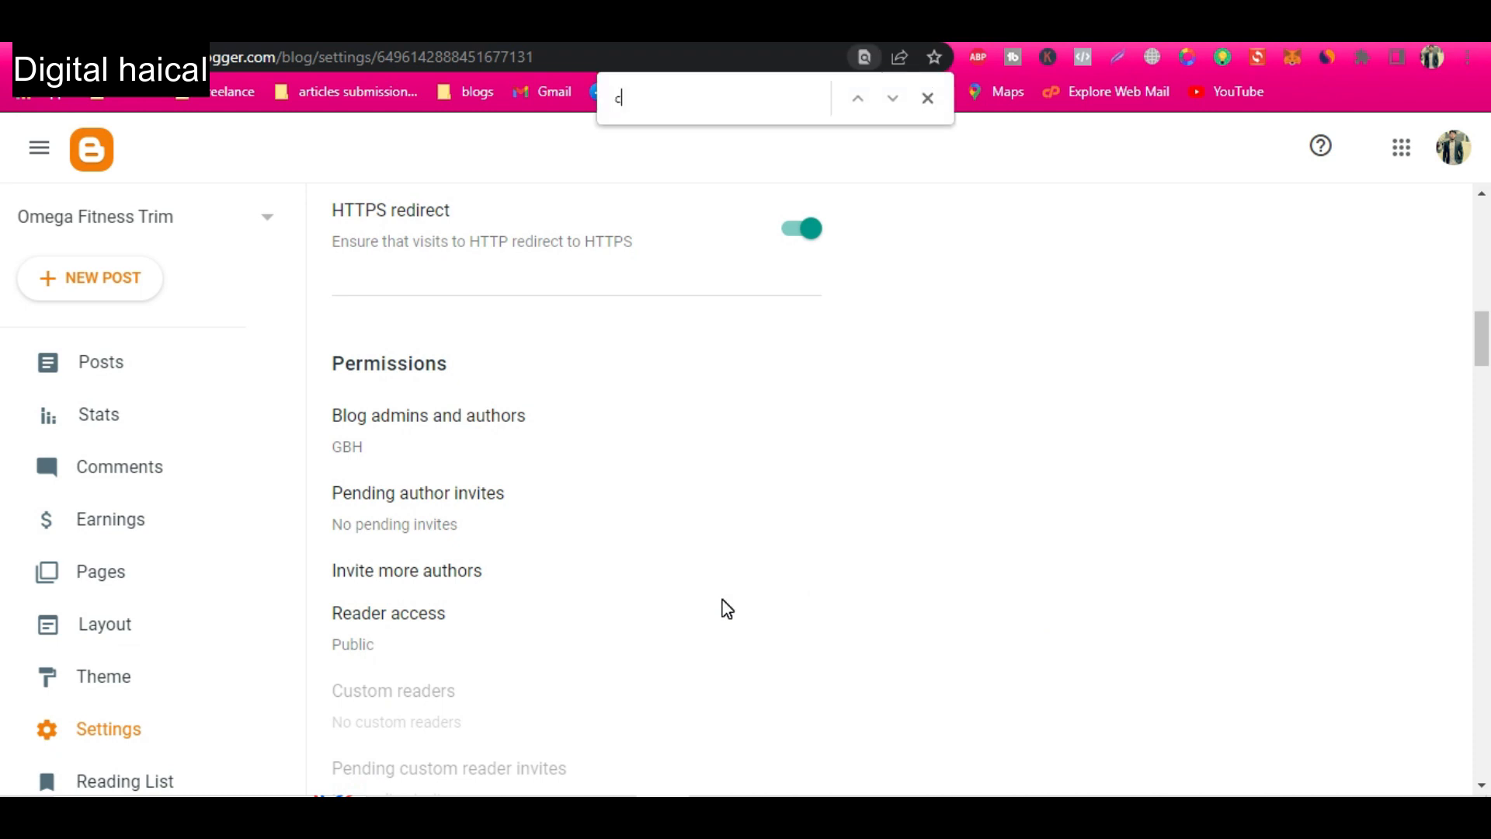
text(ustom)
key(Return)
key(Return)
key(Return)
key(Return)
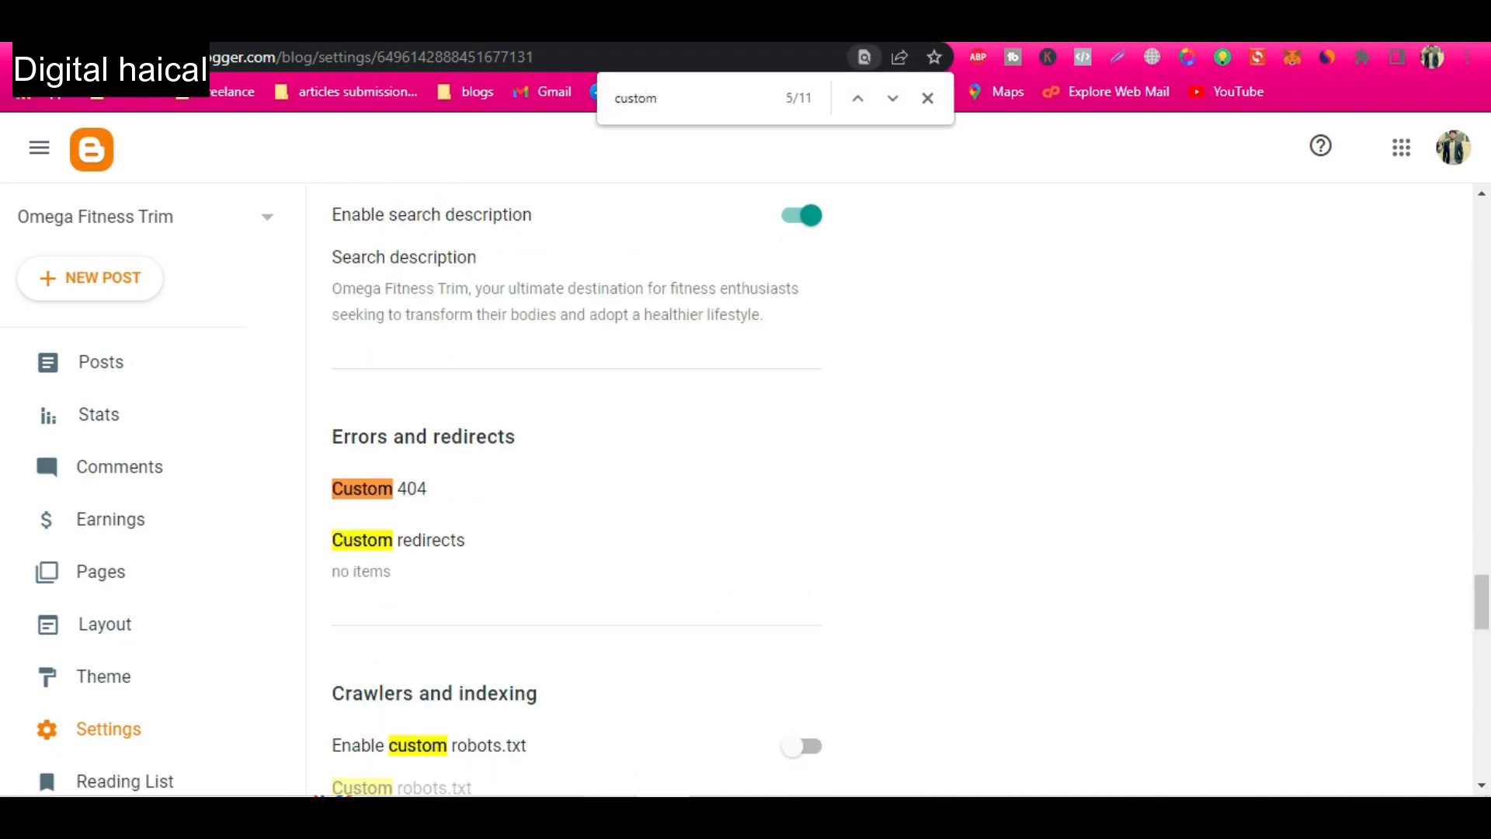
scroll(622, 686, down, 3)
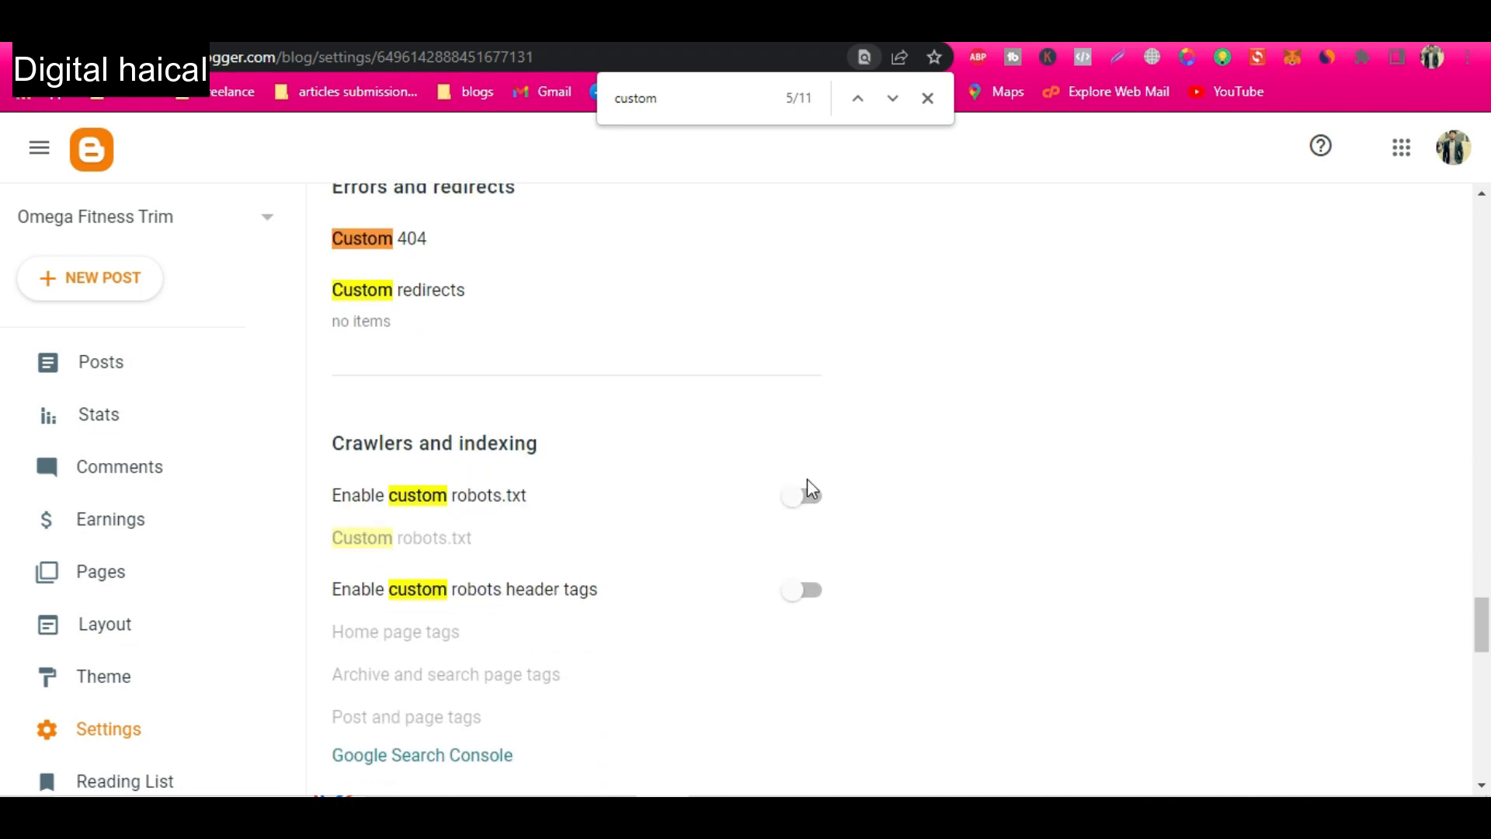
click(804, 498)
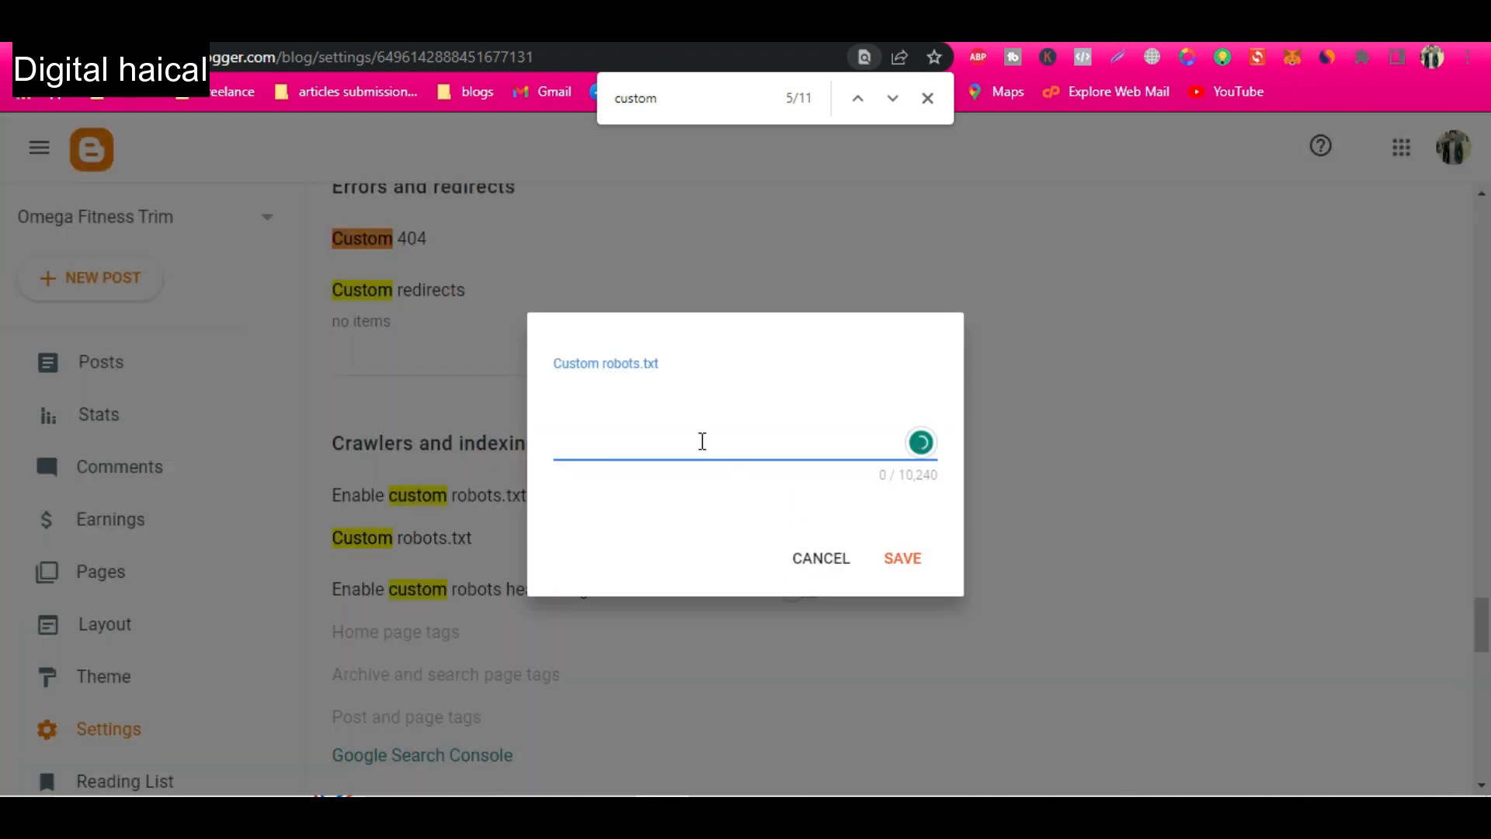
text(User-agent: Mediapartners-Google Disallow:   User-agent: * Disallow: /search Allow: /  Sitemap: https://www.example.com/sitemap.xml)
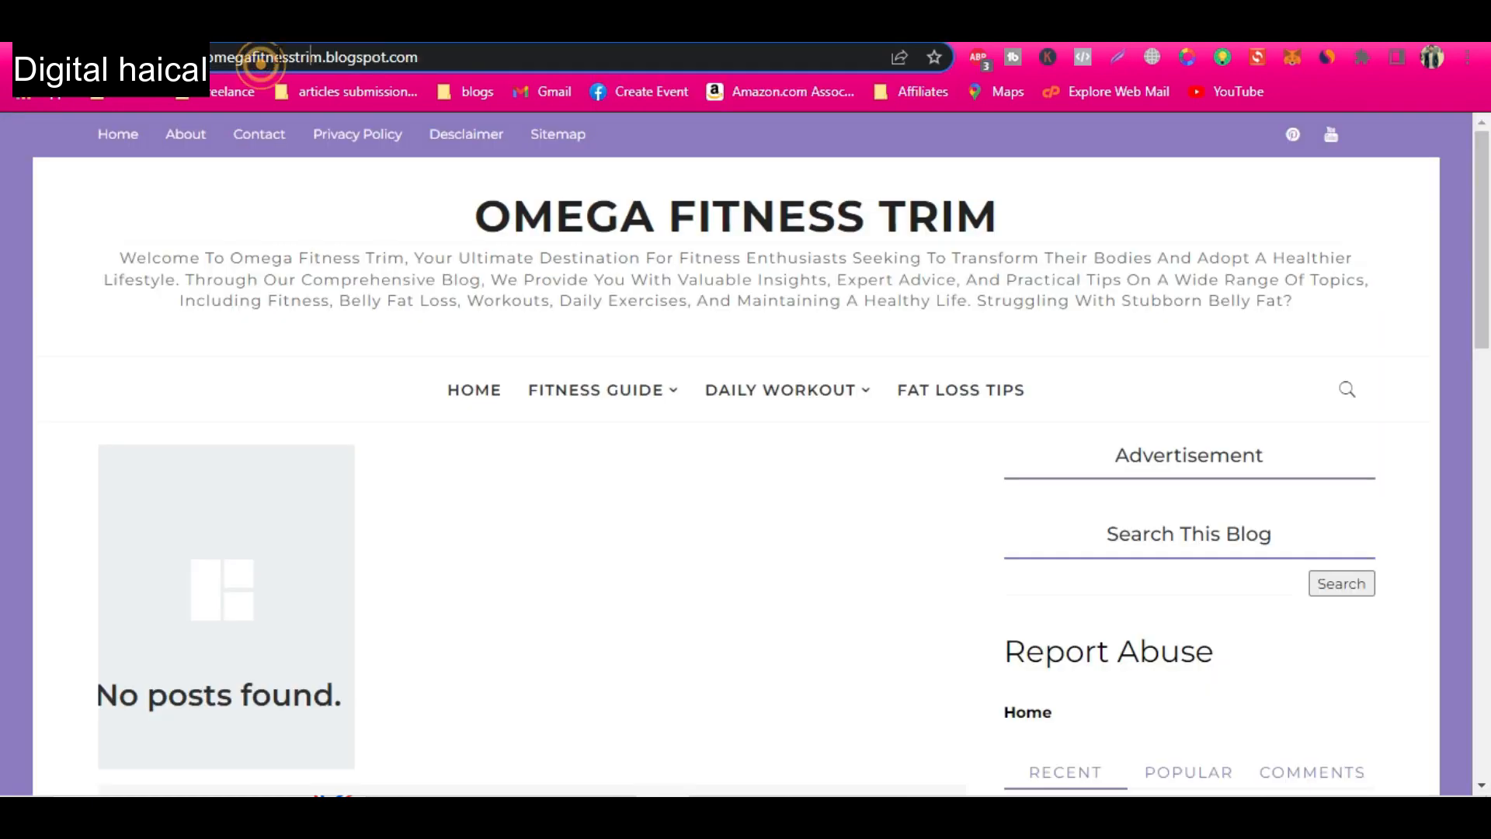
drag(758, 495, 516, 497)
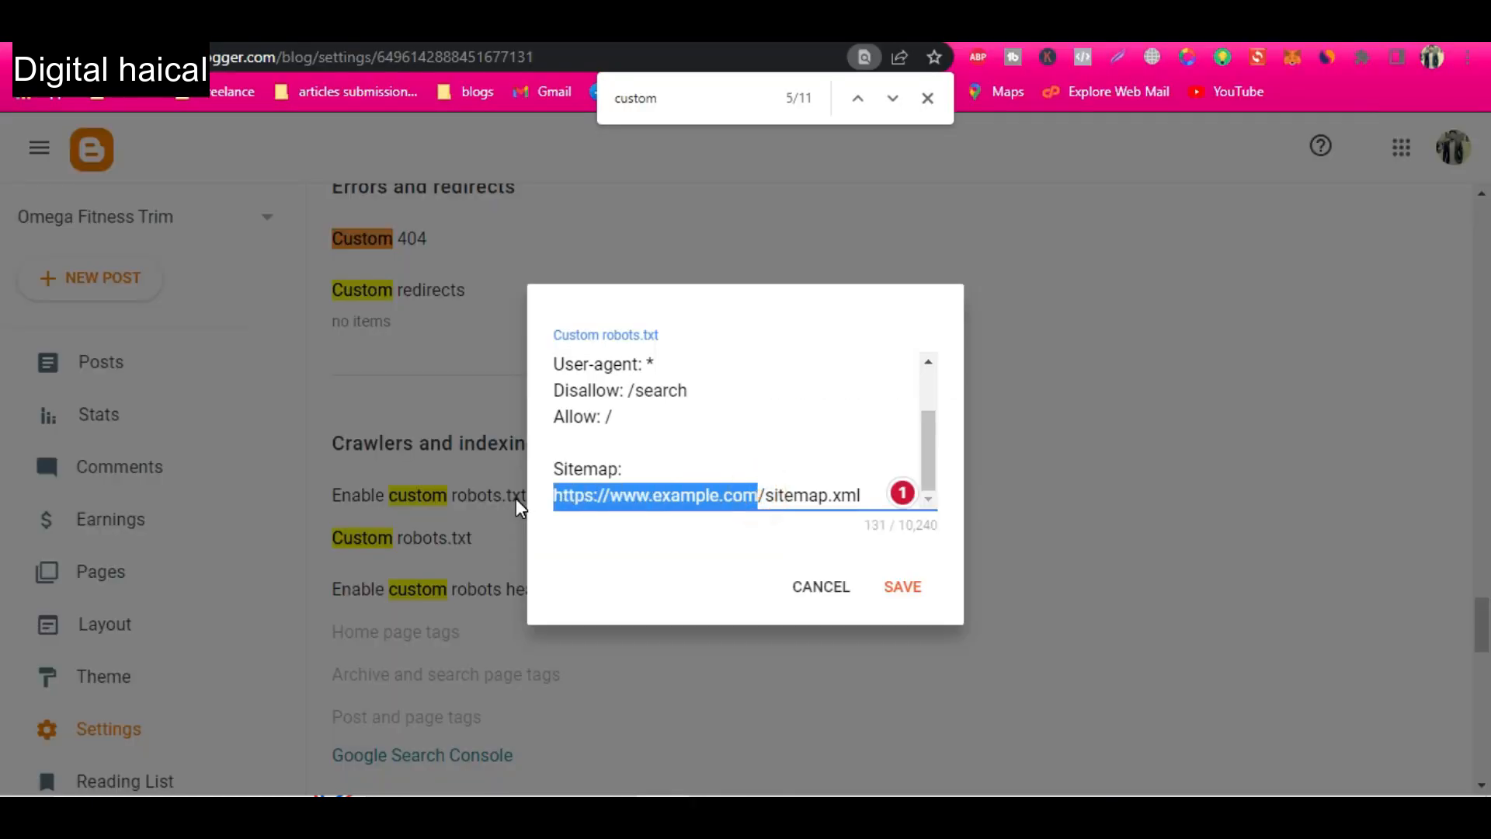
text(https://omegafitnesstrim.blogspot.com/)
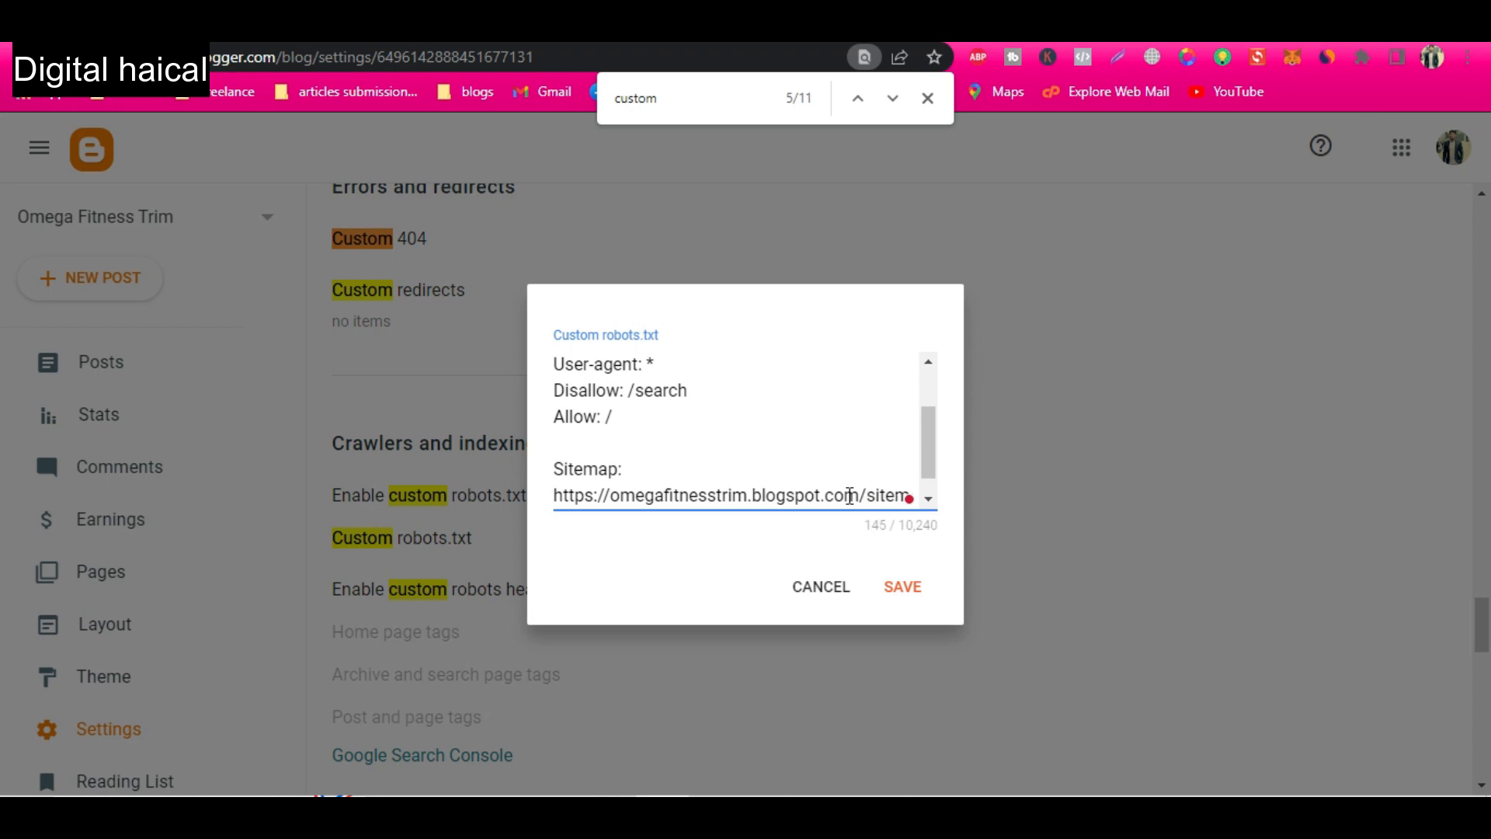
key(Right)
key(Right)
key(Right)
key(Right)
key(Right)
key(Right)
key(Right)
key(Right)
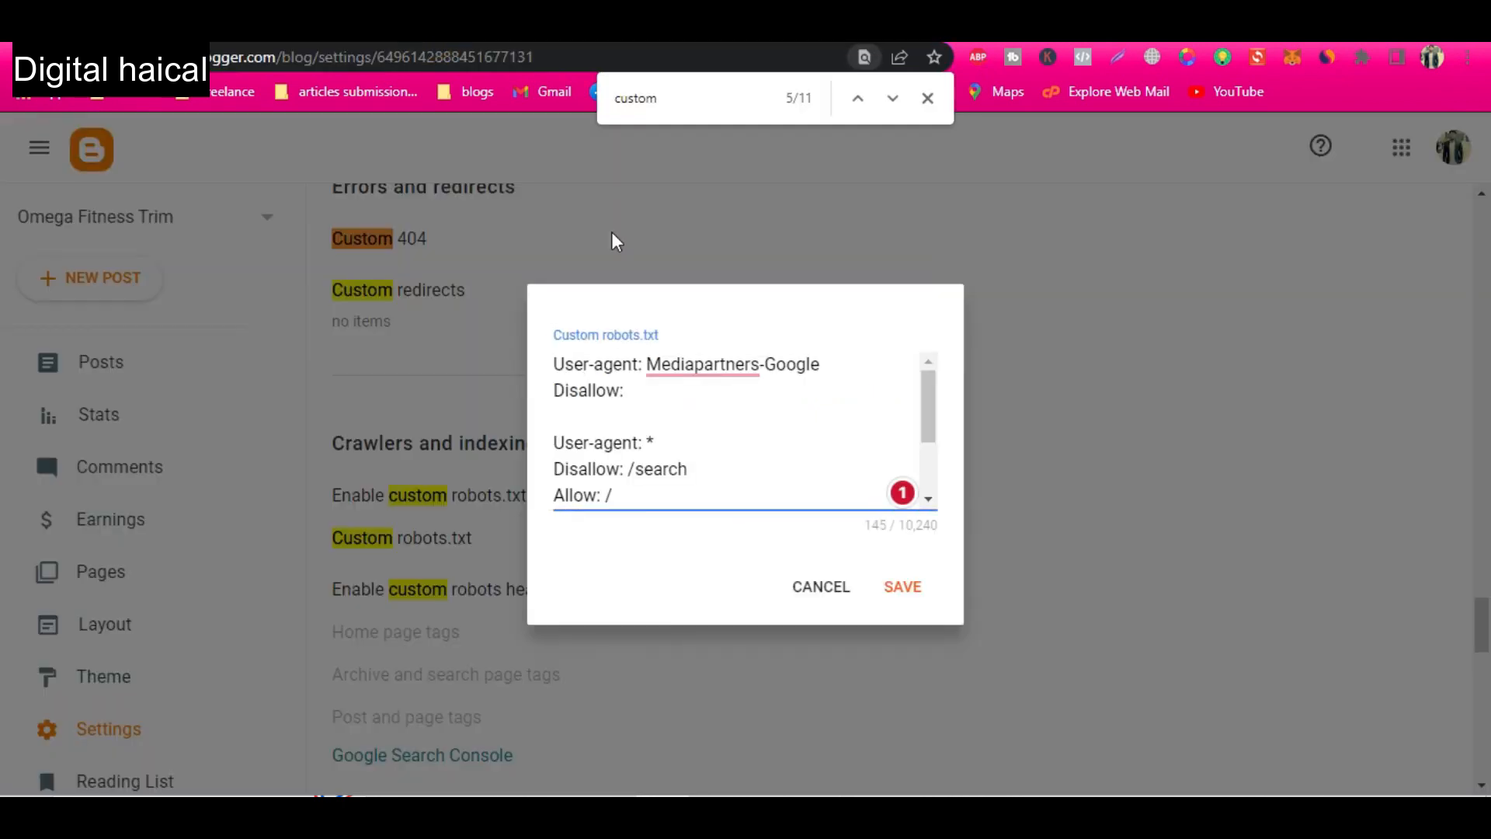
click(922, 593)
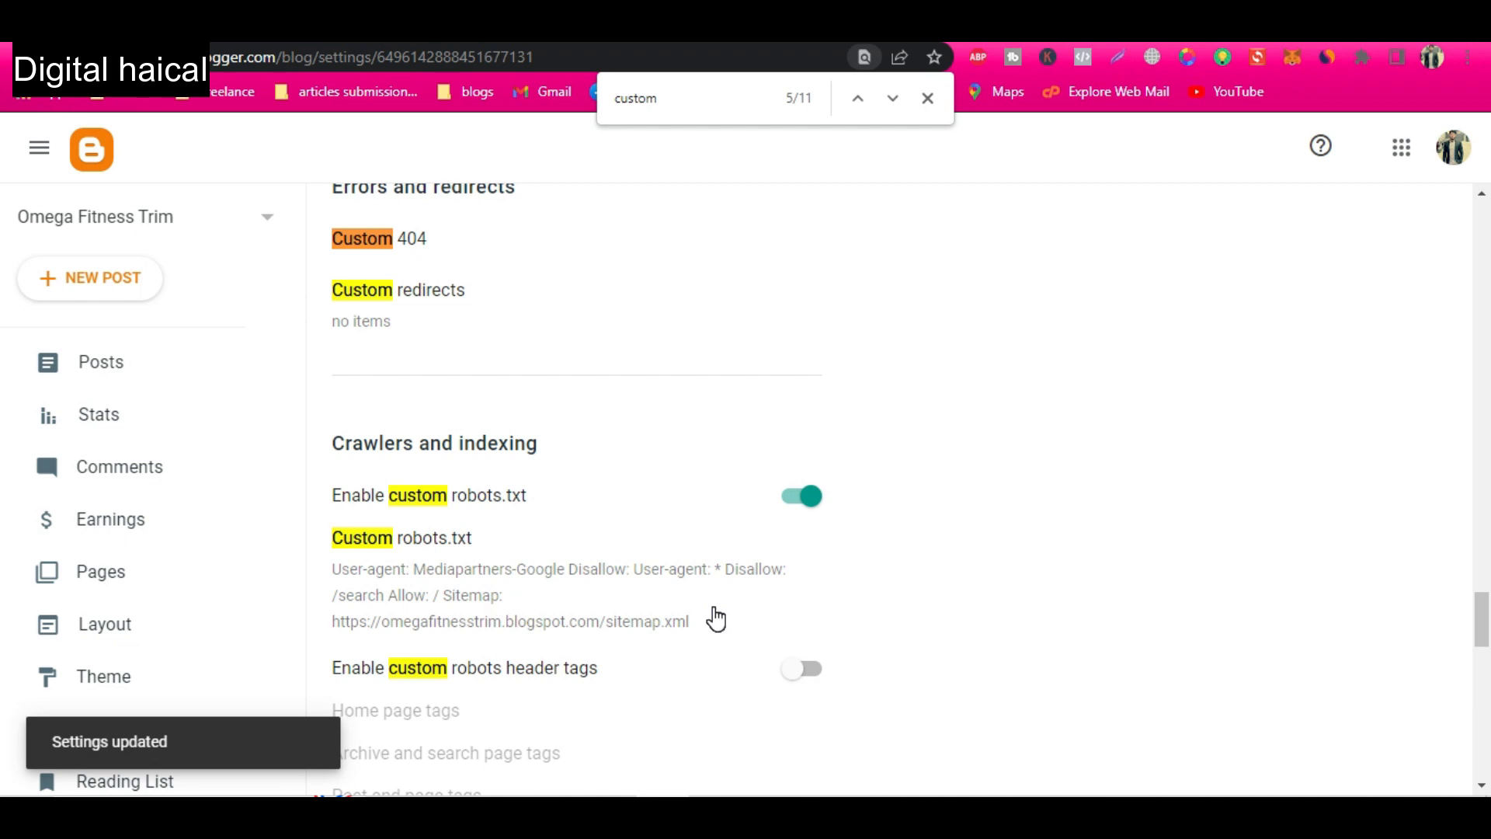
Enable custom robots header tags in the crawlers and indexing settings.
scroll(716, 619, down, 1)
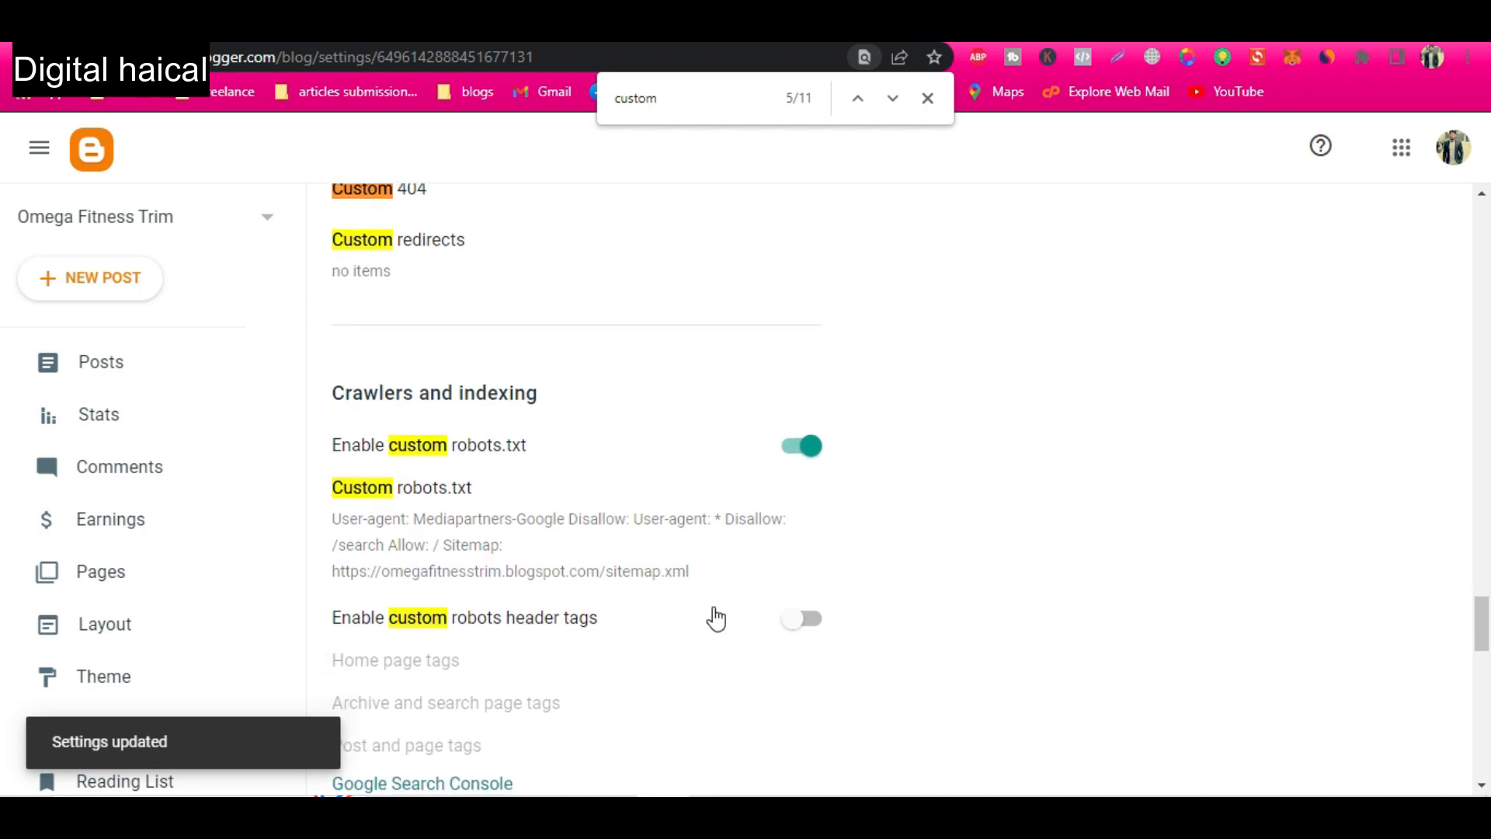
click(814, 614)
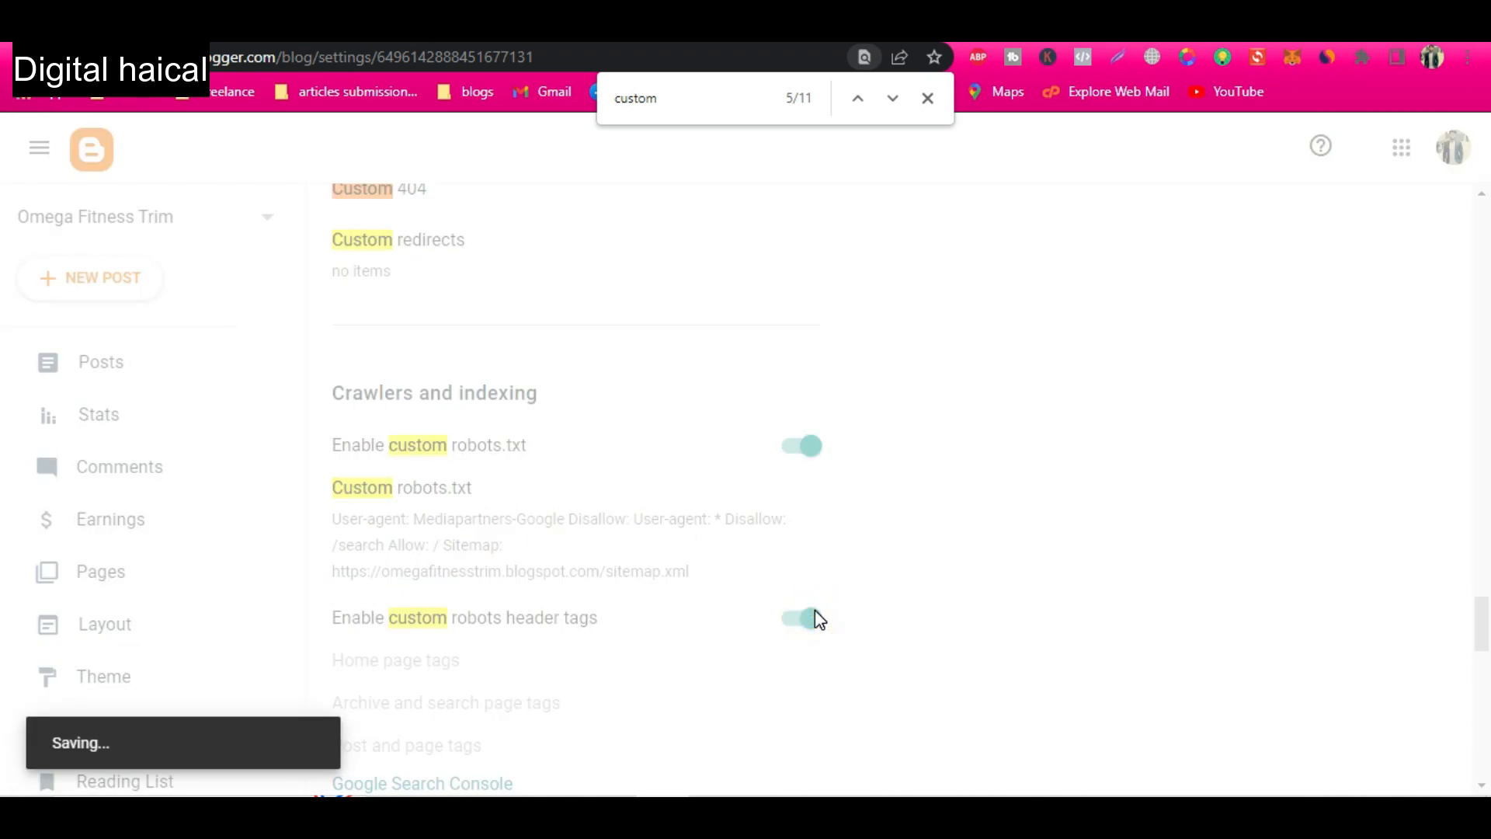
scroll(652, 618, down, 2)
scroll(648, 612, down, 2)
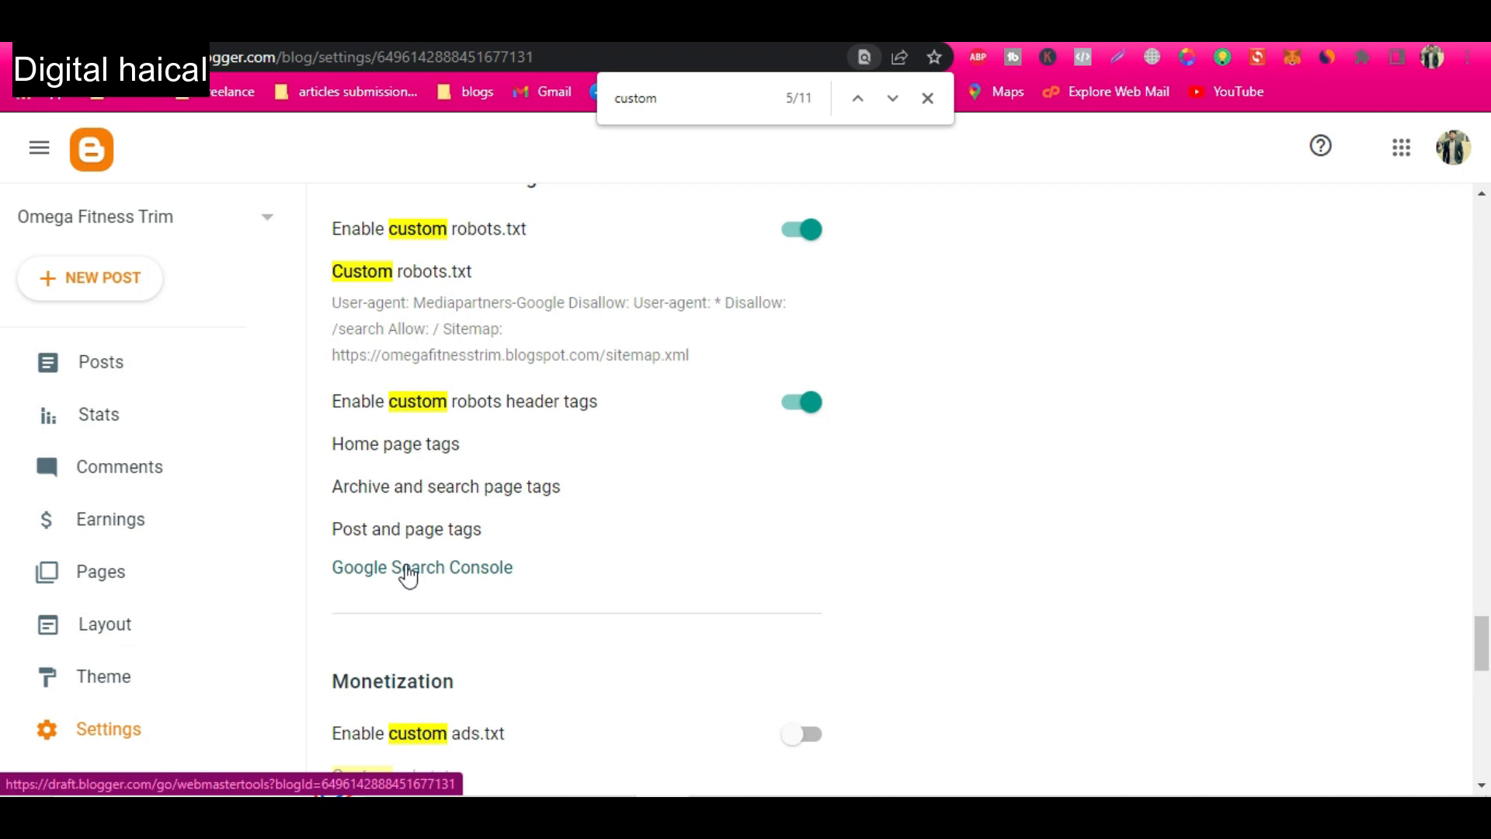
scroll(630, 608, down, 1)
scroll(630, 607, down, 1)
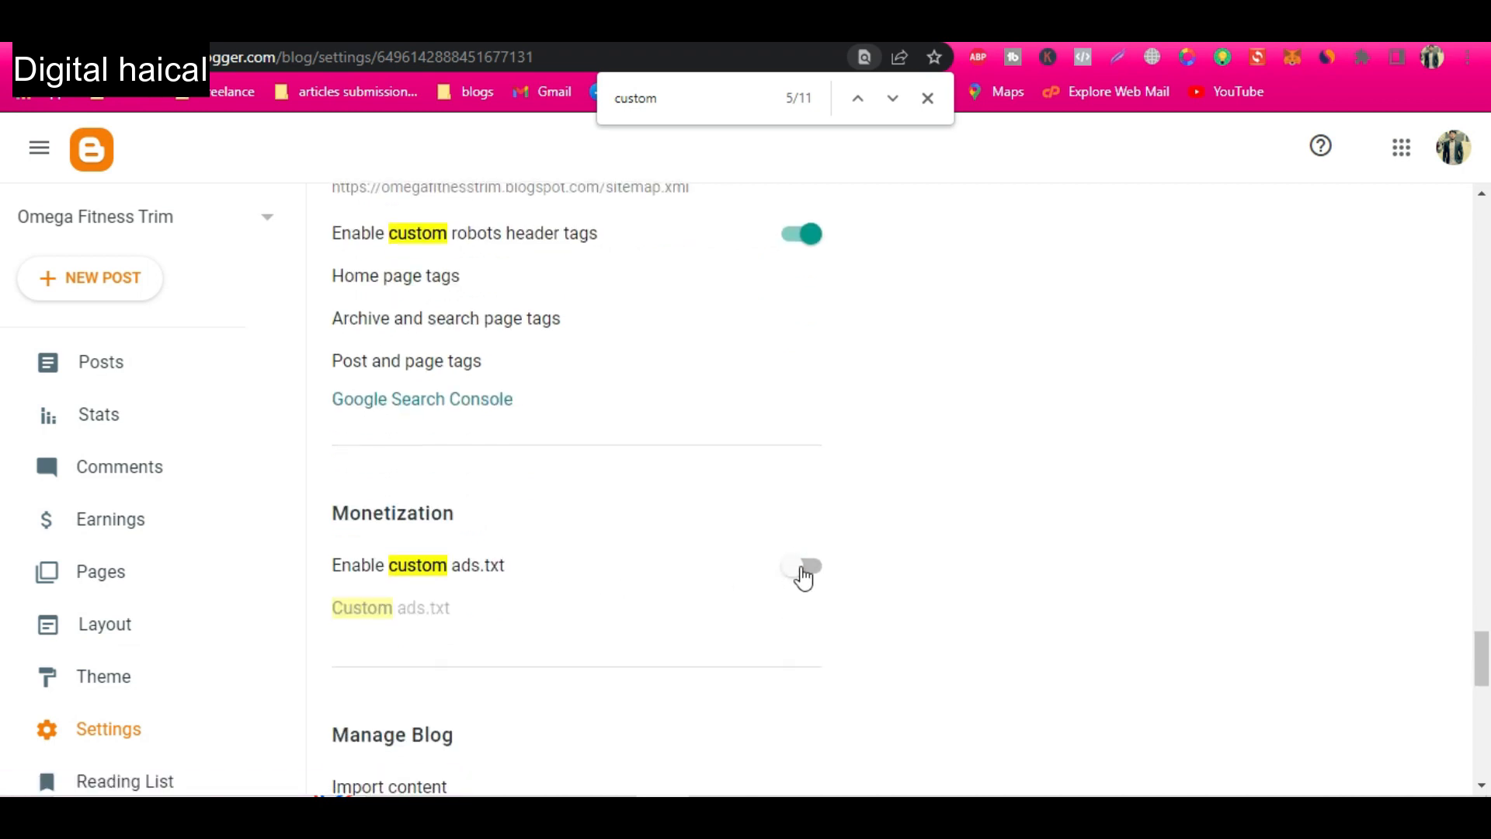
click(804, 571)
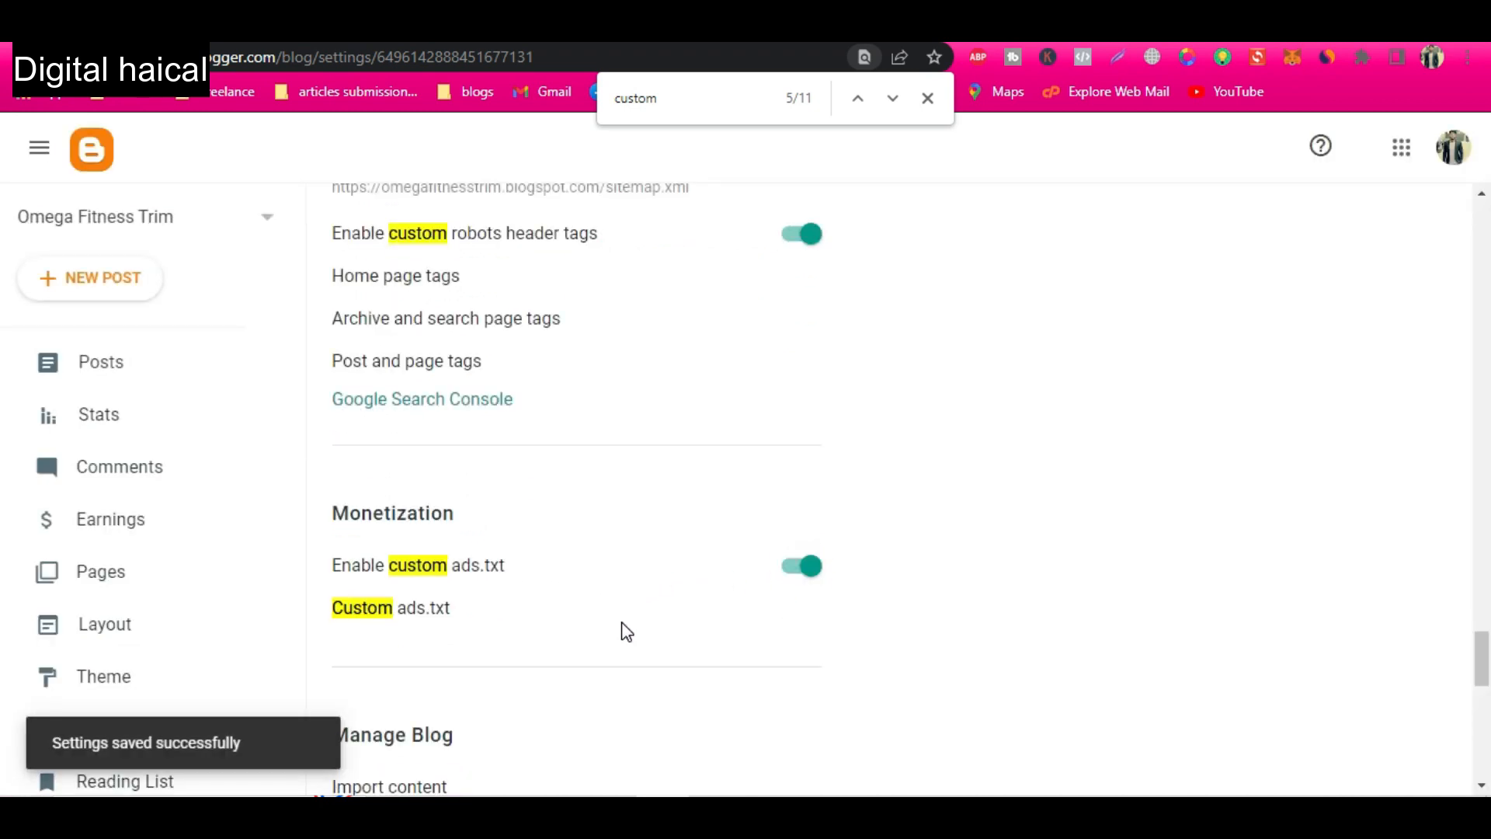
scroll(622, 629, down, 1)
click(423, 547)
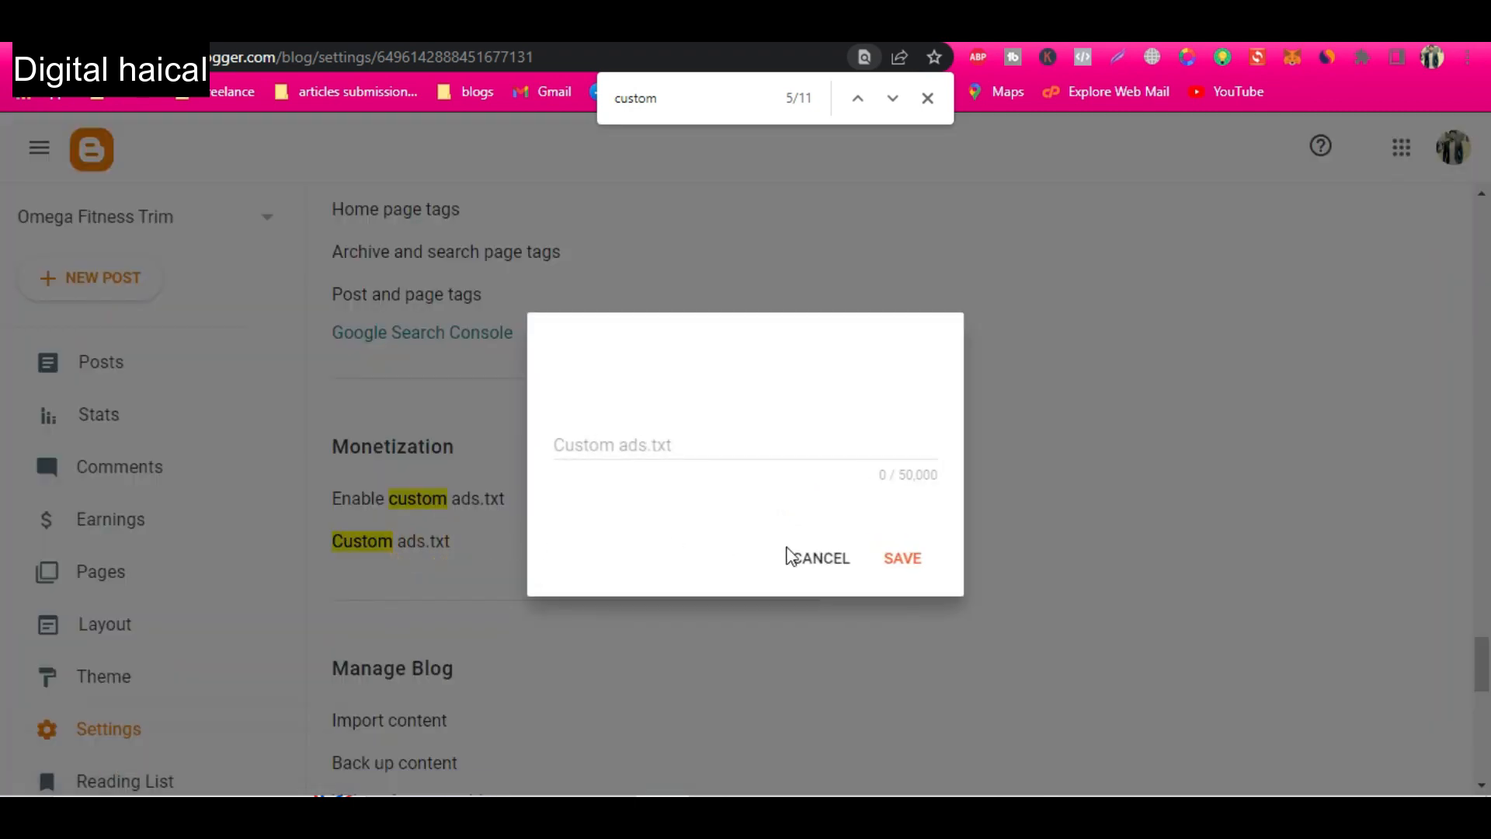
click(820, 561)
click(786, 495)
scroll(820, 580, down, 4)
scroll(821, 581, up, 8)
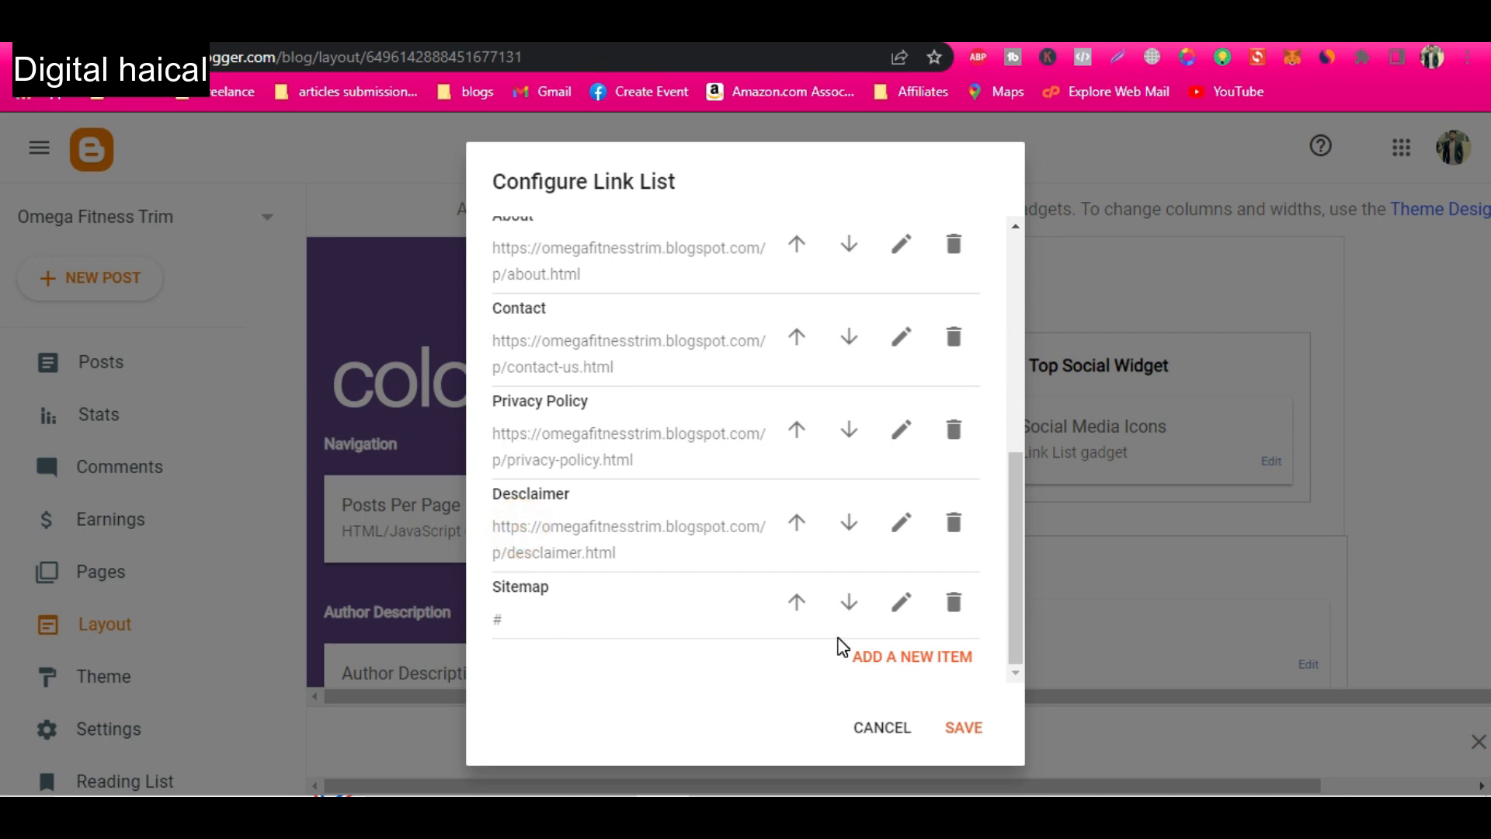
Open the link list's Sitemap item for editing and copy the full sitemap address from the blog's custom robots.txt.
click(901, 602)
scroll(606, 609, down, 3)
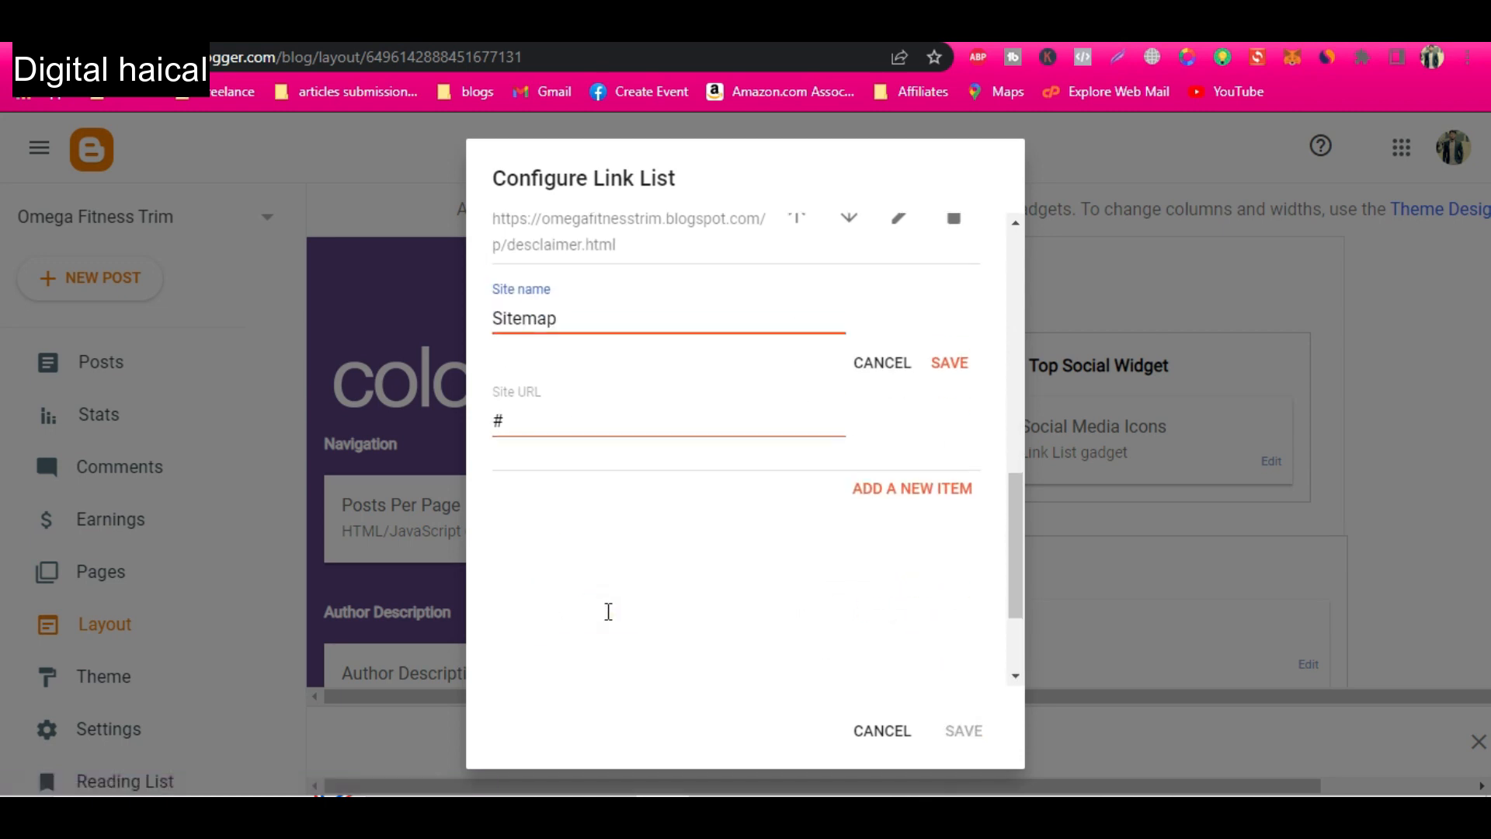
double_click(493, 400)
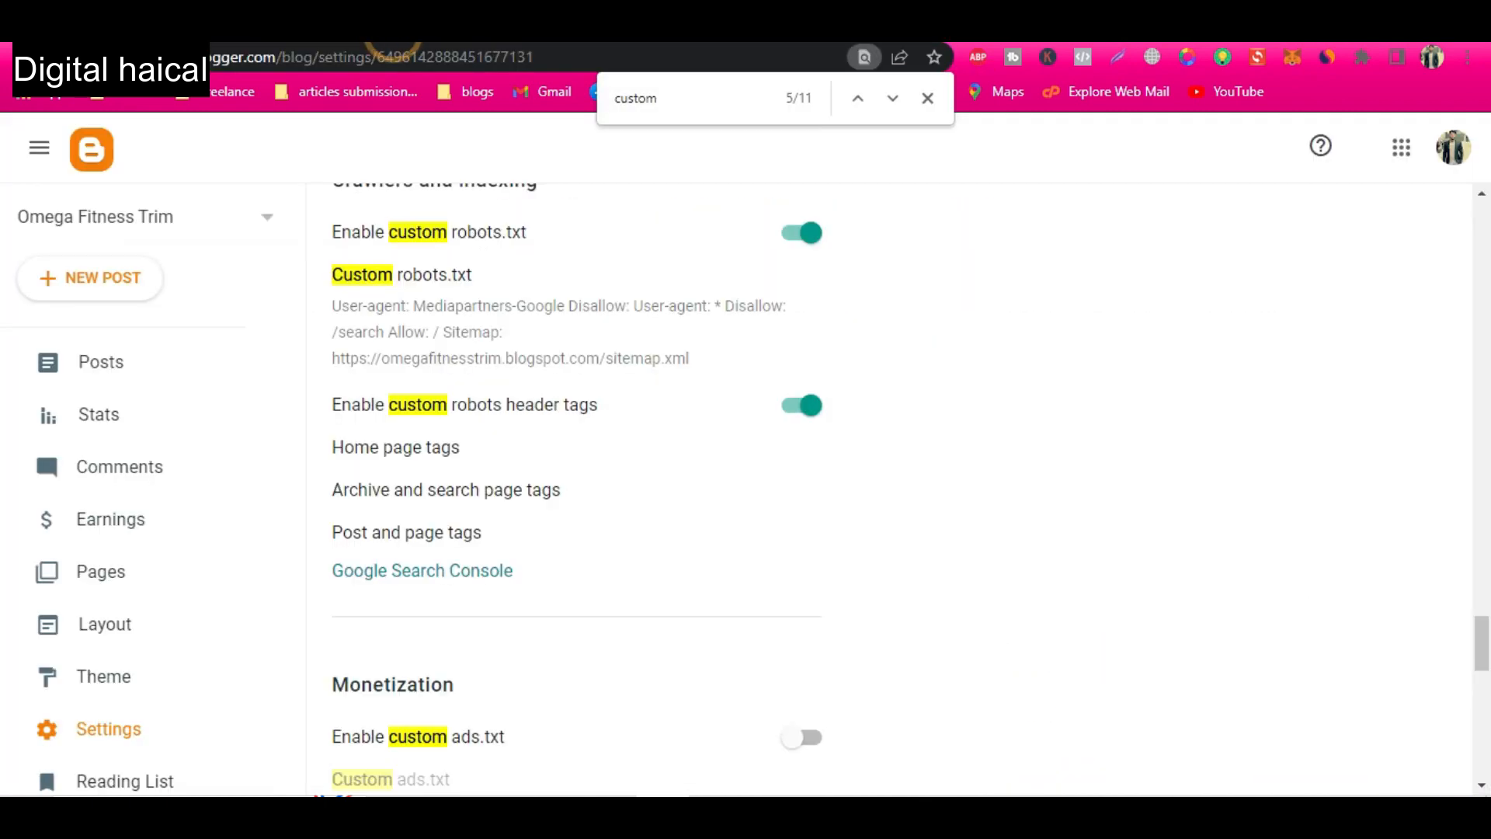
scroll(681, 592, up, 3)
scroll(679, 590, up, 3)
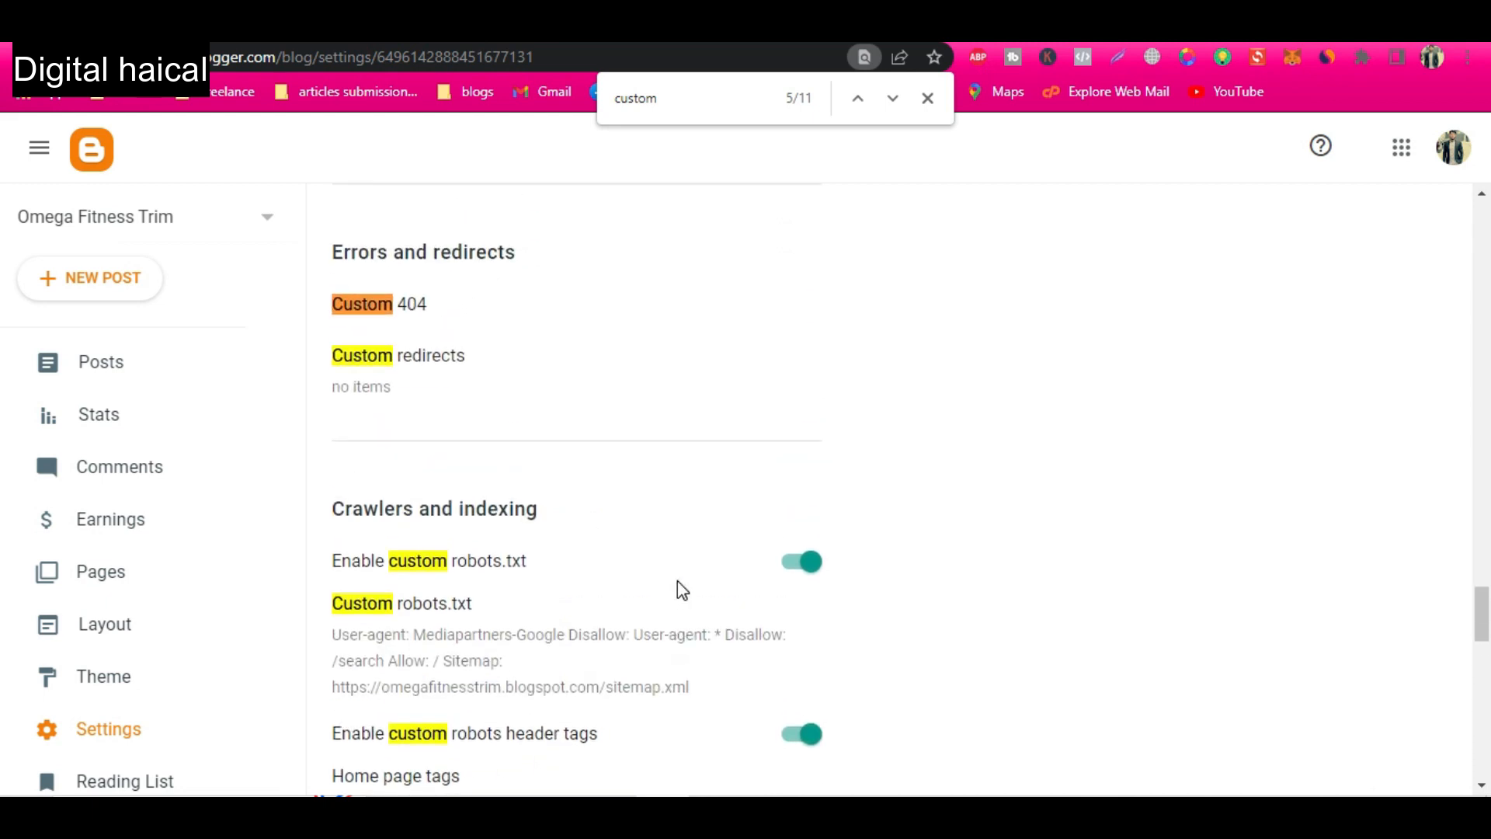
scroll(679, 590, down, 4)
click(616, 494)
drag(616, 495, 543, 468)
key(ctrl+c)
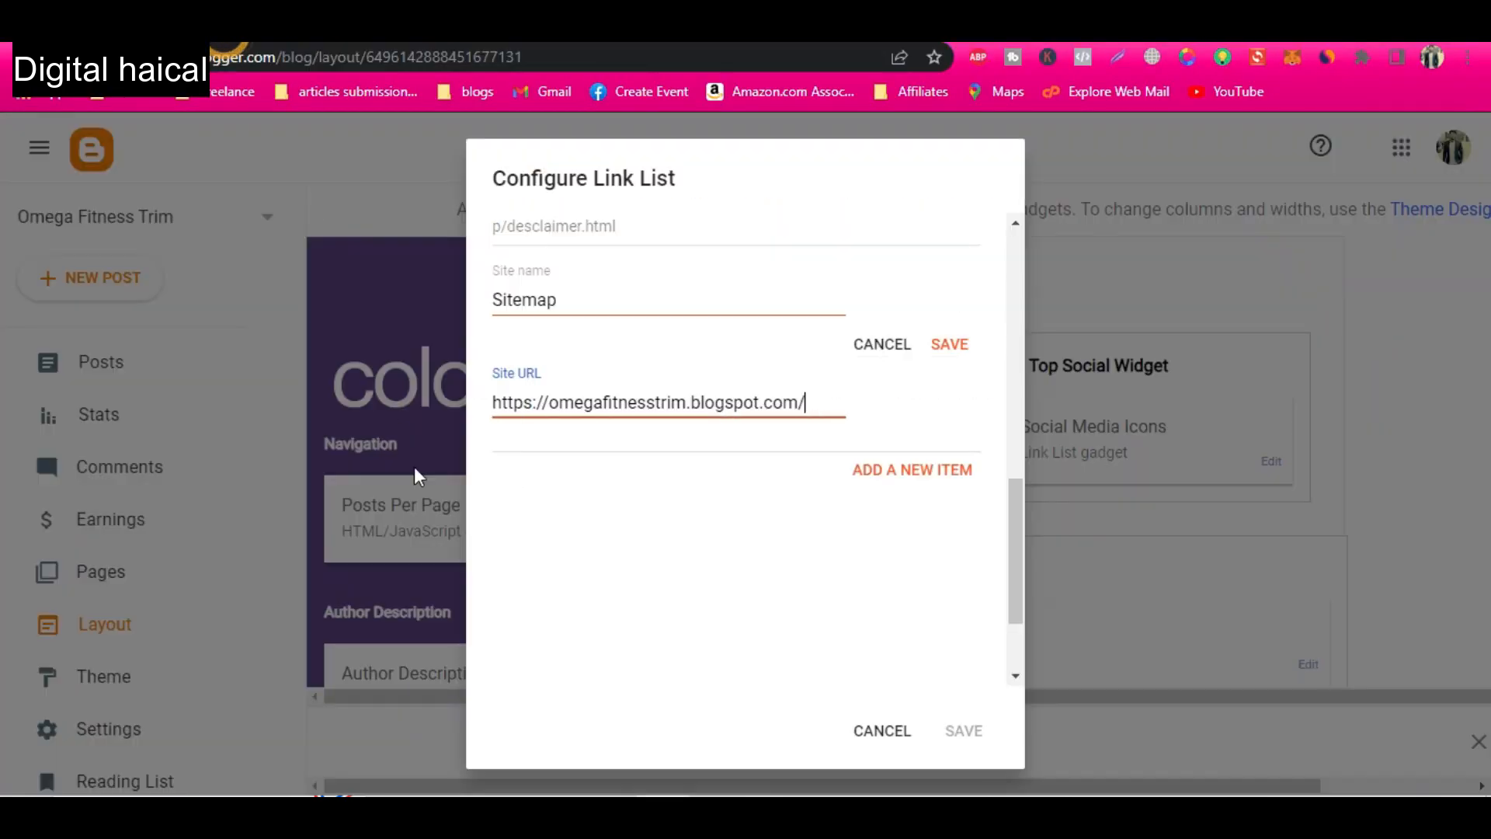
key(ctrl+a)
key(ctrl+v)
click(951, 345)
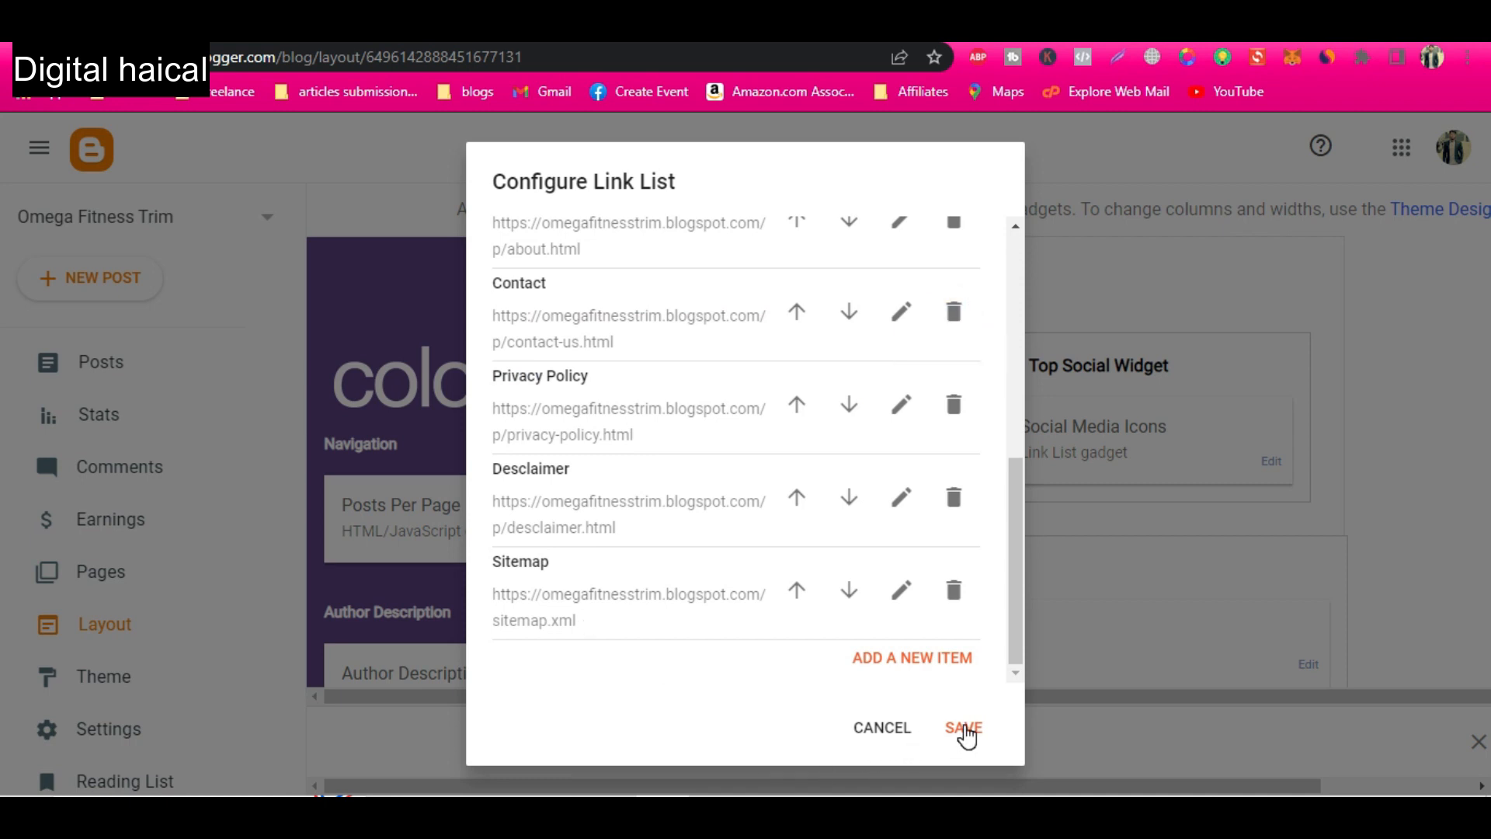
scroll(622, 276, up, 10)
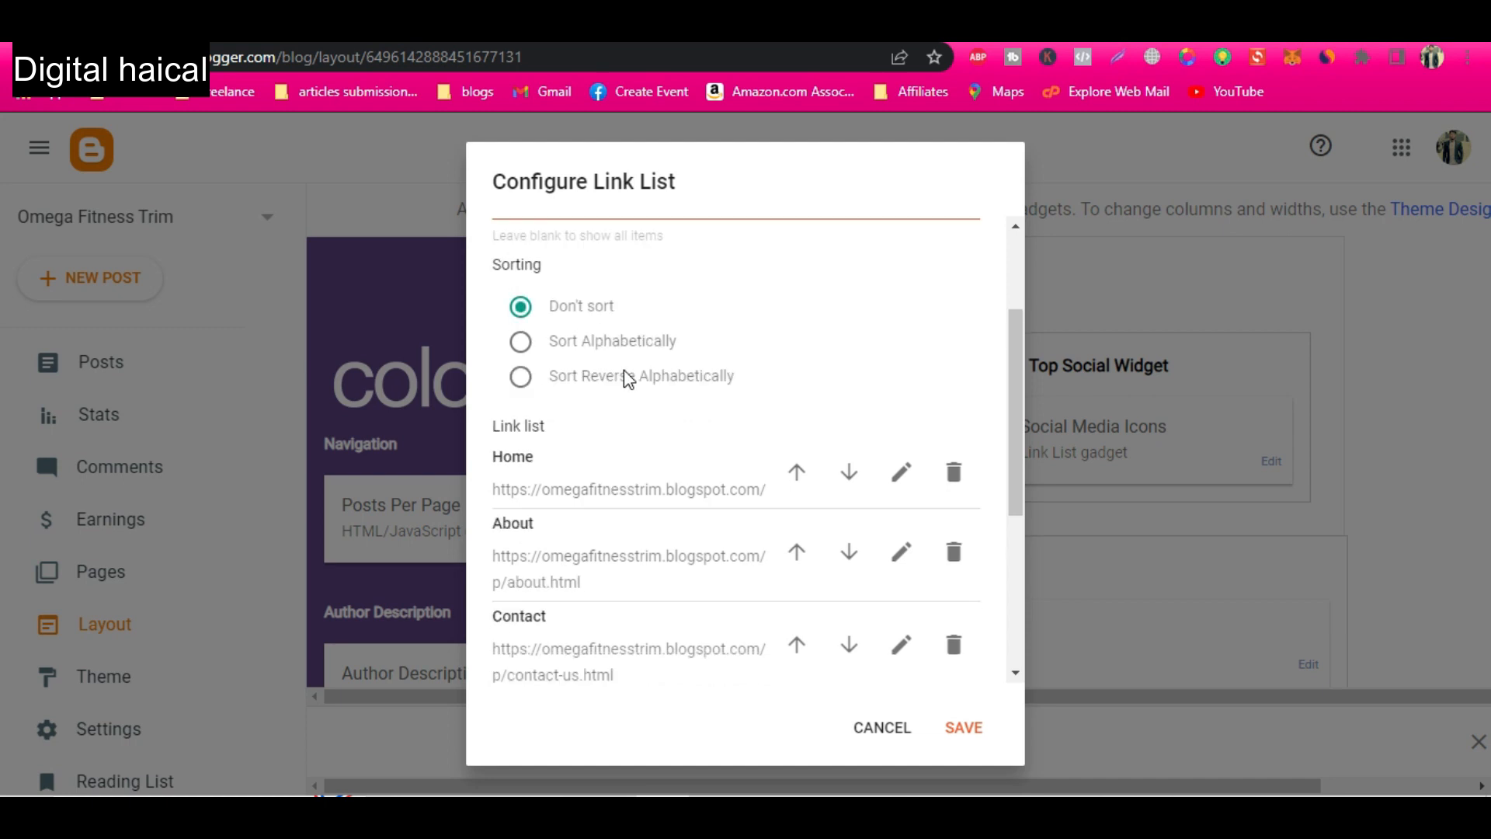
scroll(663, 412, up, 1)
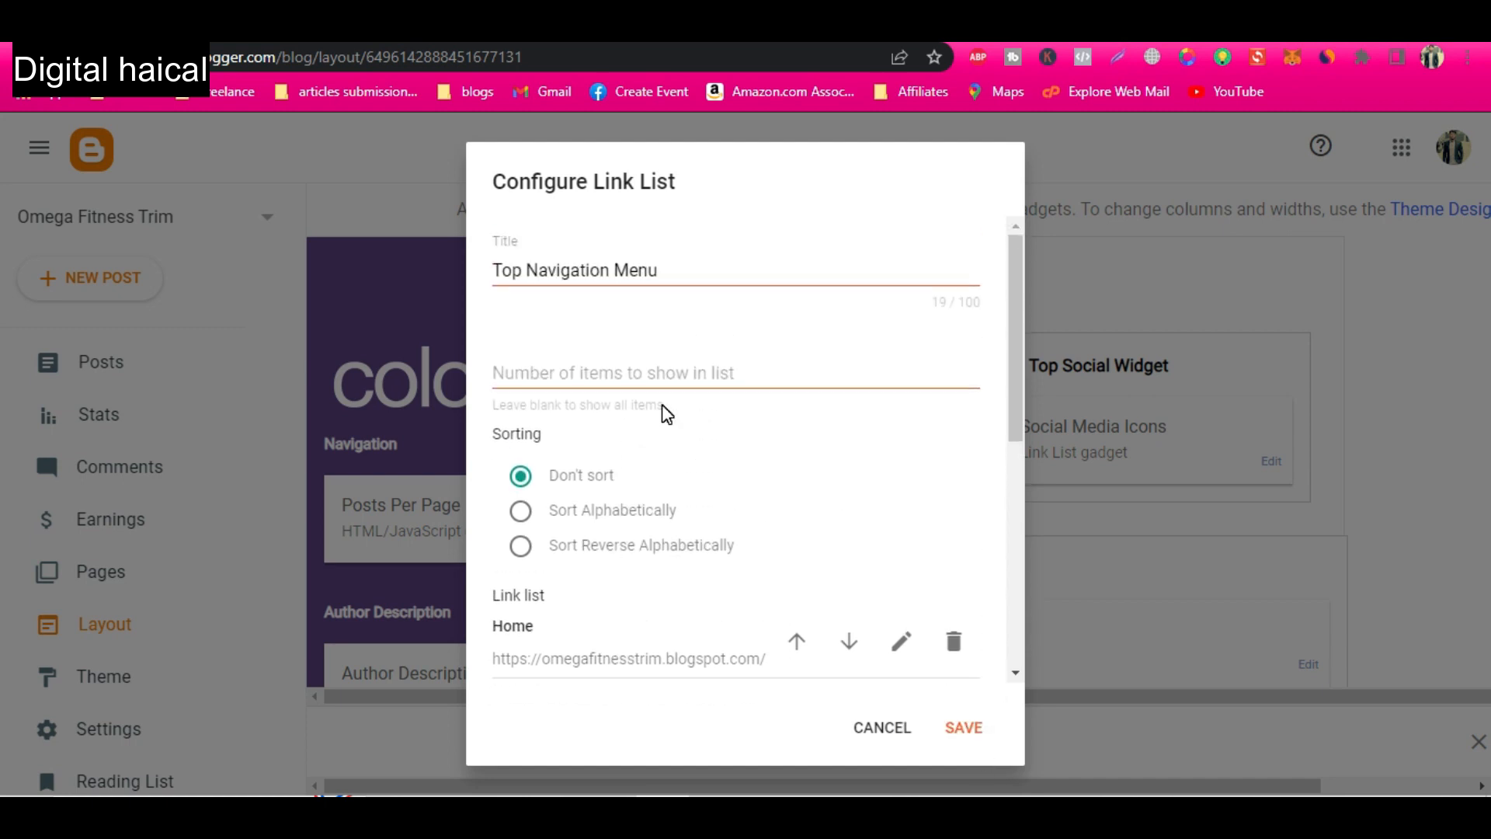
click(965, 731)
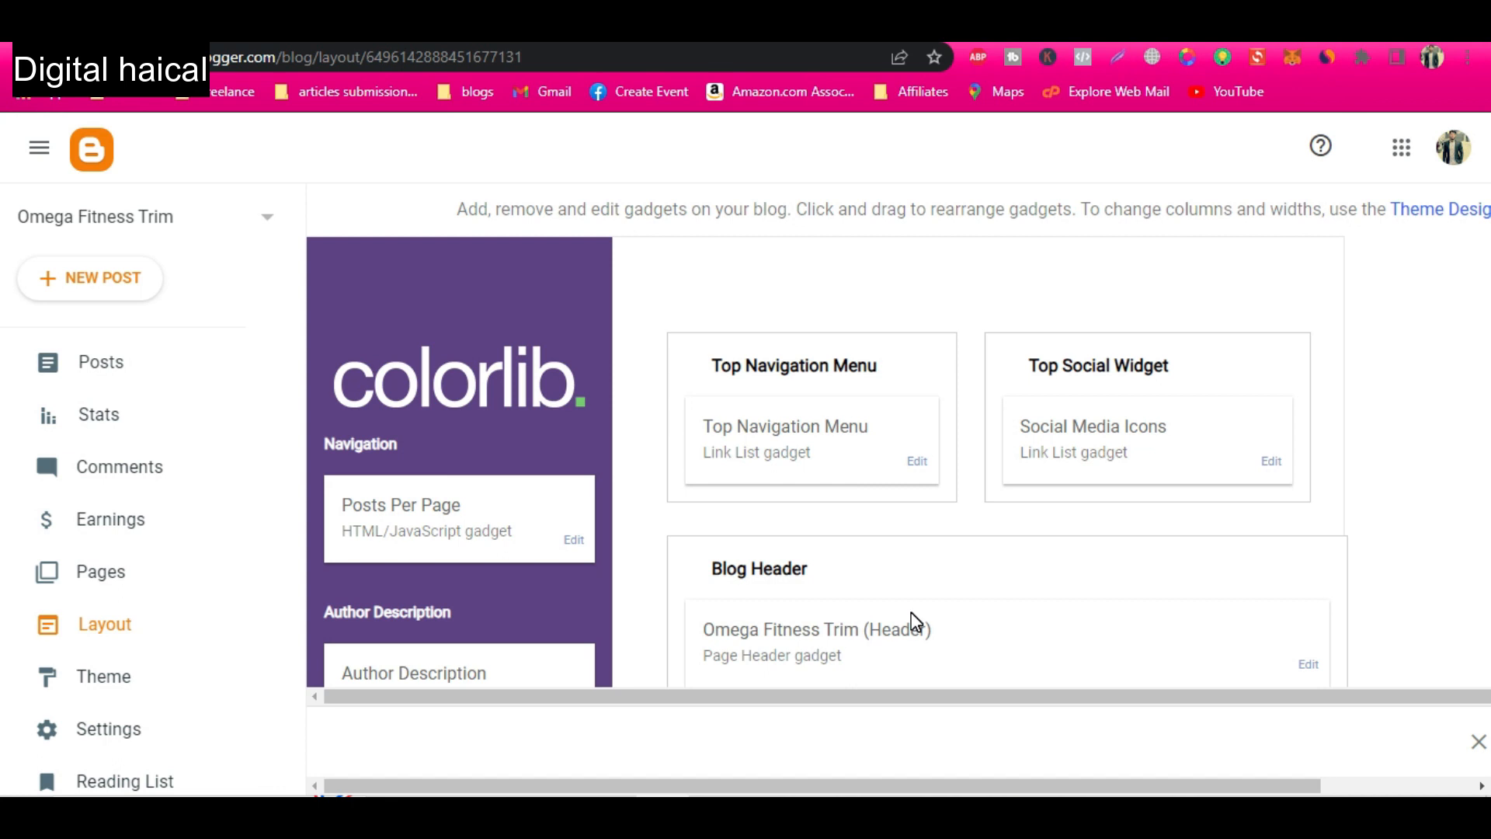
Review the published blog's navigation menus, social icons and footer copyright line on the Disclaimer page.
scroll(915, 621, down, 2)
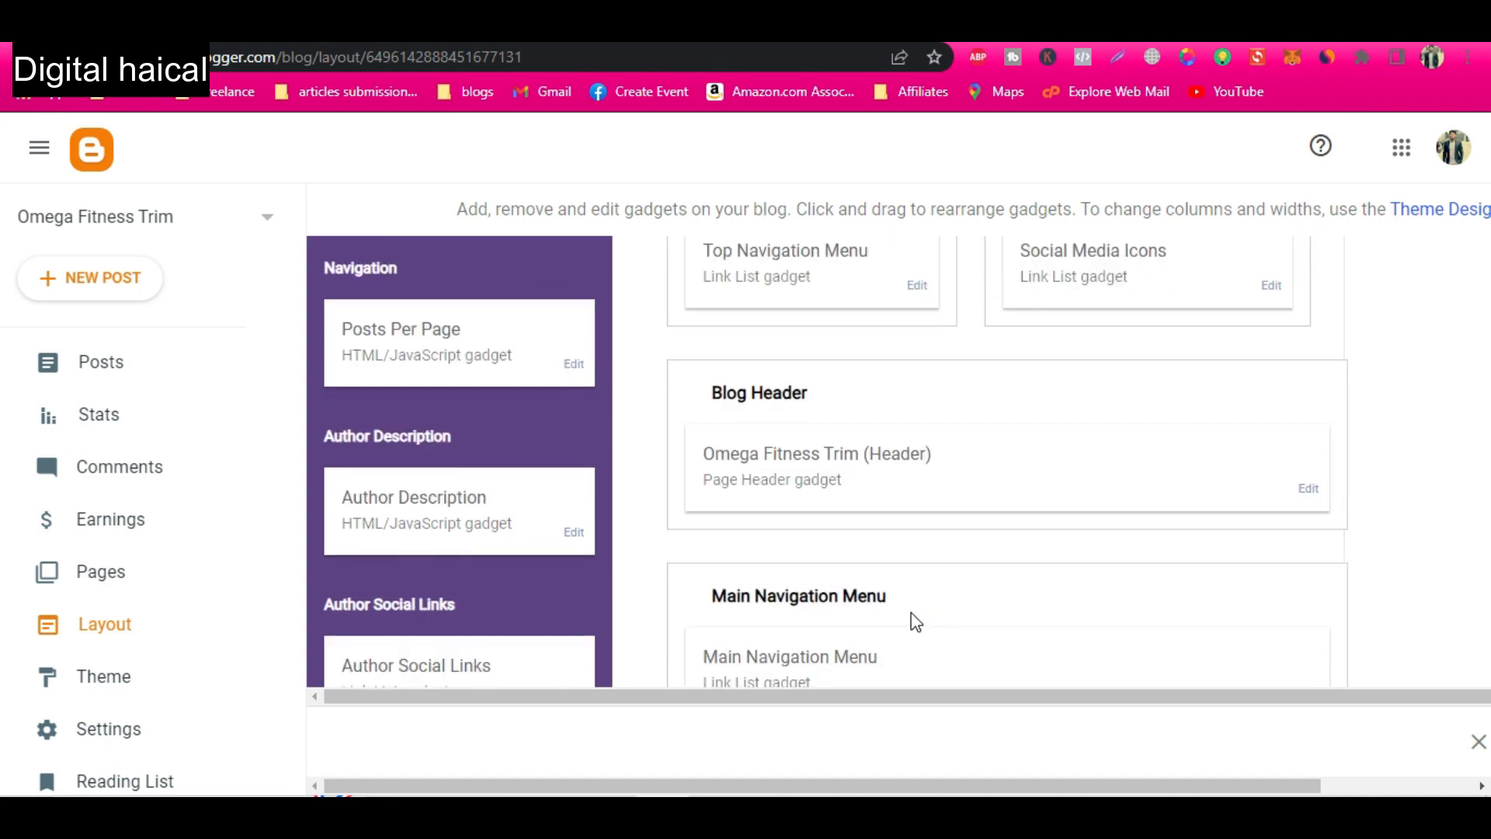
scroll(912, 614, down, 1)
click(497, 32)
mouse_move(559, 394)
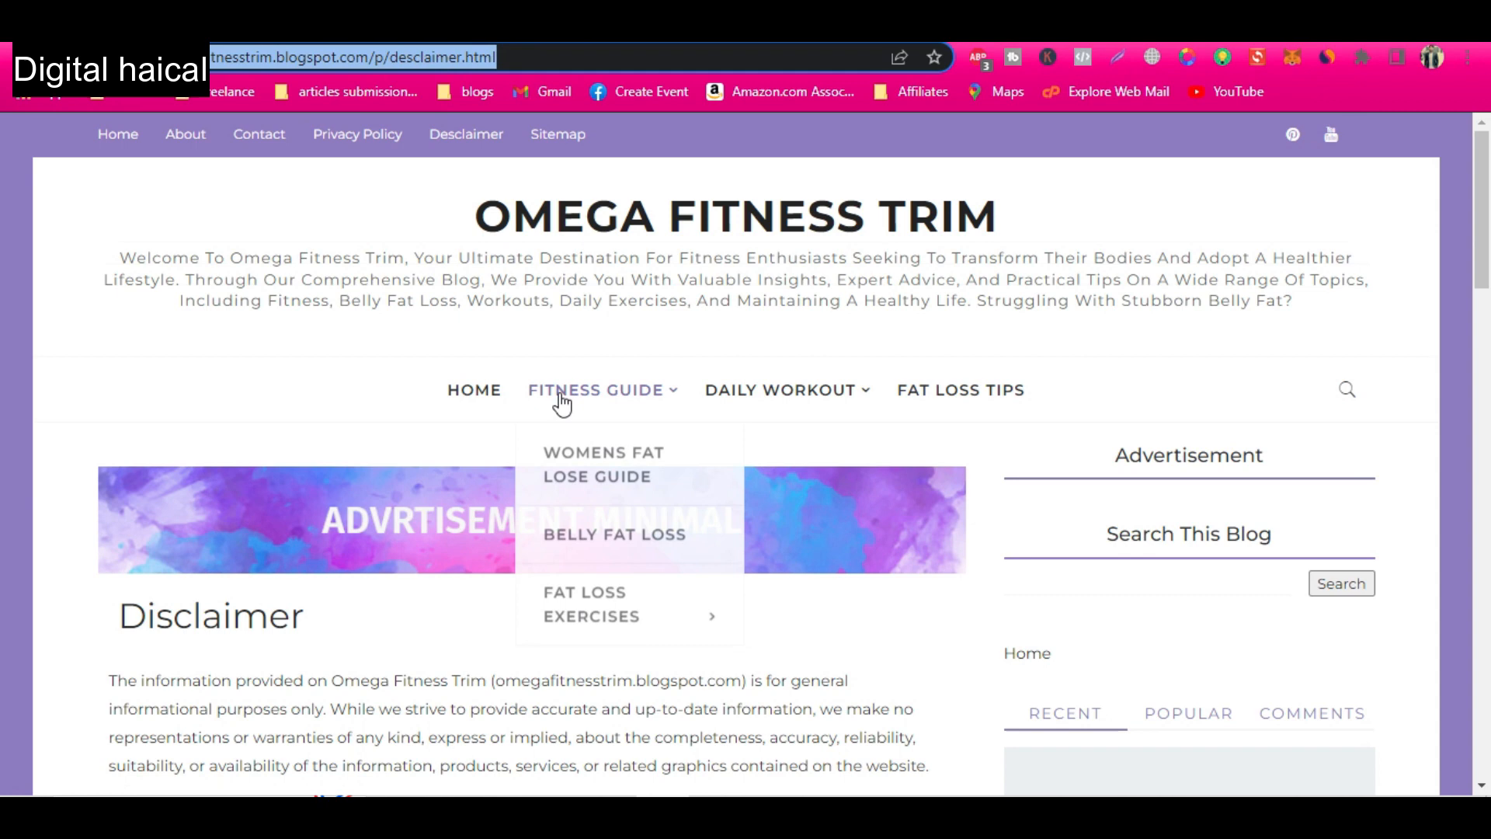
scroll(556, 402, down, 8)
scroll(556, 402, up, 8)
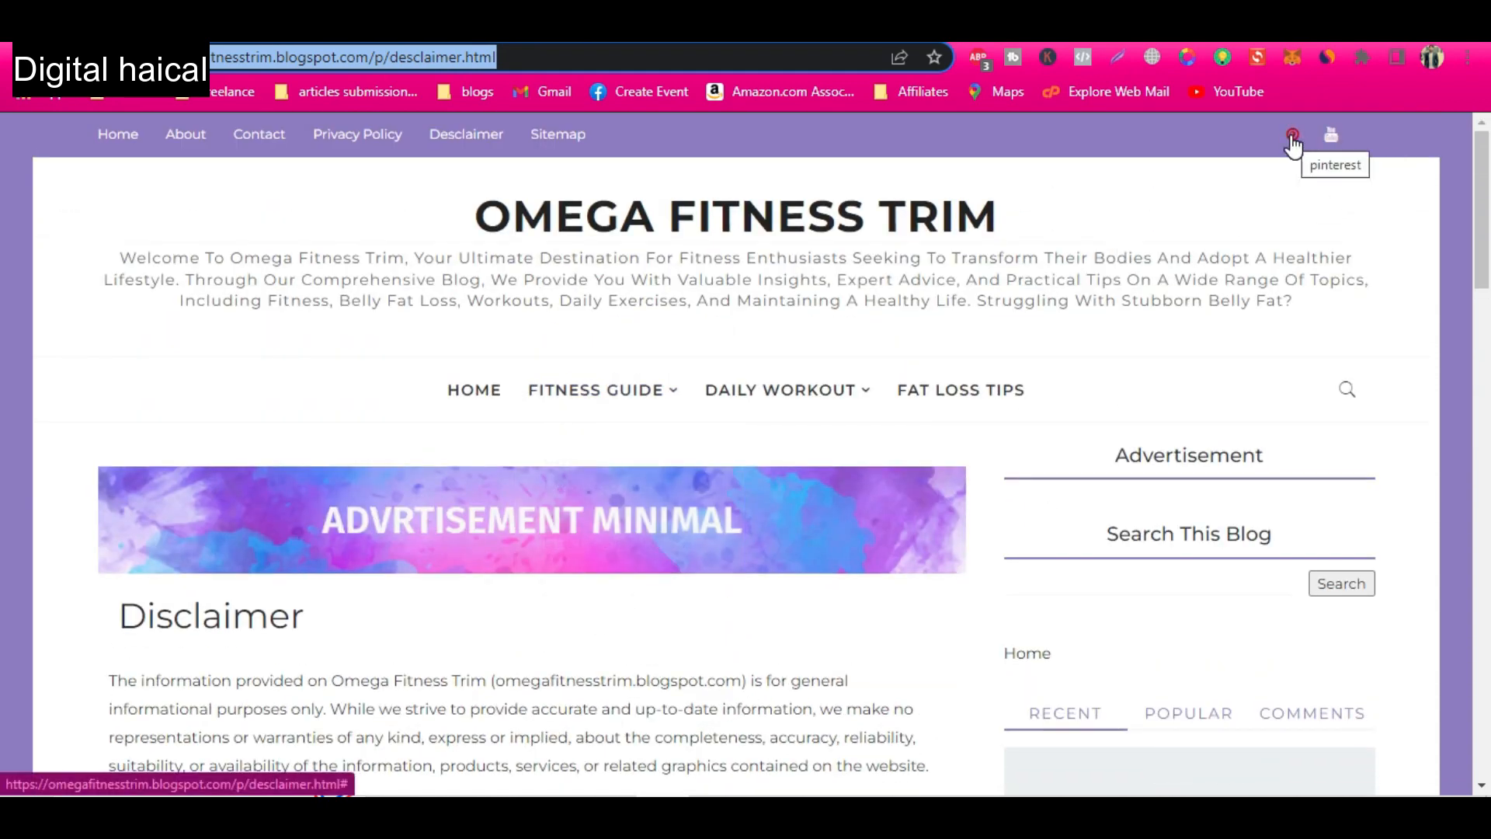
scroll(1103, 481, down, 15)
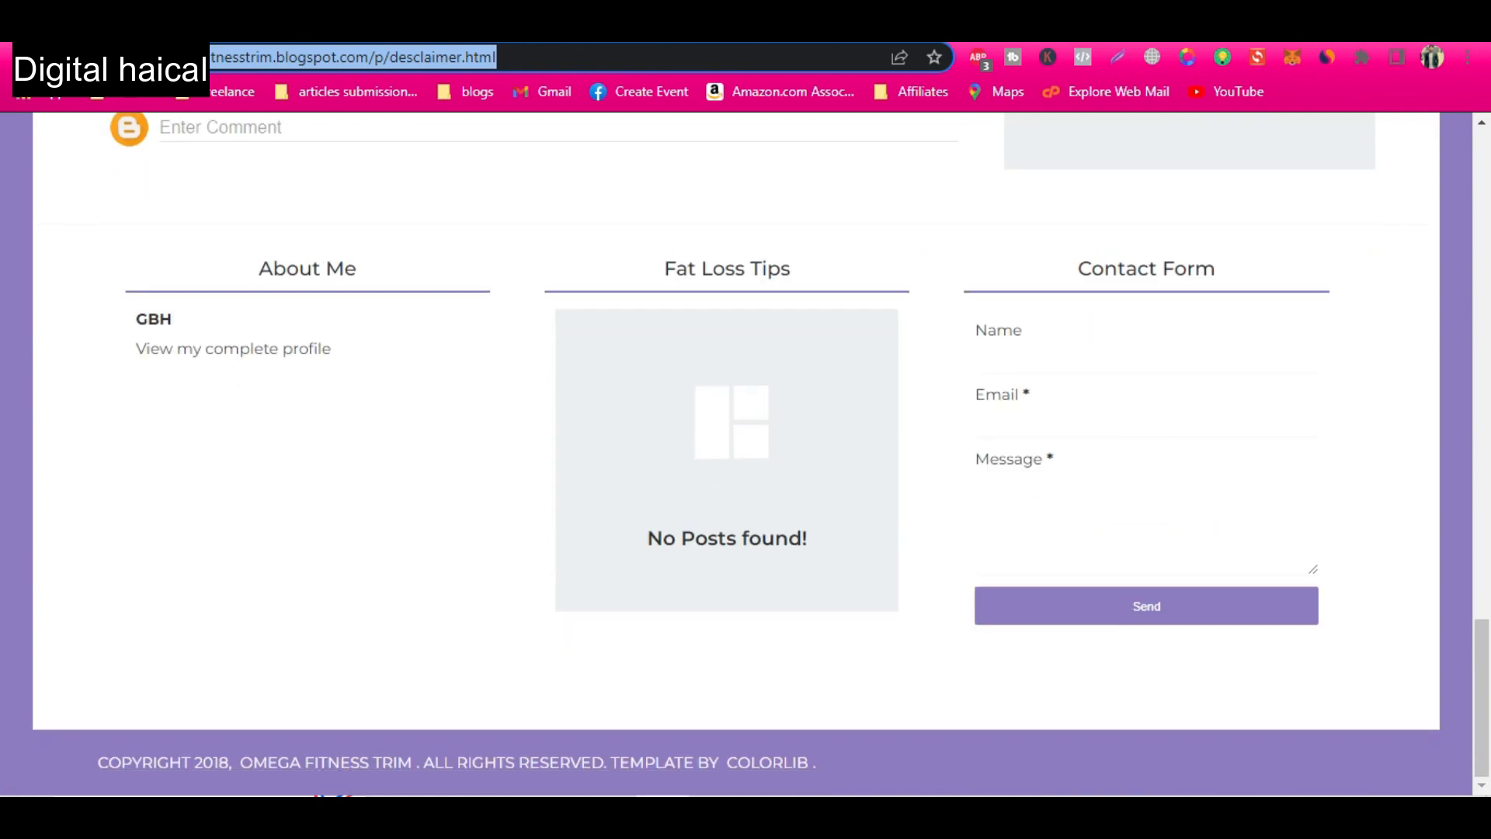
drag(767, 763, 606, 765)
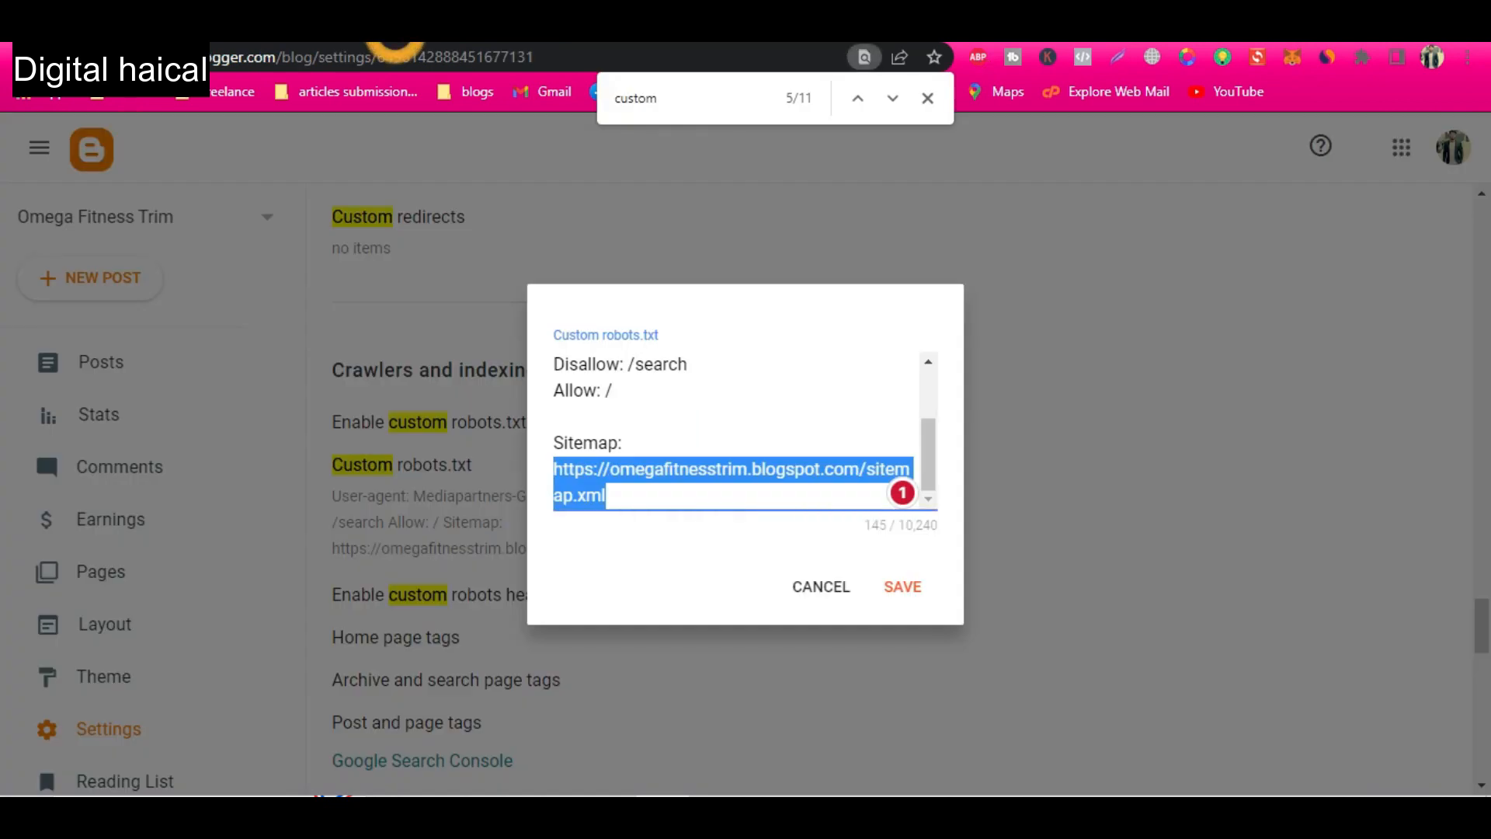
Save and close the custom robots.txt dialog, and open the blog theme's HTML code for editing.
click(900, 581)
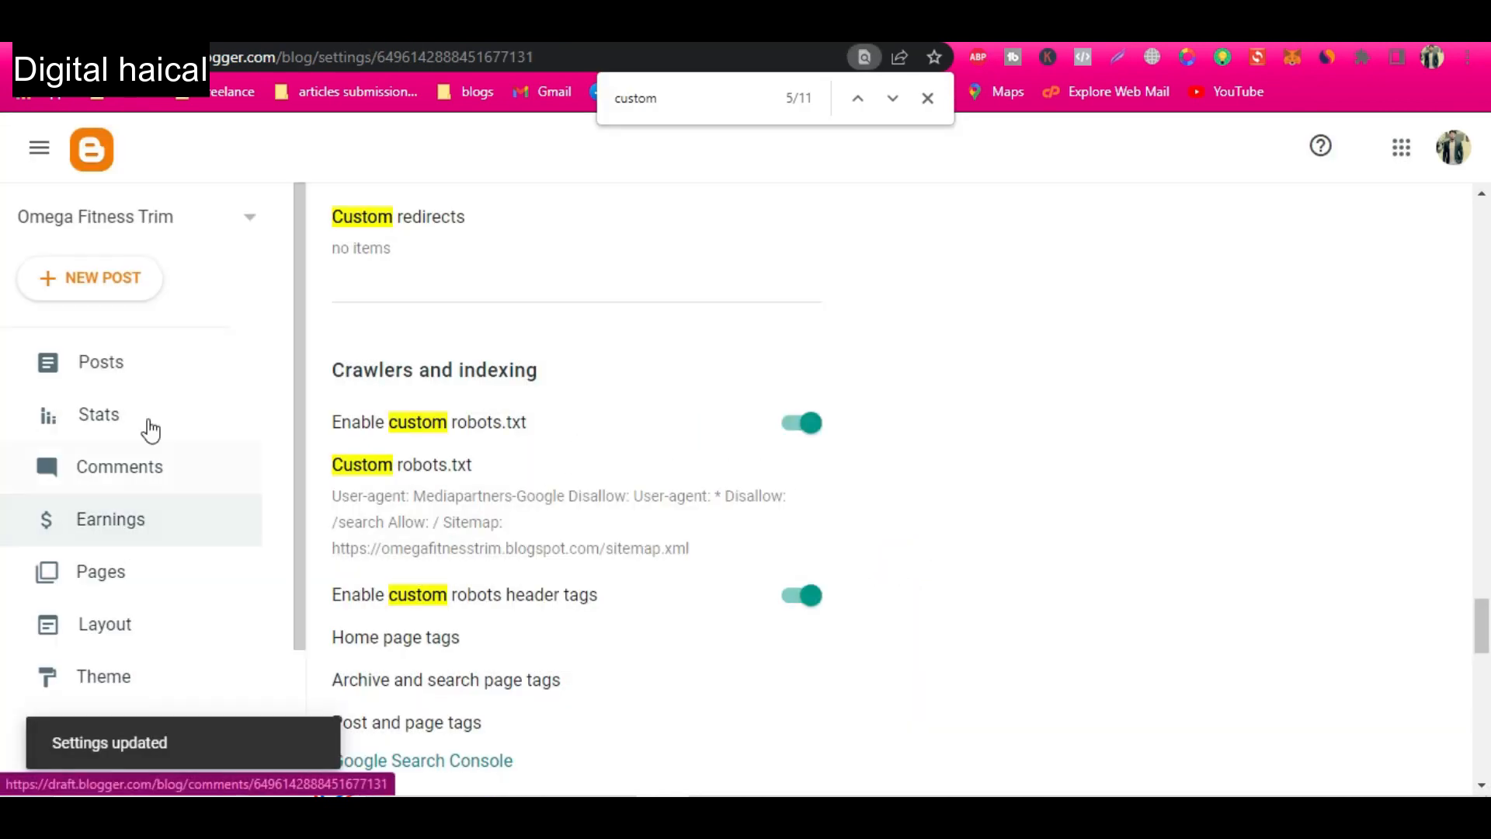
click(110, 677)
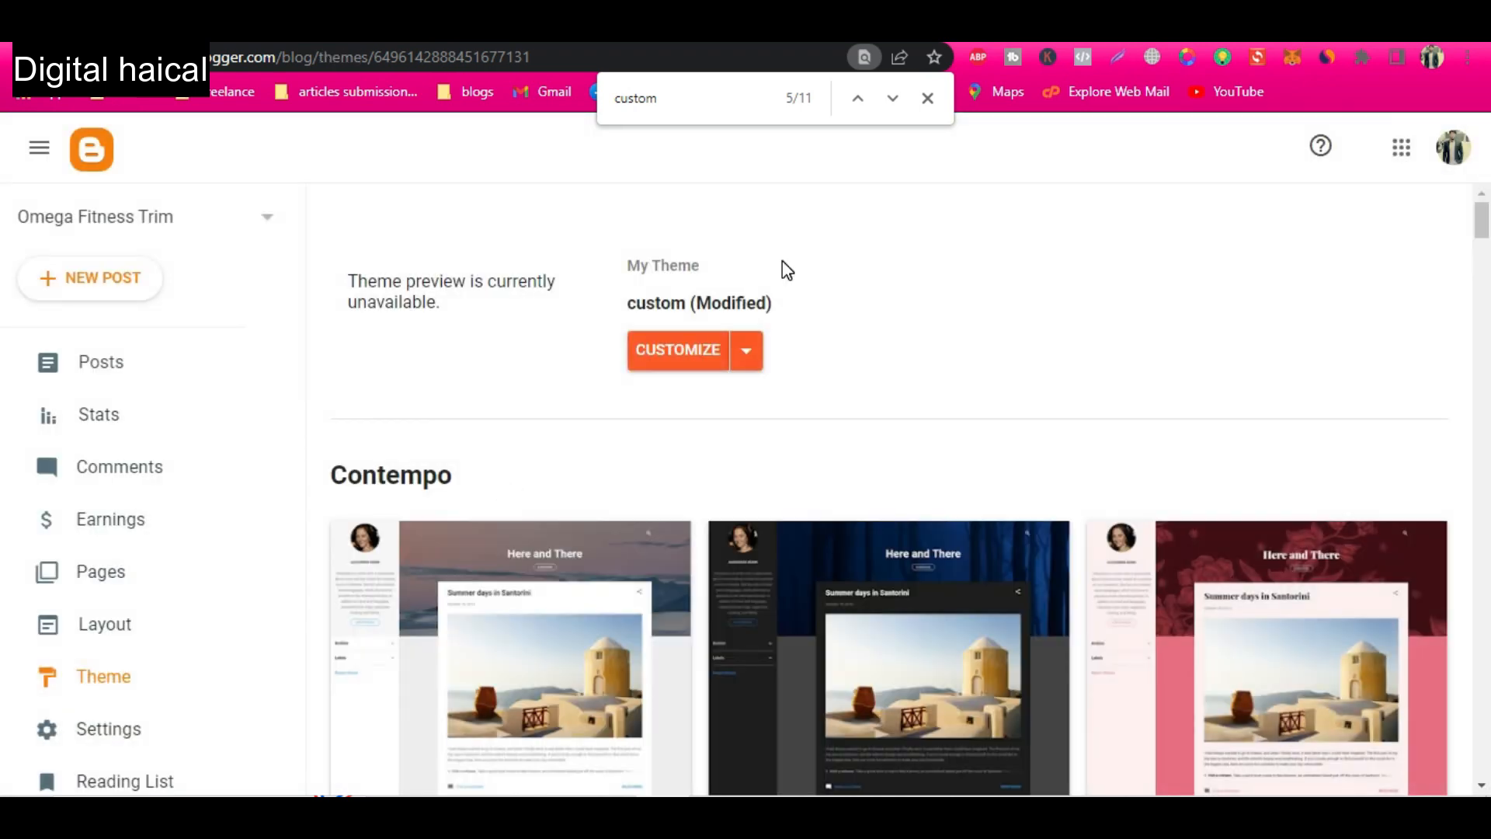
click(751, 353)
click(533, 522)
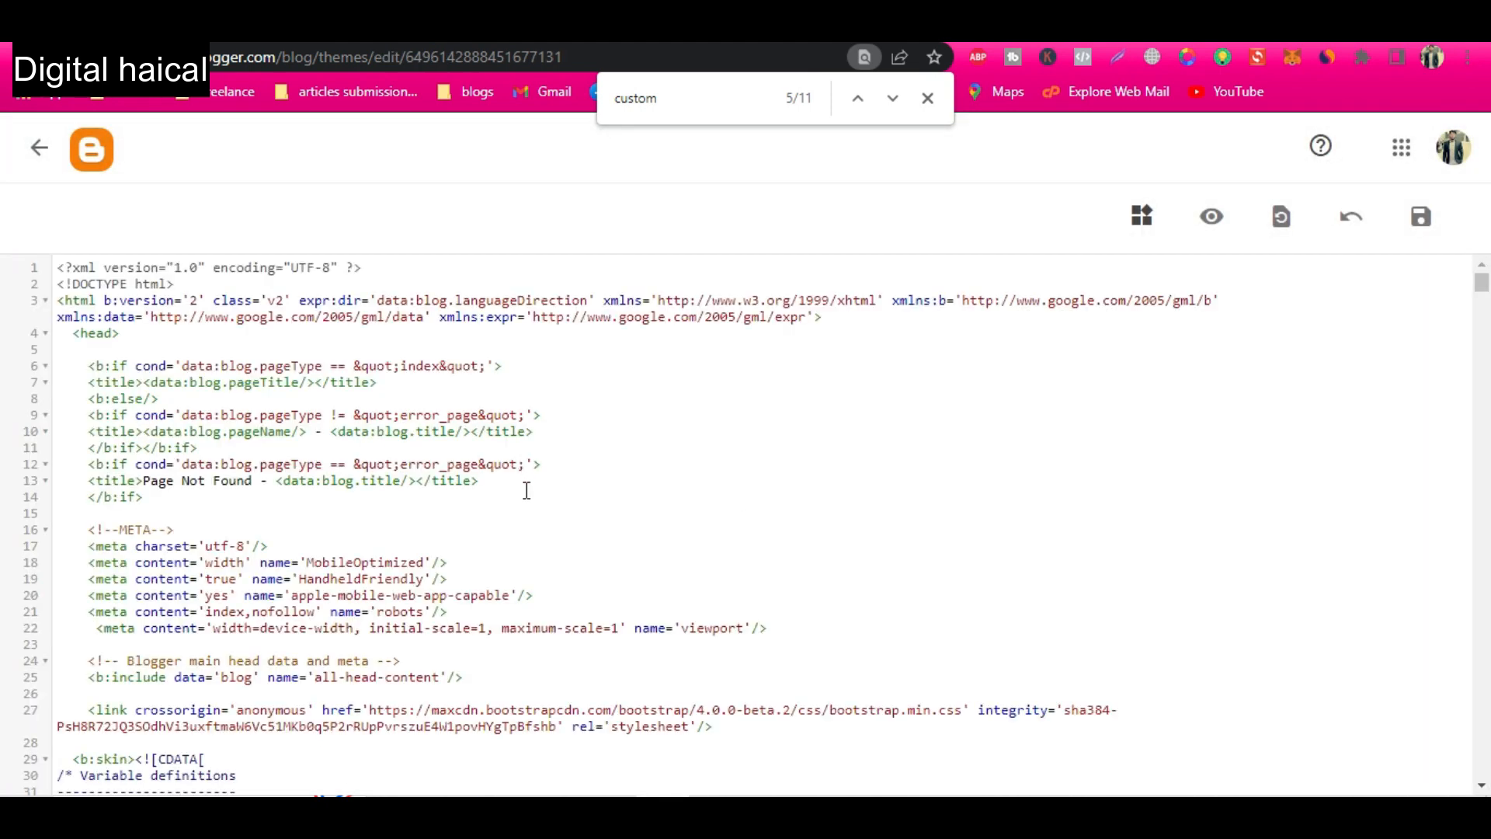
Search the theme code for "copy" to find the footer copyright line and change its year to 2023.
click(526, 490)
key(ctrl+f)
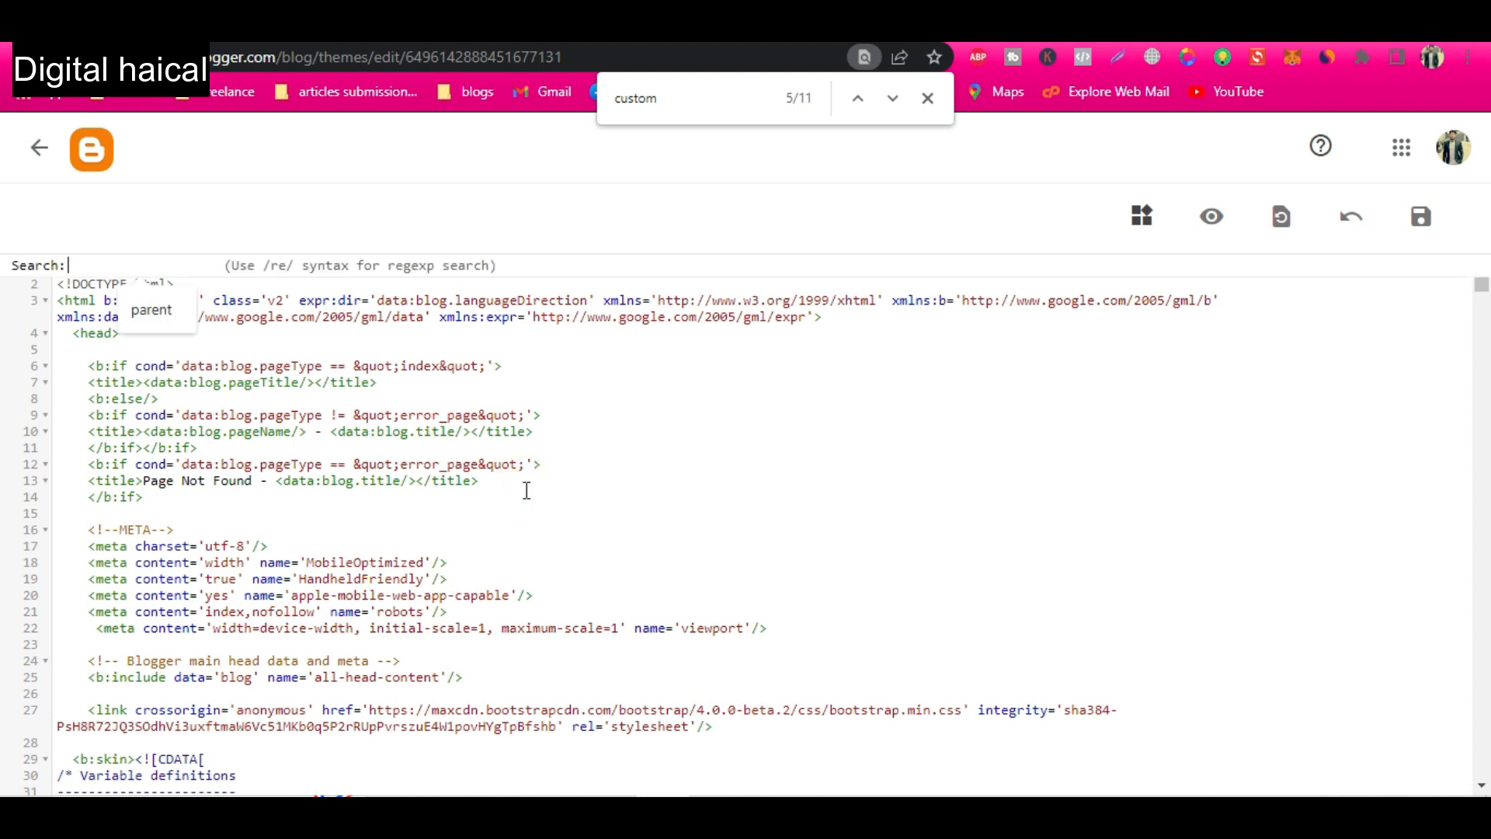
text(copy)
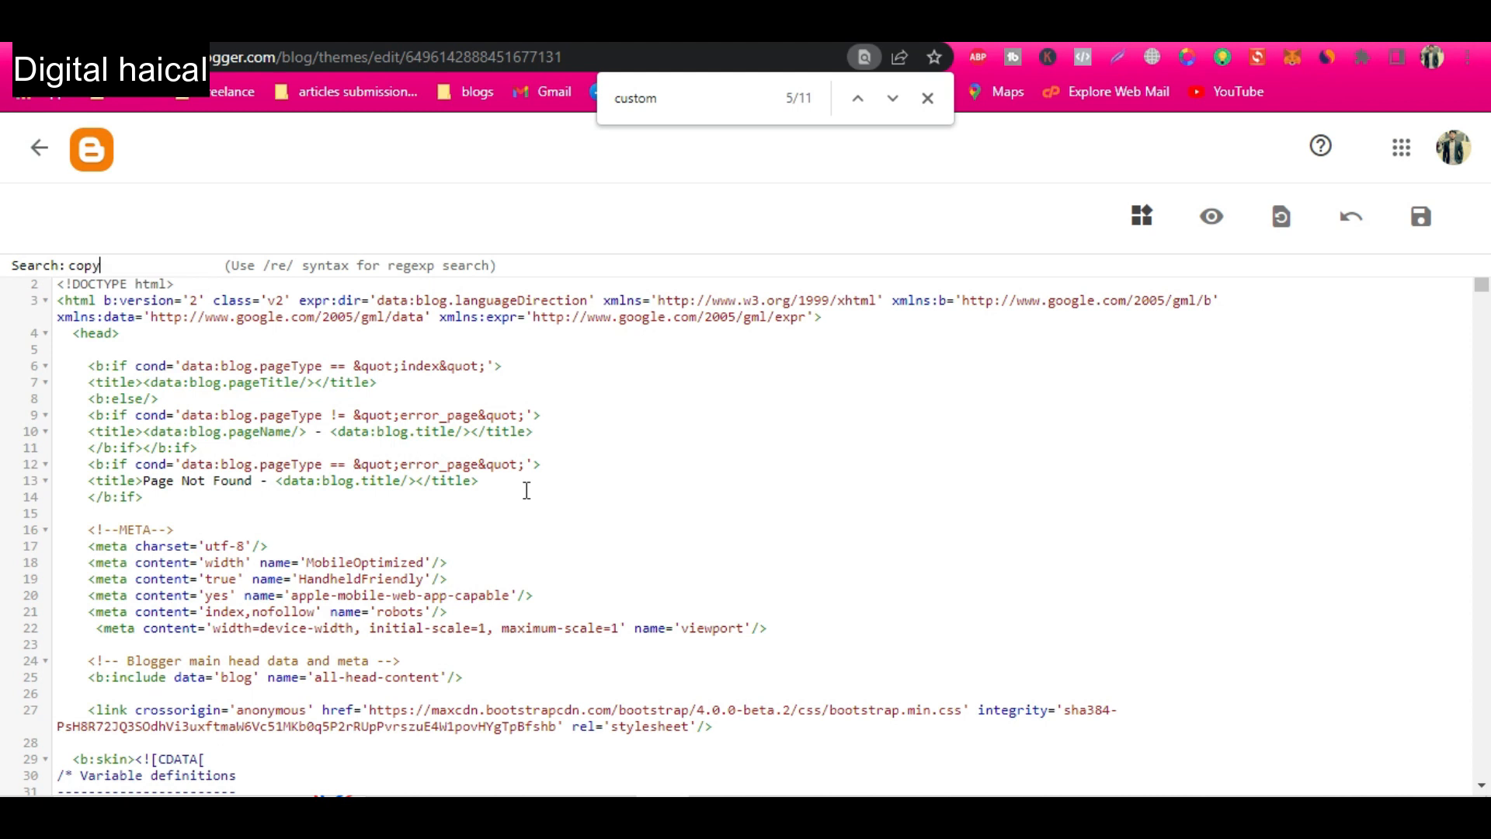
key(Return)
click(336, 603)
key(BackSpace)
key(BackSpace)
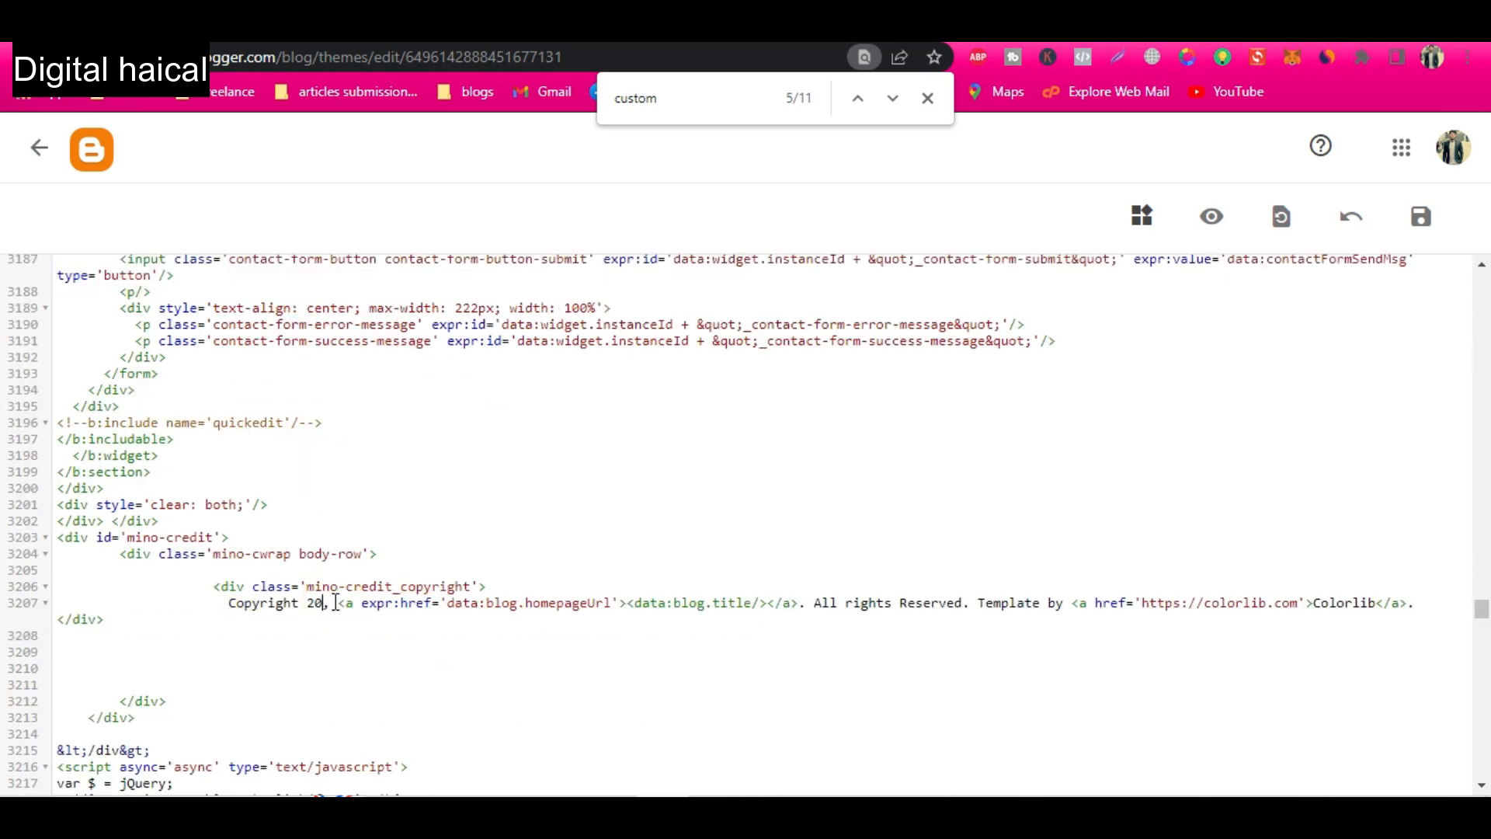
text(23)
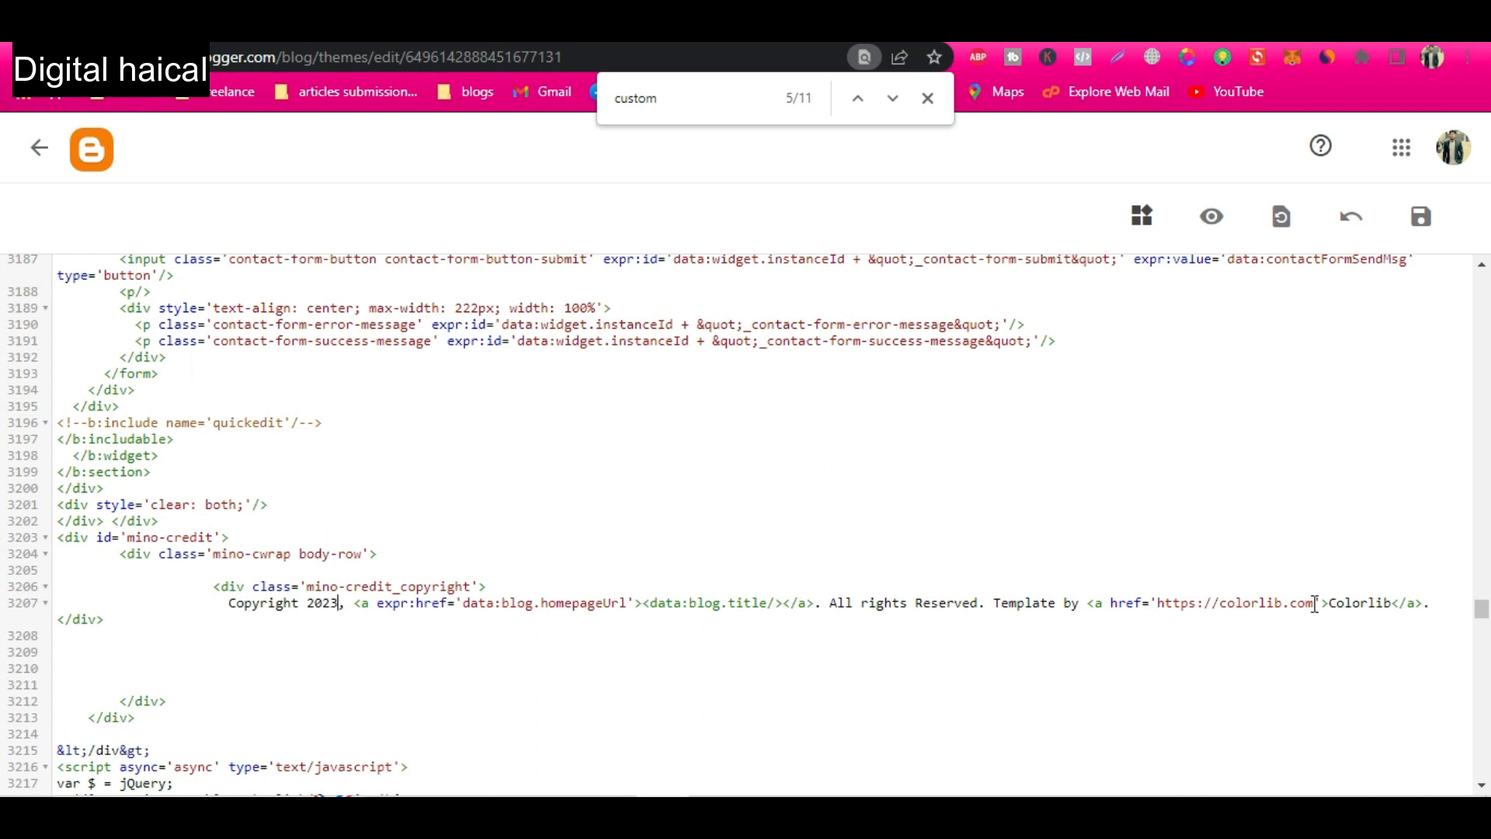
Remove the Colorlib template credit and the linked blog title from the footer line, leaving "Copyright 2023. All rights Reserved.".
double_click(1357, 603)
click(990, 603)
key(shift+End)
key(BackSpace)
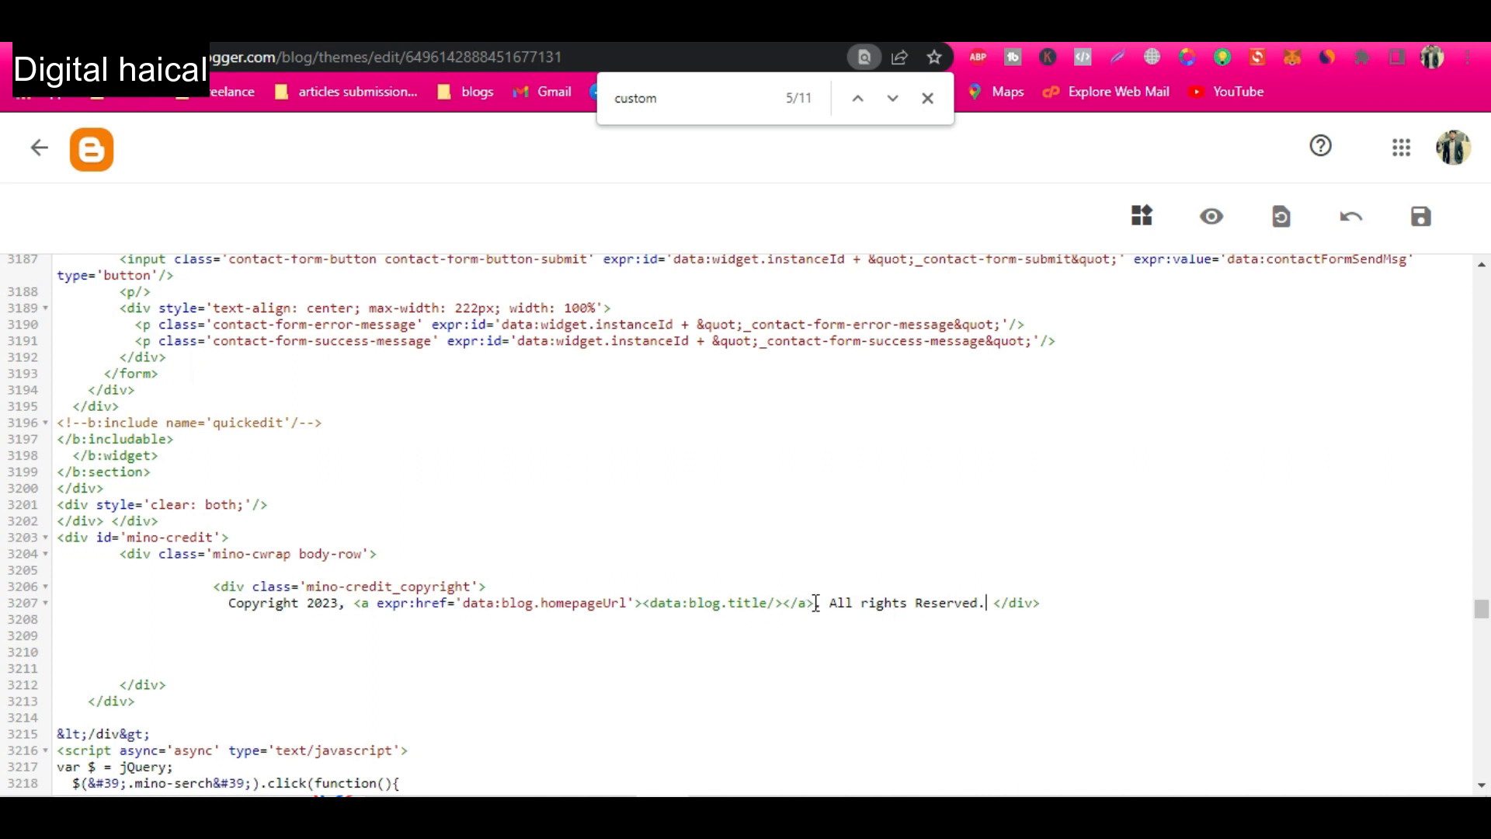
drag(816, 603, 688, 604)
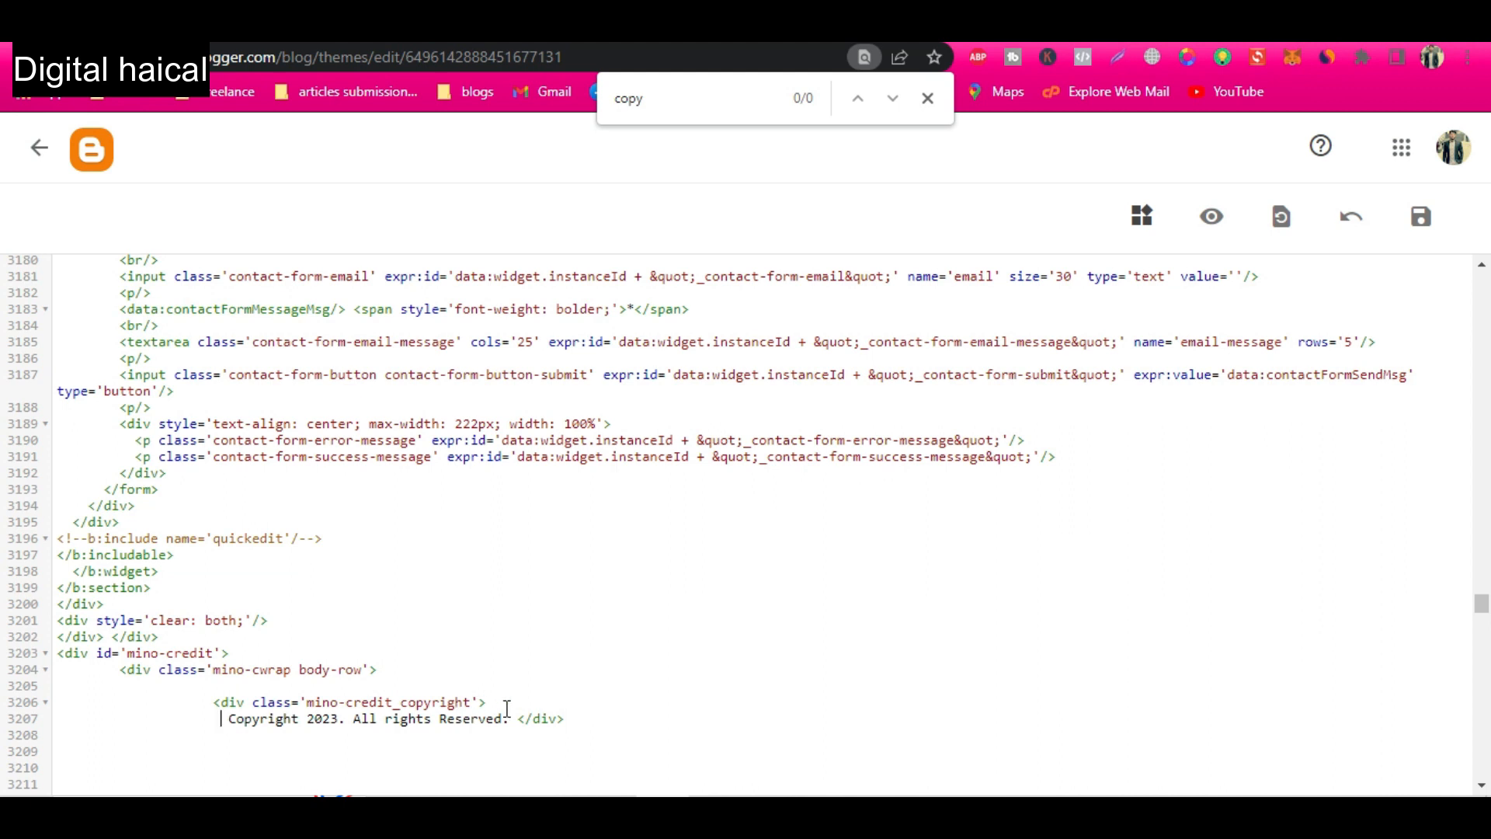
text(Omega)
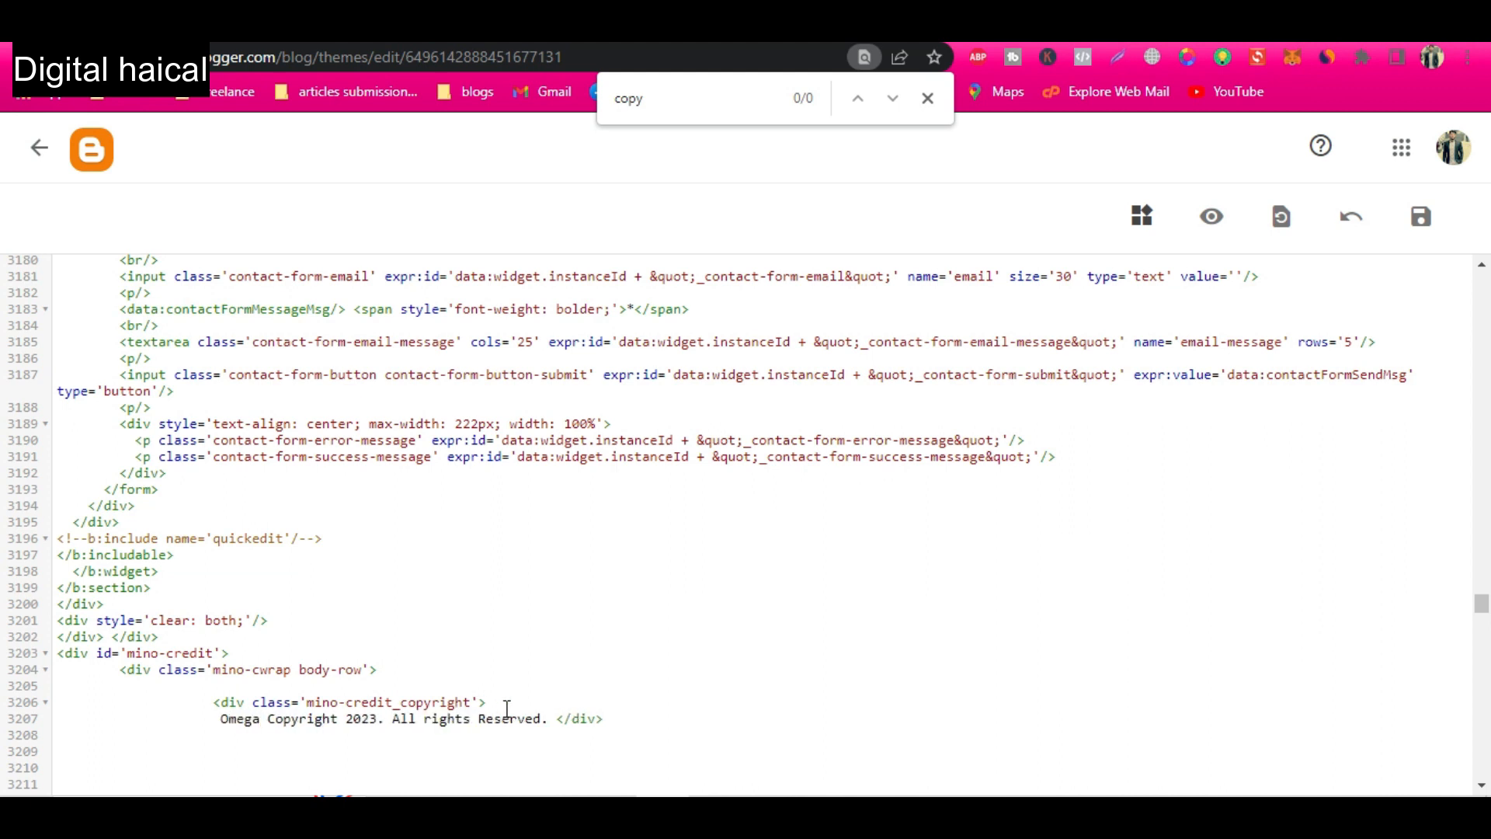
key(BackSpace)
key(BackSpace)
key(BackSpace)
key(BackSpace)
key(BackSpace)
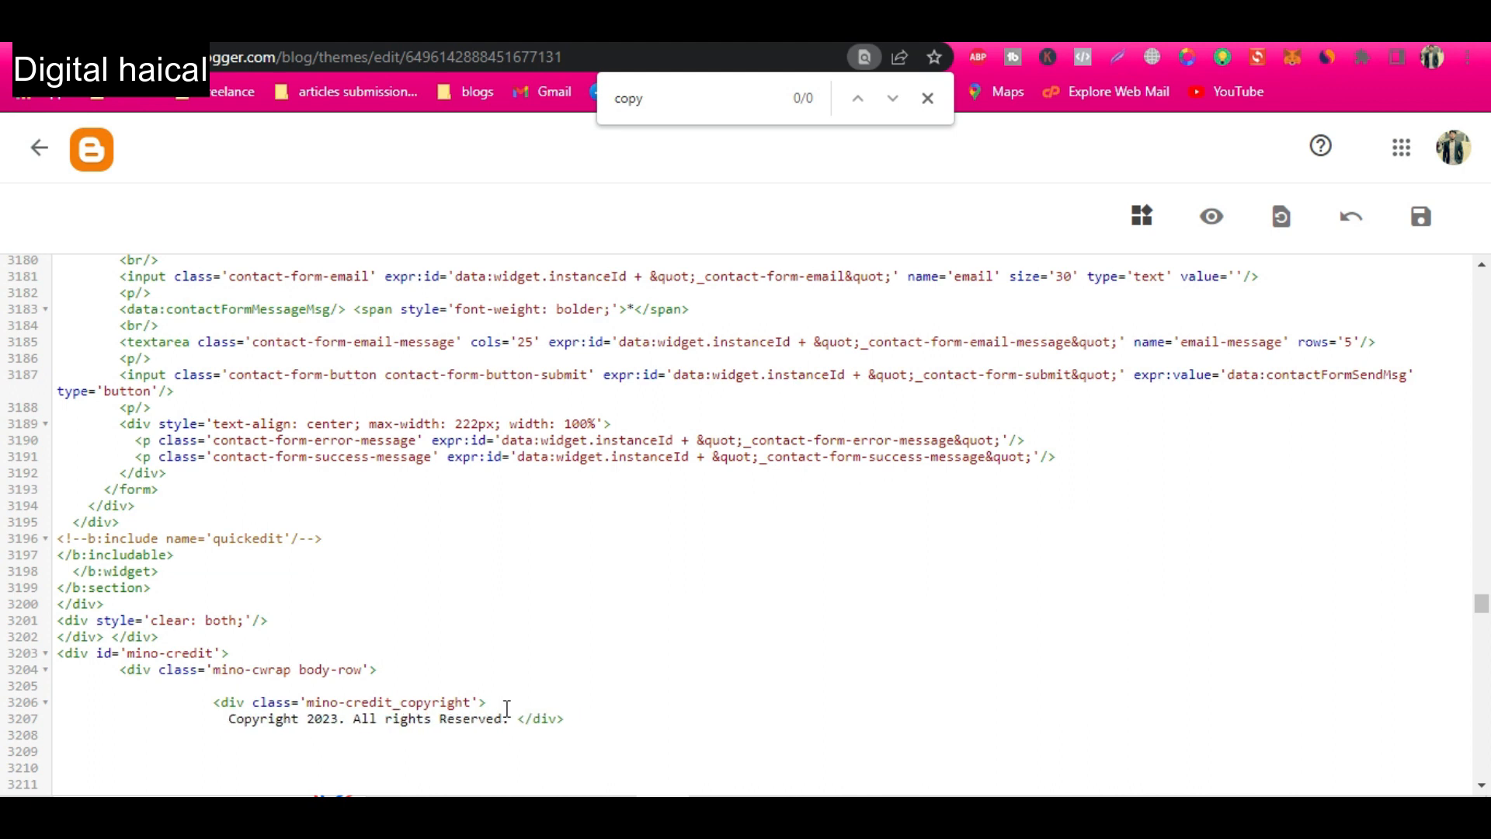
Add "By Omega Fitness Trim" after "All rights Reserved" in the footer copyright line and save the theme.
click(494, 730)
click(502, 722)
text(By Omega Fitness Trim)
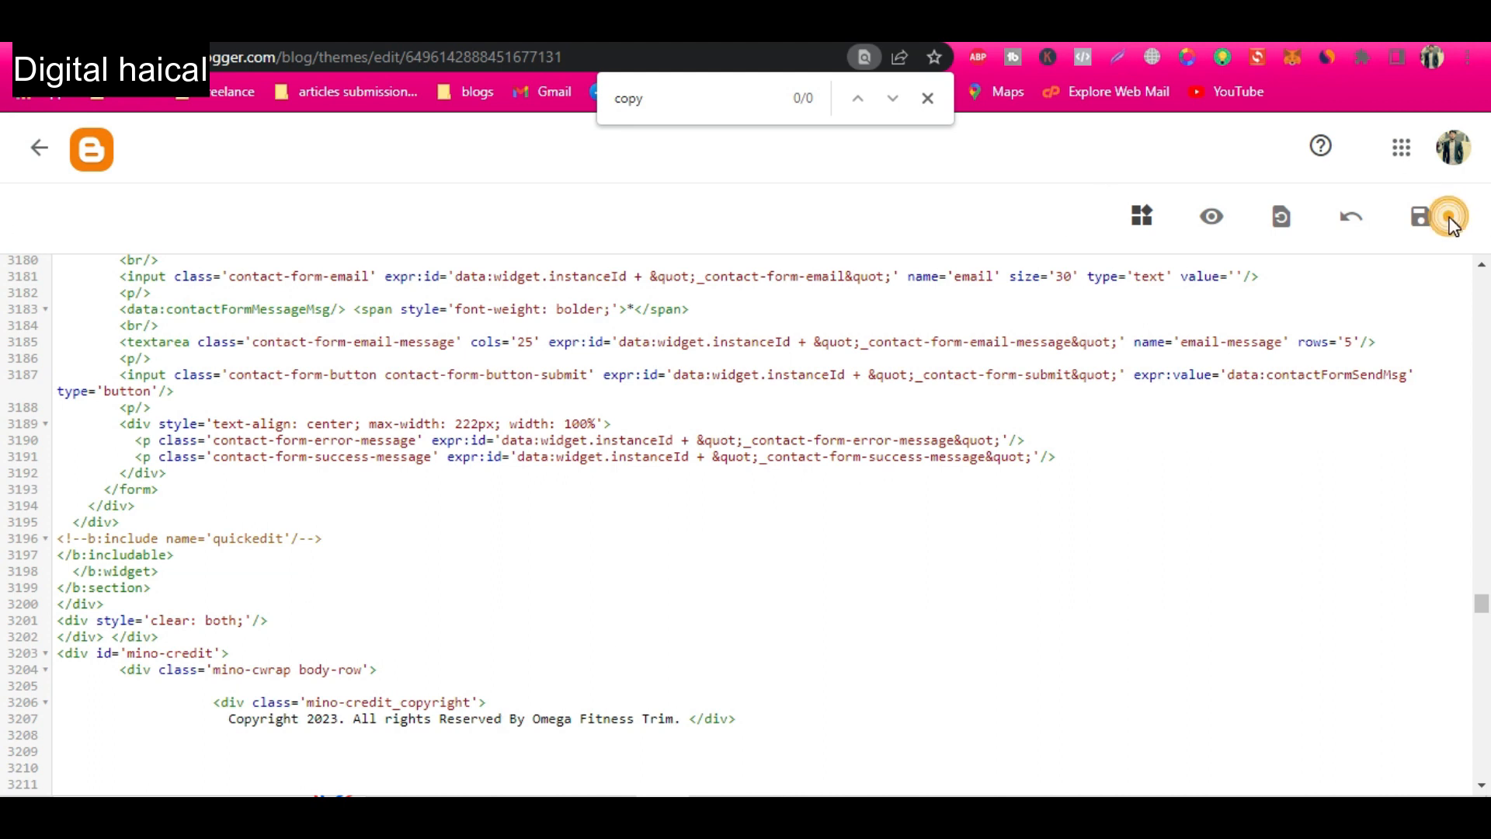
click(1422, 217)
Reload the published Omega Fitness Trim blog and check the copyright line in its footer.
click(299, 31)
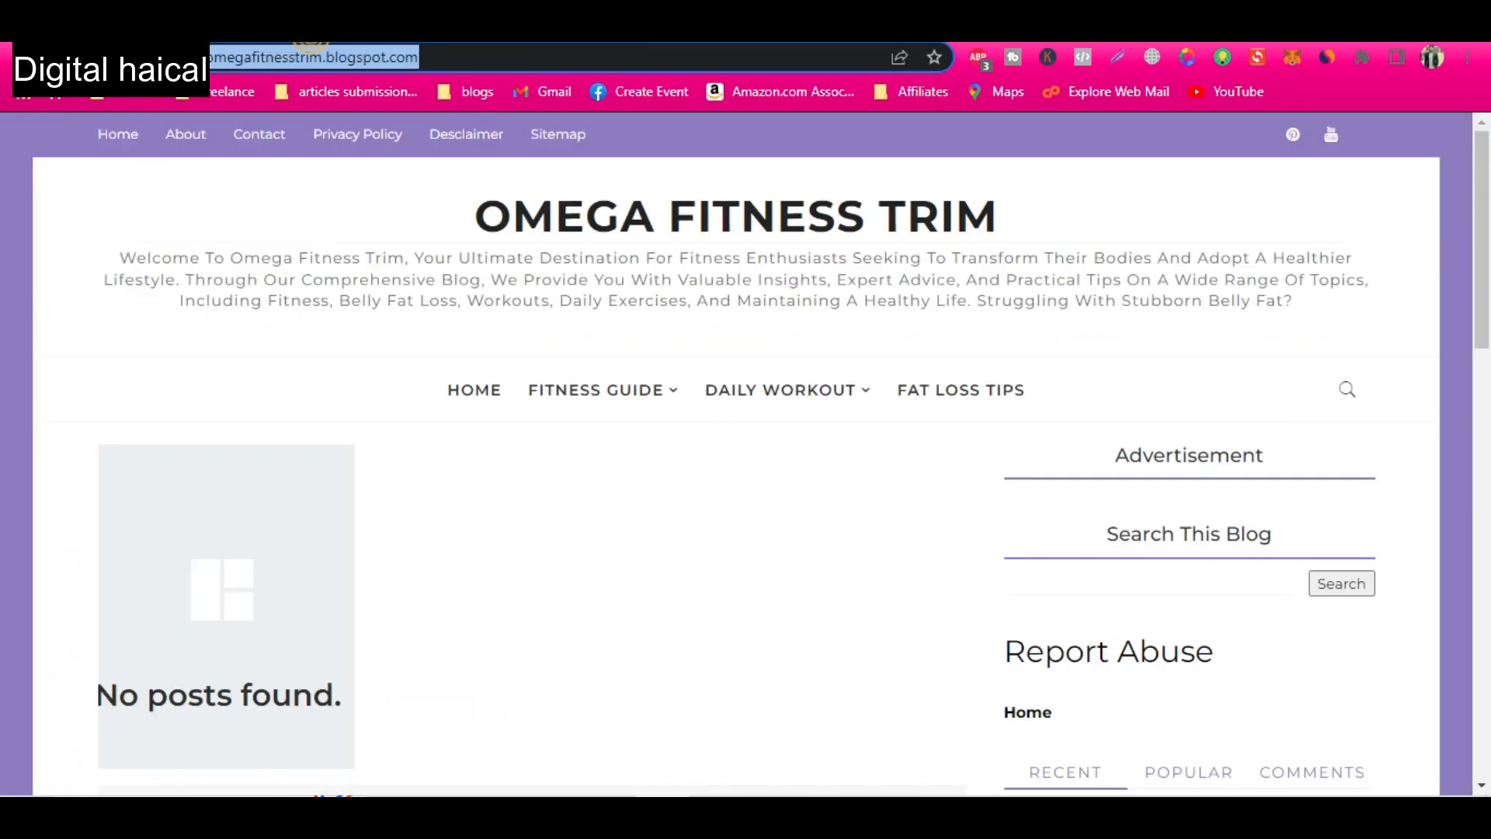
key(Return)
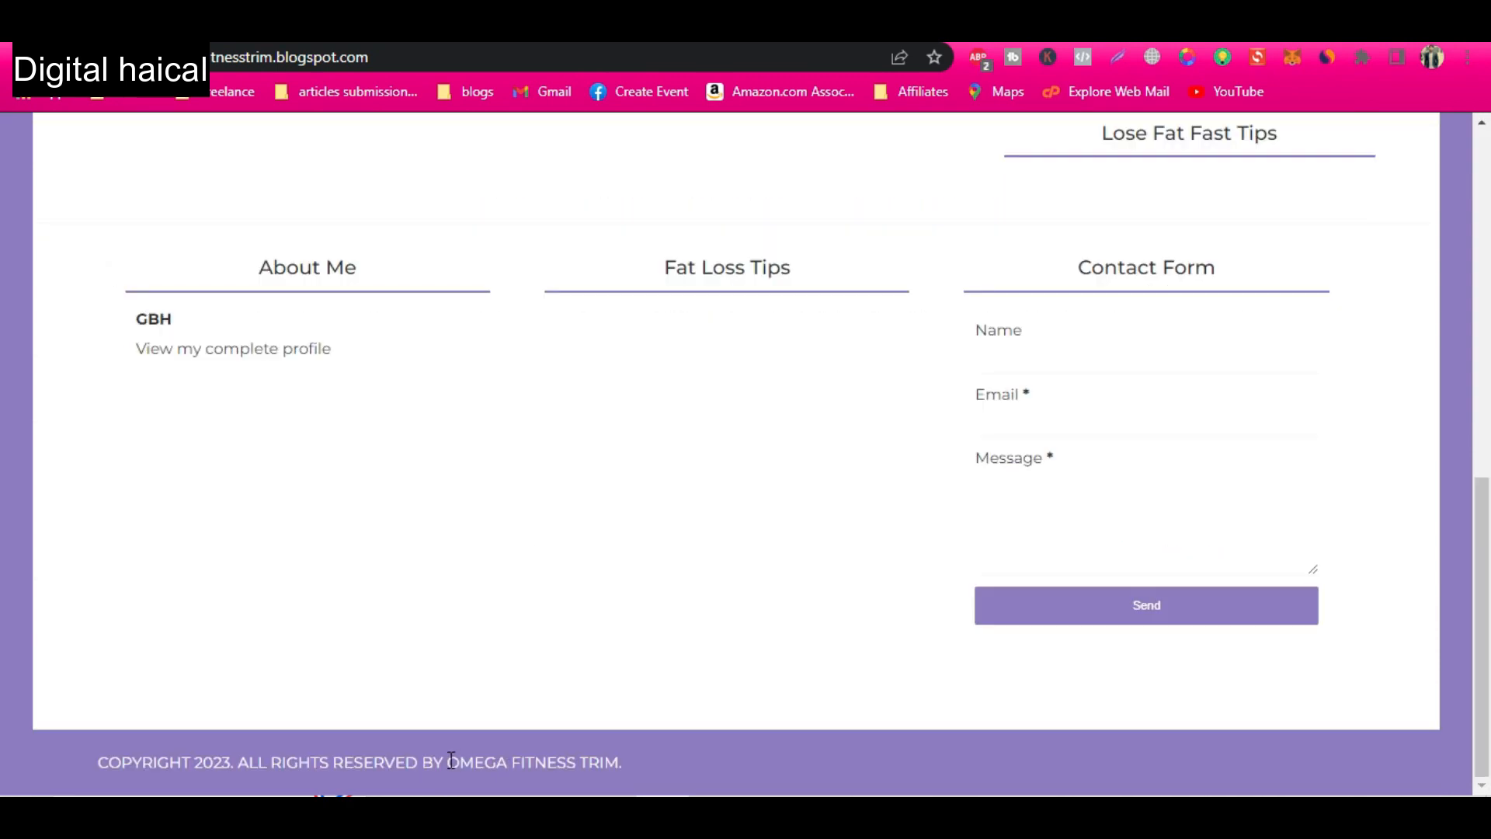
click(256, 32)
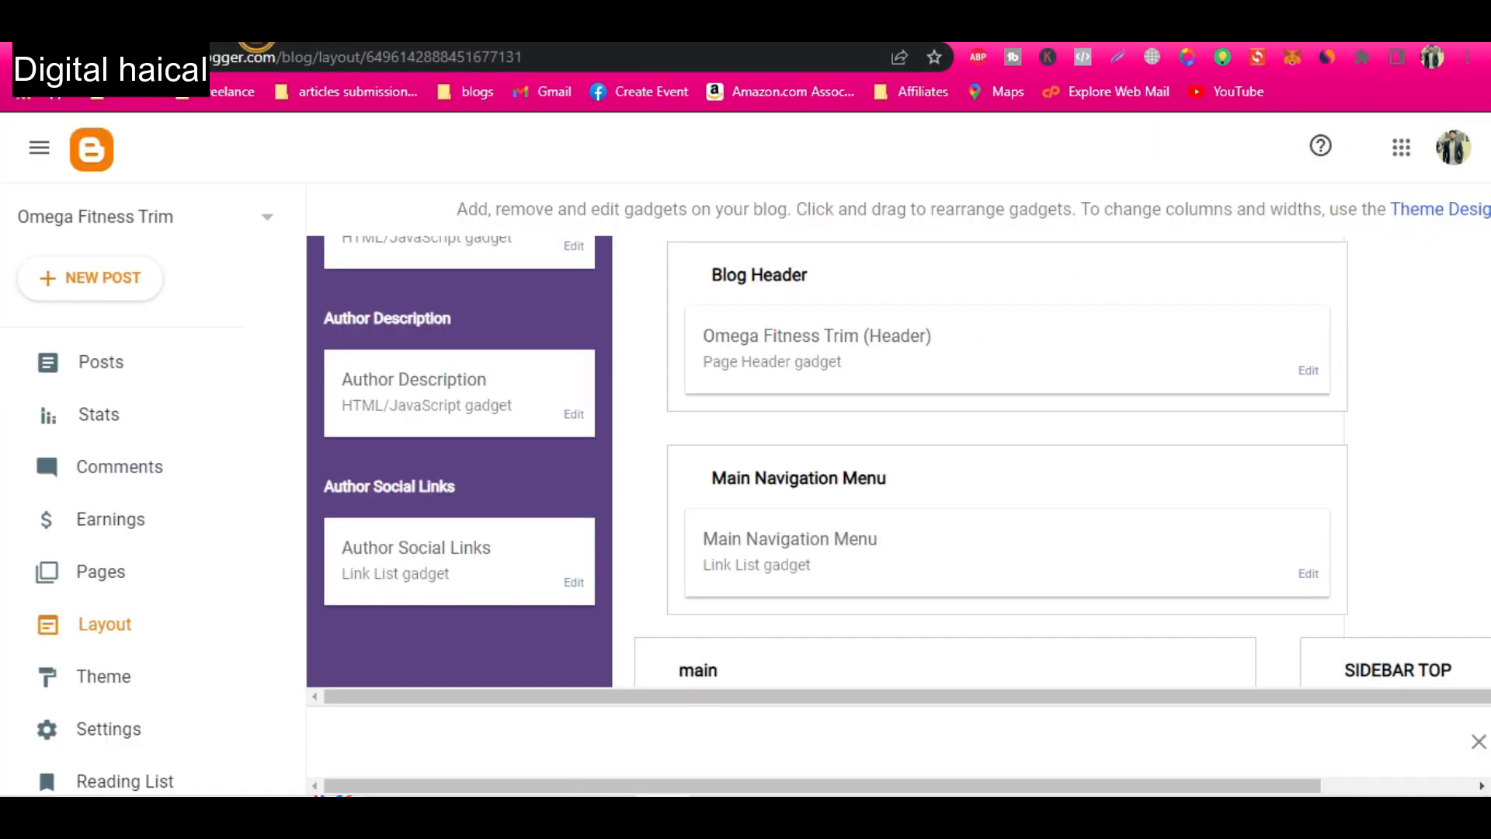
Wrap "By Omega Fitness Trim." in the theme code's copyright line in an anchor tag with href="#".
click(406, 31)
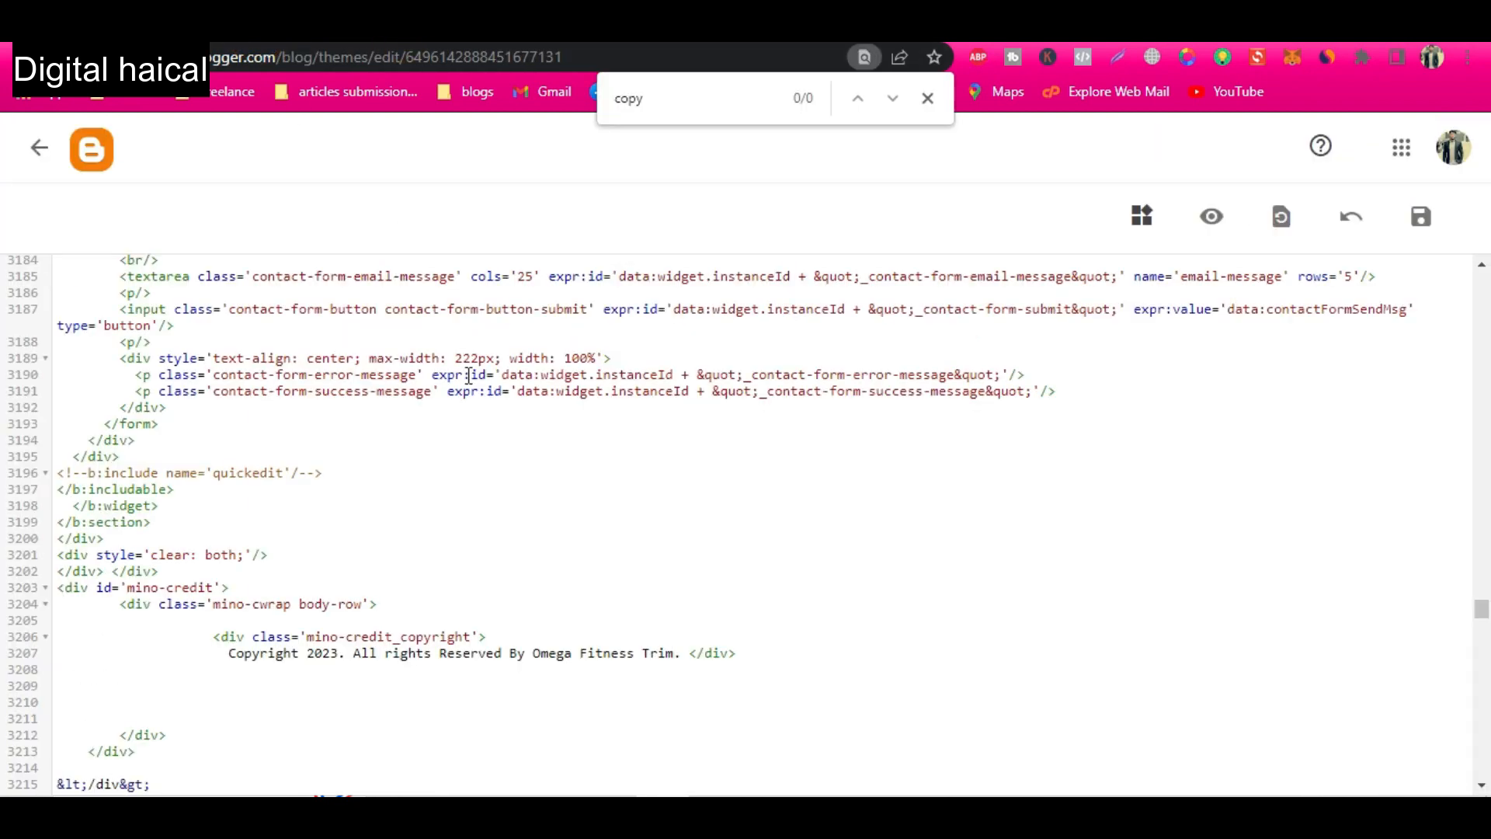
key(ctrl+z)
text(<>)
key(Left)
text(a )
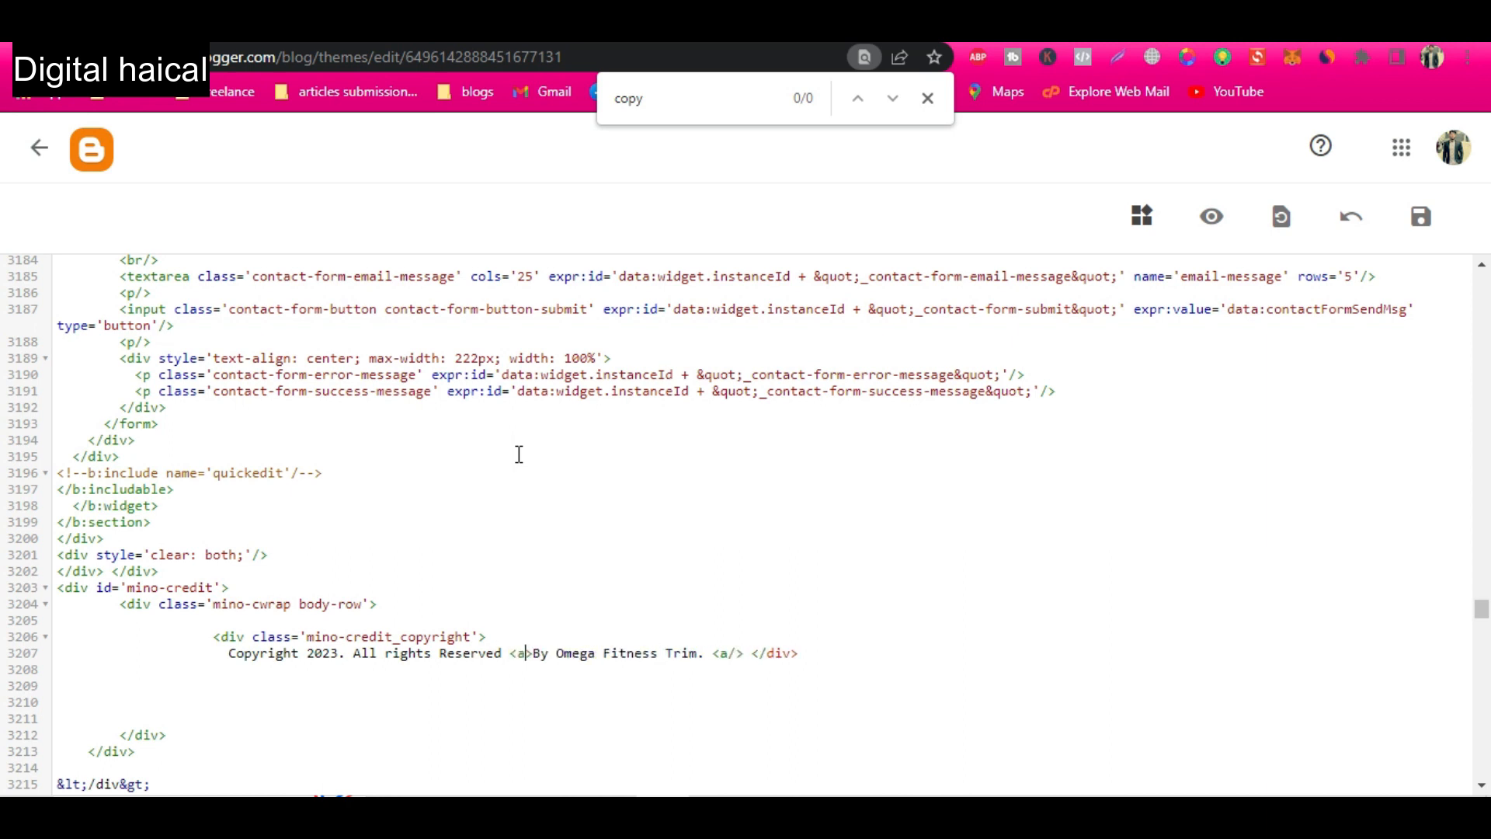
text(href="")
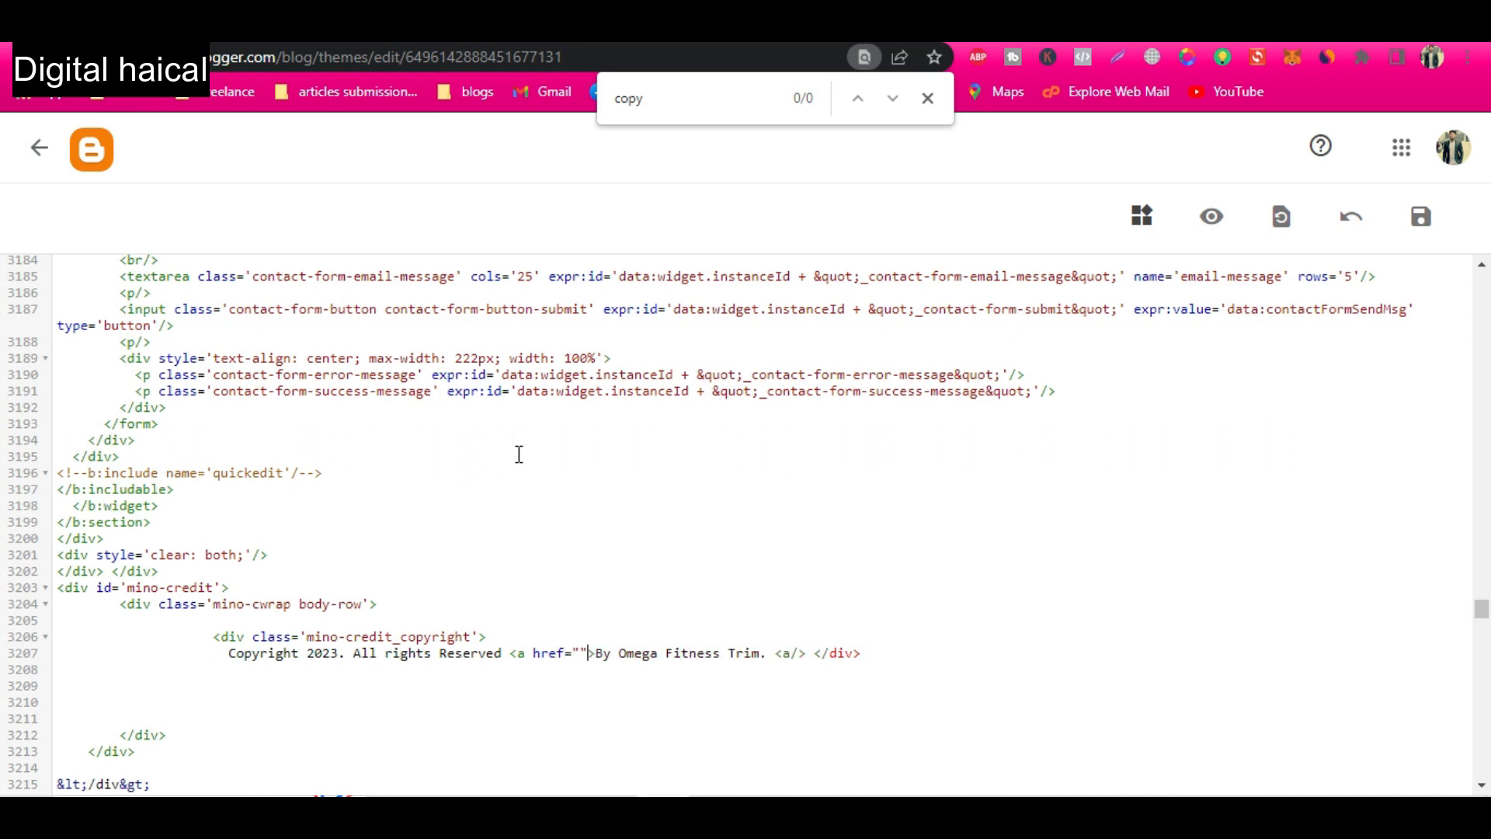
text(#)
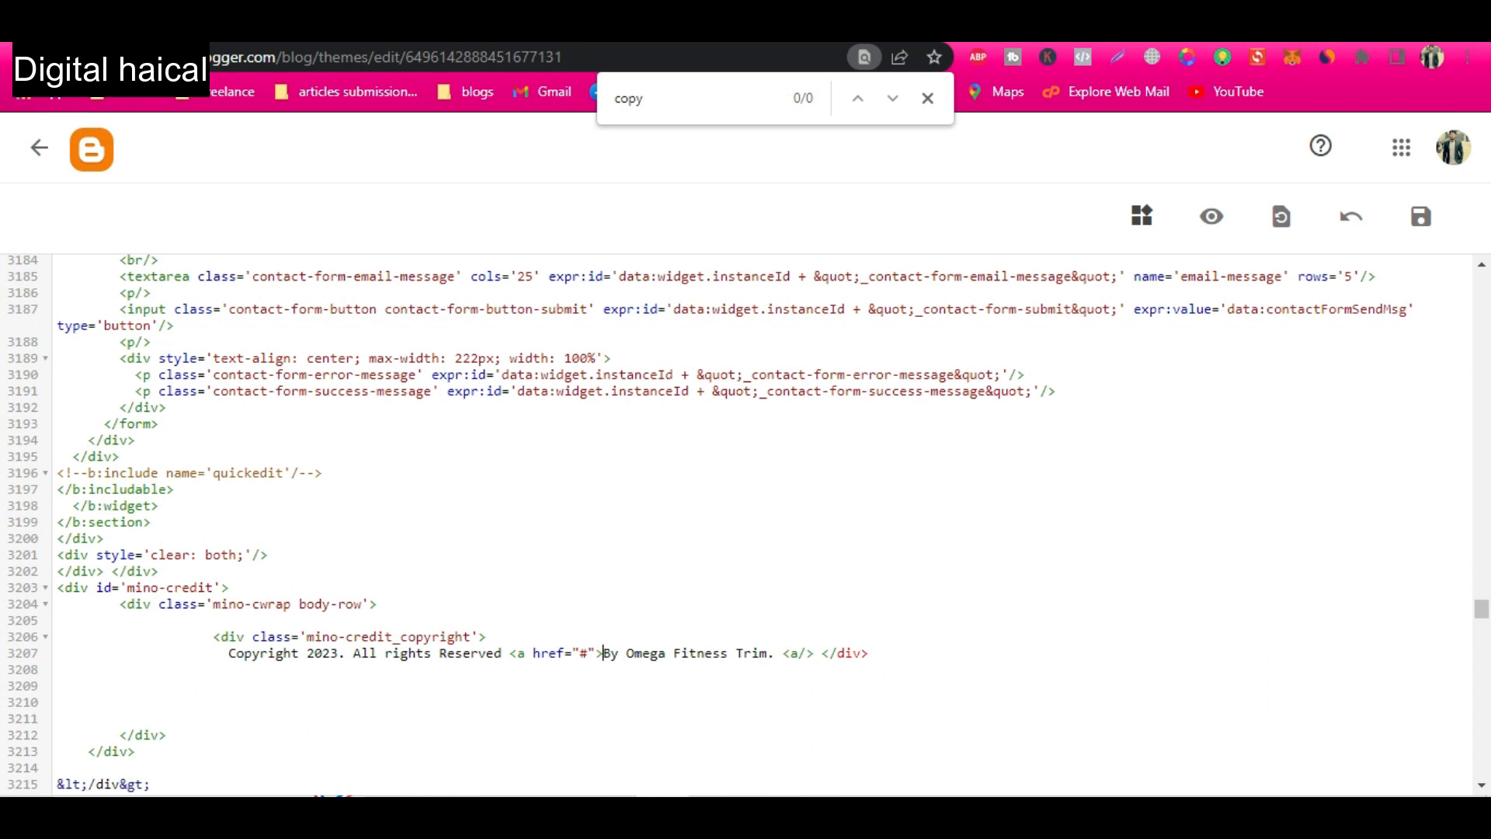
click(320, 32)
click(333, 57)
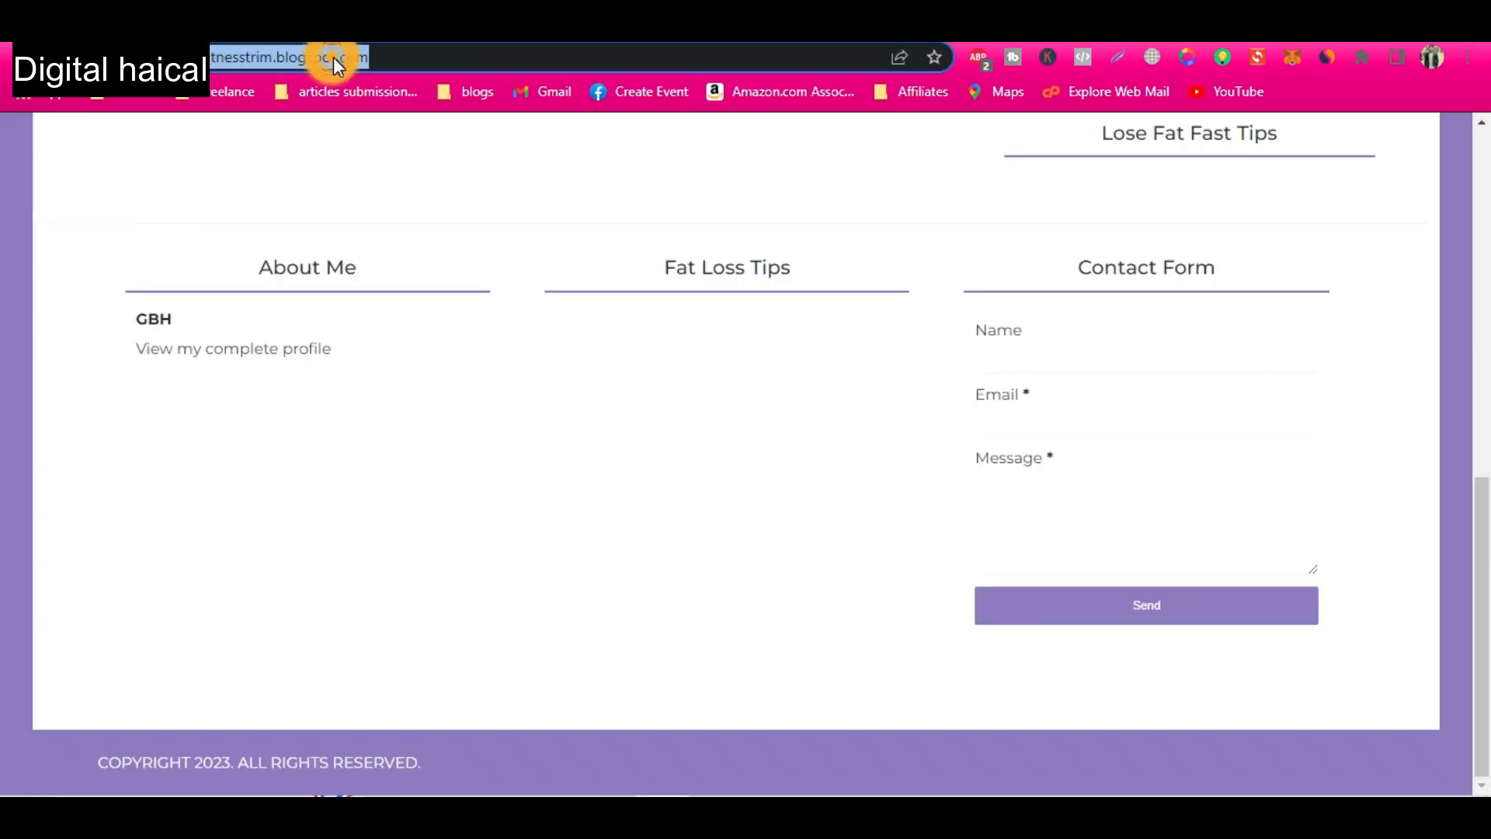
click(401, 34)
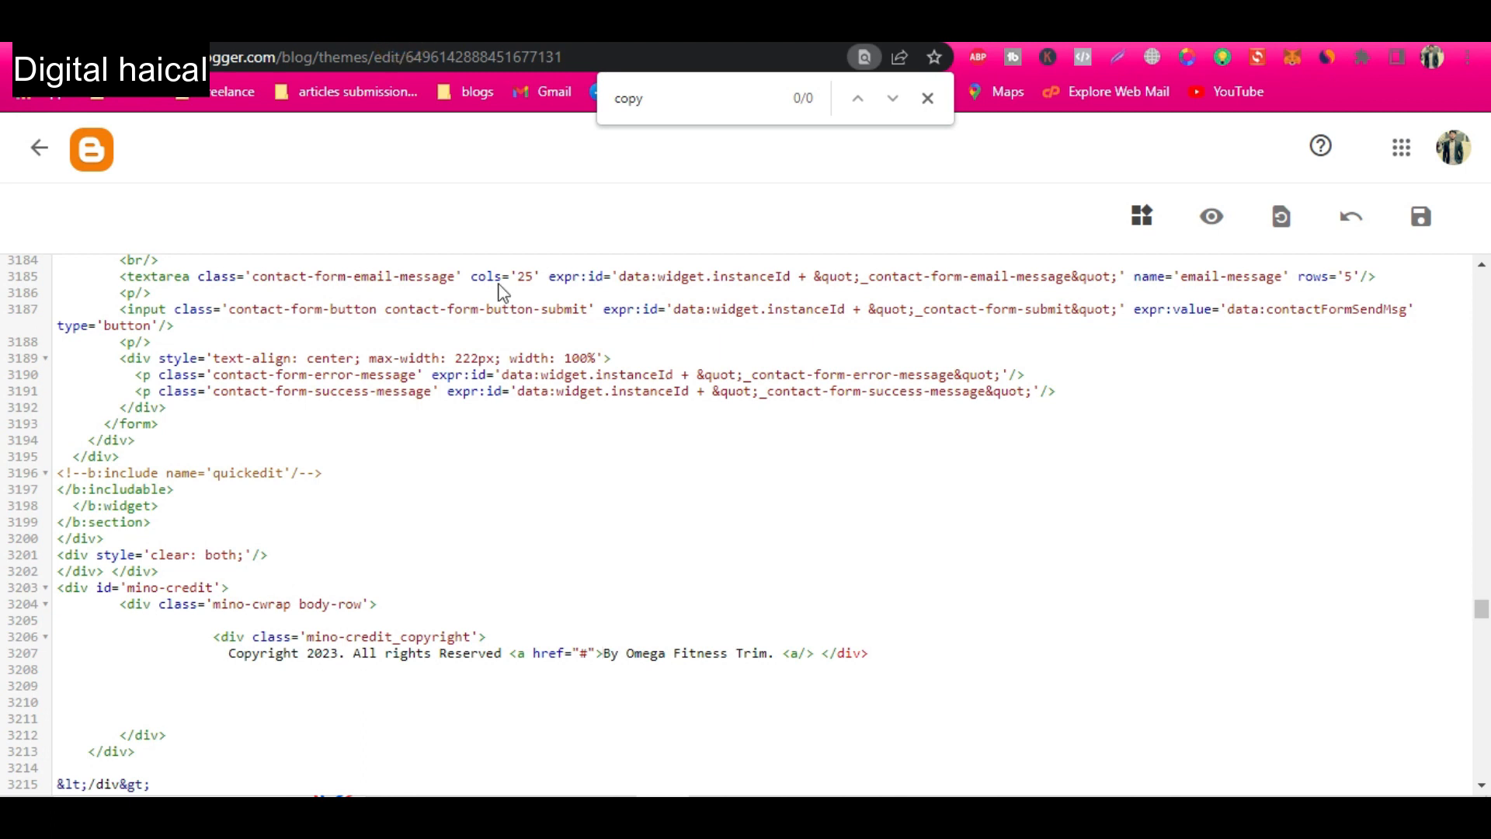
key(BackSpace)
text(https://omegafitnesstrim.blogspot.com/)
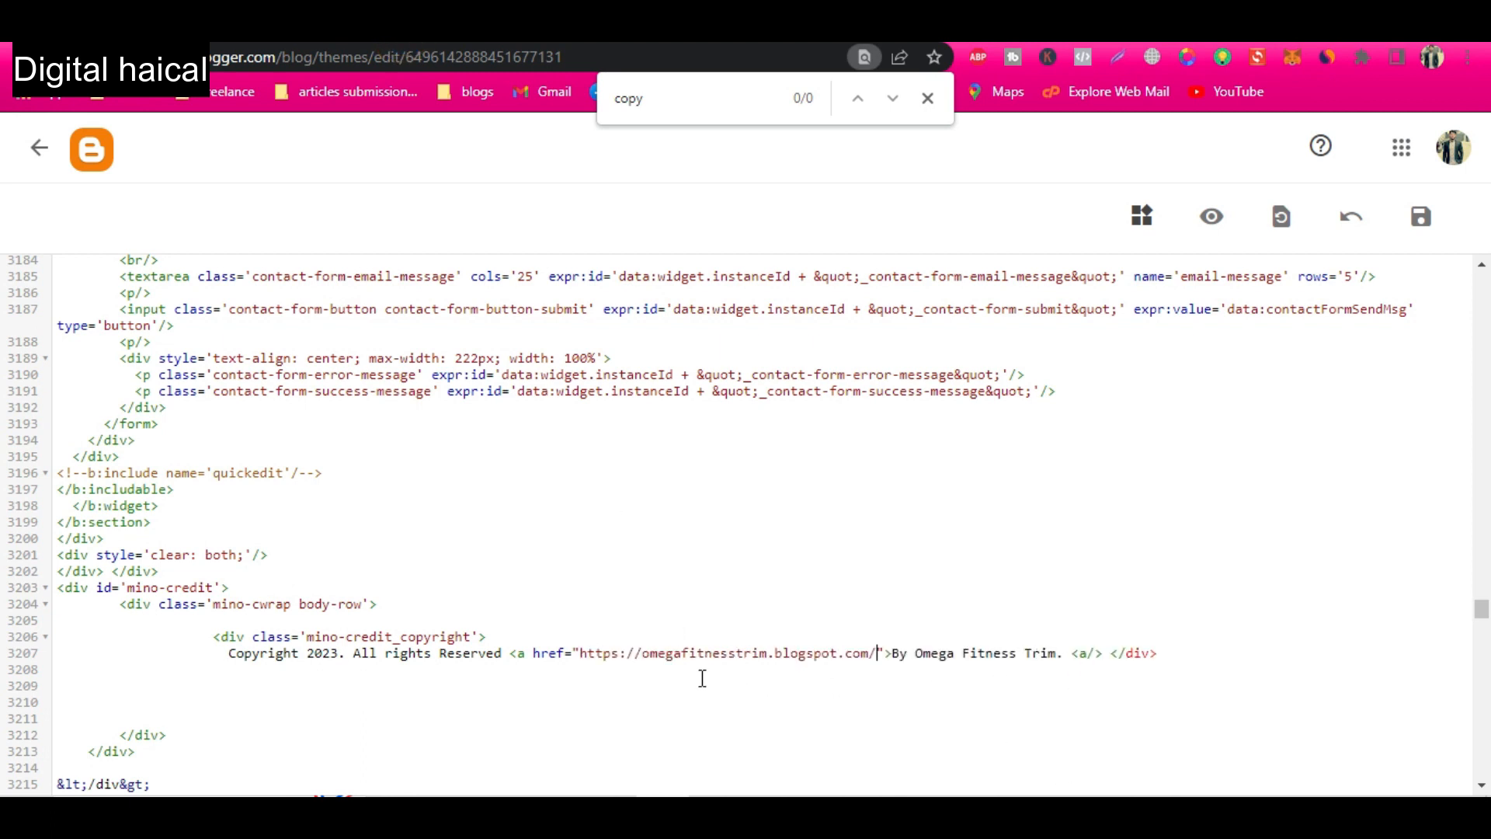
Add target="_blank" to the footer link, close the href value with its quotation mark, and save the theme.
text(target)
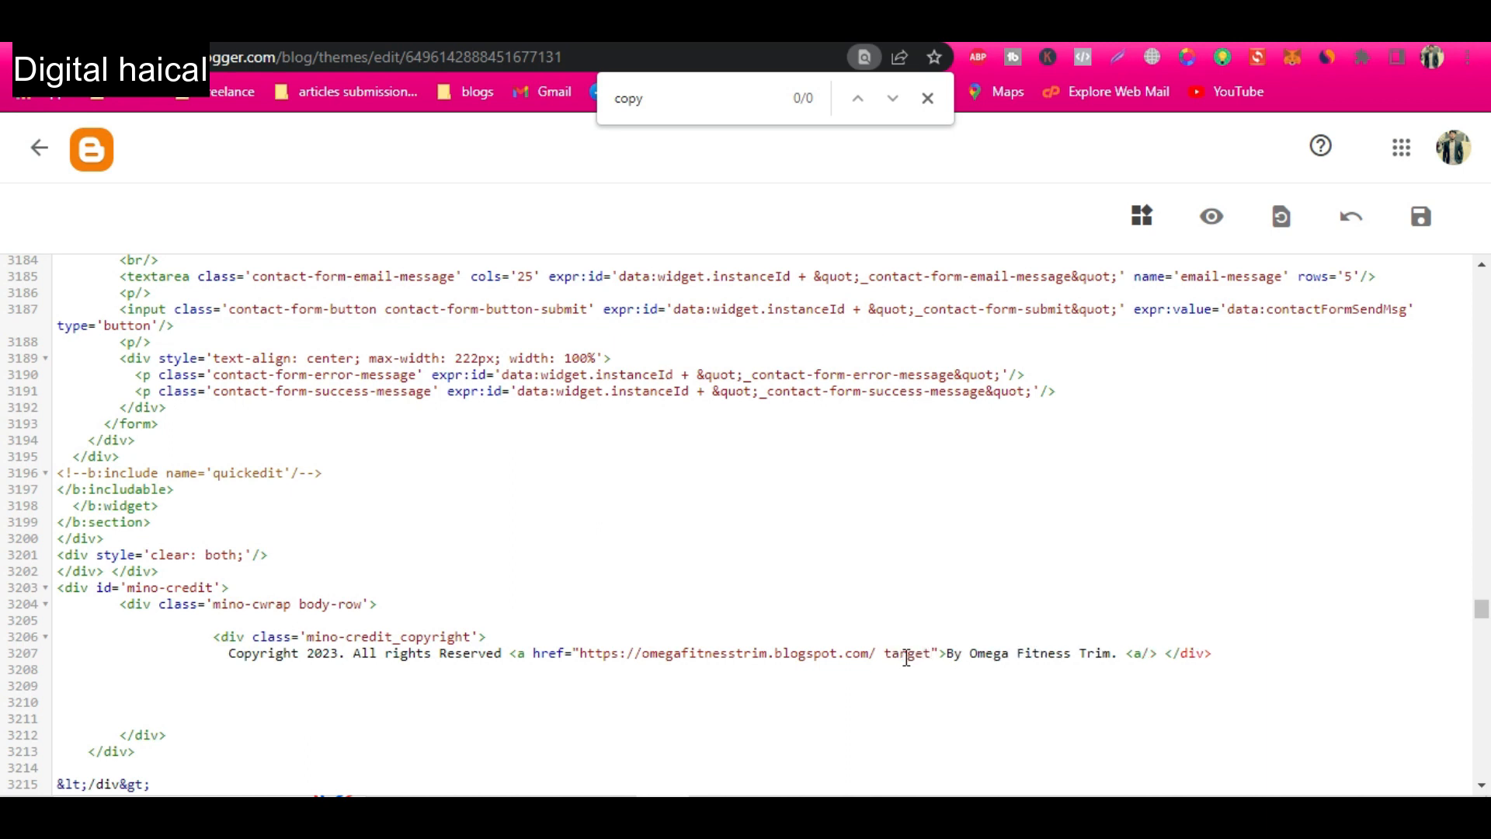
text(="")
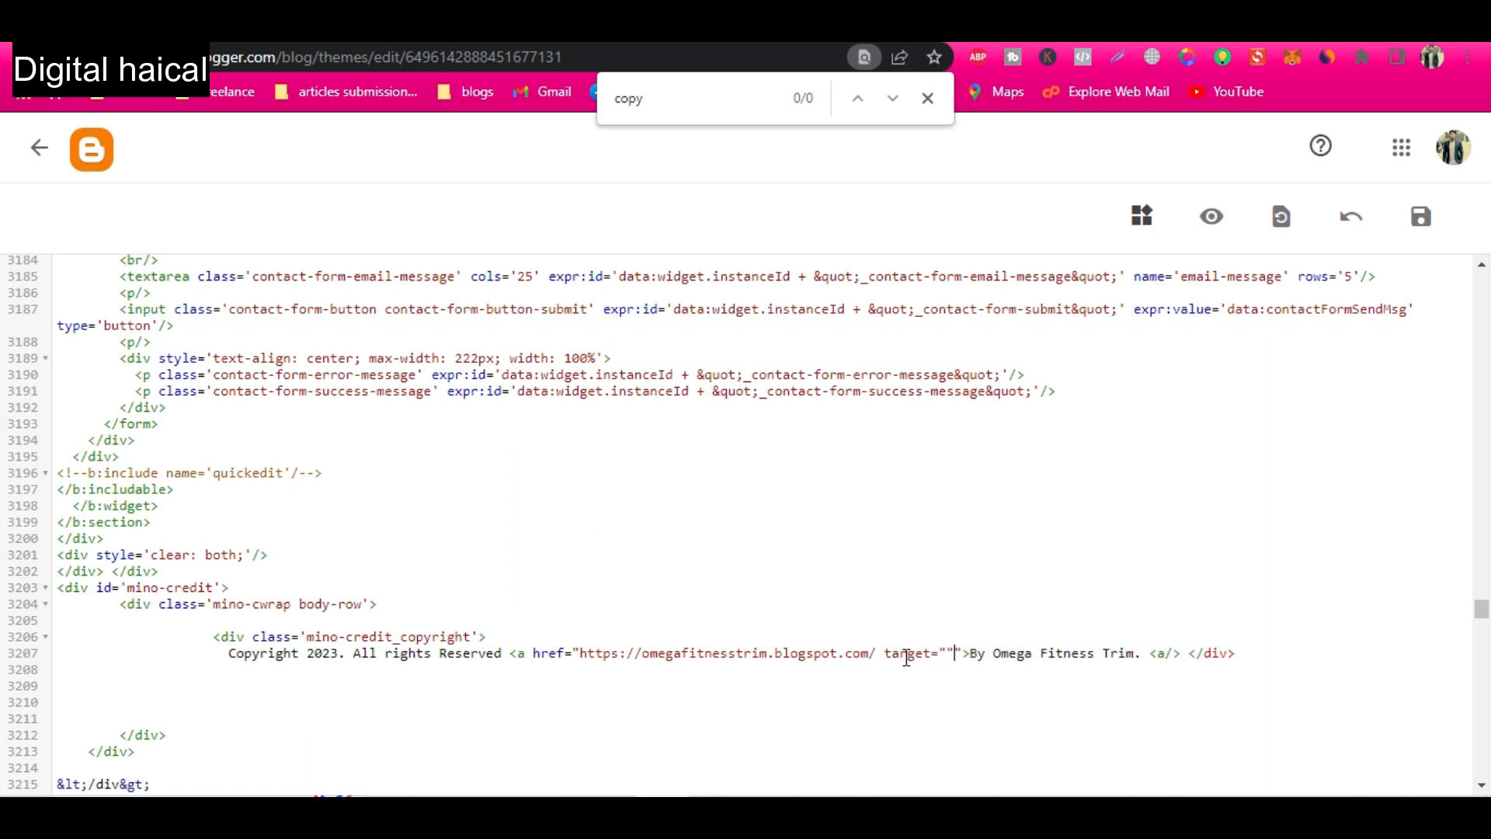
text(_blank)
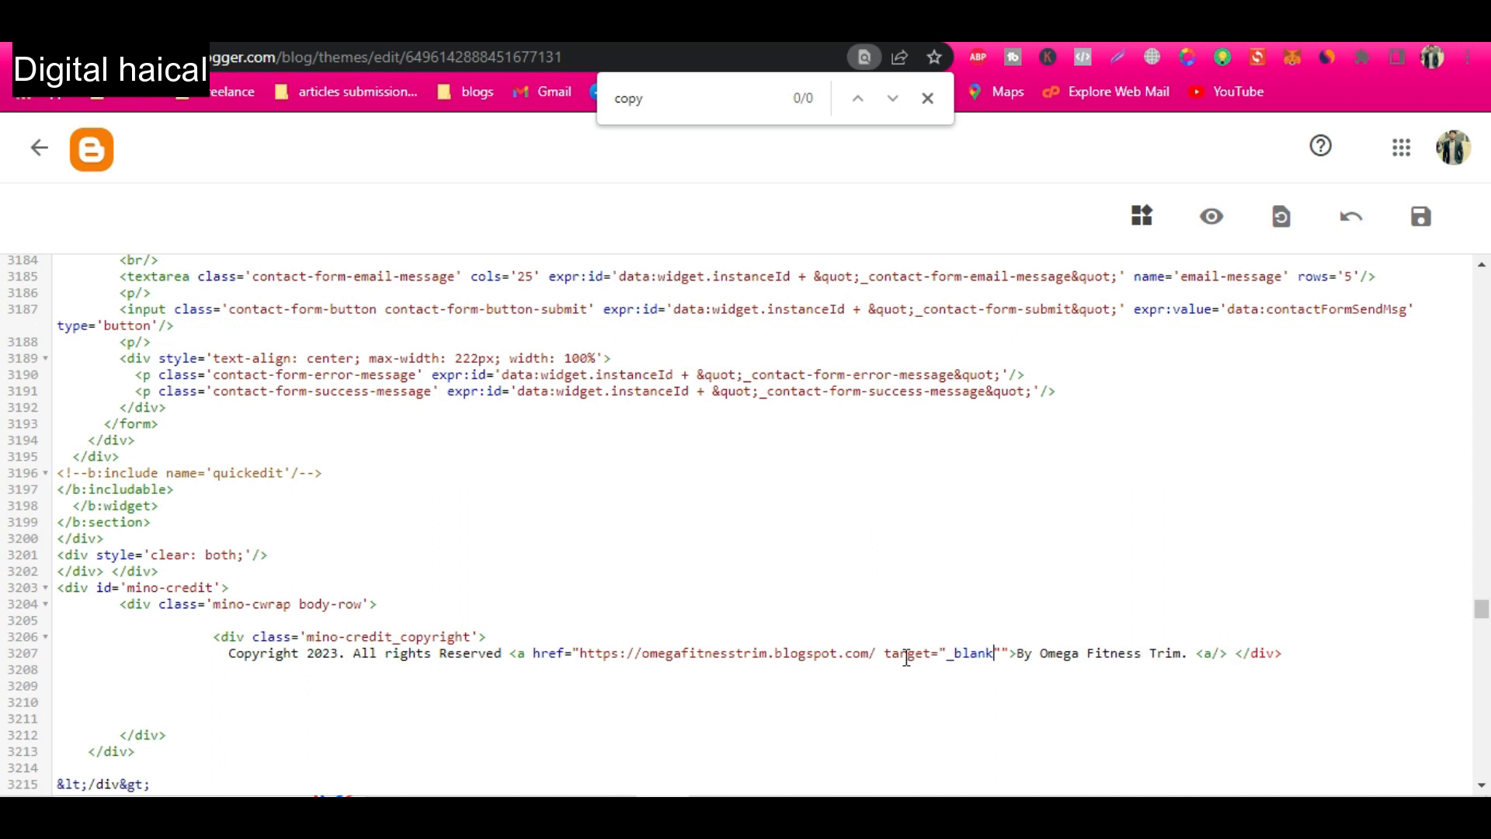
key(Delete)
click(876, 653)
text(")
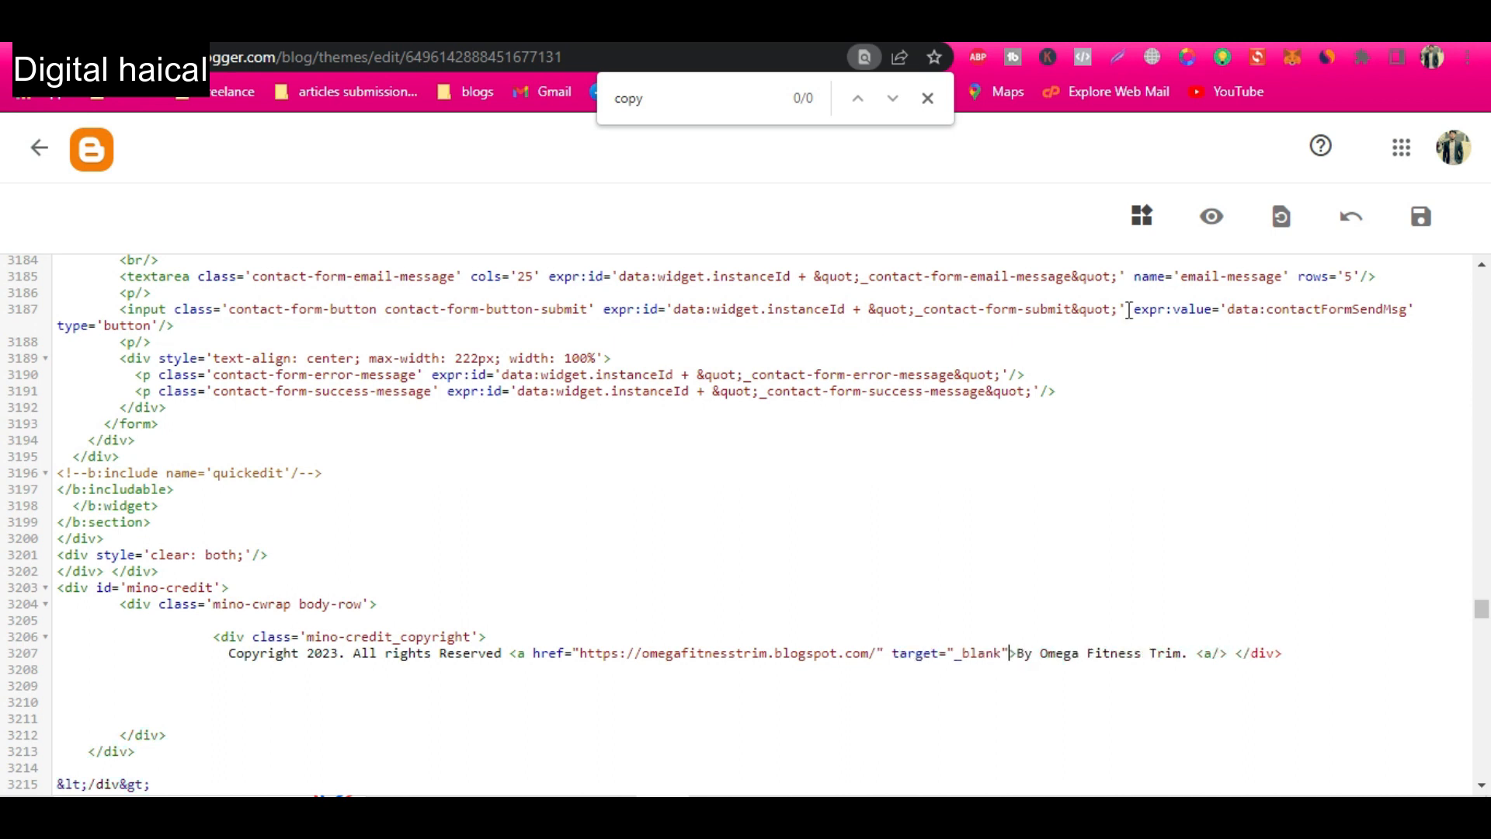
click(1422, 219)
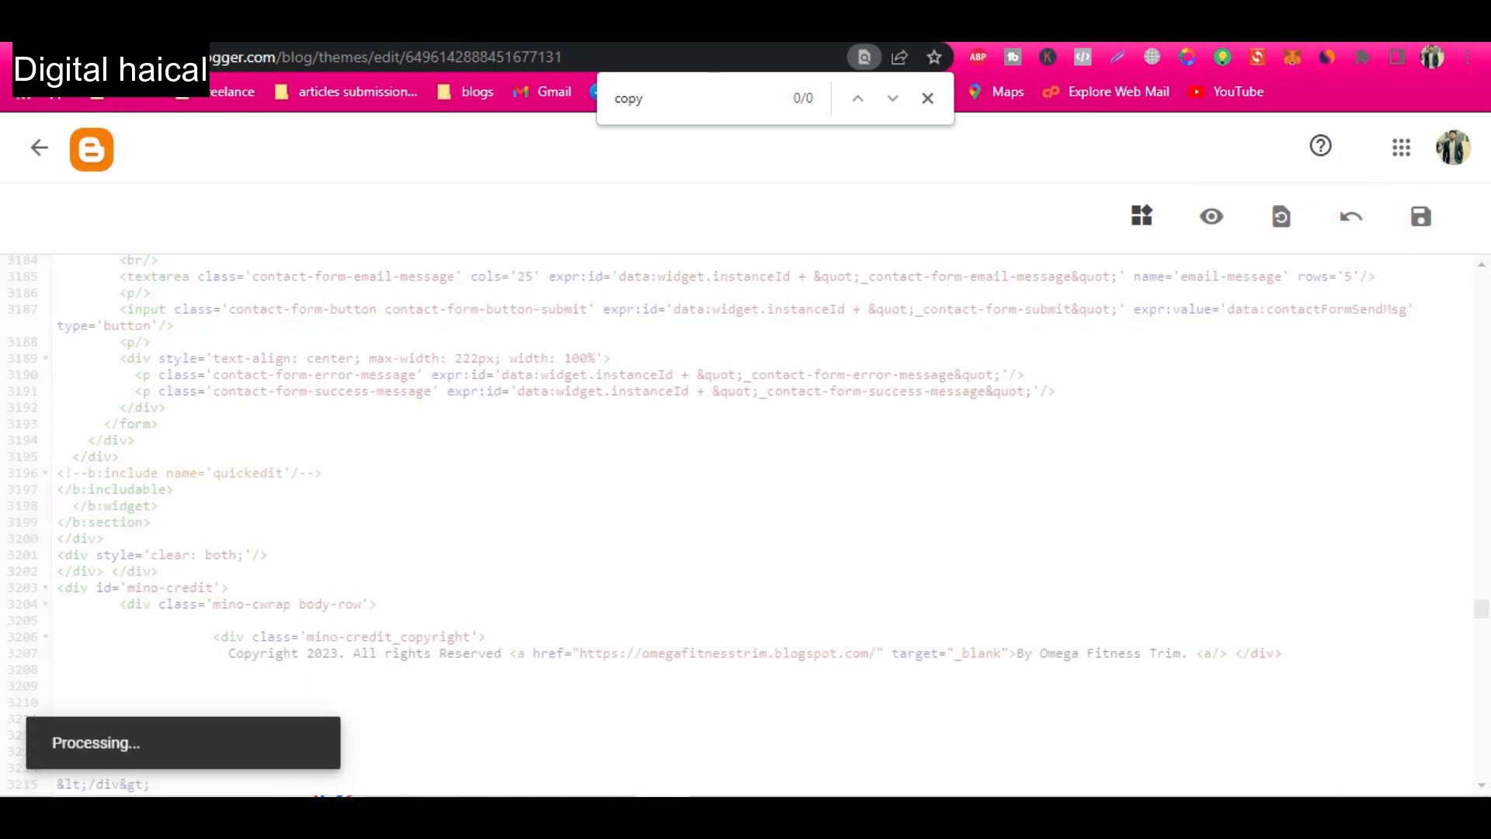
Refresh the published blog and review its footer copyright line and page header.
click(488, 36)
key(F5)
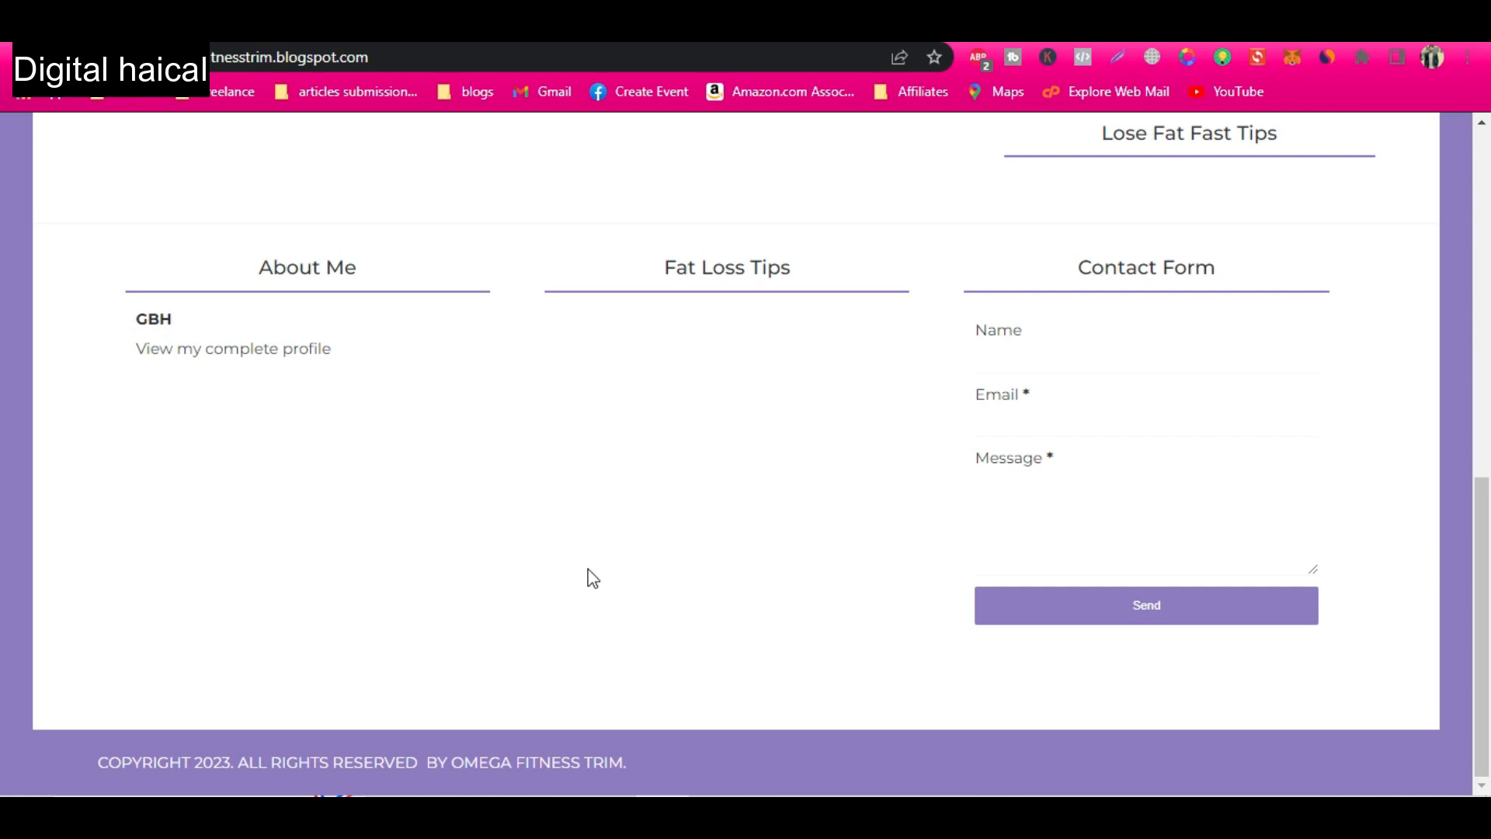
scroll(589, 490, up, 10)
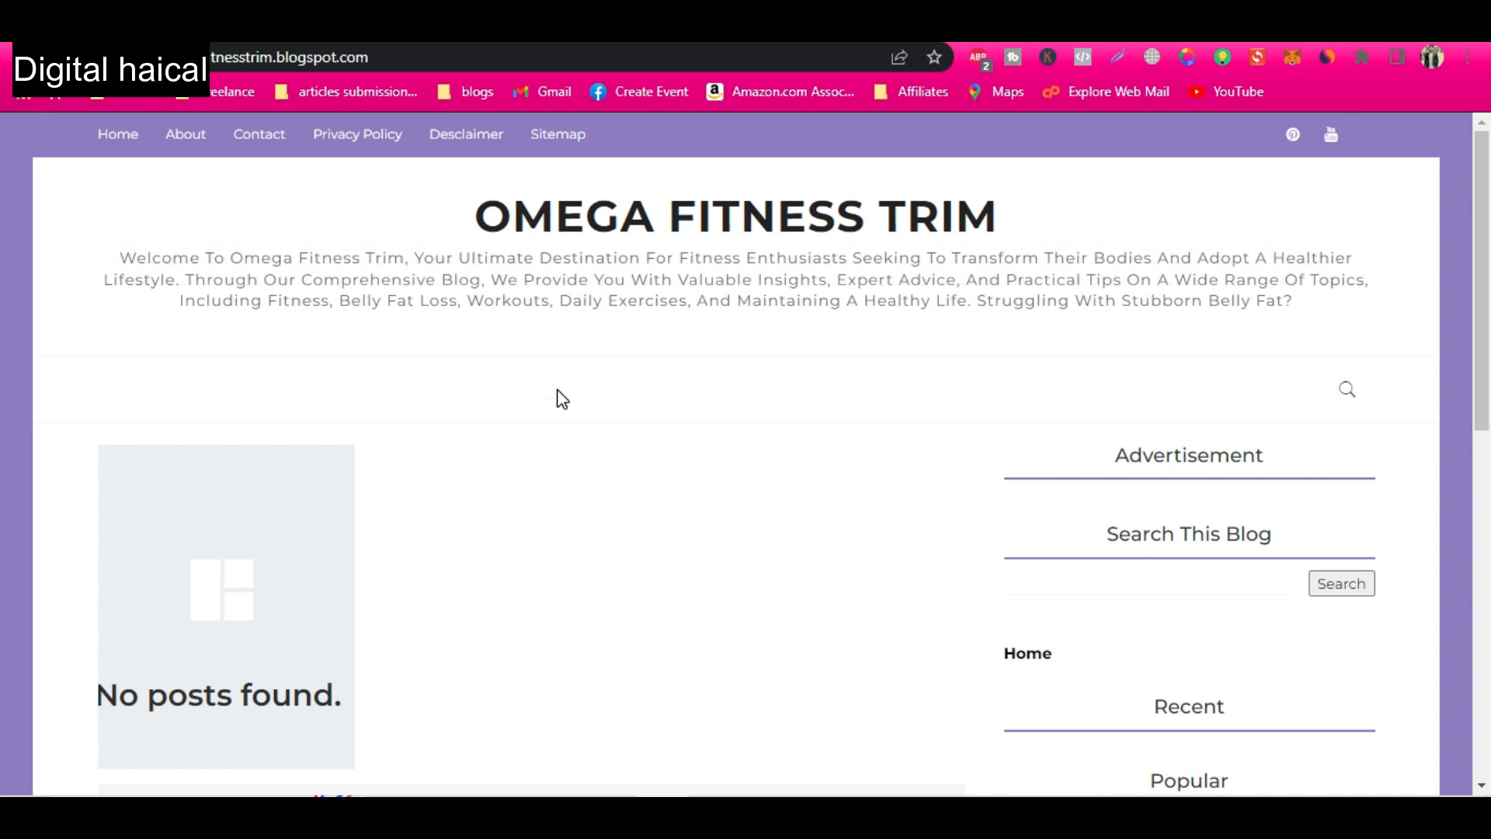
Switch to the other browser window and open the keyword.io longtail keyword tool with Google as the source.
key(alt+Tab)
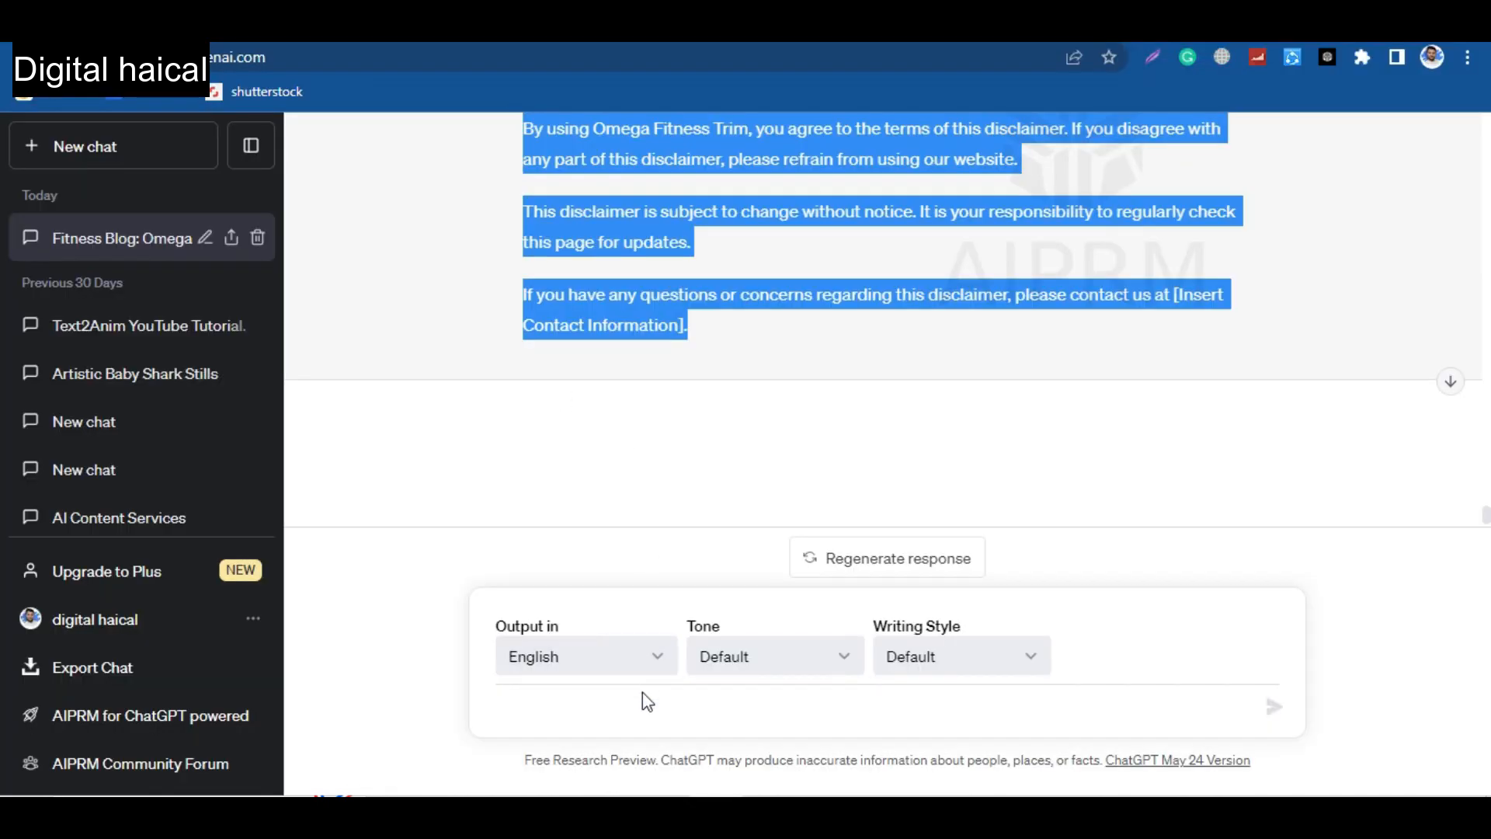
click(645, 713)
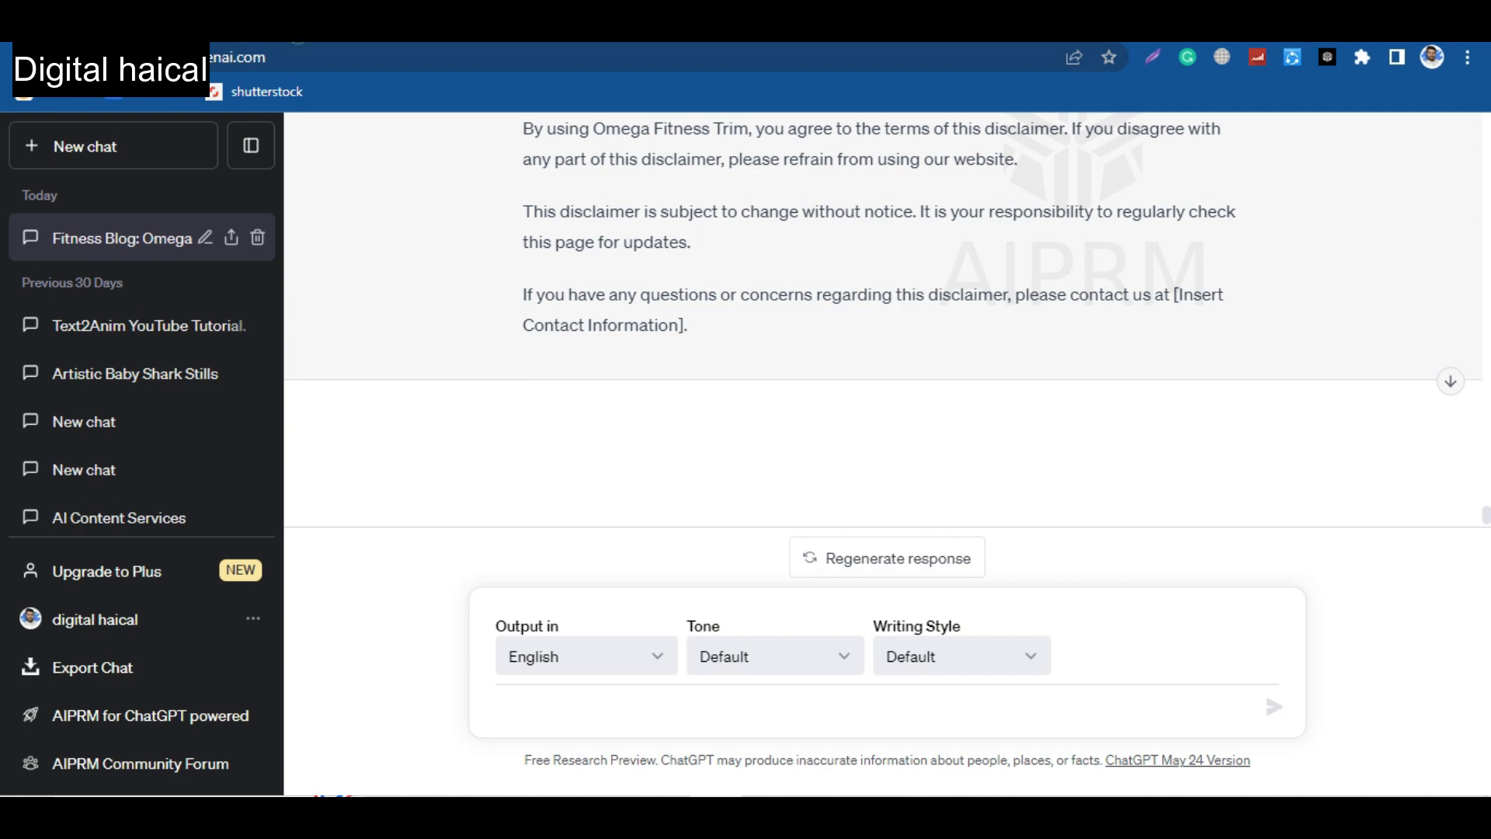
key(ctrl+t)
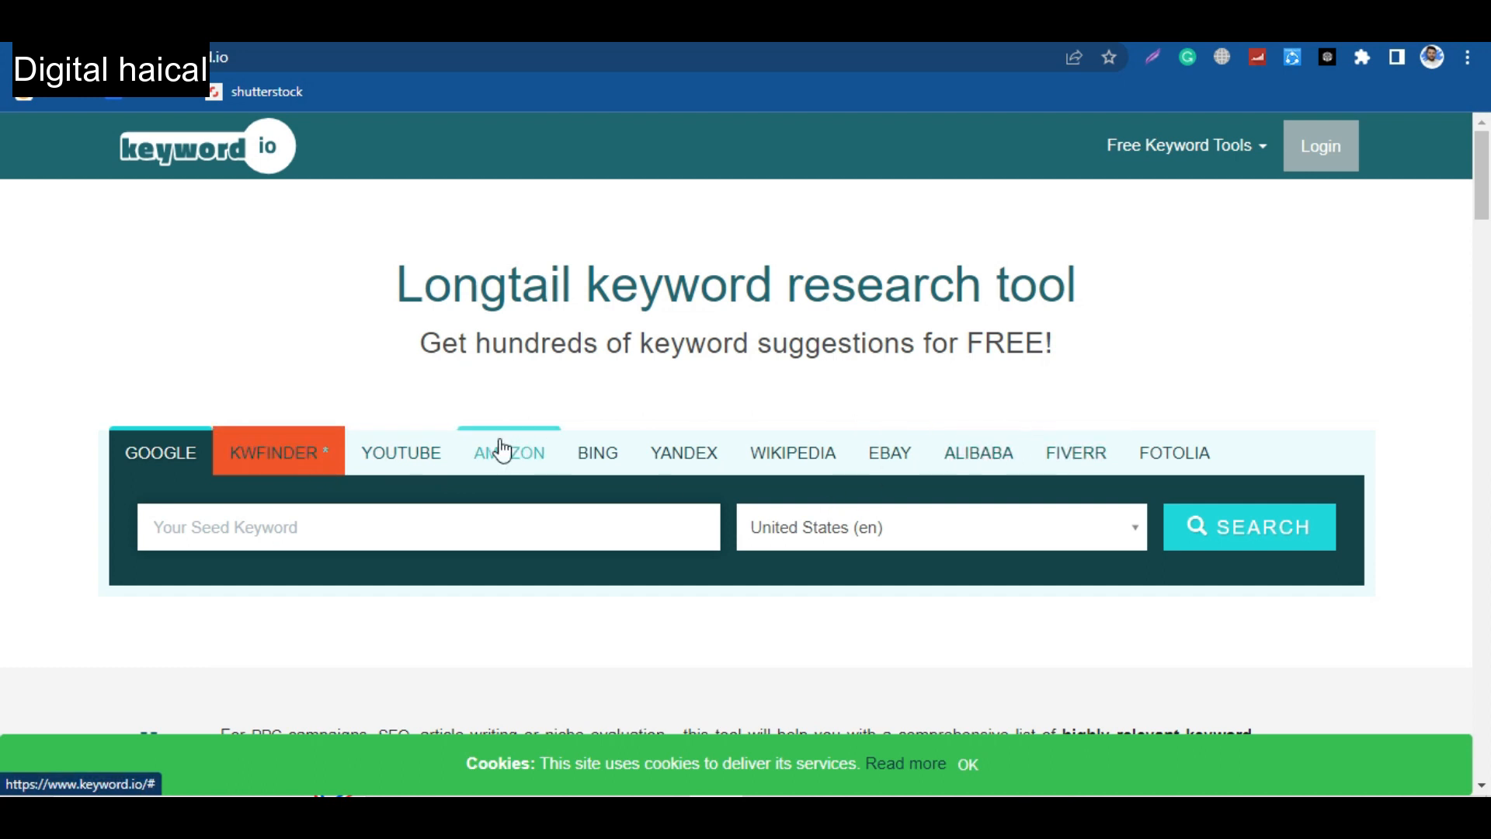
click(186, 453)
Search for "belly fat loss for women" keyword suggestions for United States (en) and continue without signing up.
click(264, 529)
text(f)
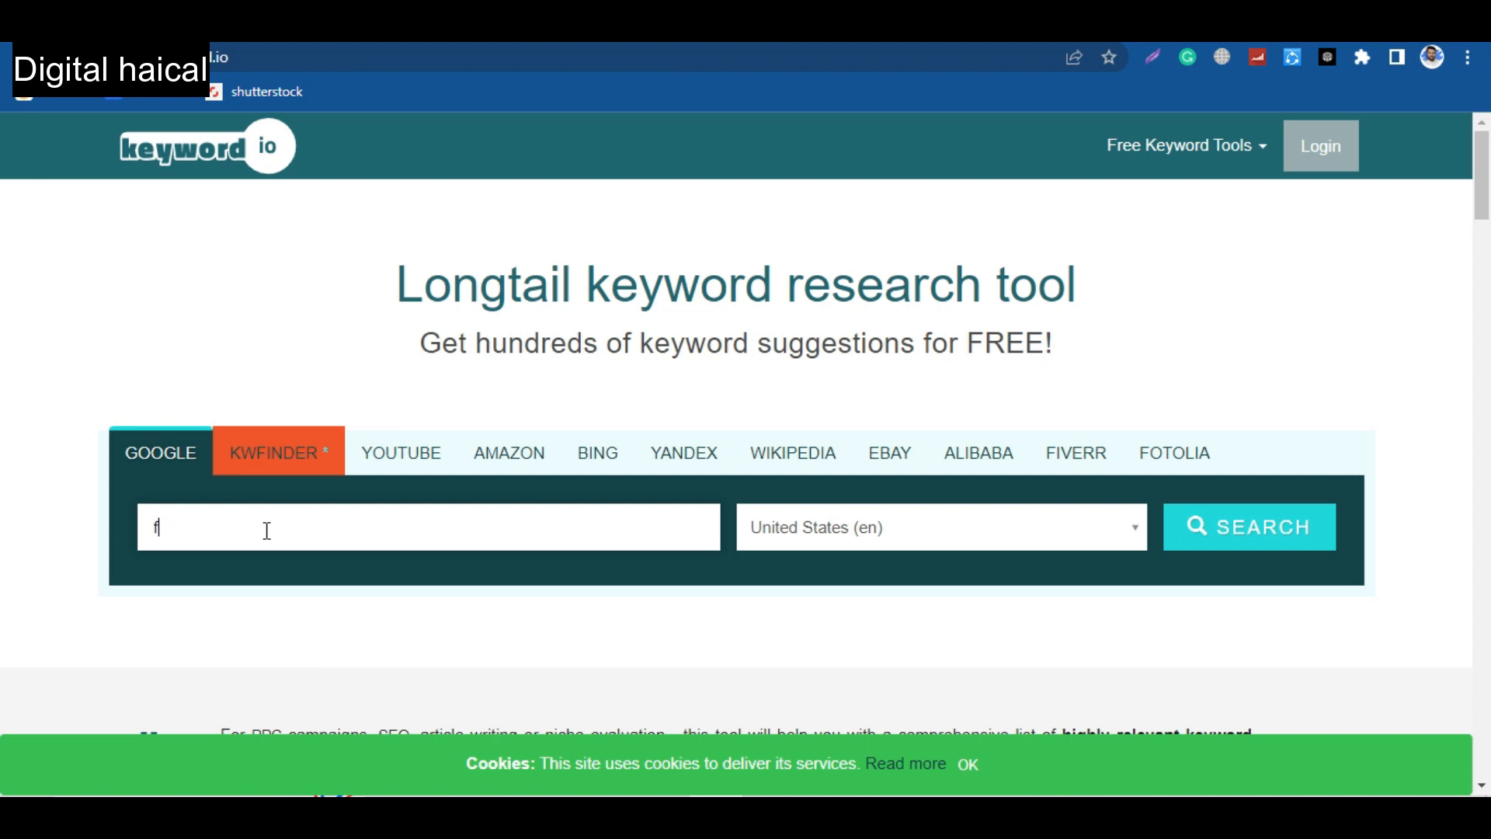
text(itnes)
key(BackSpace)
key(BackSpace)
key(BackSpace)
key(BackSpace)
key(BackSpace)
key(BackSpace)
text(belly fat loss fo)
click(1263, 527)
scroll(726, 643, down, 3)
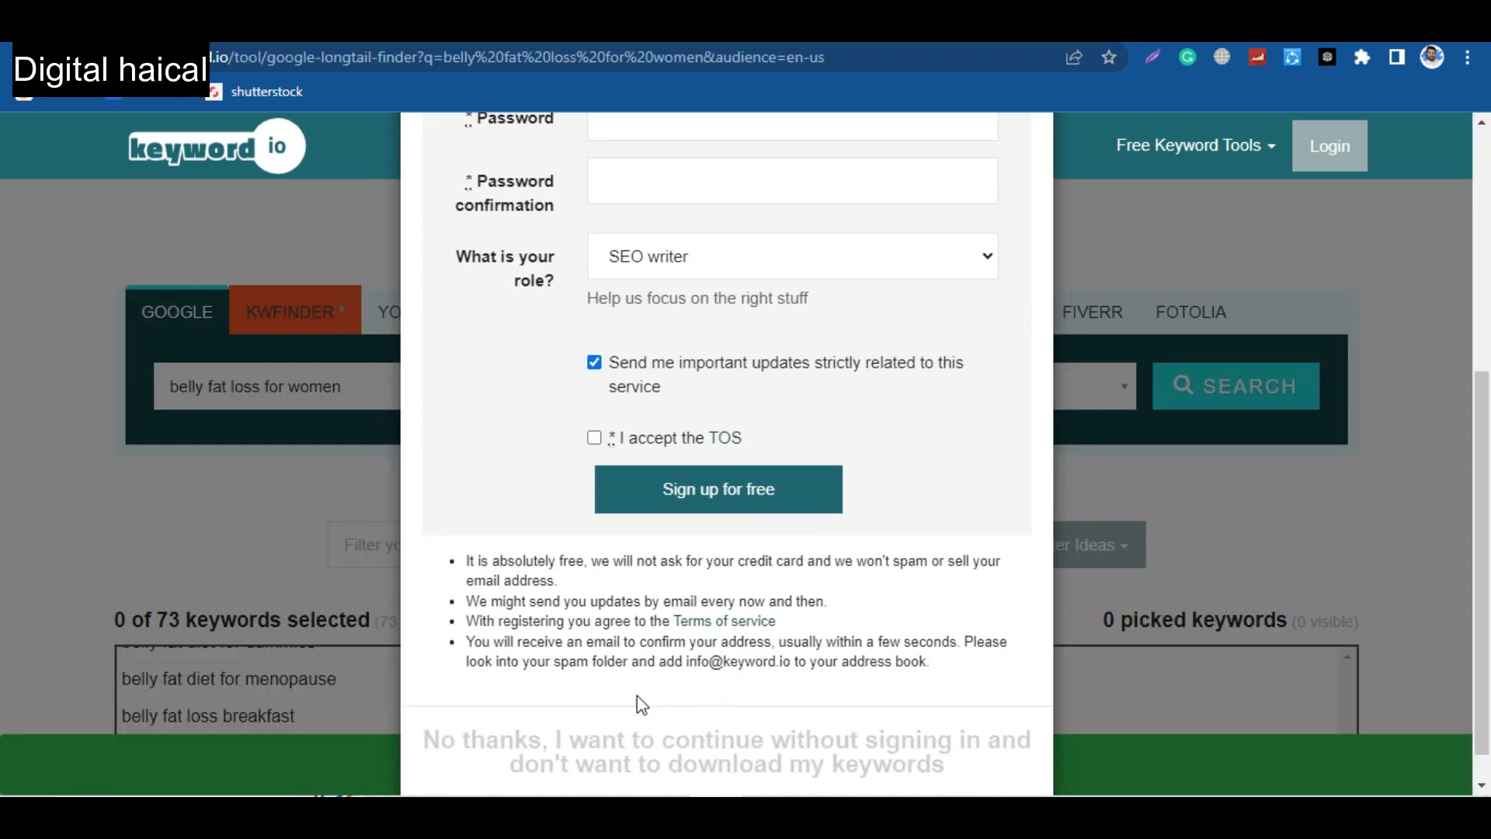
click(642, 705)
Pick the keywords "belly fat loss diet plan for female", "belly fat loss exercise for female" and "belly fat loss exercise for female at home".
scroll(319, 664, down, 5)
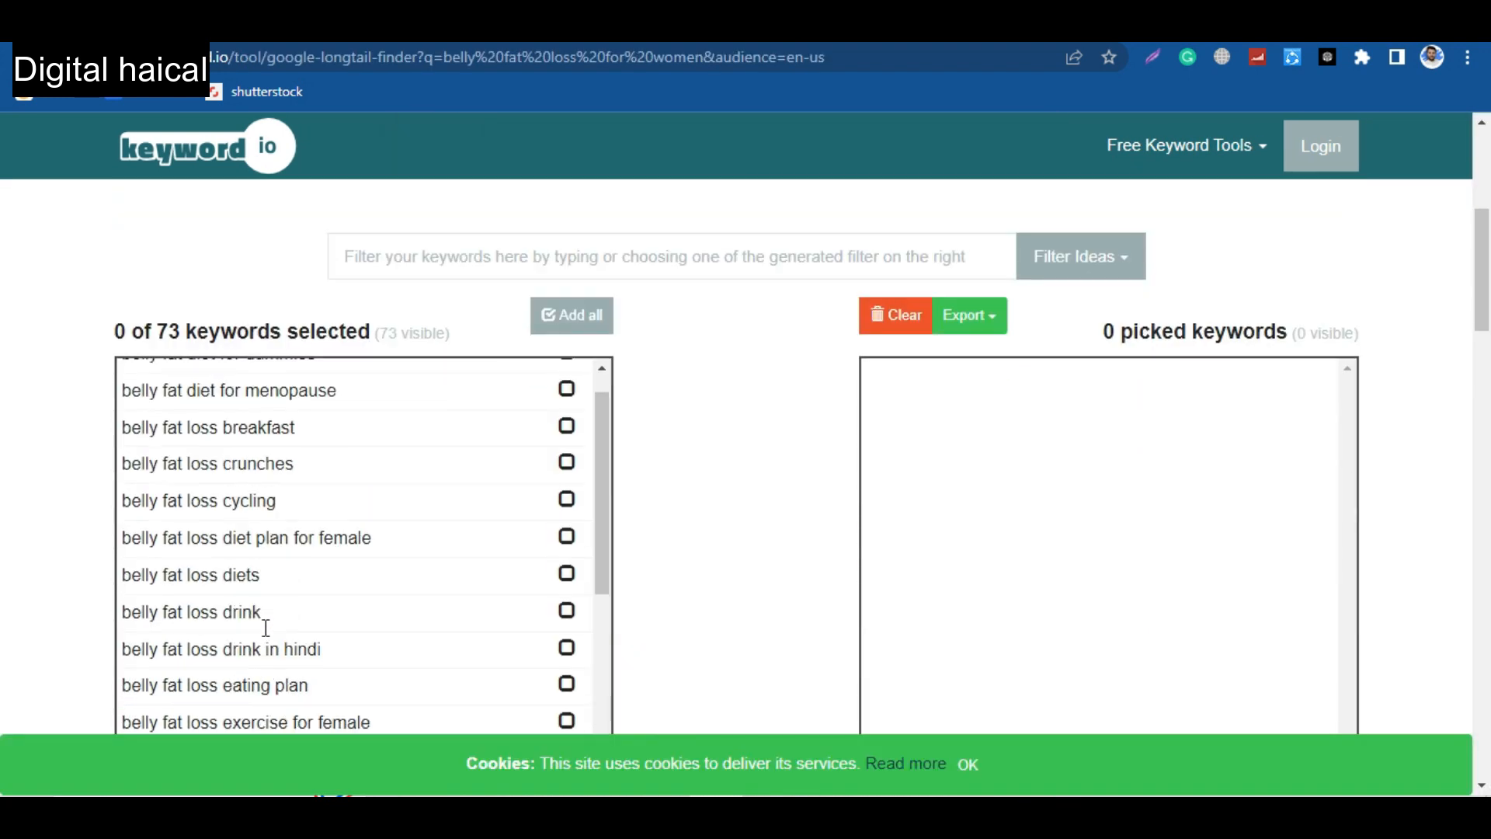
scroll(268, 637, up, 2)
scroll(268, 643, up, 1)
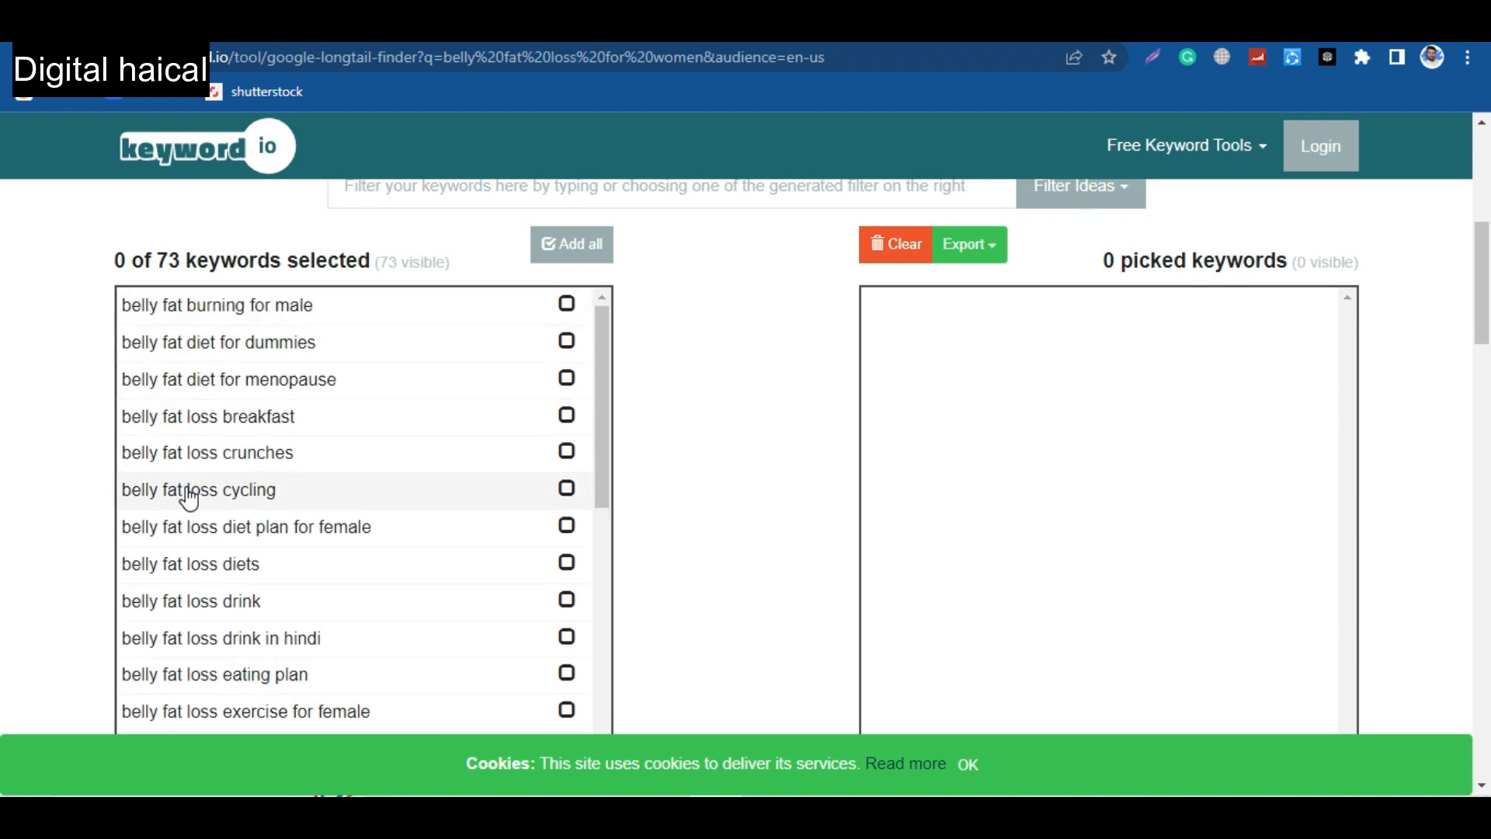
scroll(183, 492, down, 1)
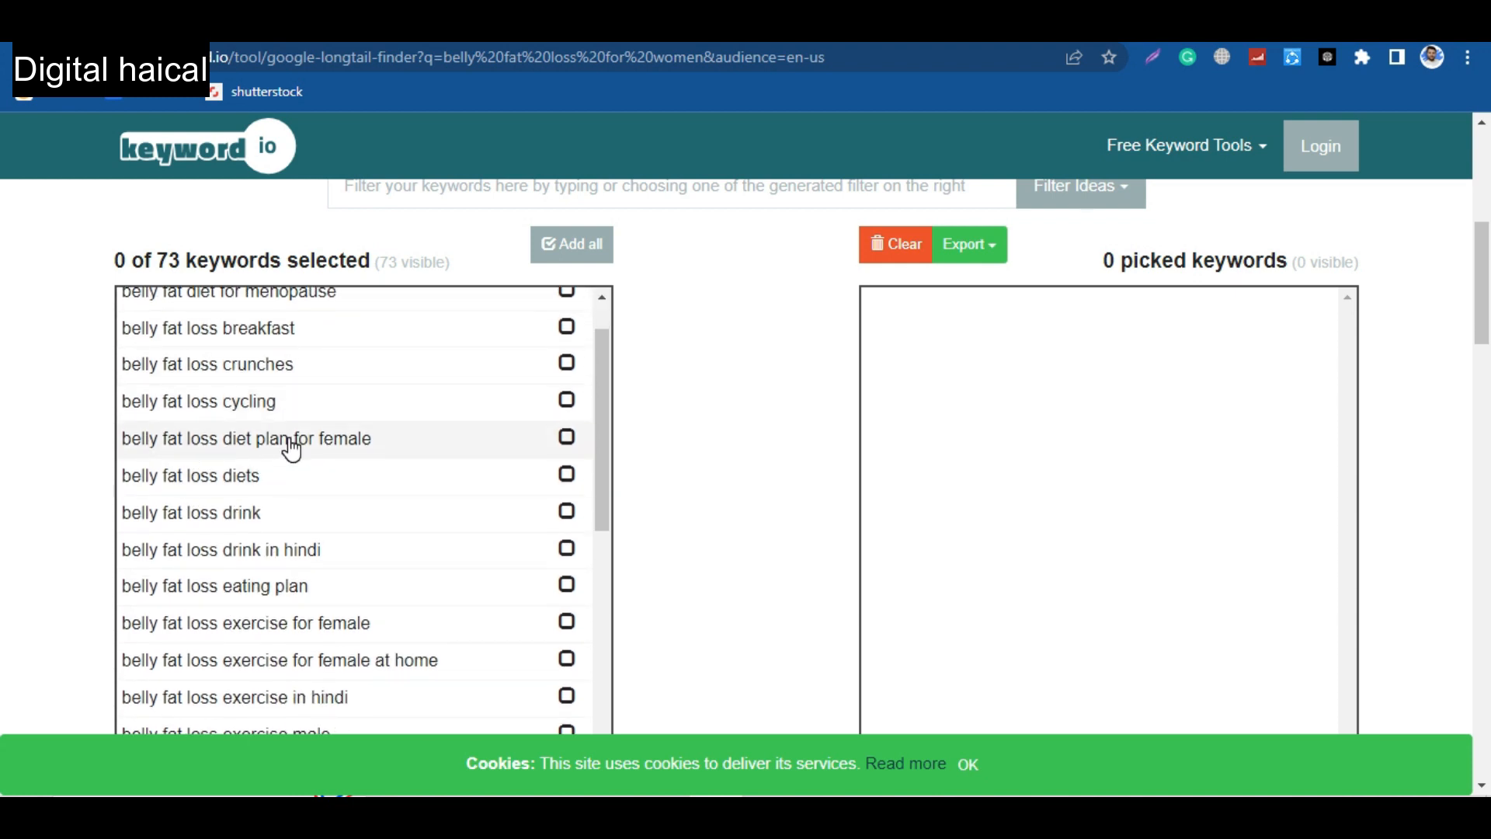
click(567, 436)
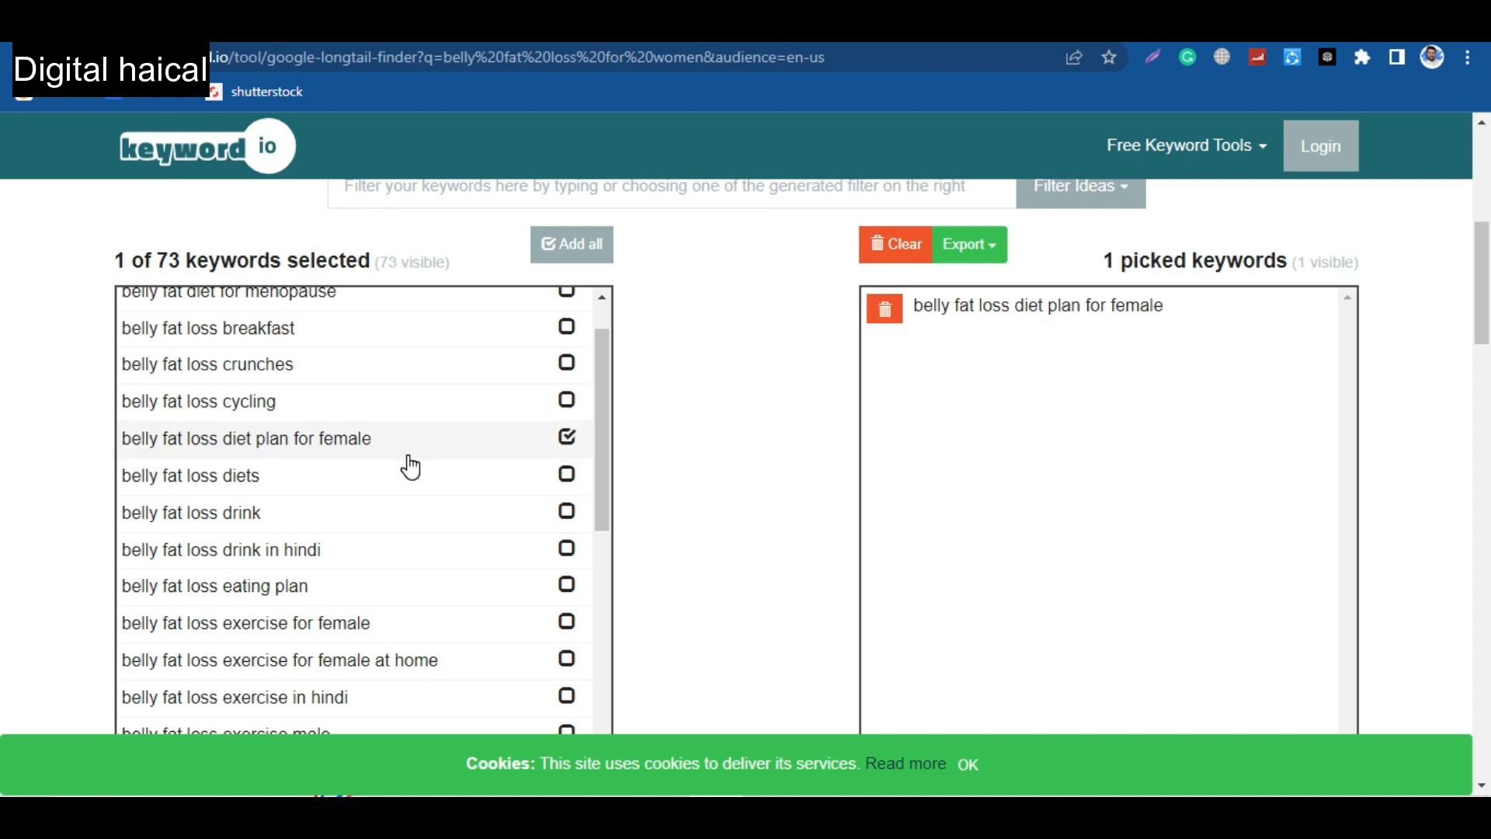
scroll(410, 466, down, 1)
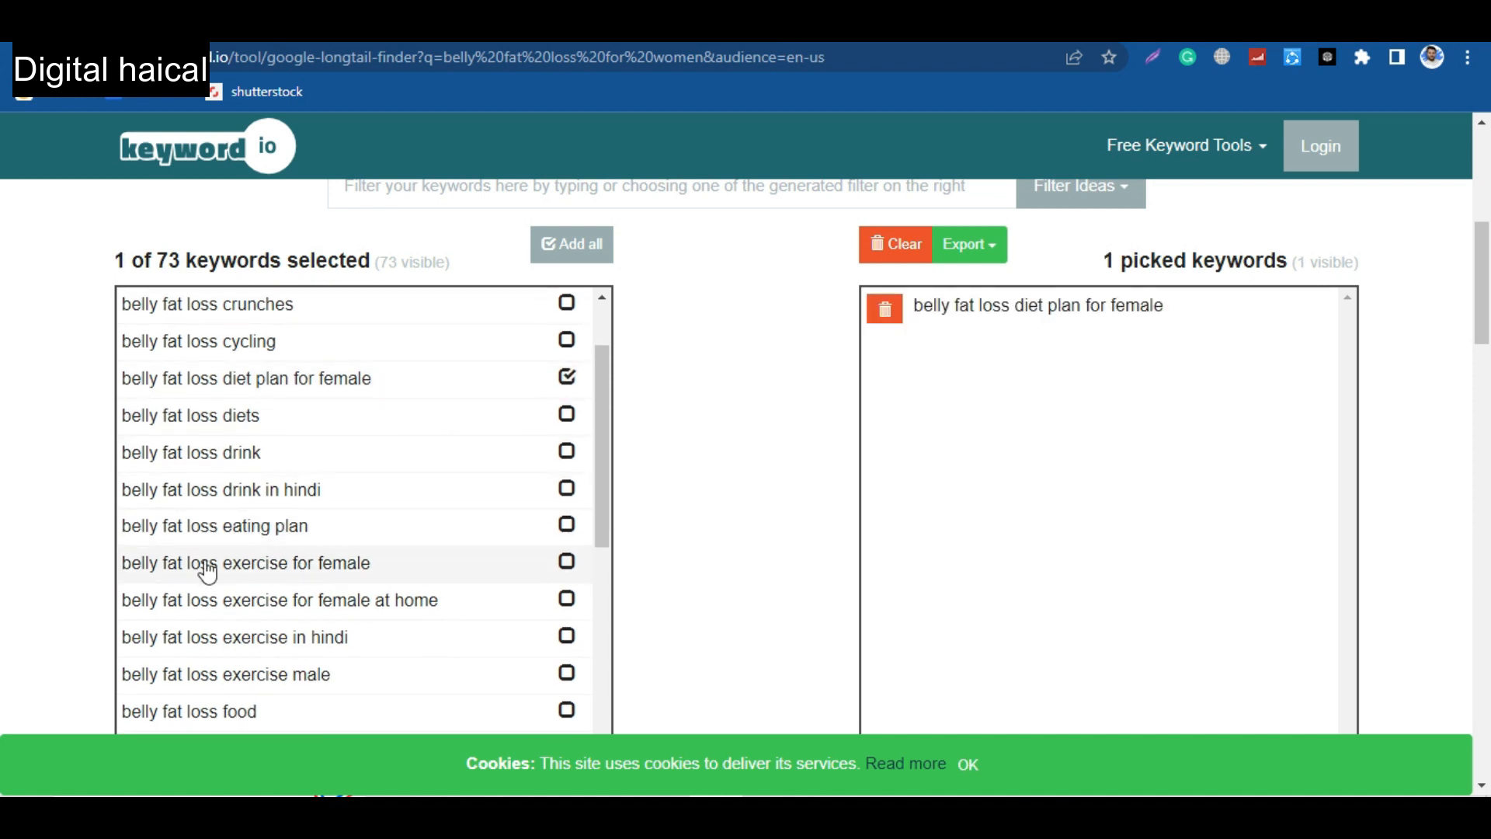
click(567, 561)
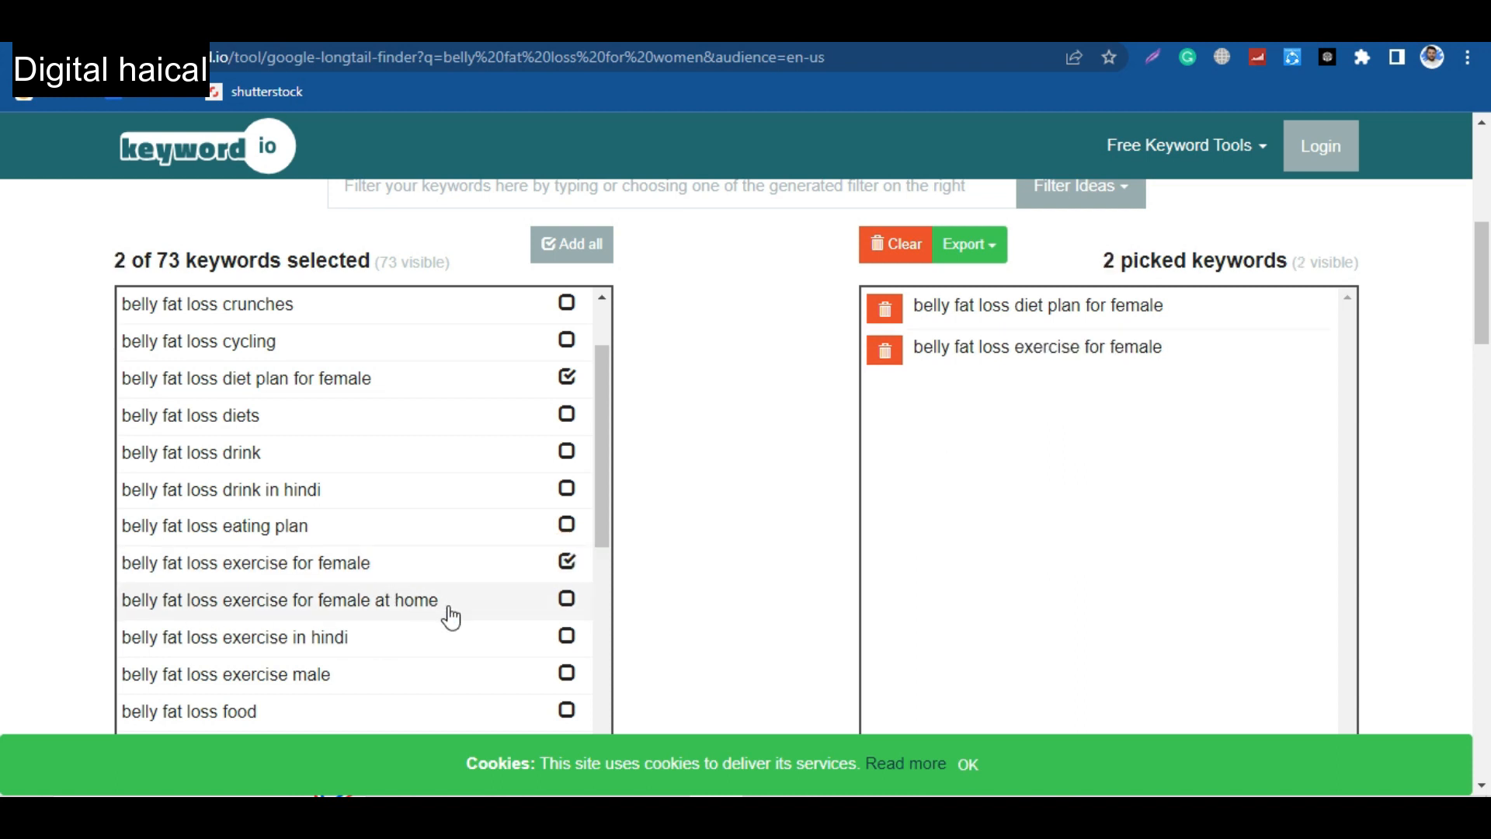
click(568, 598)
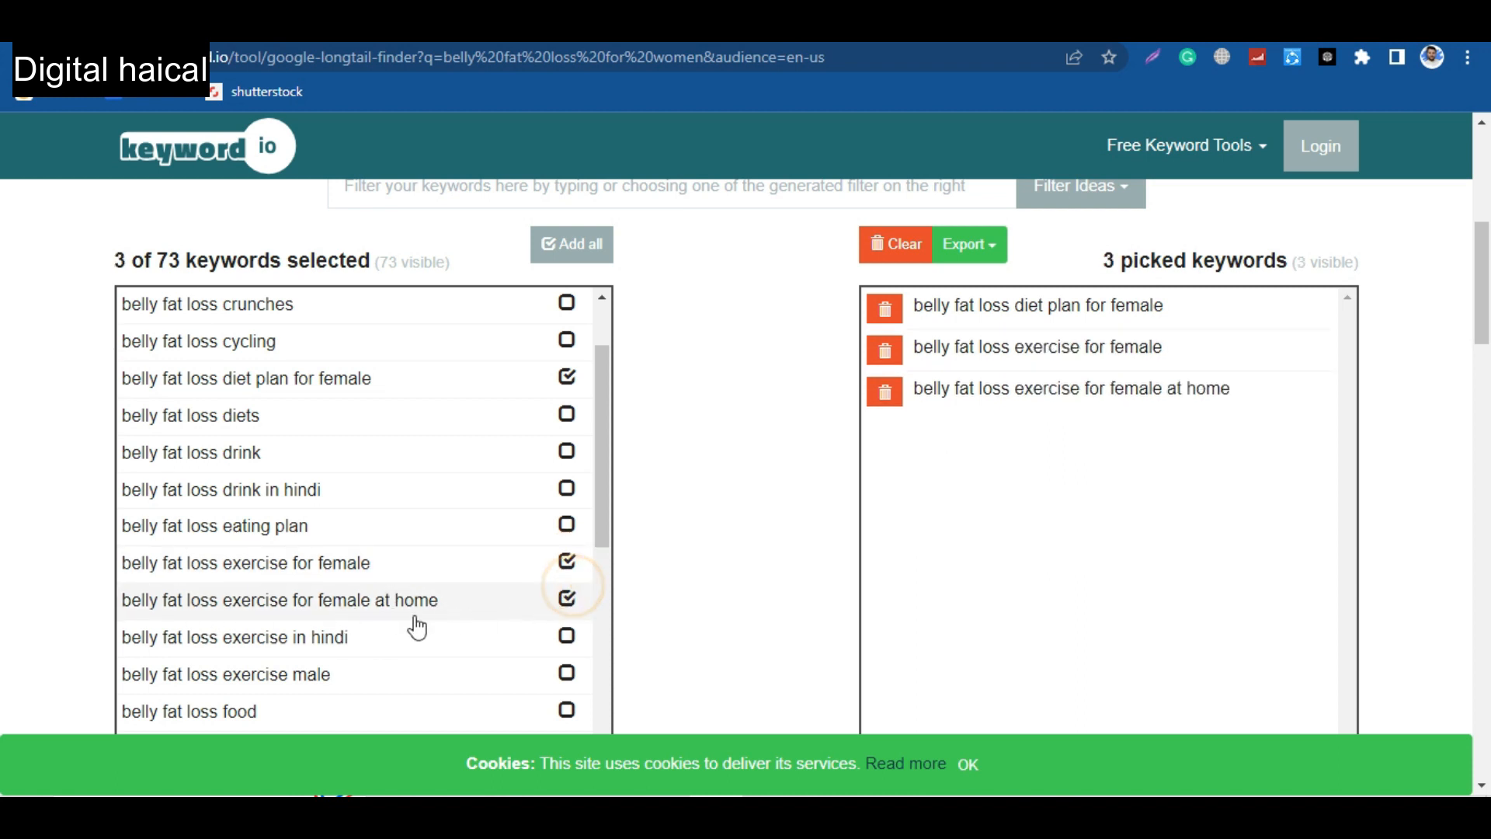
Look through the remaining keyword suggestions and copy the three picked keywords.
scroll(403, 622, down, 1)
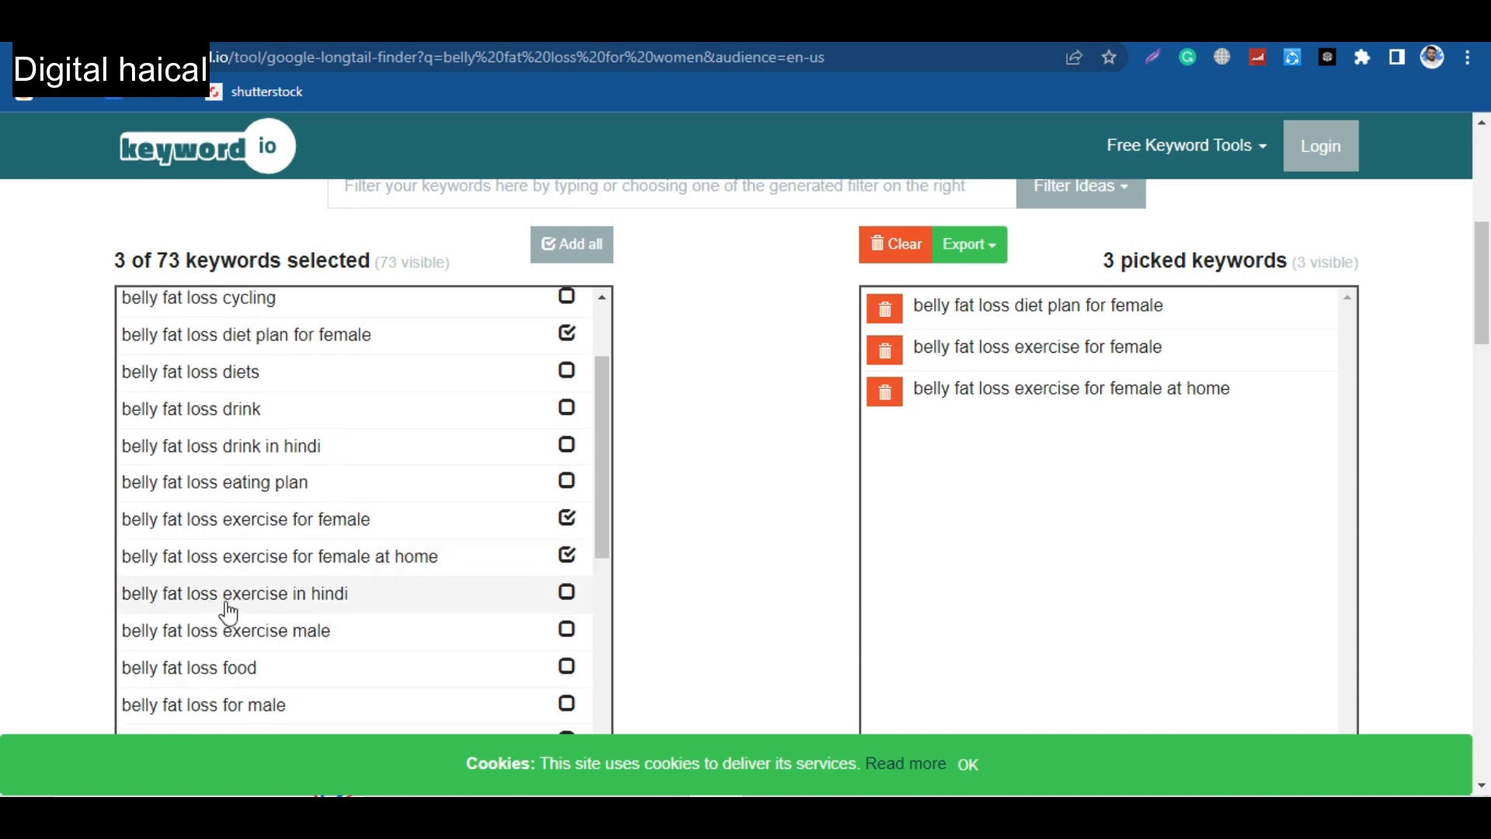
scroll(386, 622, down, 2)
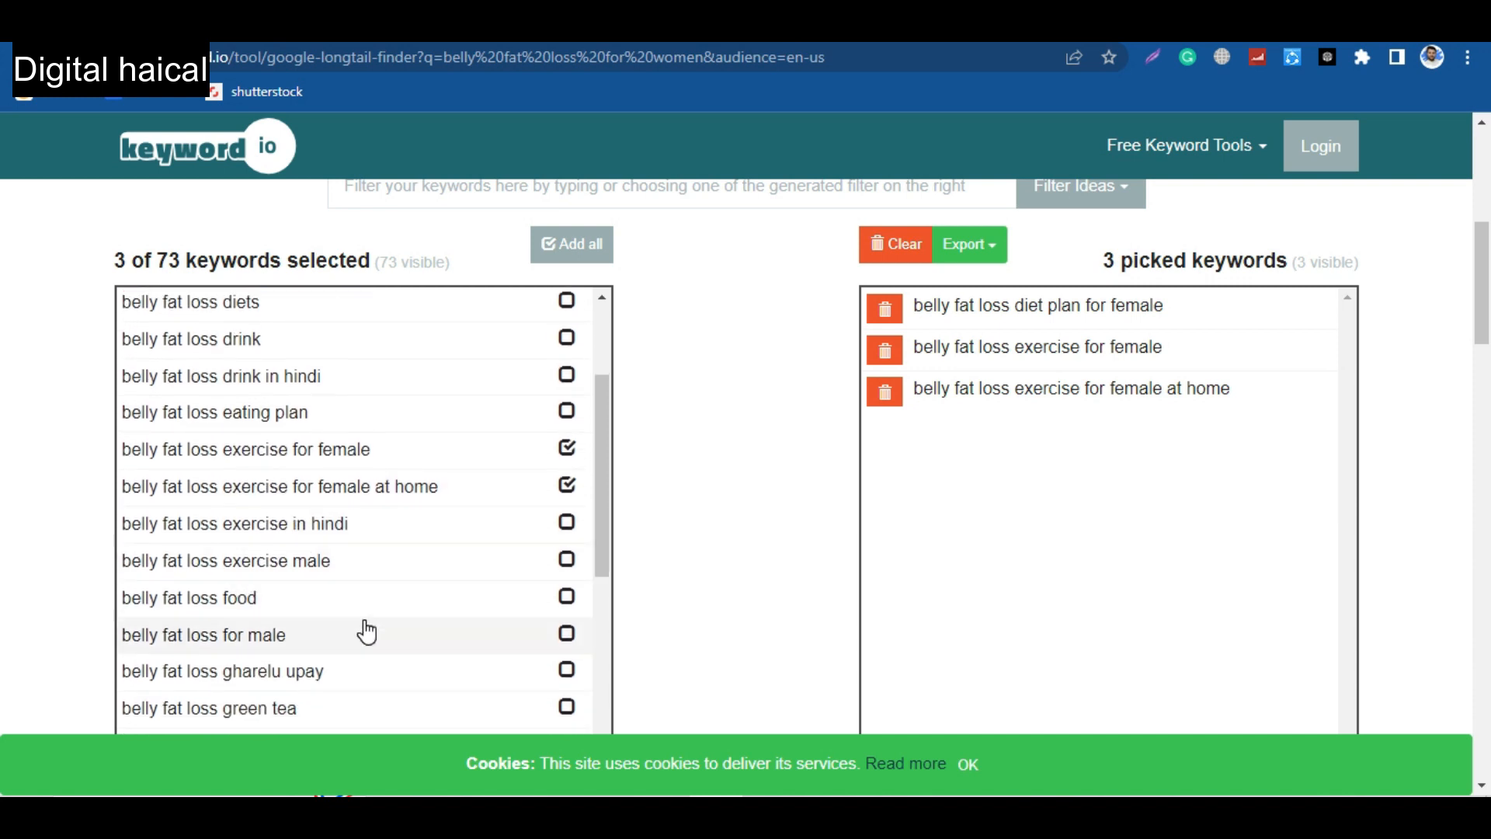
scroll(389, 622, down, 5)
scroll(367, 631, down, 9)
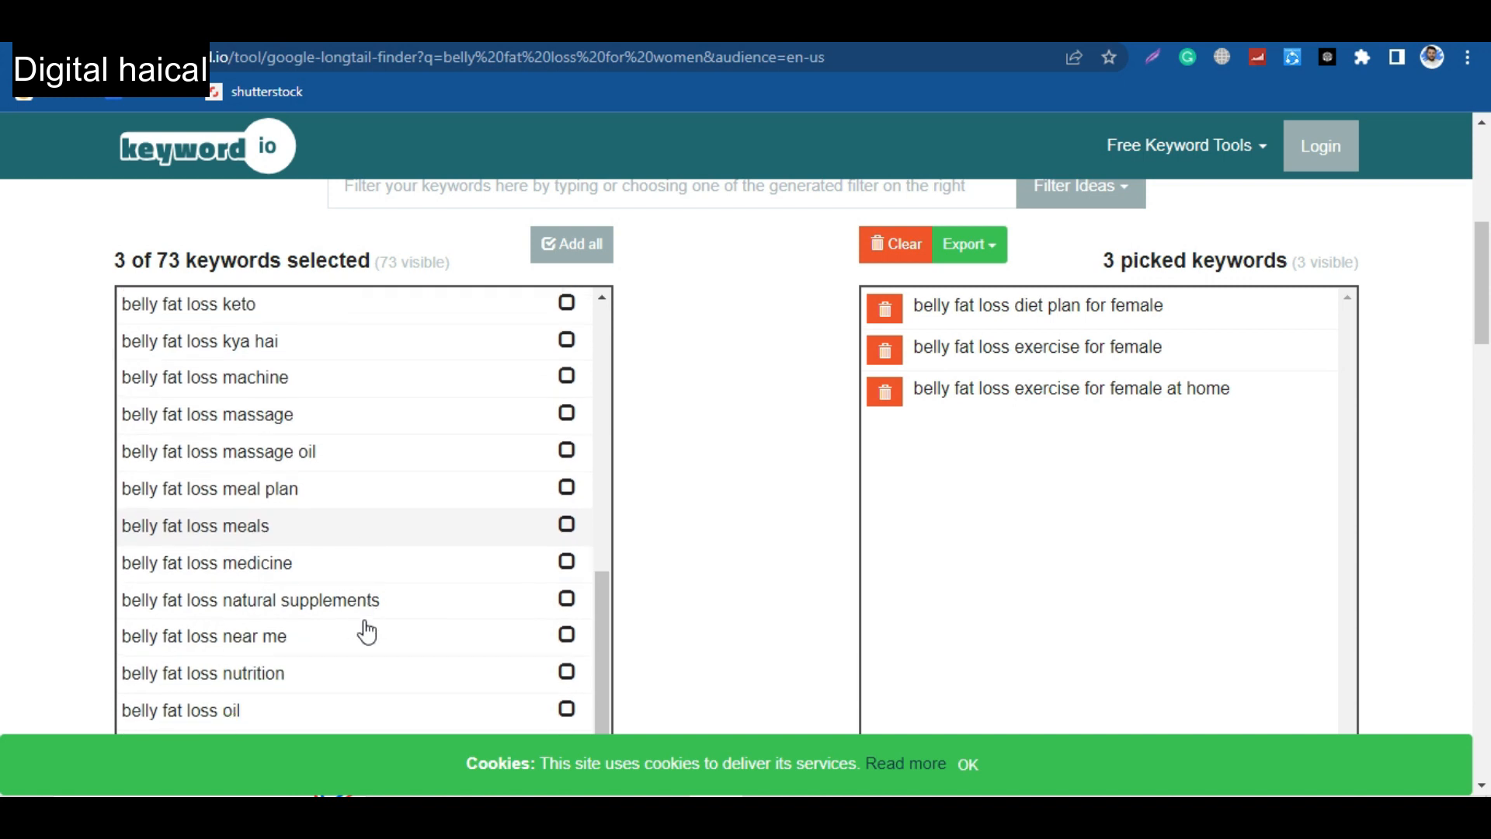
drag(1247, 389, 922, 318)
key(ctrl+c)
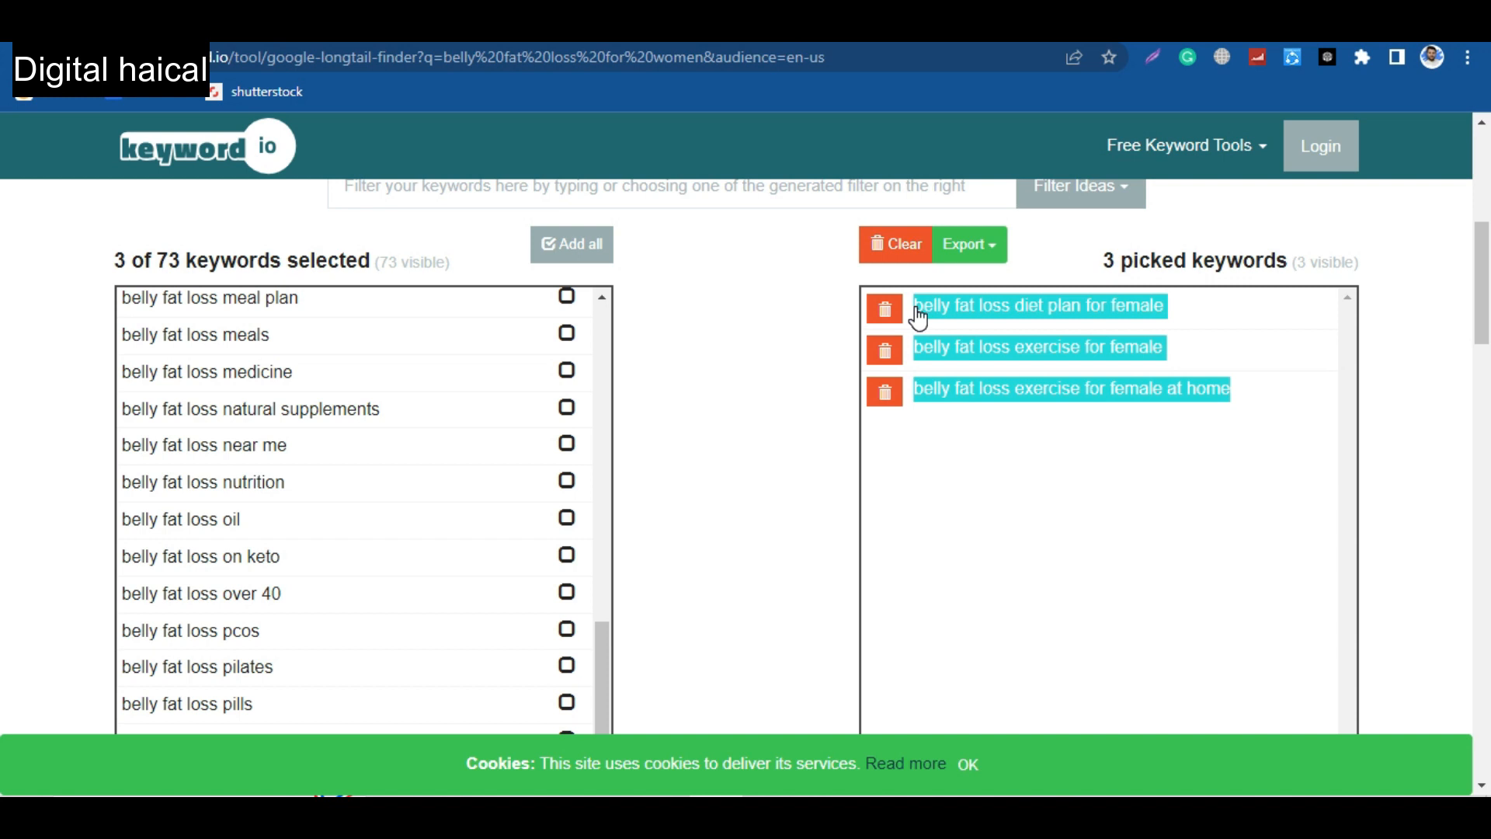
Switch to ChatGPT and generate an article from the copied keywords with the AIPRM prompt "Human Written |100% Unique |SEO Optimized Article".
key(ctrl+Tab)
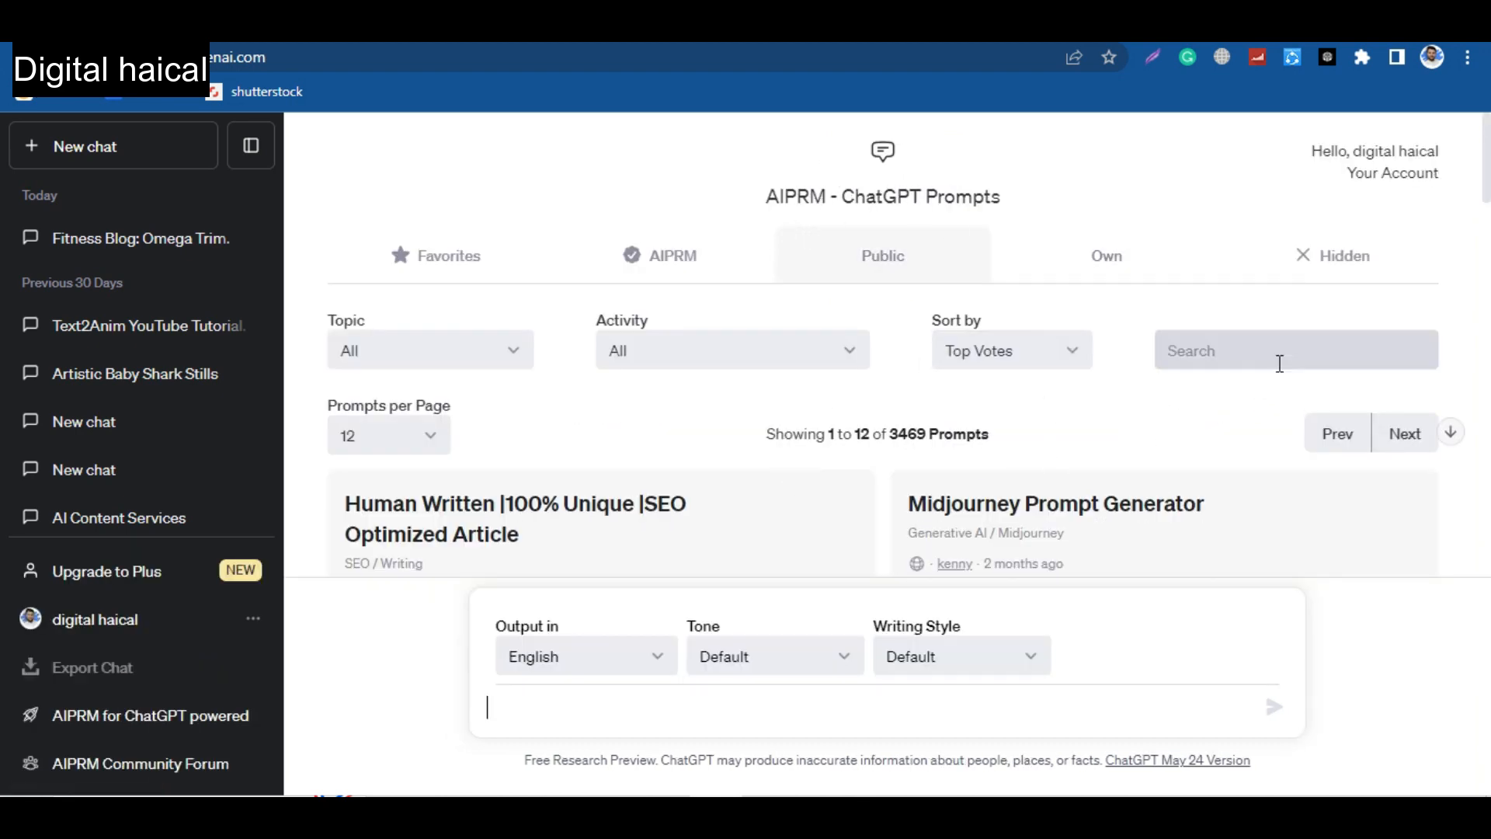
scroll(976, 454, down, 2)
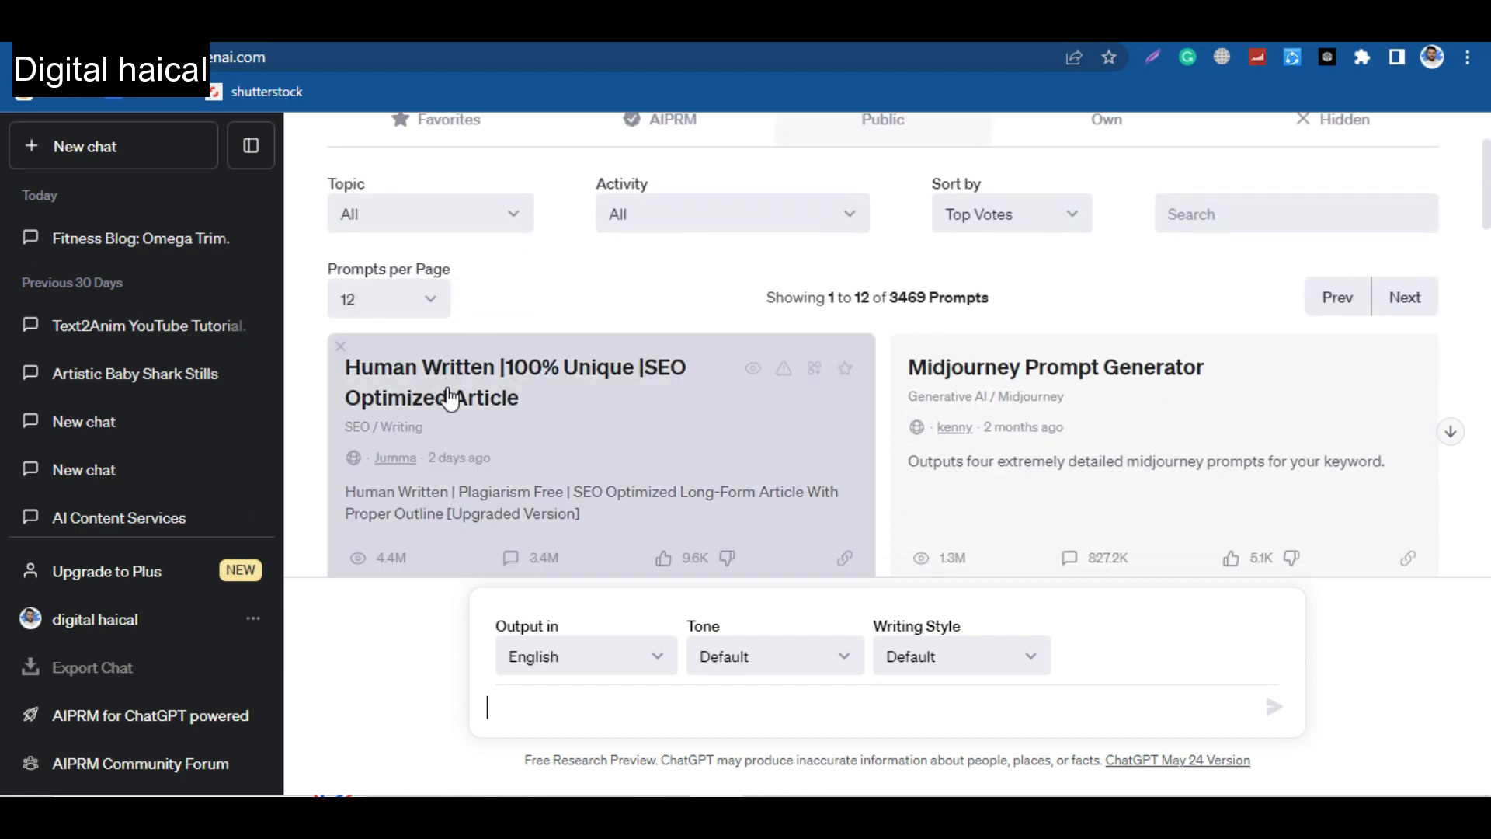
click(449, 396)
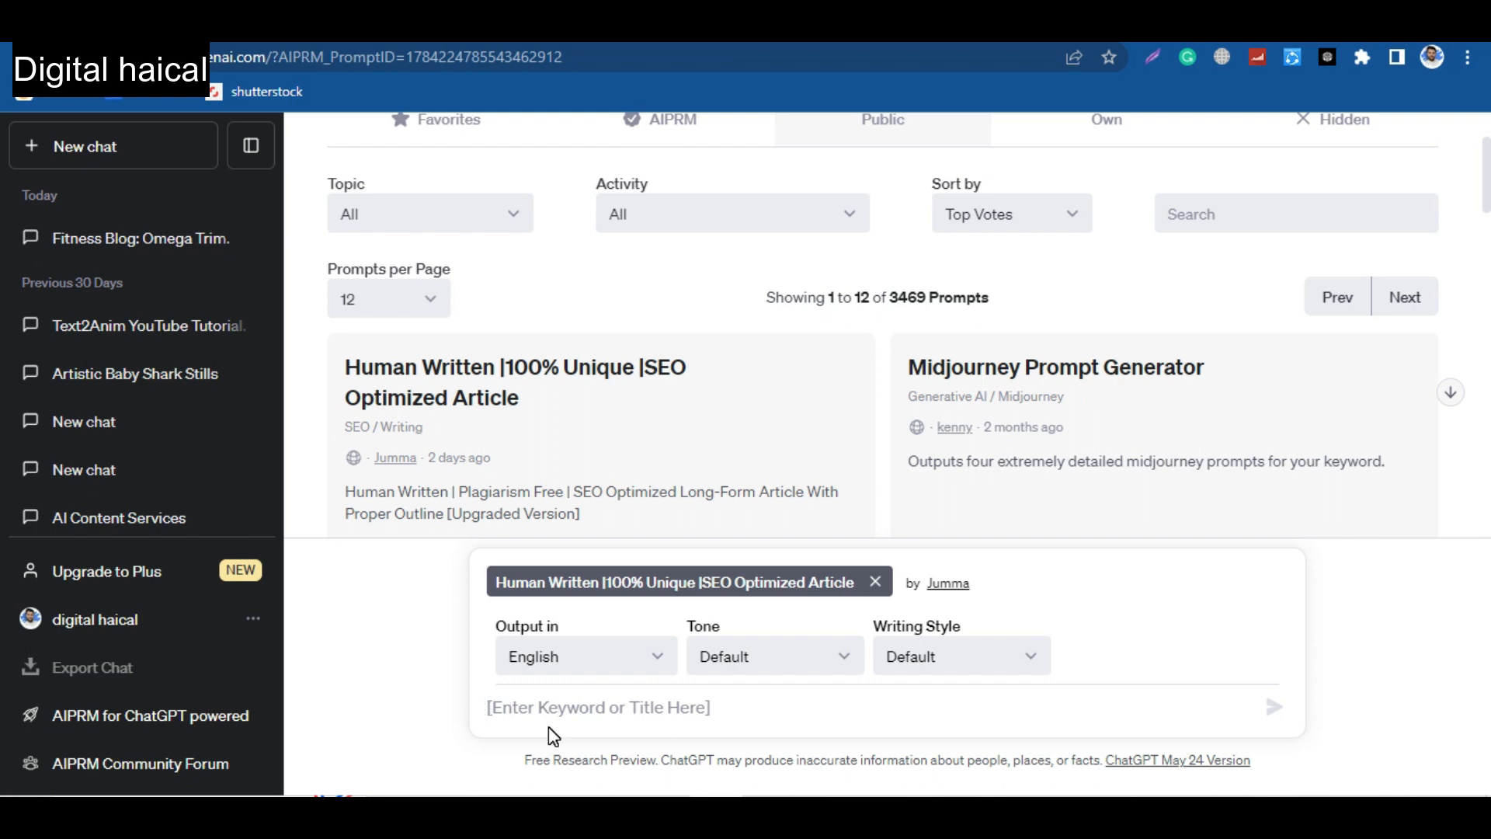
key(ctrl+v)
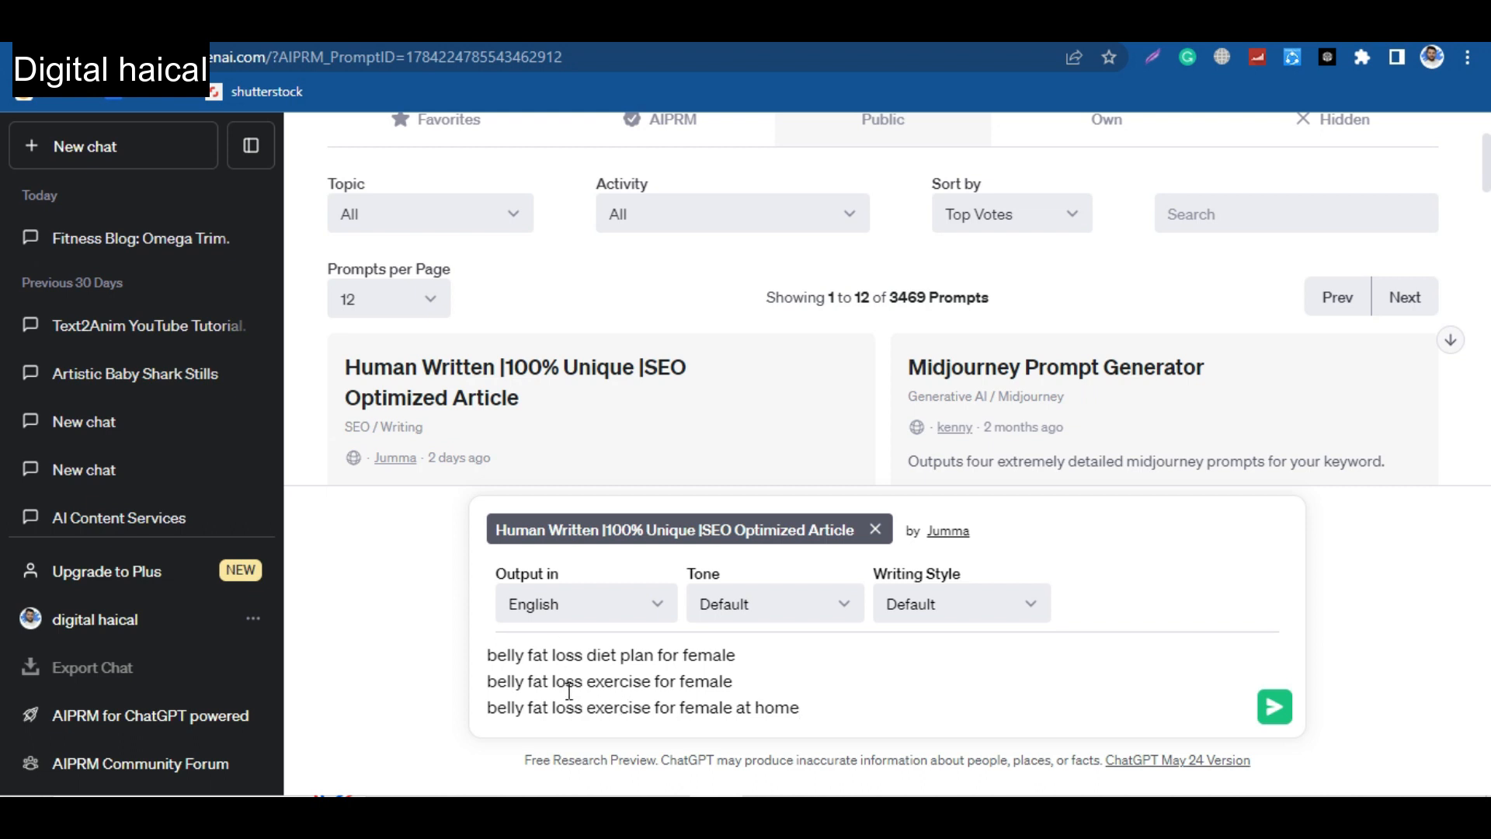
key(Return)
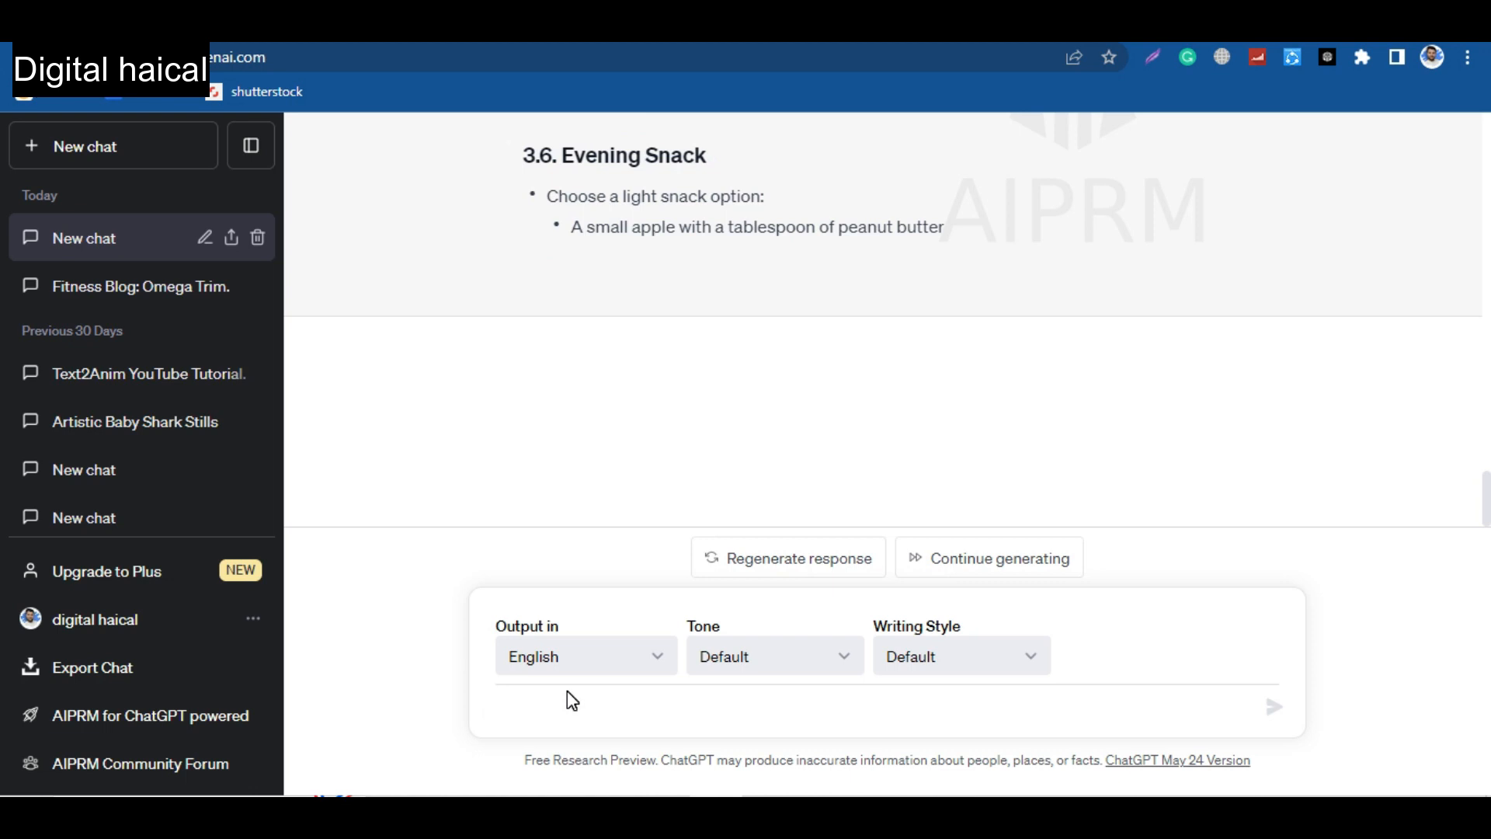
Have ChatGPT continue the article by sending the prompt "write more".
click(573, 701)
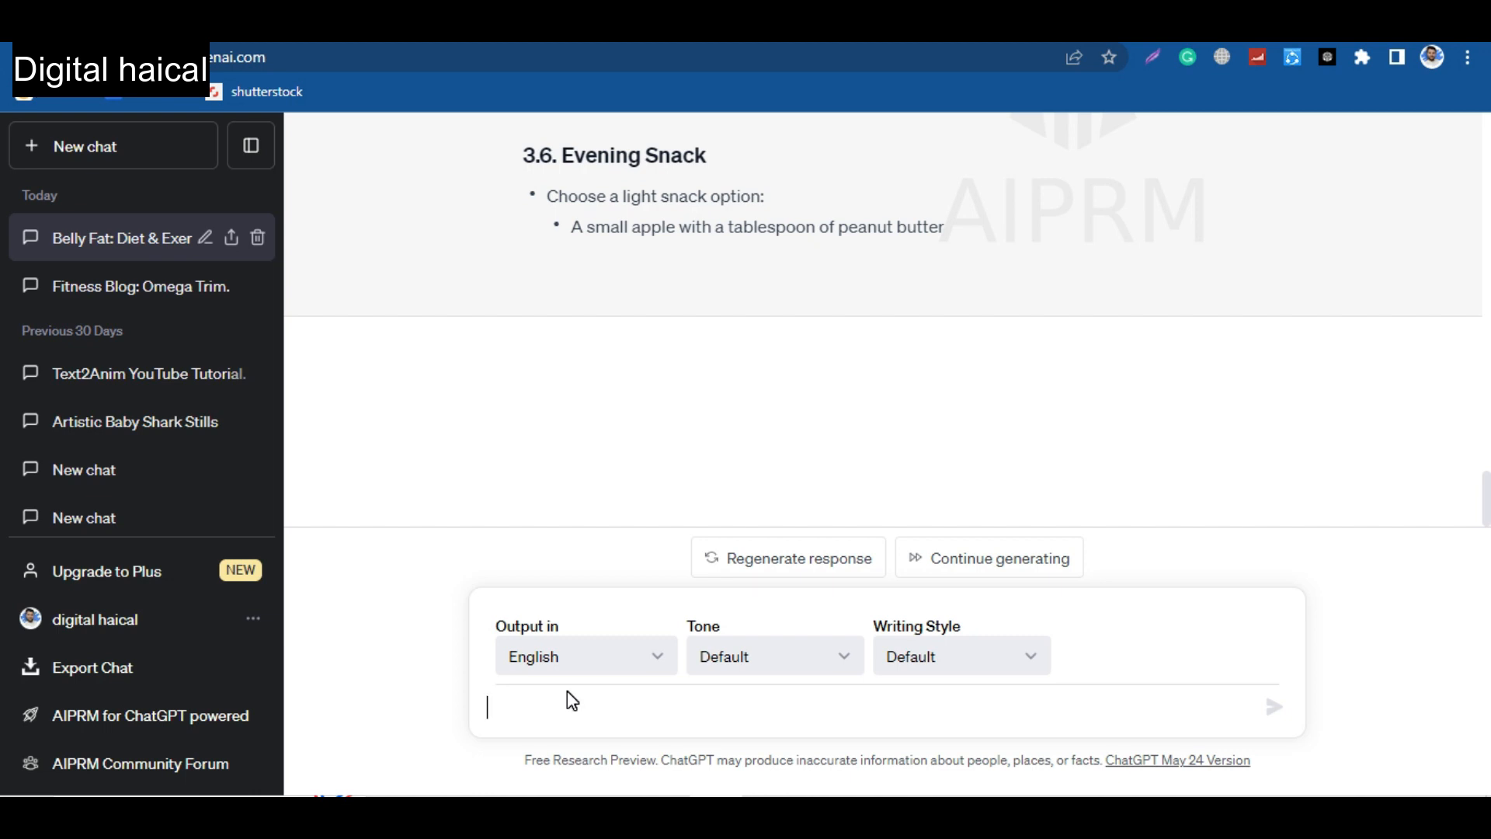
text(write more)
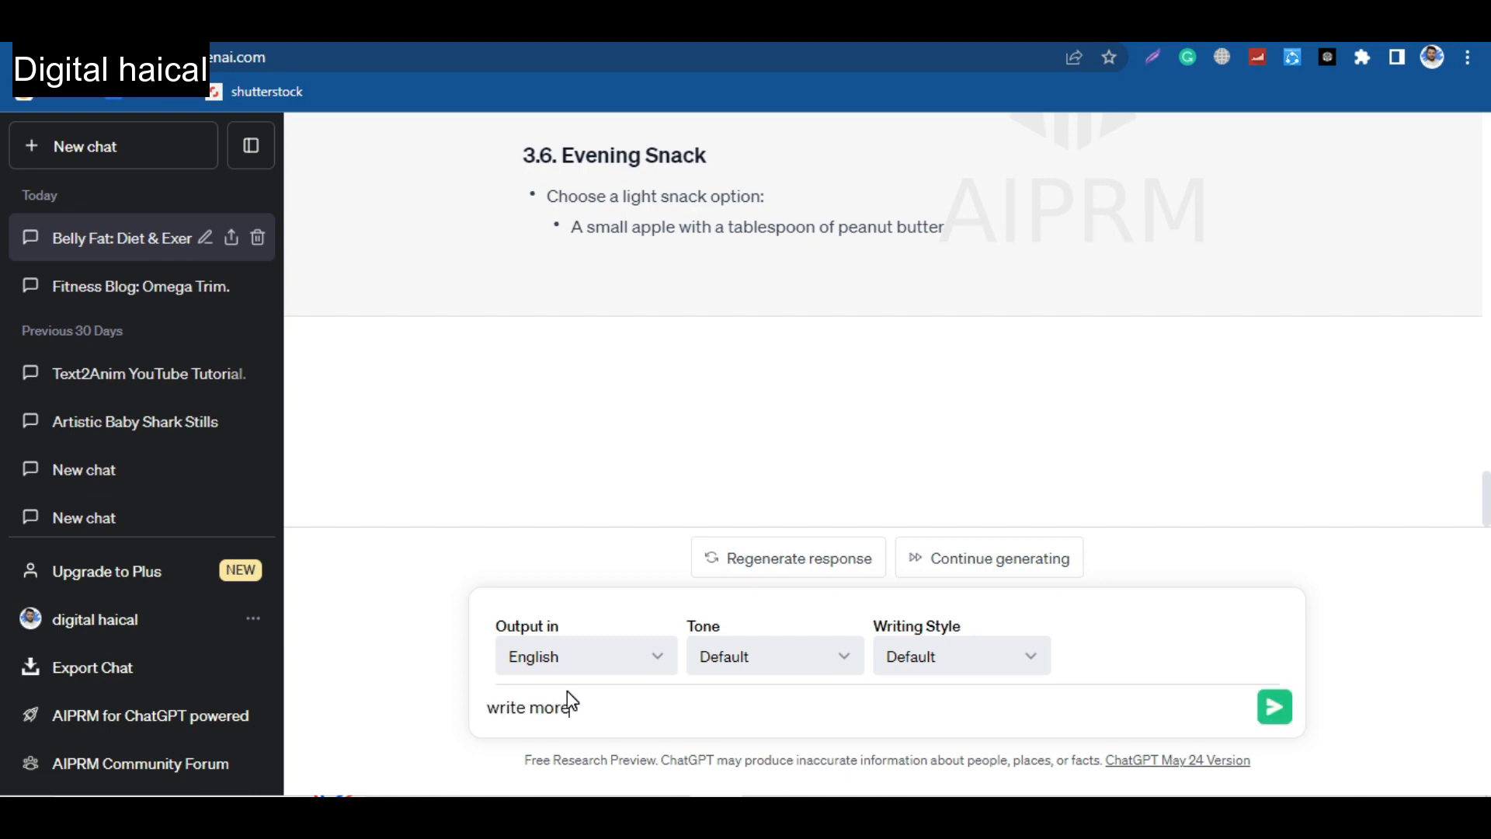
key(Return)
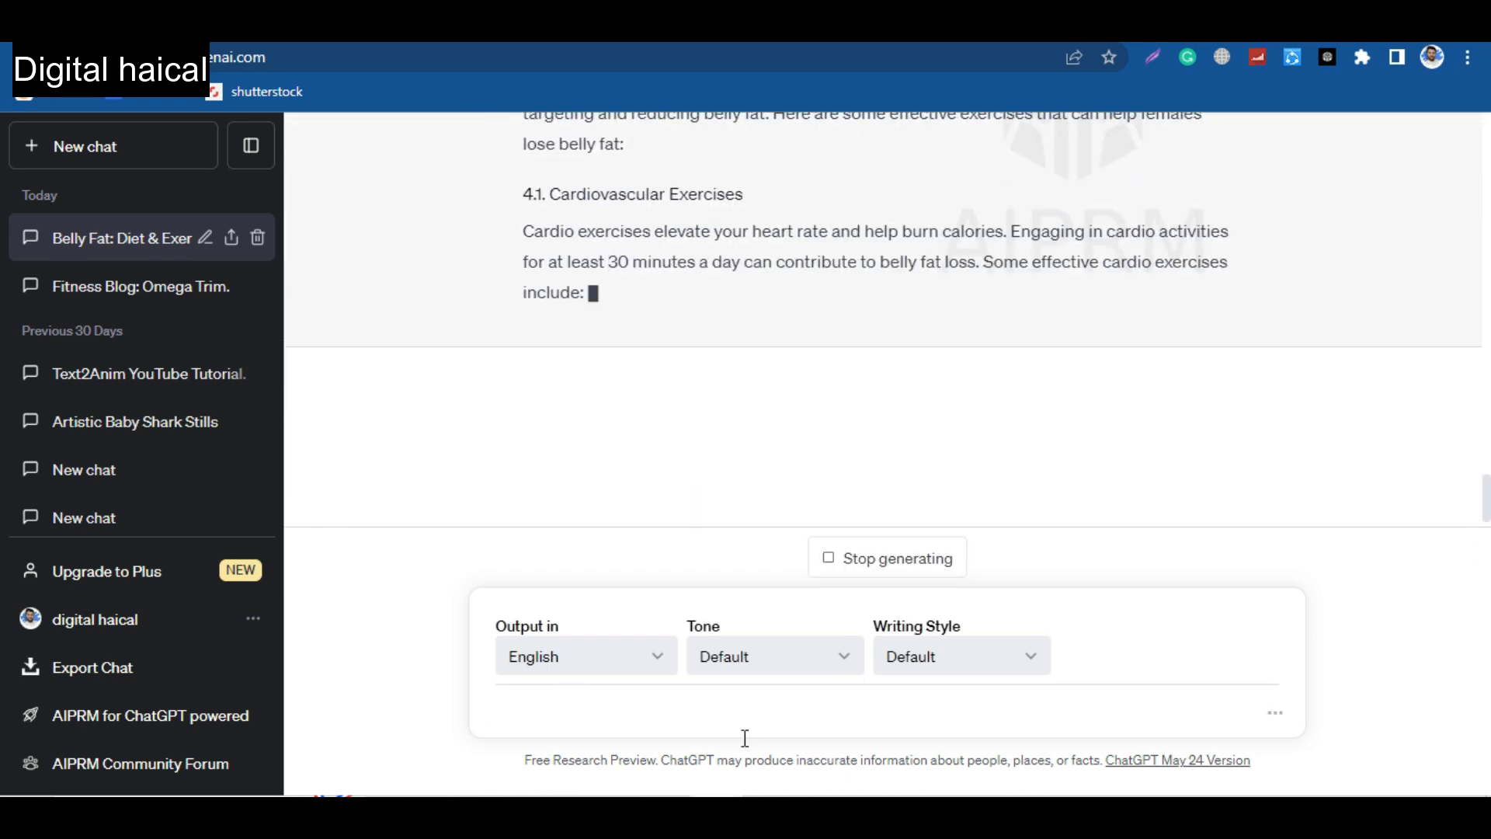
key(ctrl+t)
text(canv)
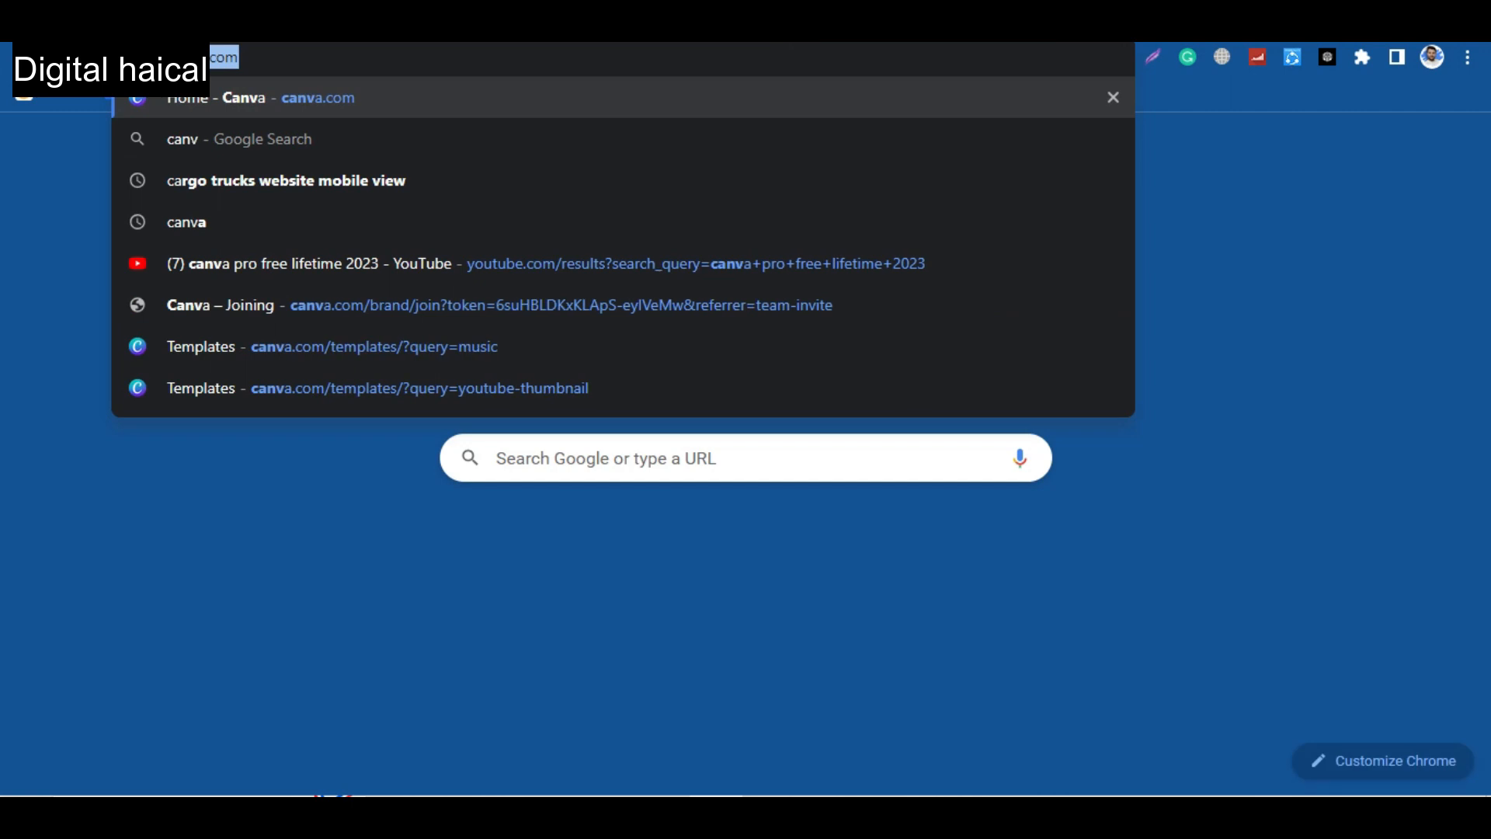
key(Return)
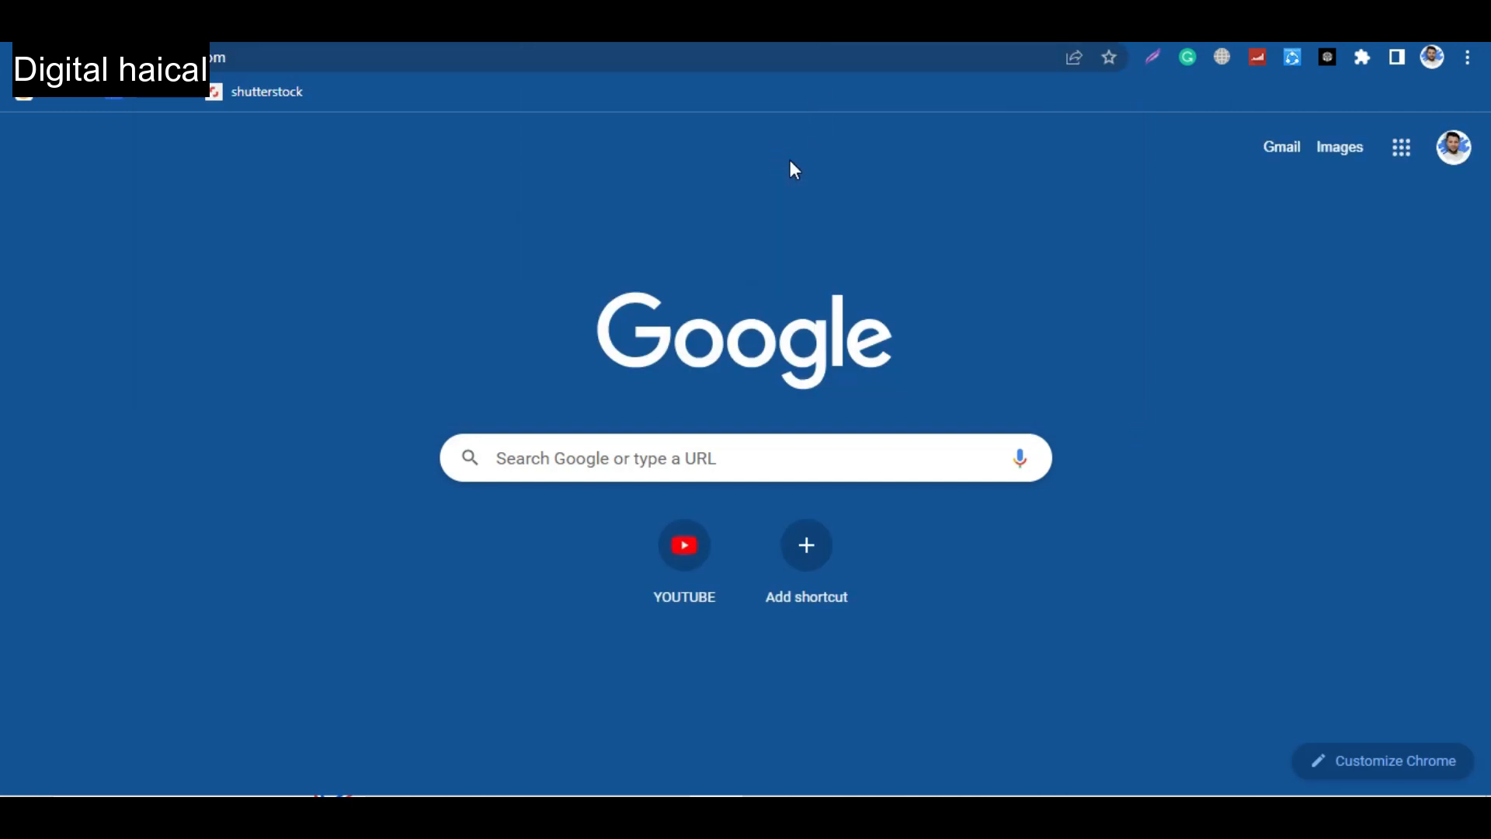
key(ctrl+w)
Copy the first part of the generated article through the end of section 3.6, Evening Snack.
scroll(711, 486, up, 3)
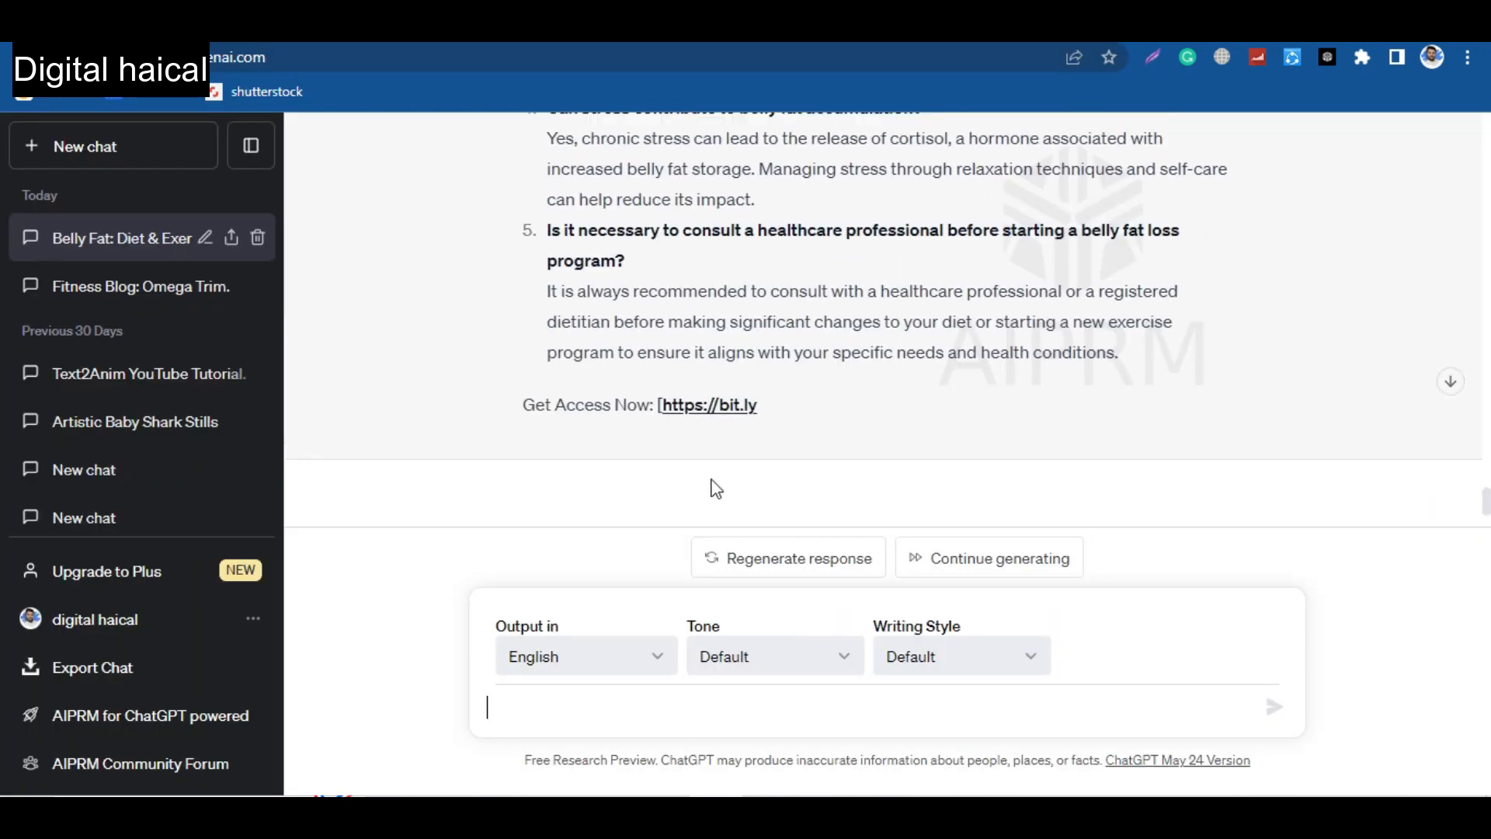
scroll(713, 489, up, 20)
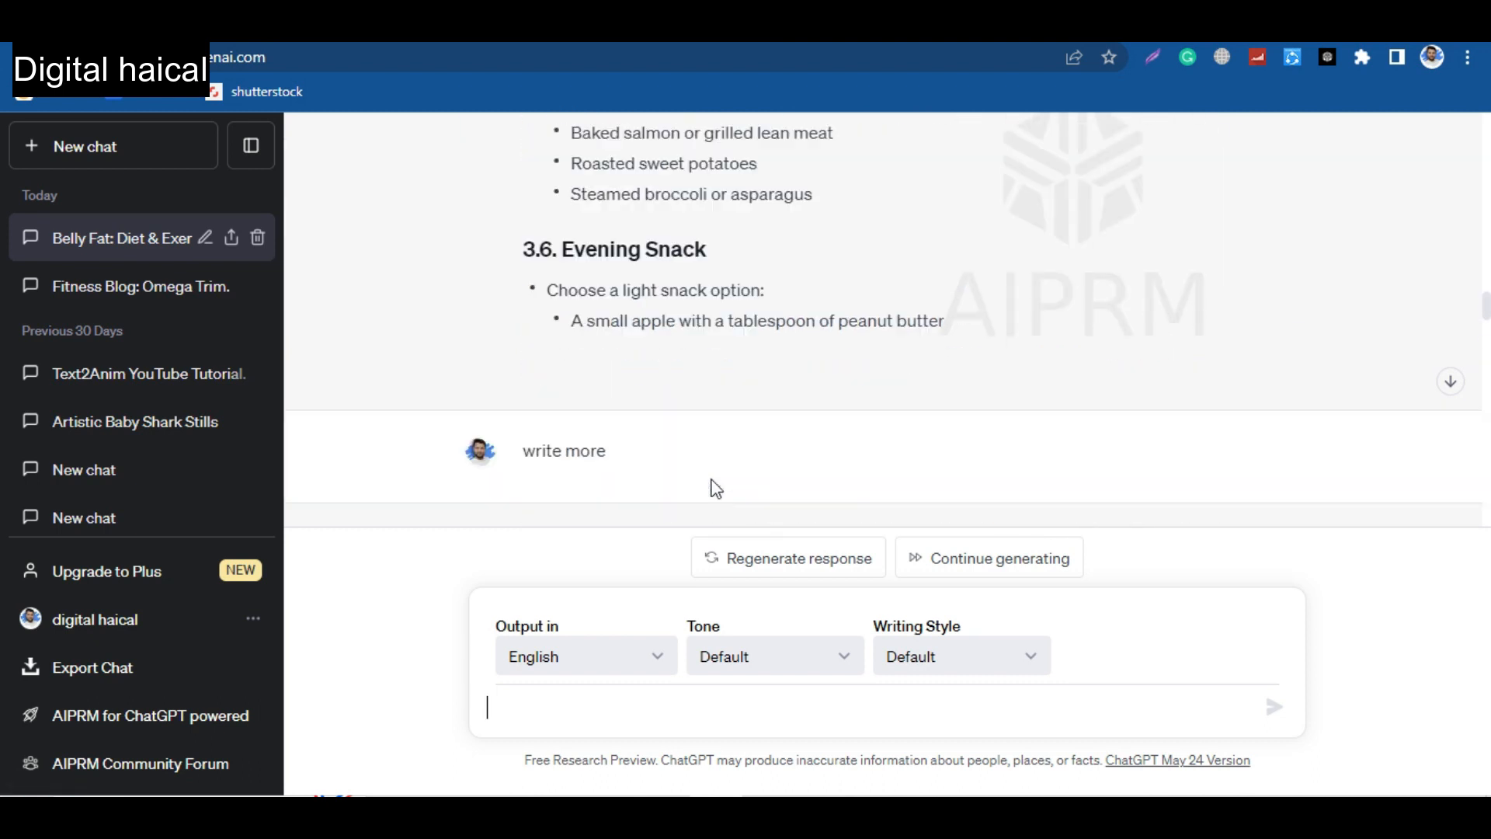
scroll(713, 485, up, 20)
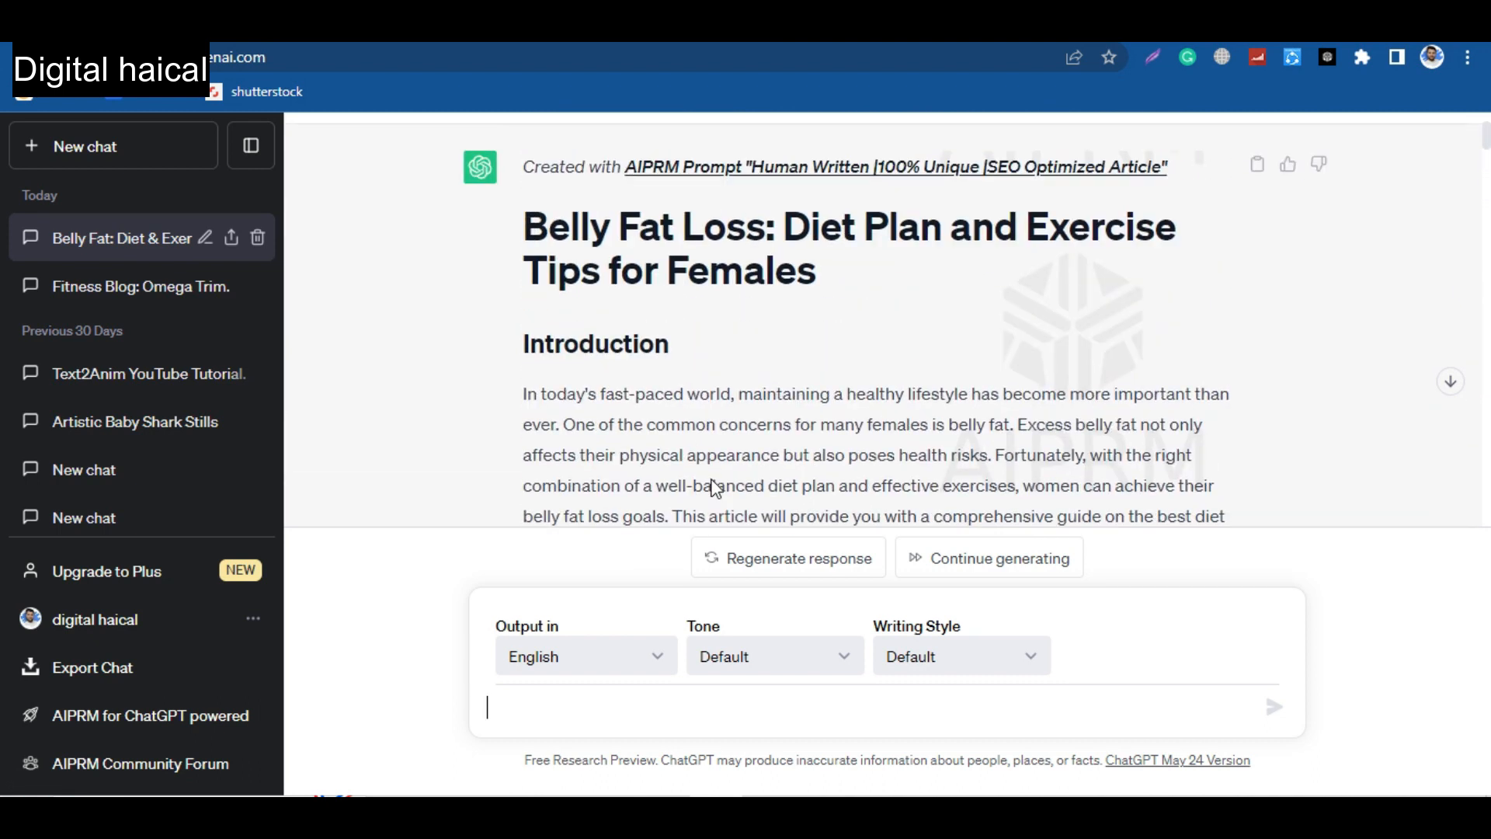
scroll(536, 341, down, 2)
drag(522, 336, 932, 223)
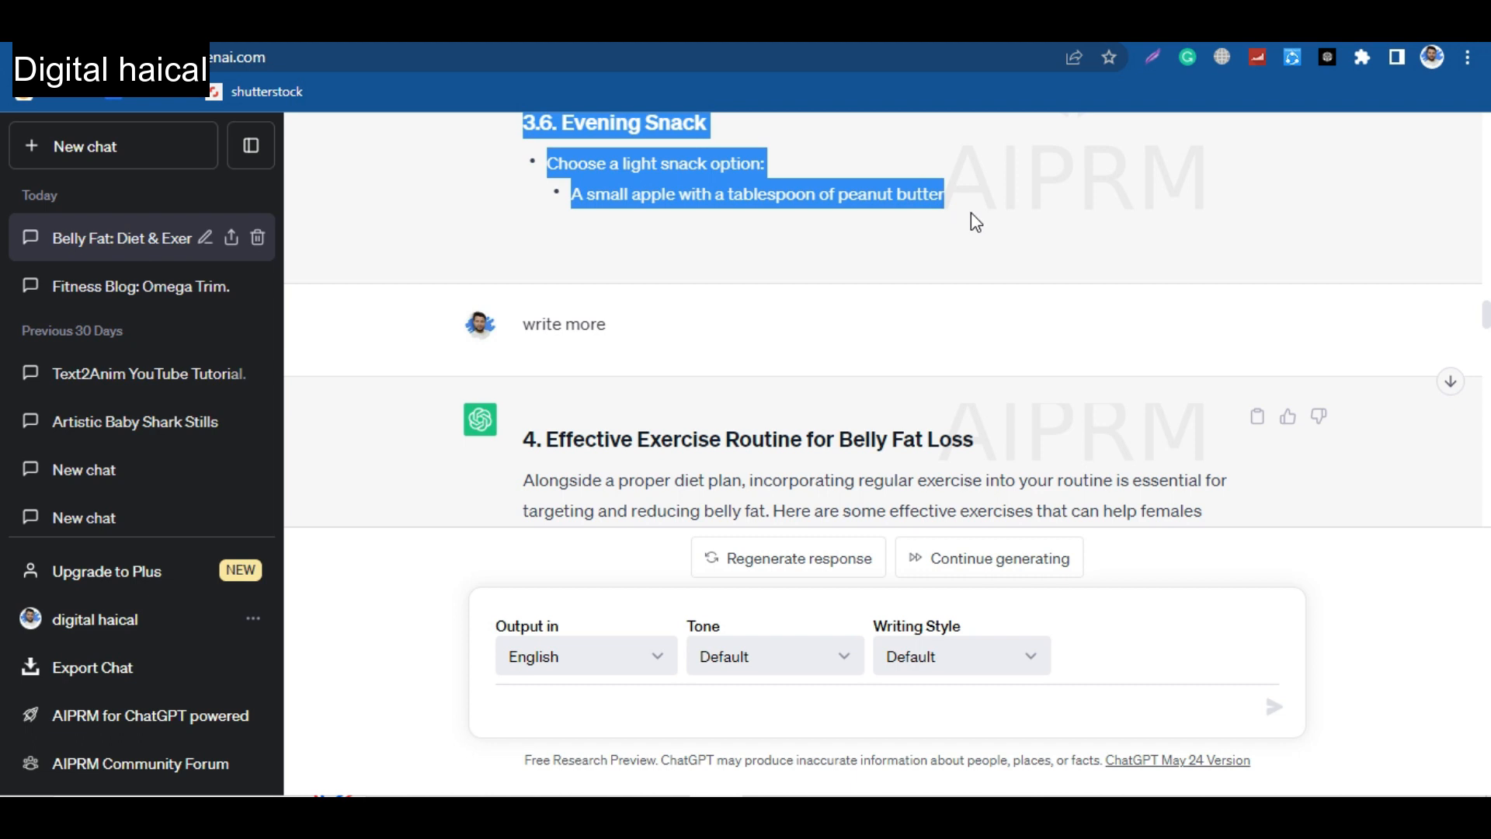
Switch to the Blogger dashboard in the other browser window and create a new post for Omega Fitness Trim.
click(662, 811)
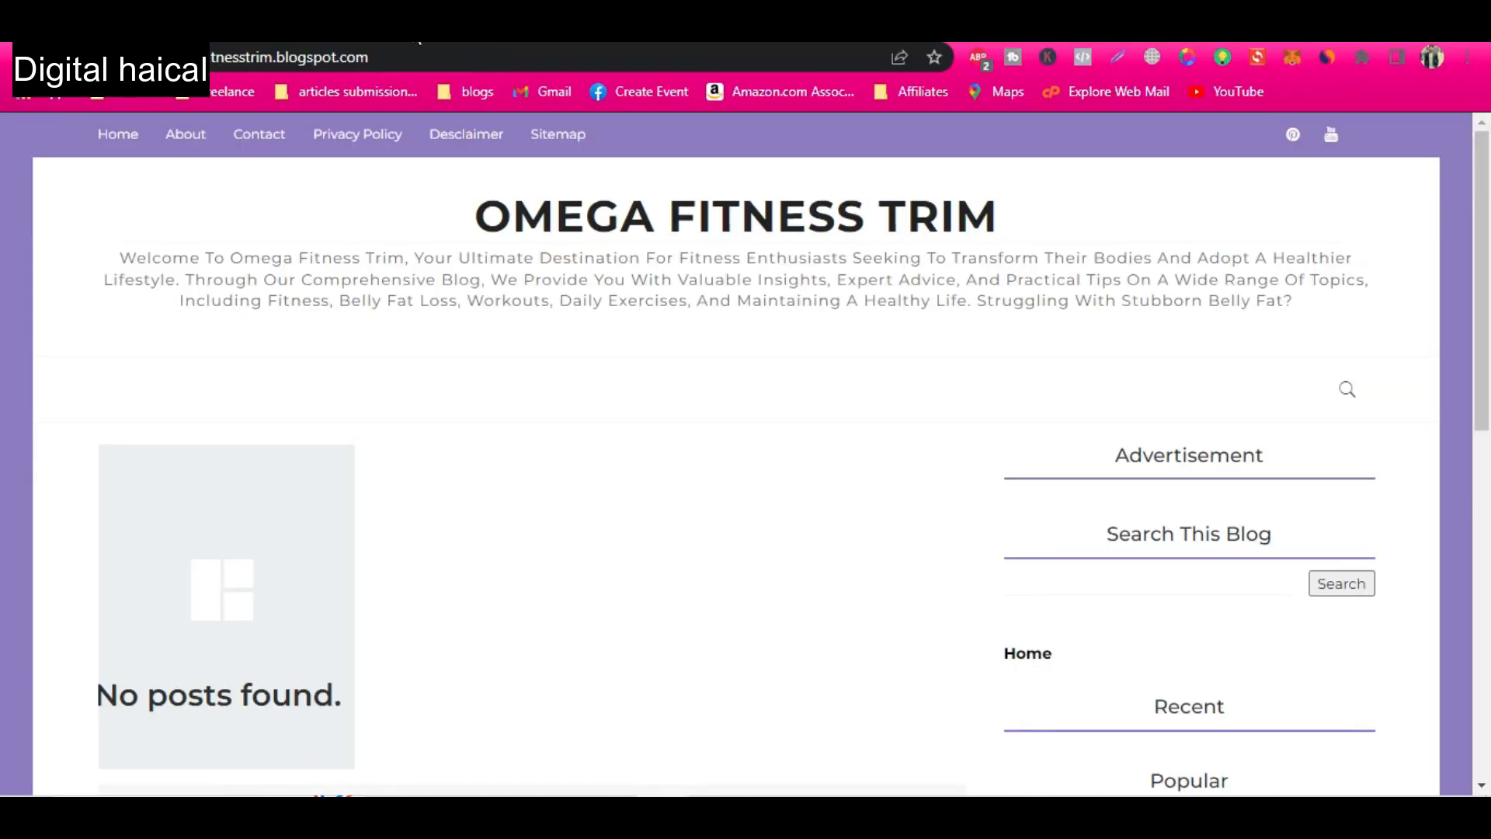
click(325, 32)
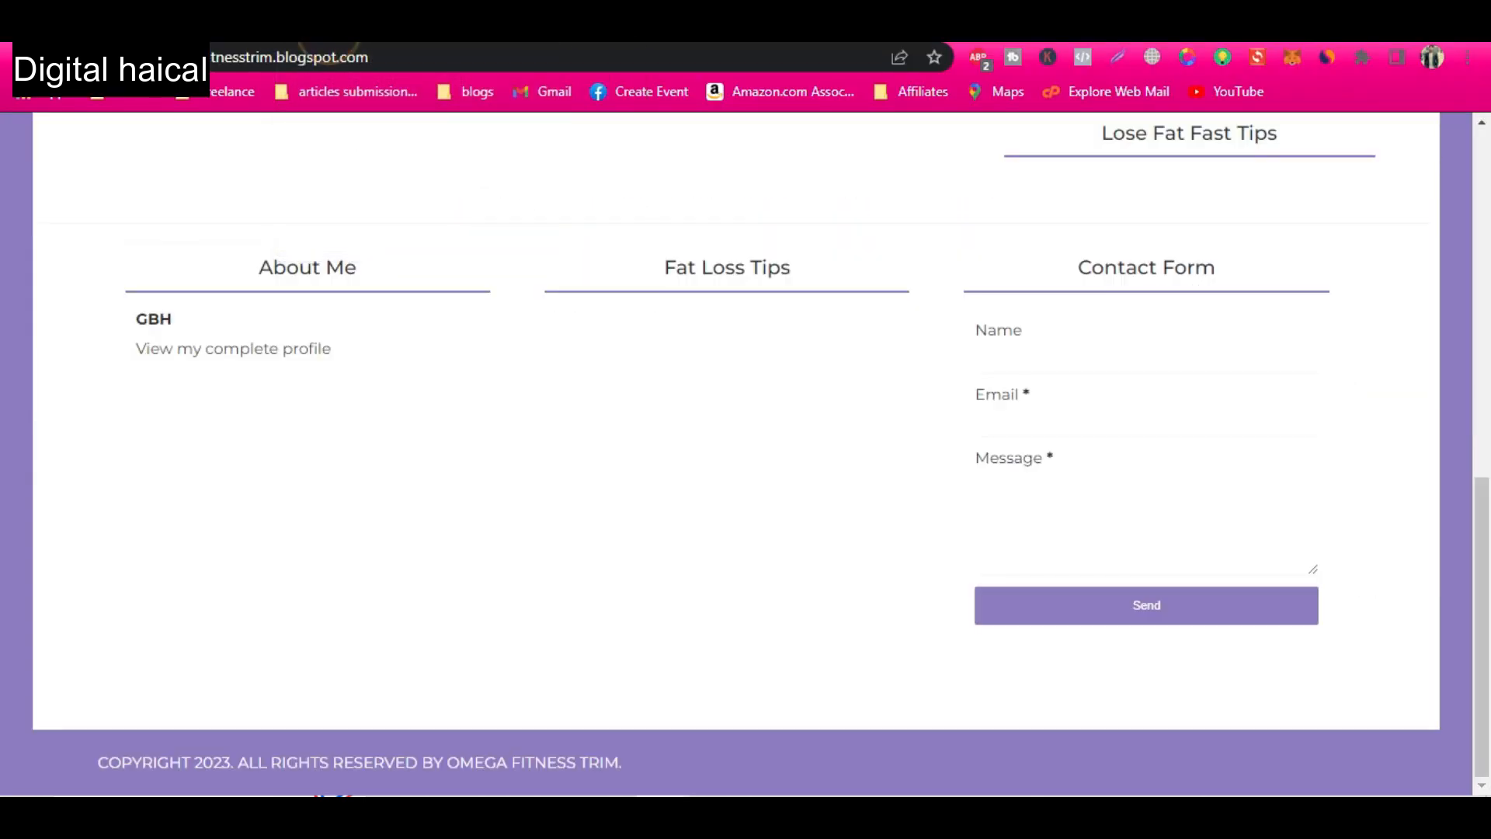
click(225, 32)
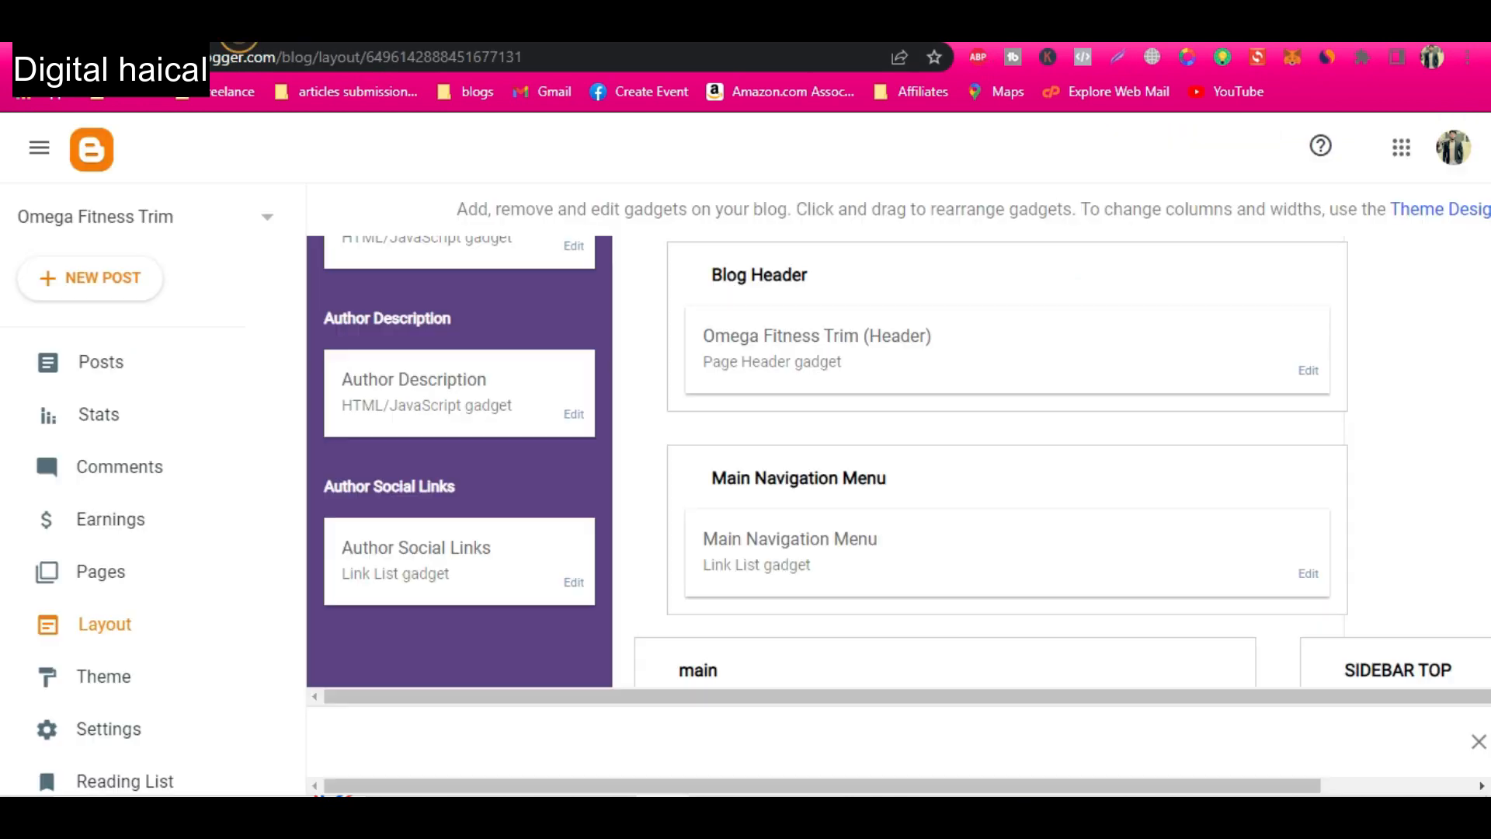
click(102, 374)
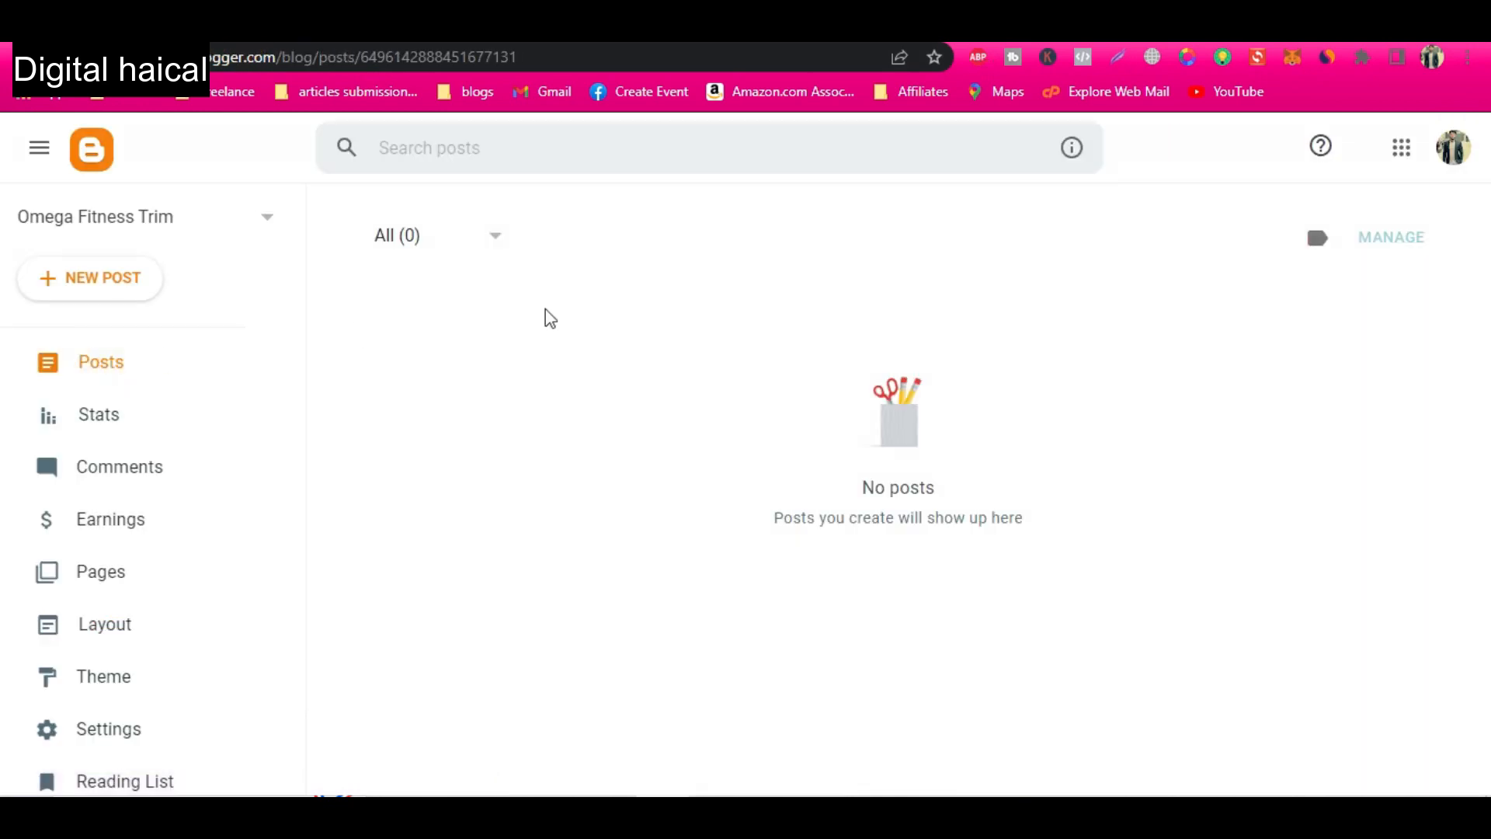
click(103, 289)
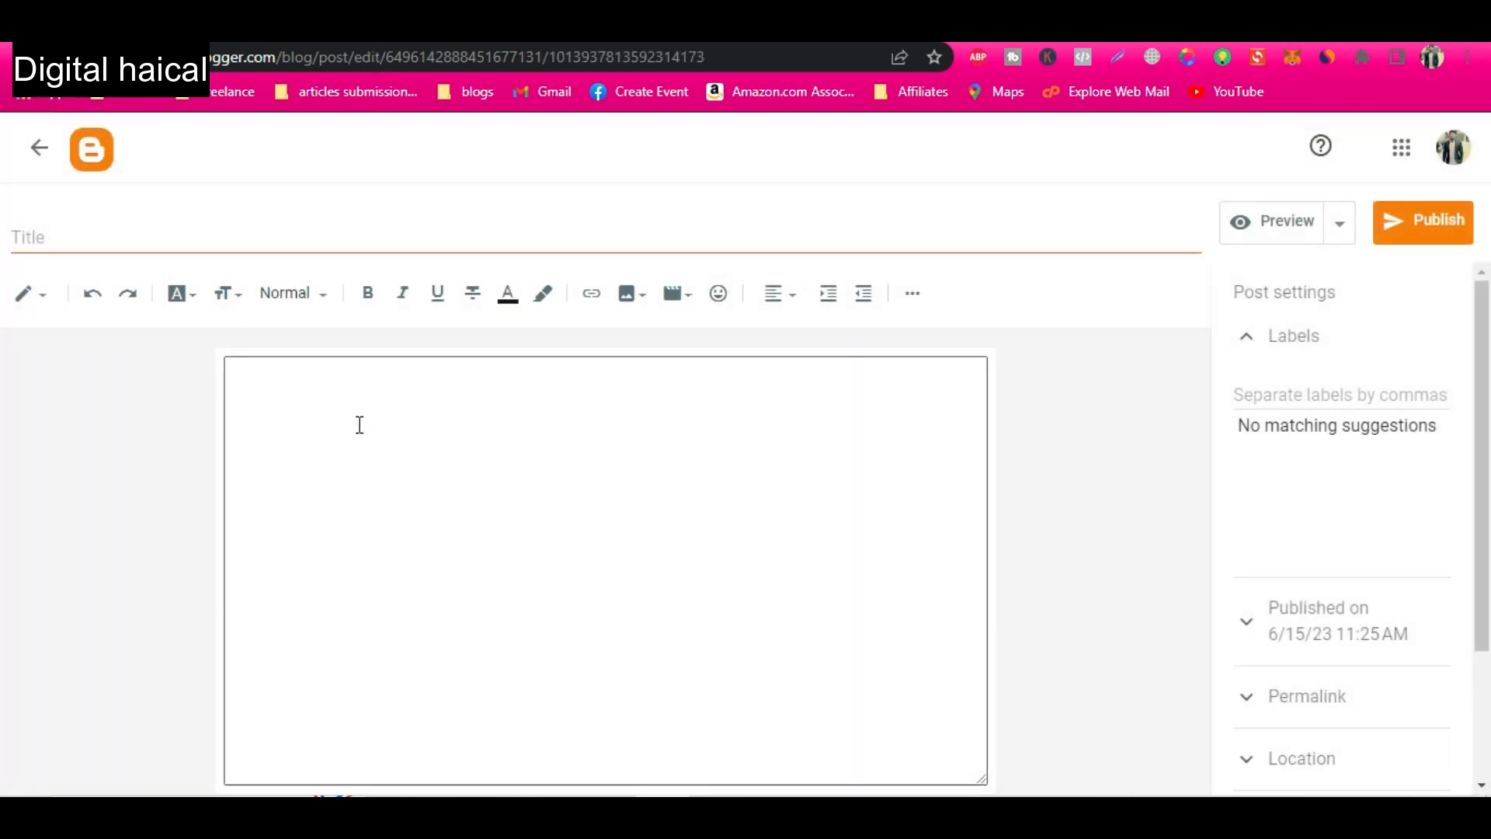
Paste the copied first part of the article into the body of the new post.
click(356, 423)
right_click(325, 448)
click(426, 231)
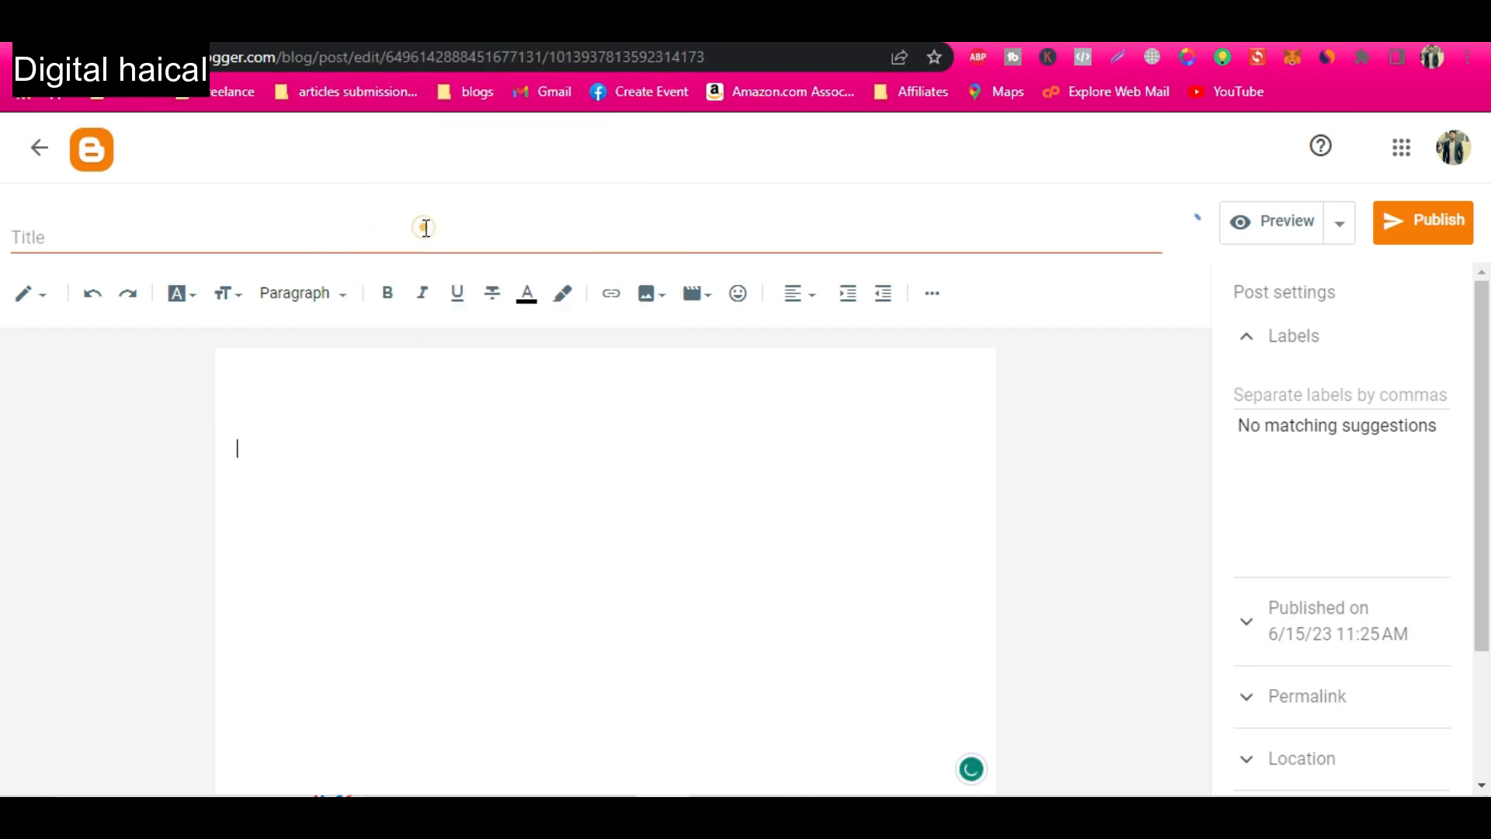
Return to ChatGPT and copy the article's continuation through the last FAQ answer, leaving out the "Get Access Now" line.
key(alt+Tab)
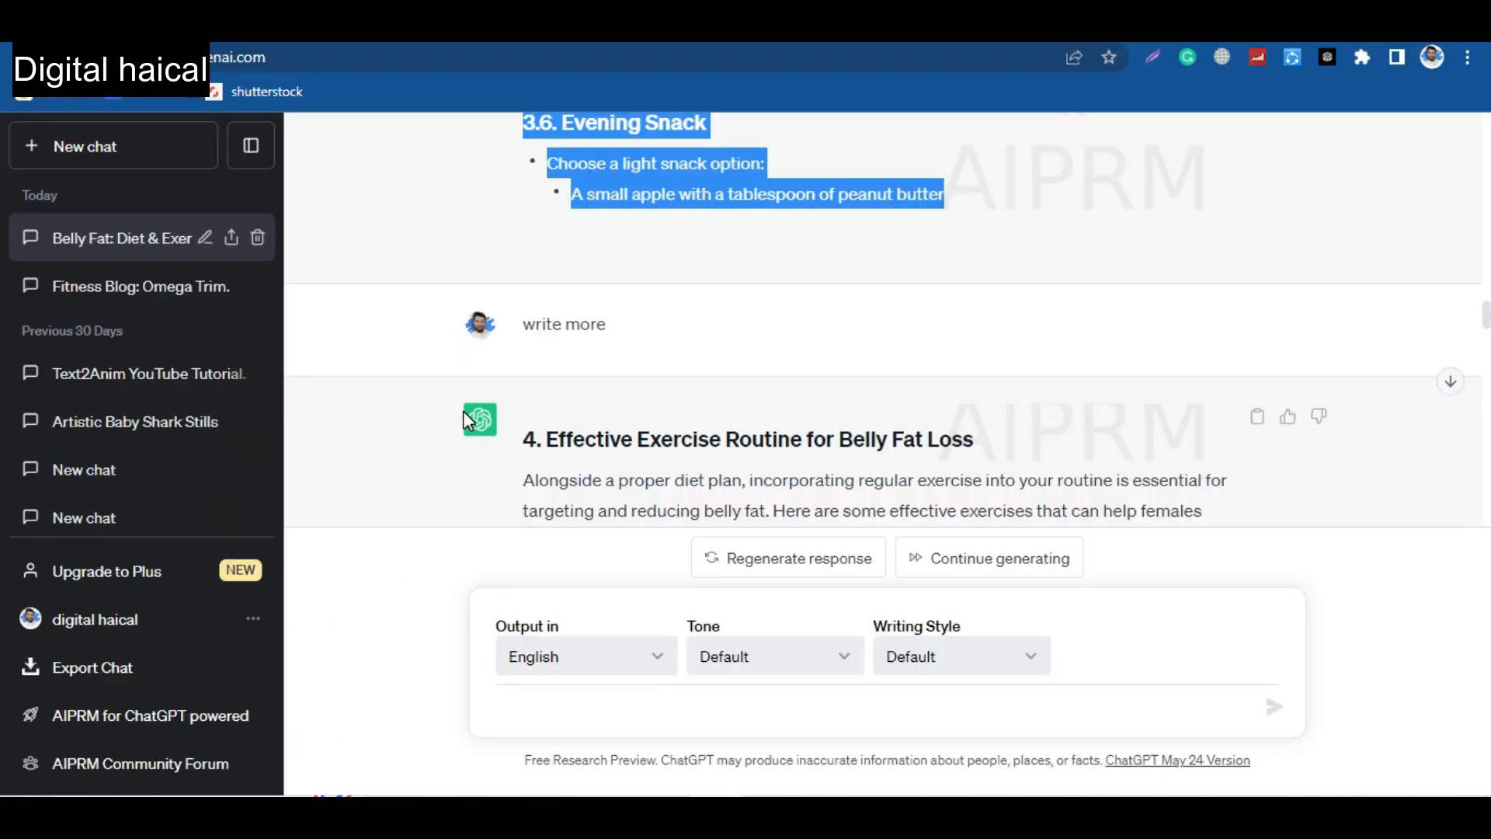
scroll(684, 335, down, 2)
mouse_move(544, 313)
mouse_down()
mouse_move(648, 440)
mouse_move(702, 566)
mouse_move(733, 399)
mouse_move(750, 588)
mouse_move(836, 244)
mouse_move(906, 59)
mouse_move(920, 501)
mouse_move(866, 522)
mouse_move(963, 330)
mouse_move(1140, 240)
mouse_up()
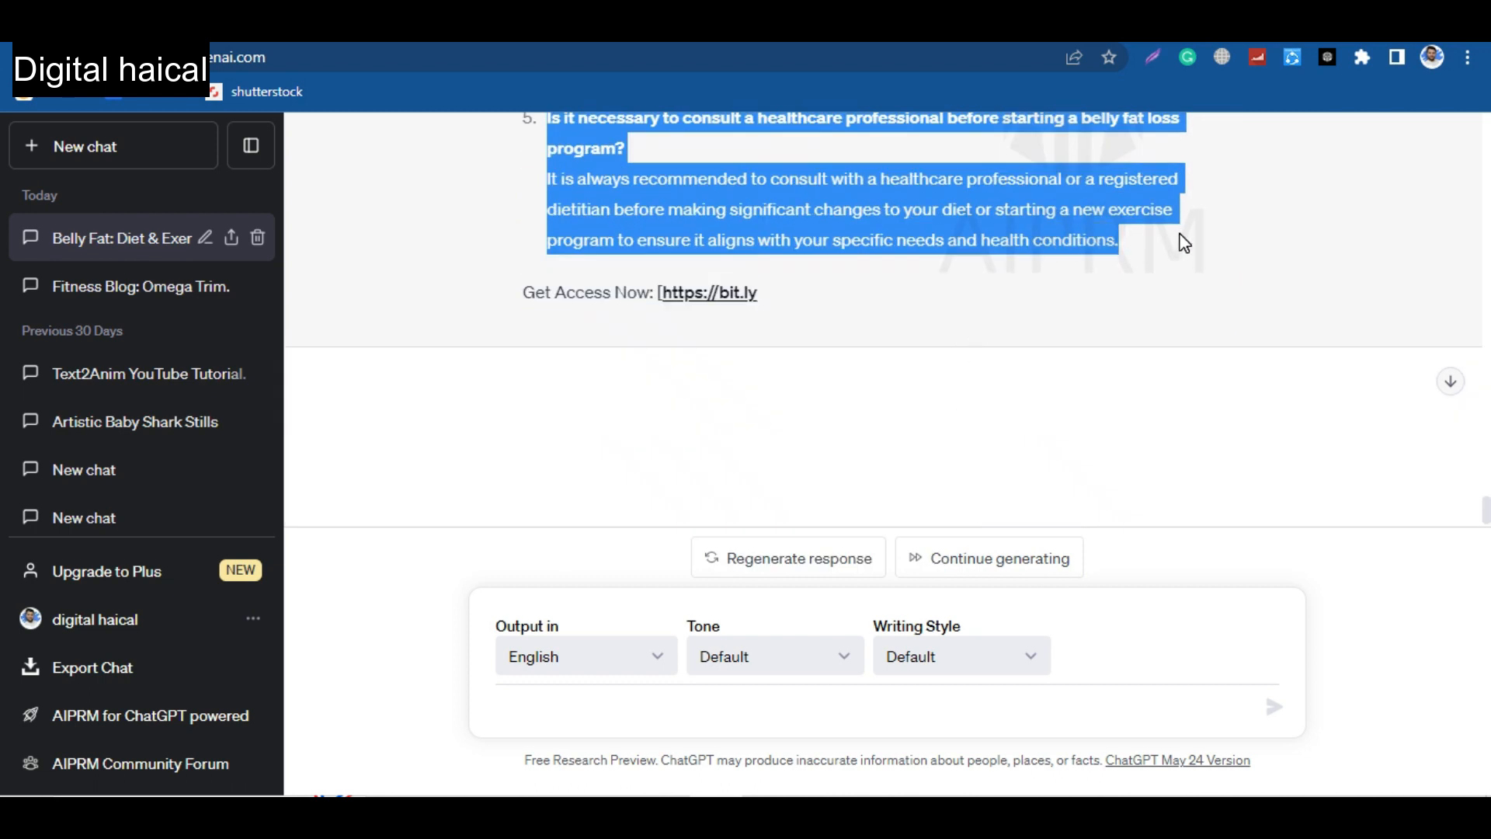
Switch to the Blogger post and paste the article's continuation as plain text below the Evening Snack section.
key(alt+Tab)
scroll(548, 629, down, 1)
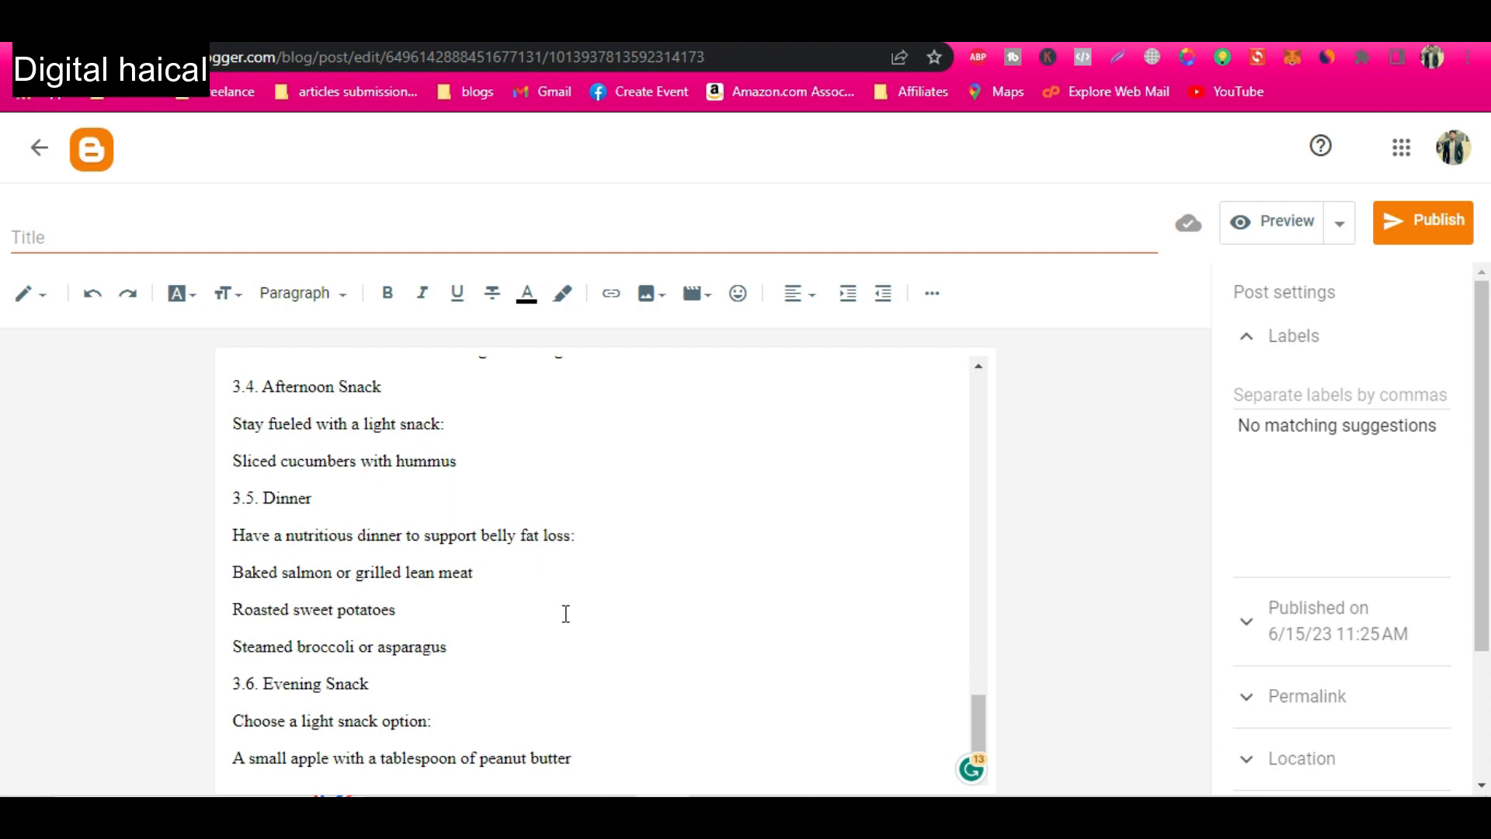
key(Return)
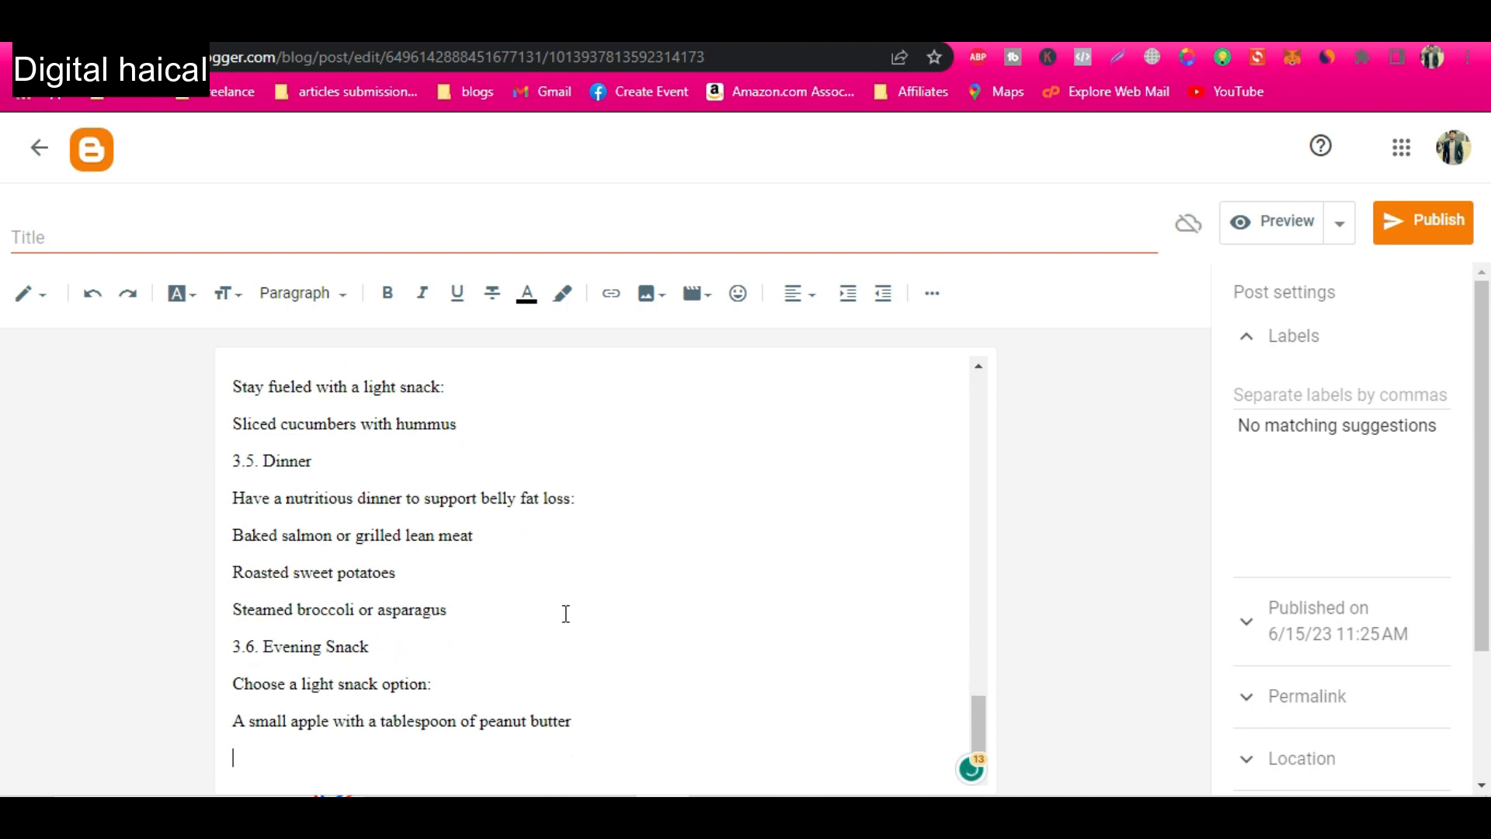
key(ctrl+v)
key(ctrl+z)
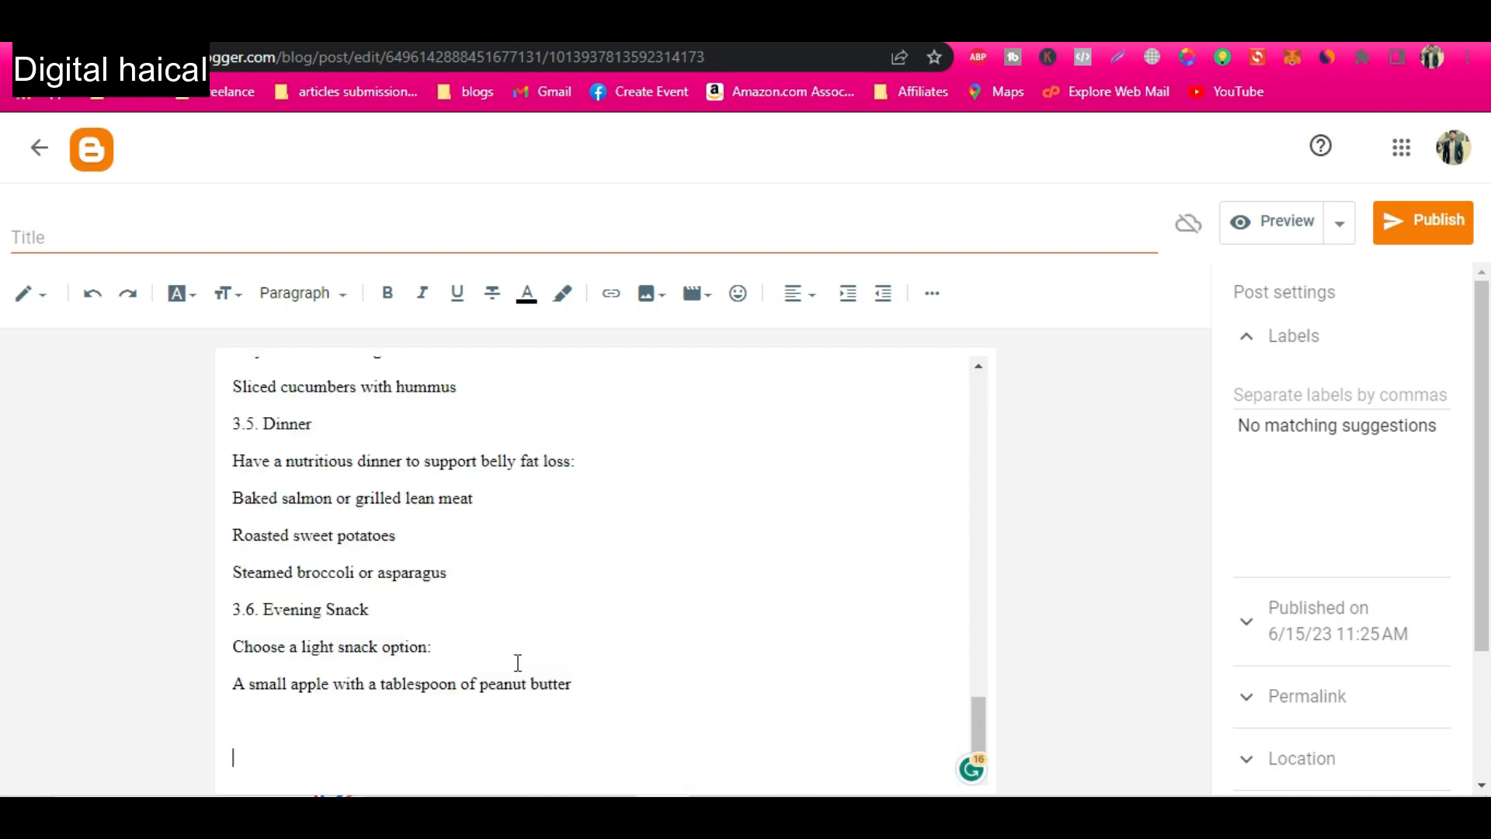
right_click(264, 727)
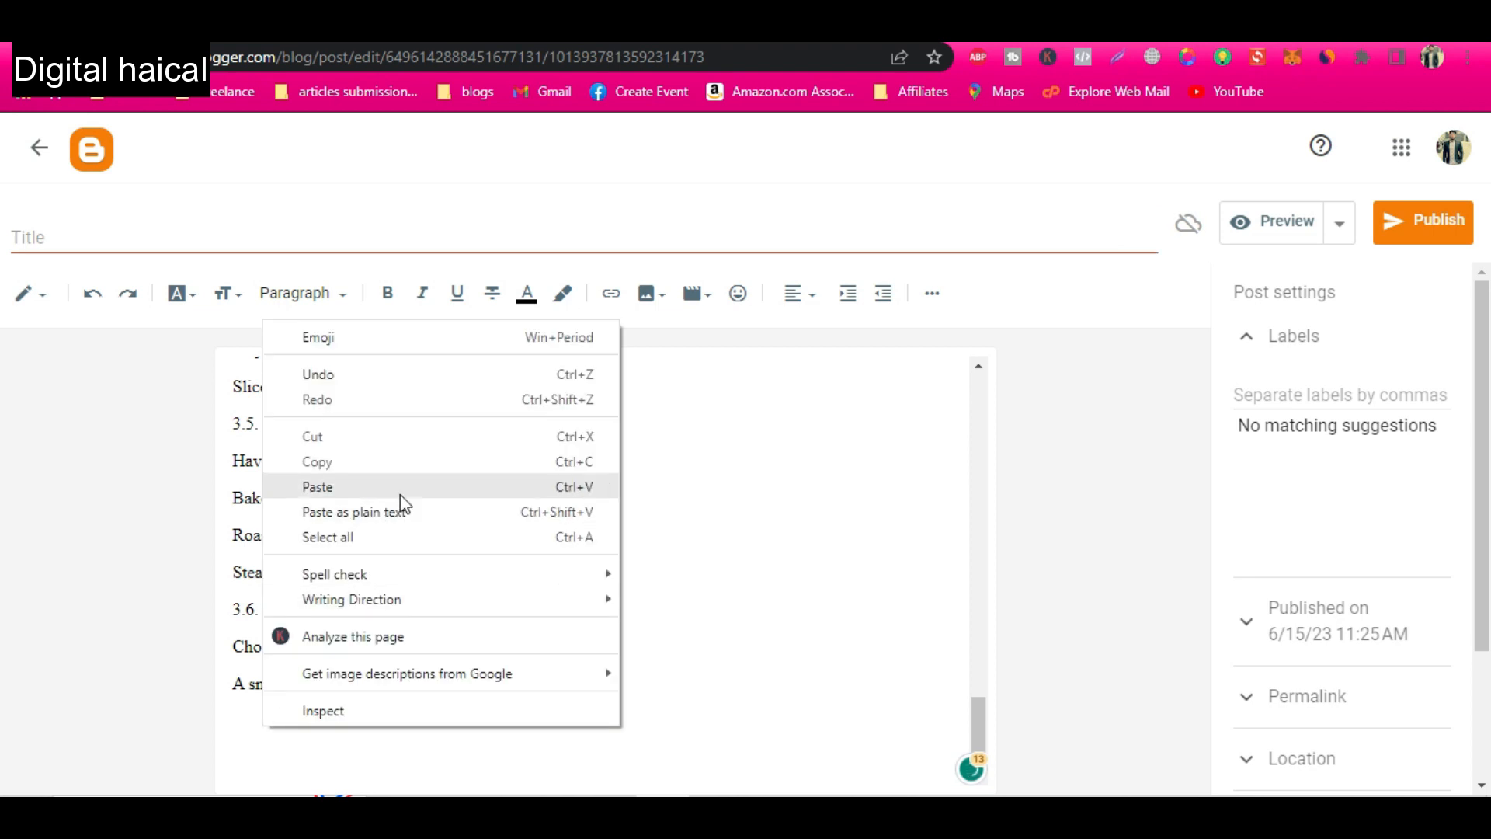
click(403, 519)
scroll(401, 654, up, 20)
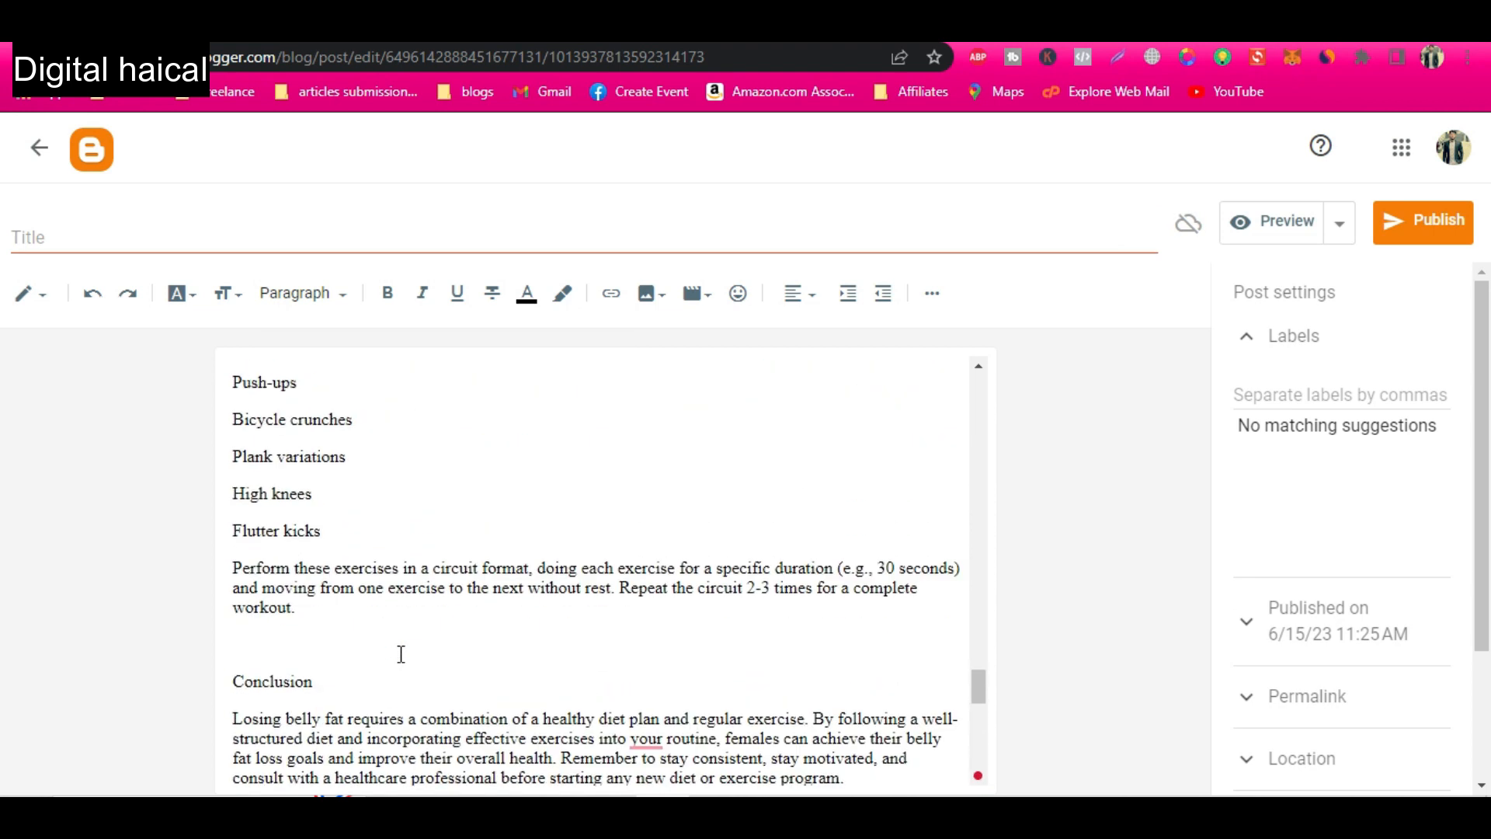
scroll(401, 654, up, 20)
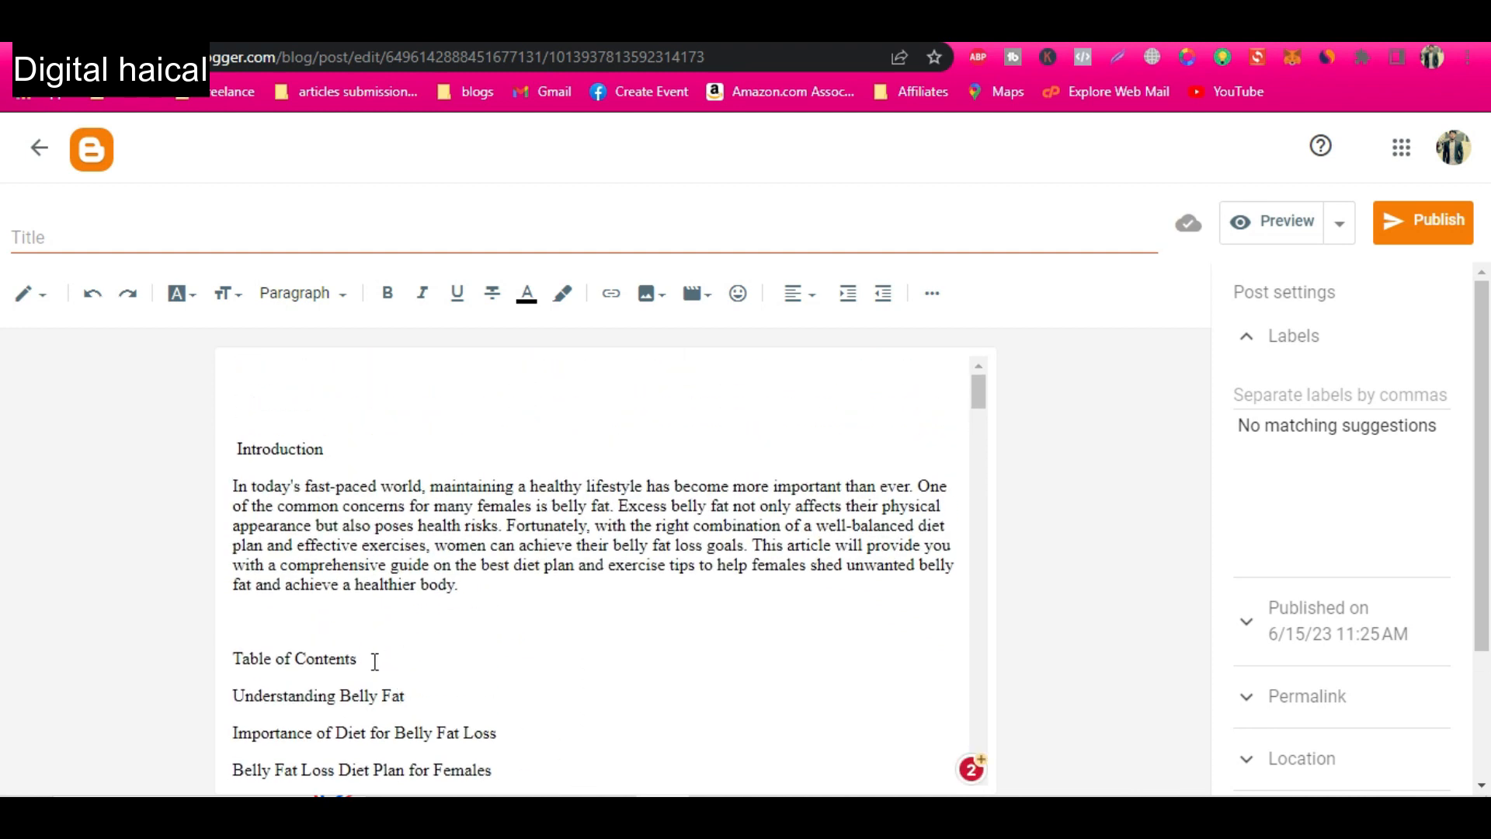
Return to ChatGPT and request "write clickable blog title based on these keywords", followed by the three belly fat loss keywords from the first prompt.
key(alt+Tab)
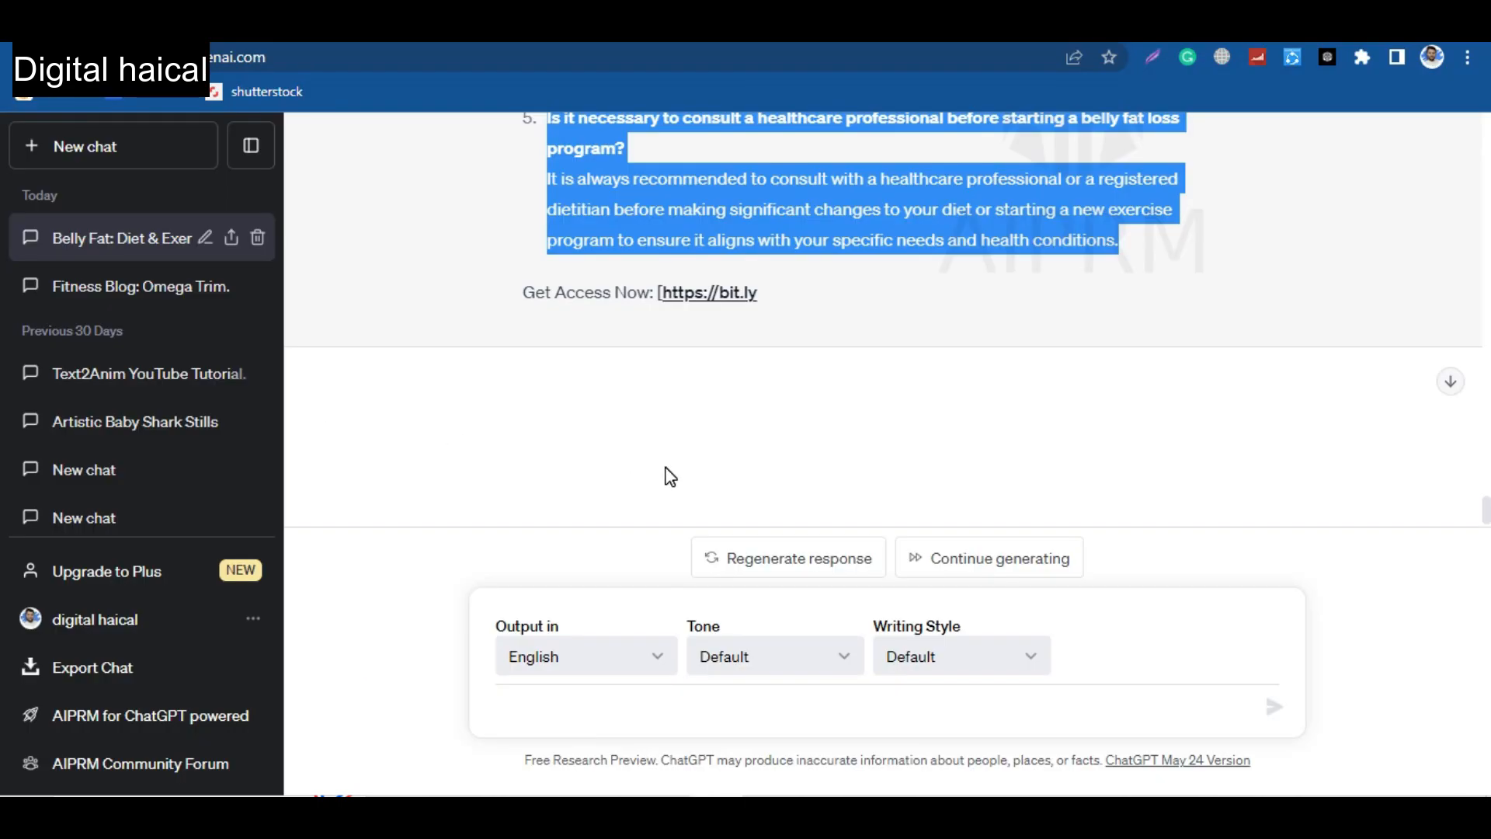
scroll(671, 476, up, 20)
scroll(667, 468, up, 20)
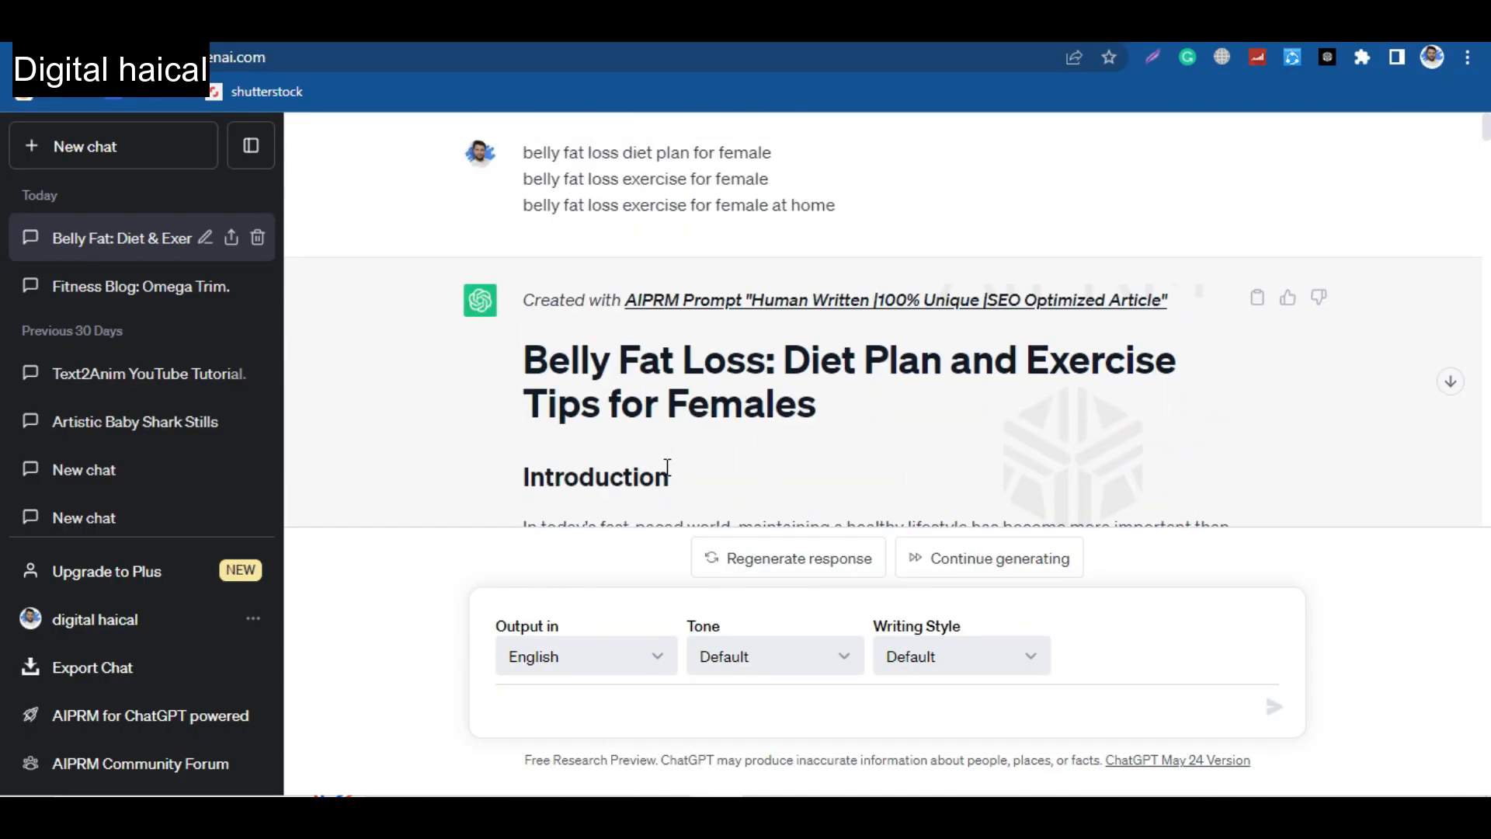
drag(839, 206, 542, 171)
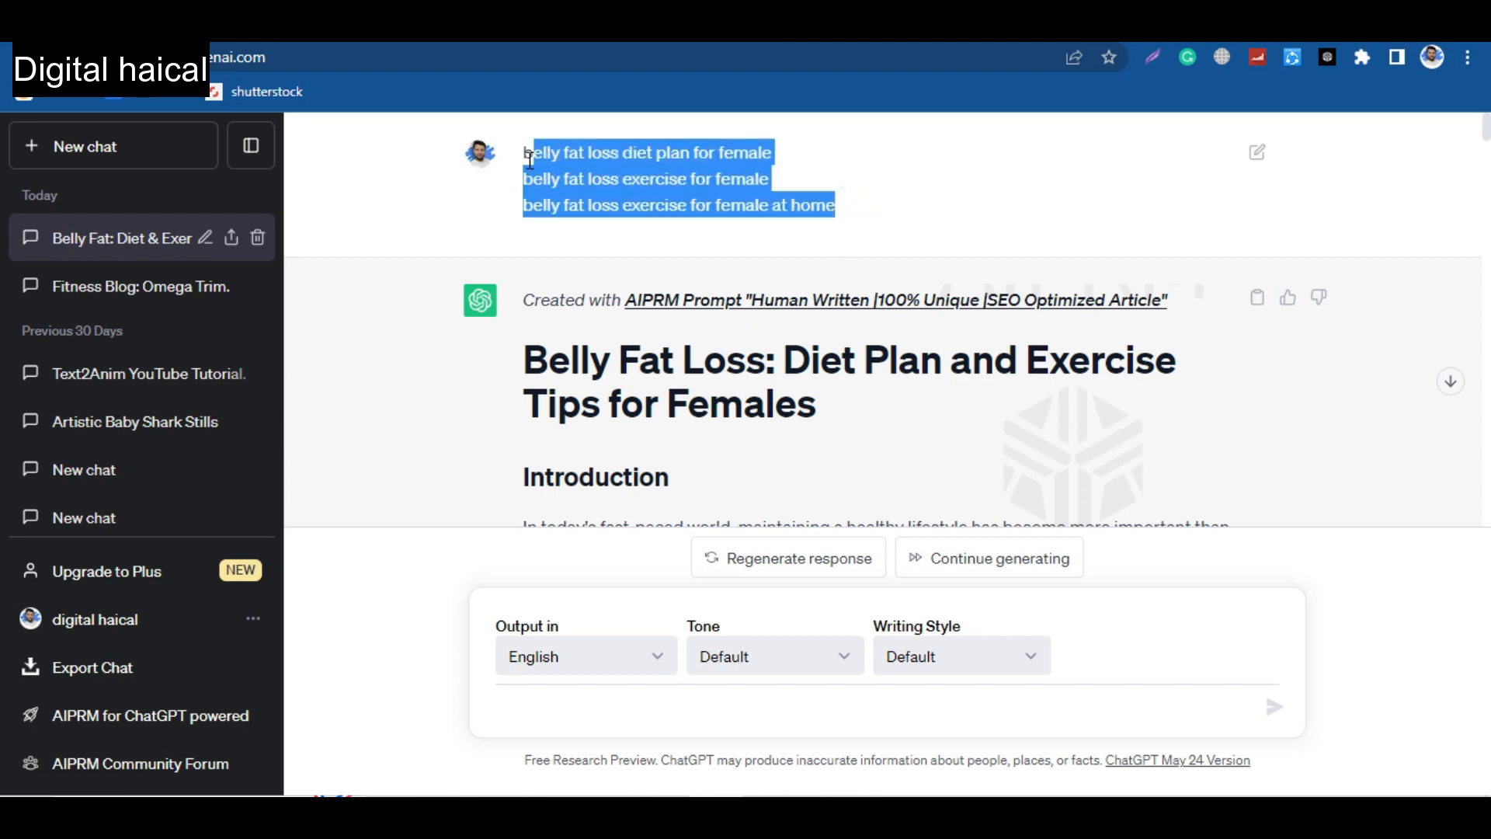
click(606, 717)
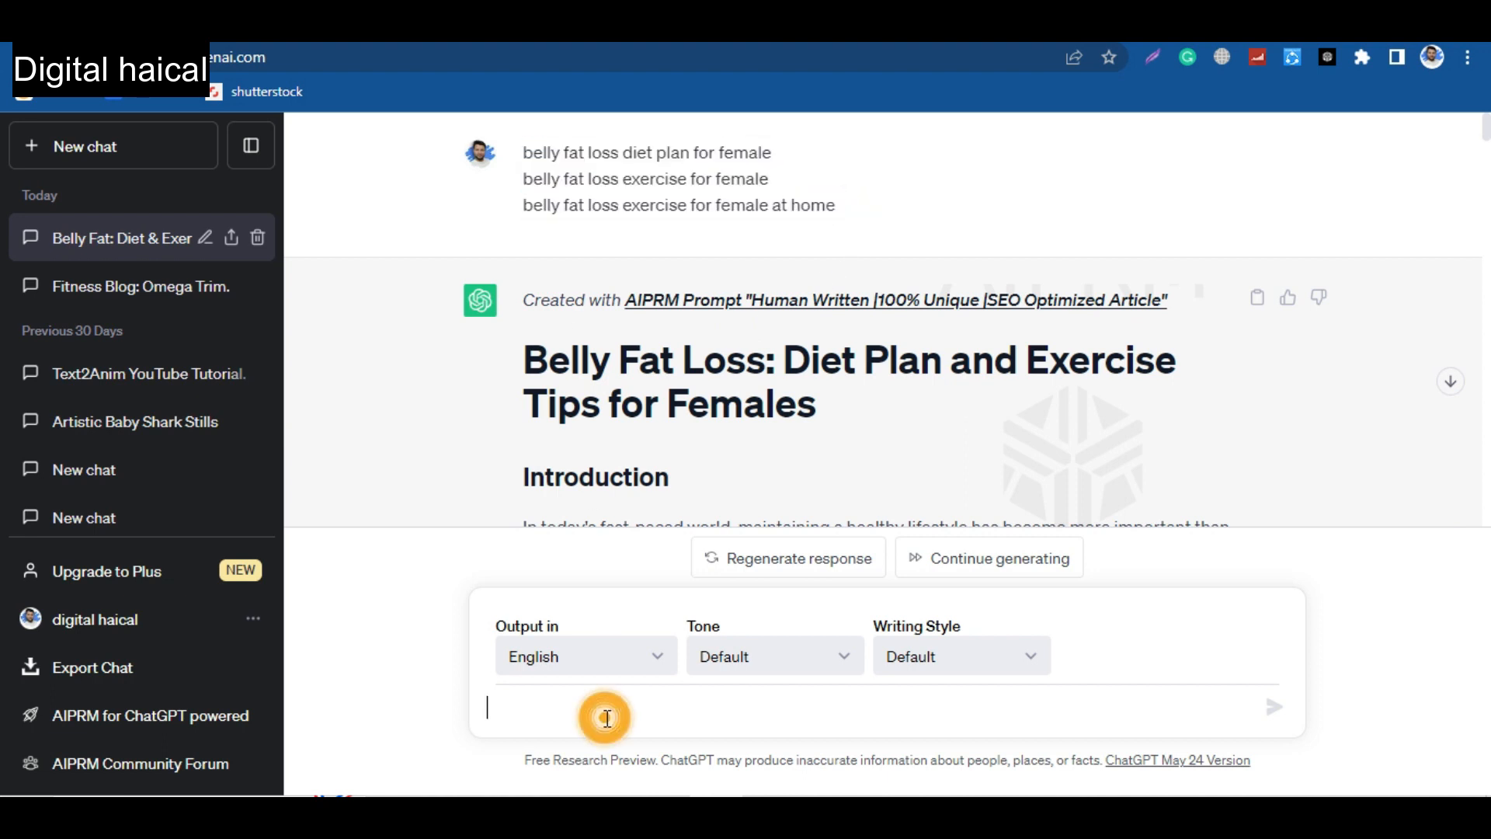
text(write clickable blog title based on these keywords ")
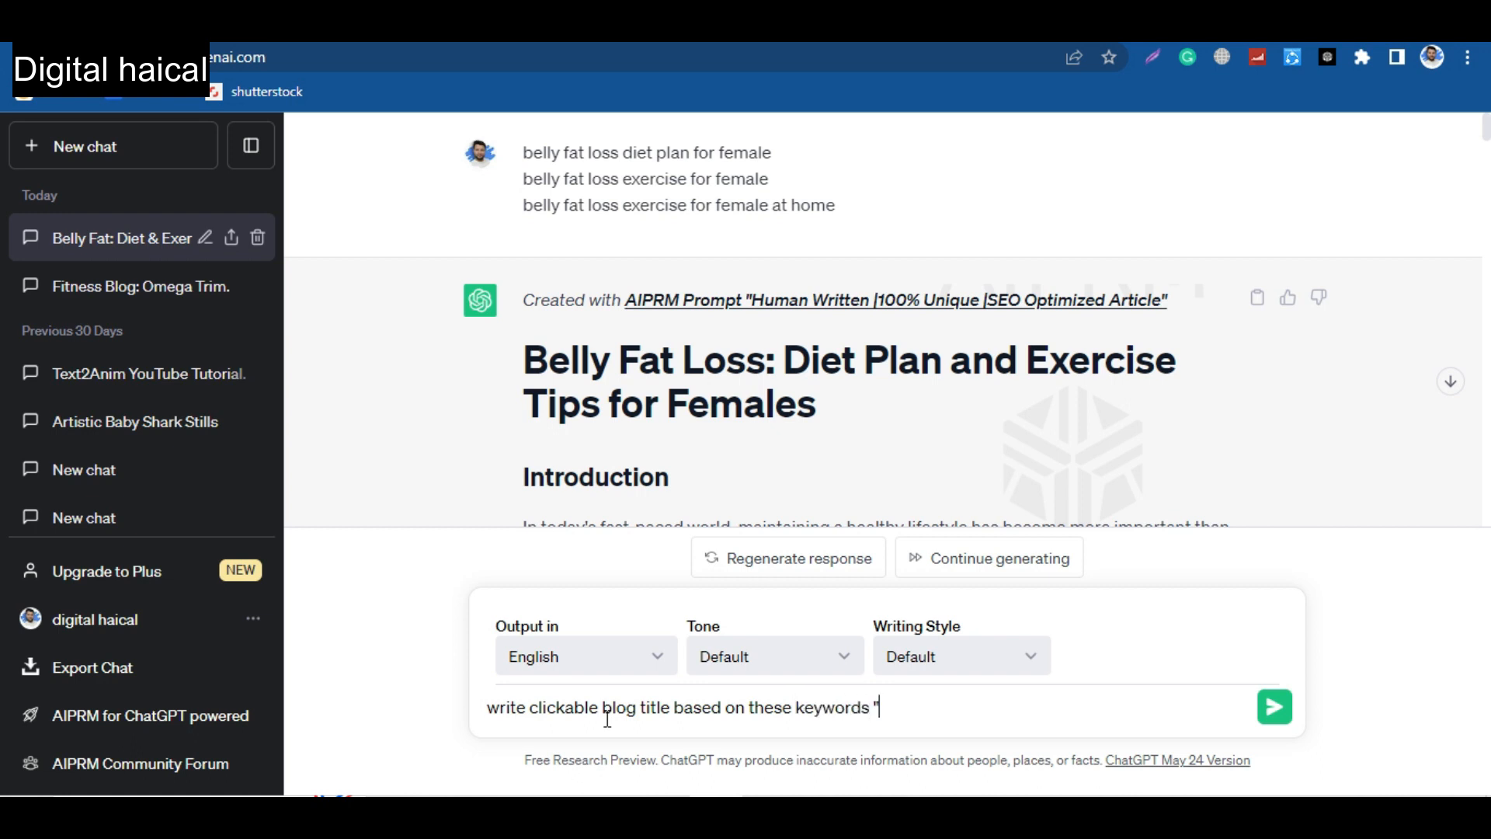
text(belly fat loss diet plan for female belly fat loss exercise for female belly fat loss exercise for female at home)
key(Return)
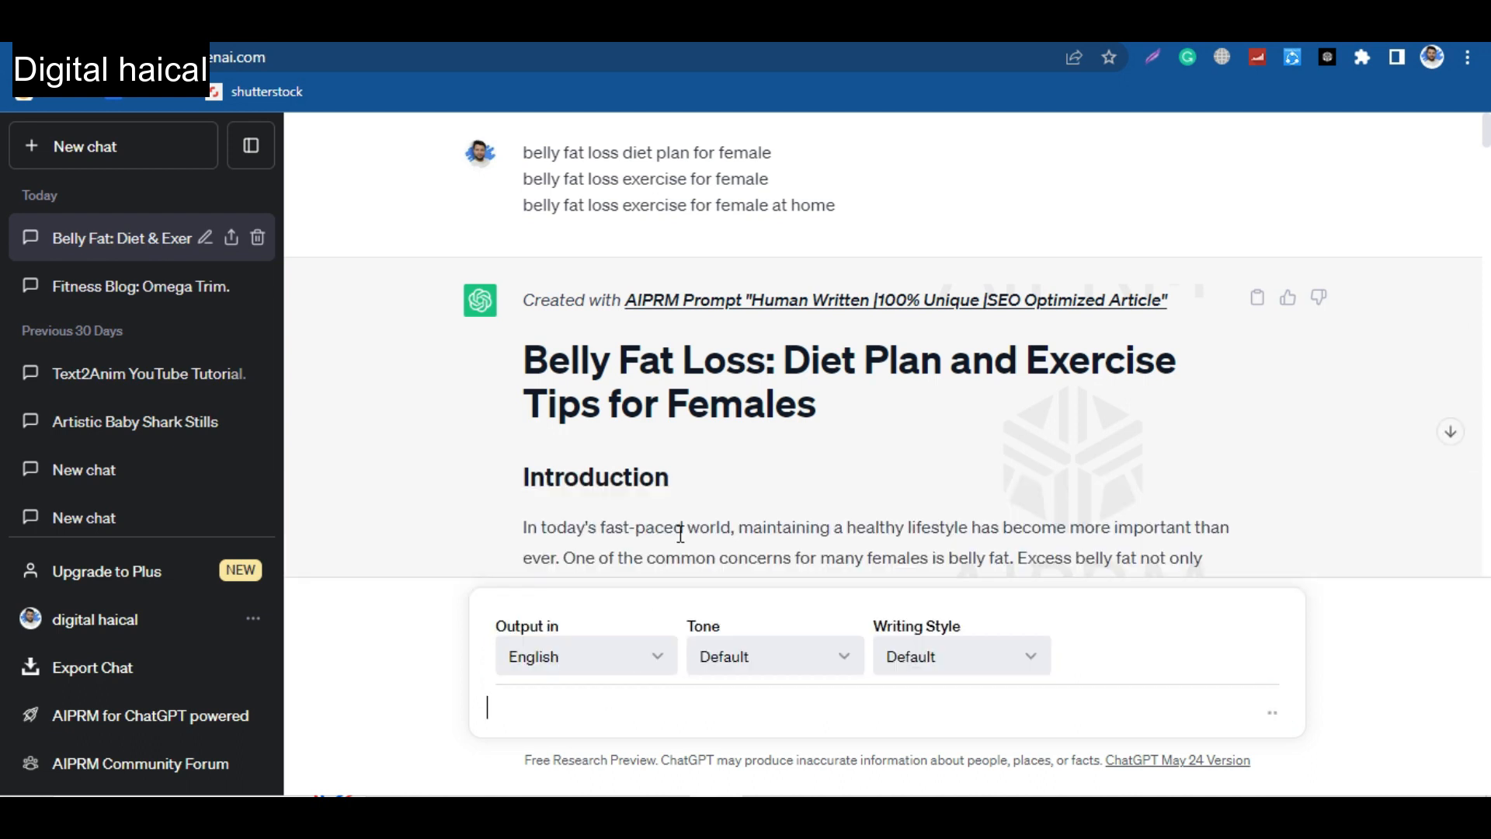
Copy the generated title "The Ultimate Belly Fat Loss Guide for Females: Diet Plan, Exercises, and At-Home Workouts" into the Blogger post's title.
scroll(734, 496, down, 20)
scroll(738, 499, down, 20)
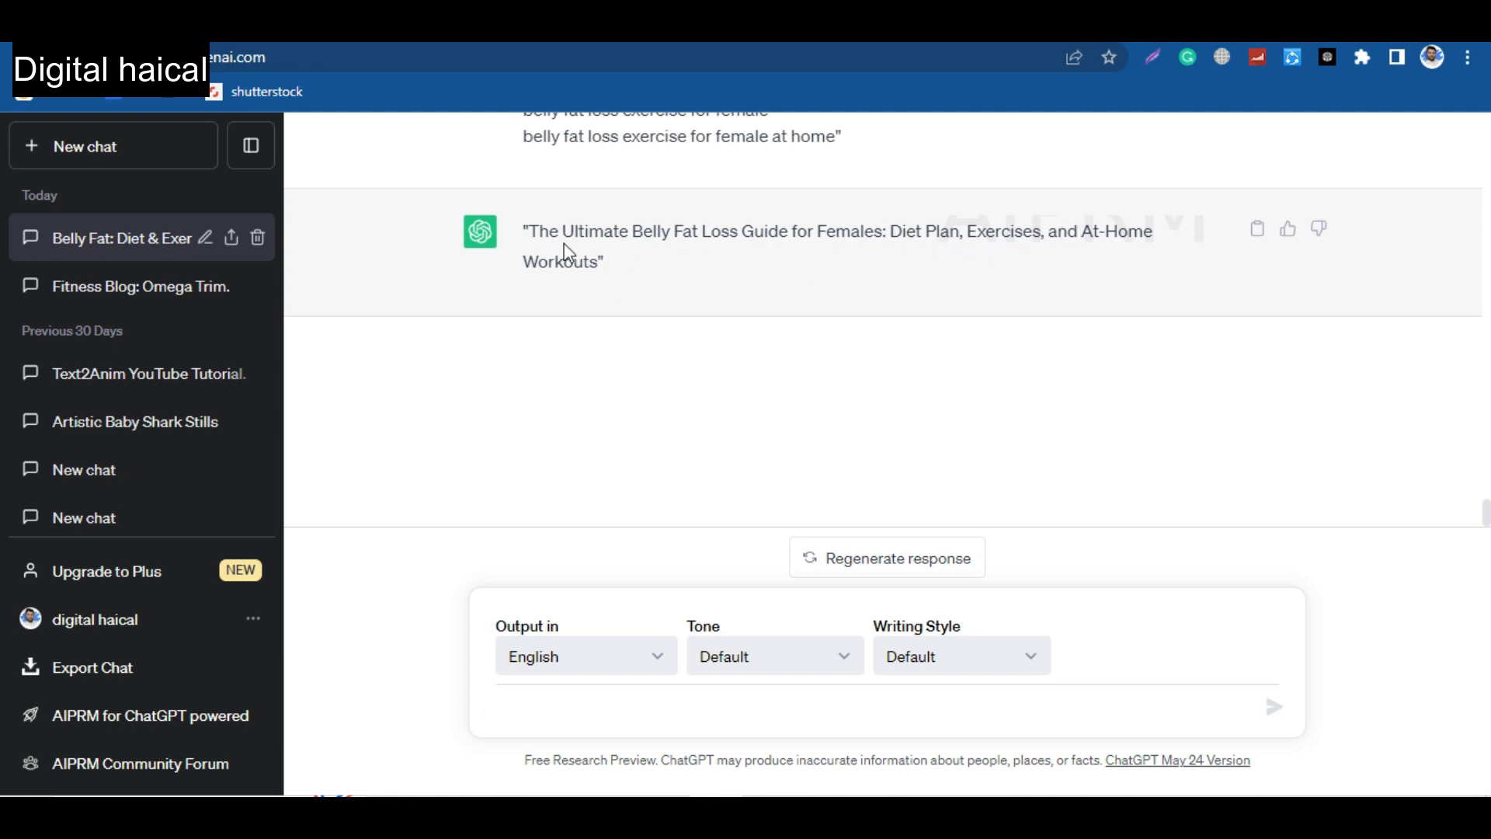
drag(532, 232, 603, 261)
key(ctrl+c)
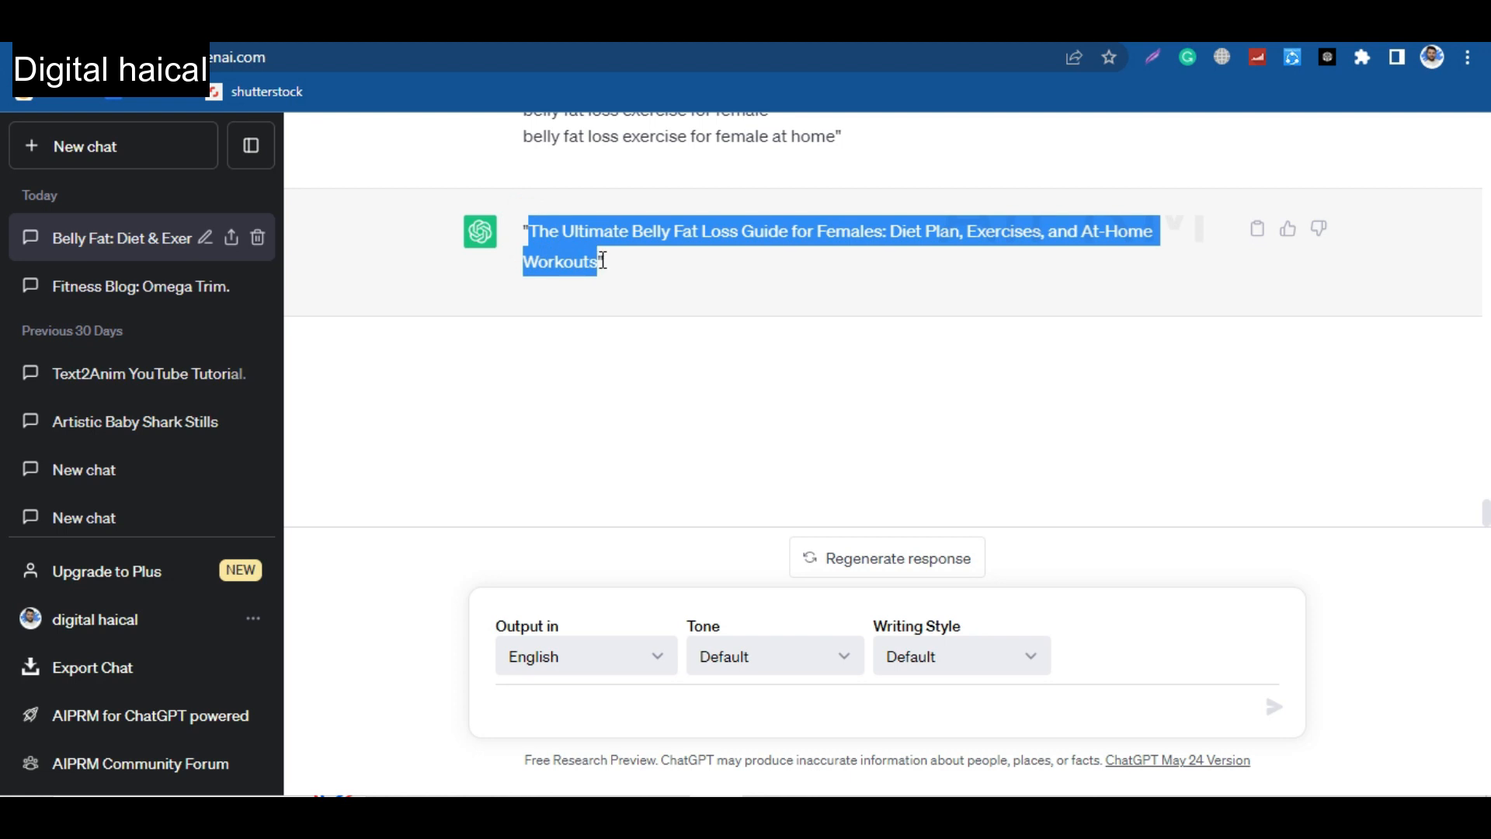
key(alt+Tab)
click(201, 235)
key(ctrl+v)
Paste the same title above the Introduction in the post body and format it as Major Heading.
click(284, 413)
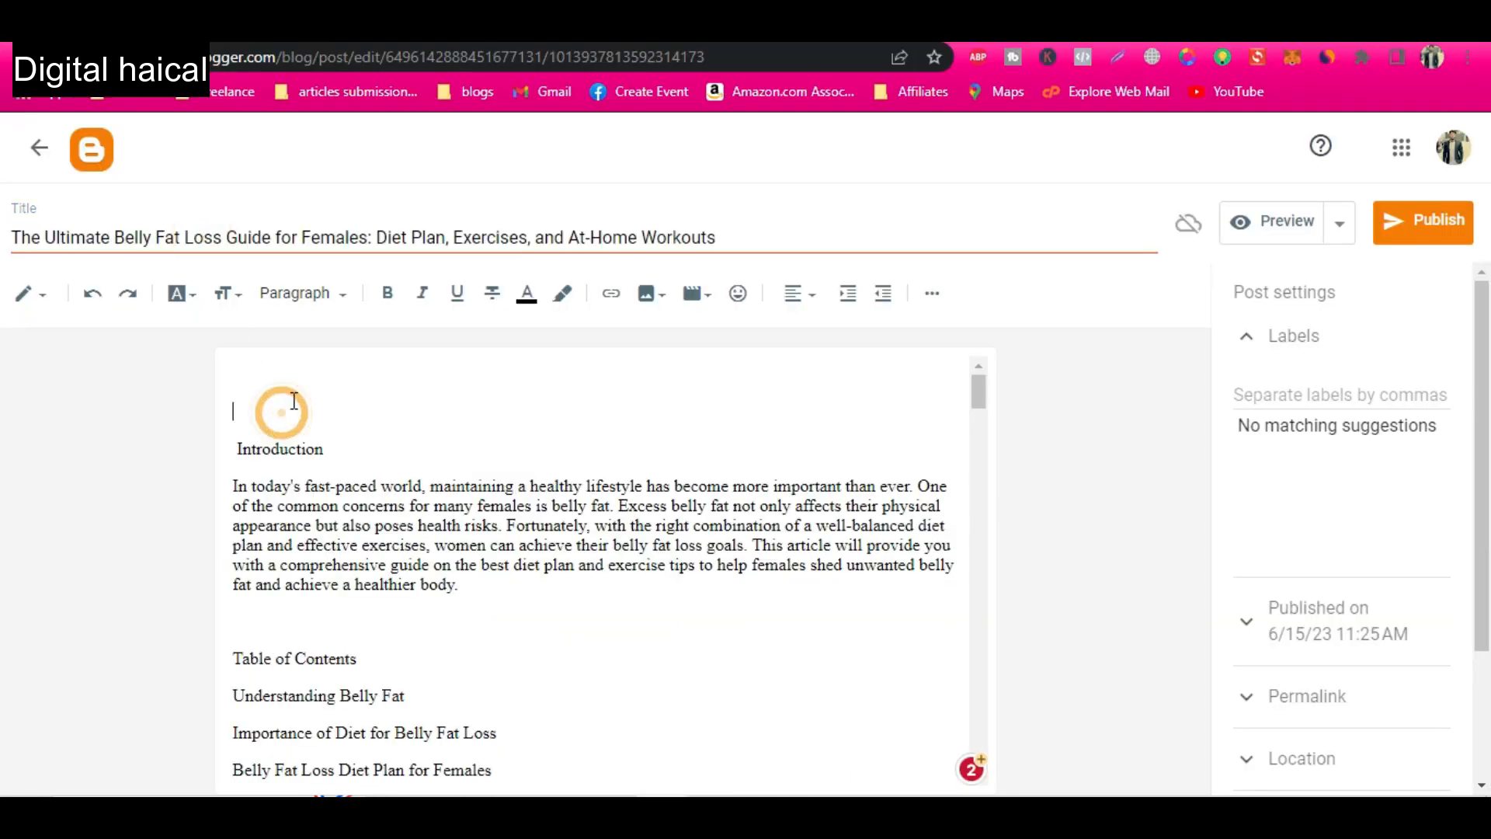
key(ctrl+v)
drag(388, 407, 209, 344)
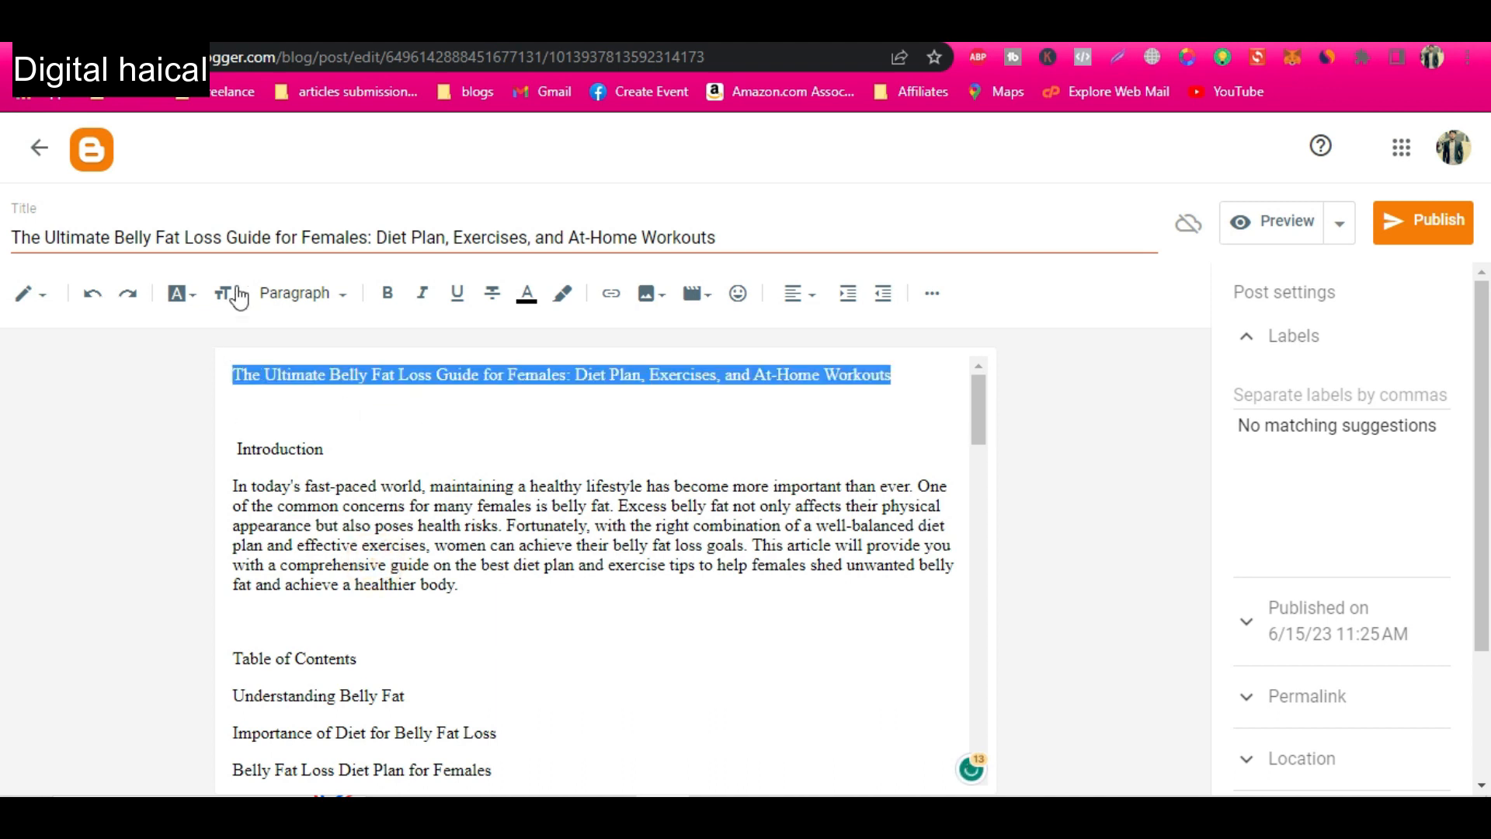
click(305, 293)
click(311, 388)
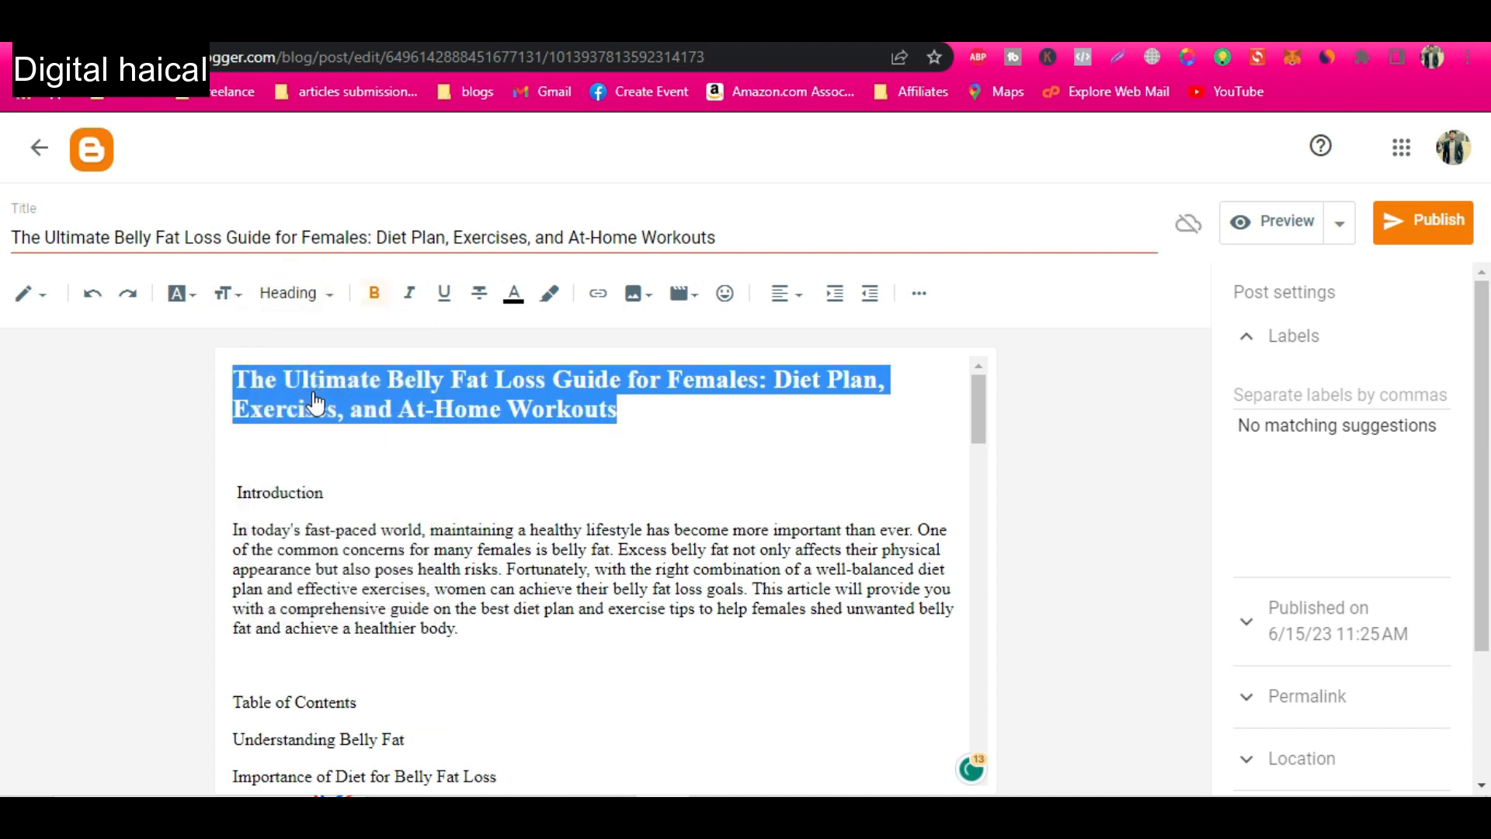
click(313, 295)
click(314, 338)
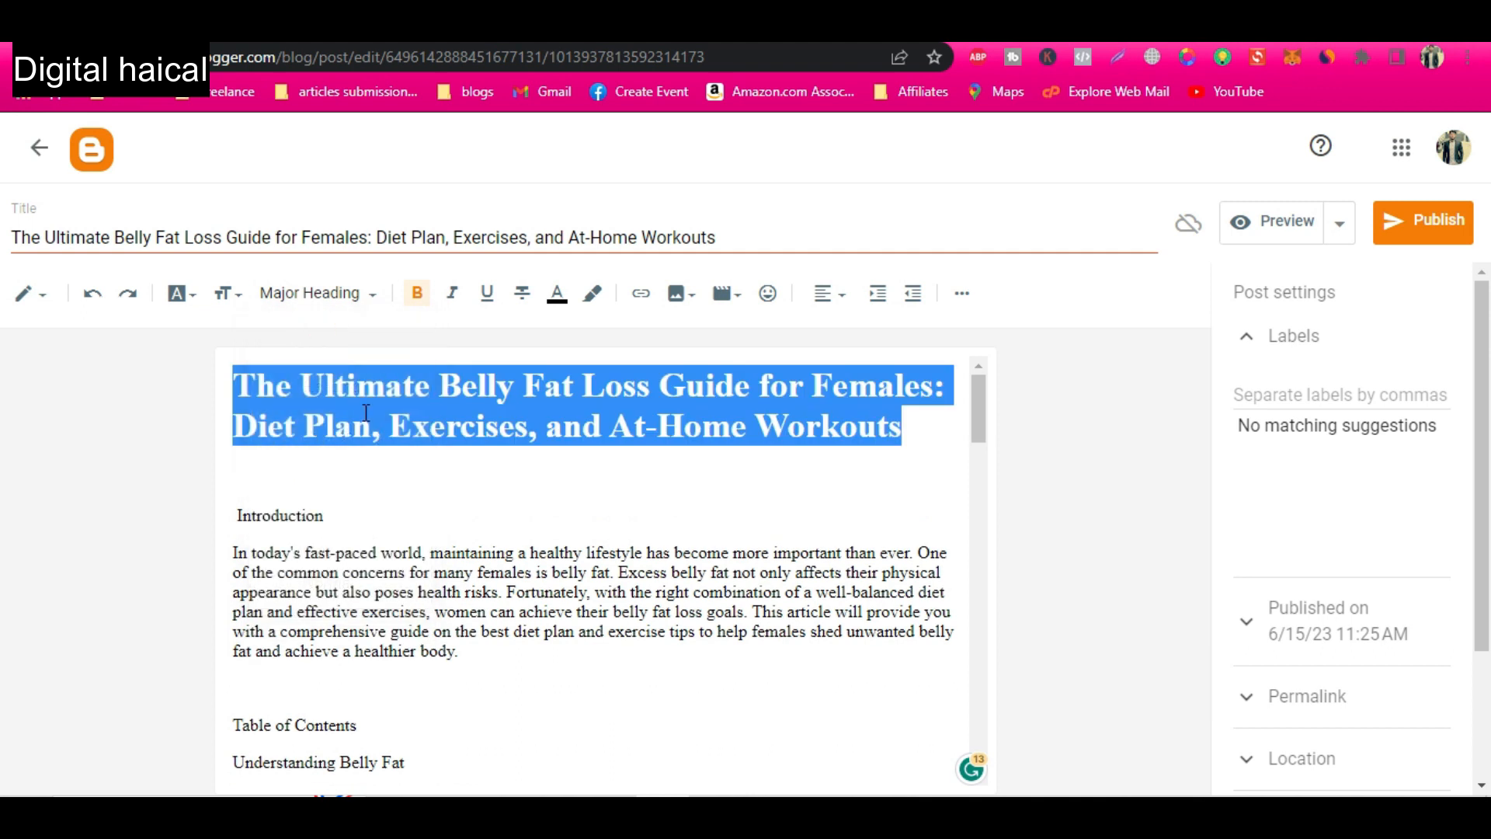
click(392, 437)
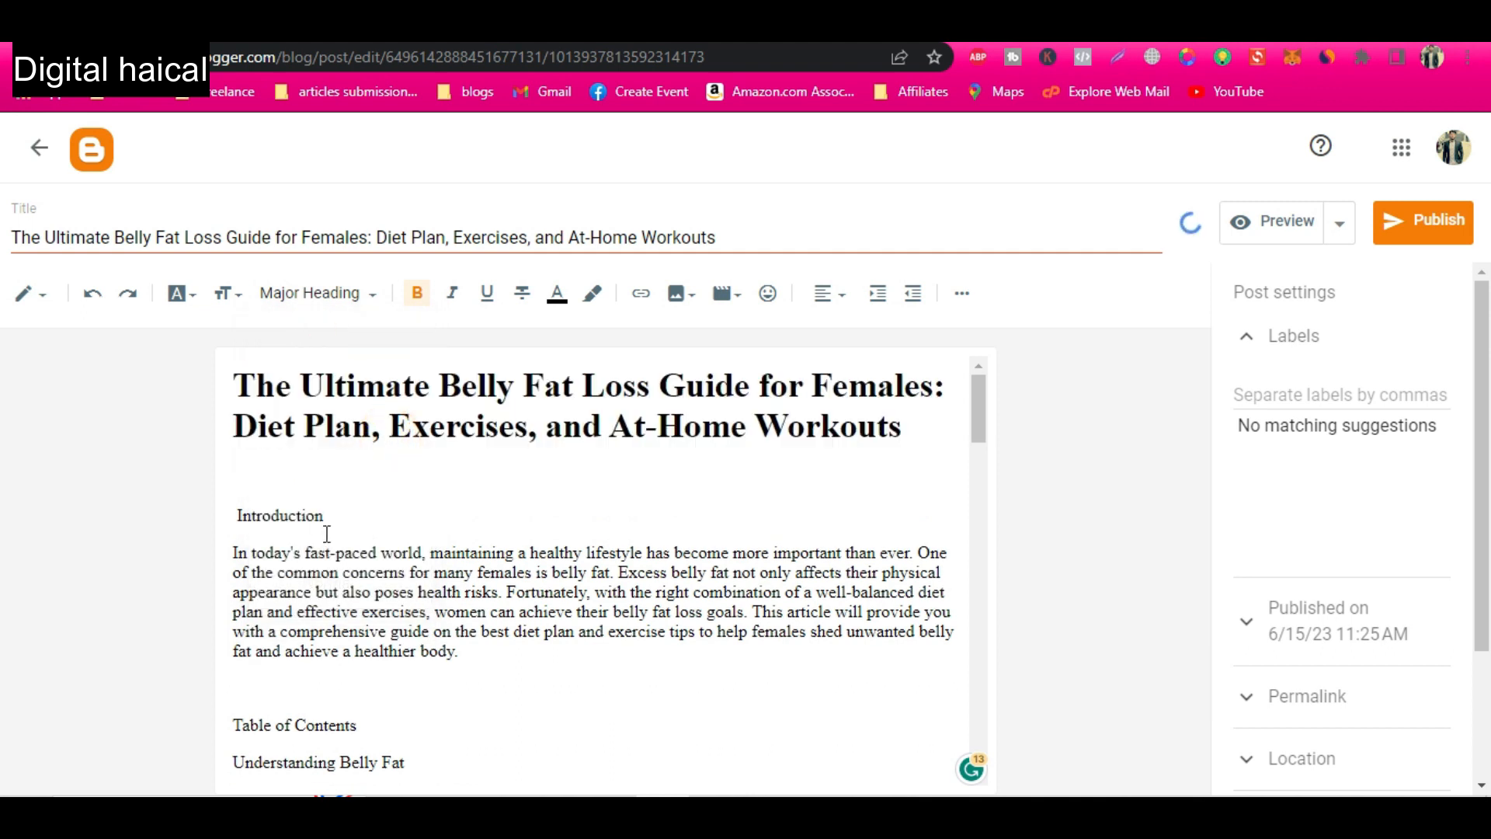
Format the "Introduction" line as Heading and try to apply Heading to the "Table of Contents" line.
drag(327, 535, 229, 518)
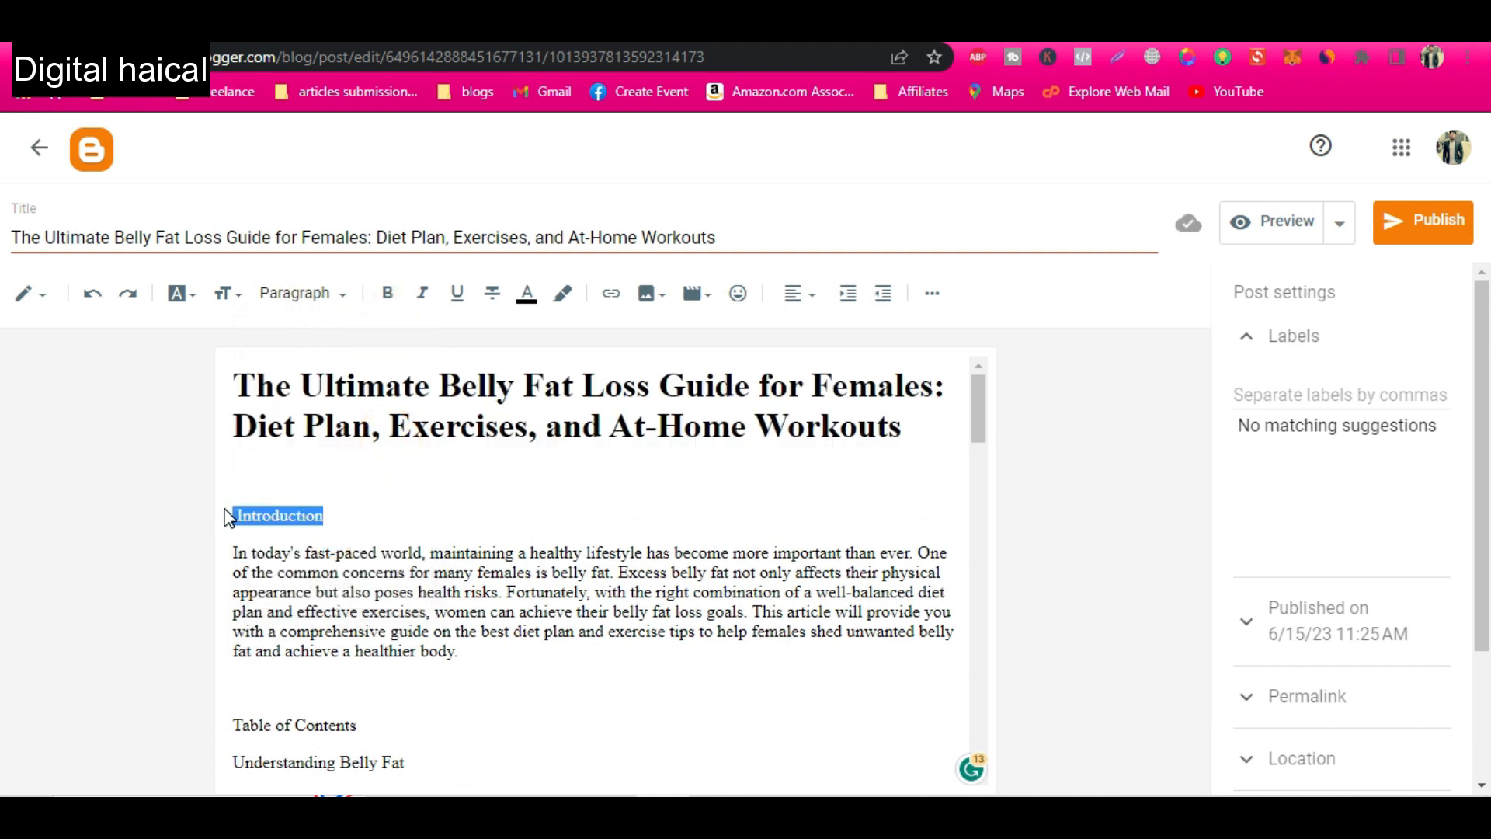
click(273, 295)
click(324, 380)
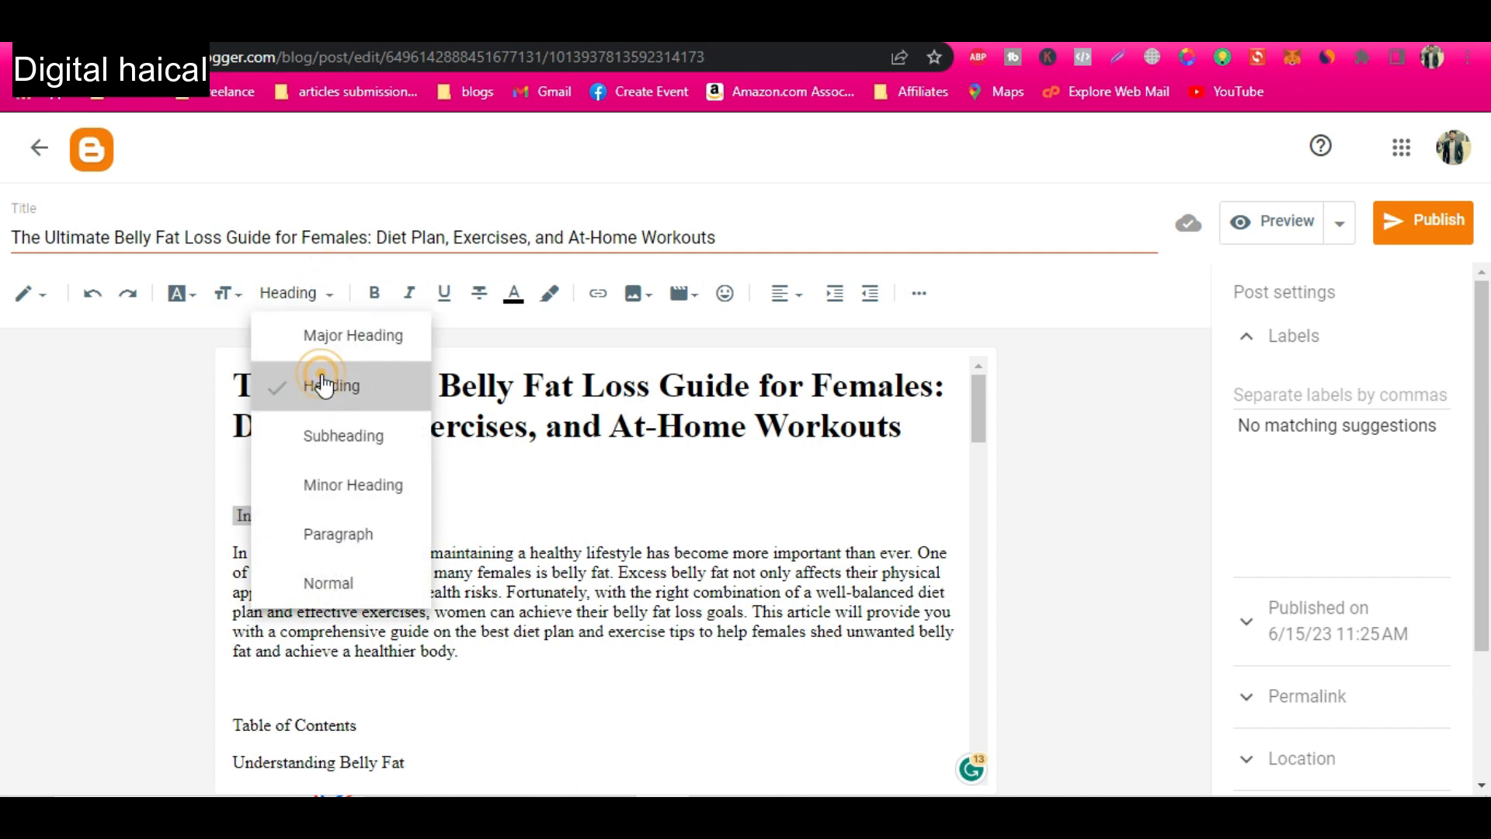
scroll(365, 594, down, 2)
drag(343, 546, 224, 555)
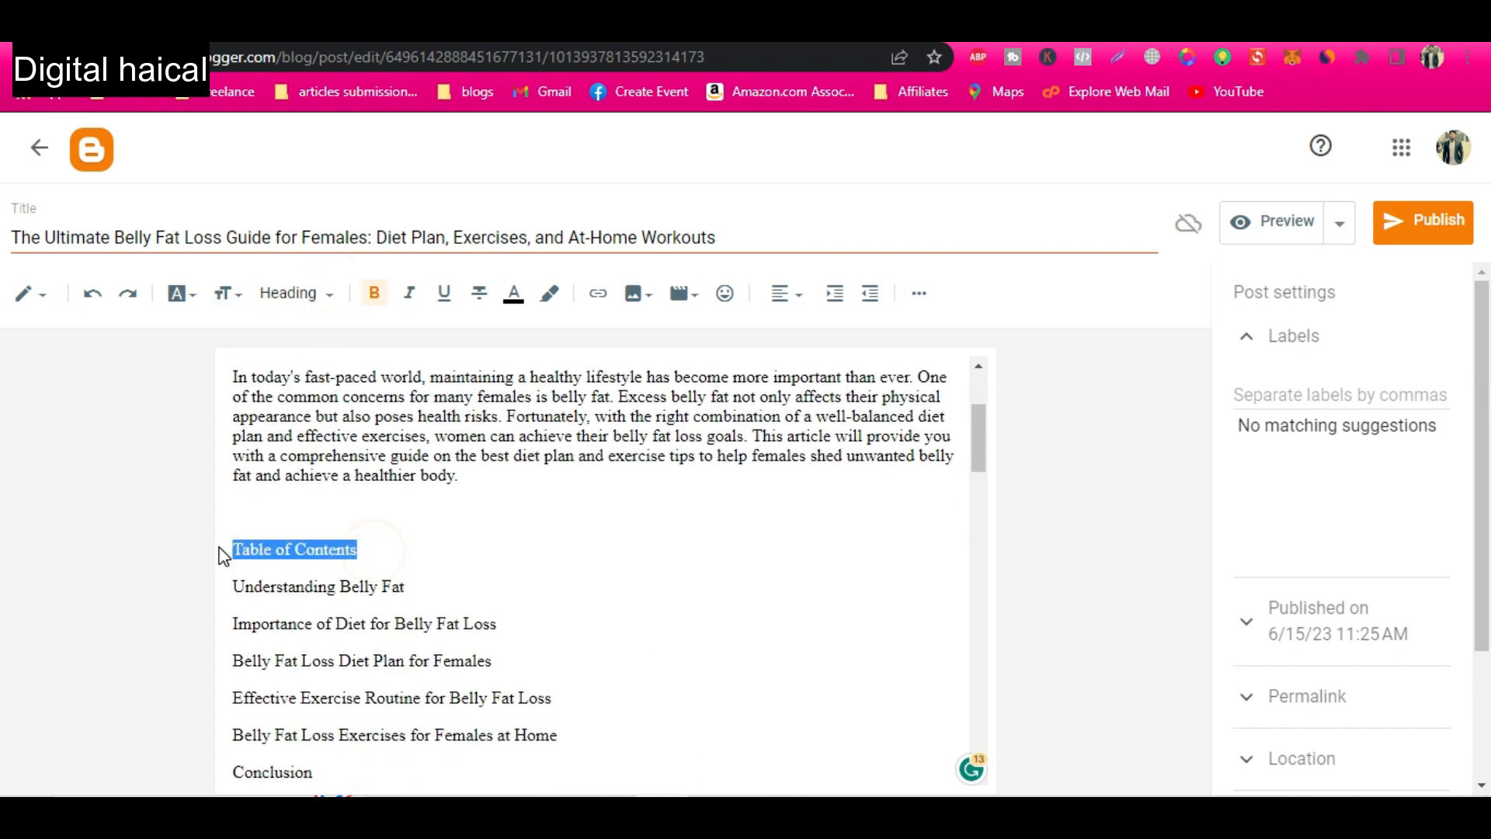
click(295, 294)
click(315, 386)
scroll(383, 552, down, 3)
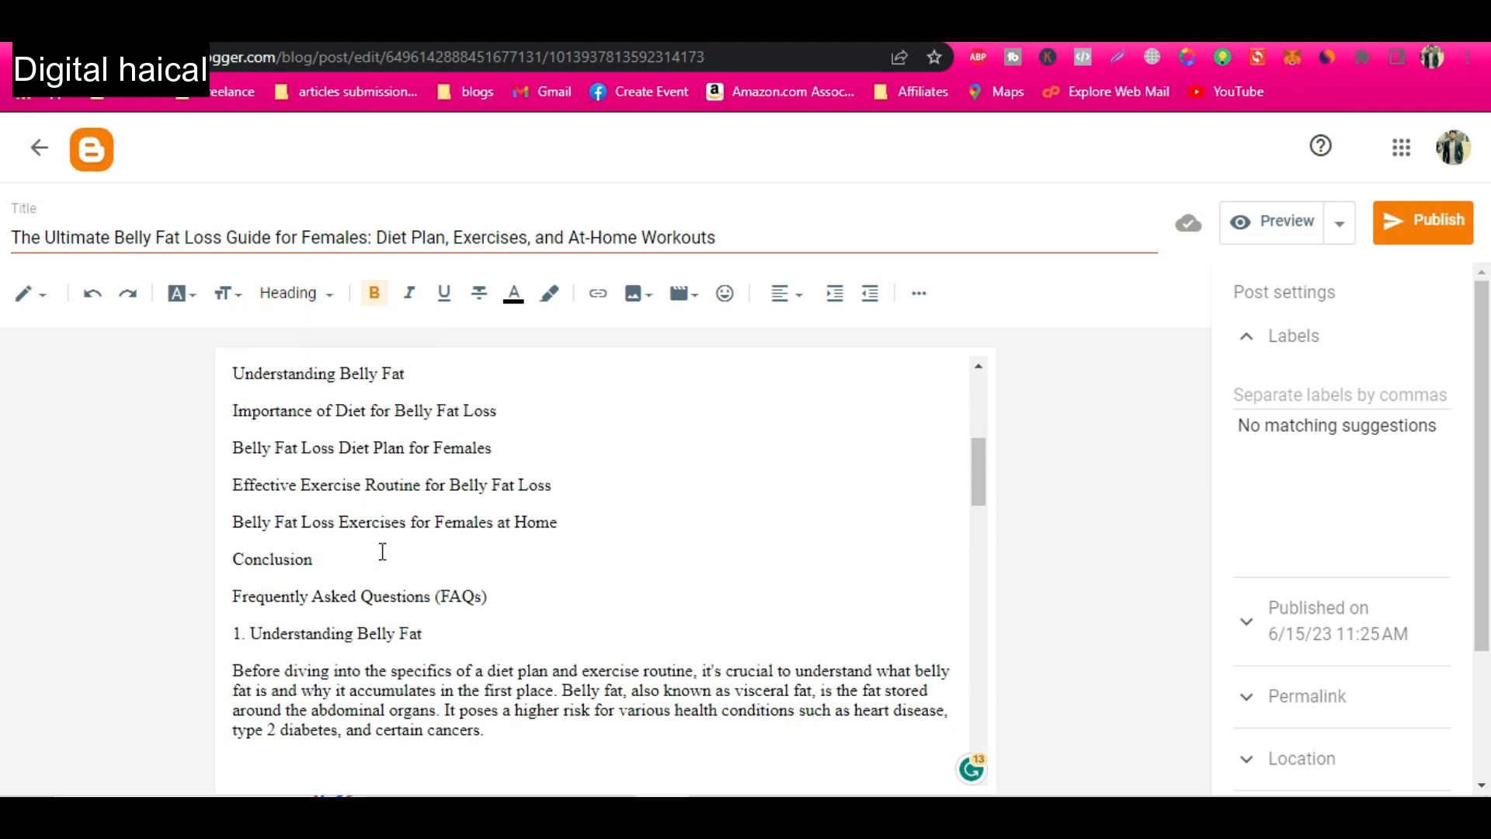
Turn the table of contents entries, from Understanding Belly Fat through Frequently Asked Questions (FAQs), into a numbered list.
scroll(383, 551, up, 1)
drag(327, 626, 232, 441)
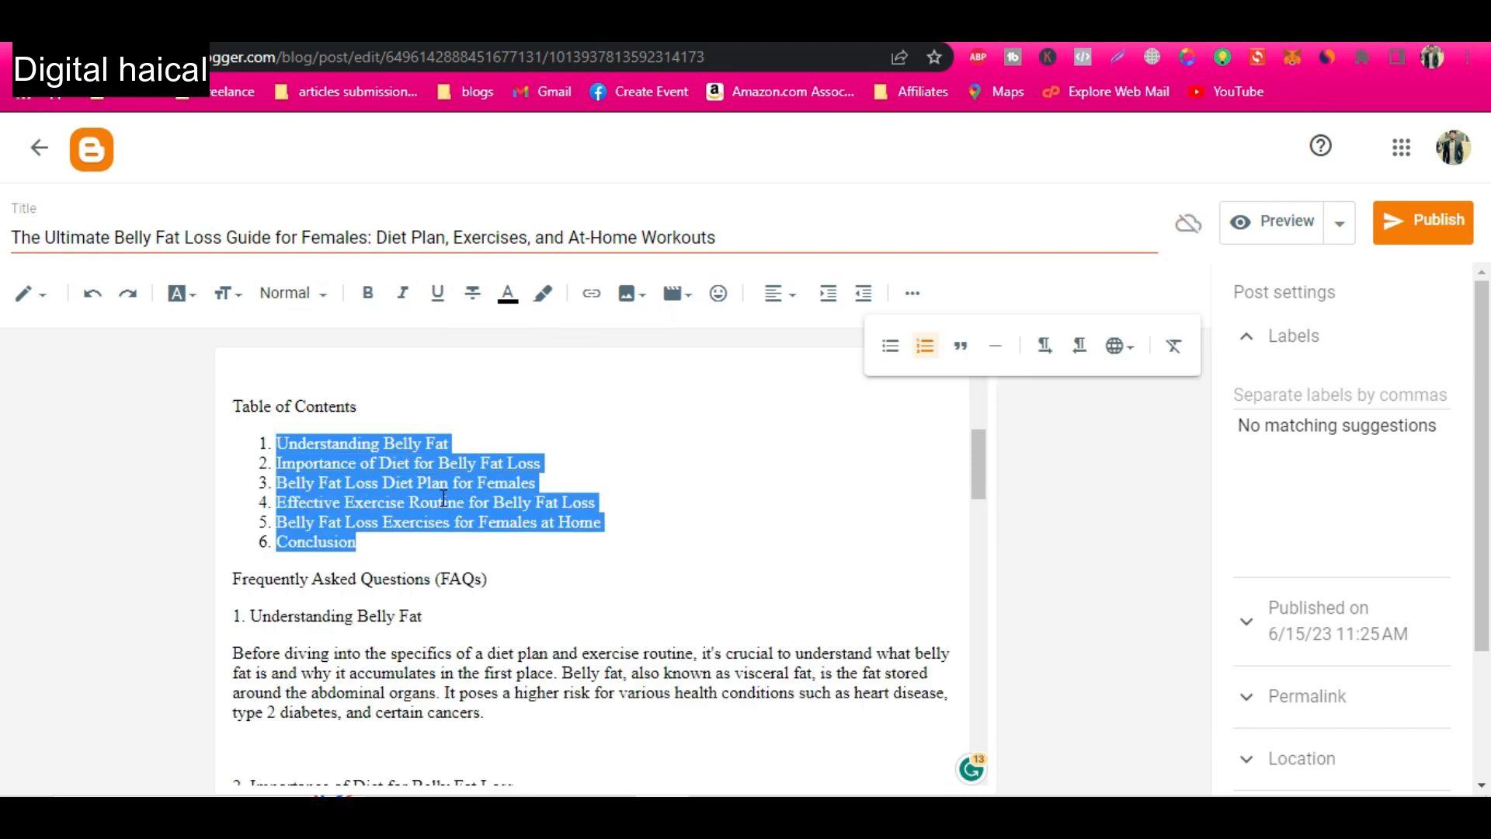
click(296, 536)
drag(512, 578, 243, 576)
drag(489, 666, 233, 435)
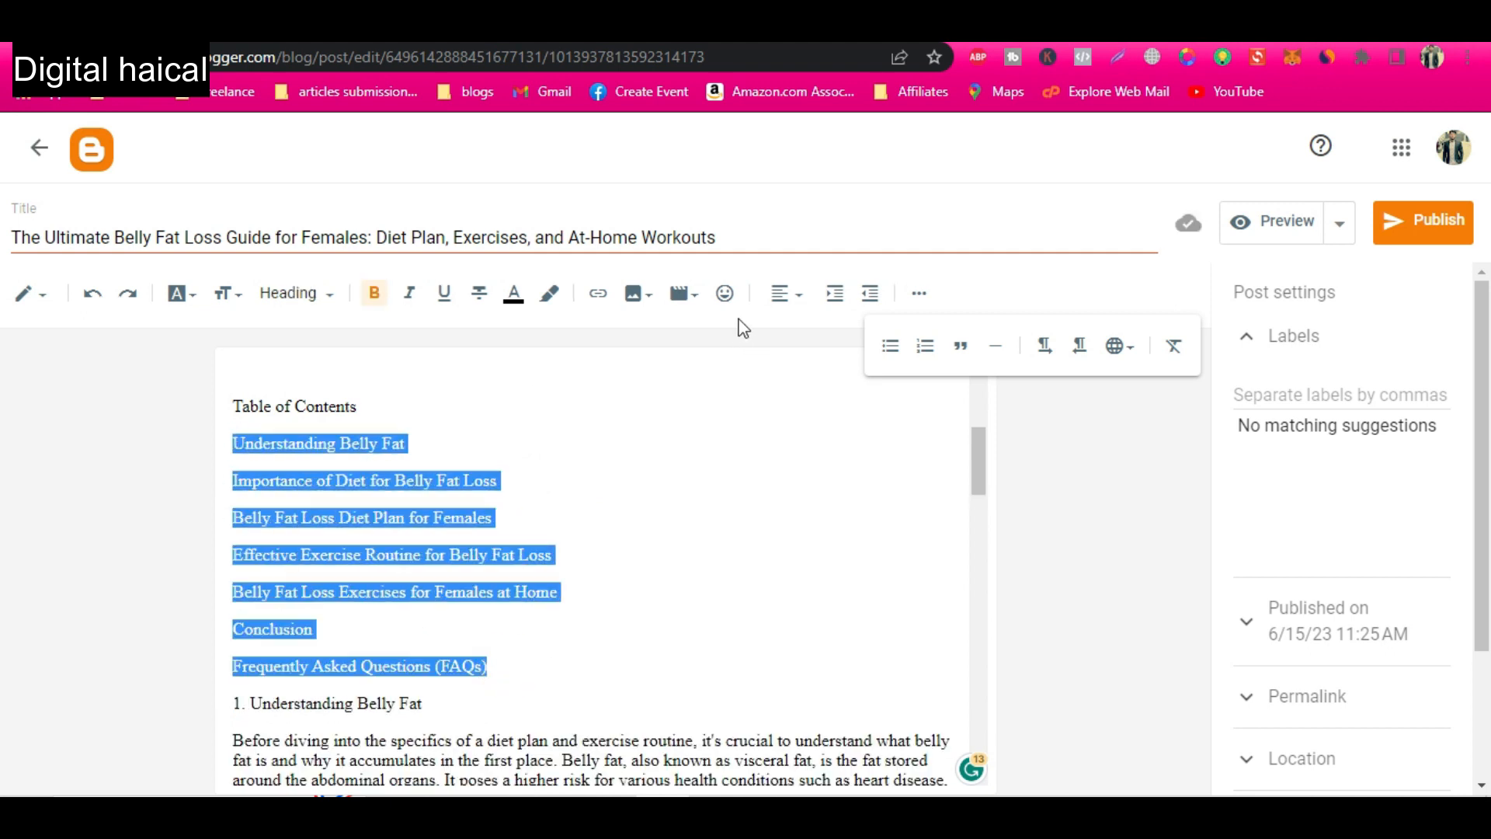
click(925, 346)
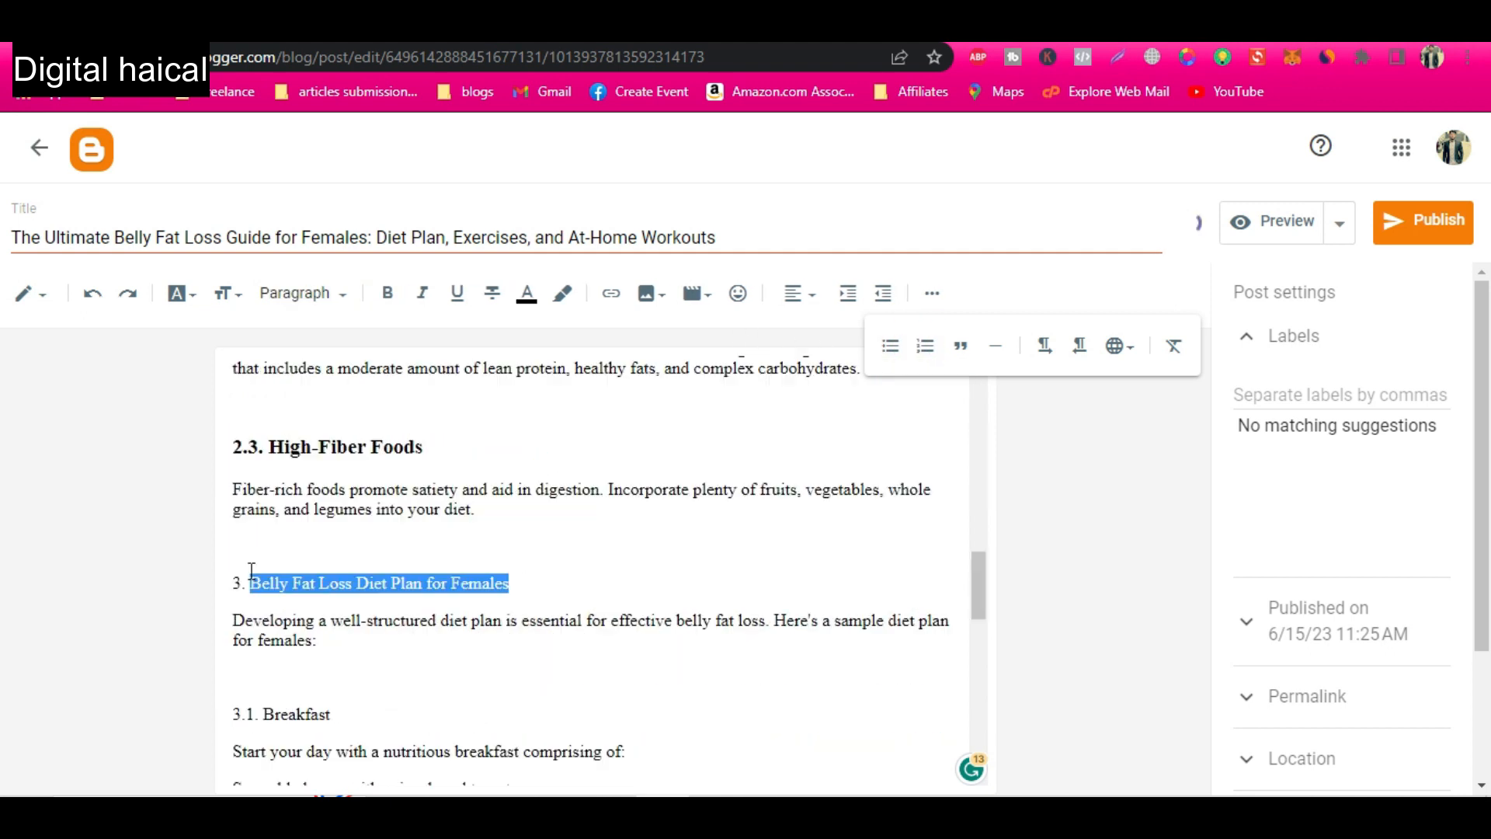
Format "3. Belly Fat Loss Diet Plan for Females" as Heading and "3.1. Breakfast" as Subheading.
click(349, 295)
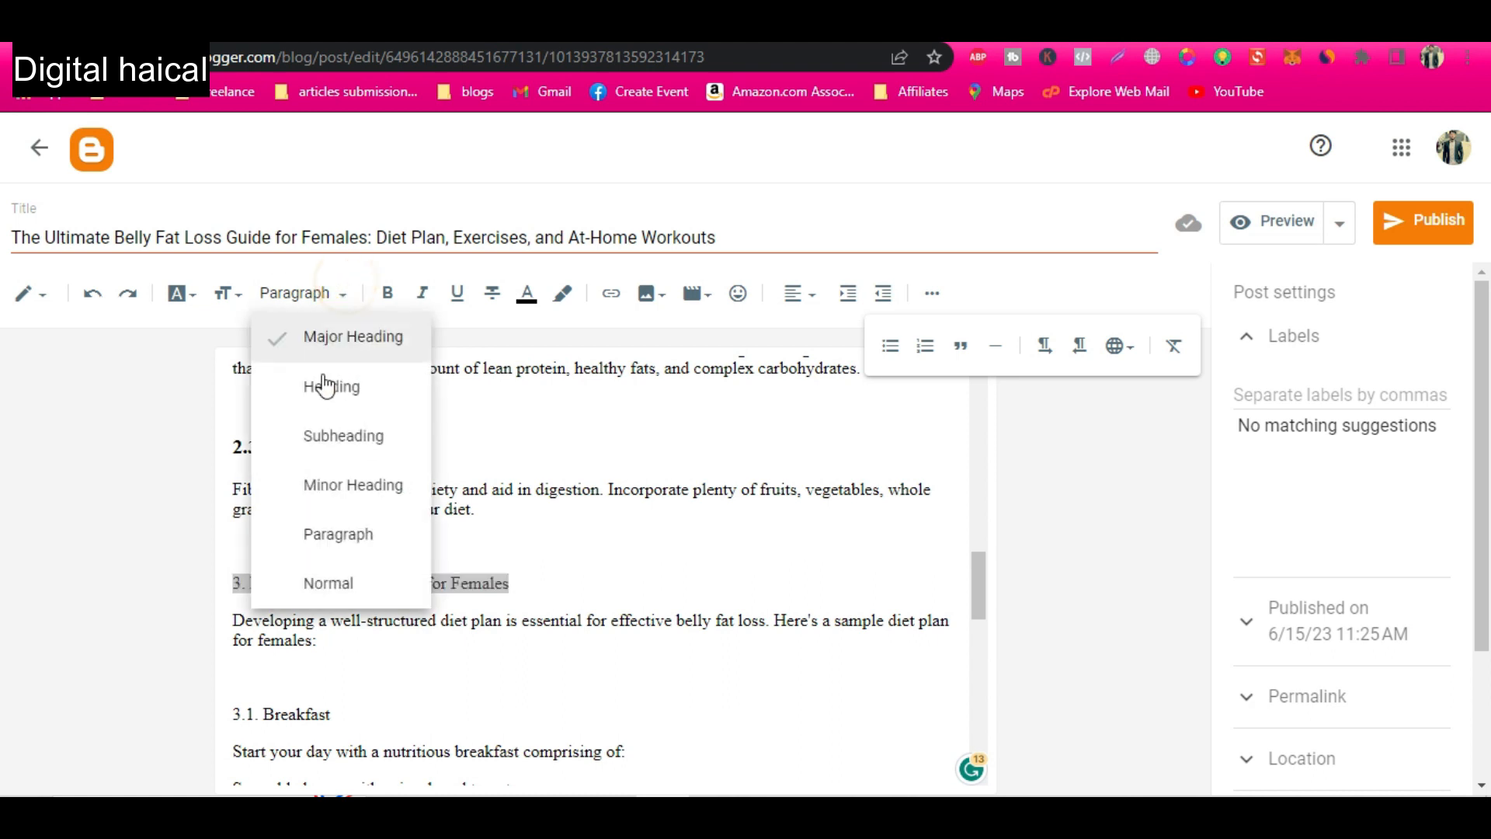
click(326, 386)
scroll(334, 621, down, 2)
drag(332, 622, 232, 623)
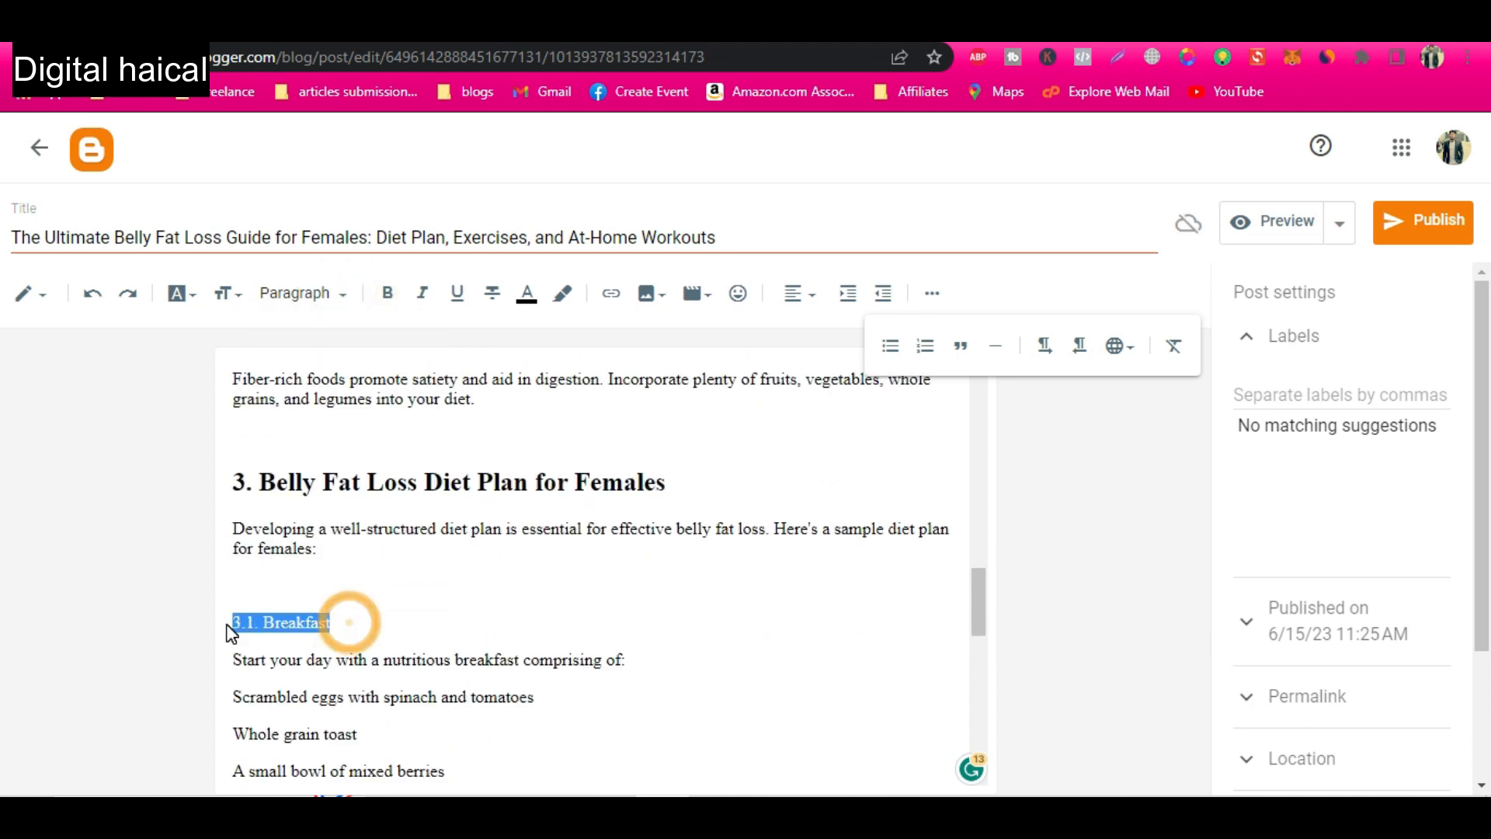
click(349, 301)
click(336, 433)
Insert a blank line after "A small bowl of mixed berries" and format "3.2. Mid-Morning Snack" as Subheading.
scroll(373, 616, down, 1)
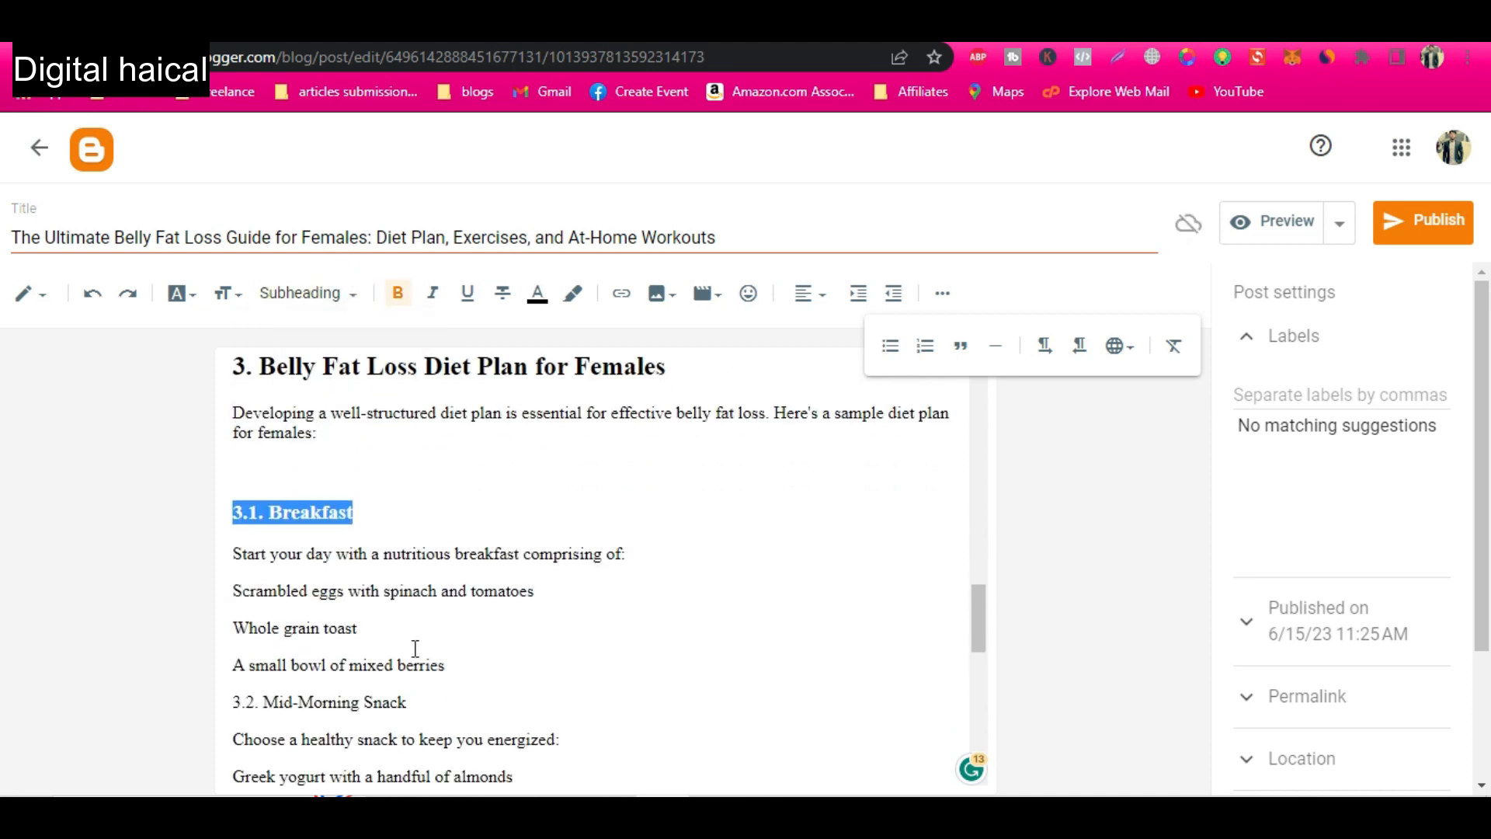
scroll(387, 583, down, 1)
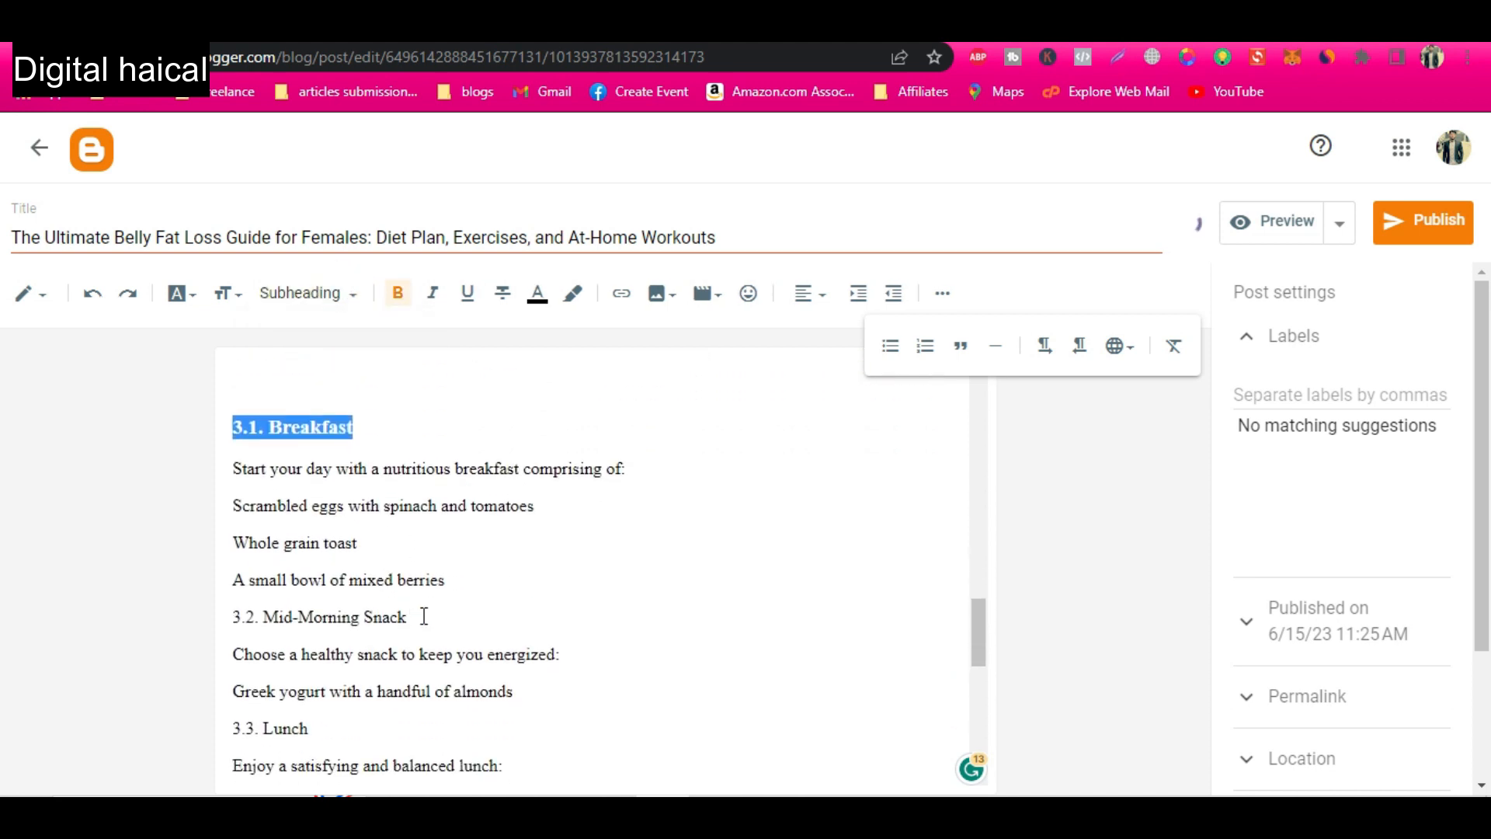
drag(424, 616, 318, 616)
click(447, 579)
key(Return)
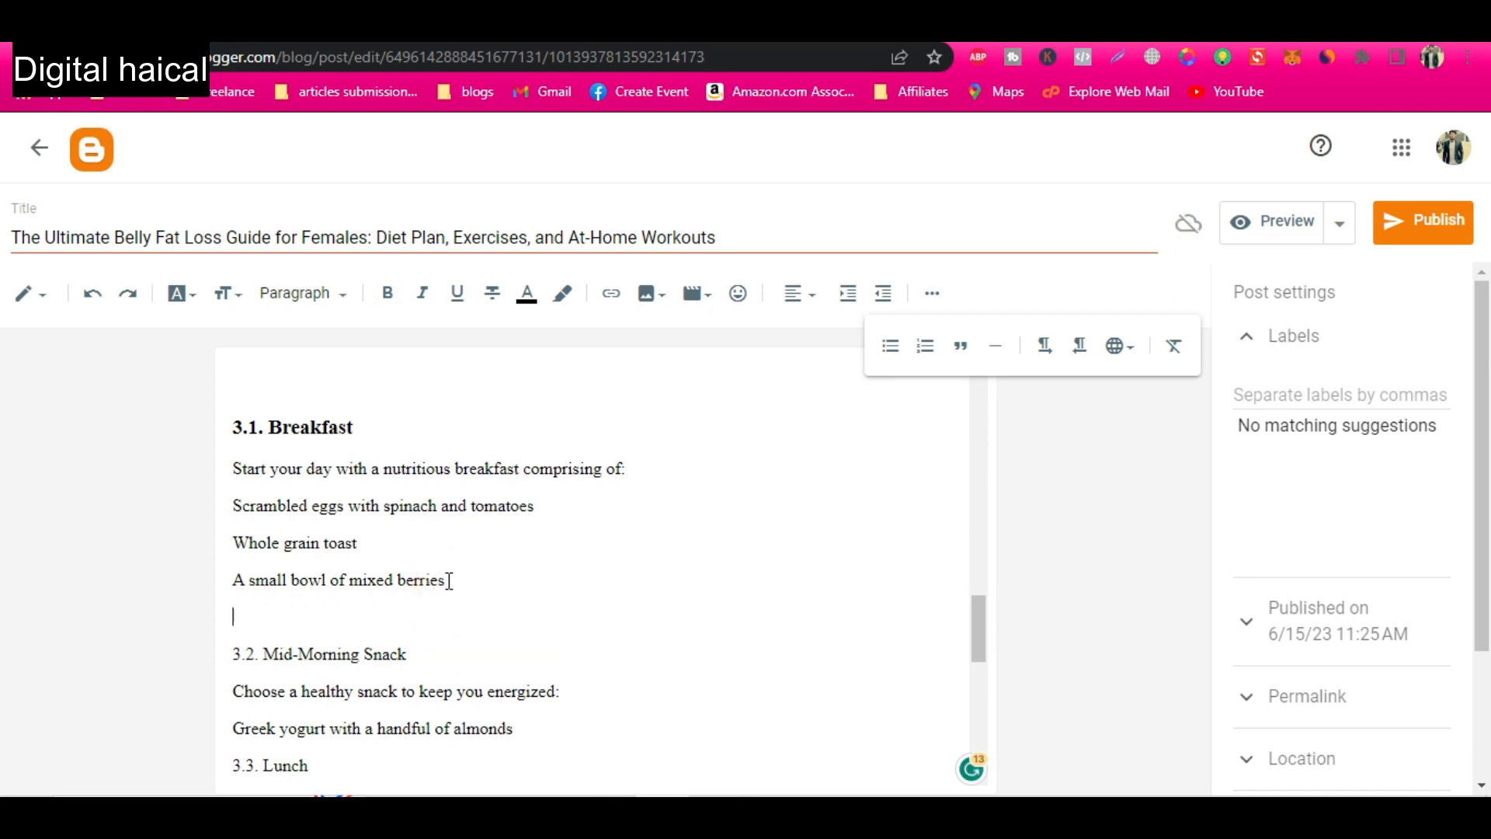
drag(424, 661, 242, 650)
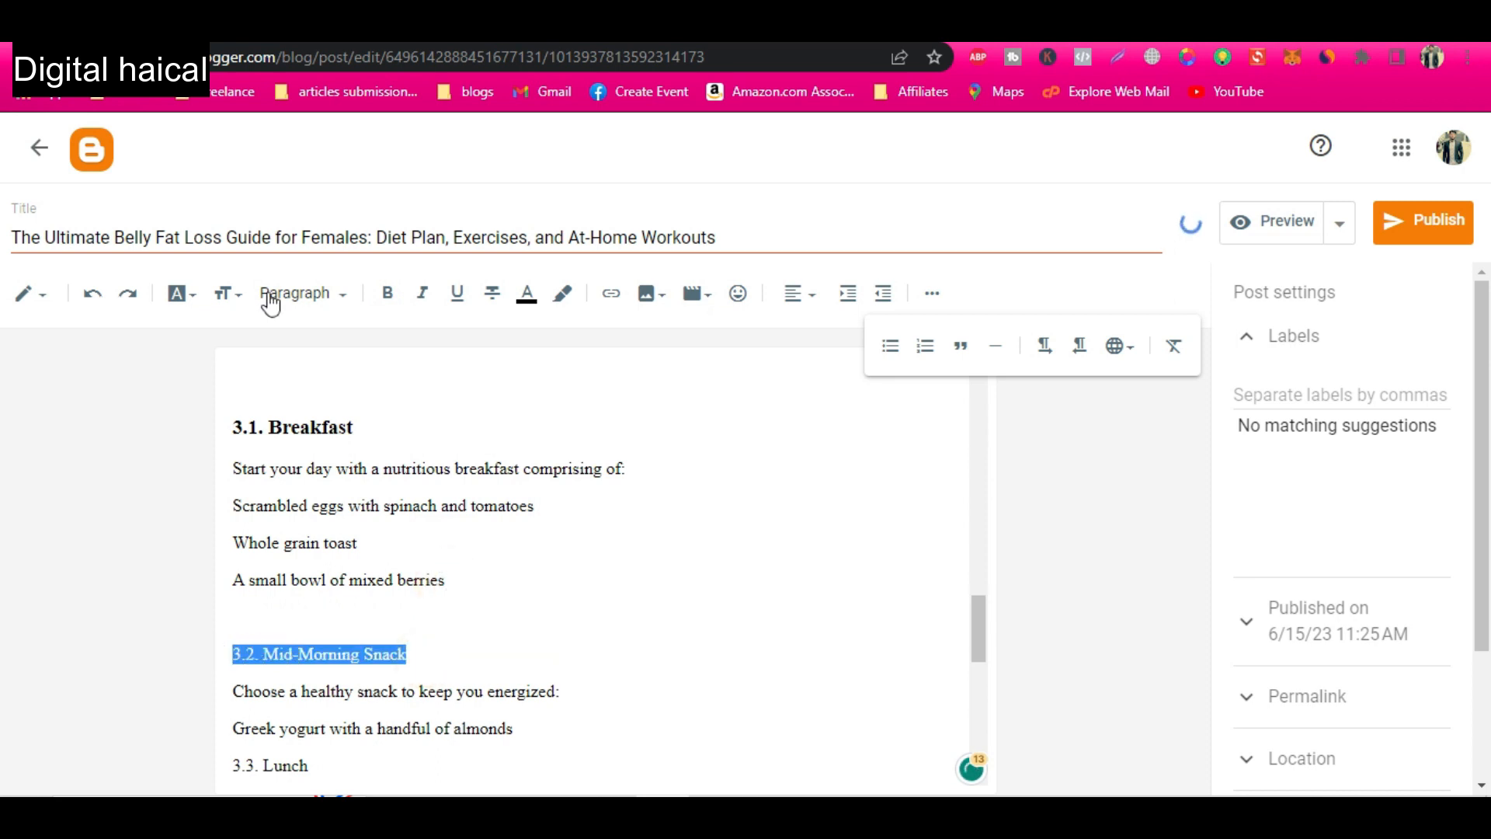
click(342, 293)
click(325, 435)
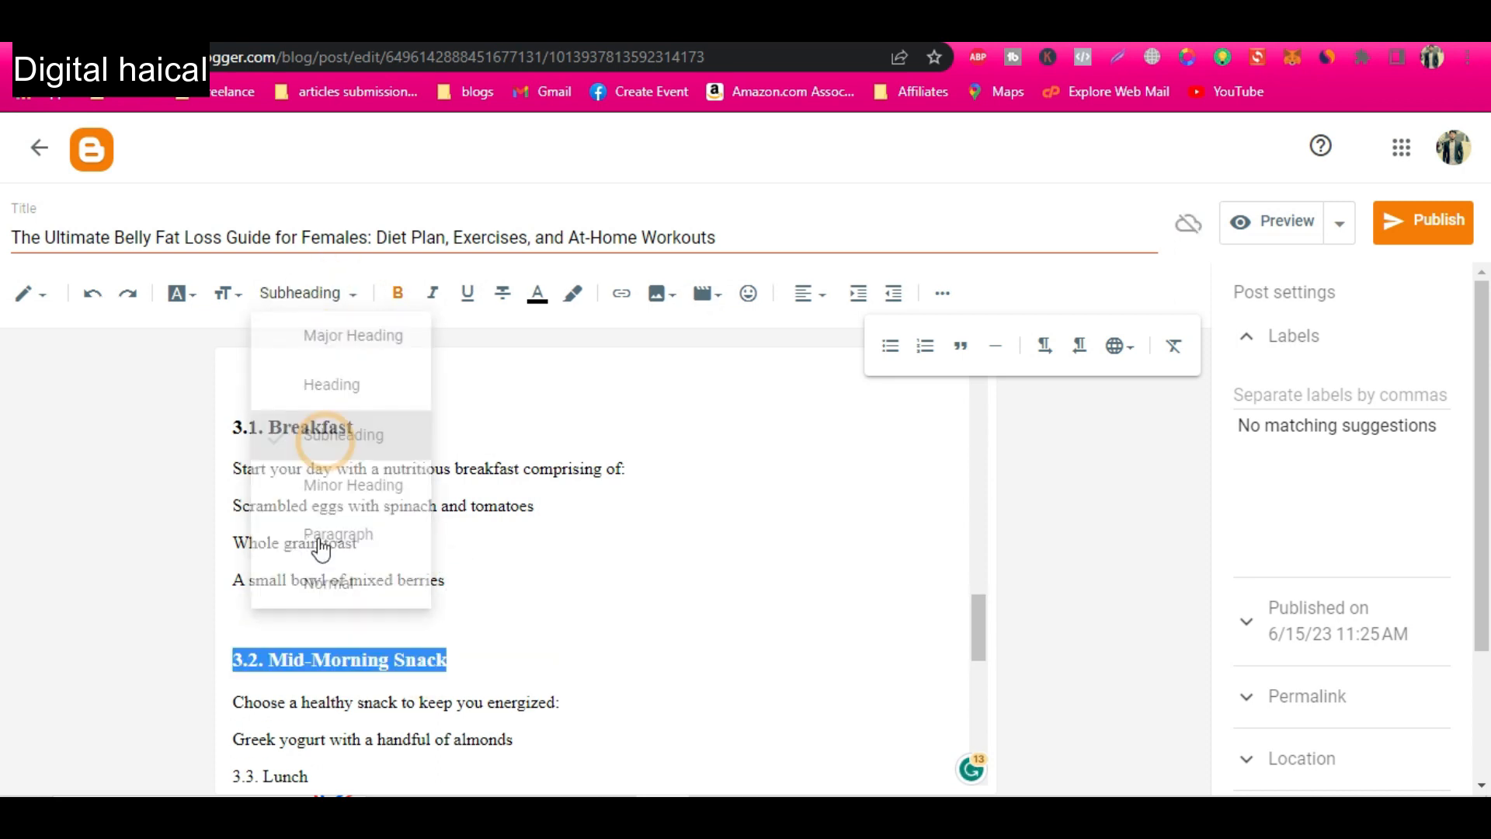
Select the "3.3. Lunch" line in the post body.
scroll(326, 655, down, 1)
scroll(327, 654, down, 1)
drag(337, 654, 233, 636)
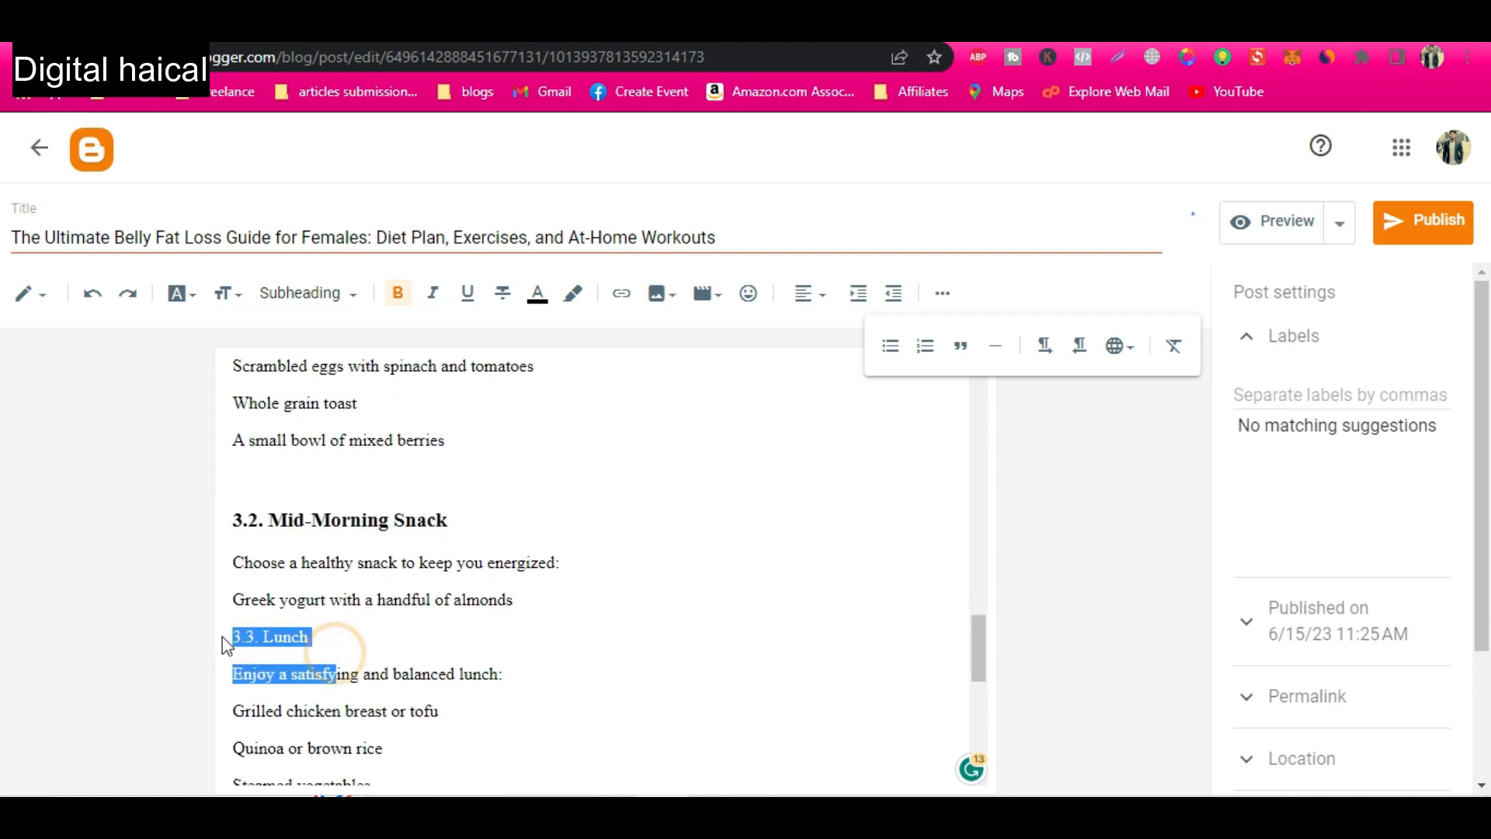
Switch to ChatGPT and copy the remaining article text, ending with the FAQ answer about consulting a healthcare professional.
key(alt+Tab)
scroll(675, 361, up, 20)
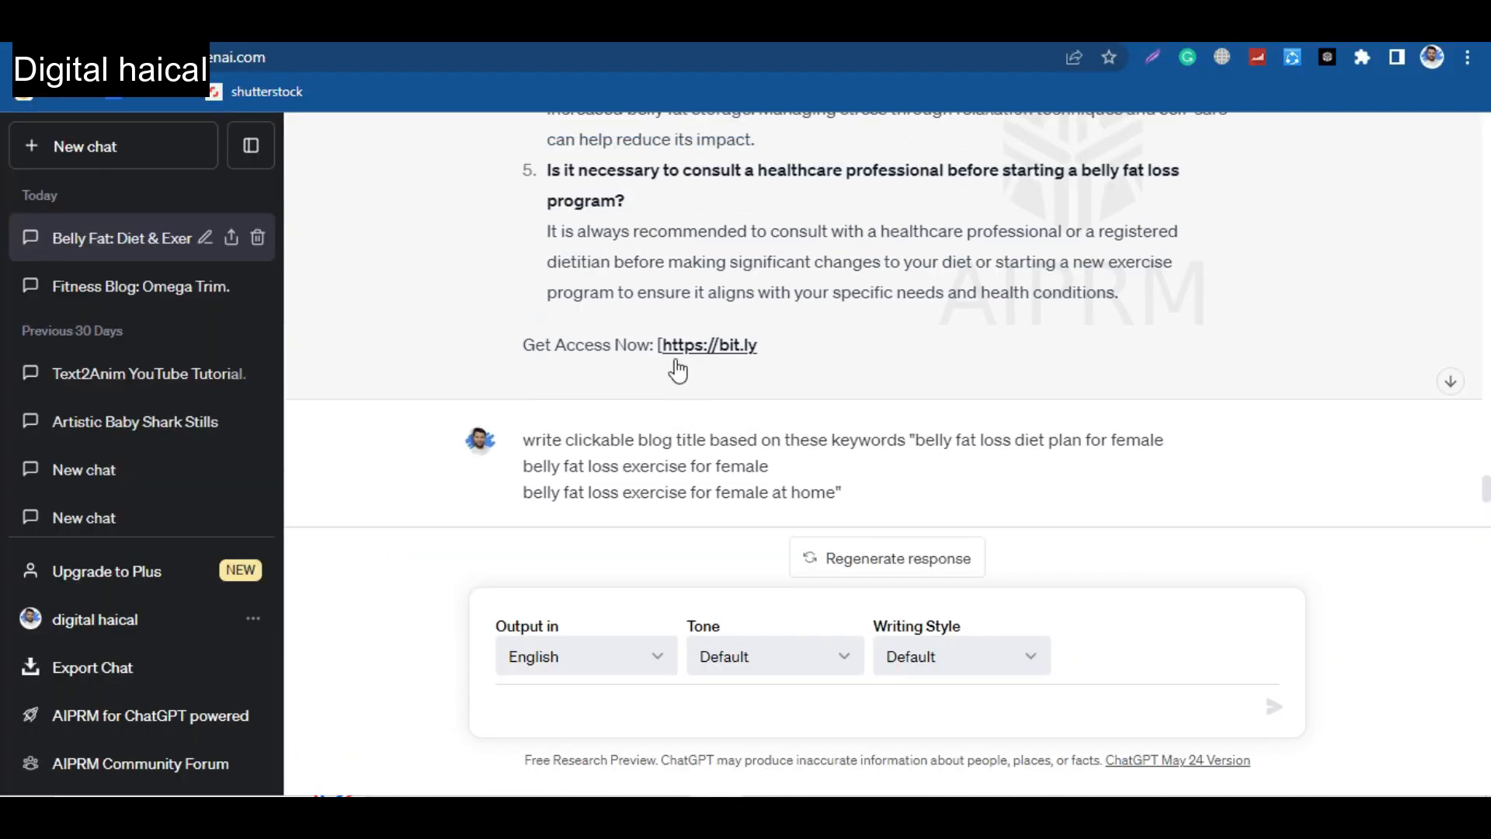
mouse_move(524, 349)
mouse_down()
mouse_move(625, 500)
mouse_move(658, 422)
mouse_move(747, 531)
mouse_move(801, 506)
mouse_move(787, 335)
mouse_move(699, 516)
mouse_move(765, 303)
mouse_move(860, 227)
mouse_move(1124, 196)
mouse_move(1166, 227)
mouse_up()
scroll(658, 435, down, 12)
scroll(747, 532, down, 6)
scroll(786, 336, down, 5)
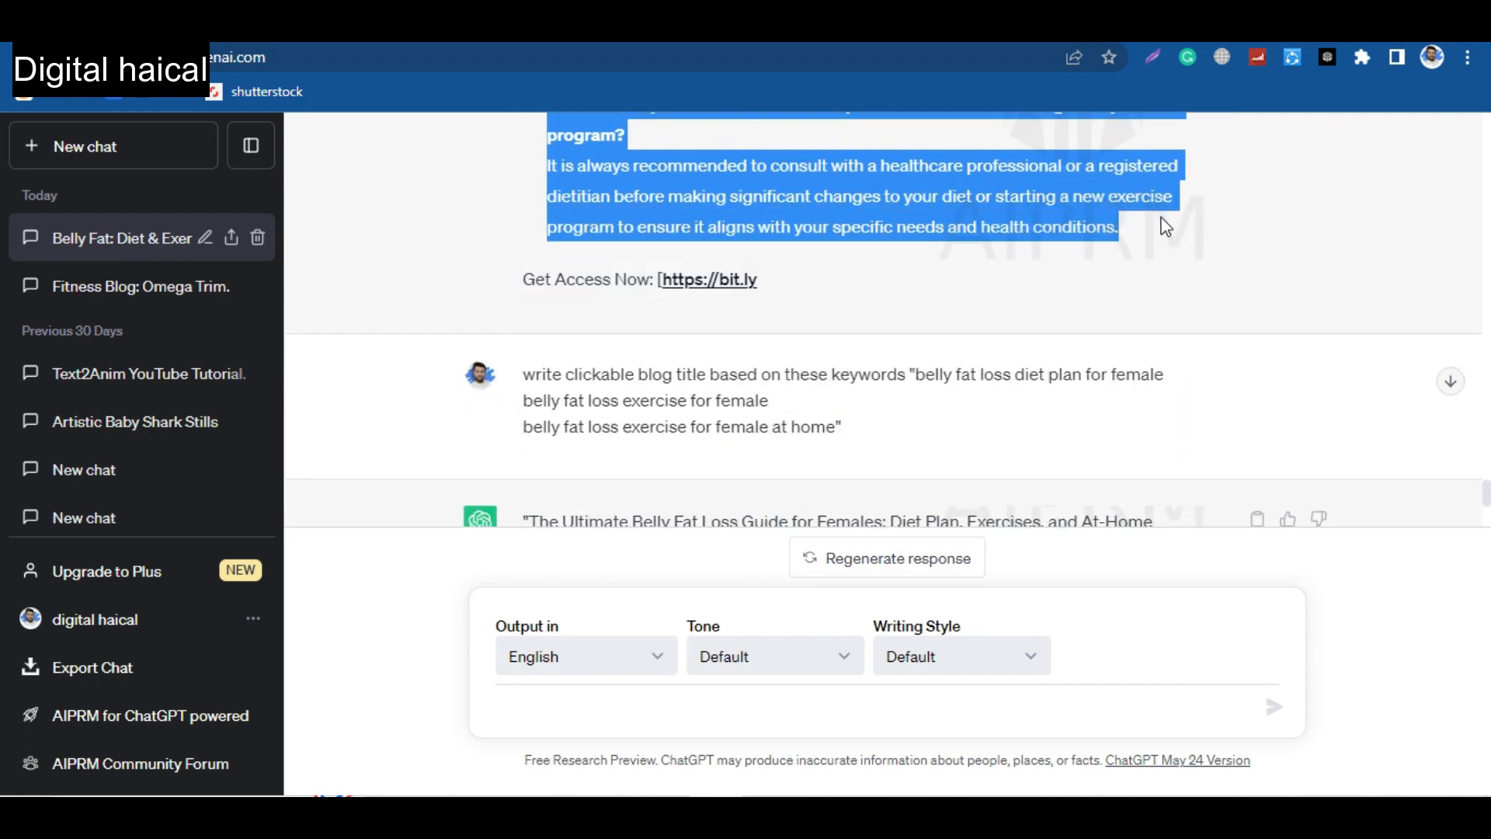
Switch back to the Blogger post and paste the copied text after "A small apple with a tablespoon of peanut butter".
key(alt+Tab)
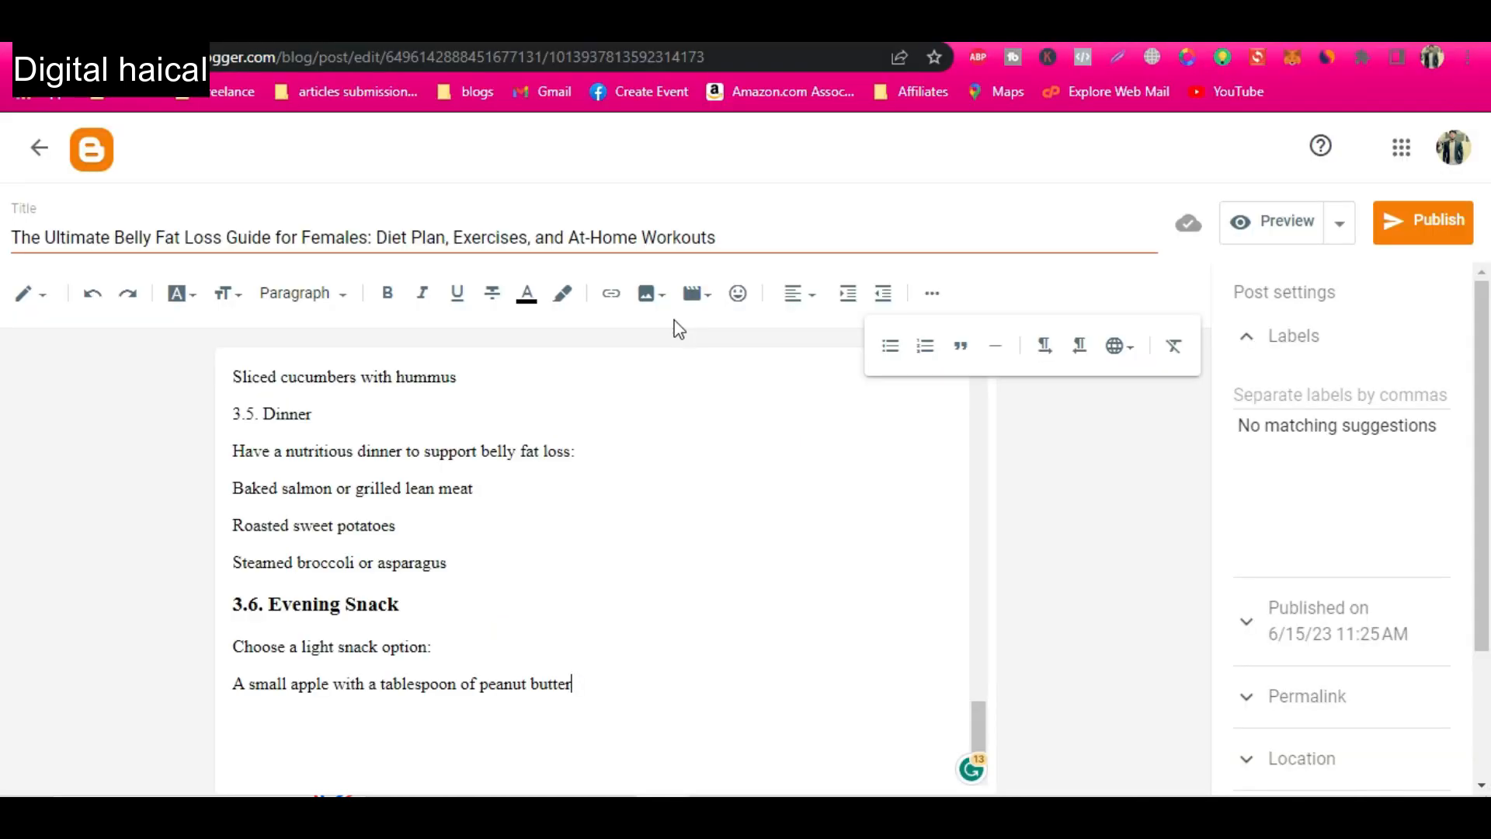
scroll(449, 549, up, 5)
scroll(544, 621, down, 5)
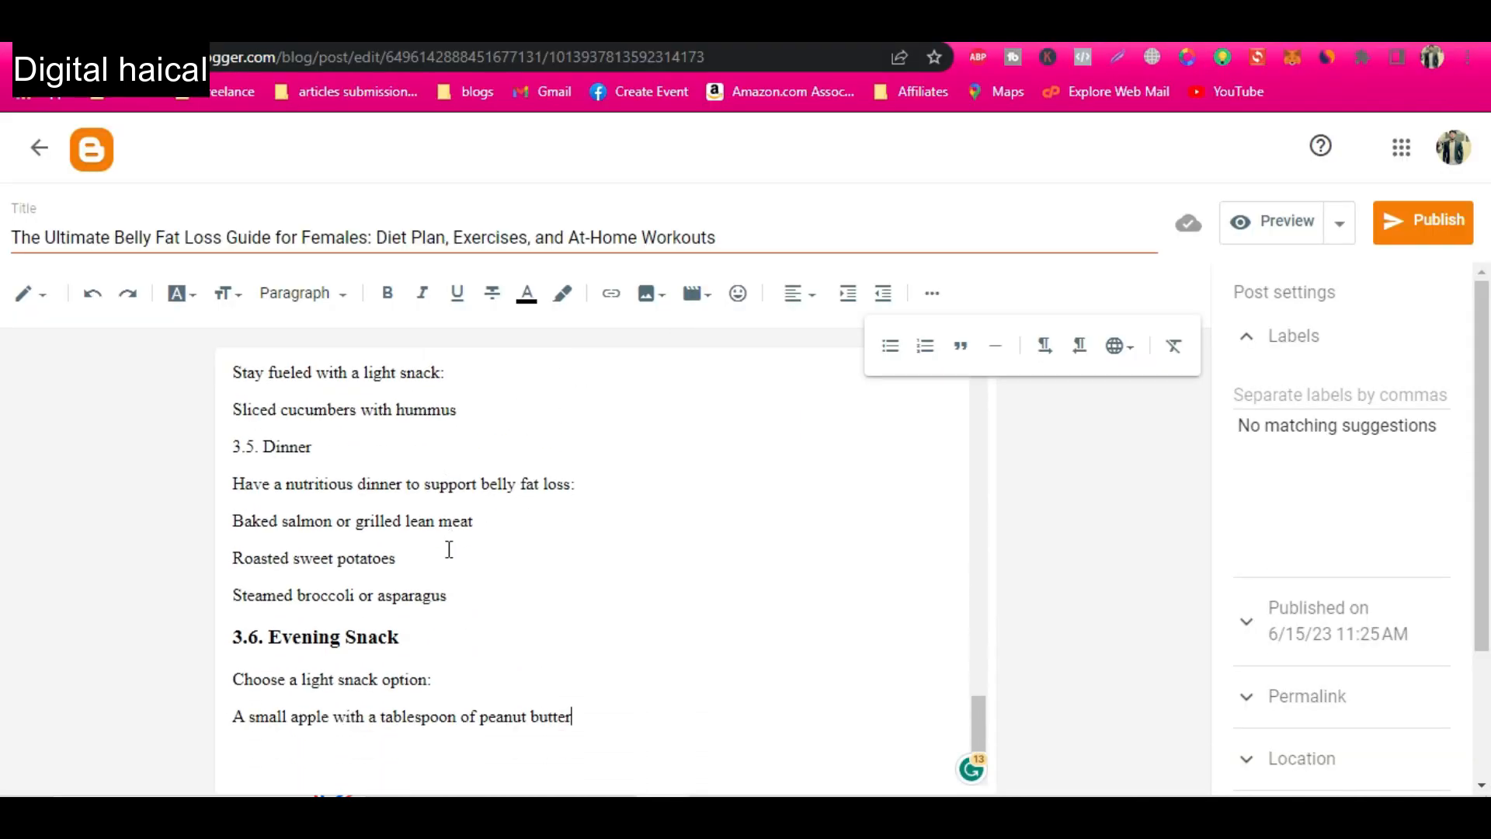
key(ctrl+v)
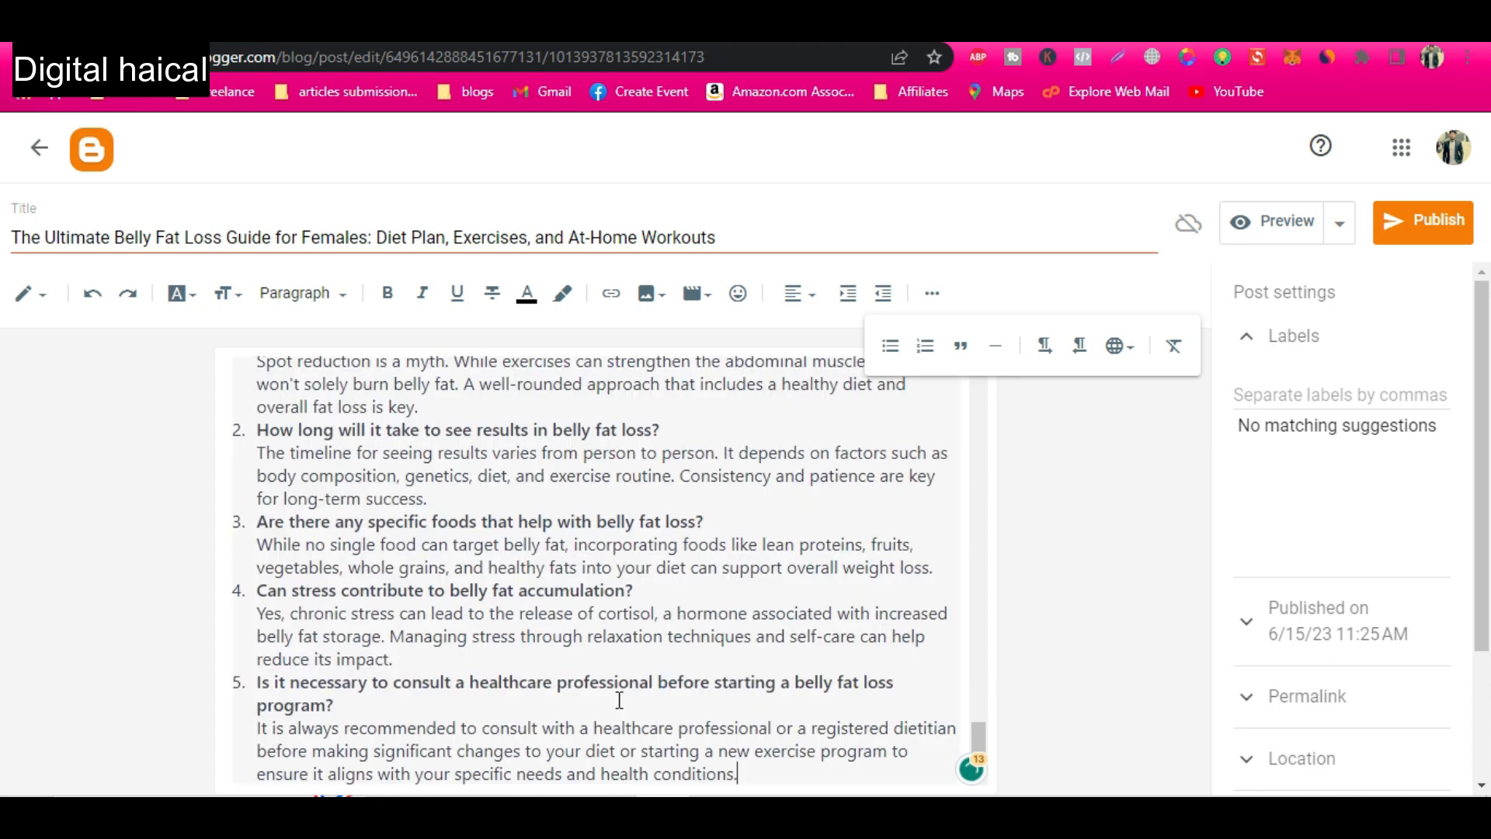
Insert a blank line after the Evening Snack section and format "4. Effective Exercise Routine for Belly Fat Loss" as Heading.
scroll(446, 592, up, 1)
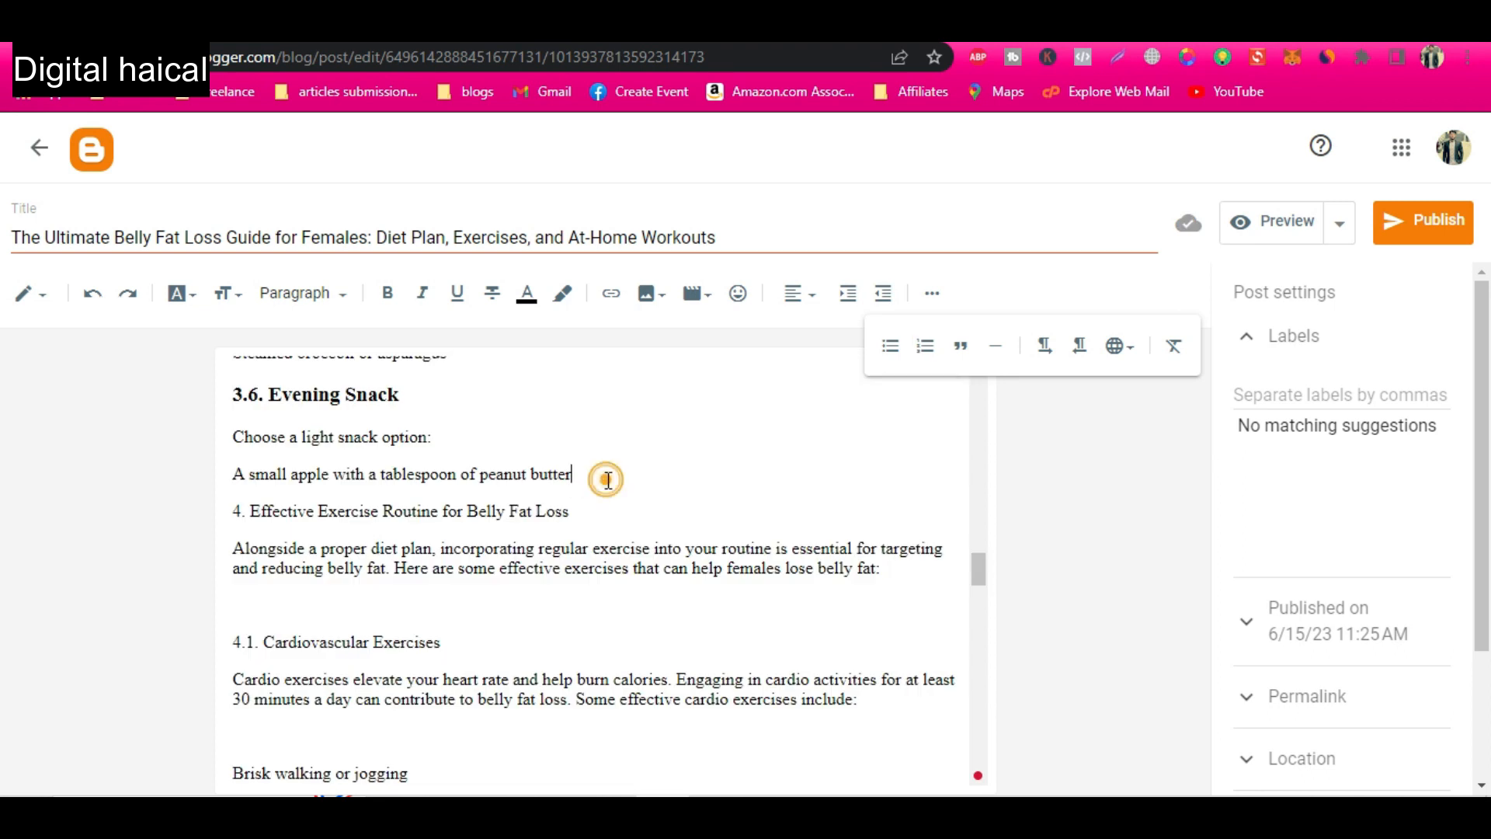
key(Return)
drag(606, 544, 260, 536)
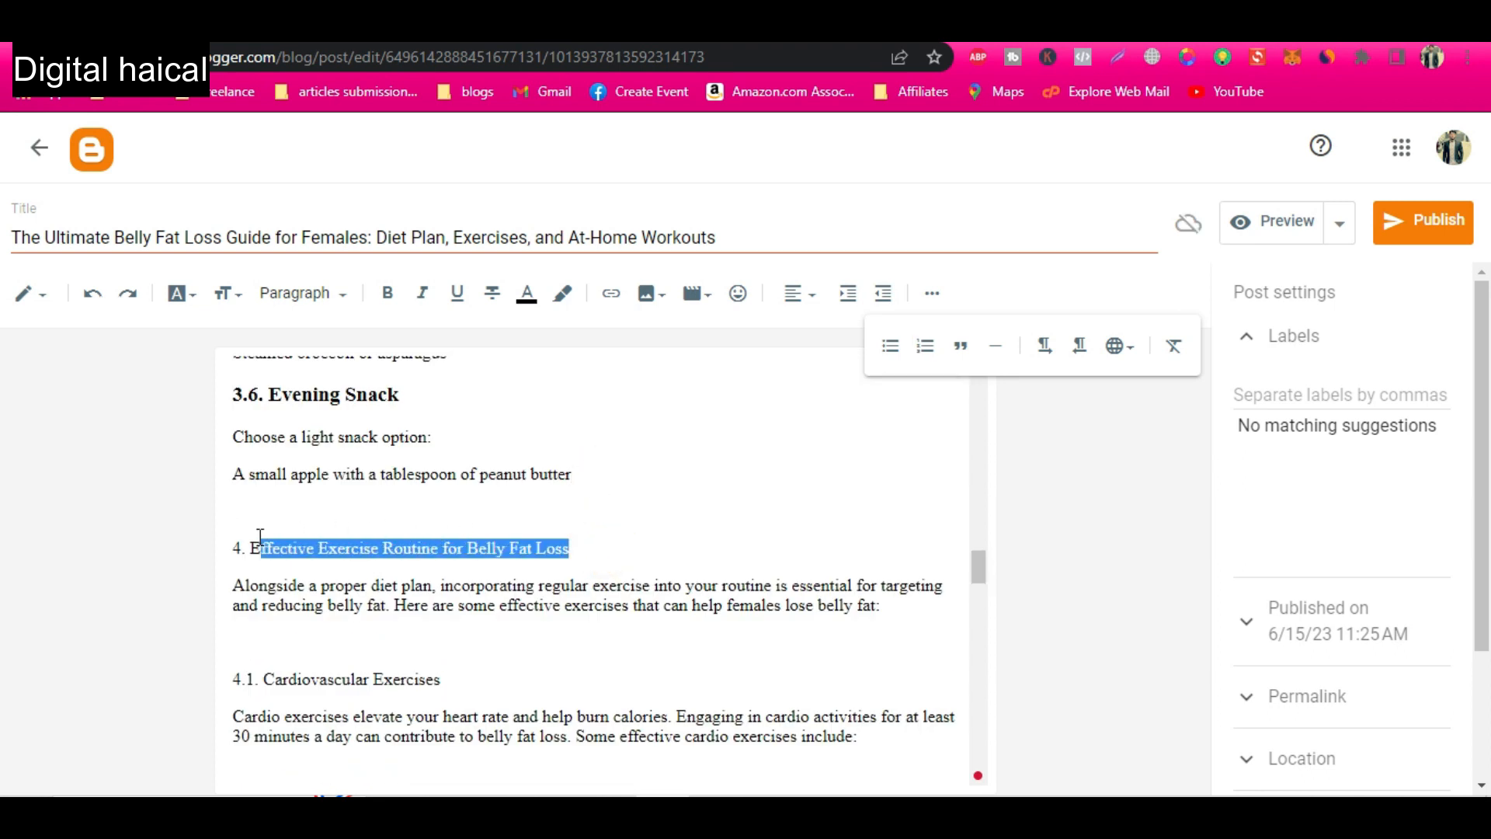
click(296, 294)
click(319, 388)
Turn the no-equipment home exercises, from Jumping jacks through Flutter kicks, into a bulleted list.
scroll(454, 590, down, 2)
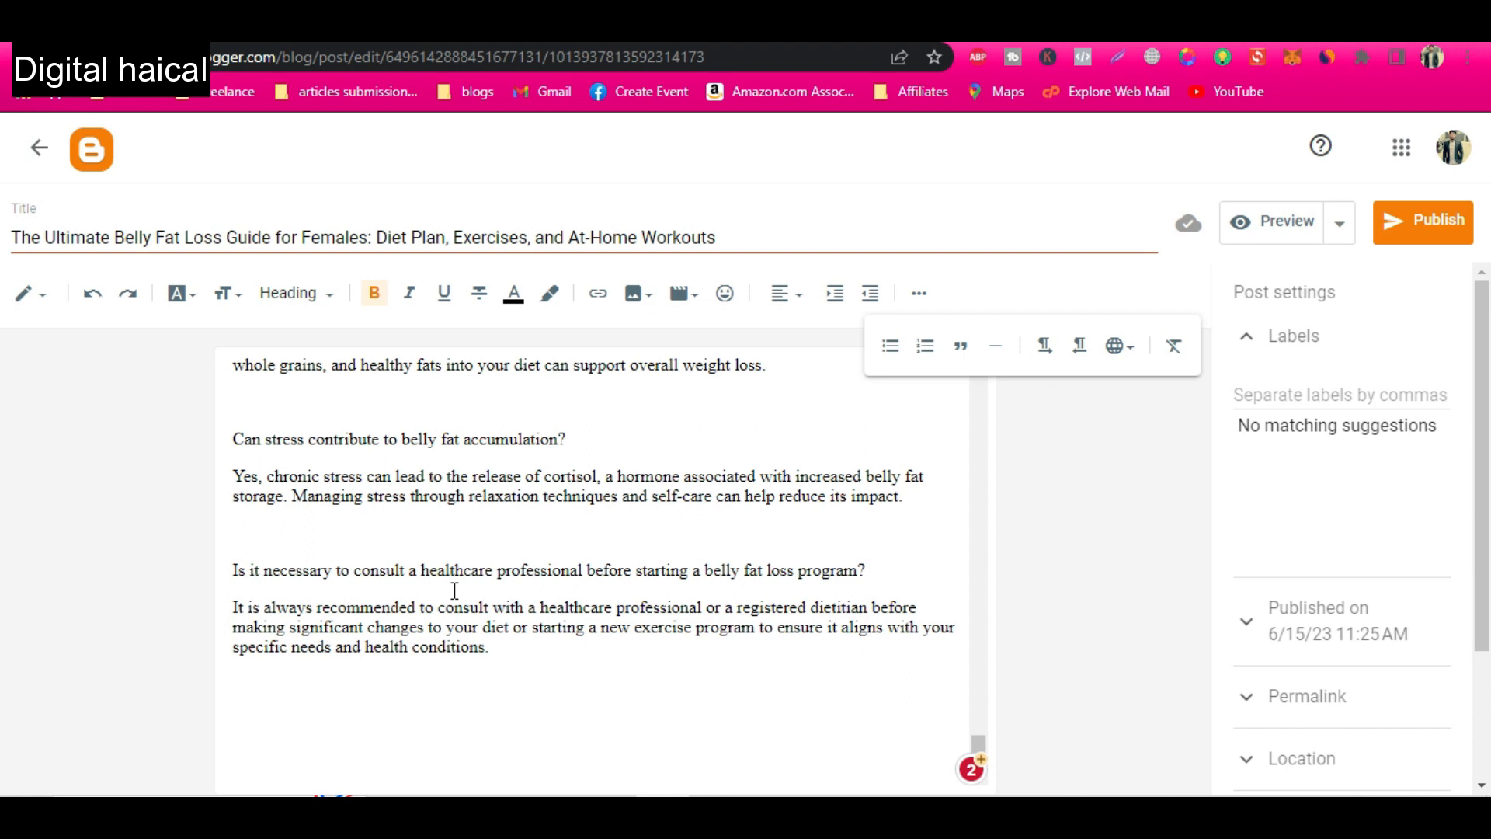
scroll(455, 593, up, 15)
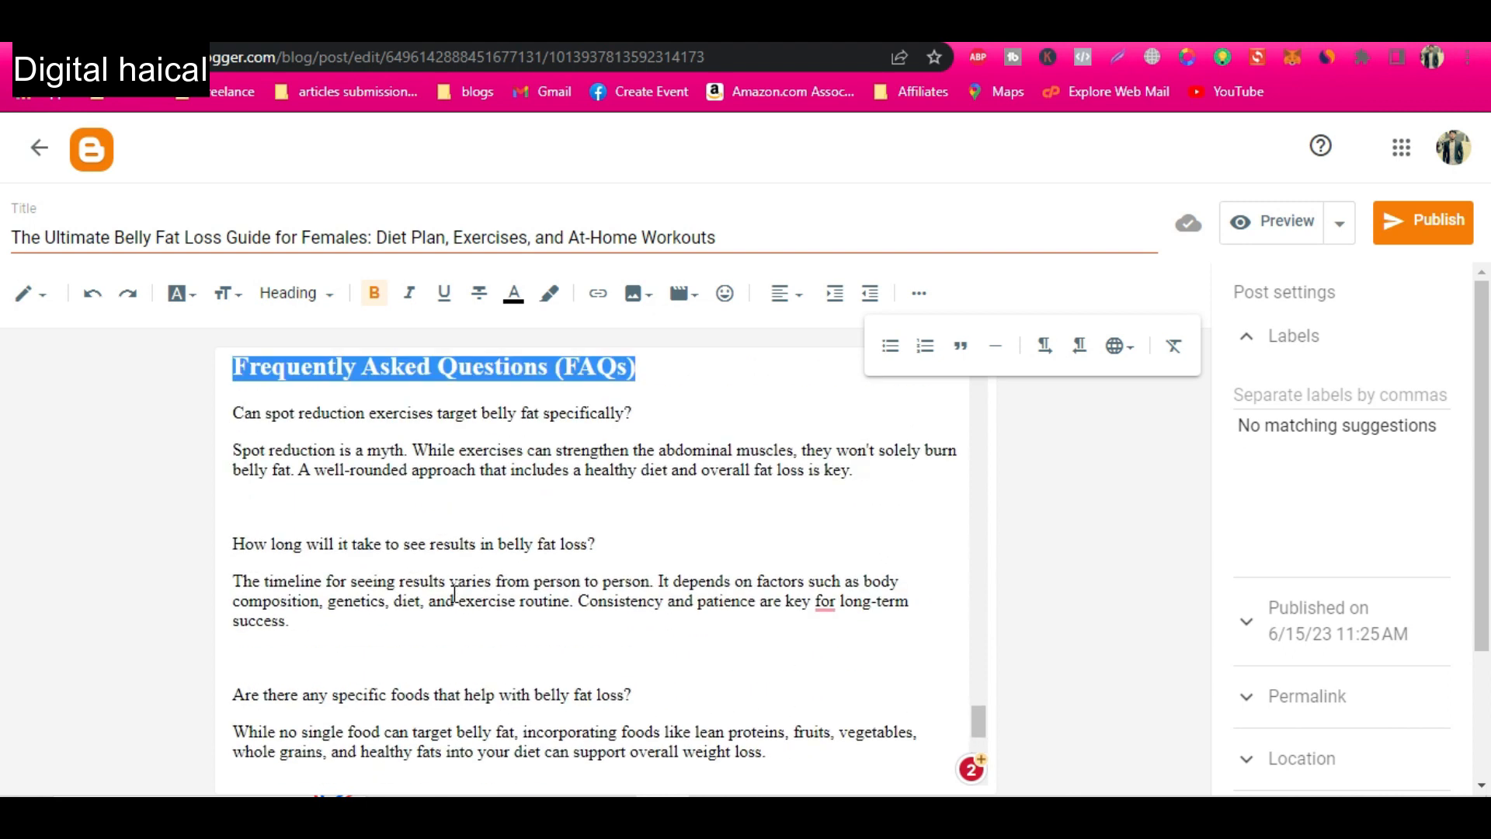
scroll(455, 593, up, 2)
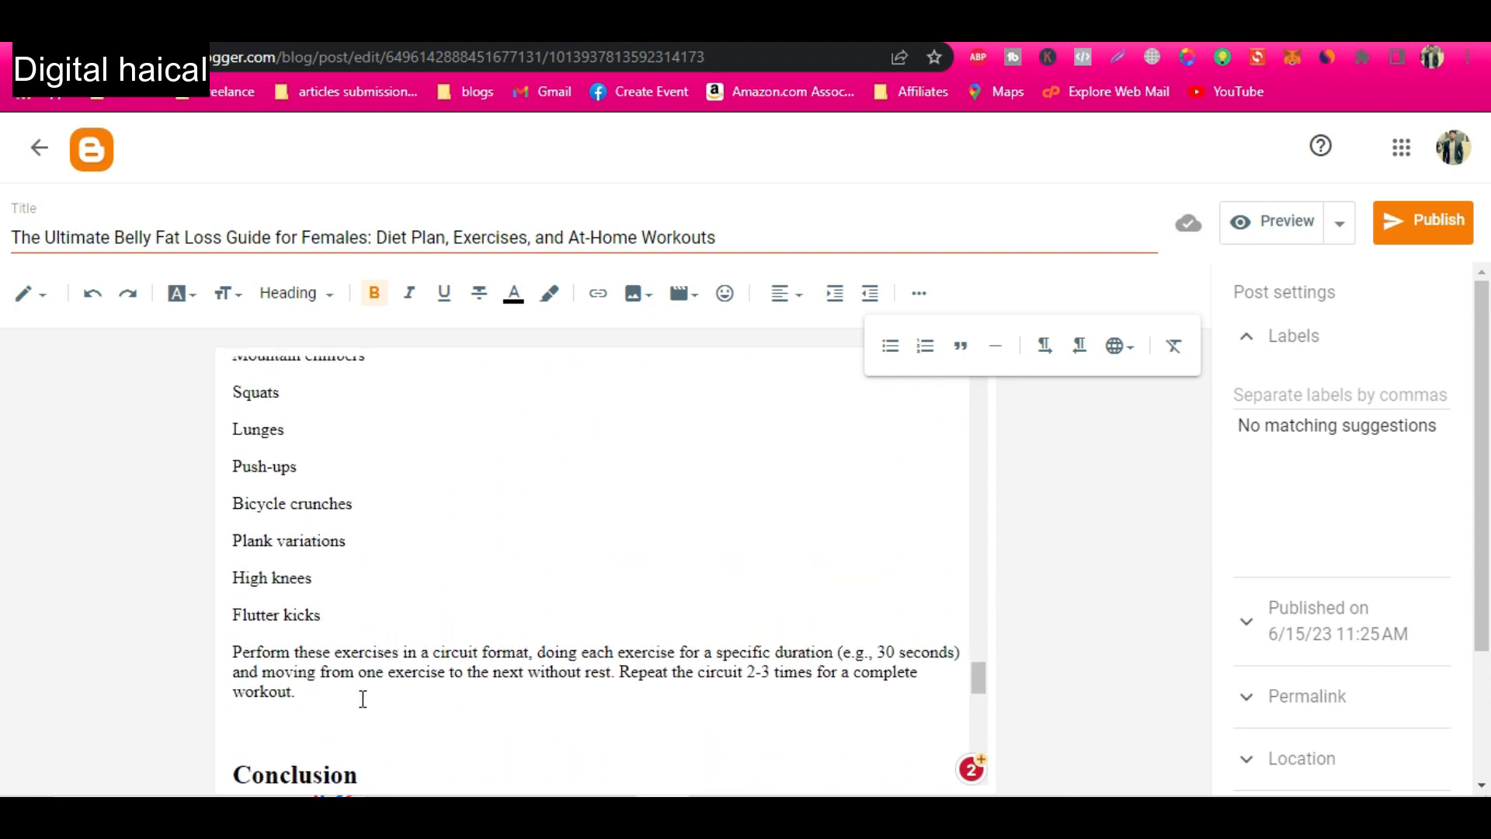
drag(346, 668, 225, 490)
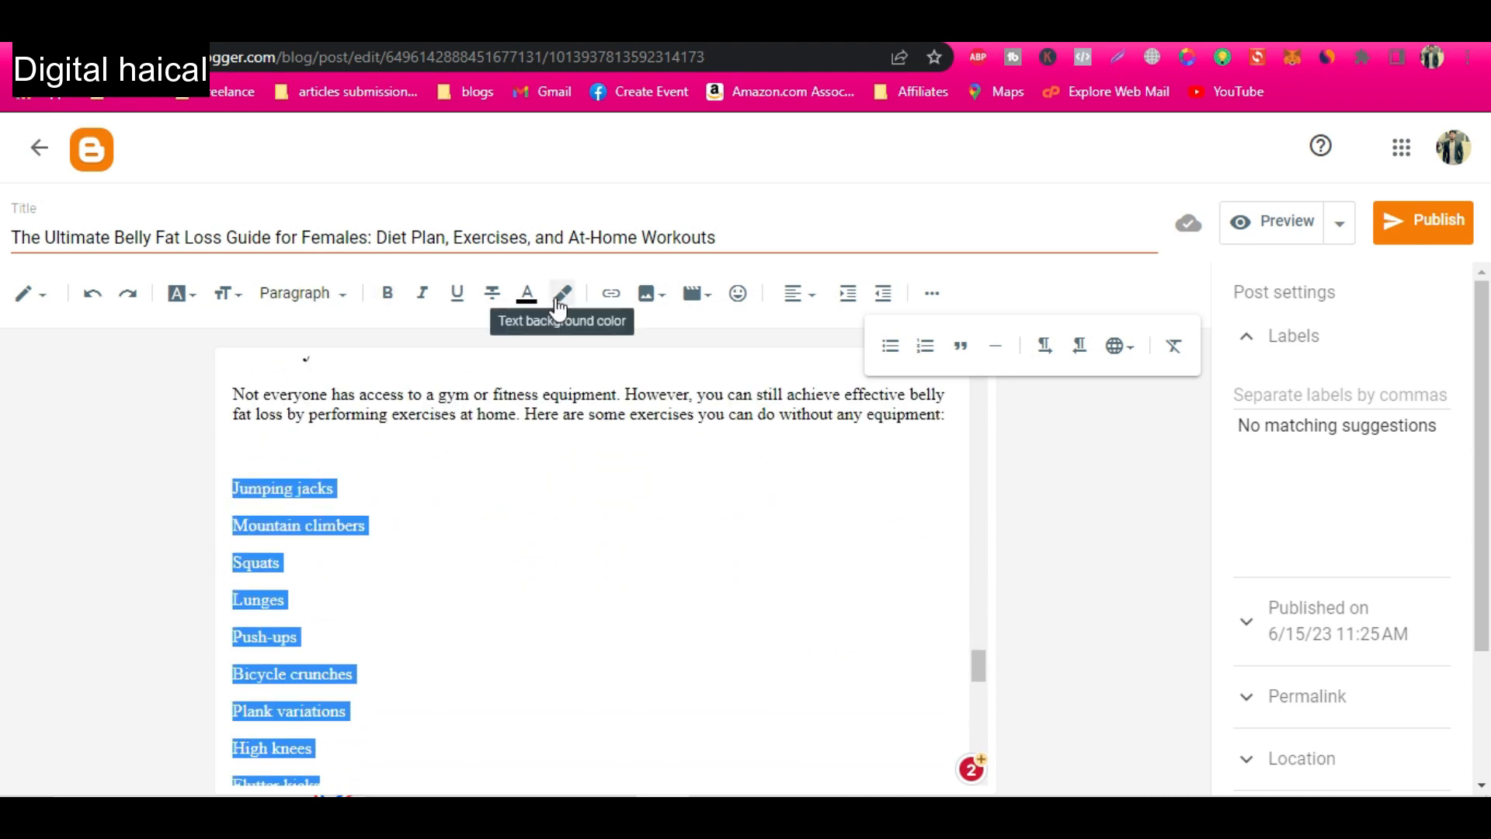
click(933, 295)
click(933, 298)
click(892, 347)
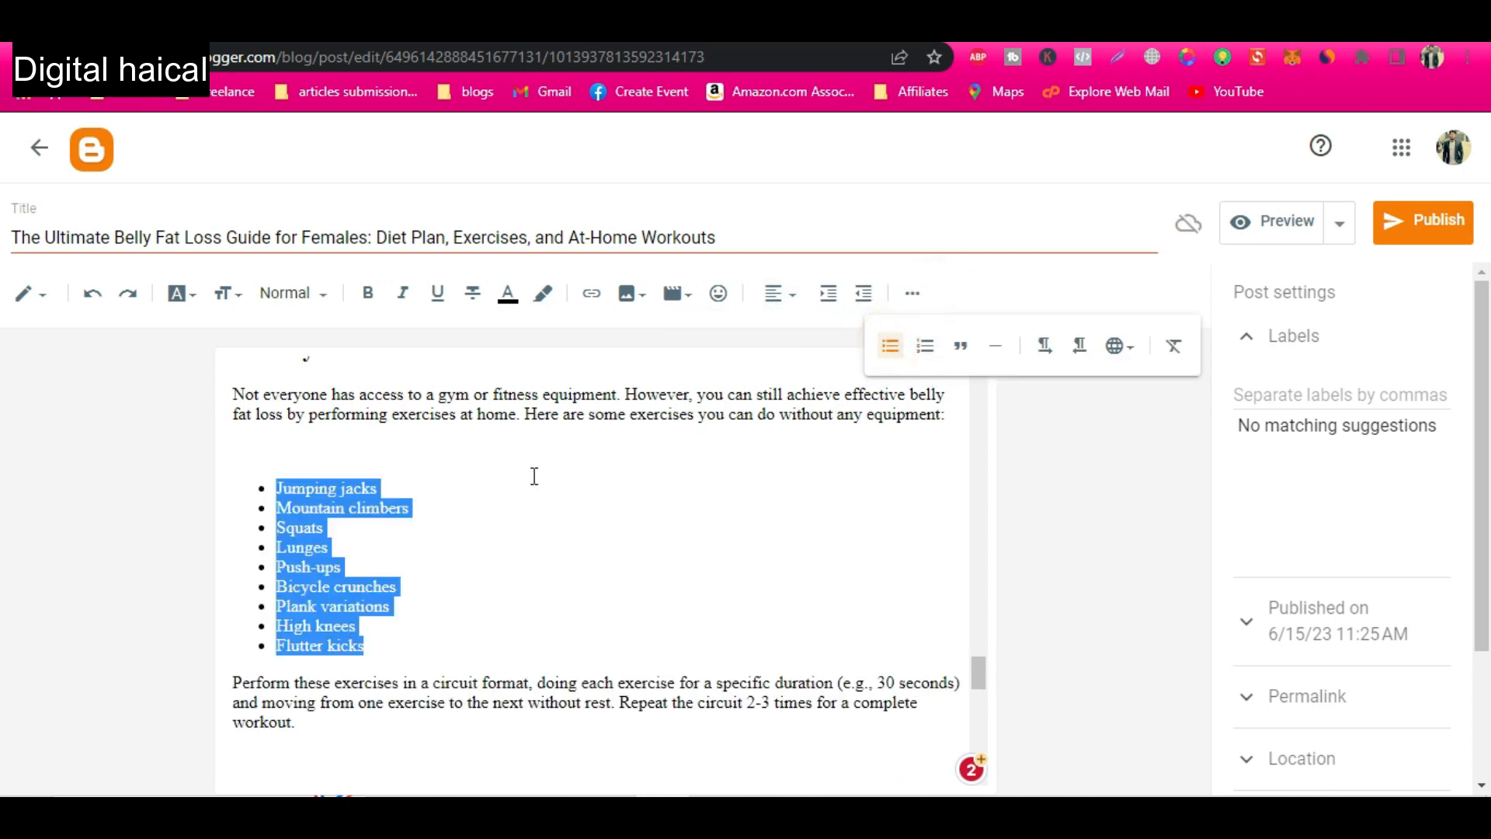
Delete the "Introduction" heading above the post's opening paragraph.
scroll(533, 475, up, 15)
scroll(474, 625, up, 1)
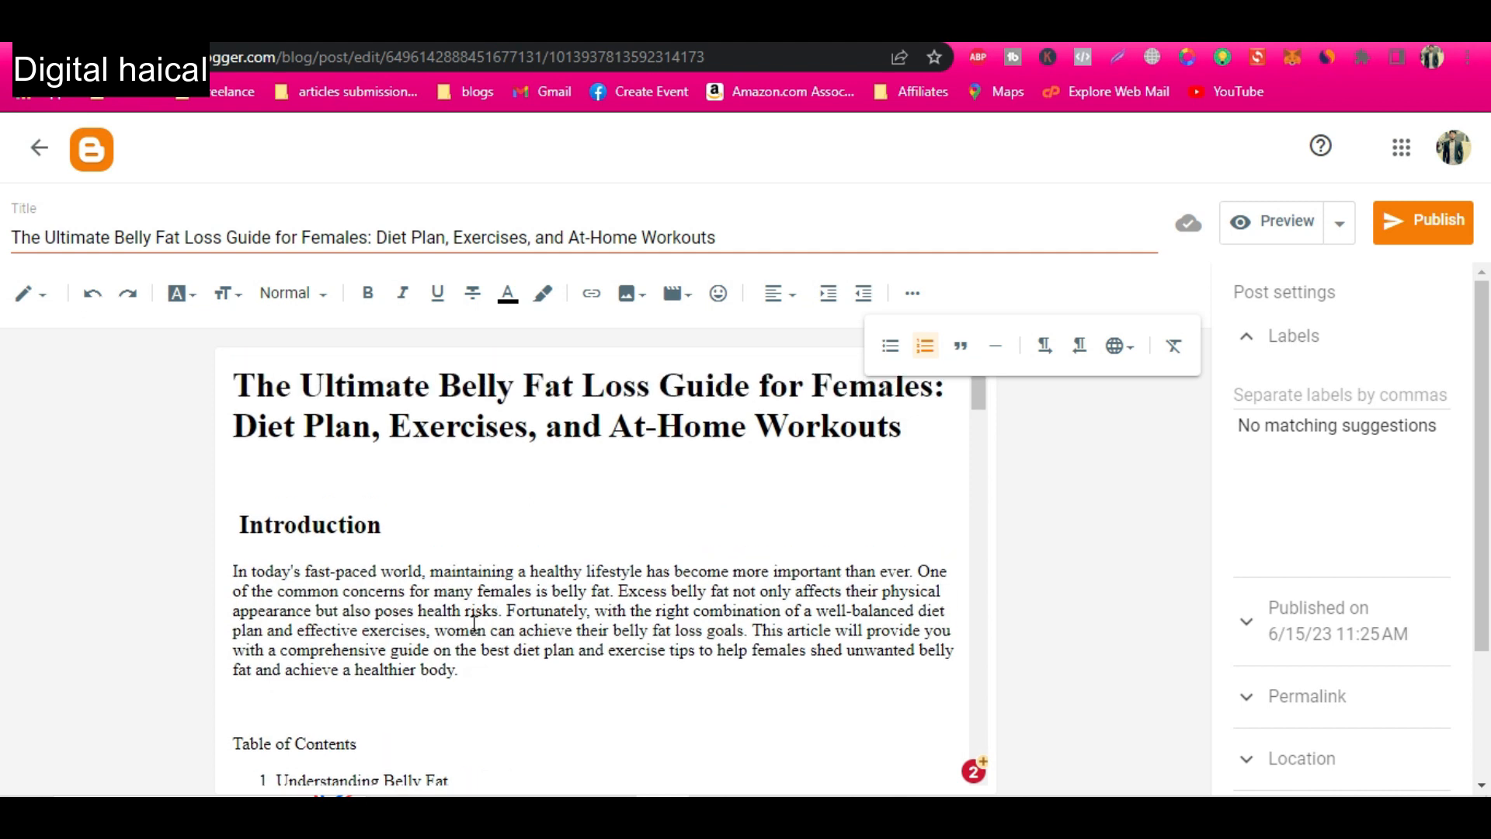
drag(401, 536, 238, 525)
key(BackSpace)
key(BackSpace)
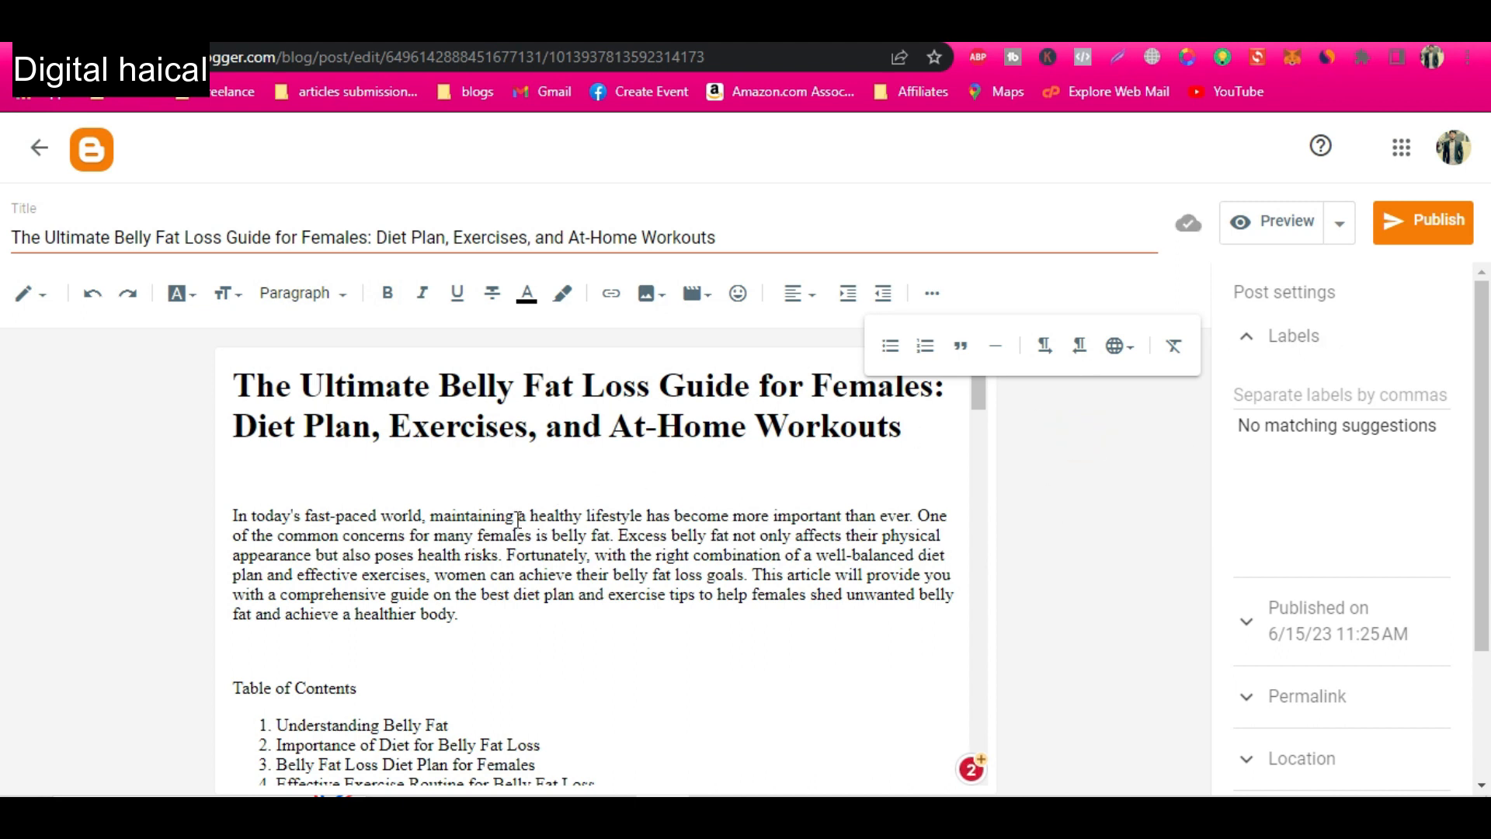
Switch to Canva, create a 700 × 400 px design and apply the Pink Creative Fitness Tutorials YouTube Thumbnail template.
key(alt+Tab)
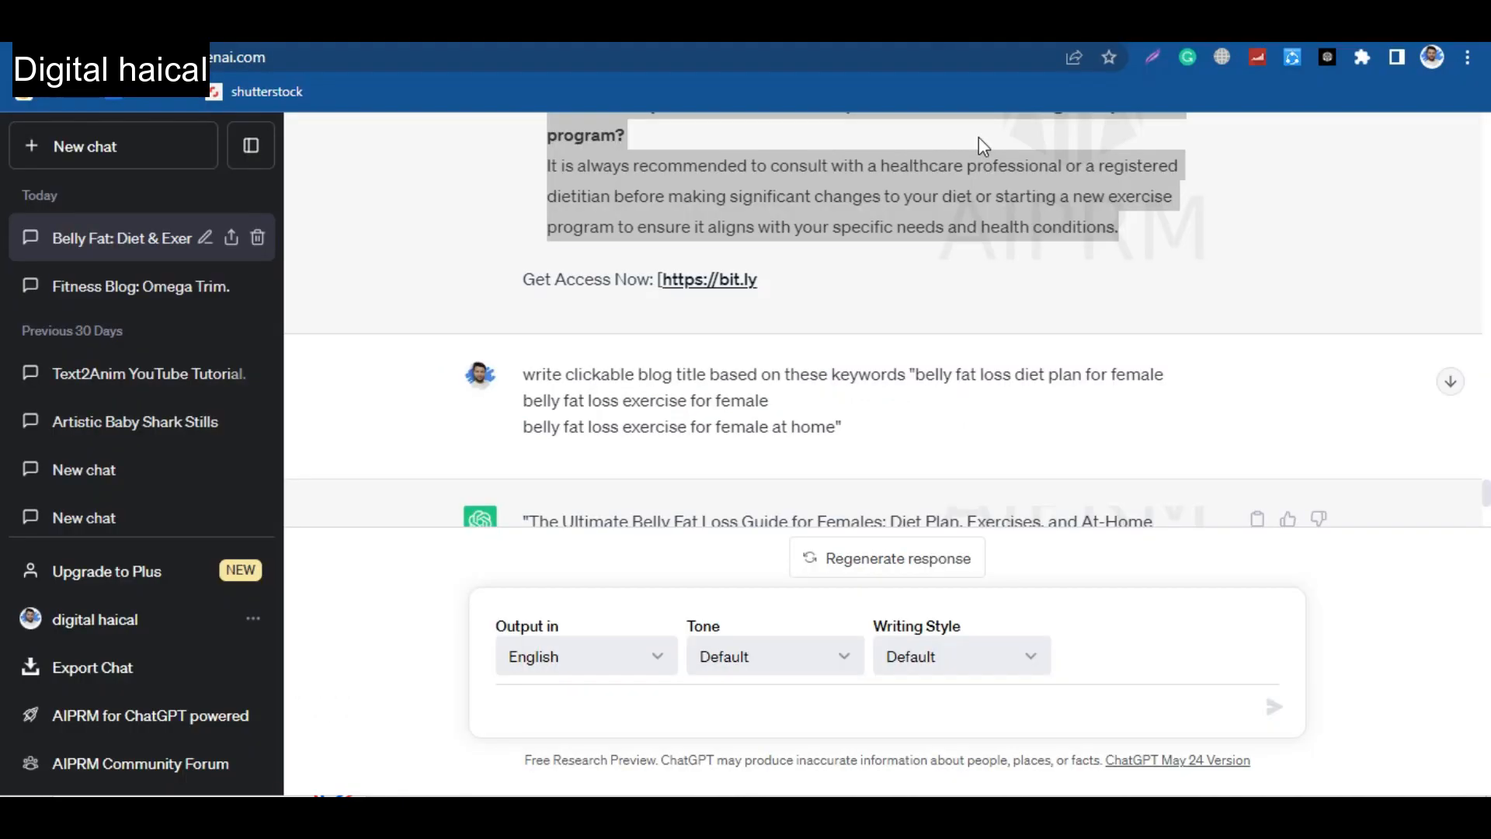
click(918, 34)
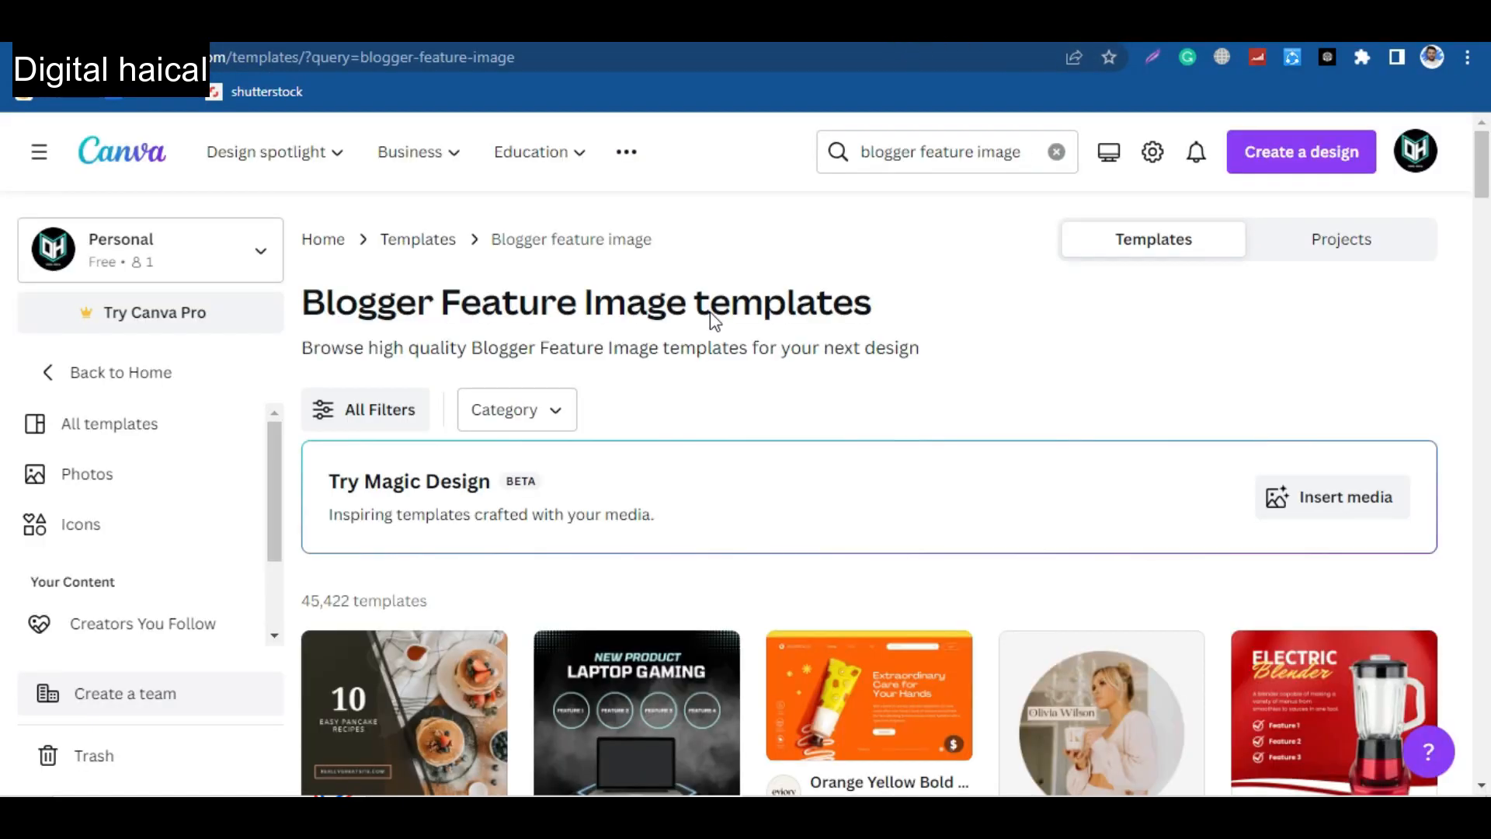
scroll(748, 393, down, 2)
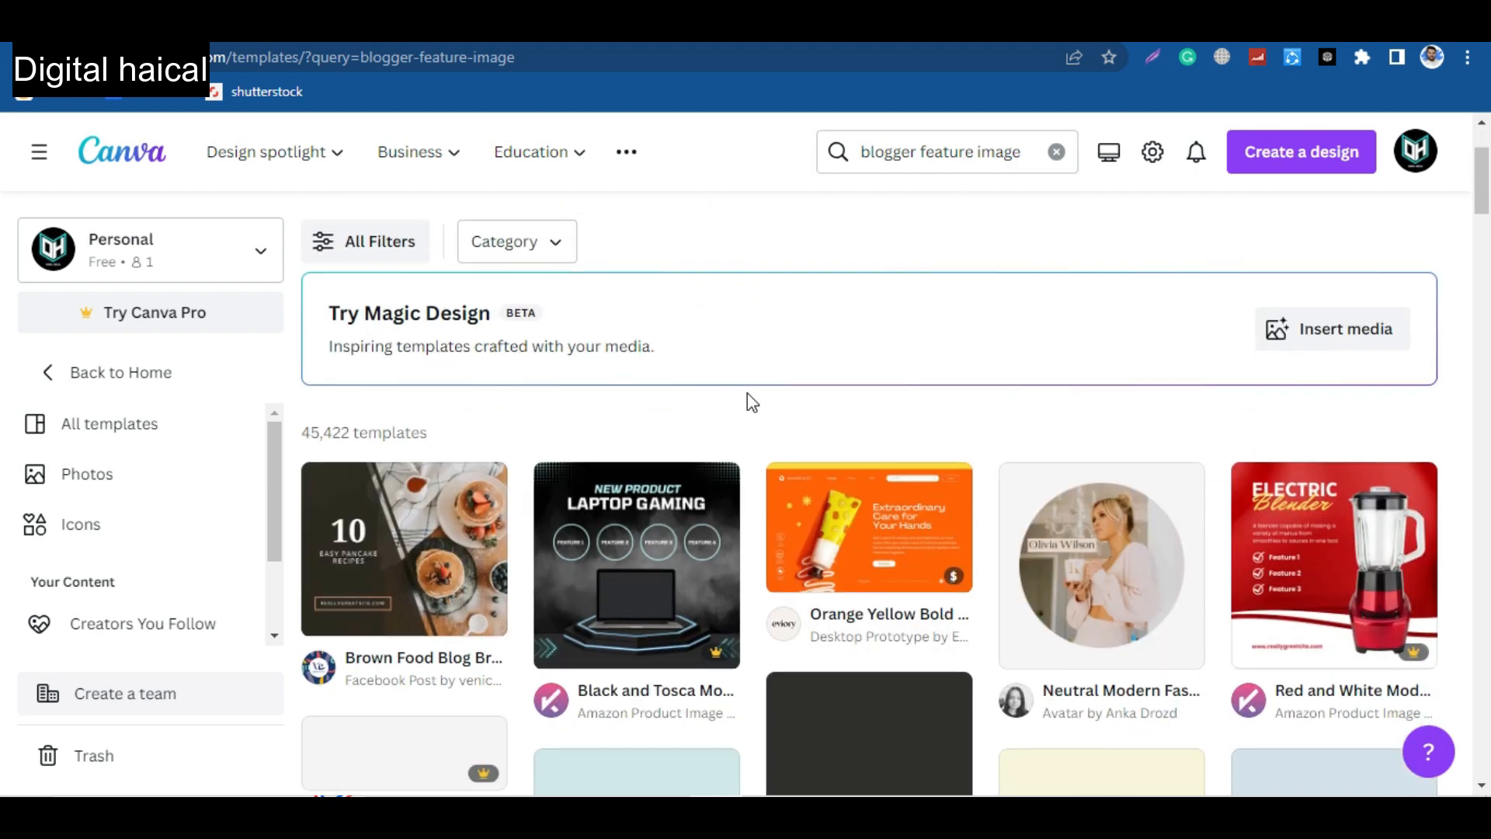
scroll(748, 393, down, 5)
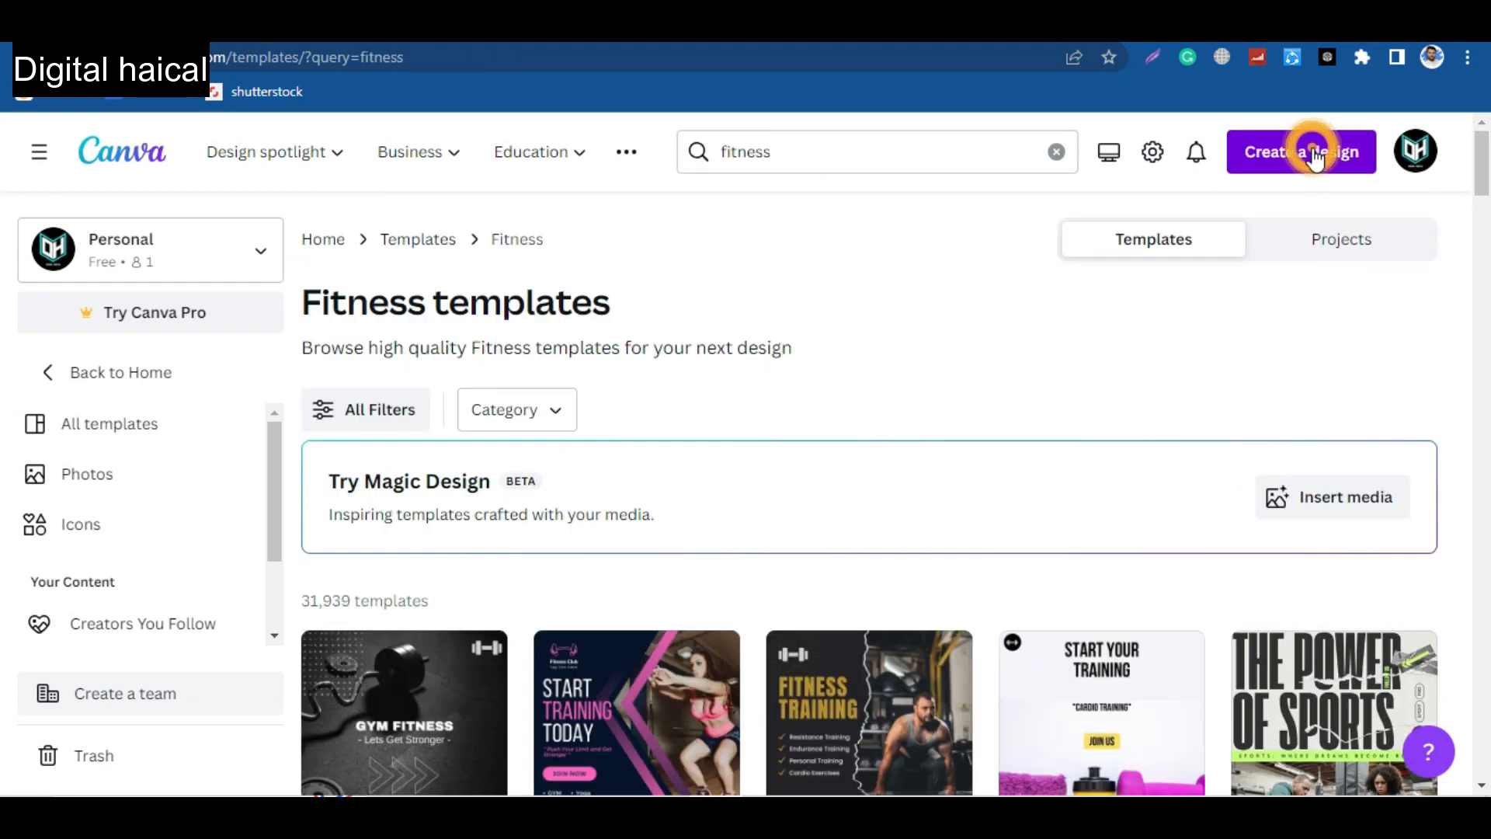
click(1313, 150)
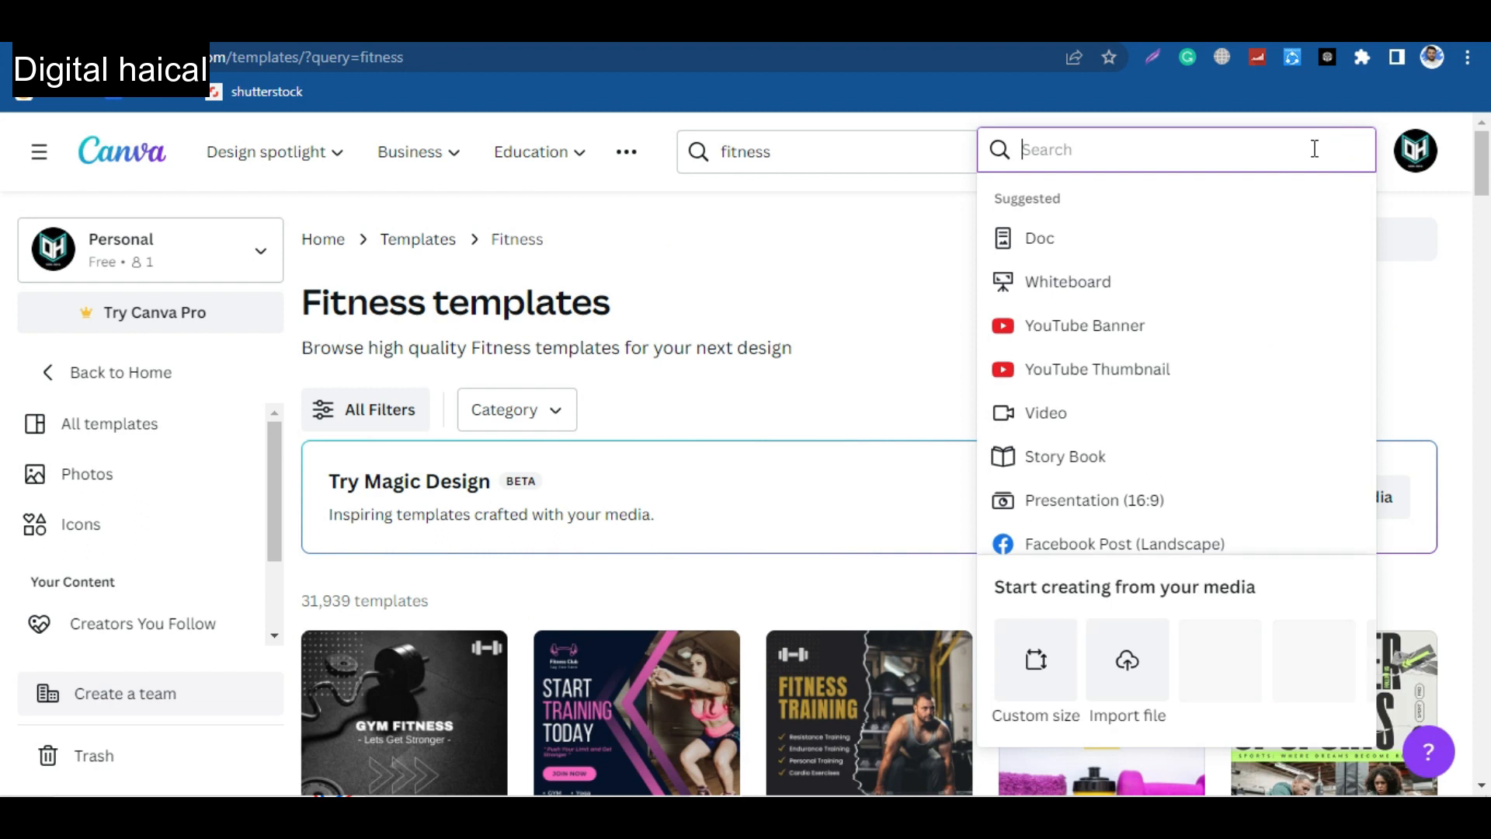
scroll(1045, 543, down, 1)
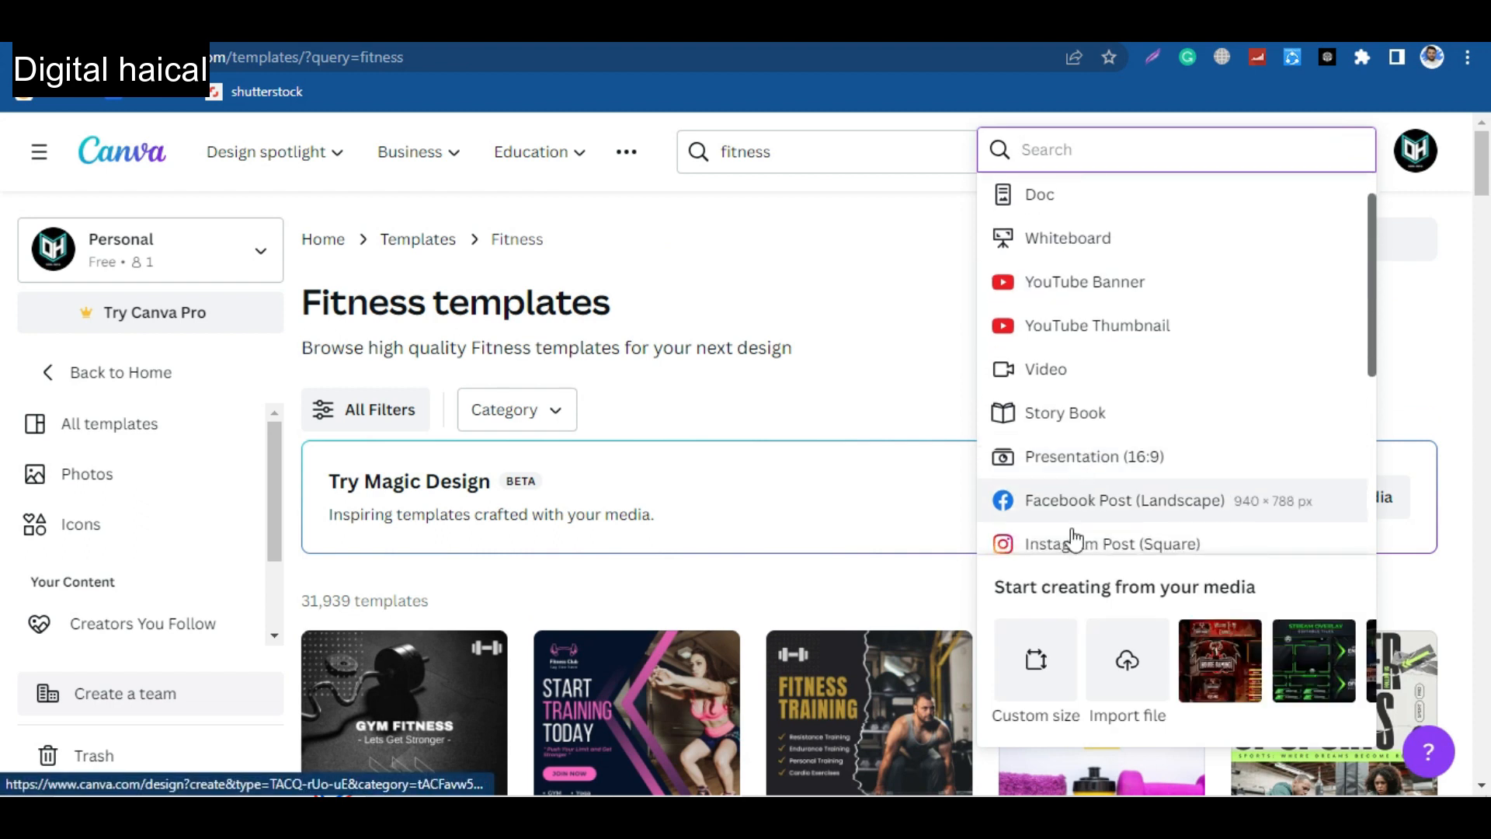
click(1036, 662)
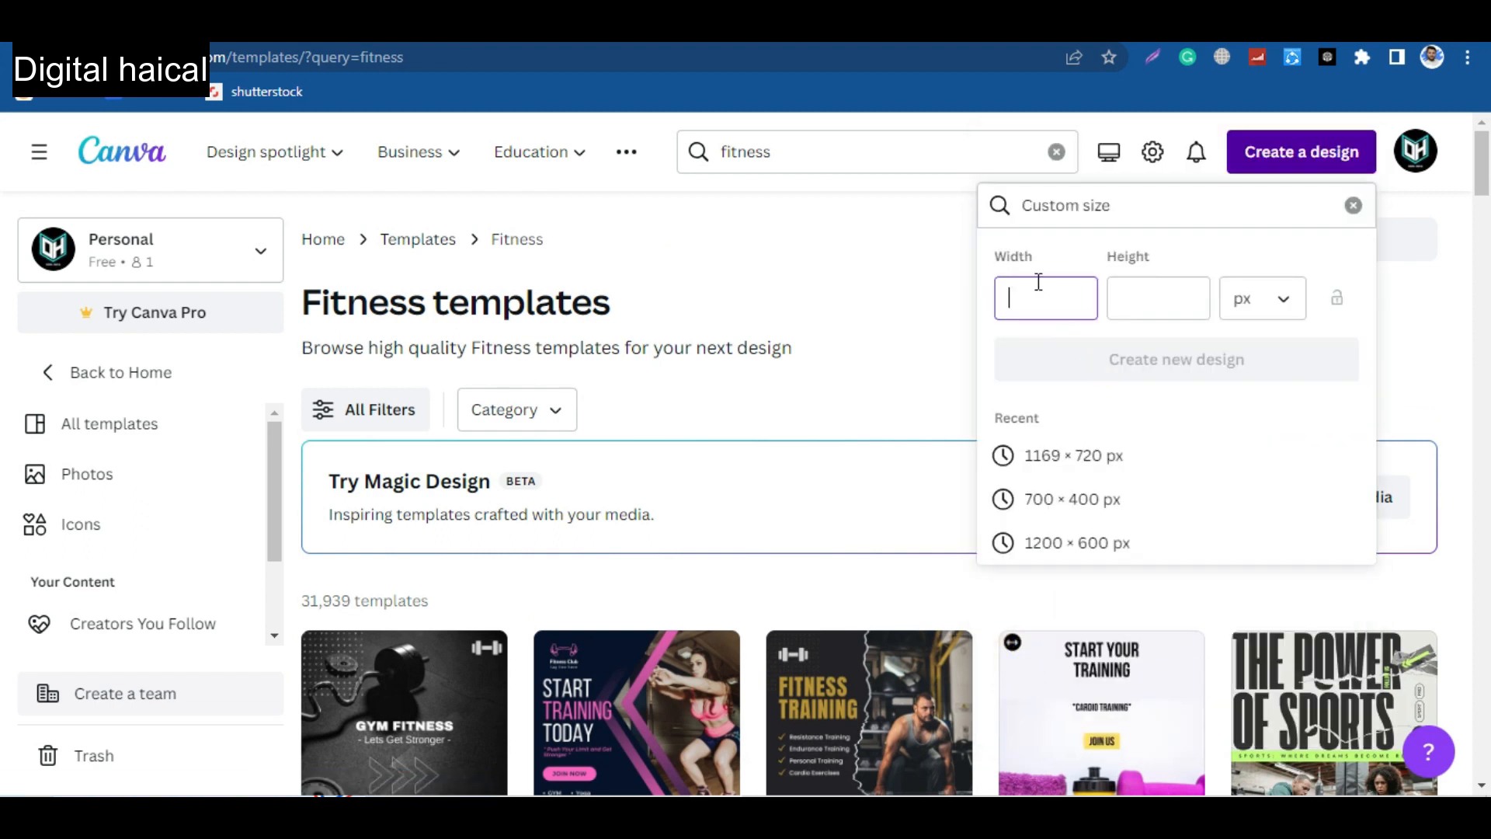
click(1058, 458)
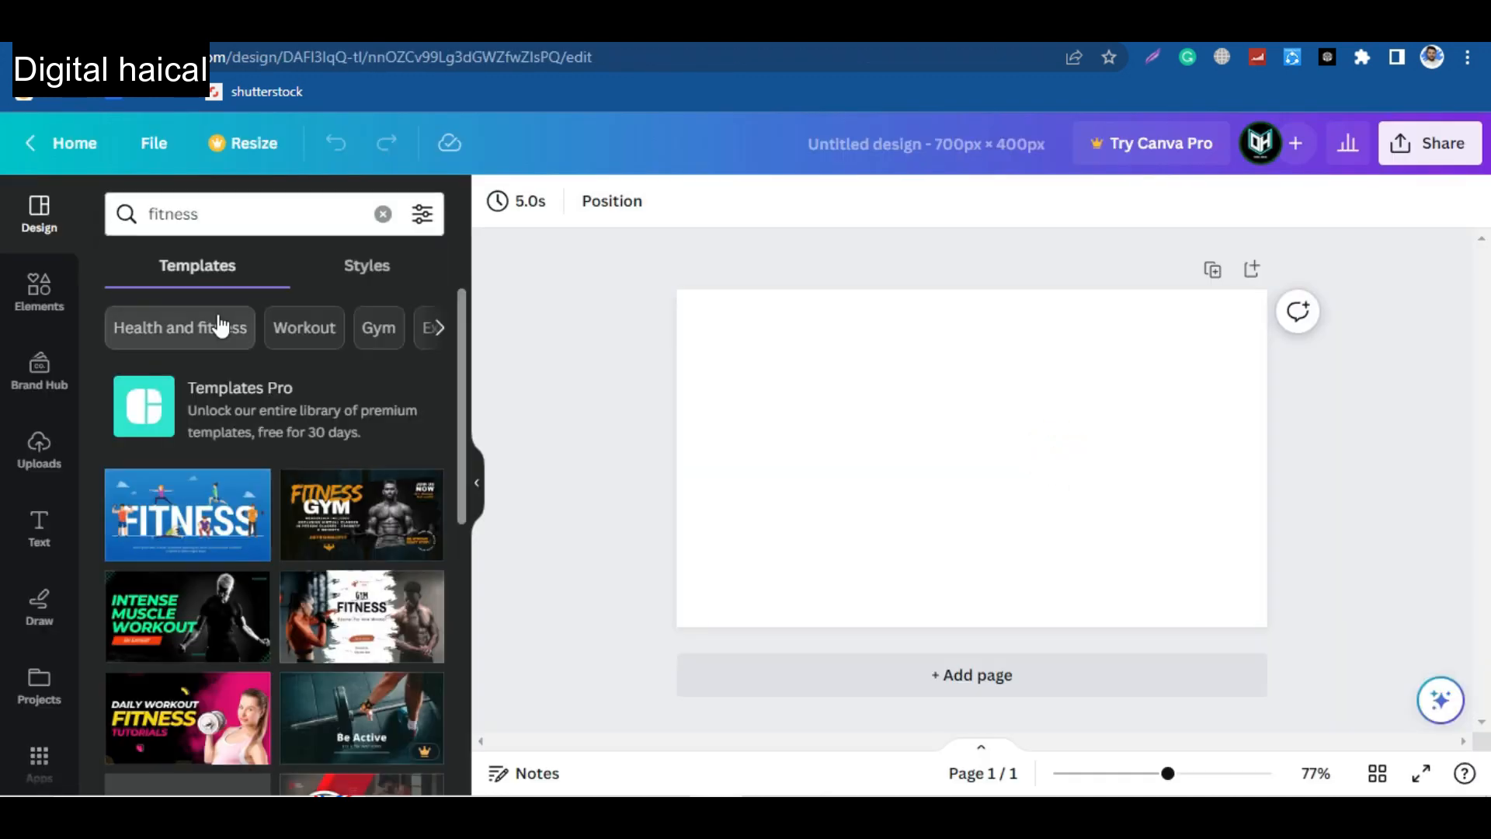
click(182, 715)
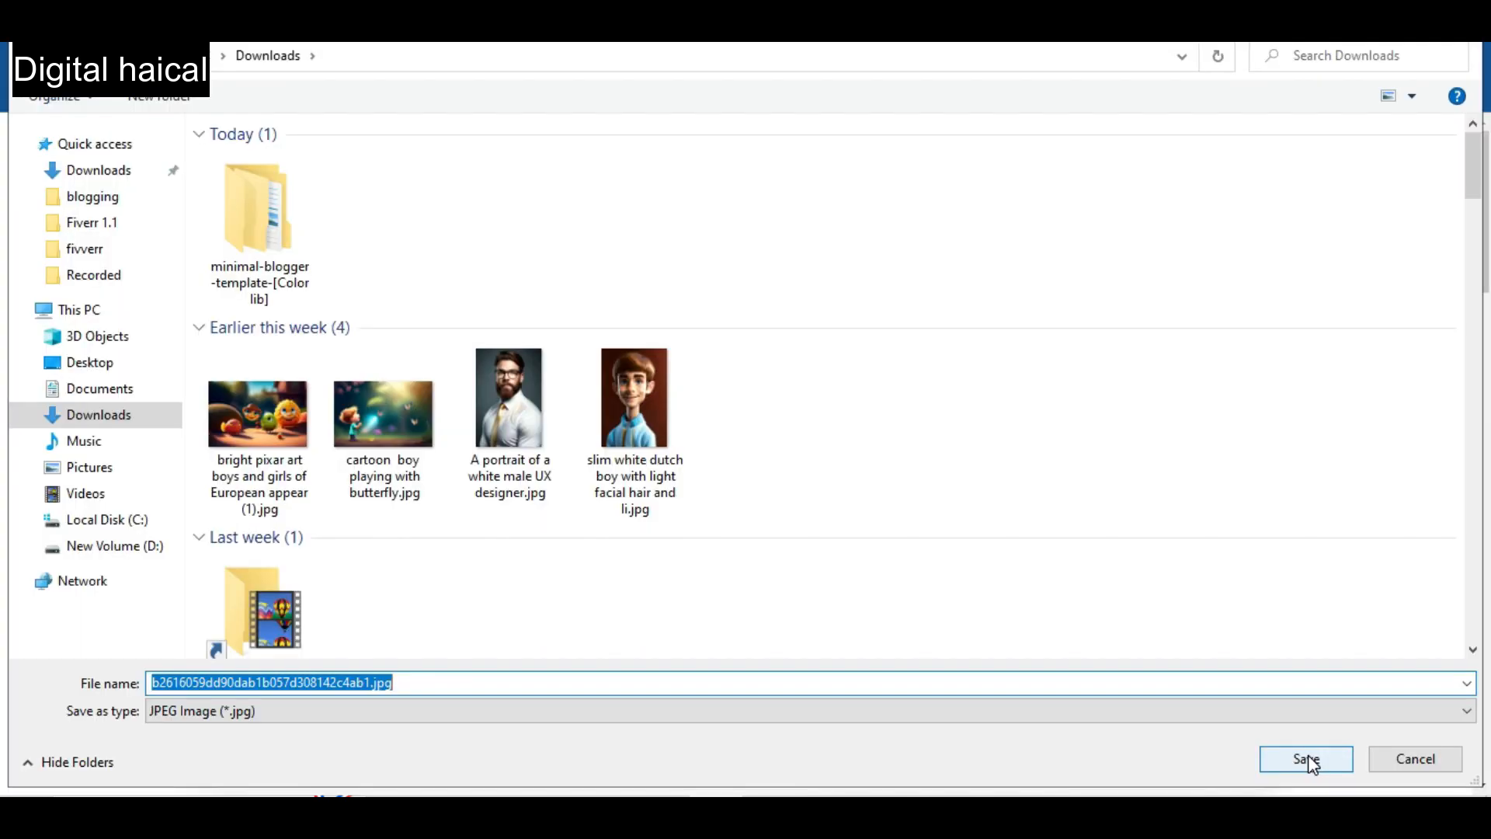
Save the Women Exercising picture from Pinterest to the computer.
click(1308, 759)
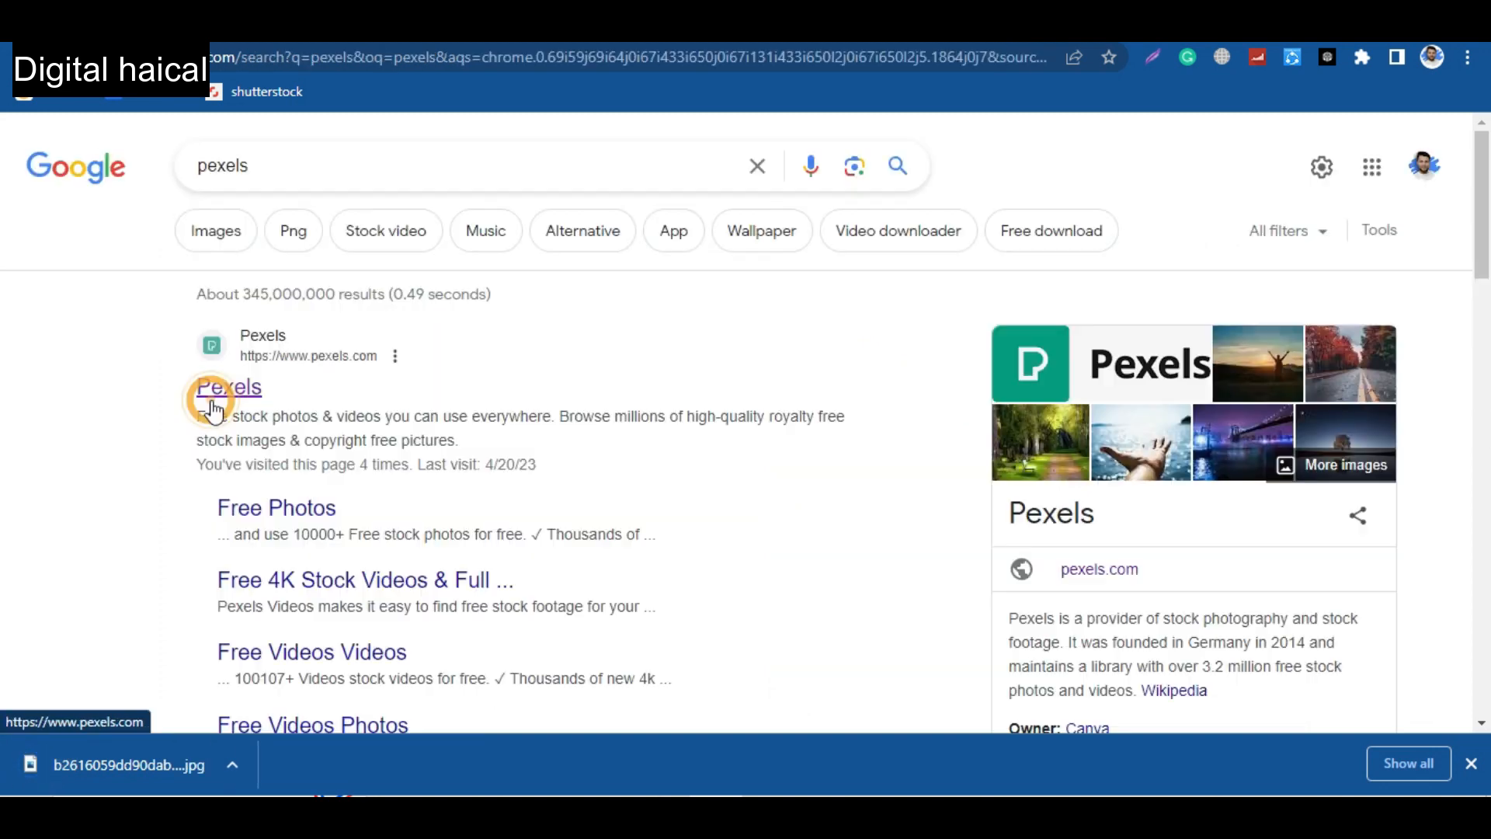
Look up the stock photo sites Pexels, Freepik and Unsplash on Google.
click(221, 389)
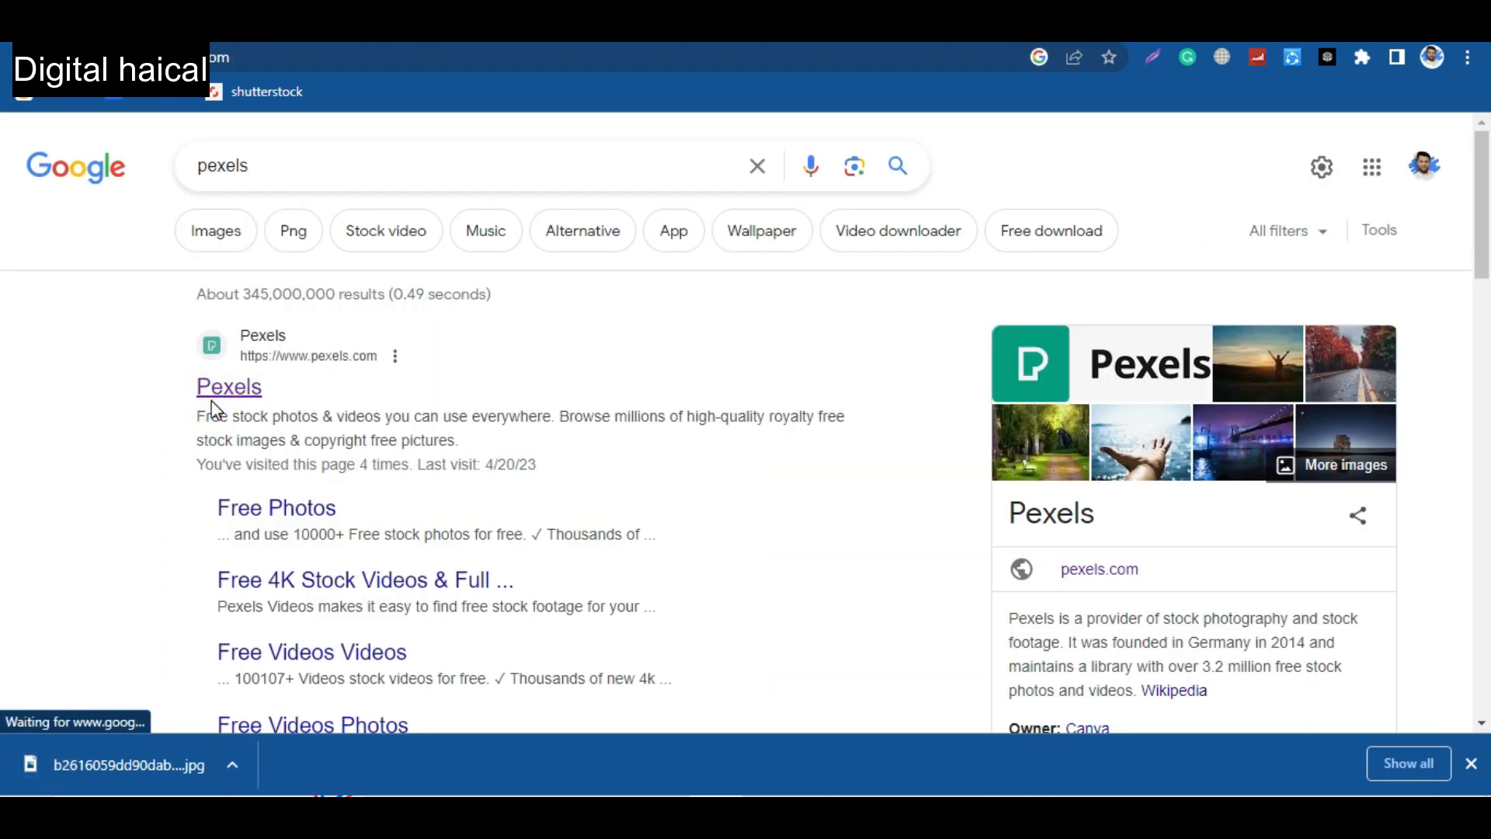
key(ctrl+t)
text(freepik&oq=freepik&aqs=chrome..69i57l2j69i59.1324j0j7&sourceid=chrome&ie=UTF-8)
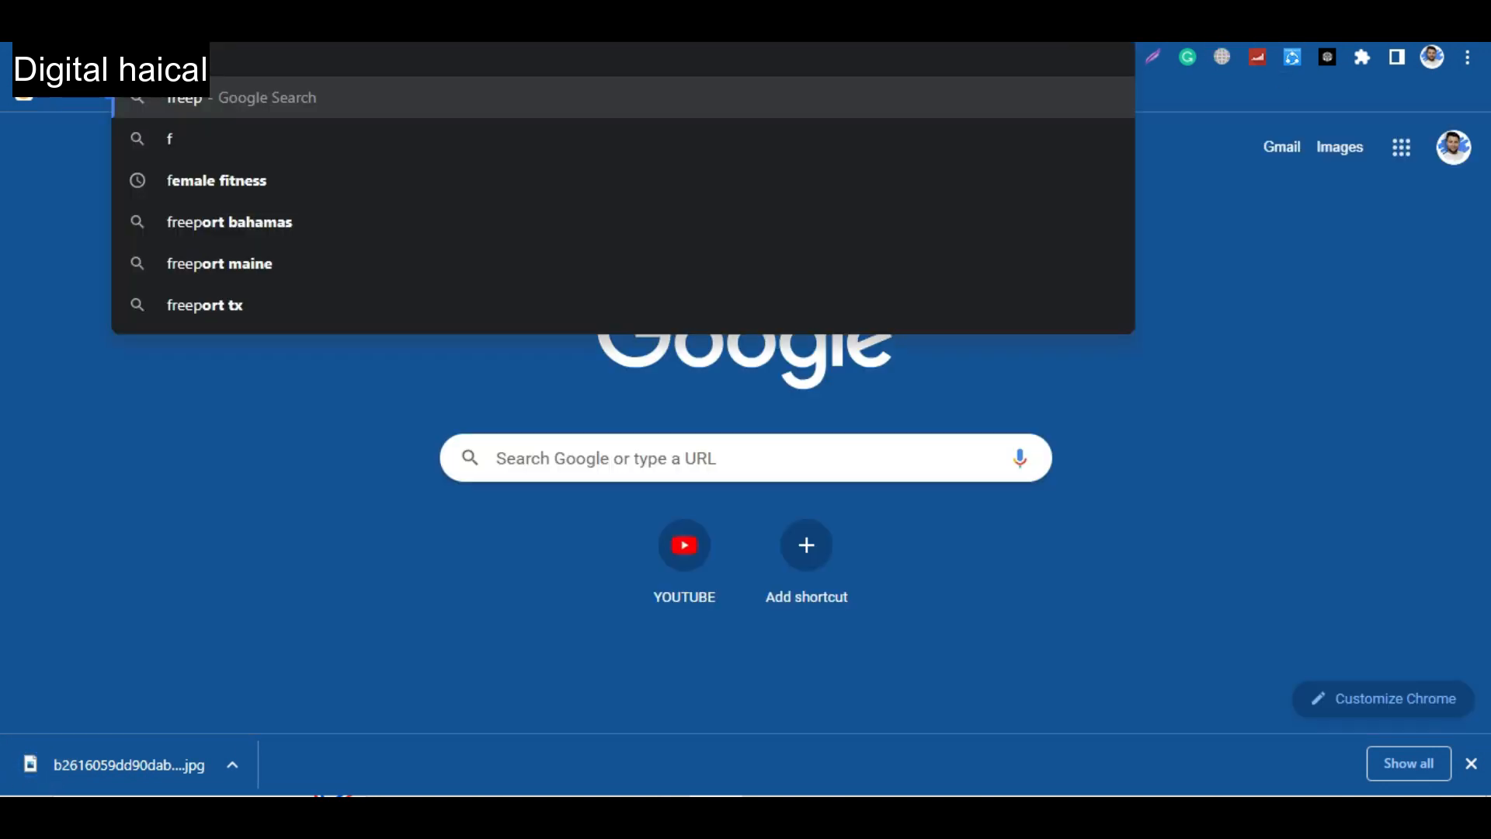
key(Return)
key(ctrl+l)
text(unsplash)
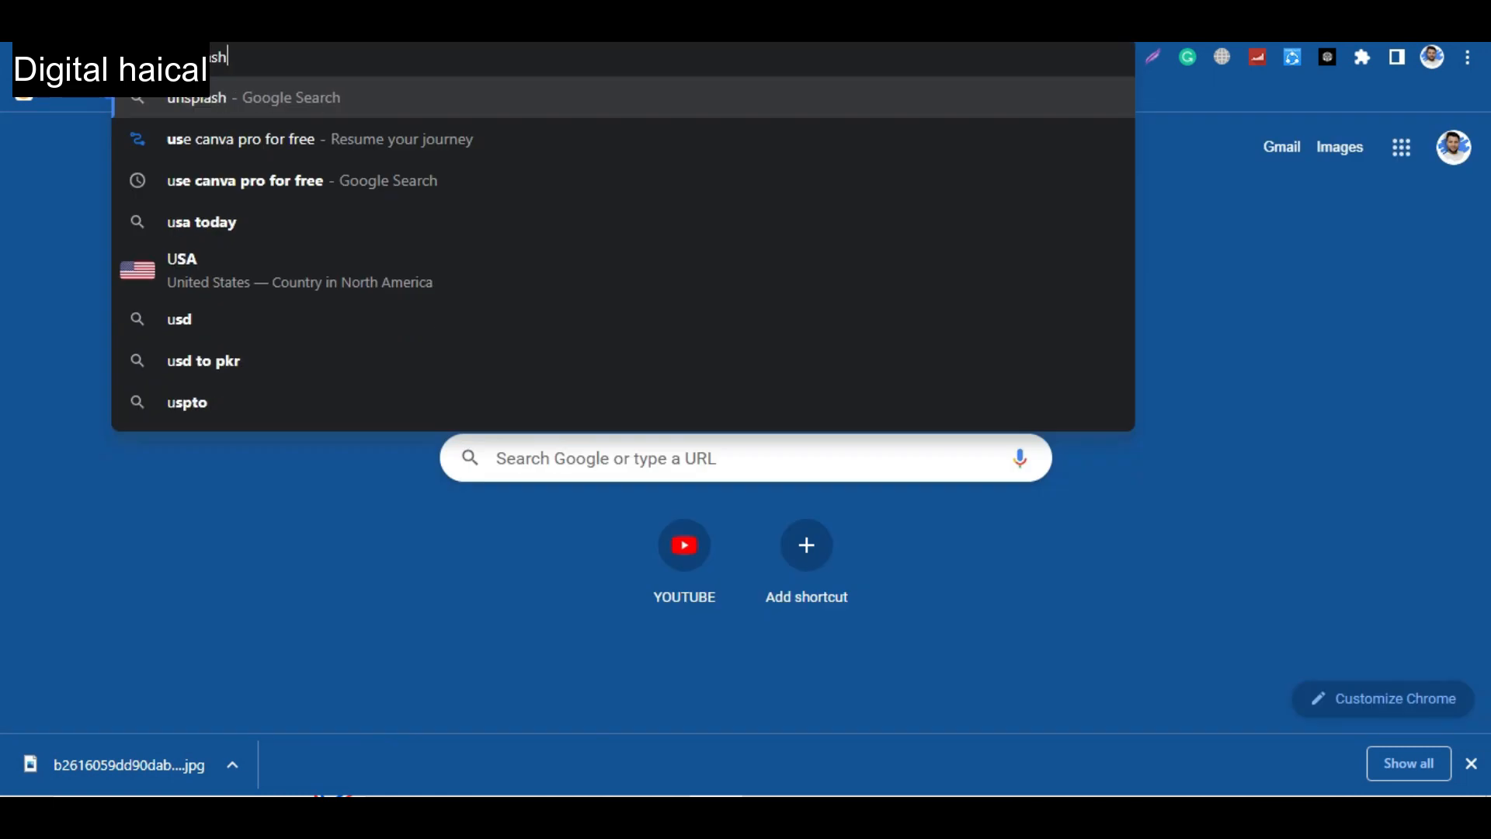
key(Return)
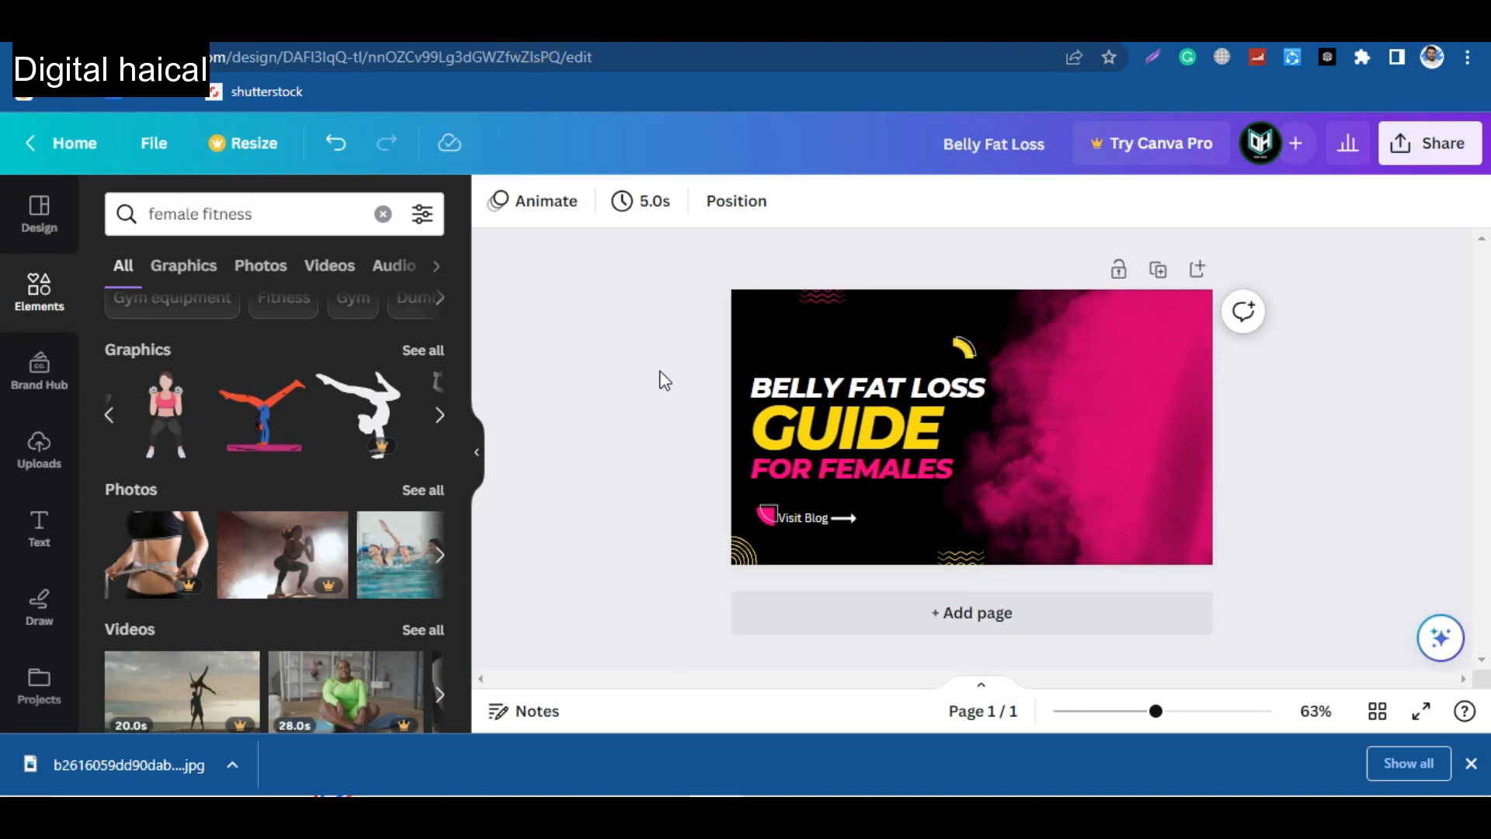
Upload the saved woman-with-dumbbells JPG from Downloads to the Belly Fat Loss design in Canva and place it over the pink area.
click(39, 447)
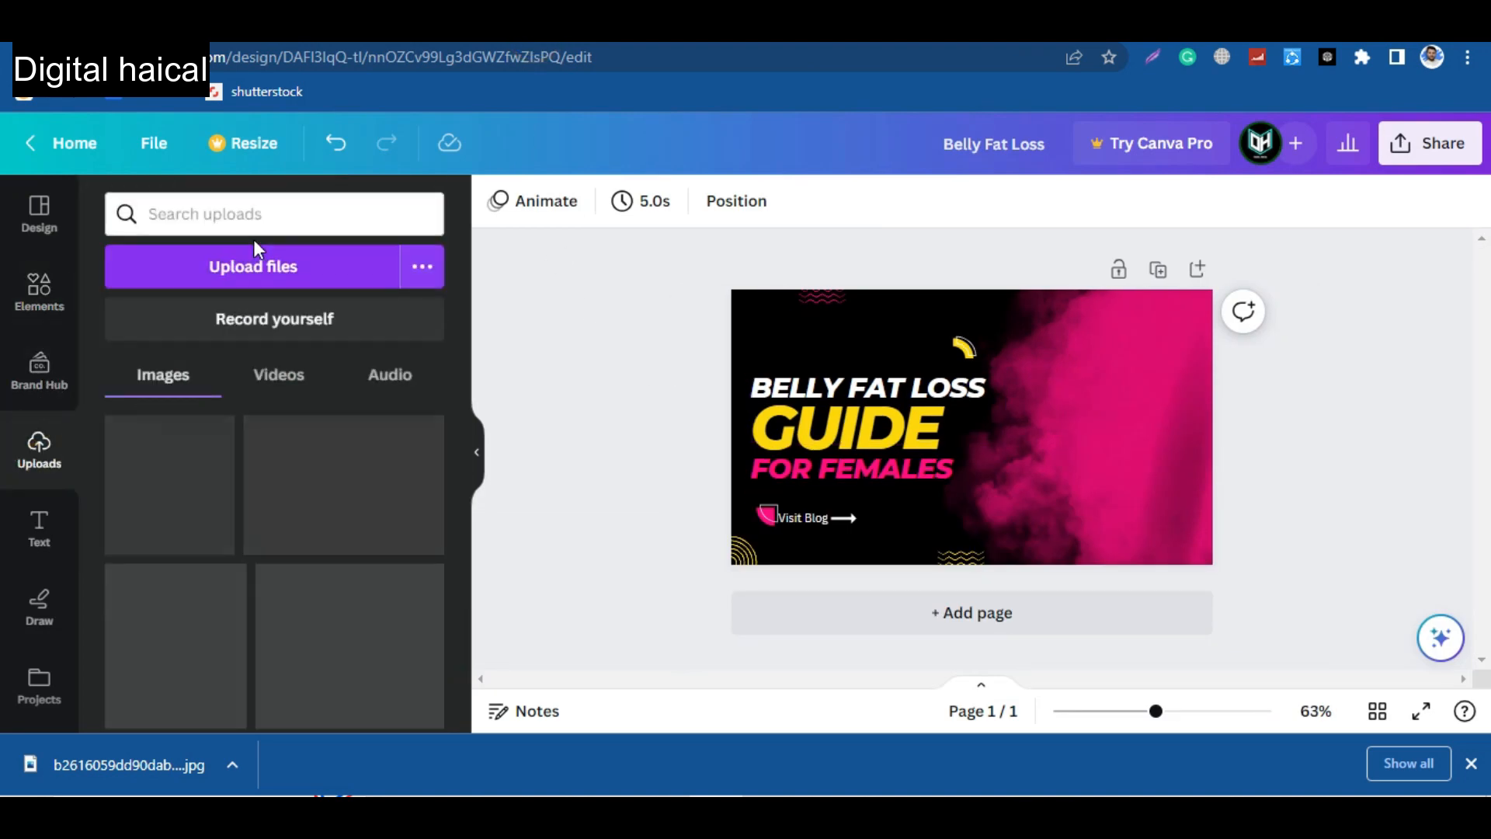
click(274, 267)
click(109, 168)
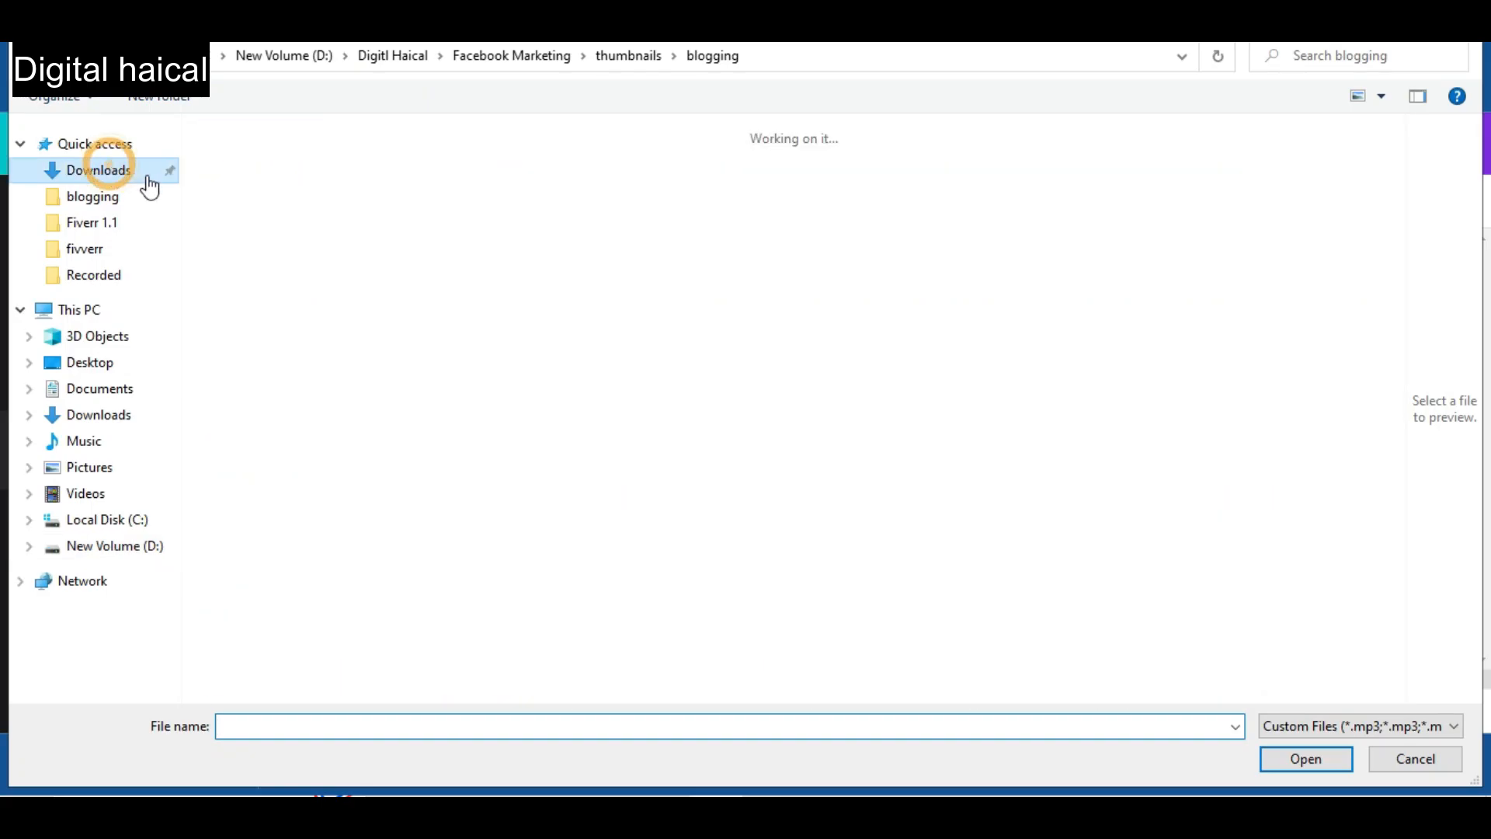
click(261, 225)
click(1308, 759)
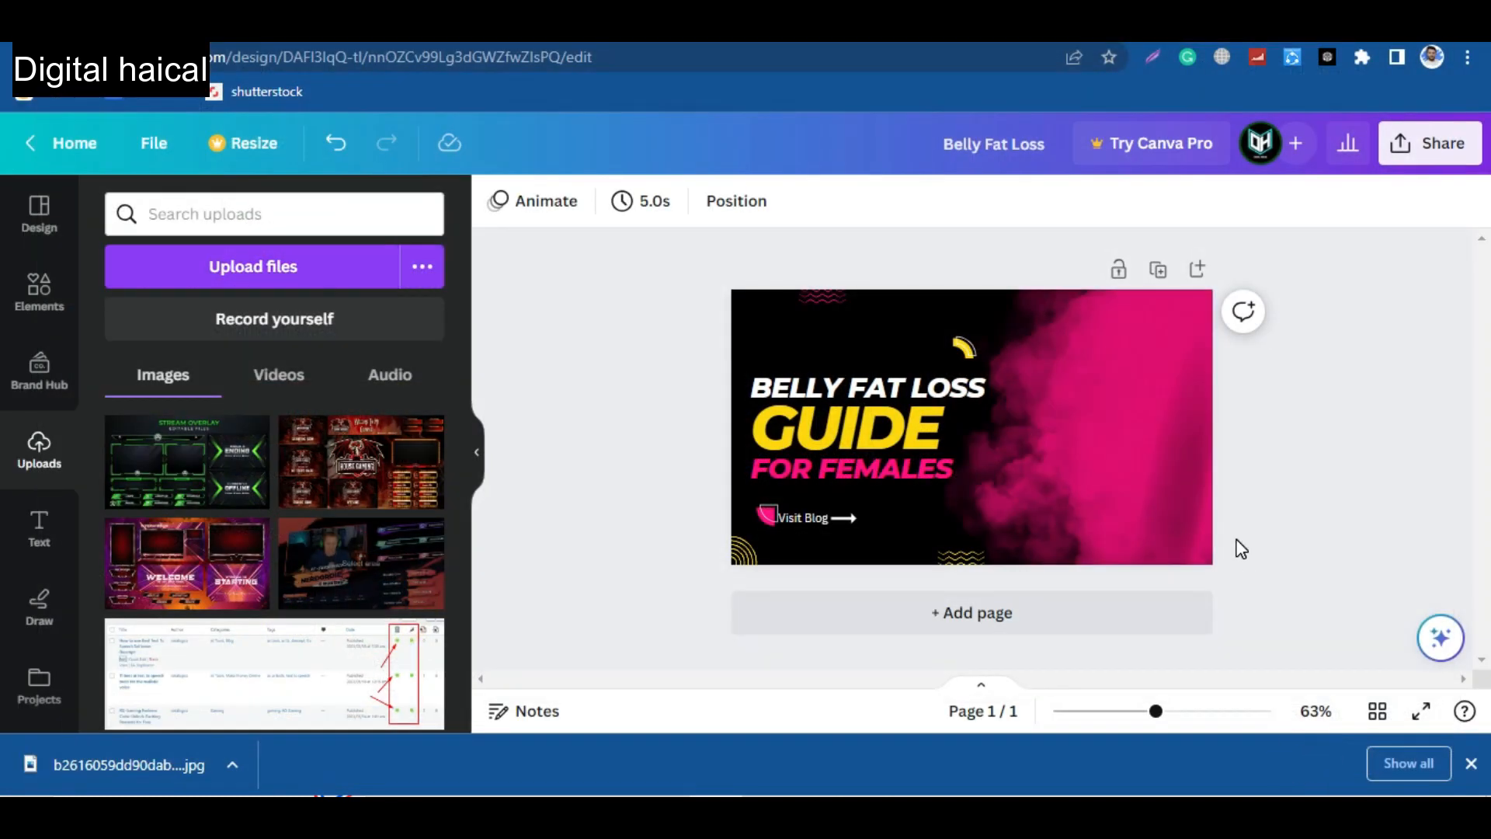
drag(1080, 421, 1085, 434)
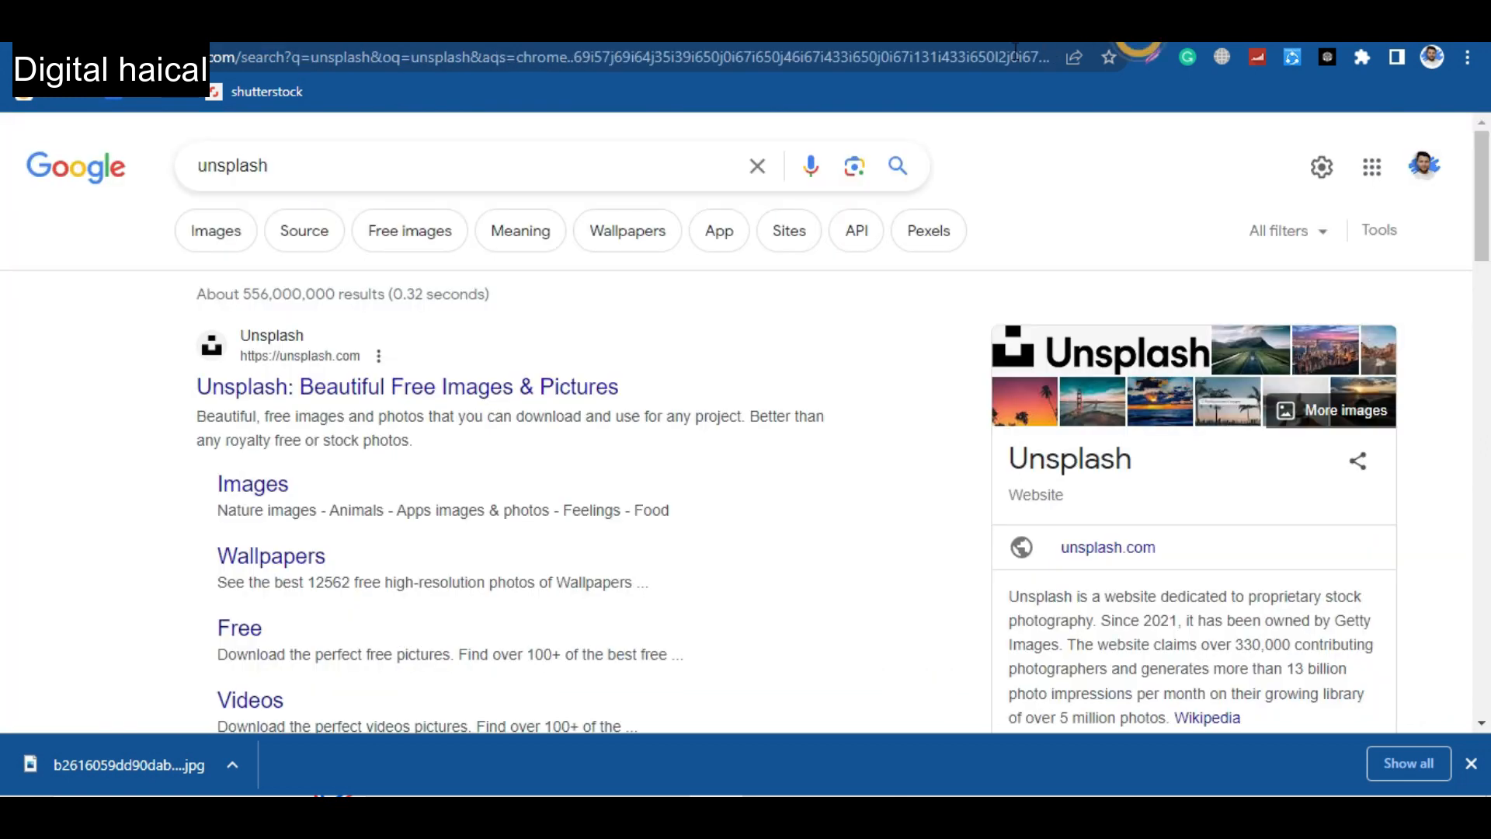
Search Google for "background remover" and upload b2616059dd90dab1b057d308142c4ab1.jpg to remove.bg to remove its background.
click(976, 56)
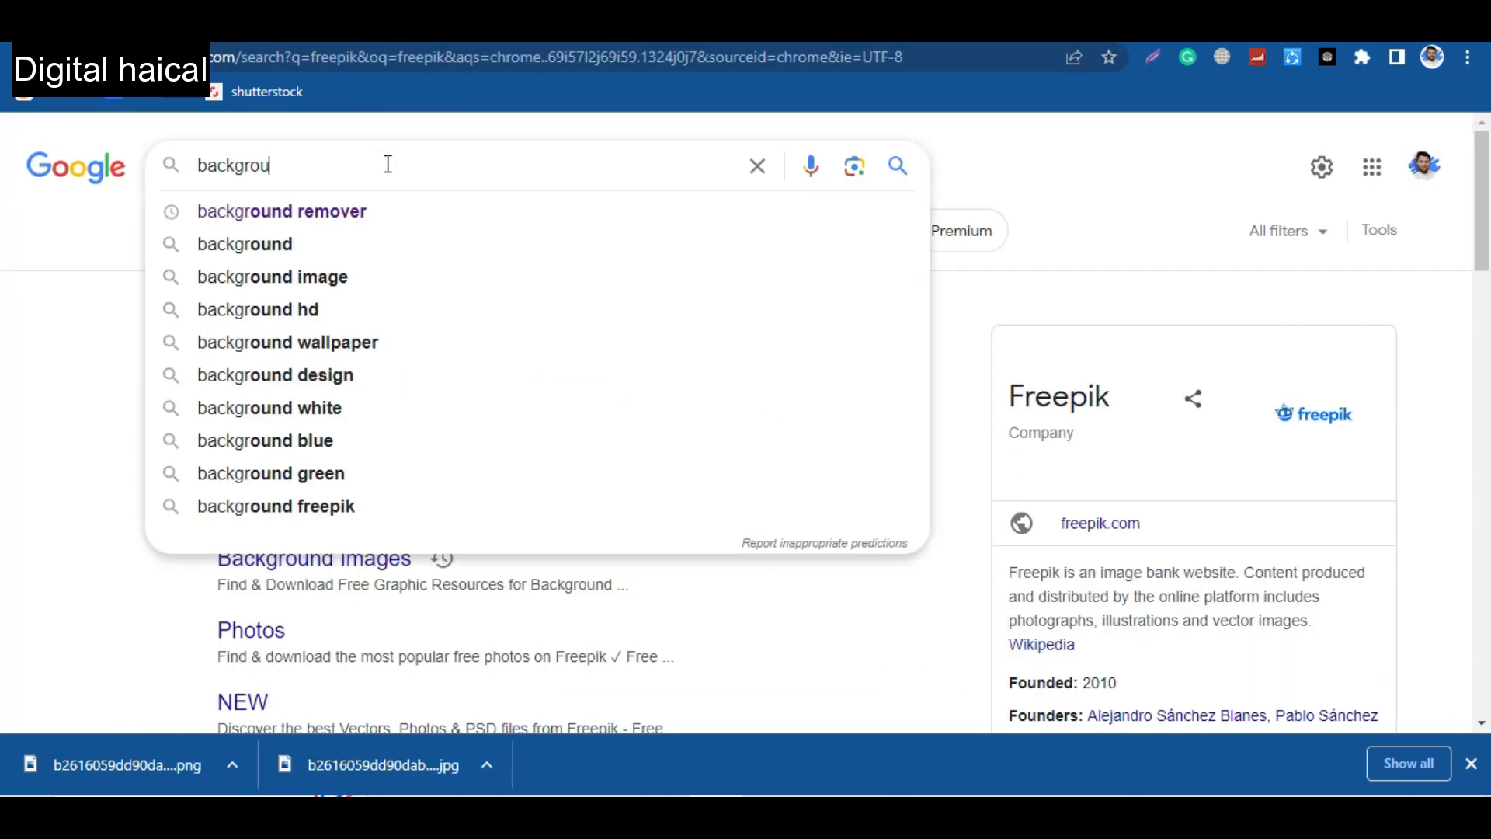
text(nd)
key(Down)
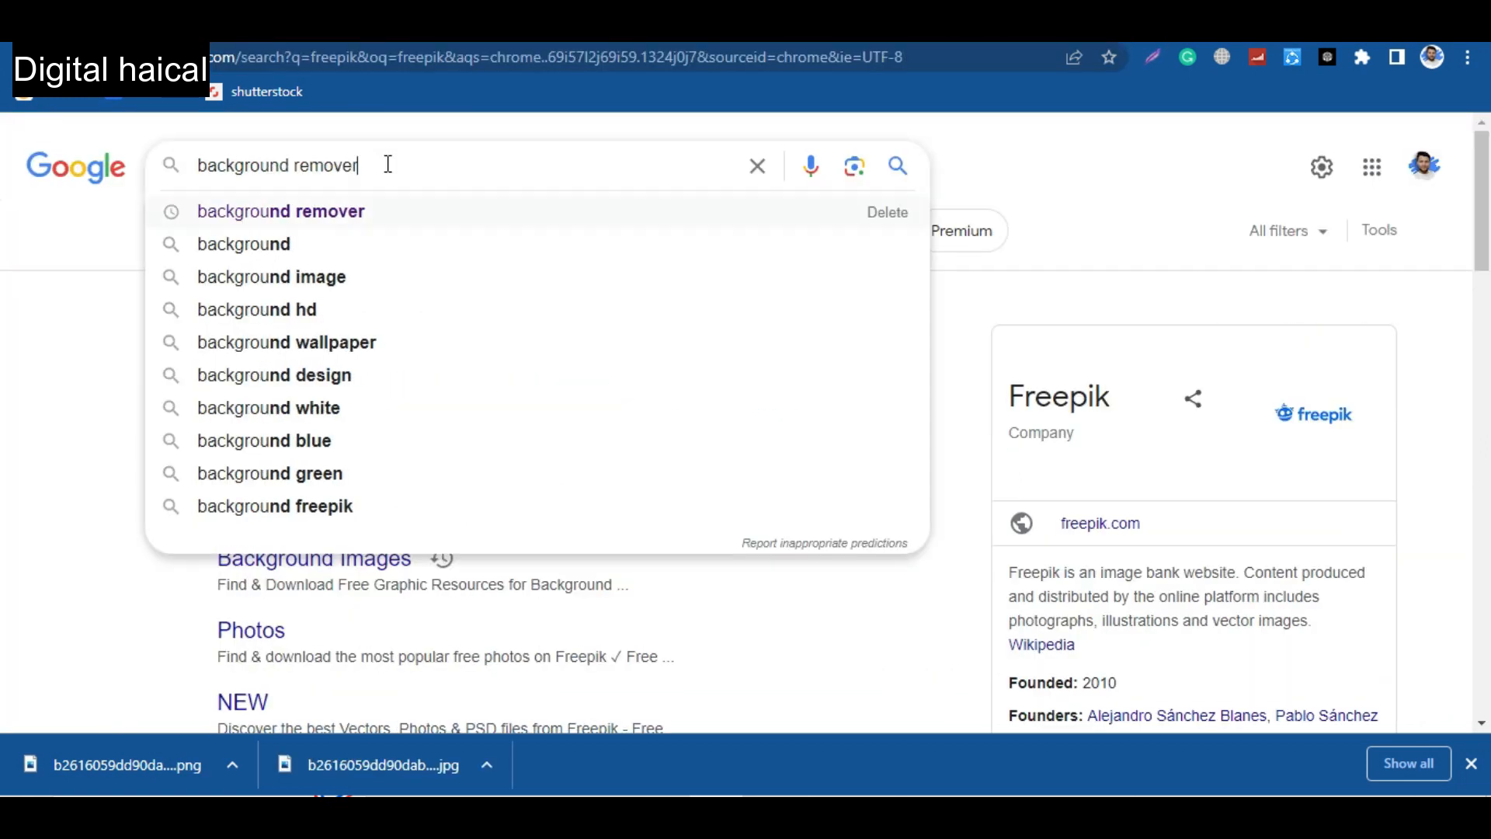
key(Return)
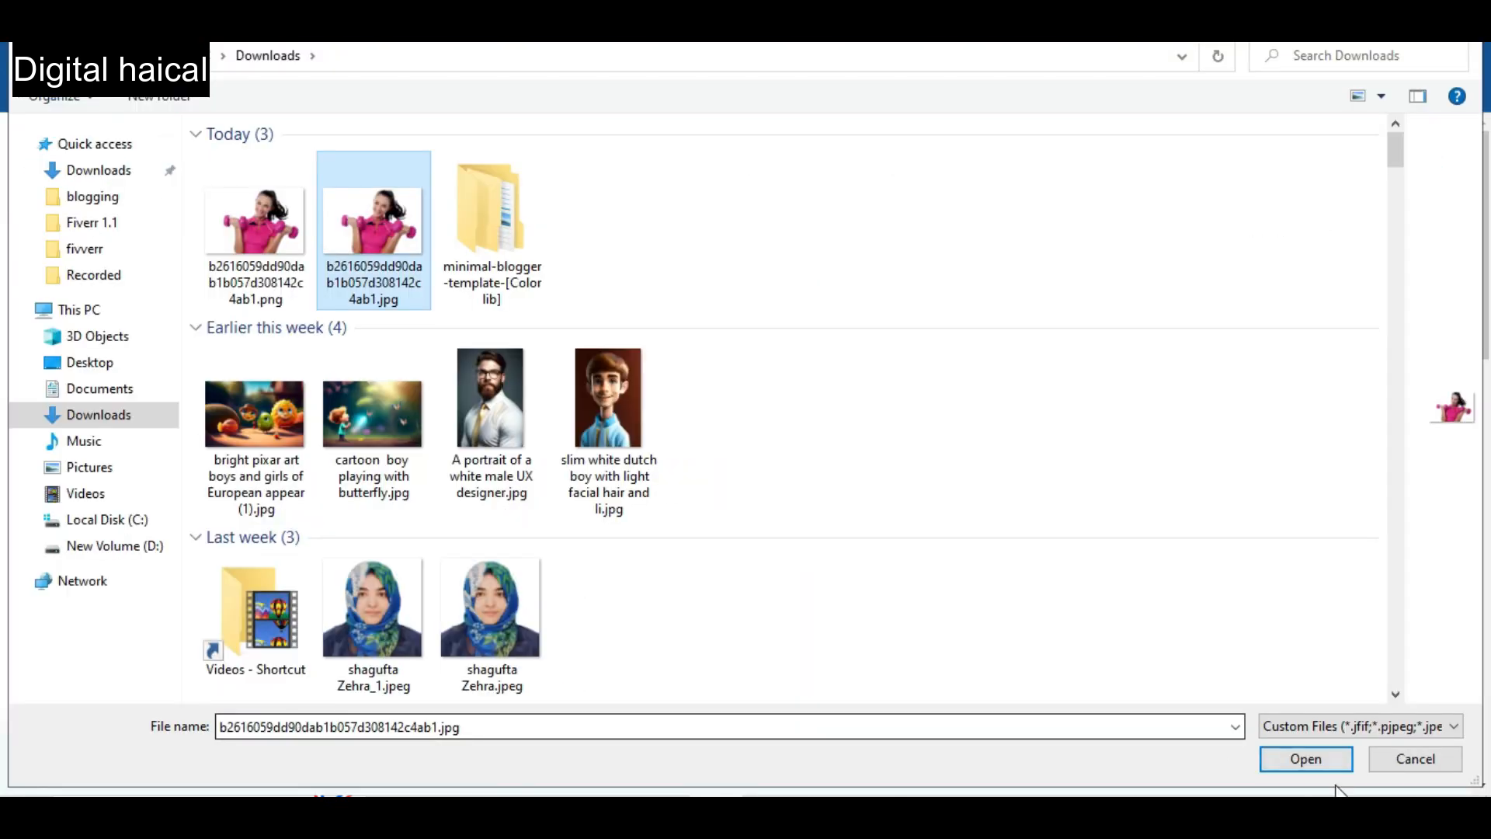
click(1325, 759)
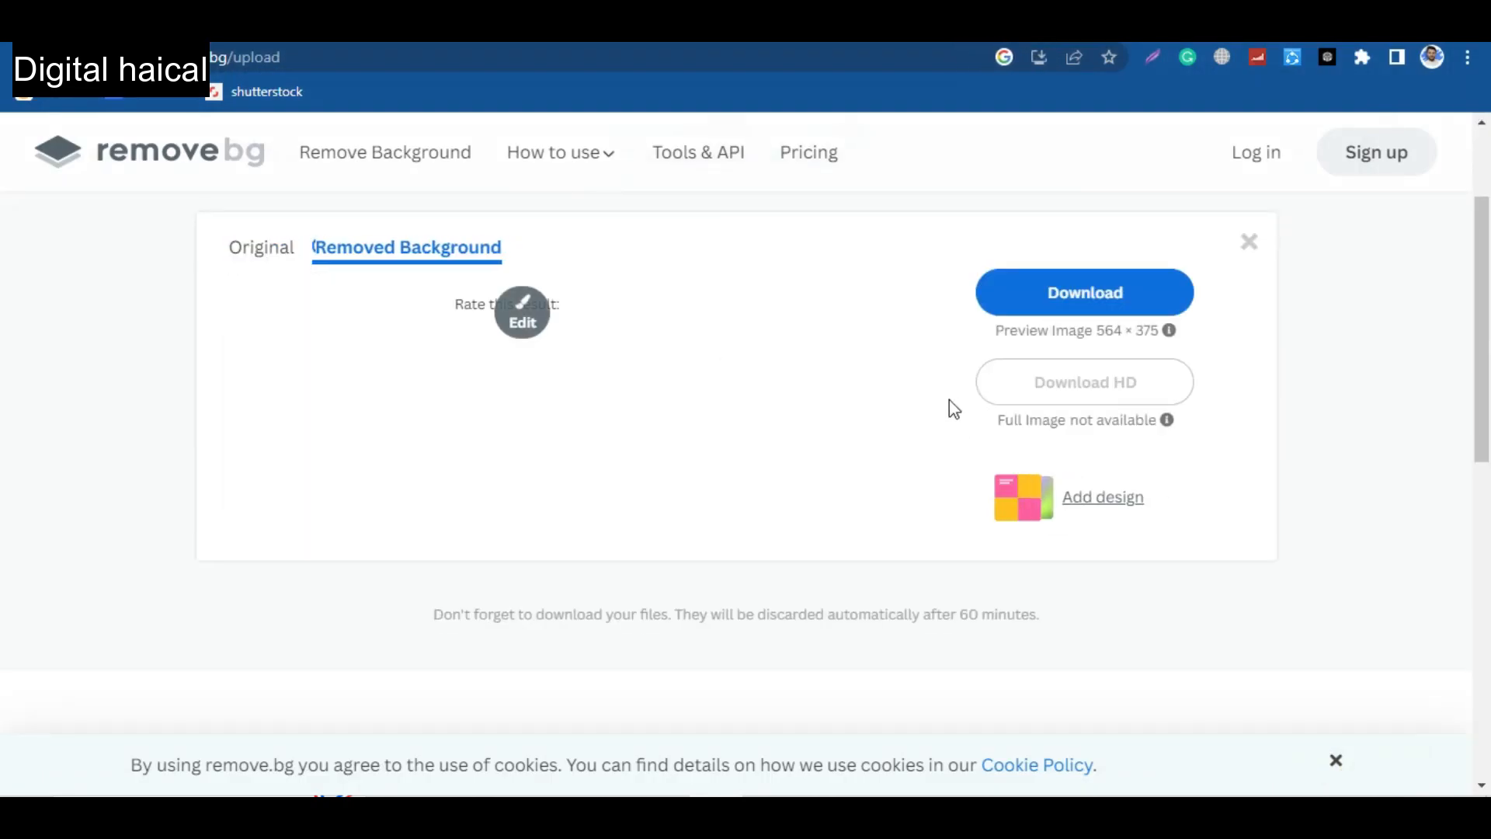
Download the background-removed picture from remove.bg, switch to Canva, and upload and place it in the Belly Fat Loss design.
click(1111, 356)
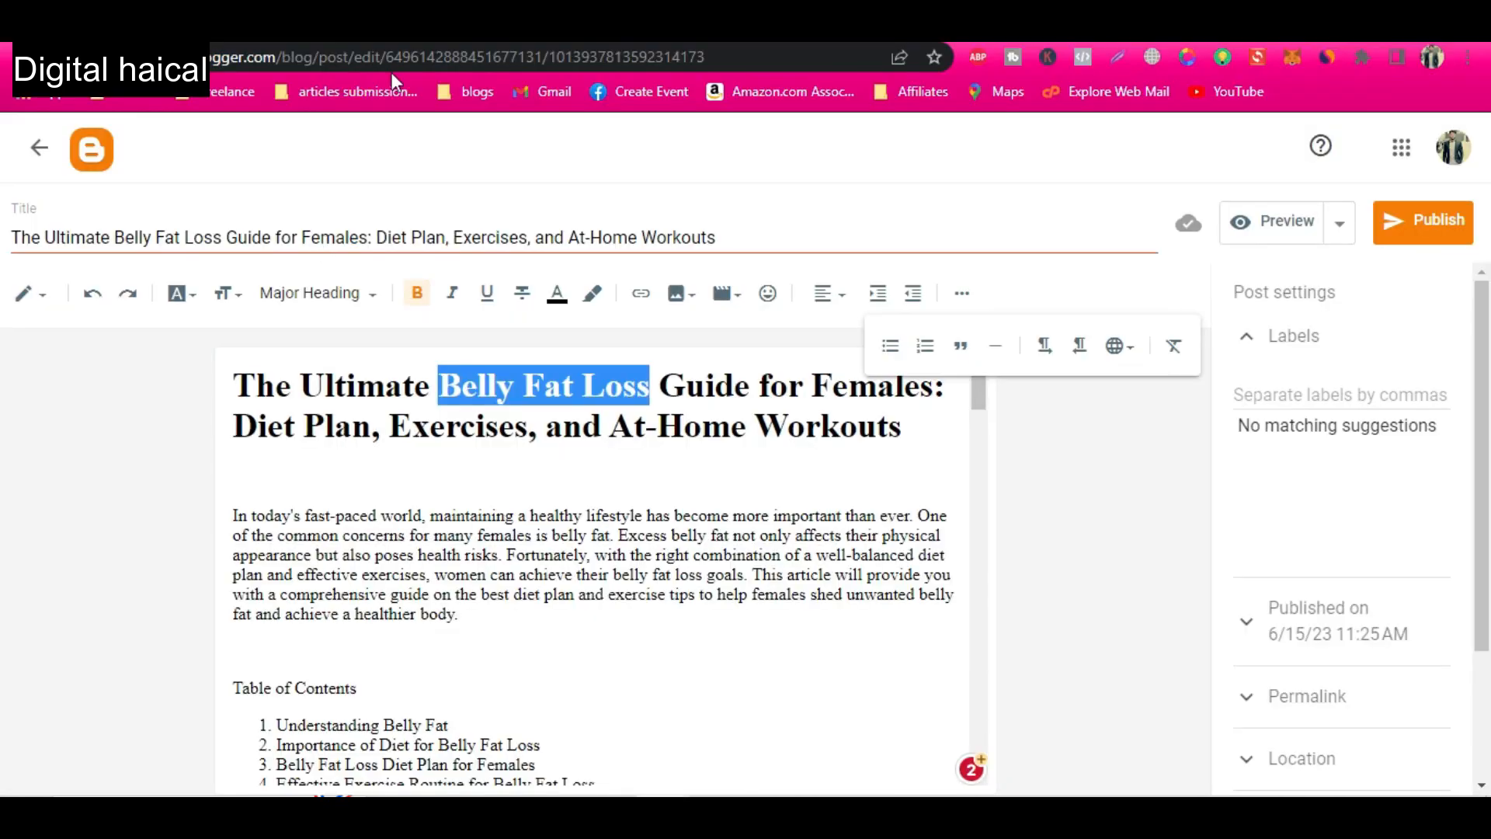
key(alt+Tab)
key(ctrl+Tab)
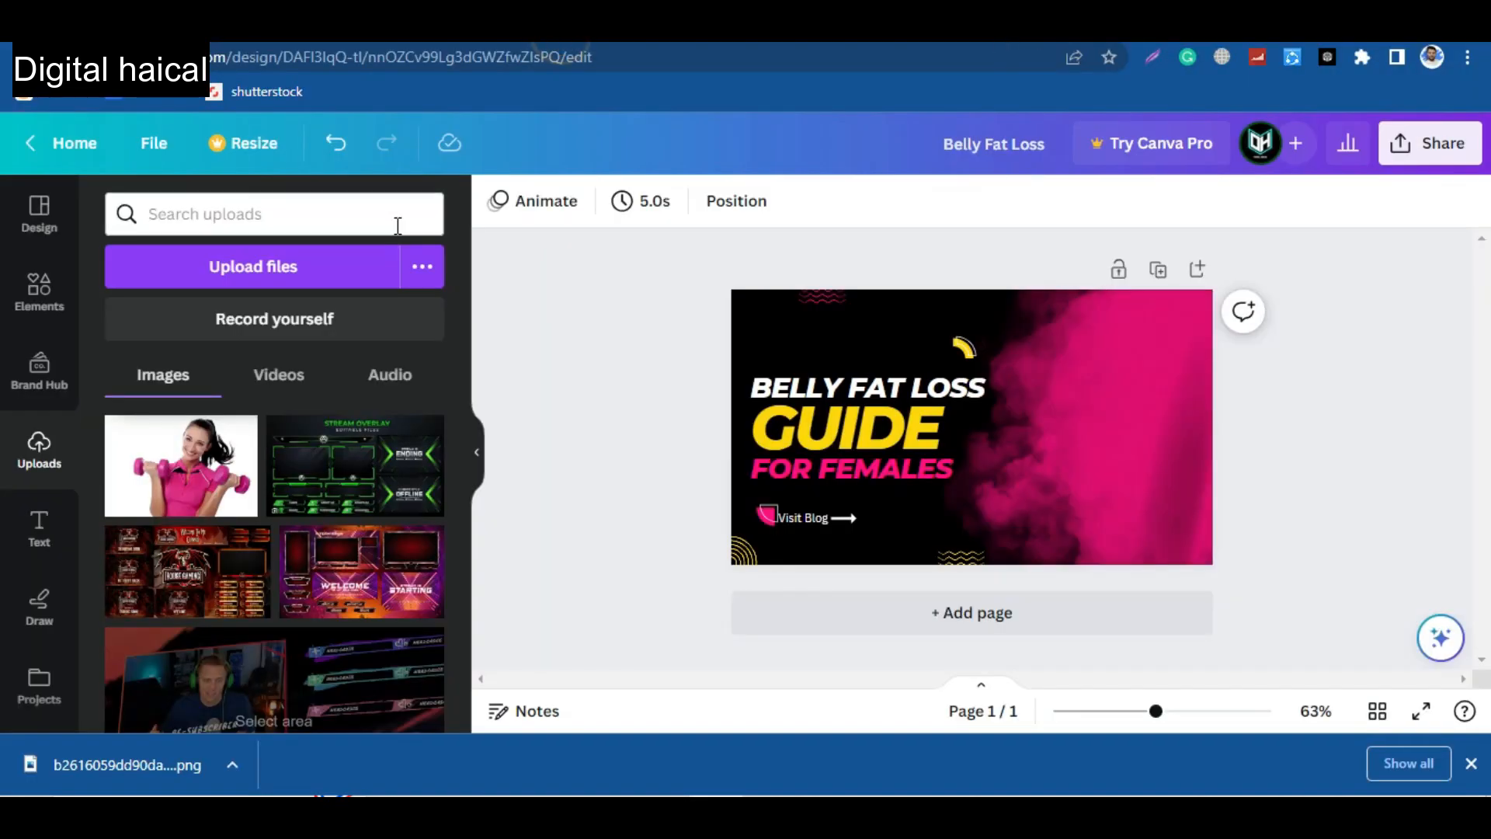
click(264, 287)
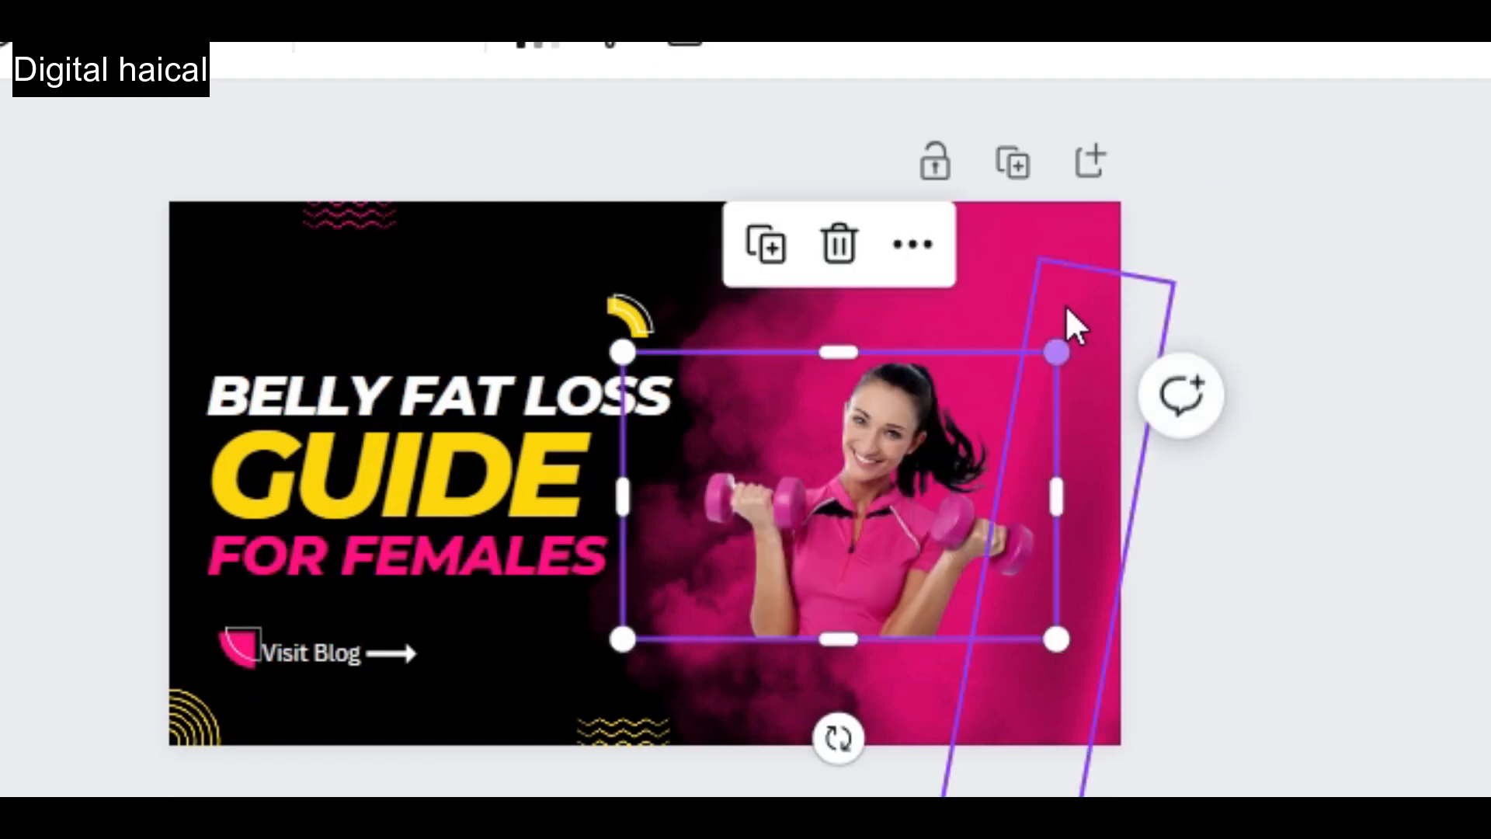
click(1071, 268)
click(981, 223)
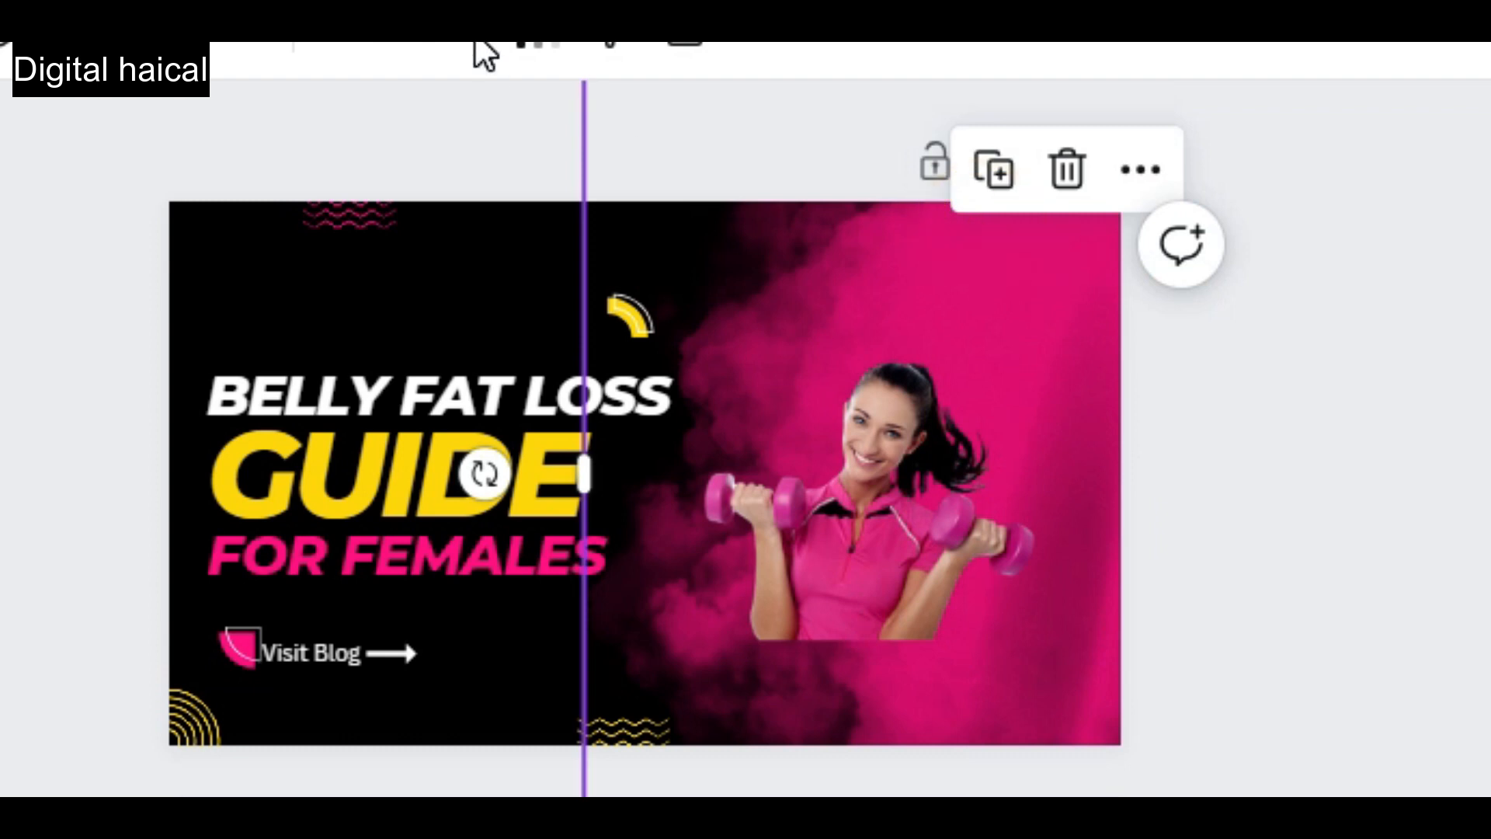
Rearrange the pink smoke so it shows in the design's upper-left corner, and enlarge the woman cutout over the right half.
click(537, 51)
drag(537, 199, 140, 200)
click(860, 534)
drag(614, 644, 376, 797)
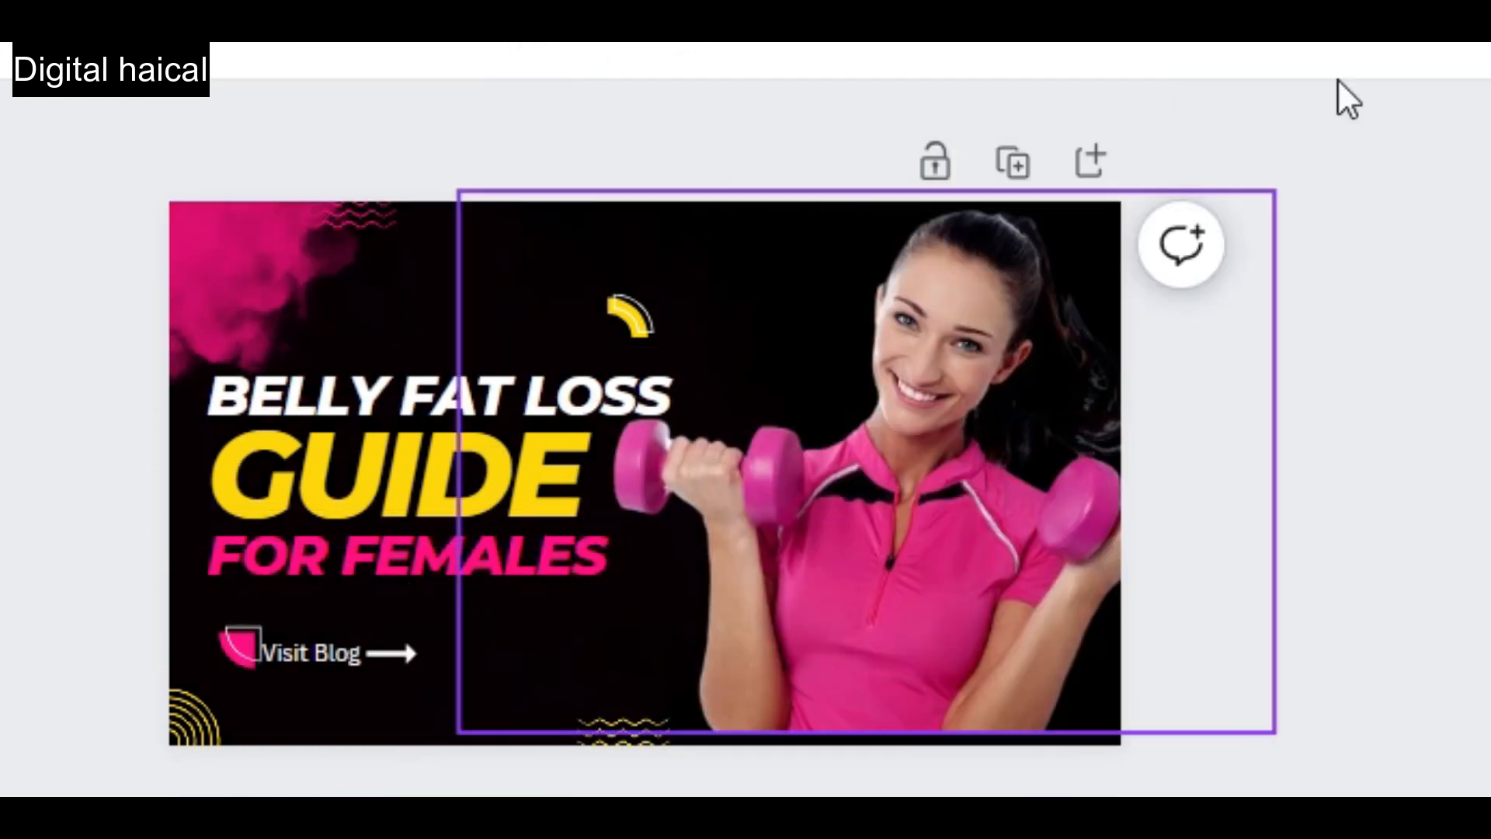
Download the finished Belly Fat Loss design as a JPG.
click(300, 650)
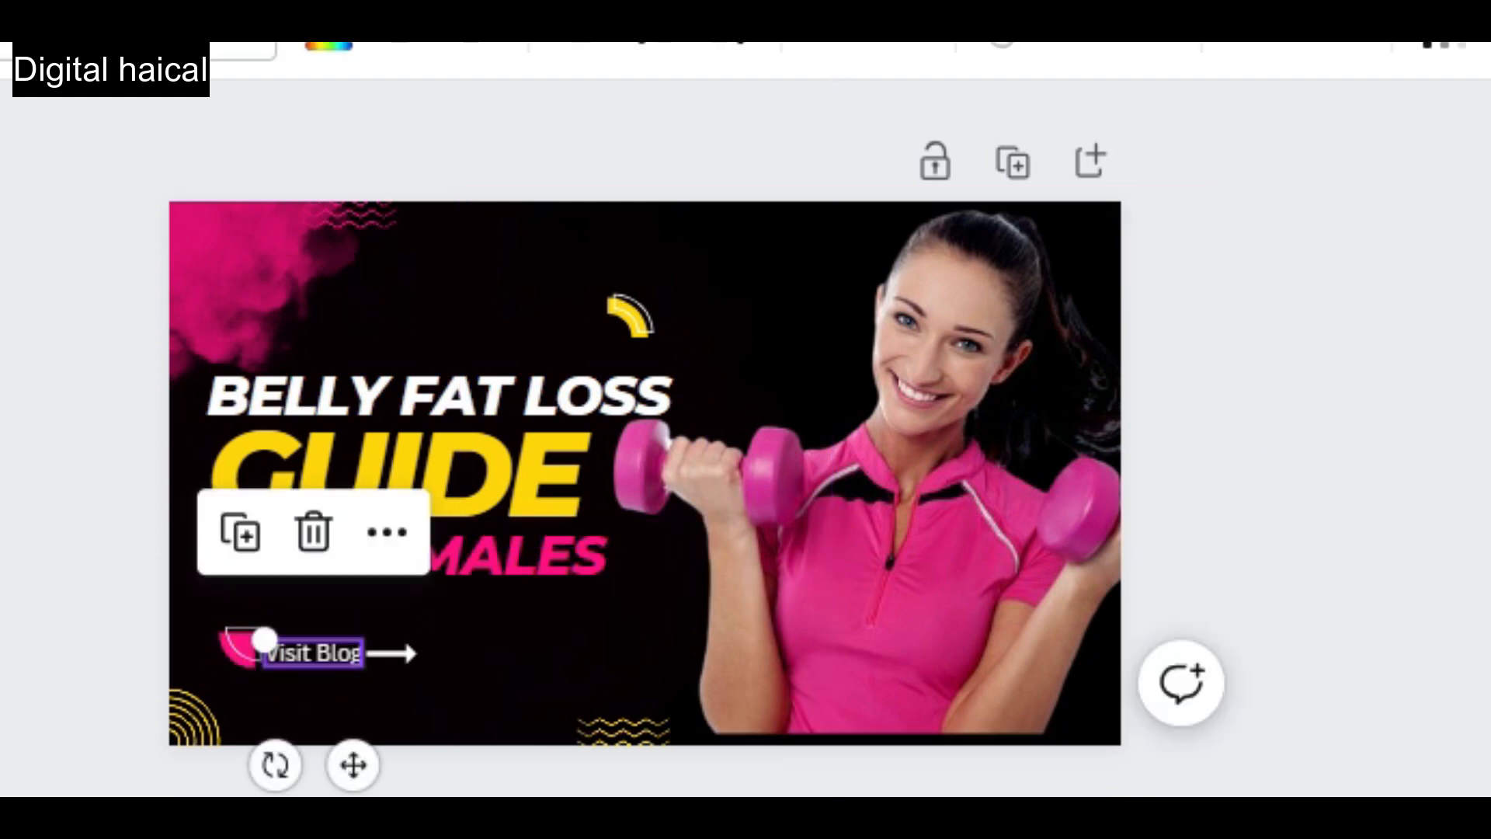
click(1480, 24)
click(1142, 594)
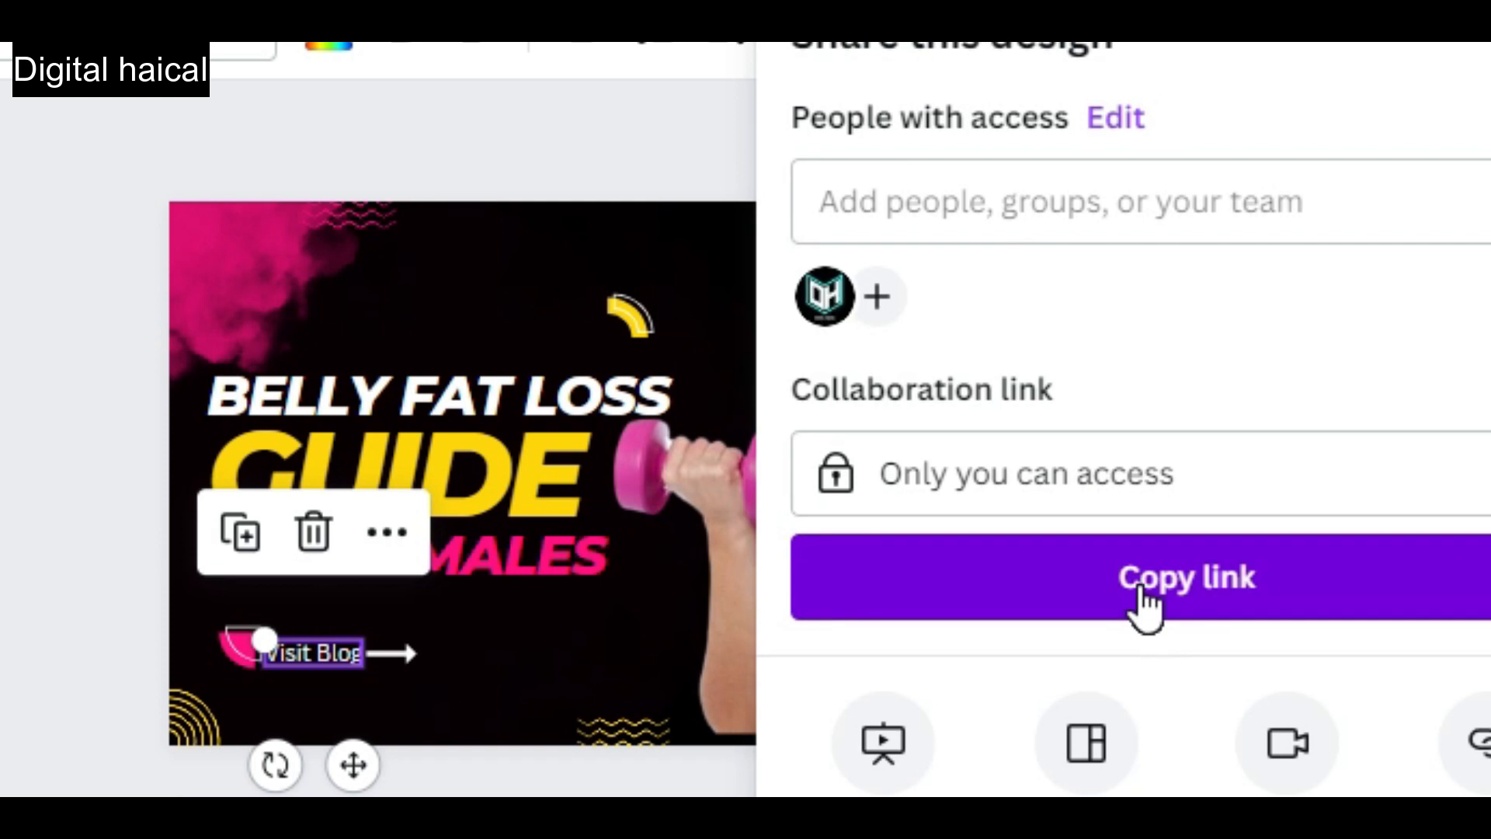
scroll(1142, 342, down, 5)
click(1049, 666)
click(1178, 219)
click(1077, 233)
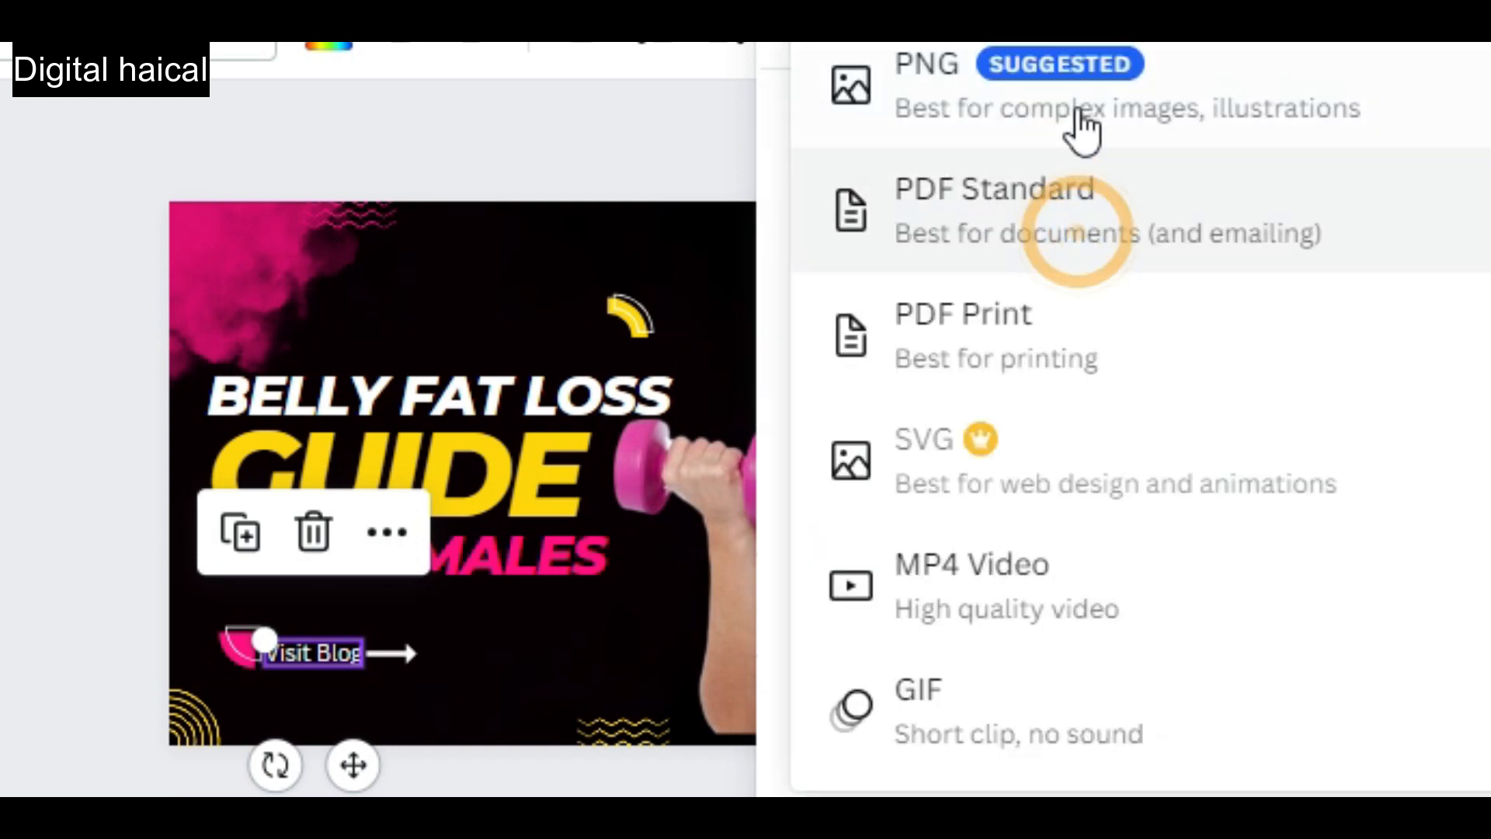
click(1075, 31)
click(1146, 734)
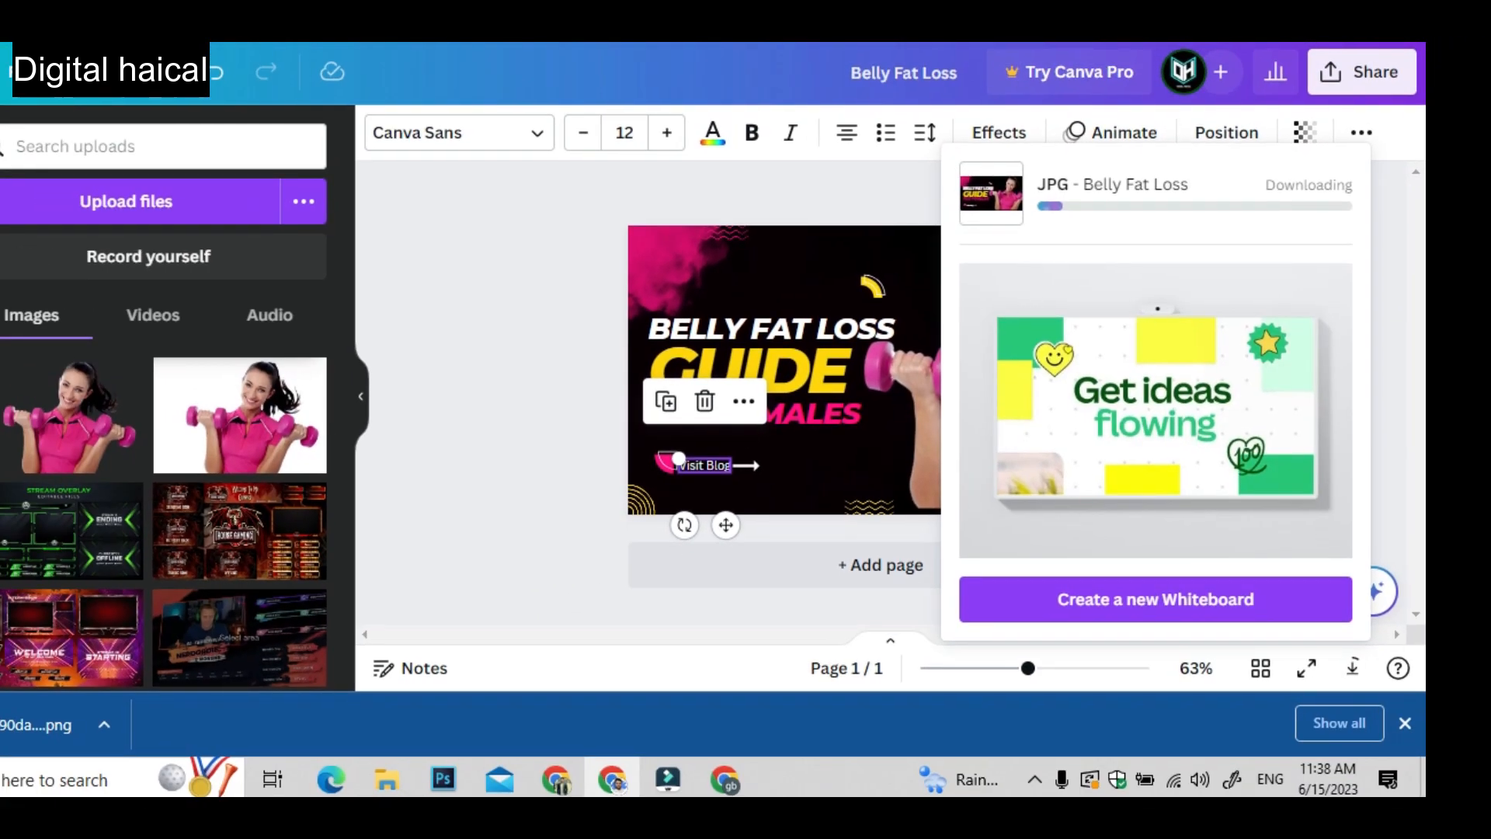
Switch to the Blogger post, replace the hyphen in the title's "At-Home" with a space, and copy the whole title.
click(497, 31)
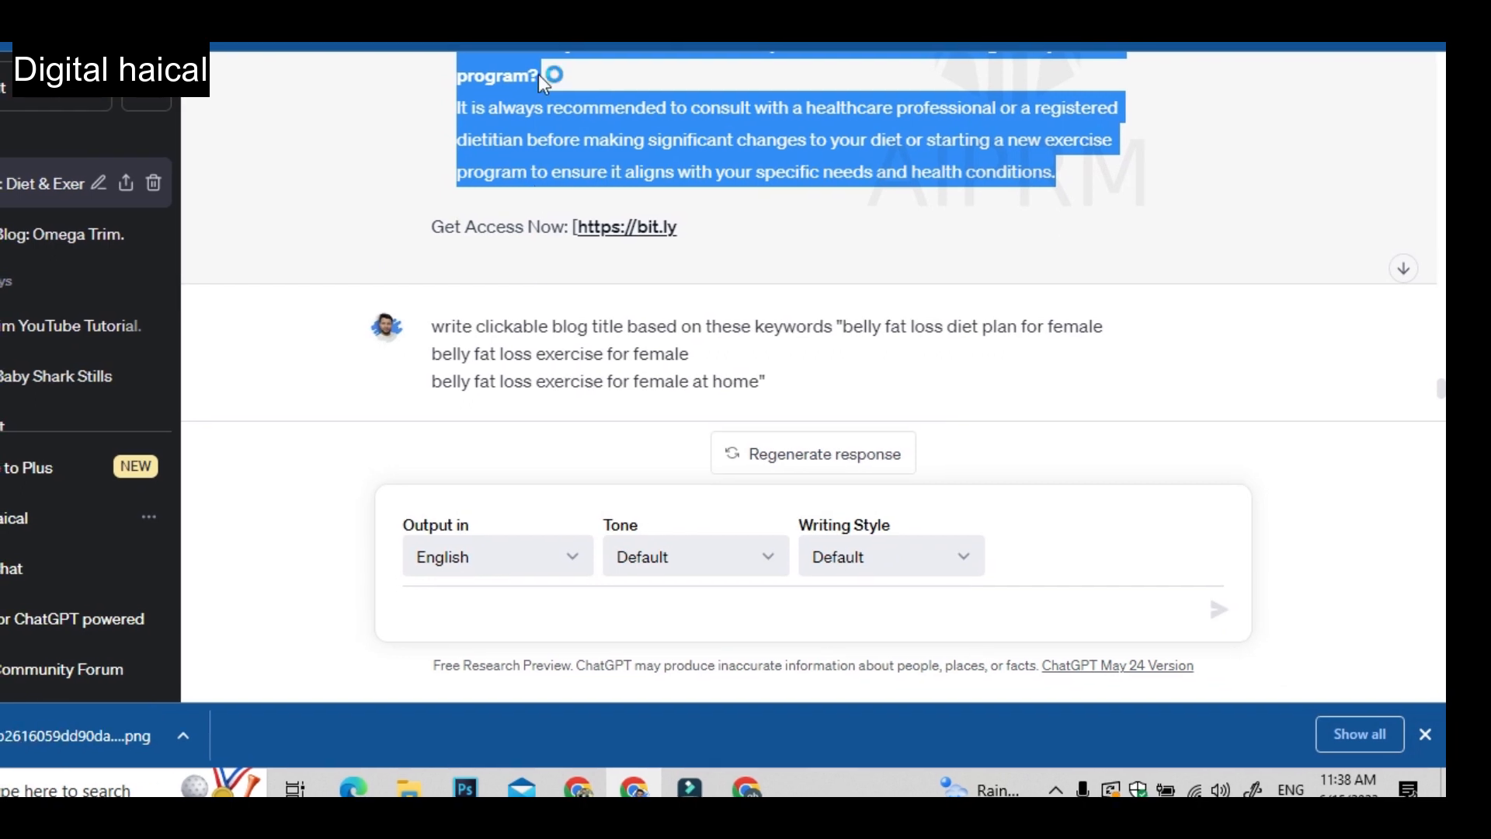
key(alt+Tab)
click(487, 388)
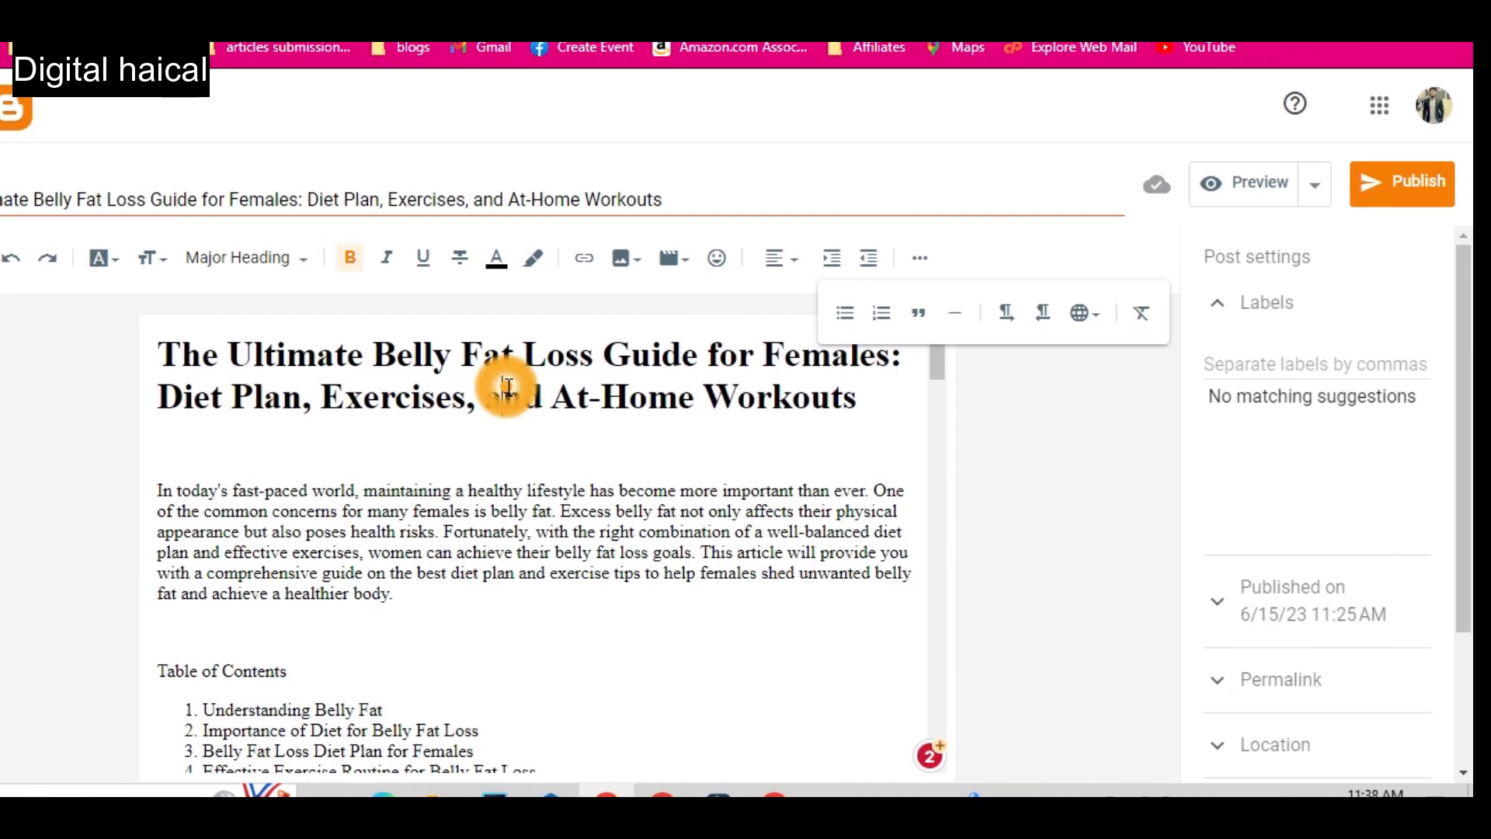
triple_click(571, 200)
click(575, 224)
key(BackSpace)
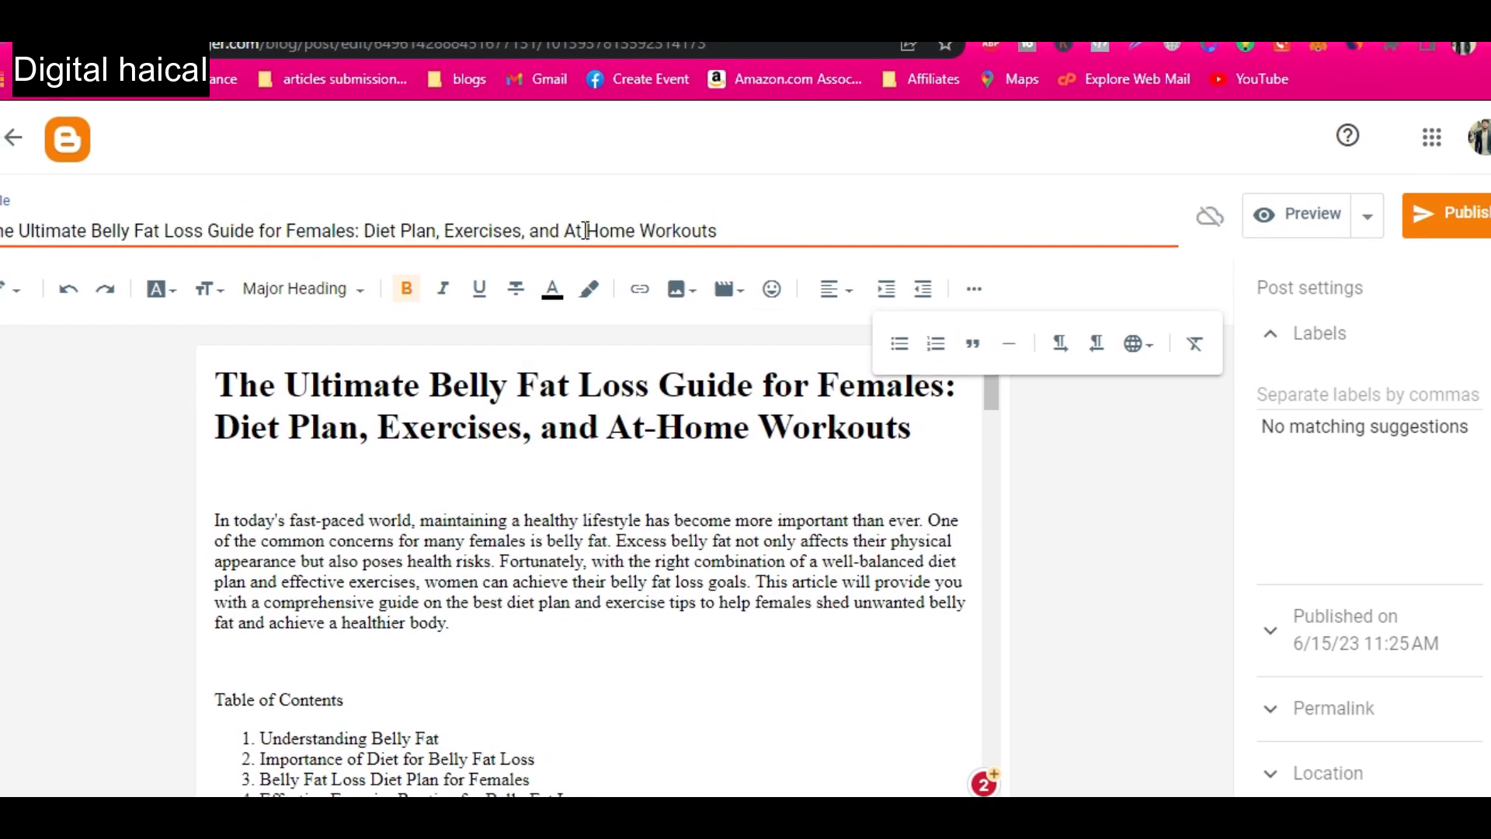
triple_click(586, 230)
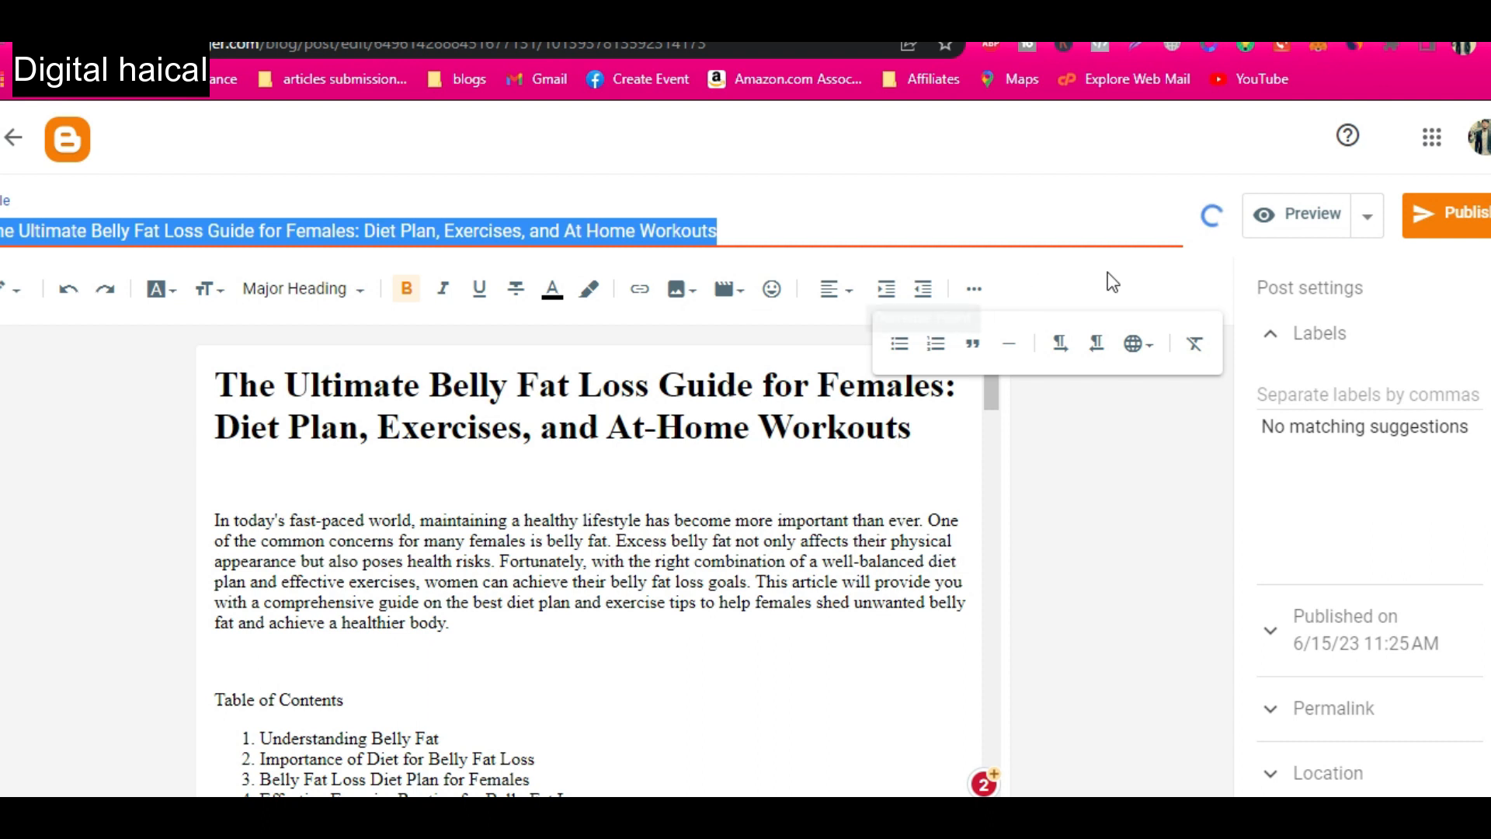
Add an empty line below the introduction paragraph and open the image upload from the computer.
click(494, 483)
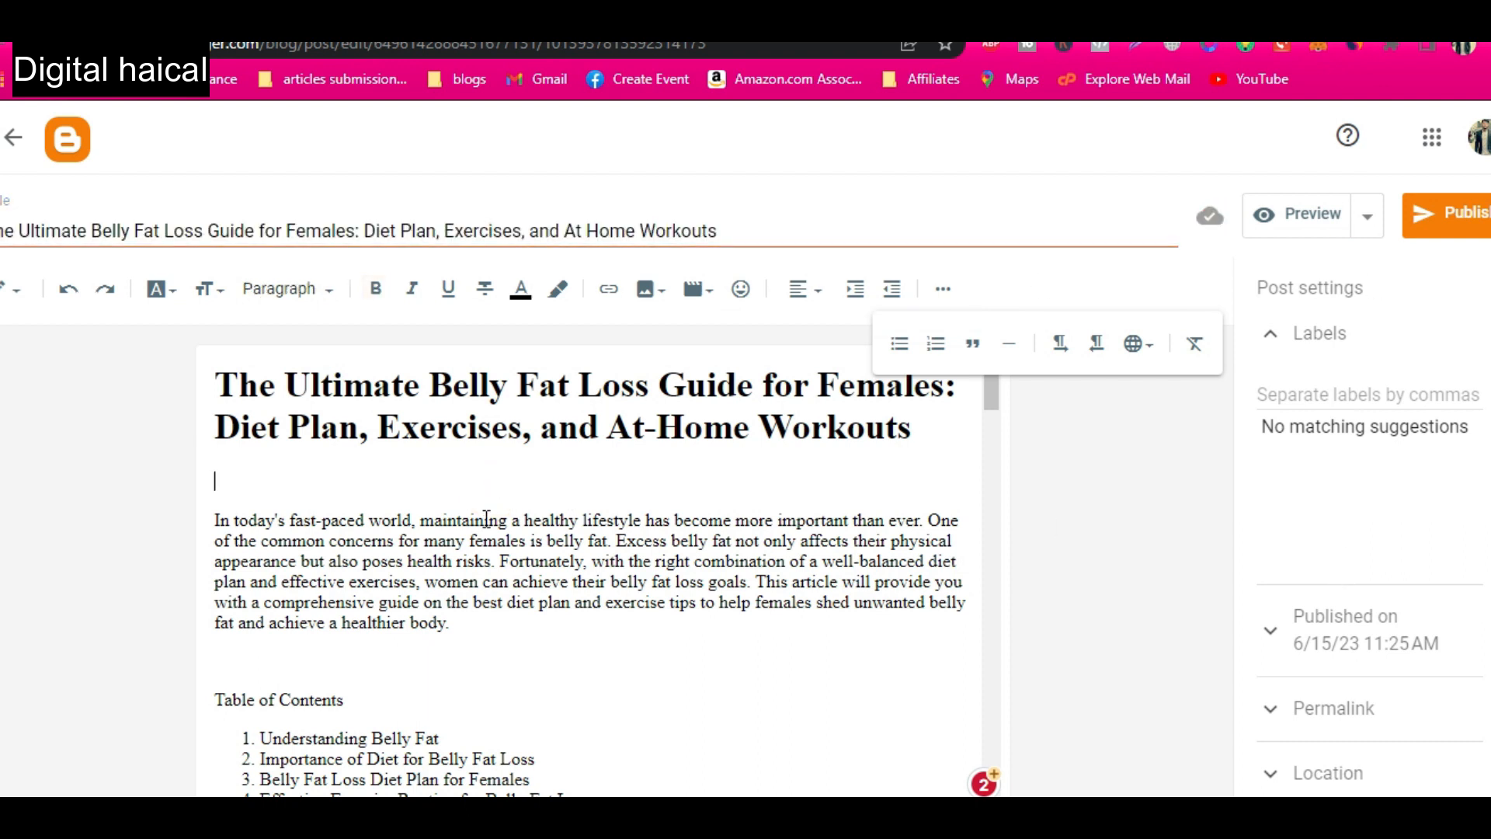
click(502, 630)
key(Return)
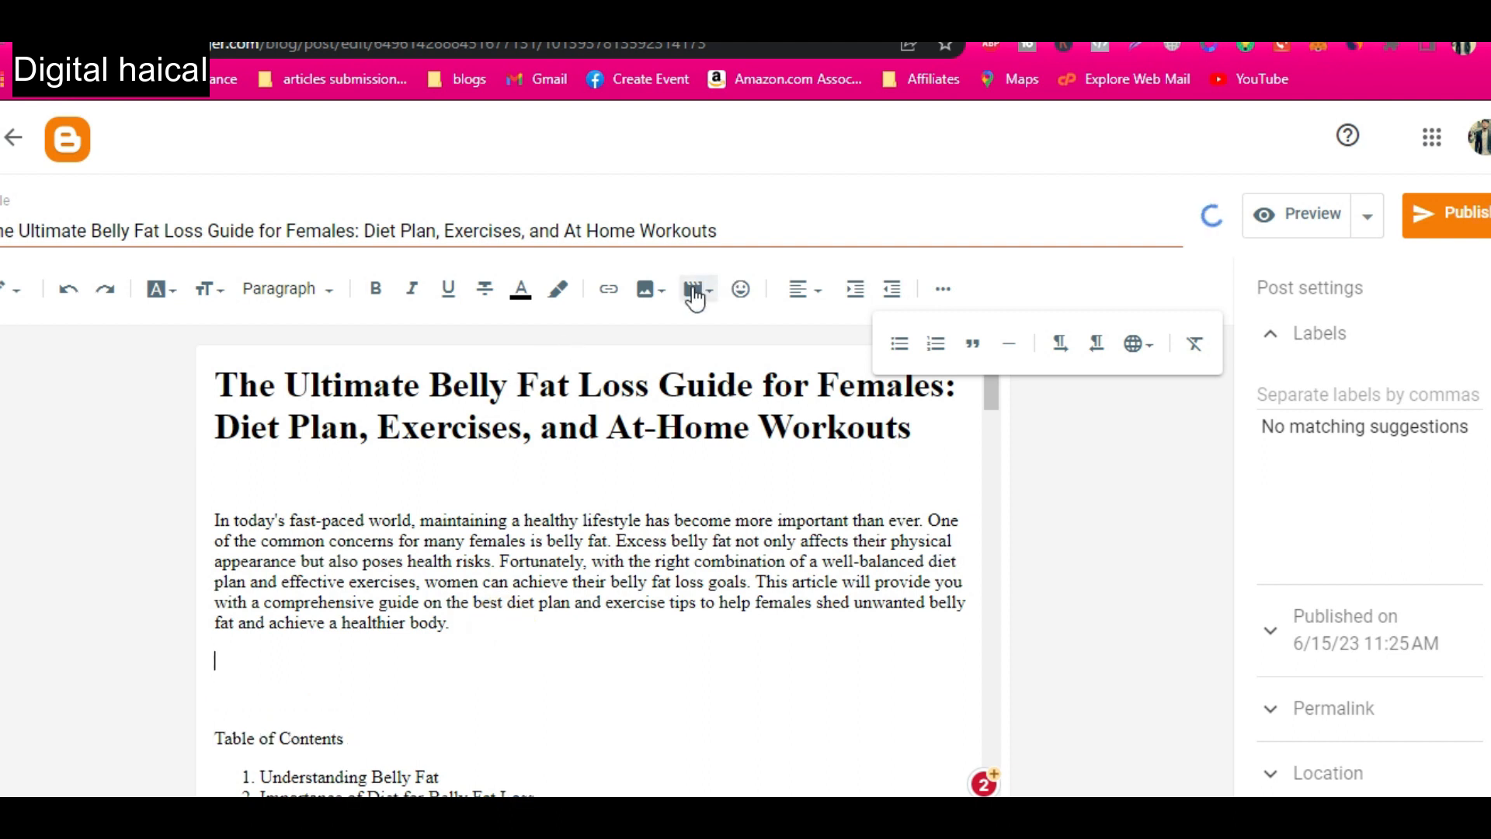
click(662, 291)
click(722, 341)
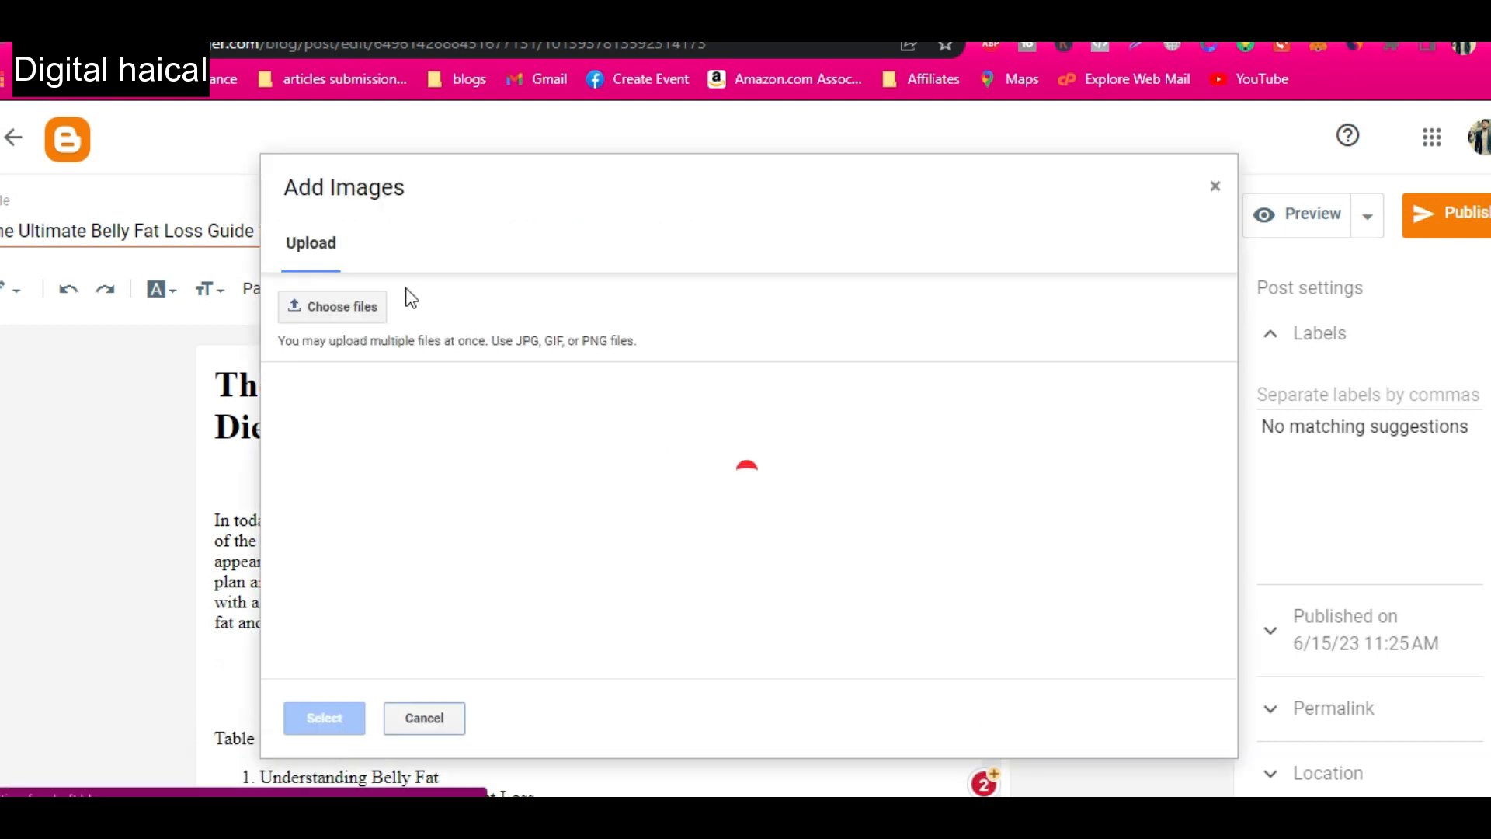
Rename Belly Fat Loss.jpg in Downloads to "The Ultimate Belly Fat Loss Guide for Females Diet Plan, Exercises, and At Home Workouts" and insert it.
click(354, 318)
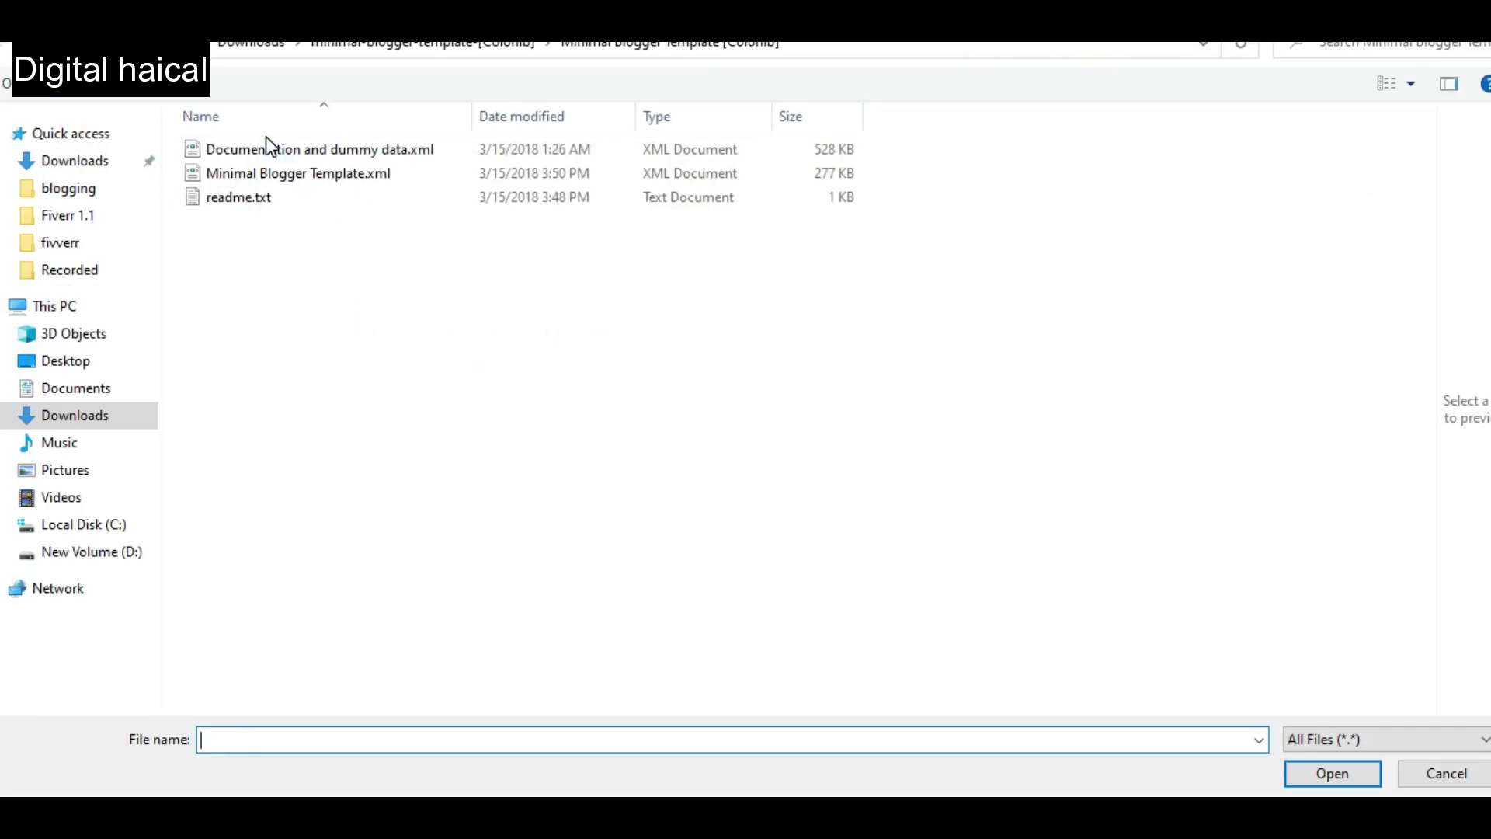
click(78, 161)
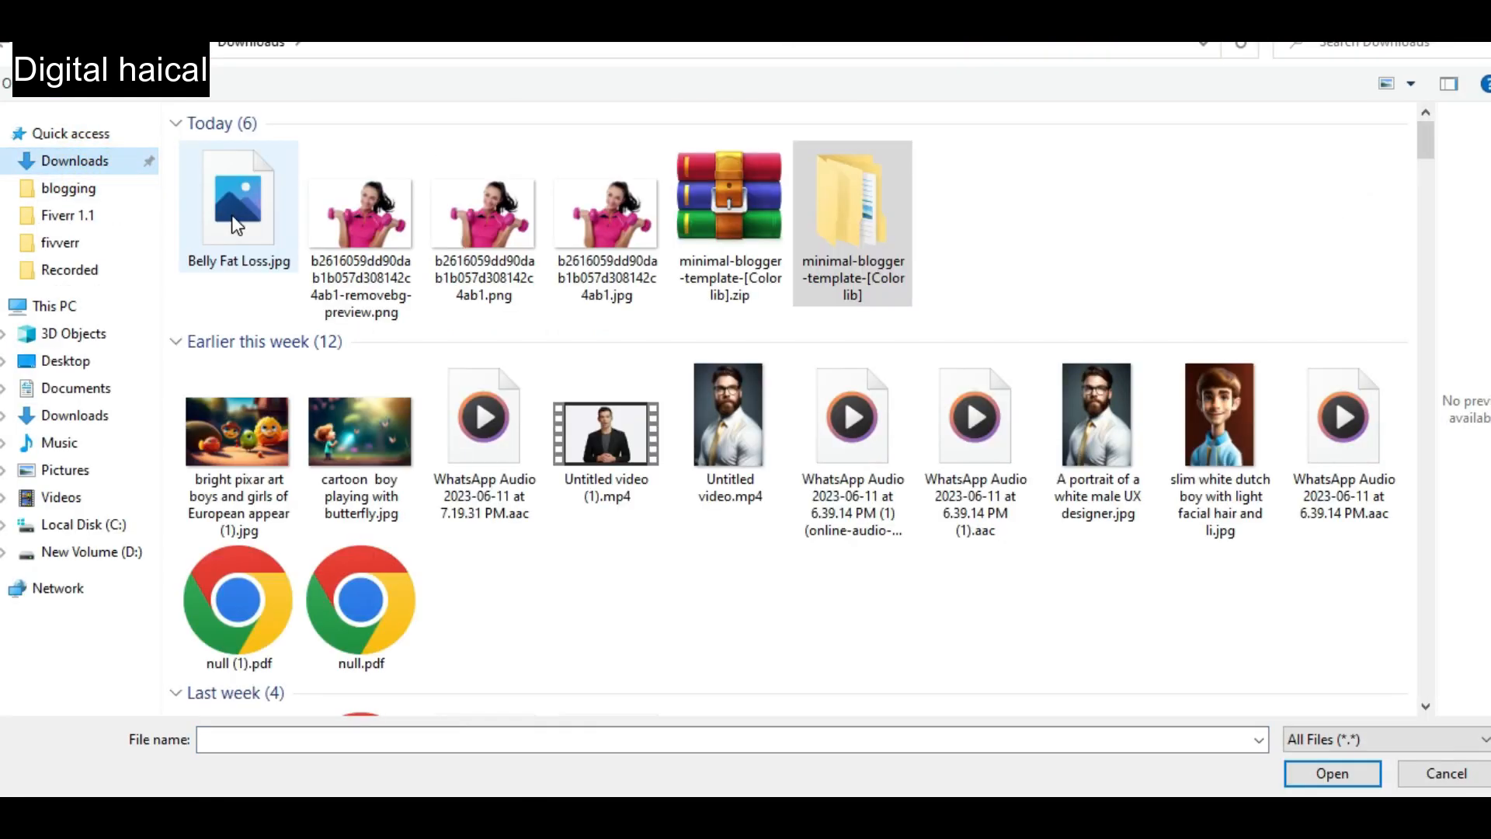
click(233, 220)
key(F2)
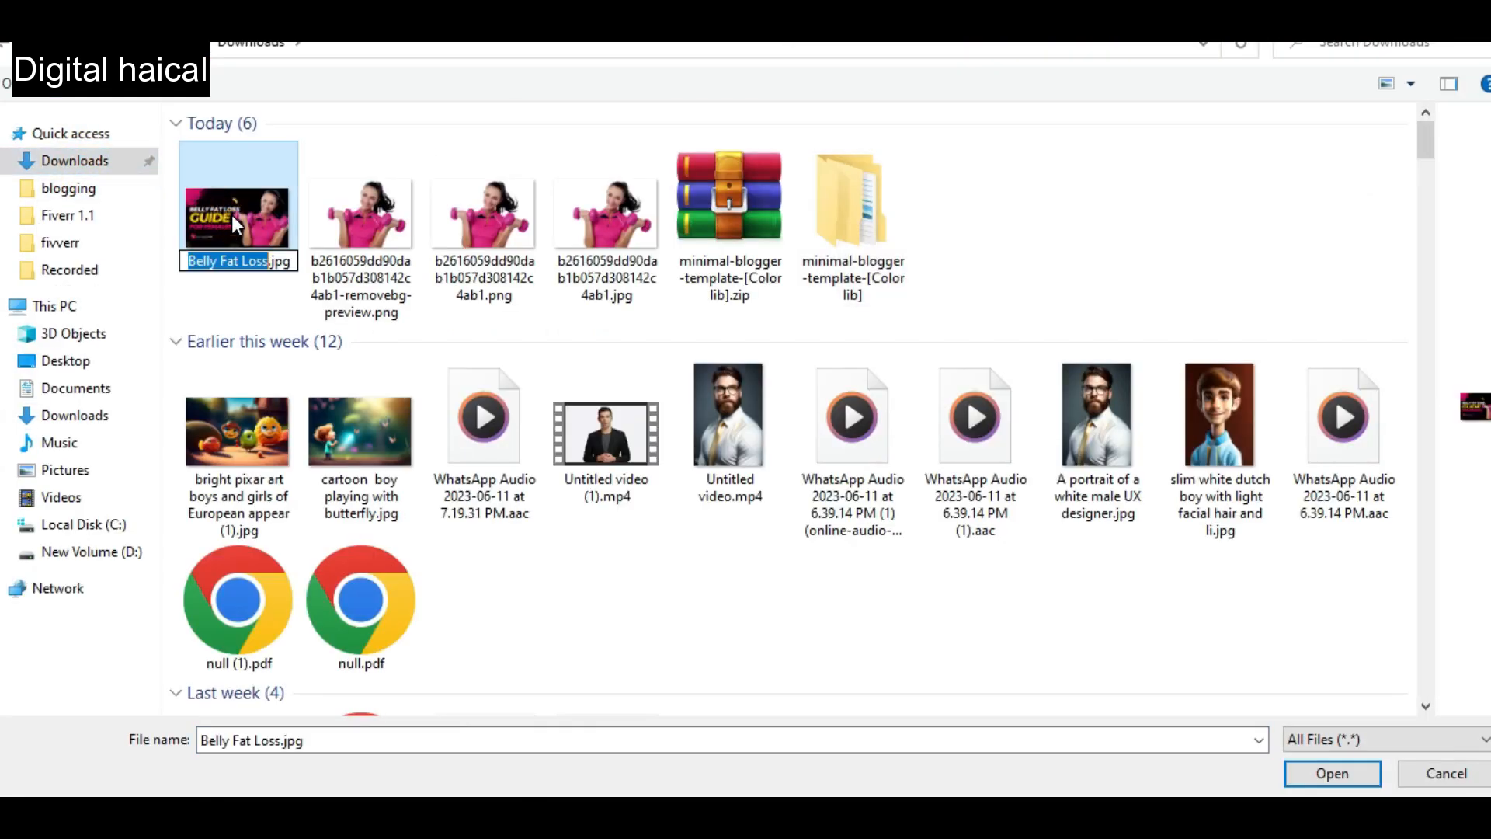
text(The Ultimate Belly Fat Loss Guide for Females Diet Plan, Exercises, and At Home Workouts)
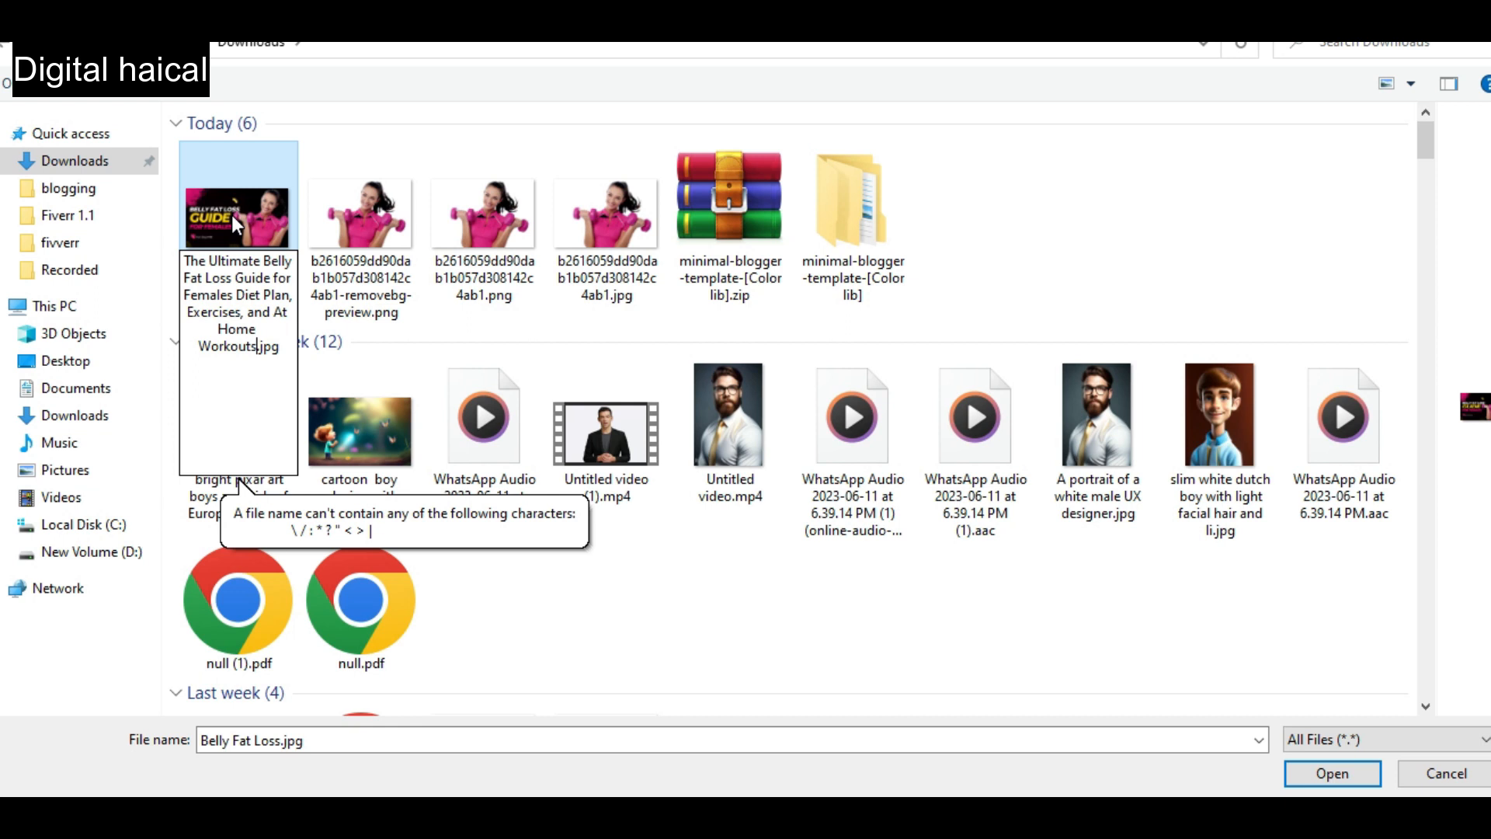
key(Return)
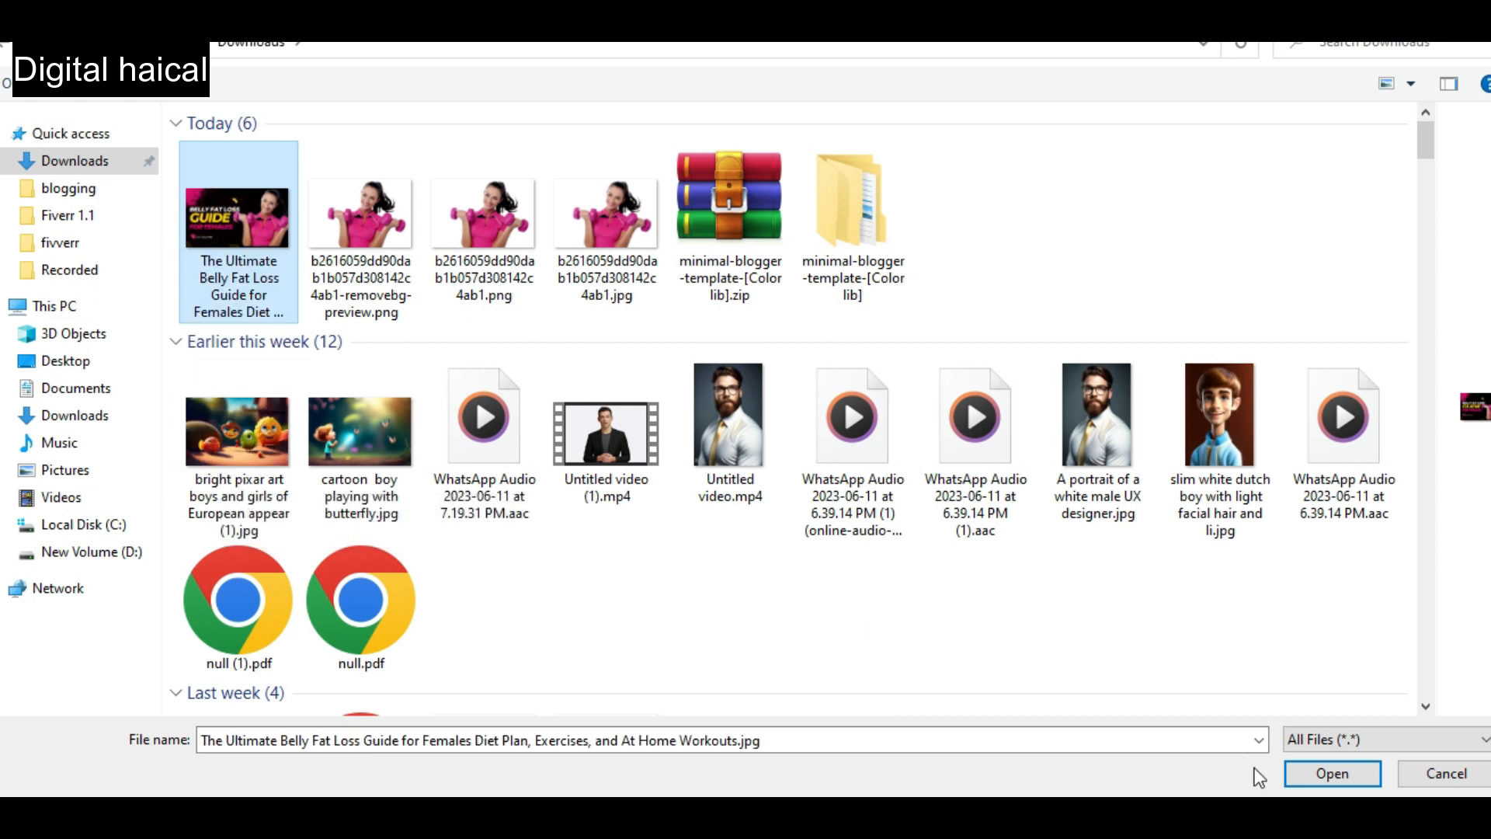
click(1333, 774)
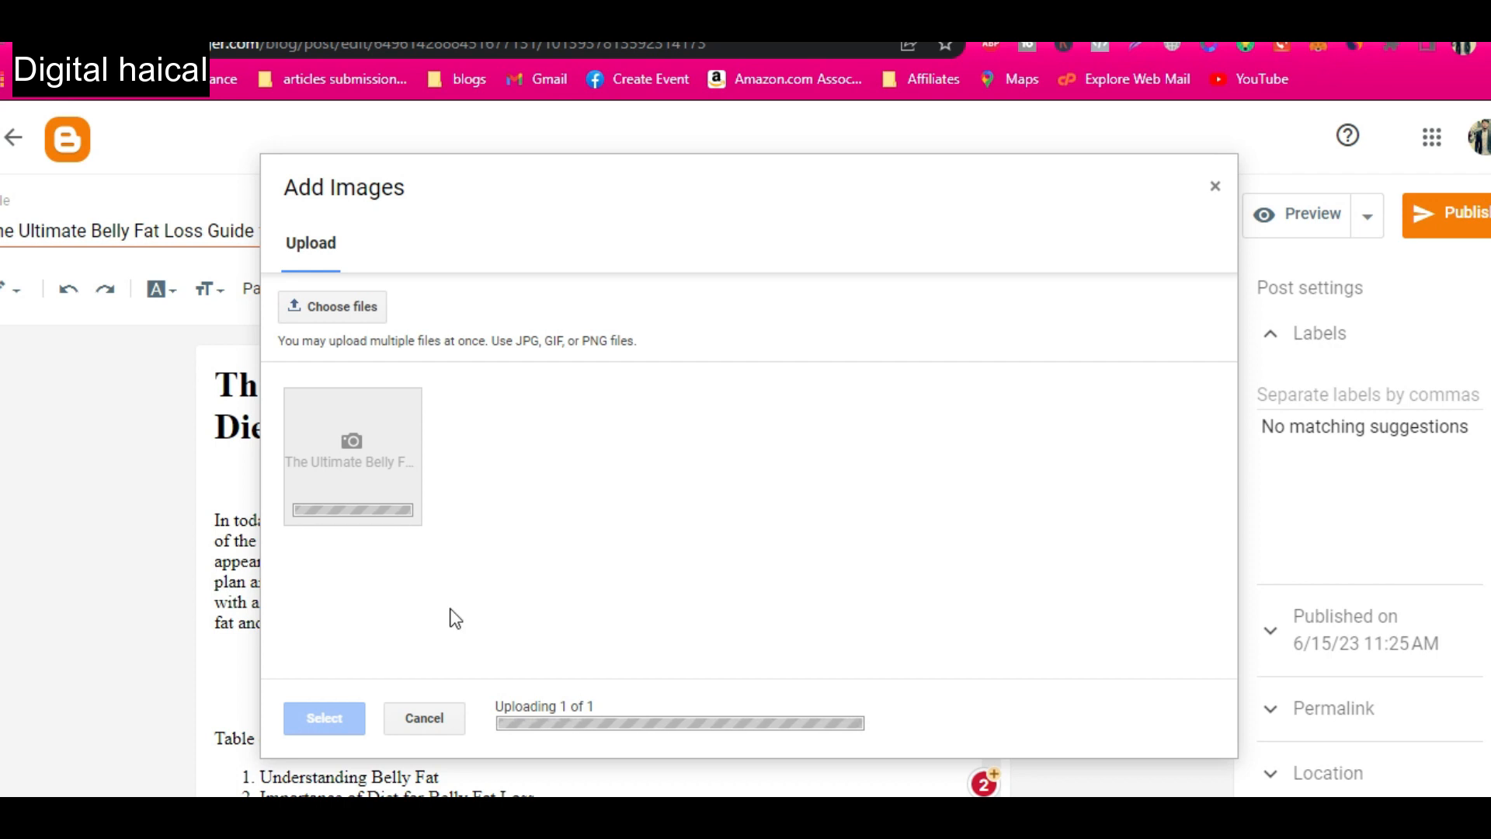
click(323, 716)
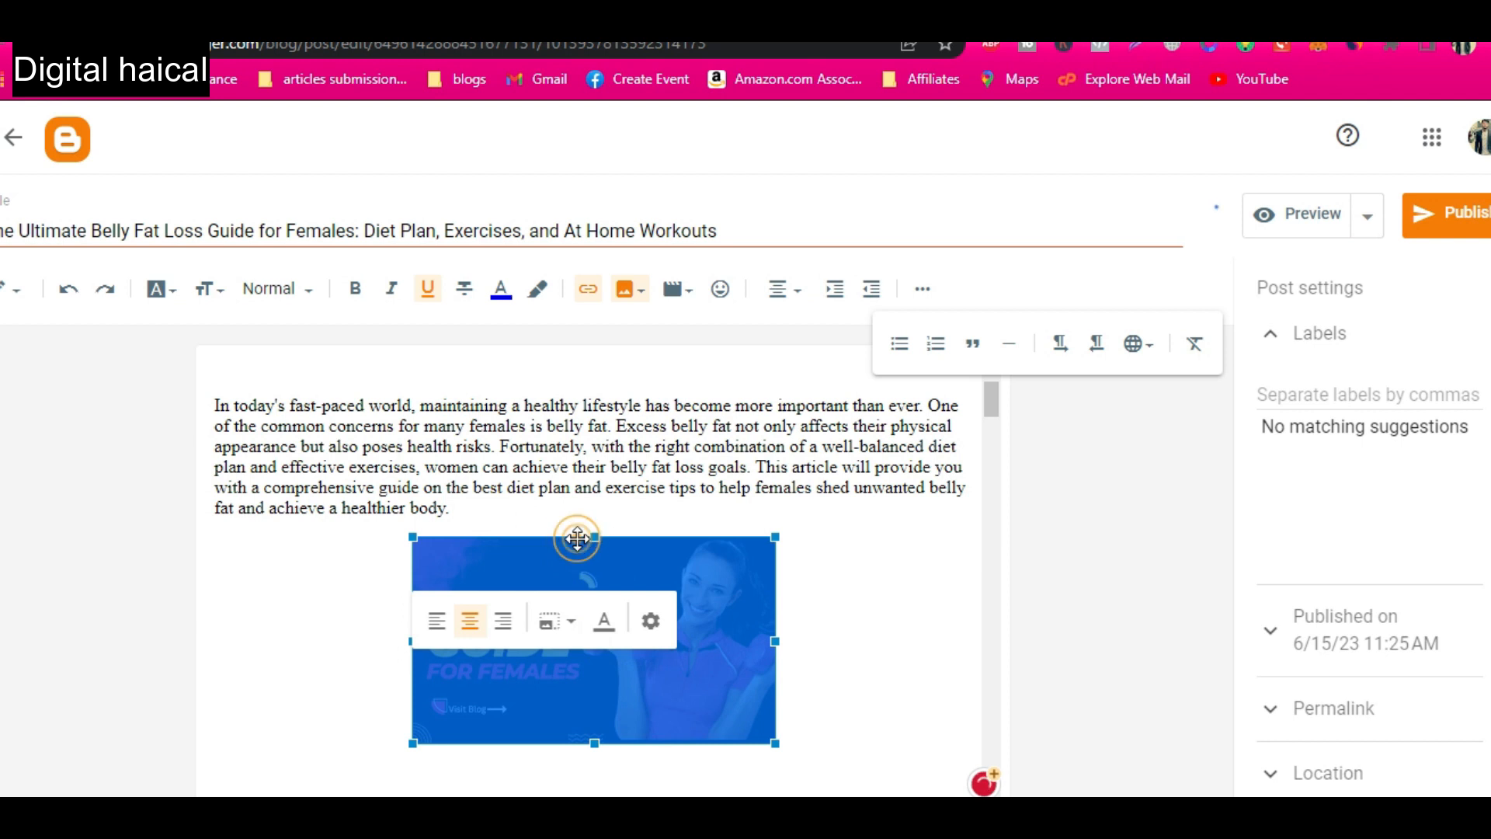
Try the Large size for the feature image in the post.
click(651, 620)
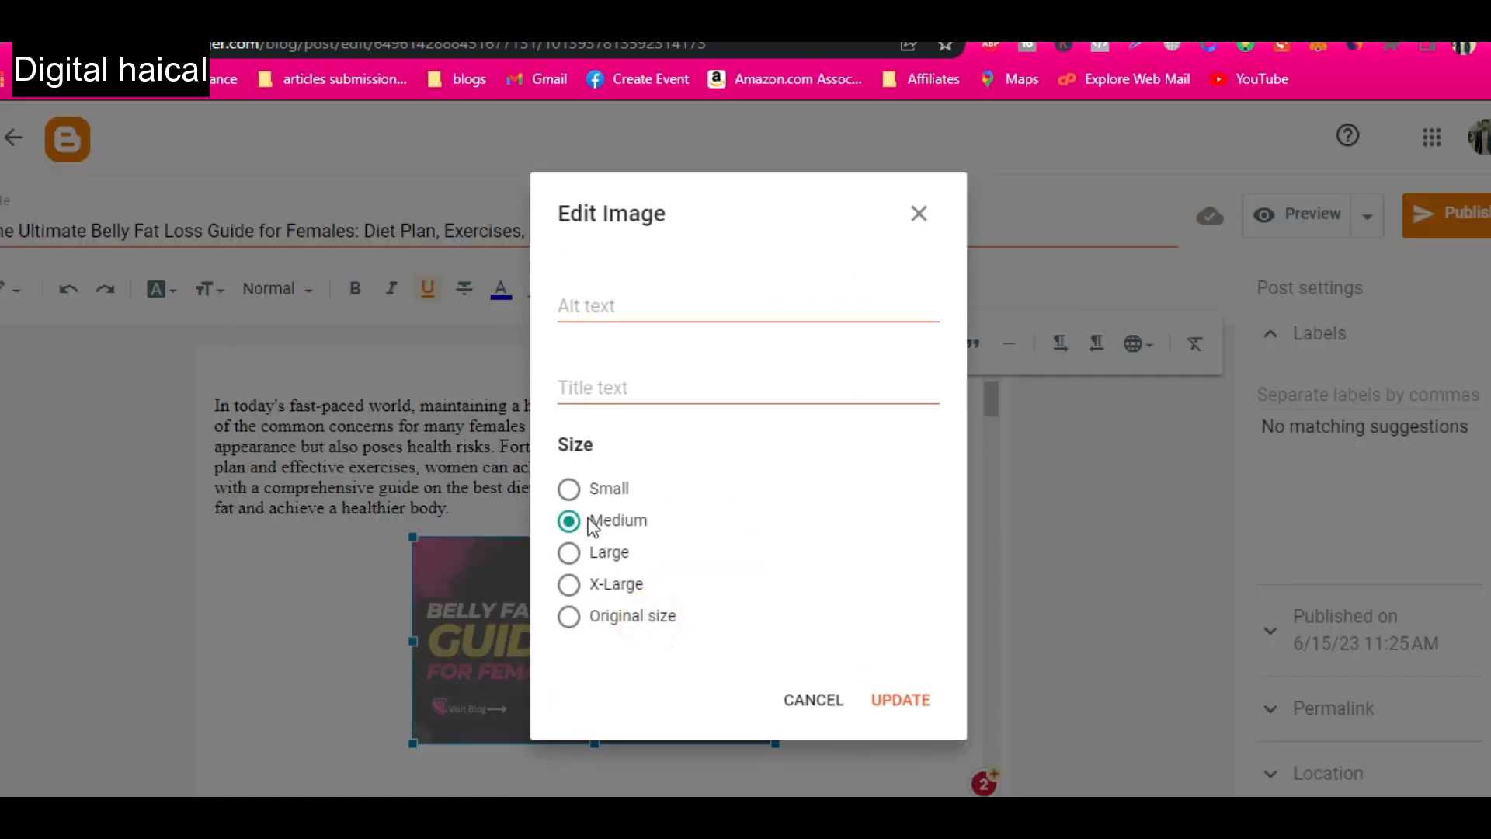
click(571, 553)
click(898, 701)
scroll(633, 665, down, 1)
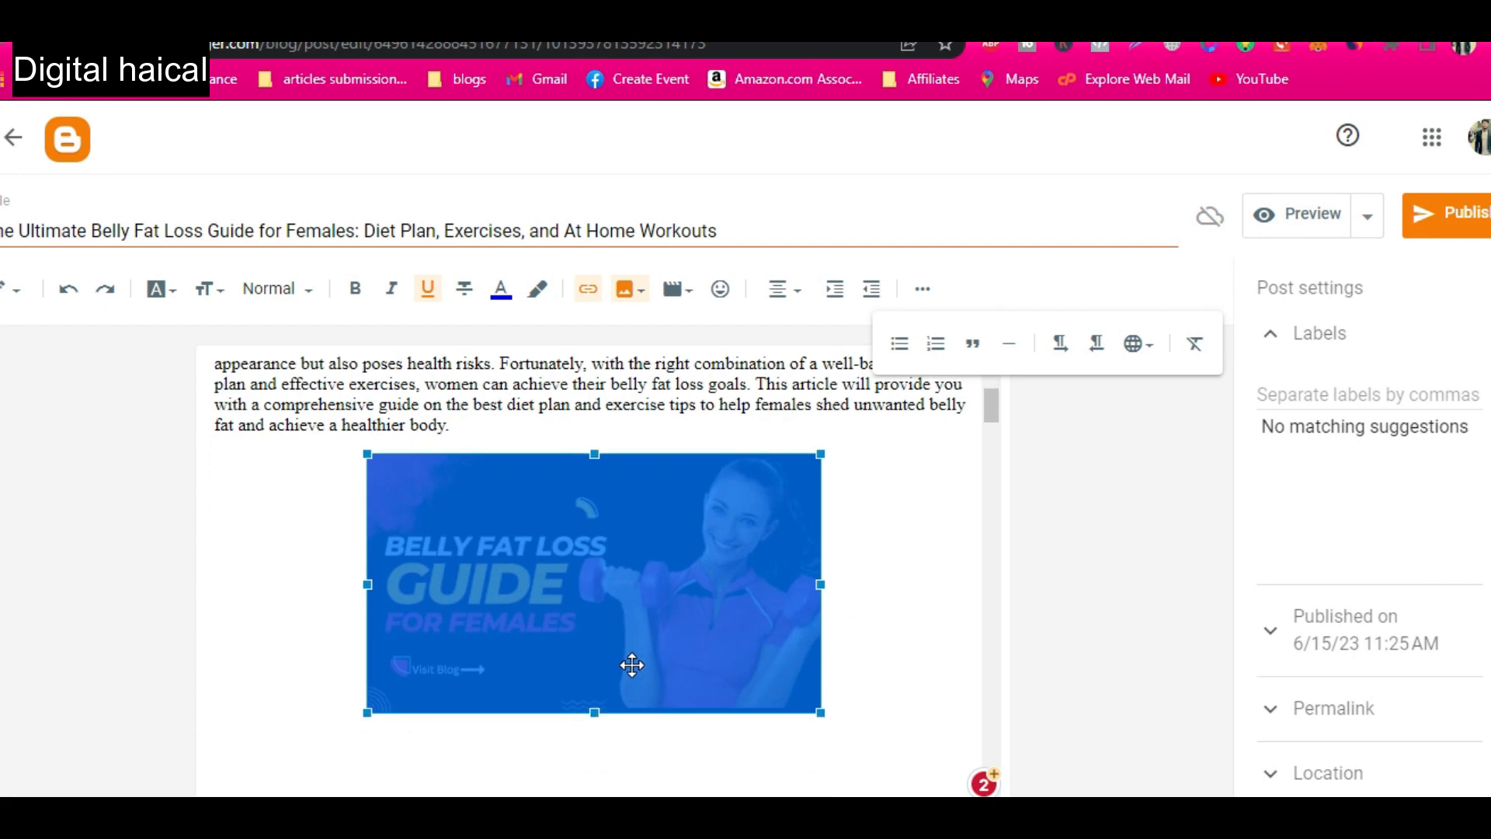
Set the feature image's size to X-Large.
click(606, 746)
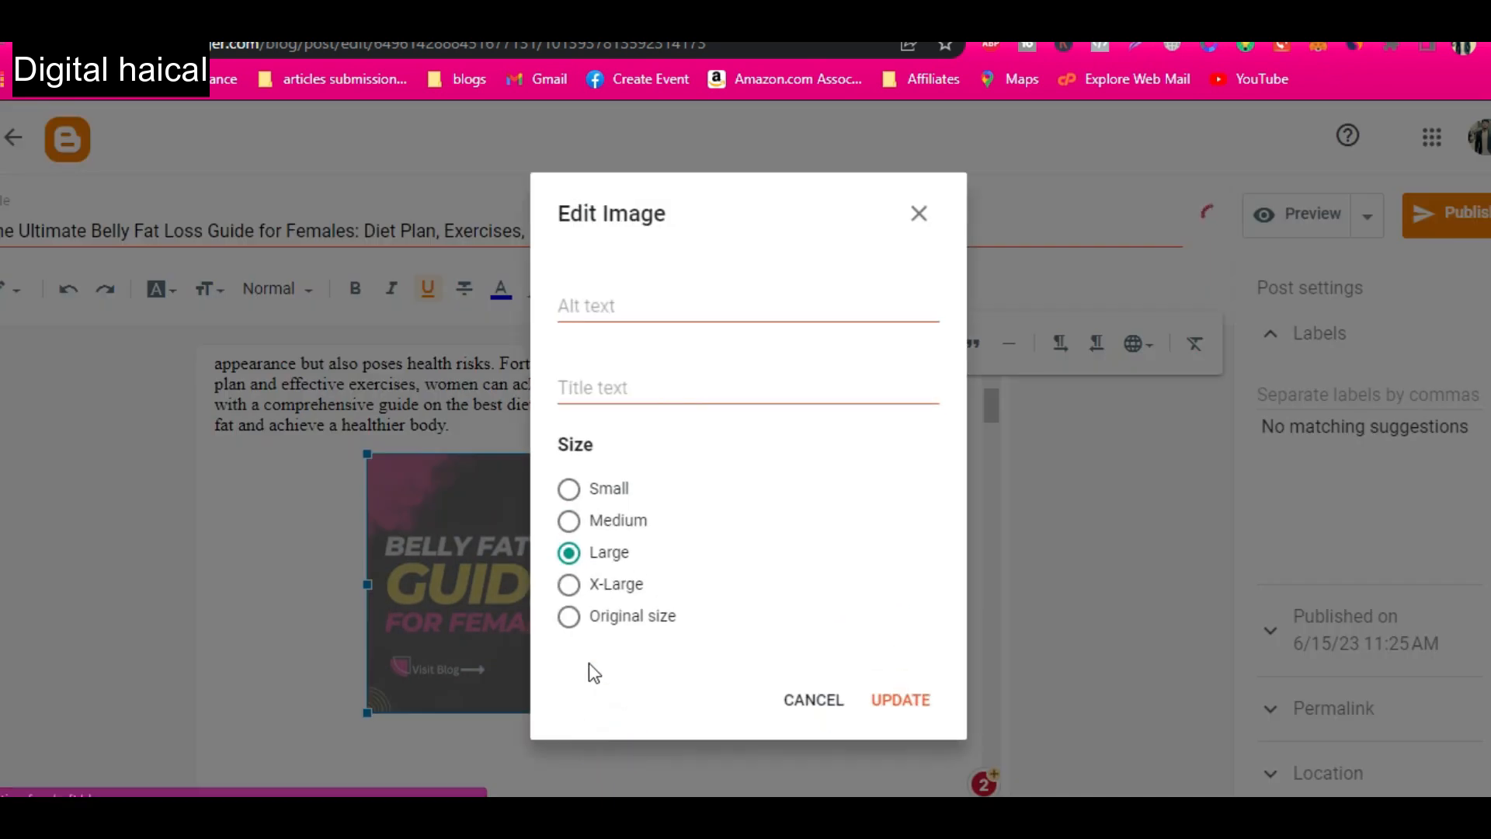
click(568, 584)
click(901, 700)
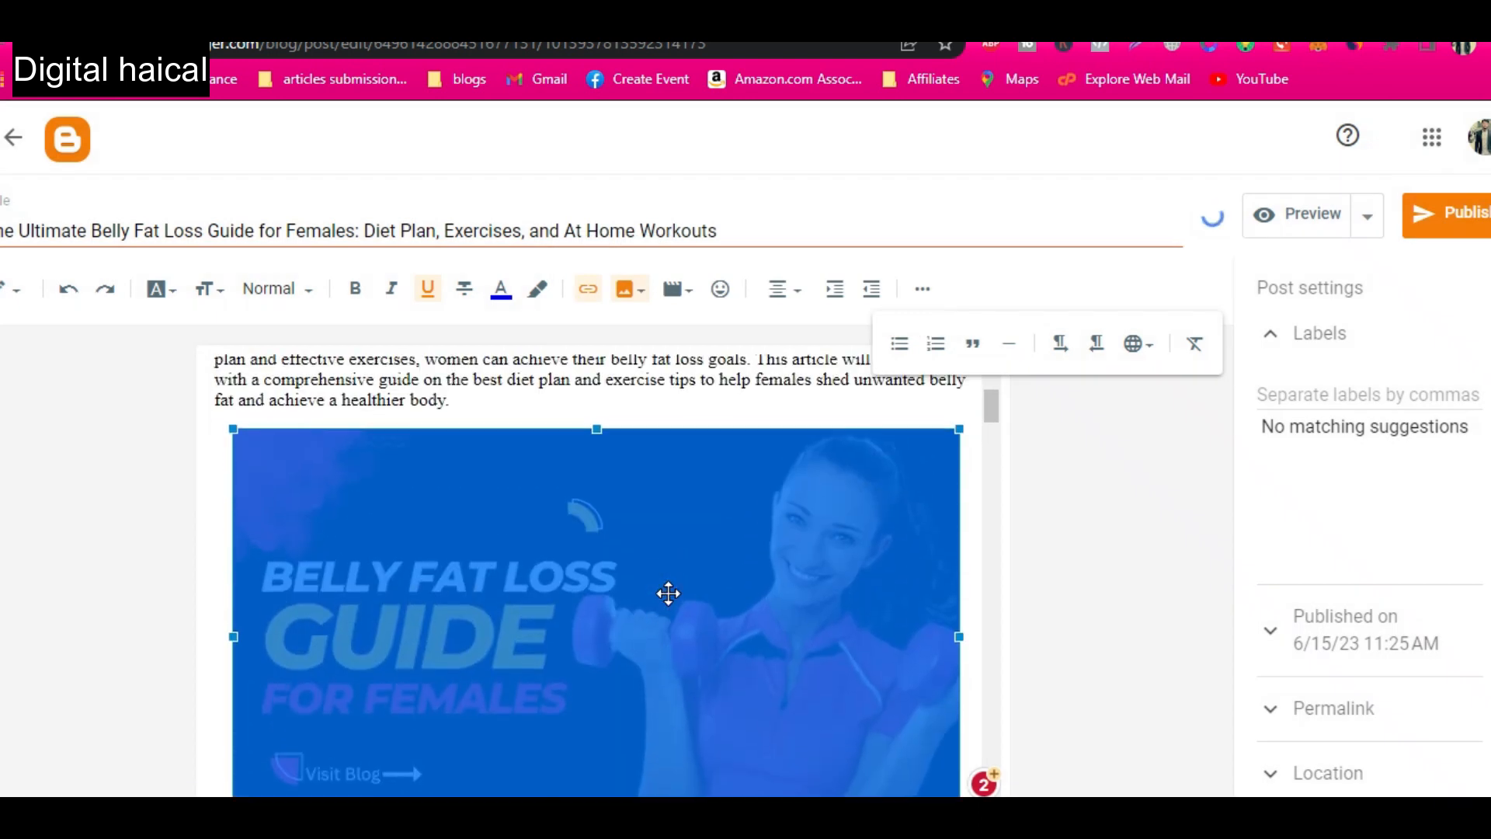
scroll(668, 594, down, 9)
scroll(671, 594, down, 15)
scroll(672, 595, down, 4)
scroll(546, 584, up, 5)
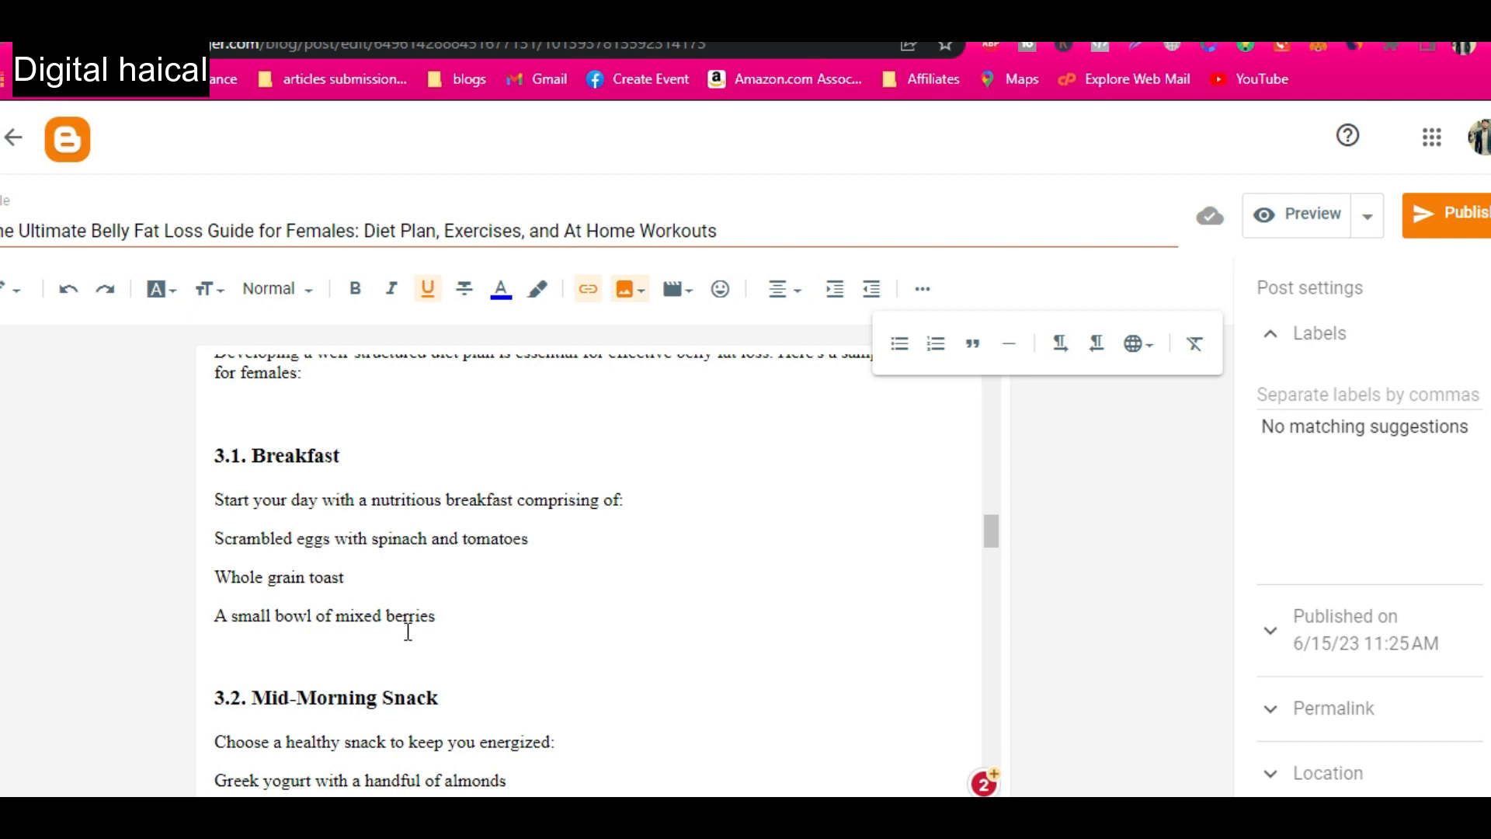
Add the labels "belly fat loss" and "female workout" to the post, separated by a comma.
scroll(408, 631, down, 10)
scroll(408, 630, up, 3)
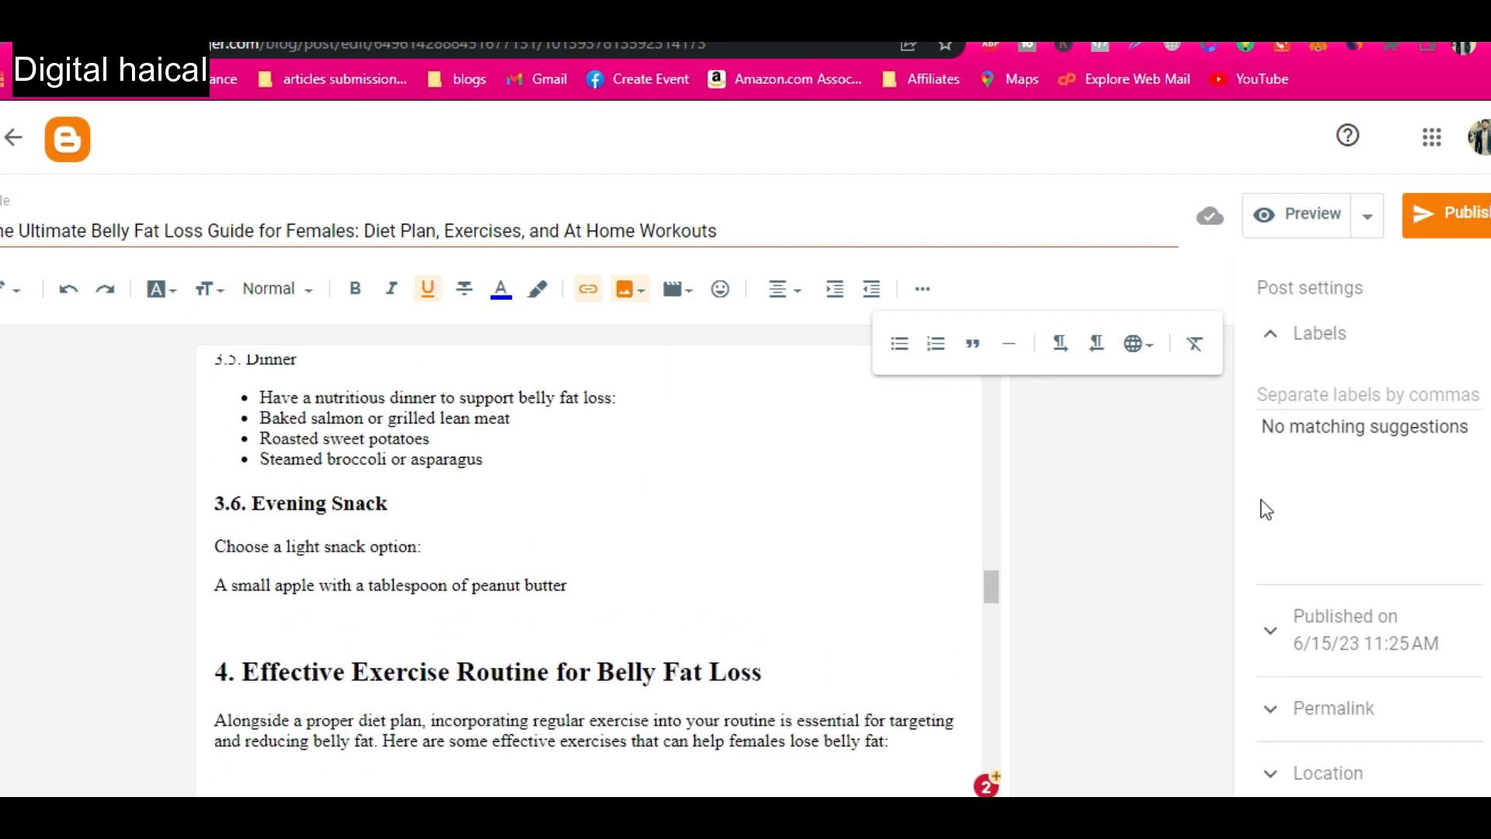
click(1157, 469)
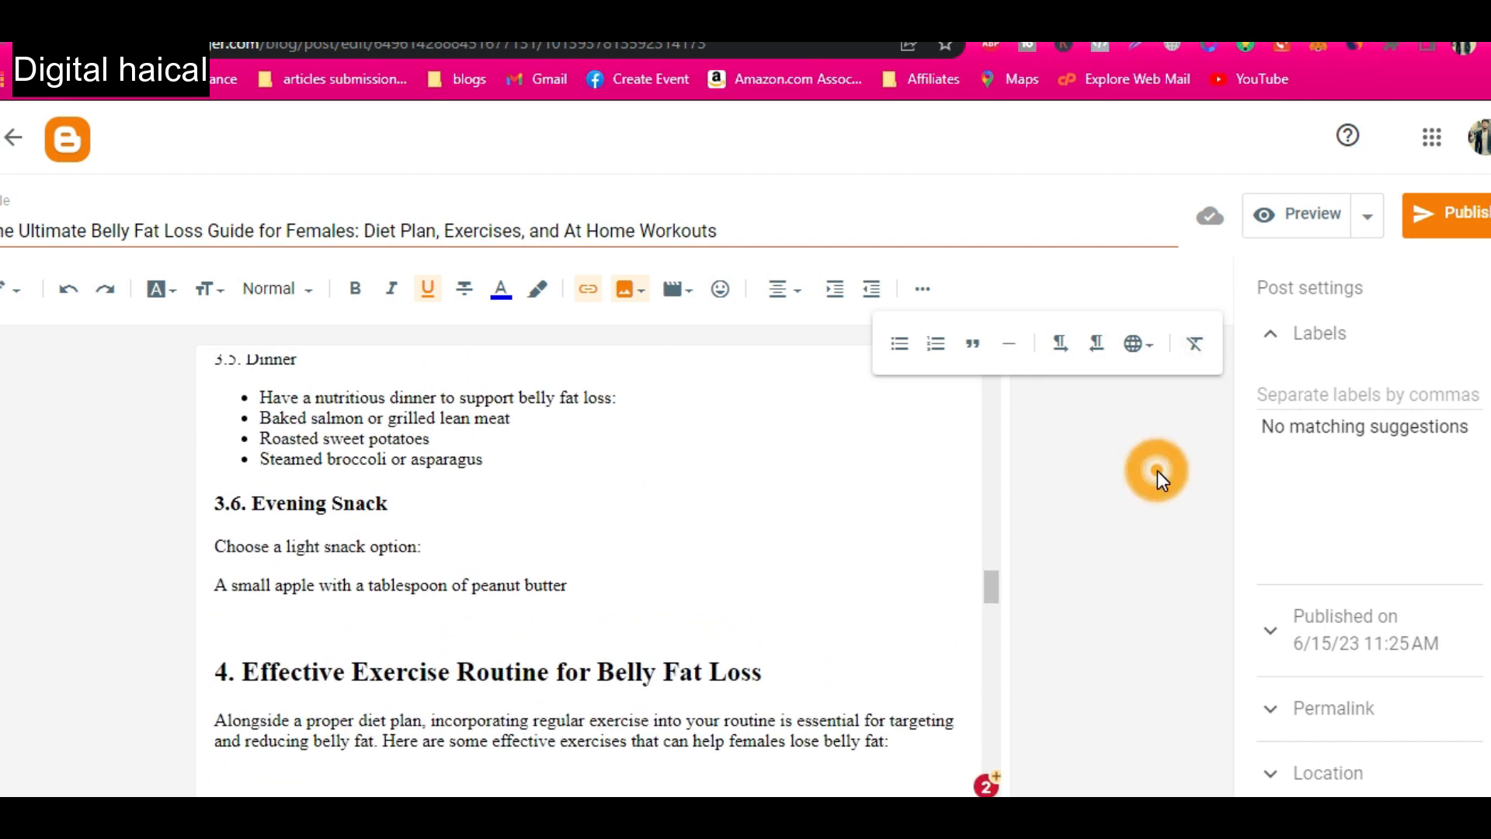
click(1324, 394)
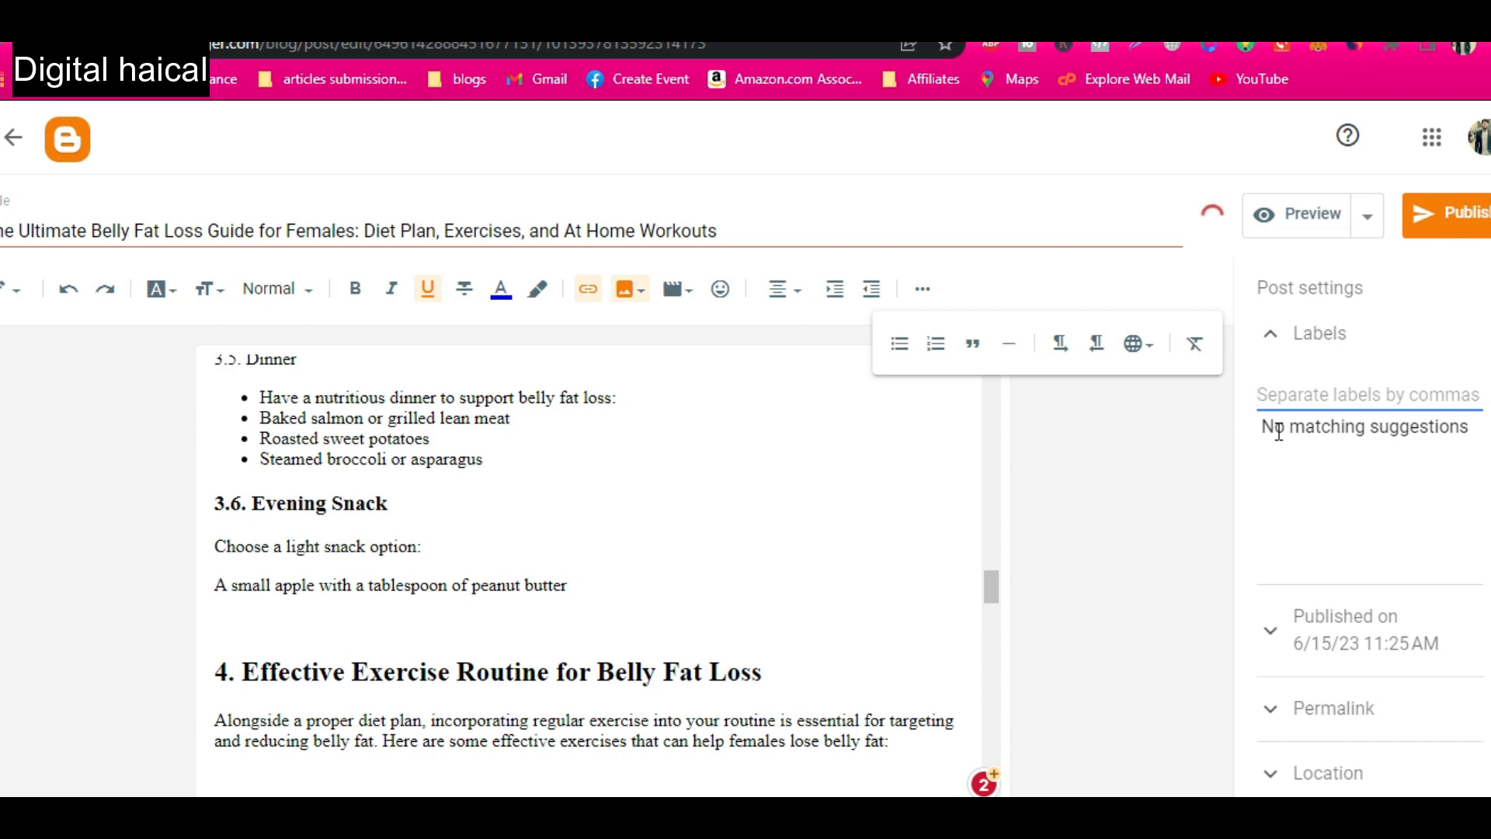
scroll(822, 542, up, 15)
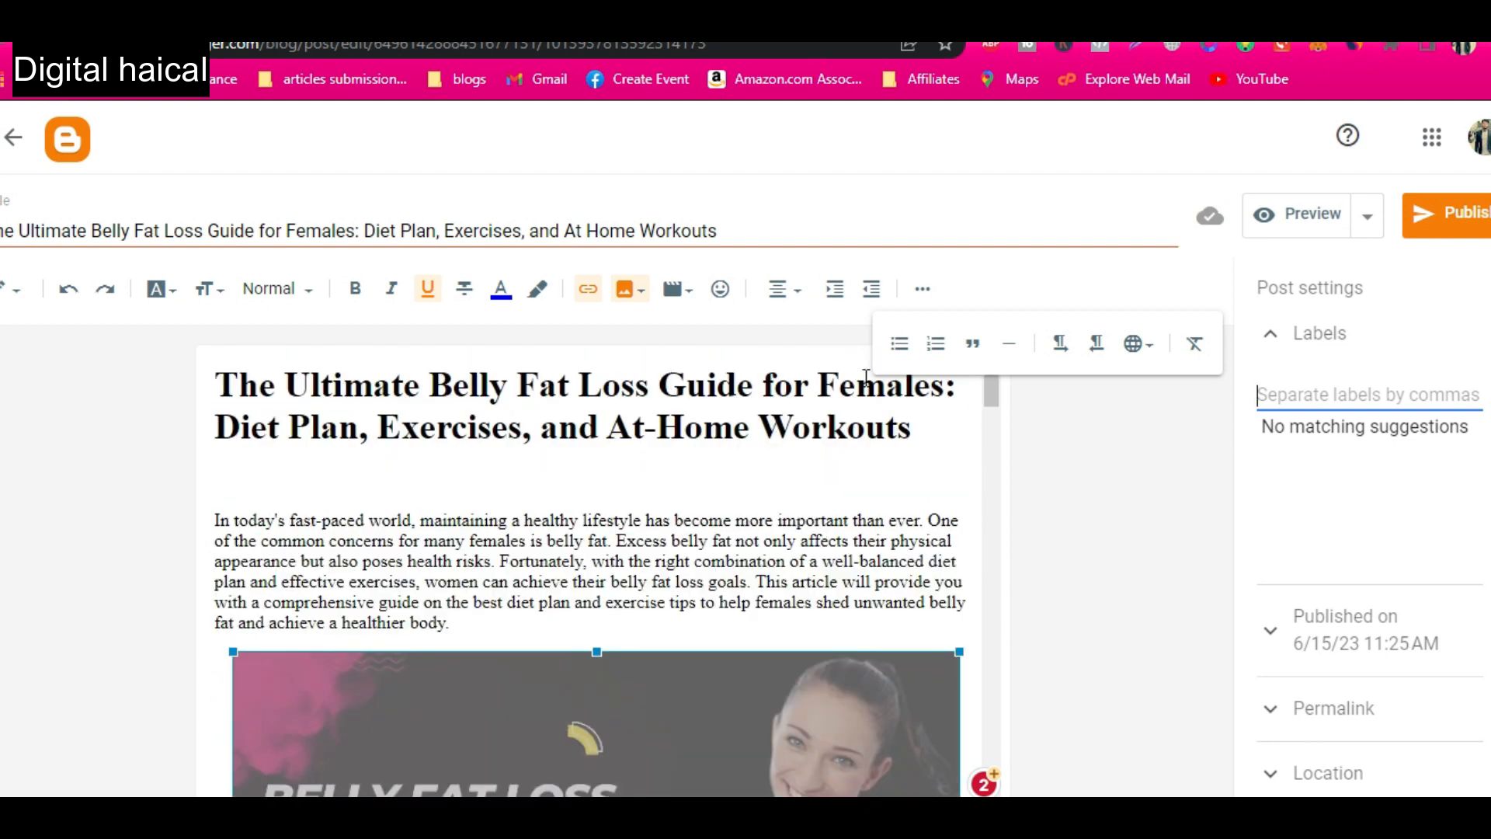
text(belly fa)
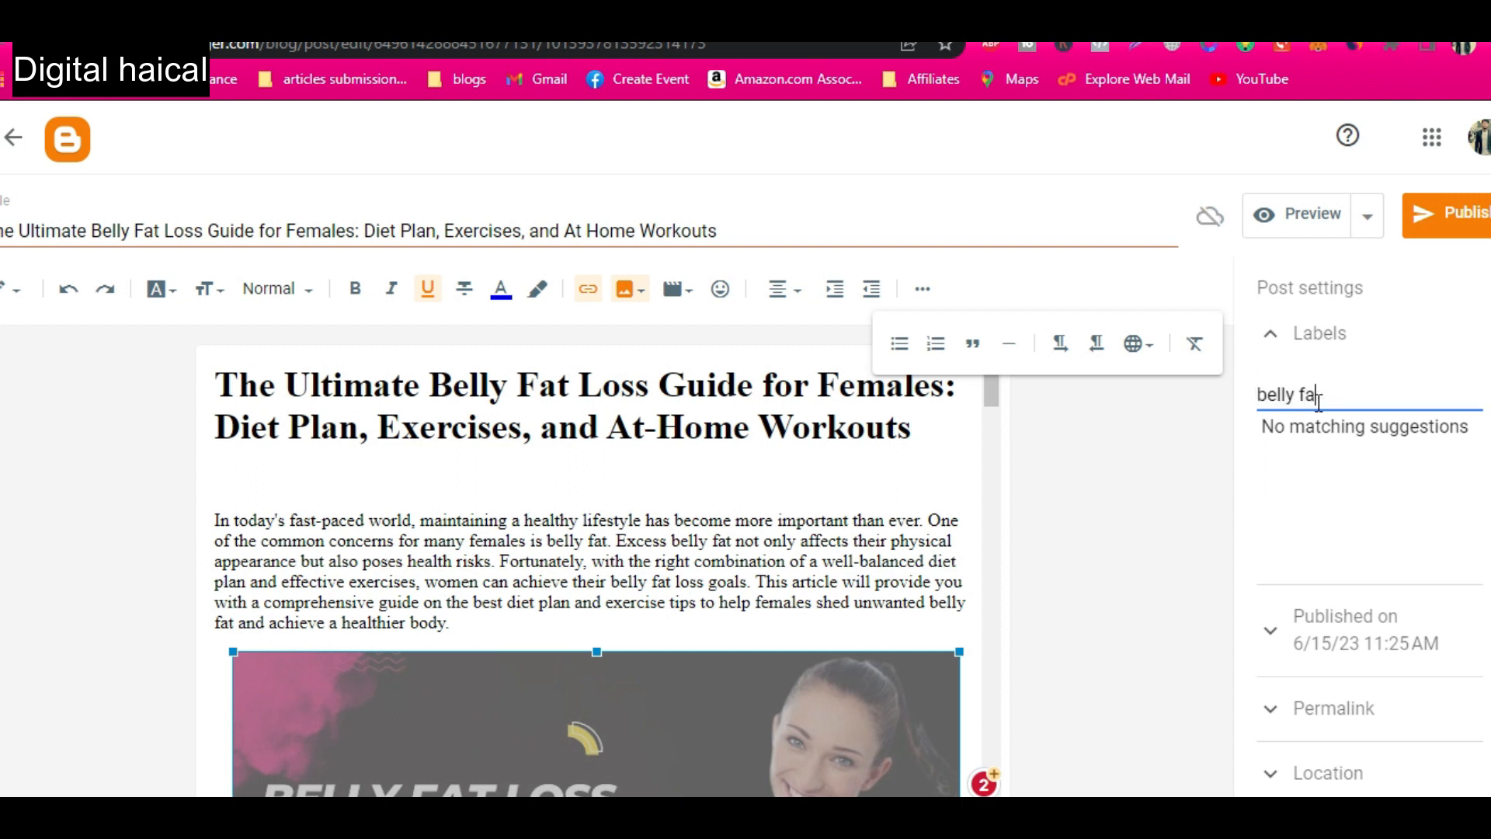
text(t loss)
key(Return)
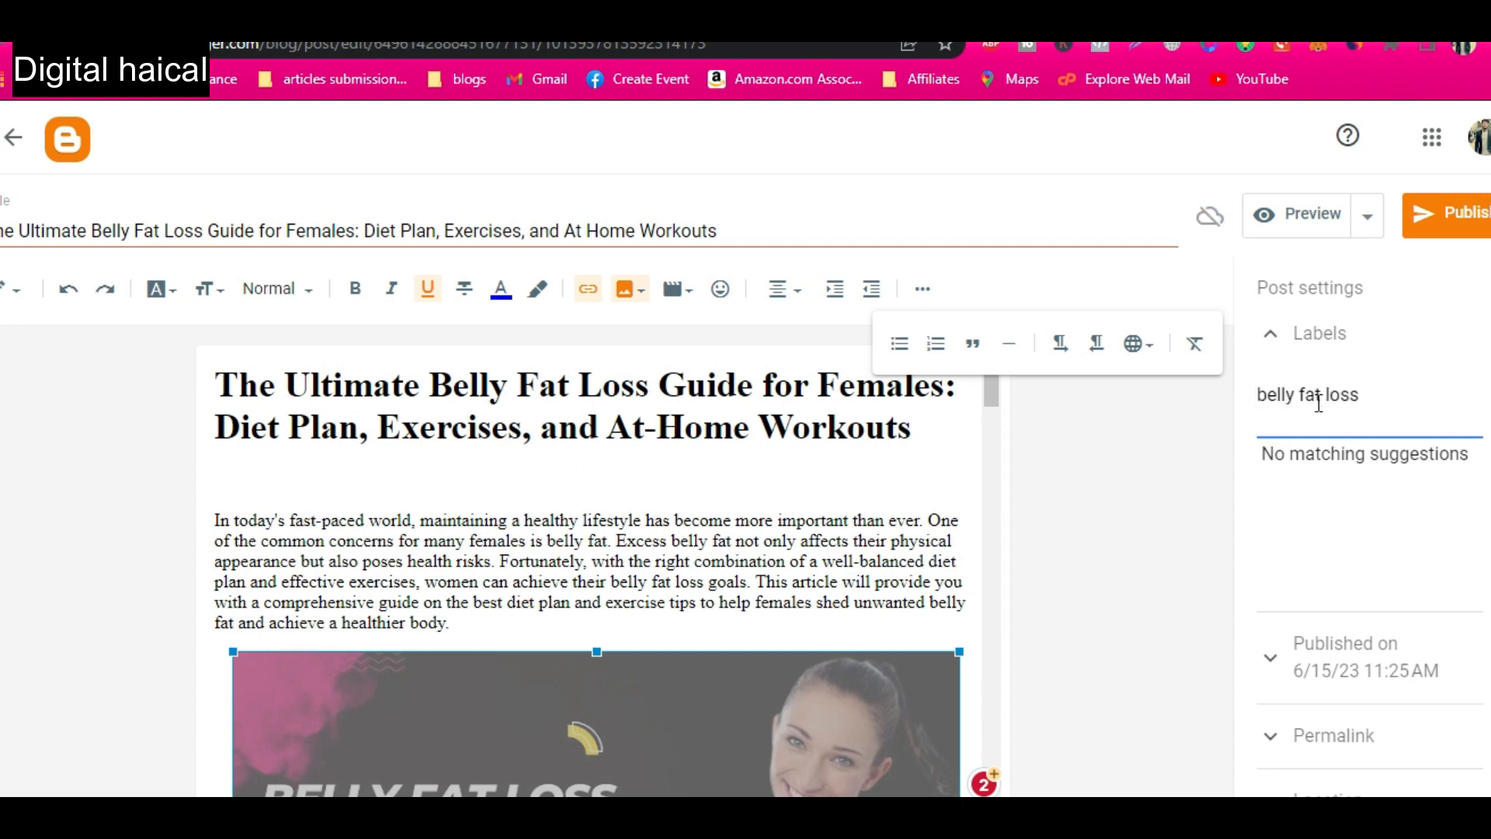
key(BackSpace)
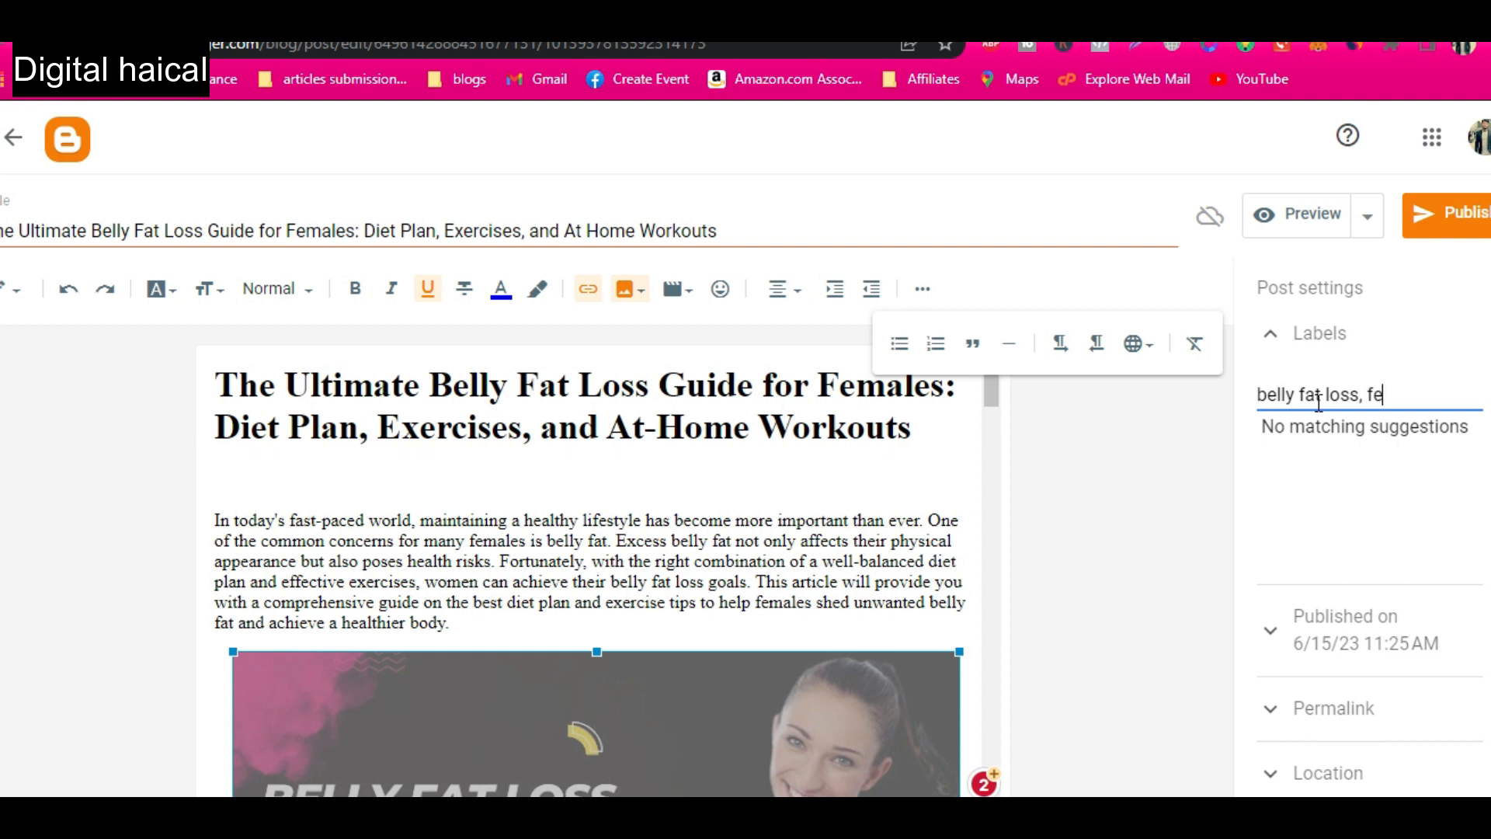
text(, female workout,)
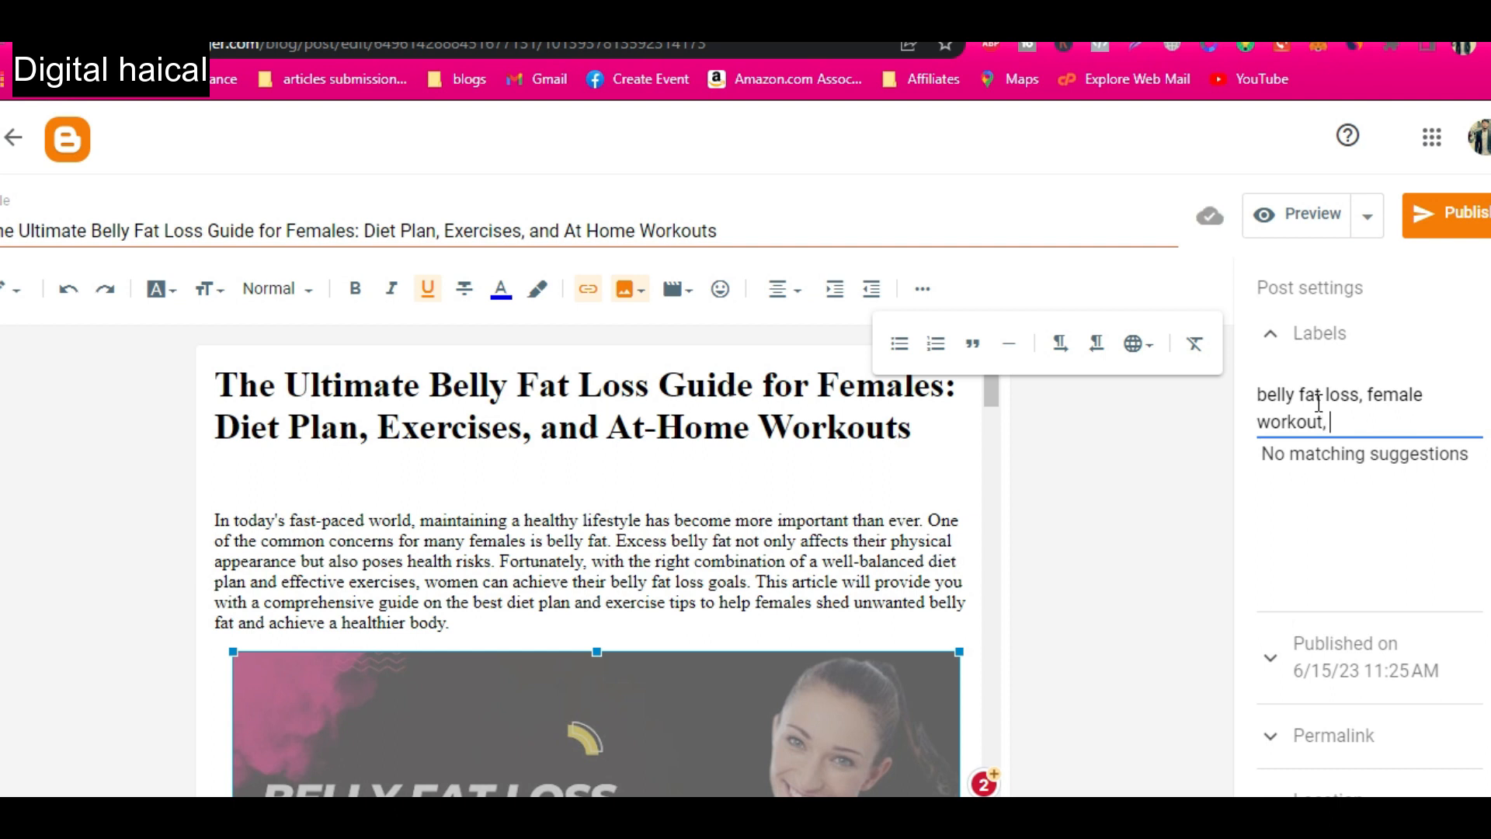
scroll(1305, 513, down, 2)
click(1325, 406)
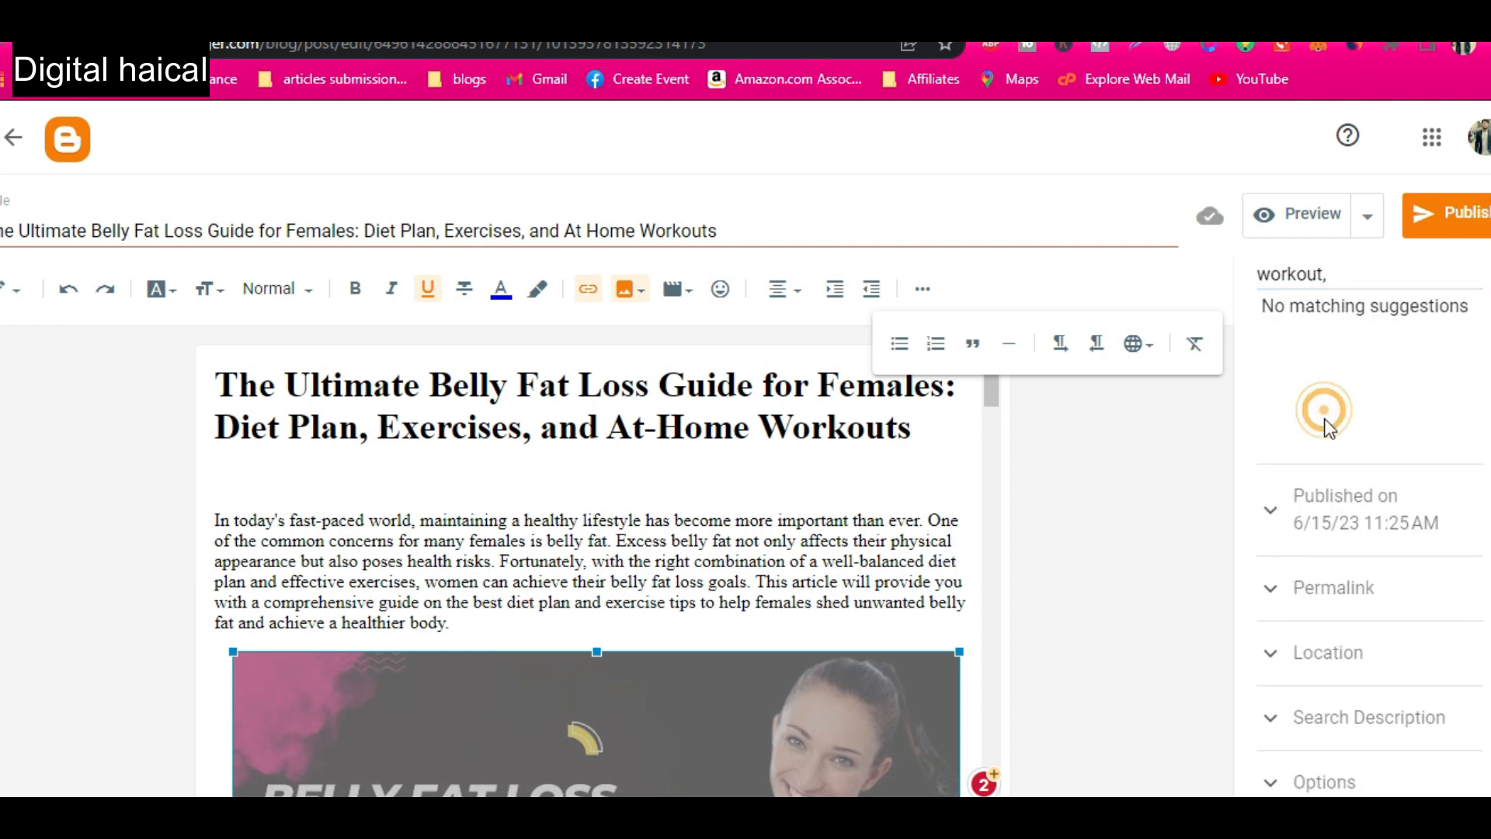
Set a custom permalink for the post using the heading text "The Ultimate Belly Fat Loss Guide for Females".
click(1350, 524)
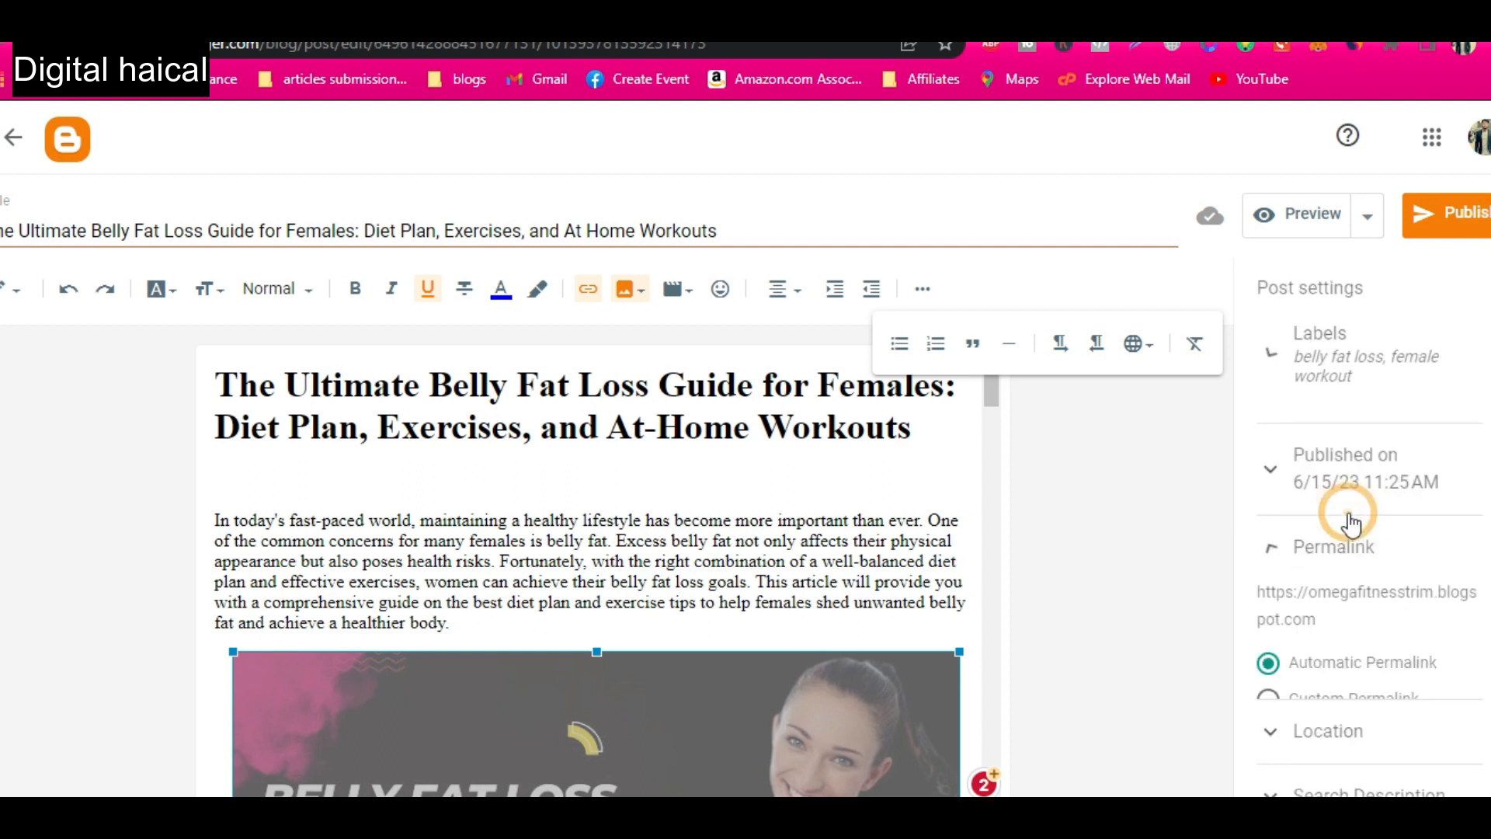
scroll(1275, 673, down, 1)
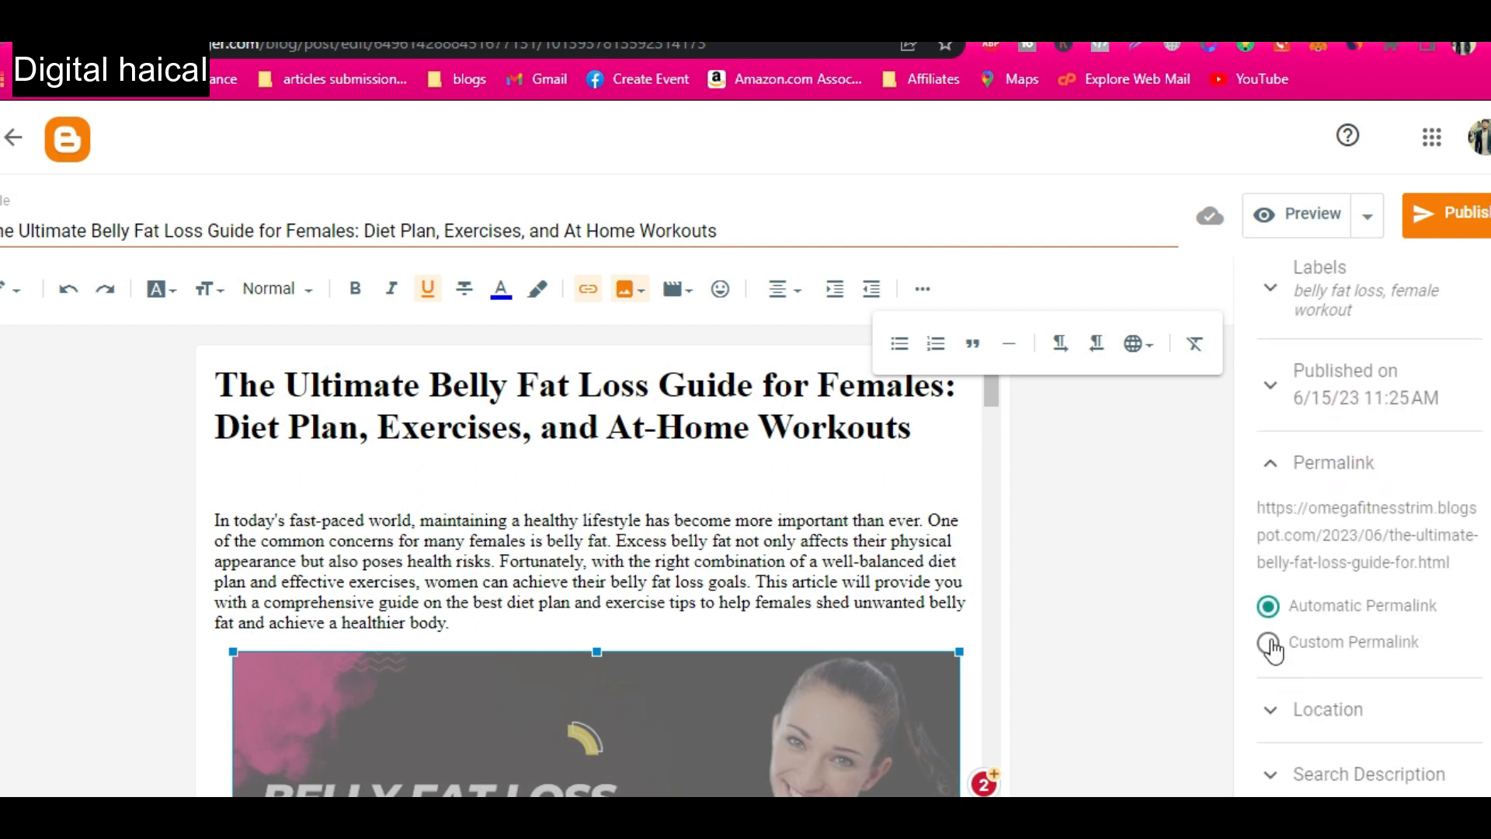
click(1269, 642)
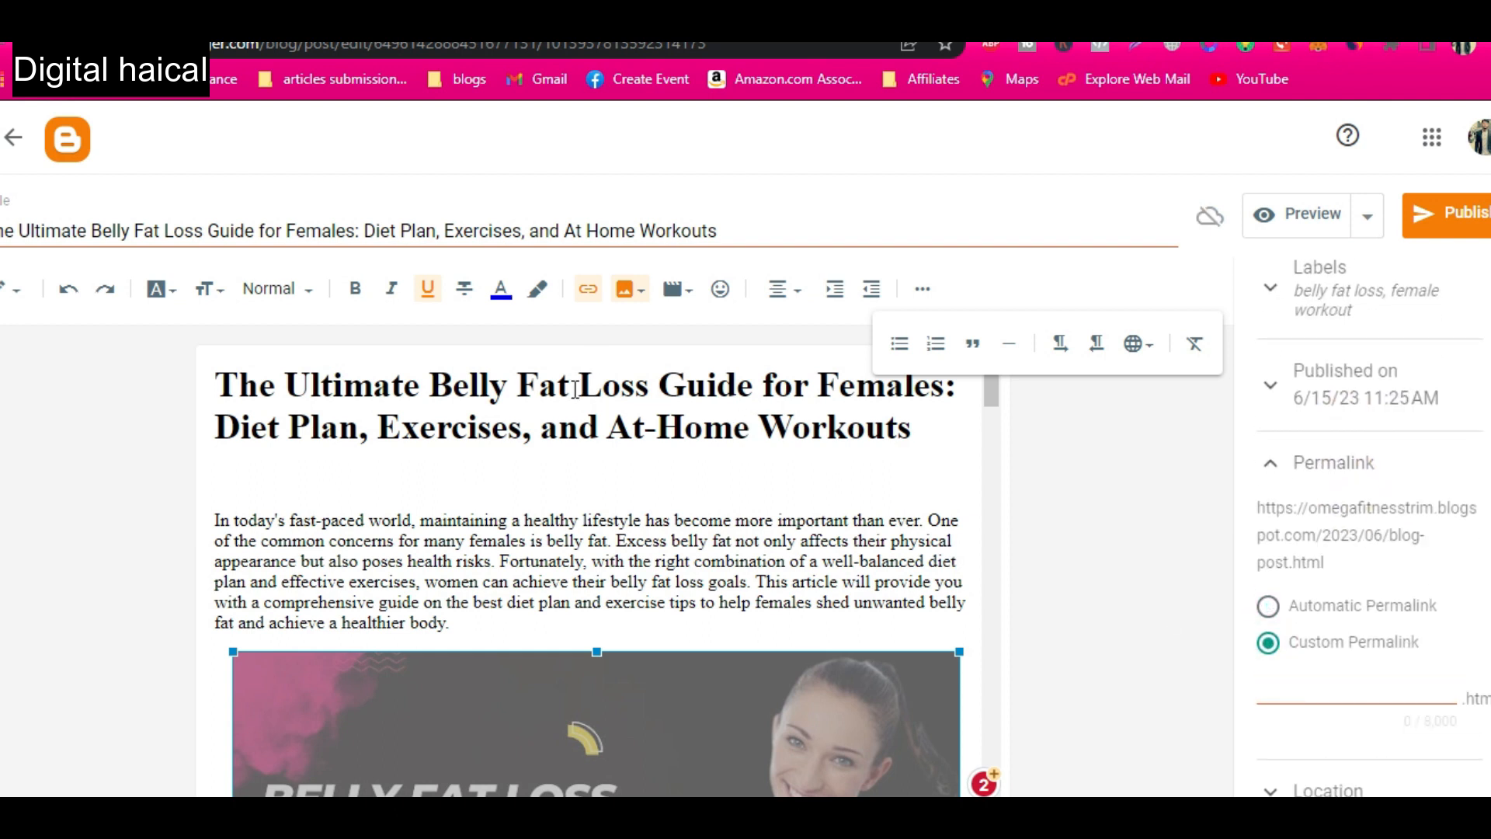
drag(944, 386, 226, 386)
key(ctrl+c)
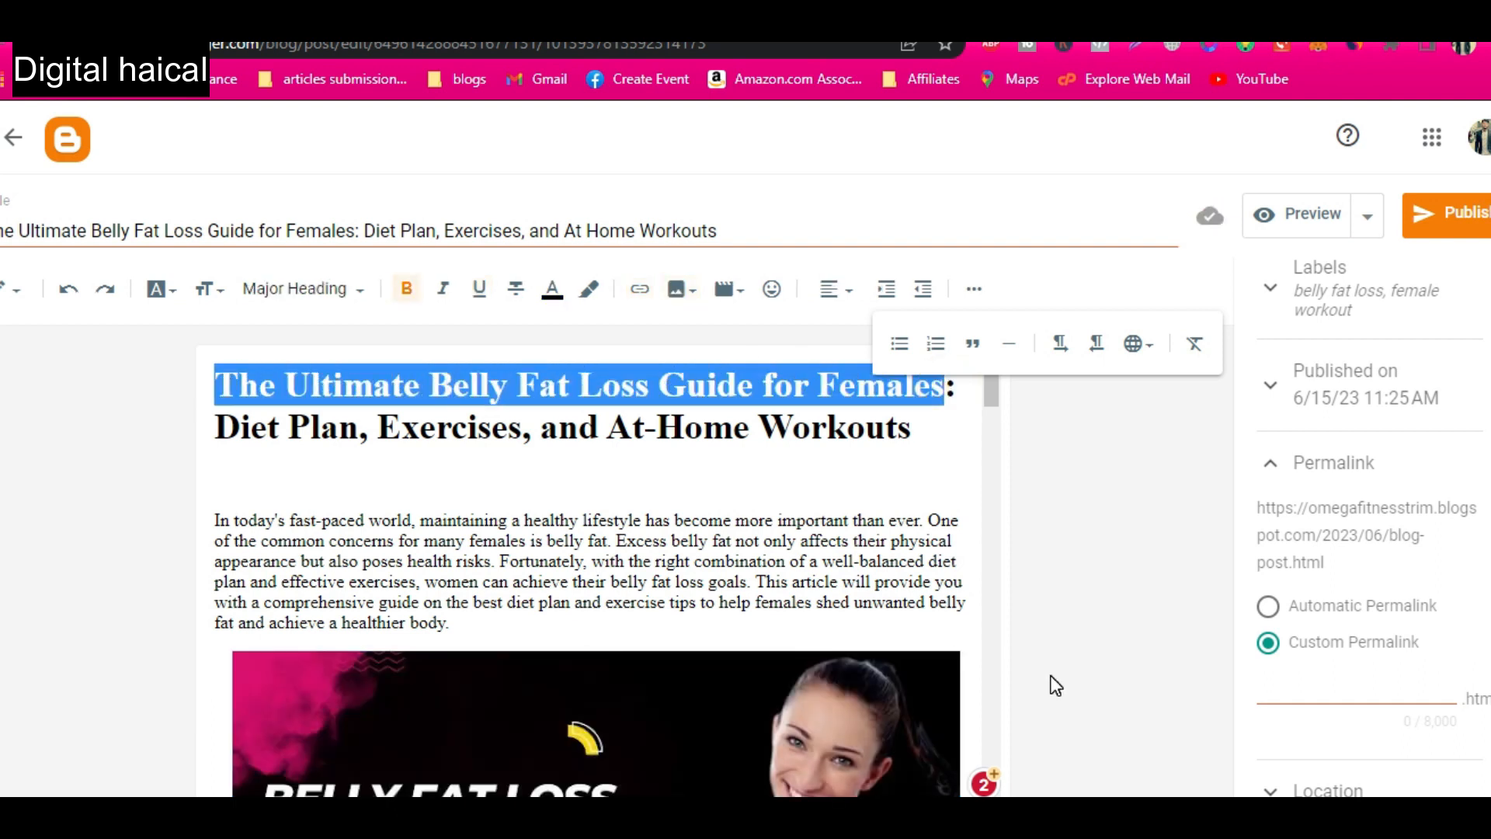
click(1377, 694)
key(ctrl+v)
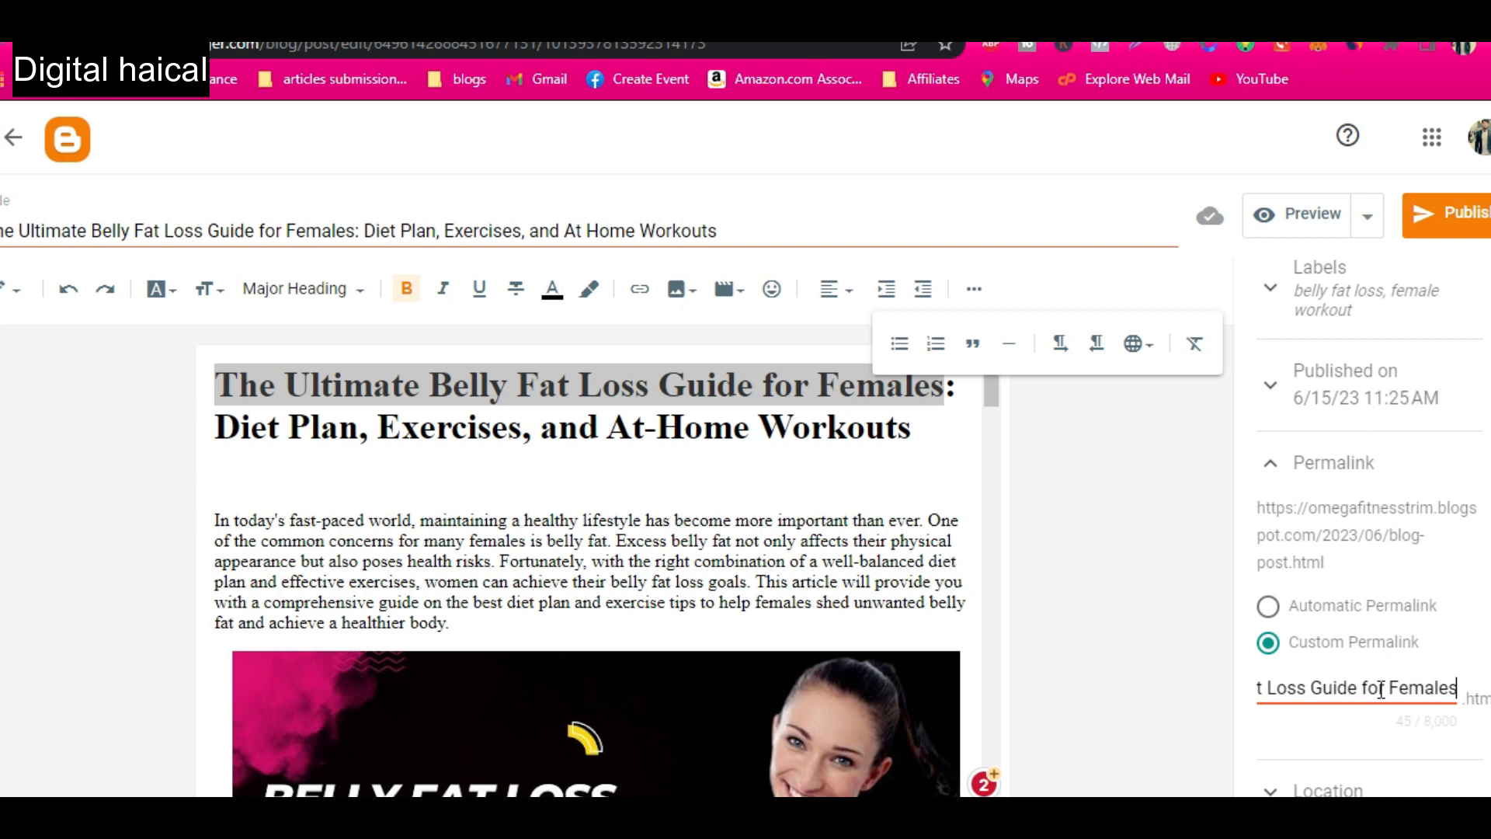
Fill the search description with the introduction text from "One of the common concerns" to "poses health risks", and publish the post.
scroll(1381, 689, down, 3)
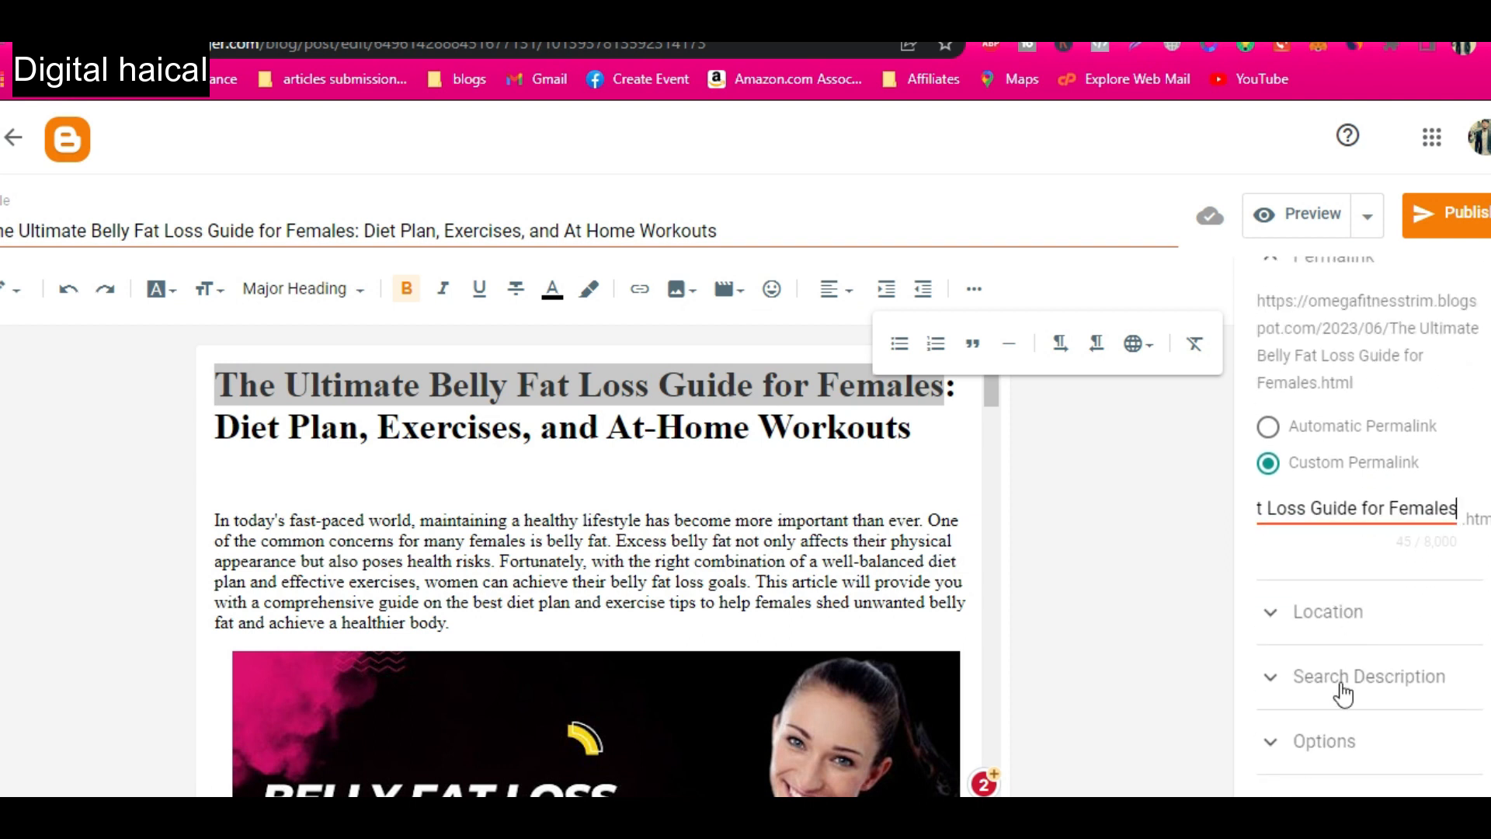
click(1358, 653)
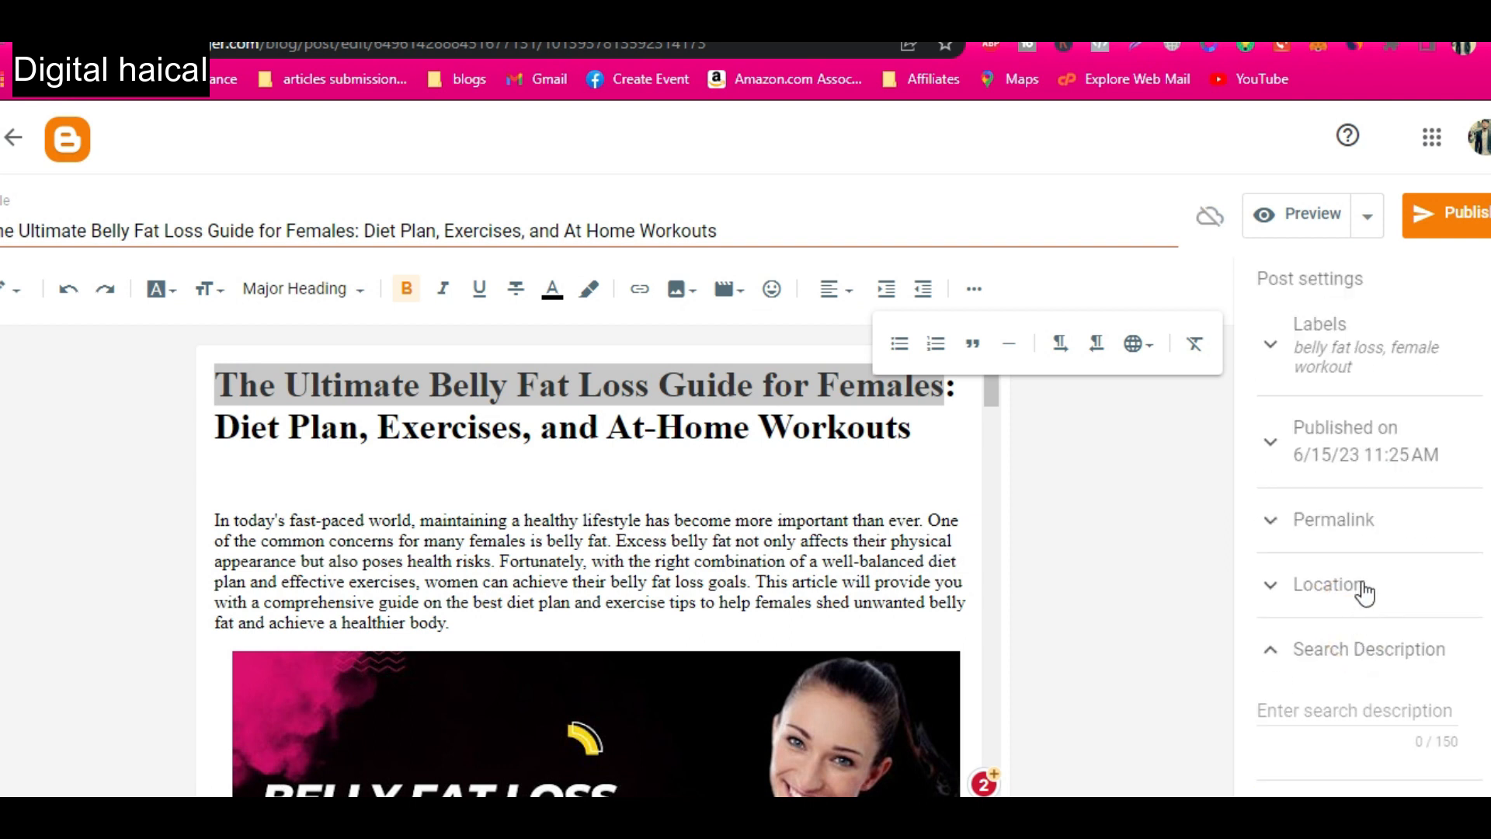
click(1343, 709)
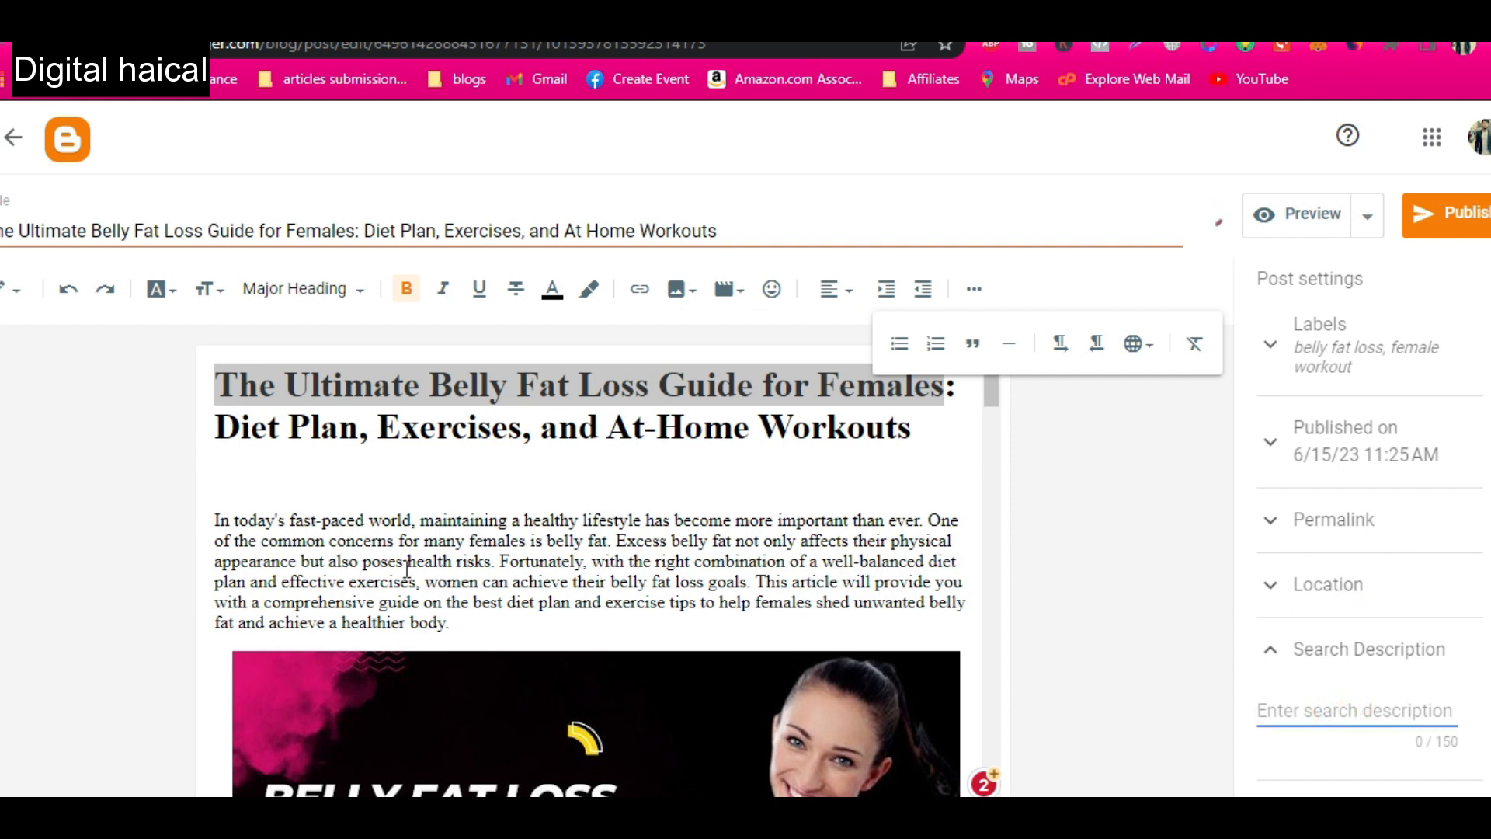
drag(929, 519, 491, 560)
key(ctrl+c)
click(1342, 711)
key(ctrl+v)
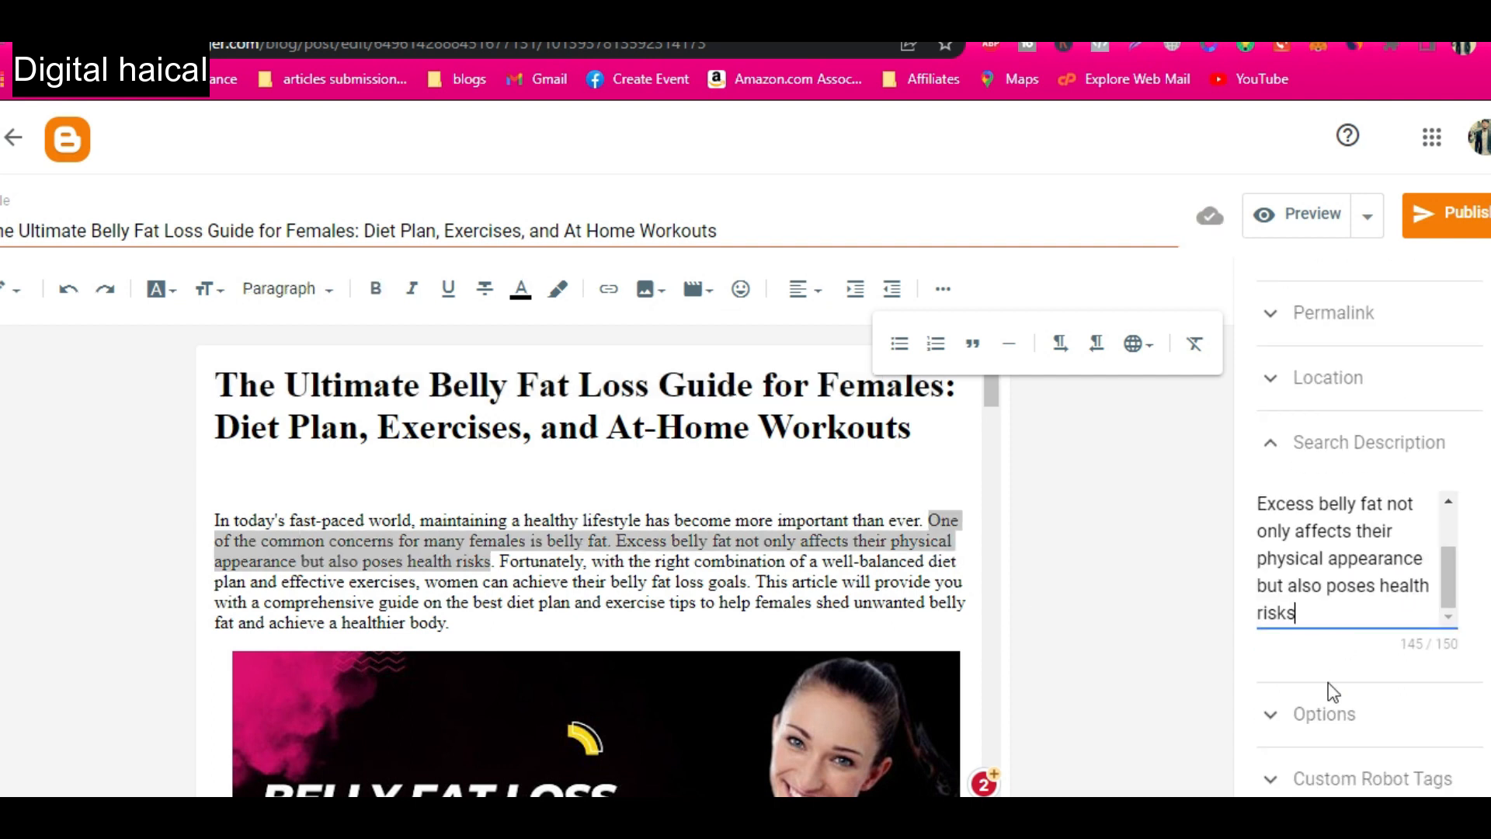
click(1324, 713)
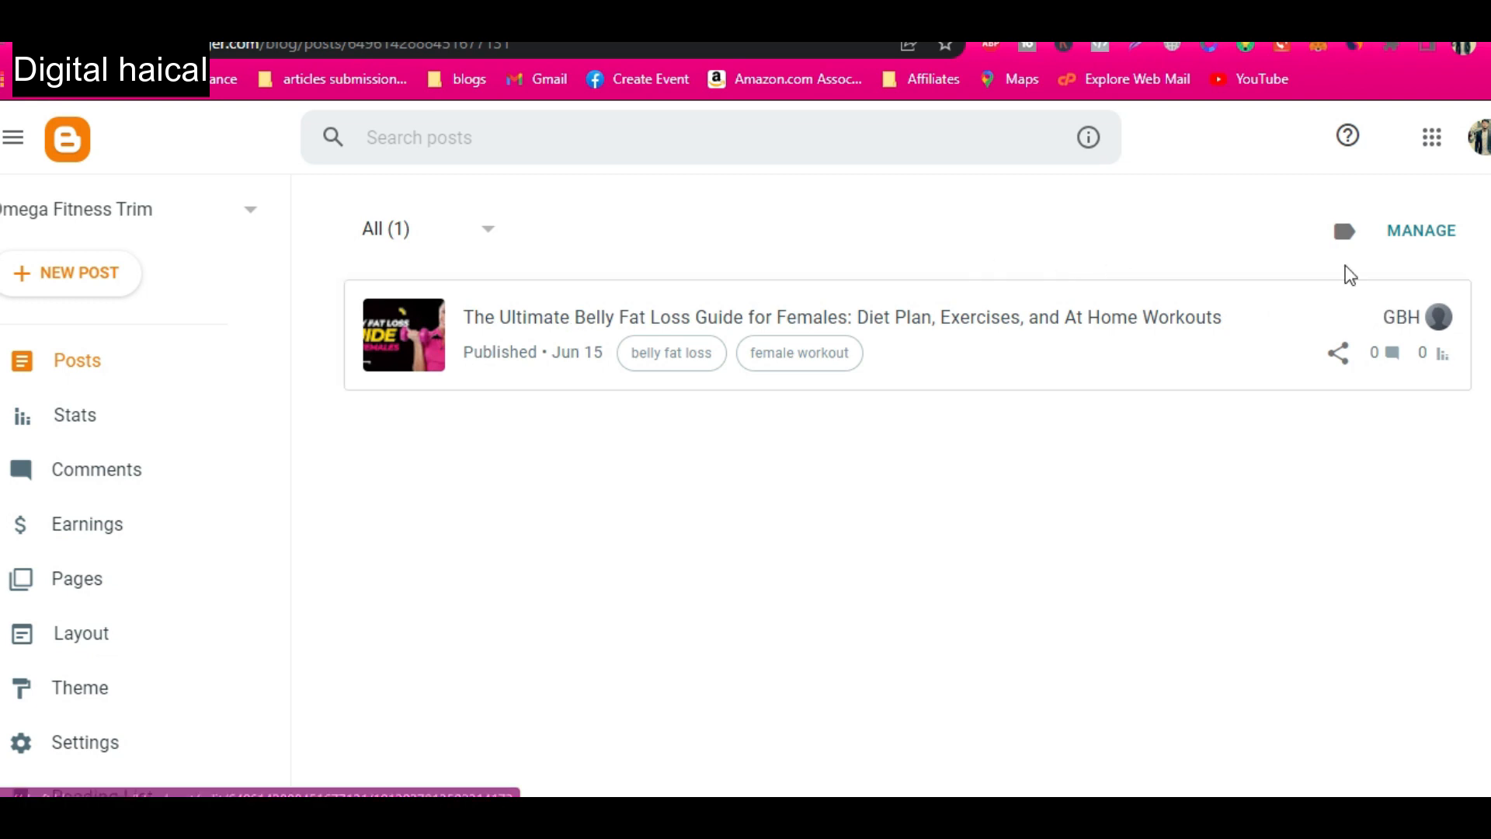
Open the published post on the blog and review its feature image, article sections, author box and comment area.
click(1391, 317)
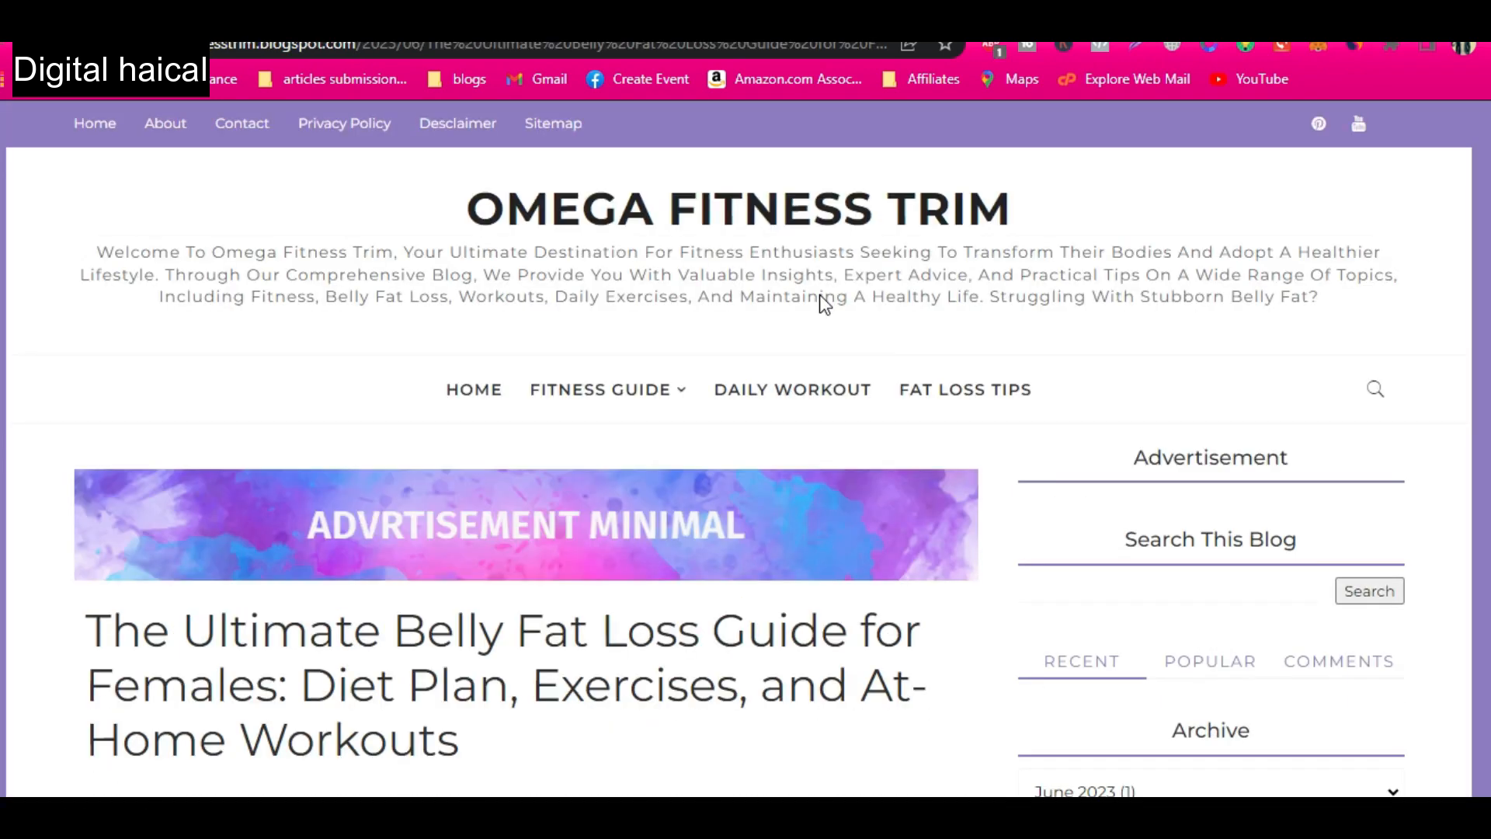
scroll(682, 566, down, 9)
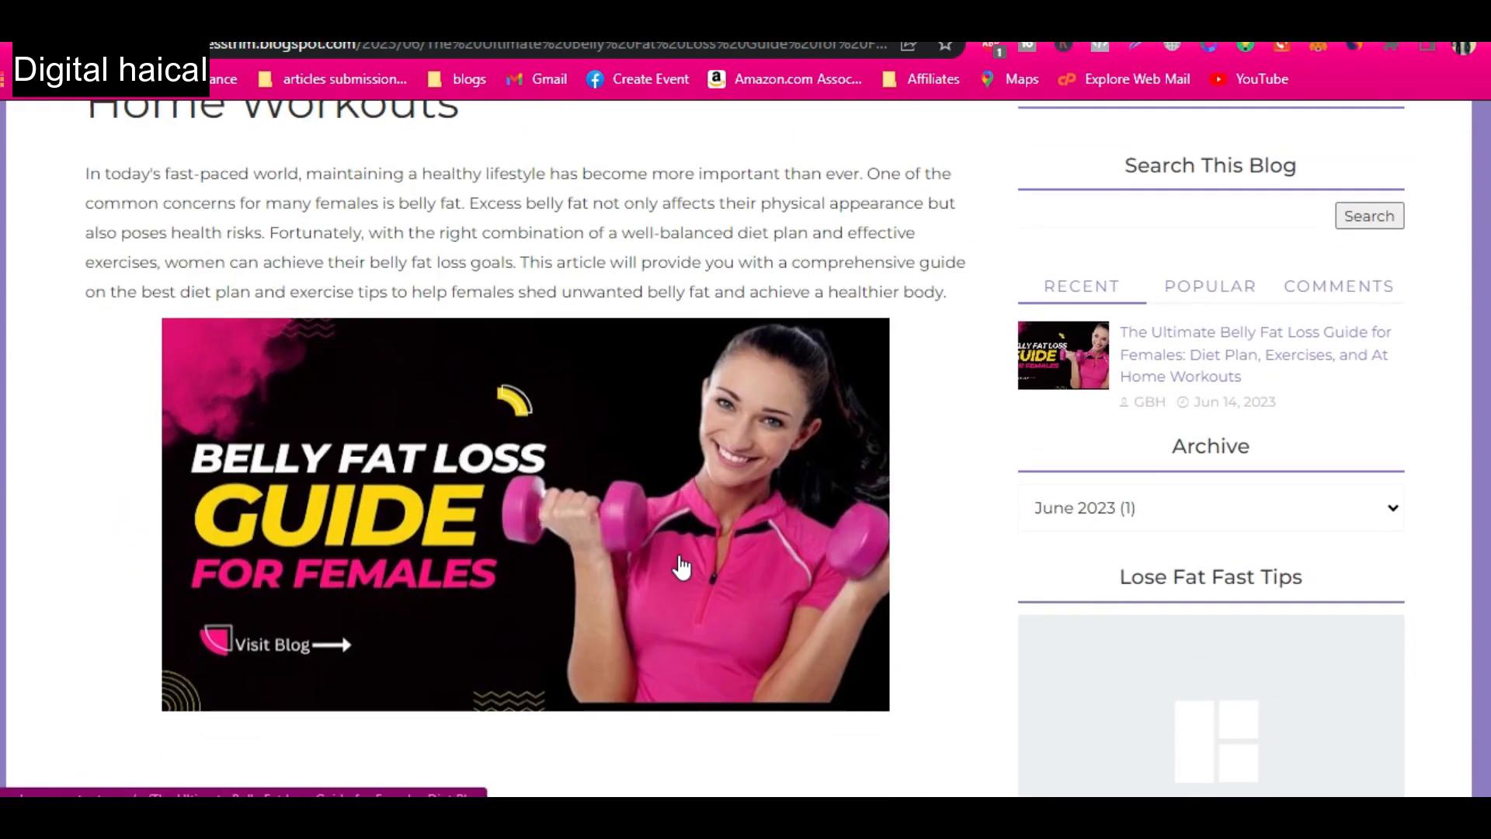
scroll(435, 544, down, 10)
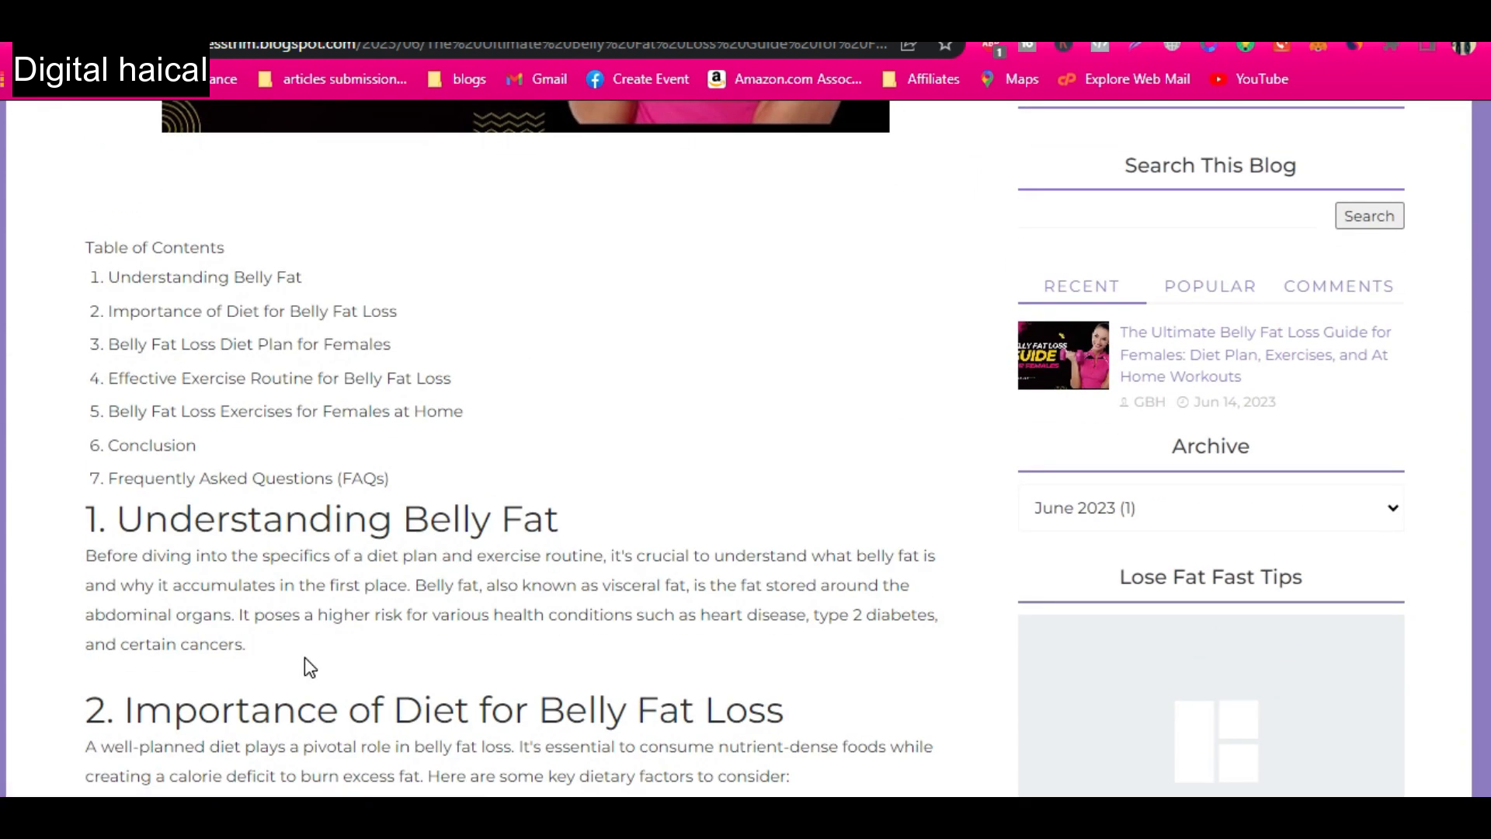
scroll(306, 660, down, 15)
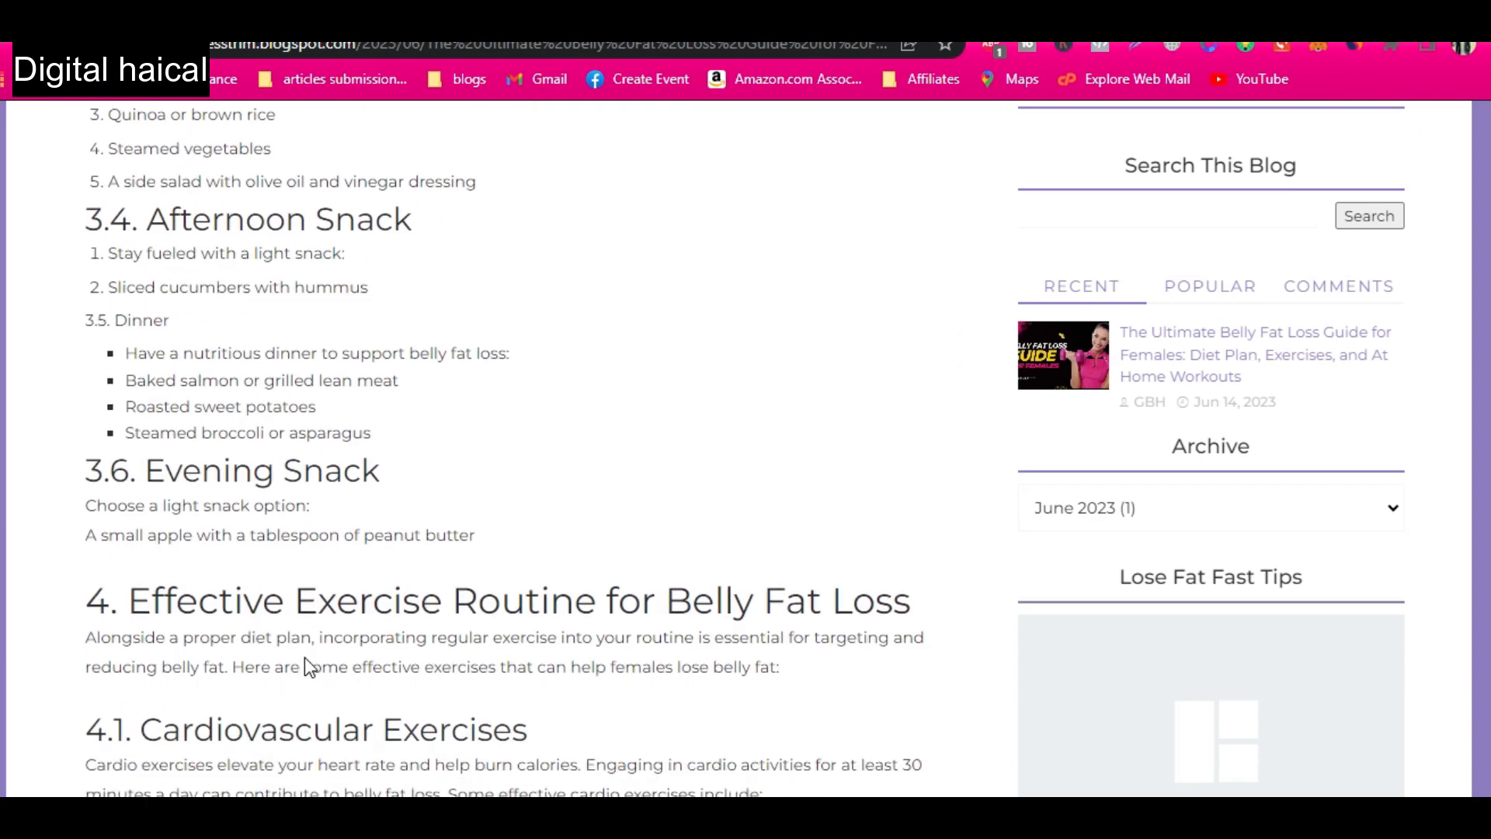
scroll(307, 657, down, 16)
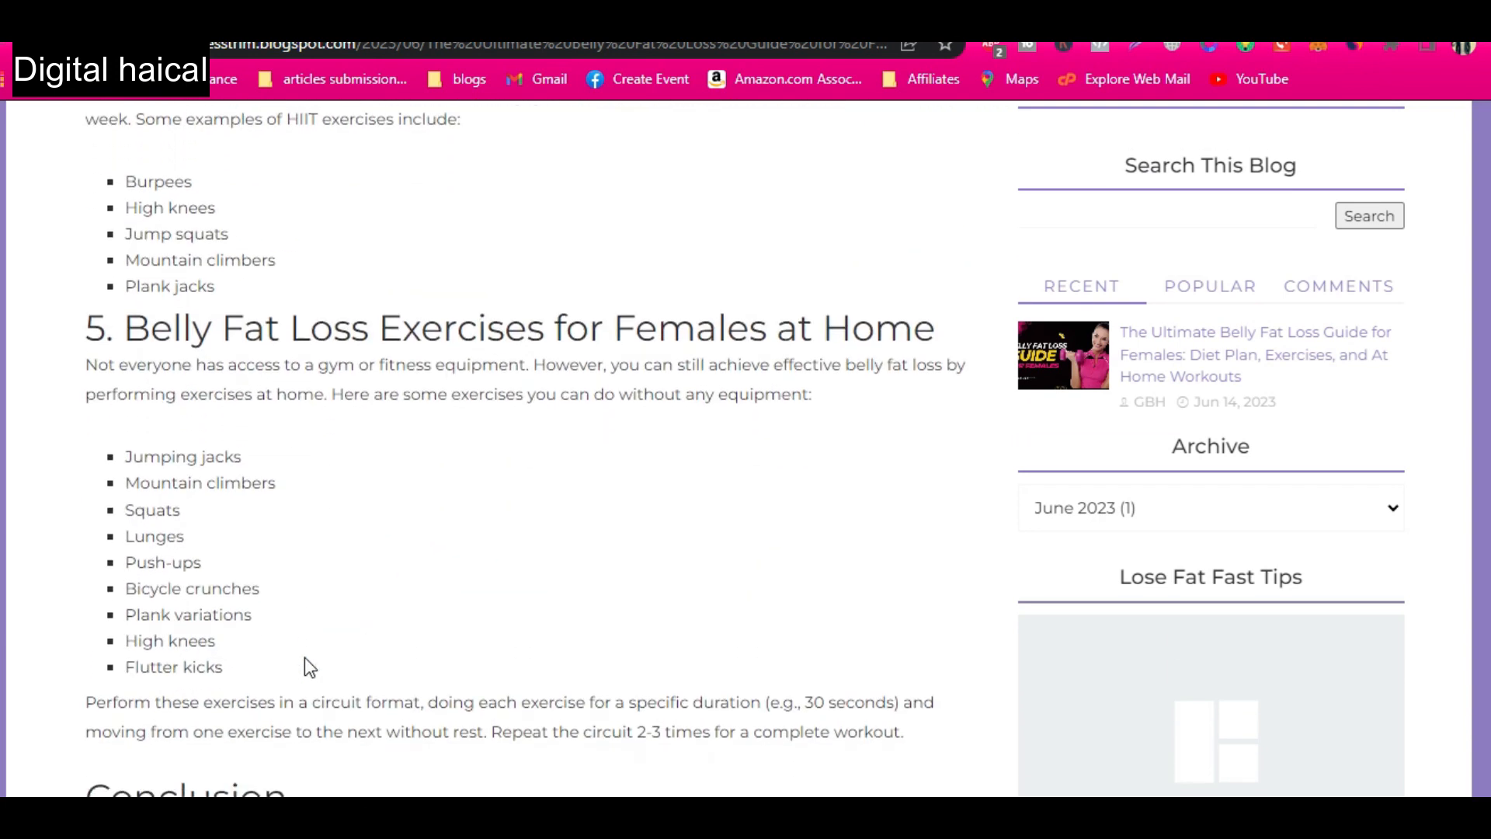
scroll(332, 572, down, 15)
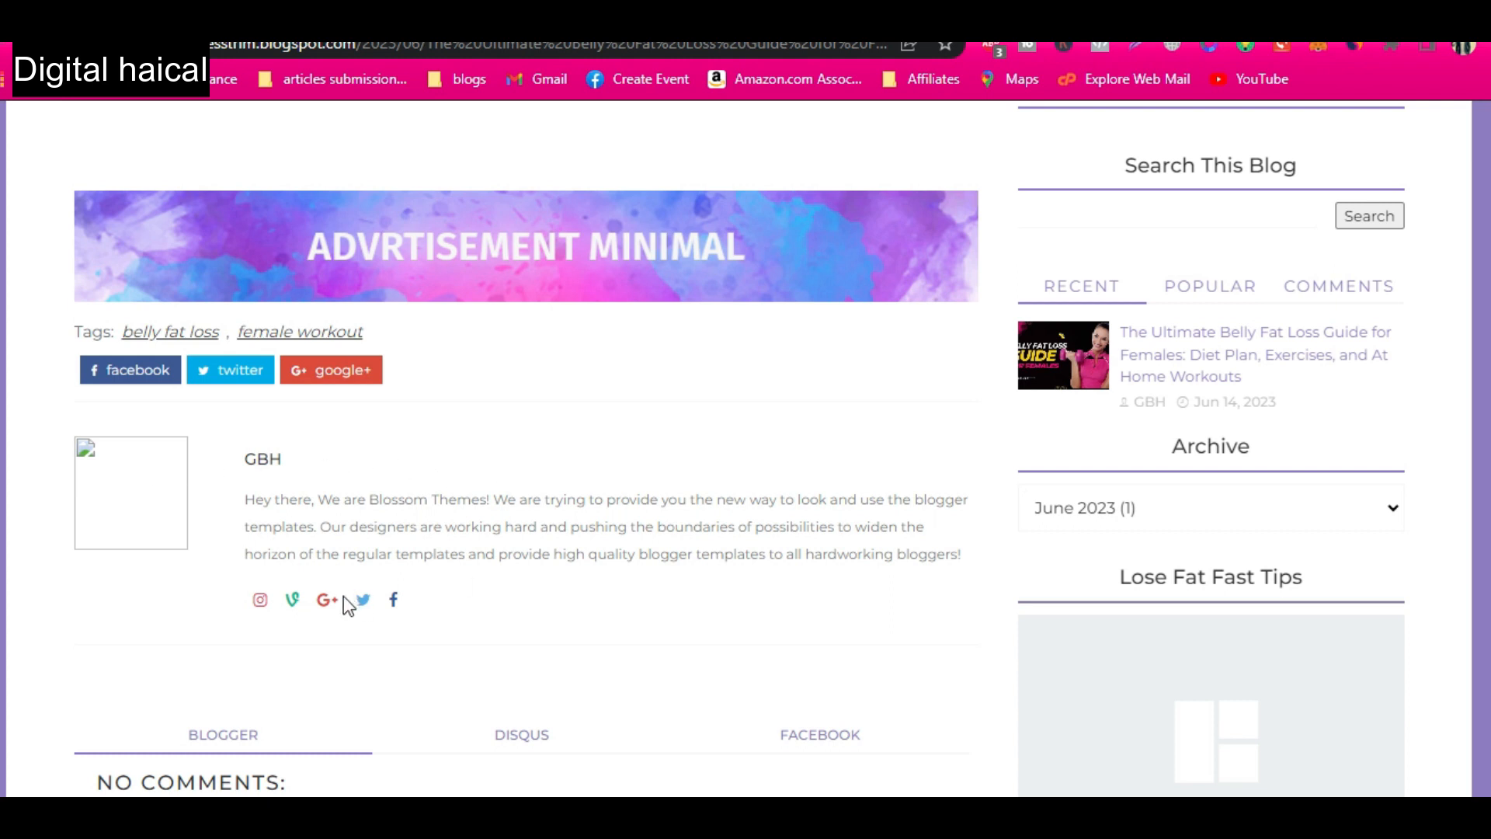
scroll(485, 603, down, 1)
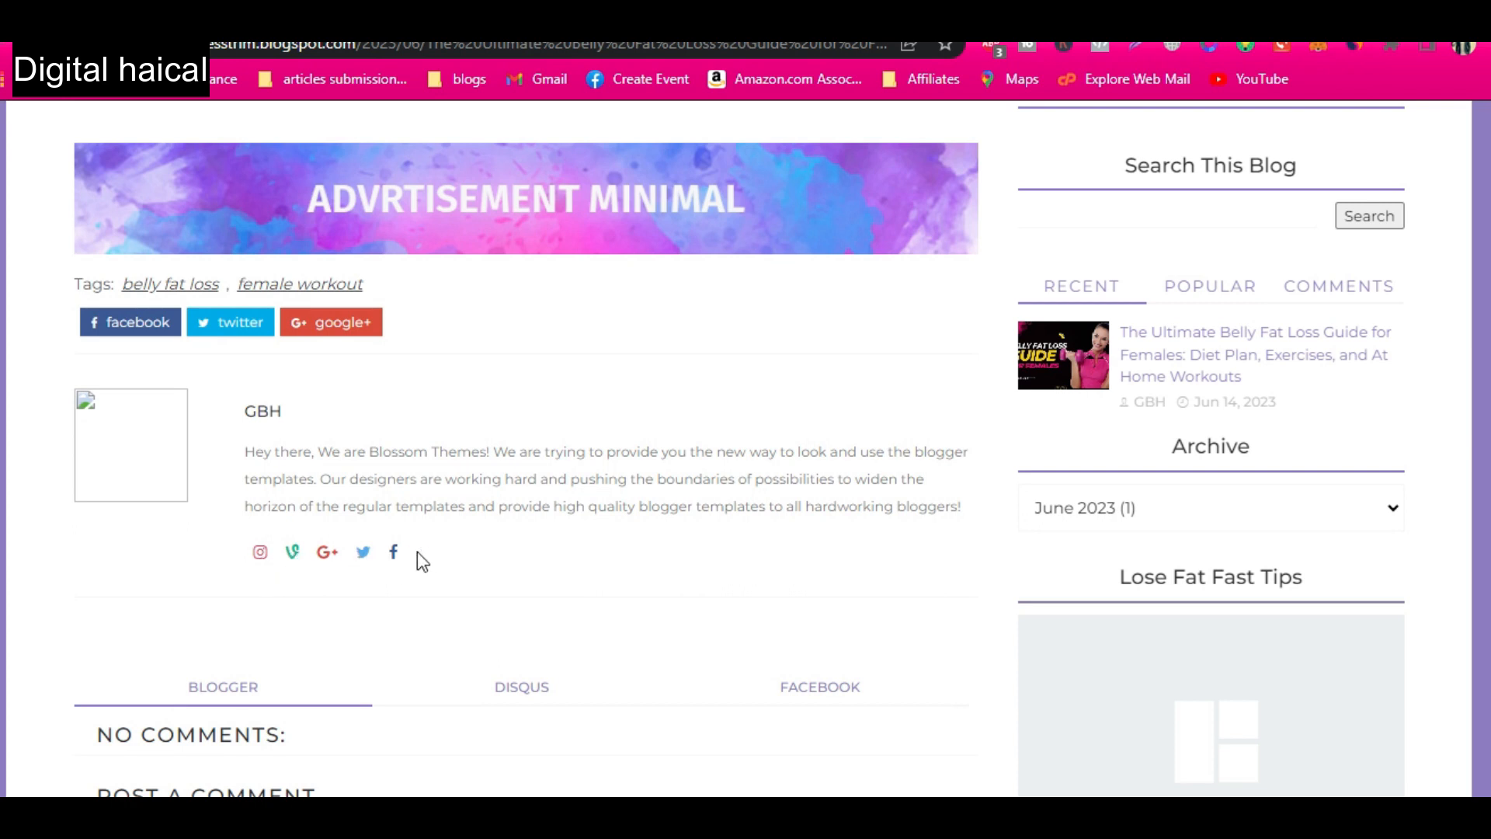
scroll(1165, 507, down, 4)
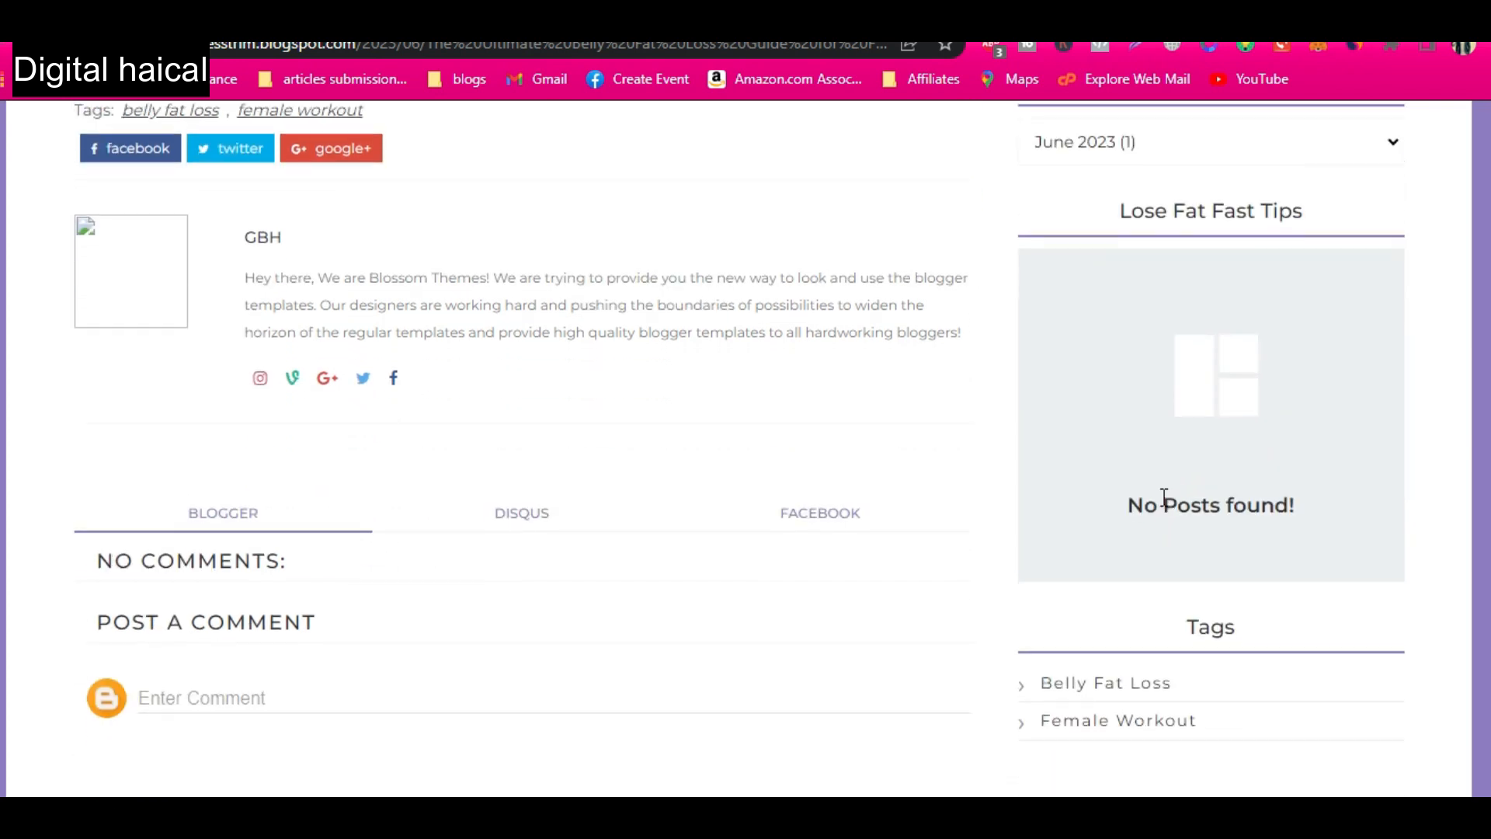
scroll(1167, 614, down, 1)
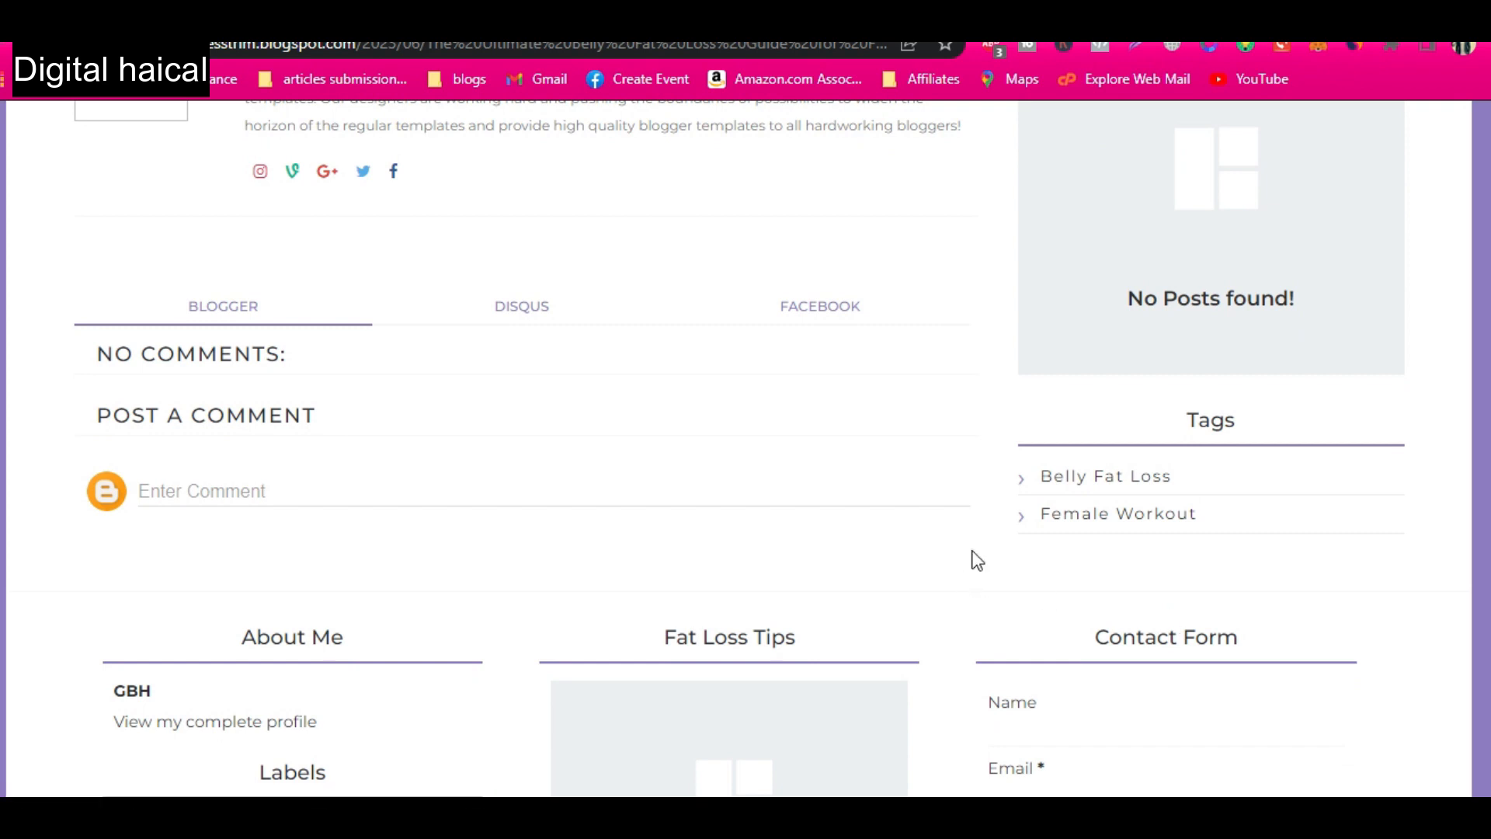
Check the sidebar's Popular, Comments and Recent lists, and the footer's labels, Fat Loss Tips and contact form.
scroll(1118, 401, up, 15)
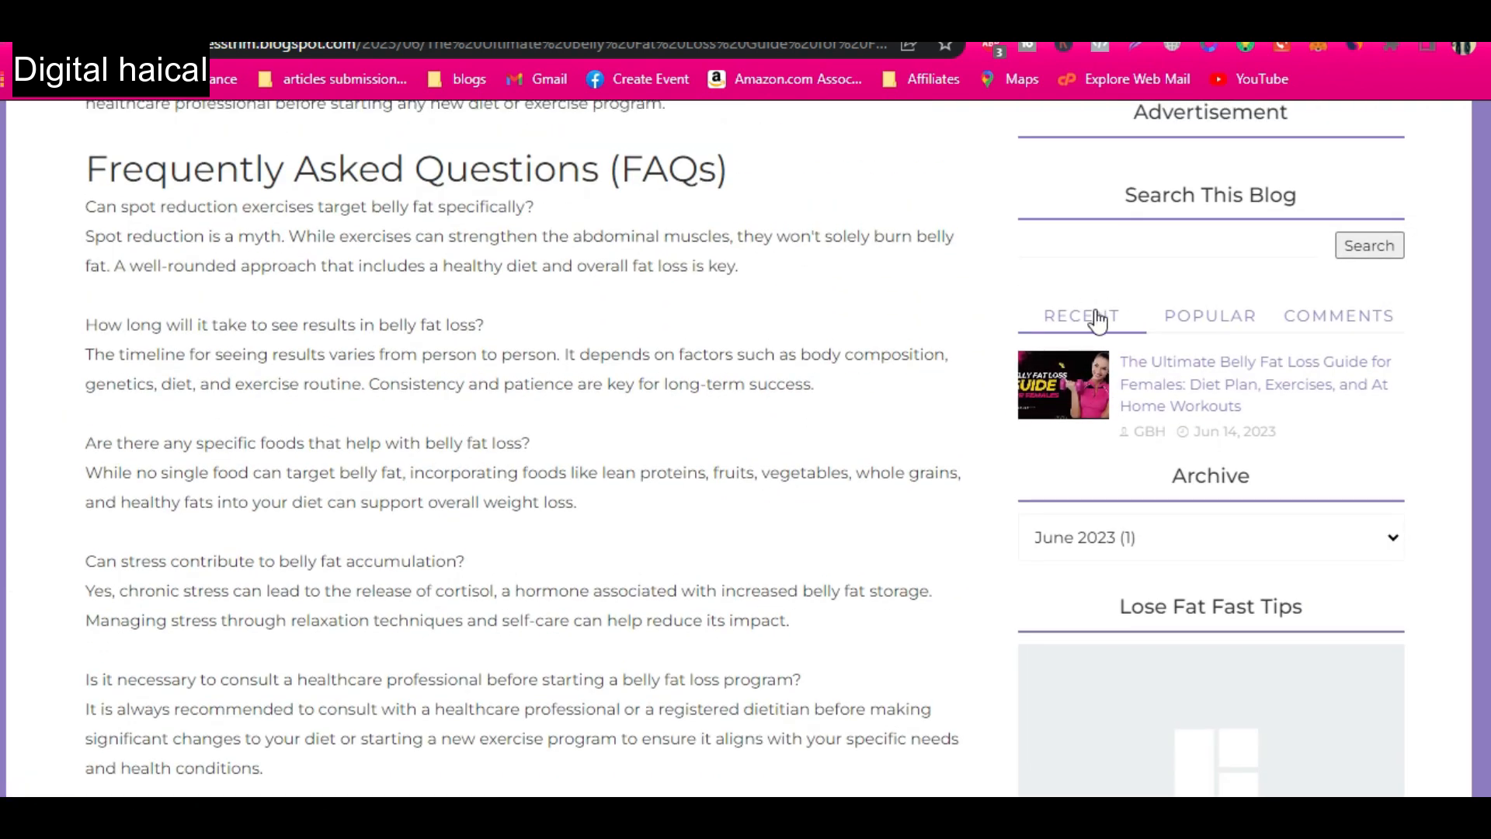
click(1221, 319)
click(1325, 320)
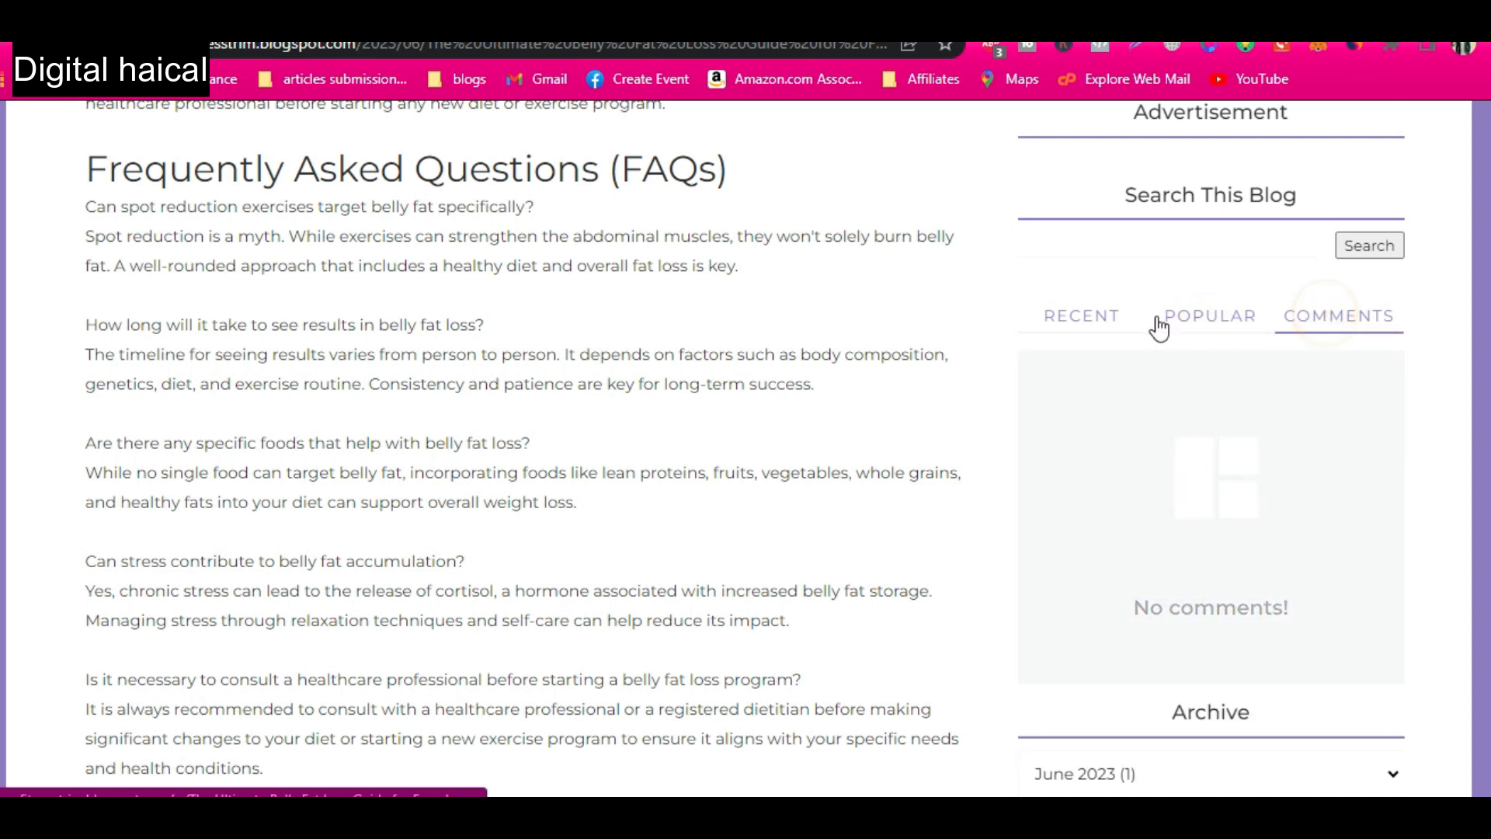
click(1063, 314)
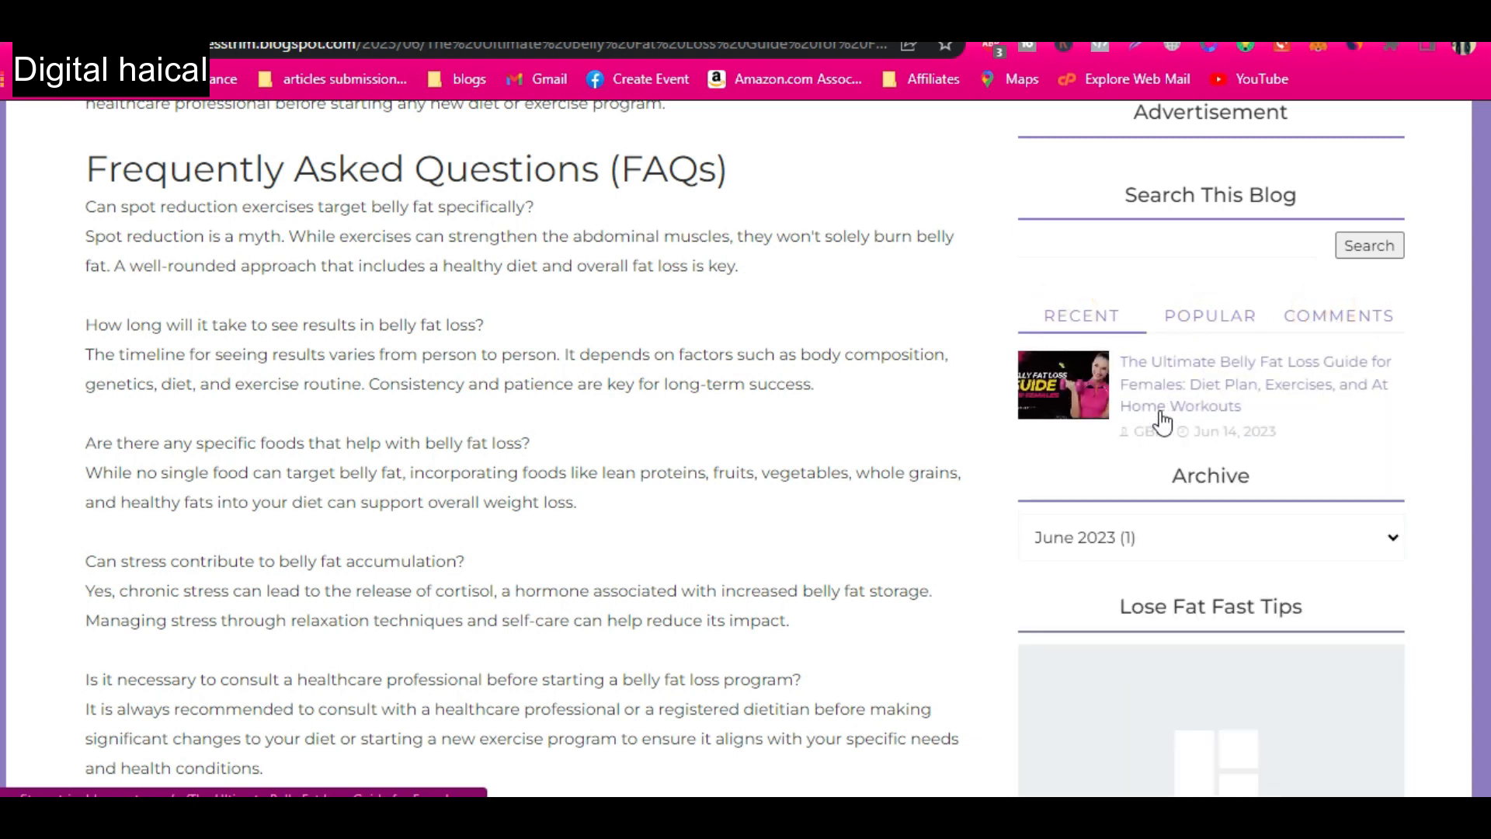
scroll(999, 559, down, 15)
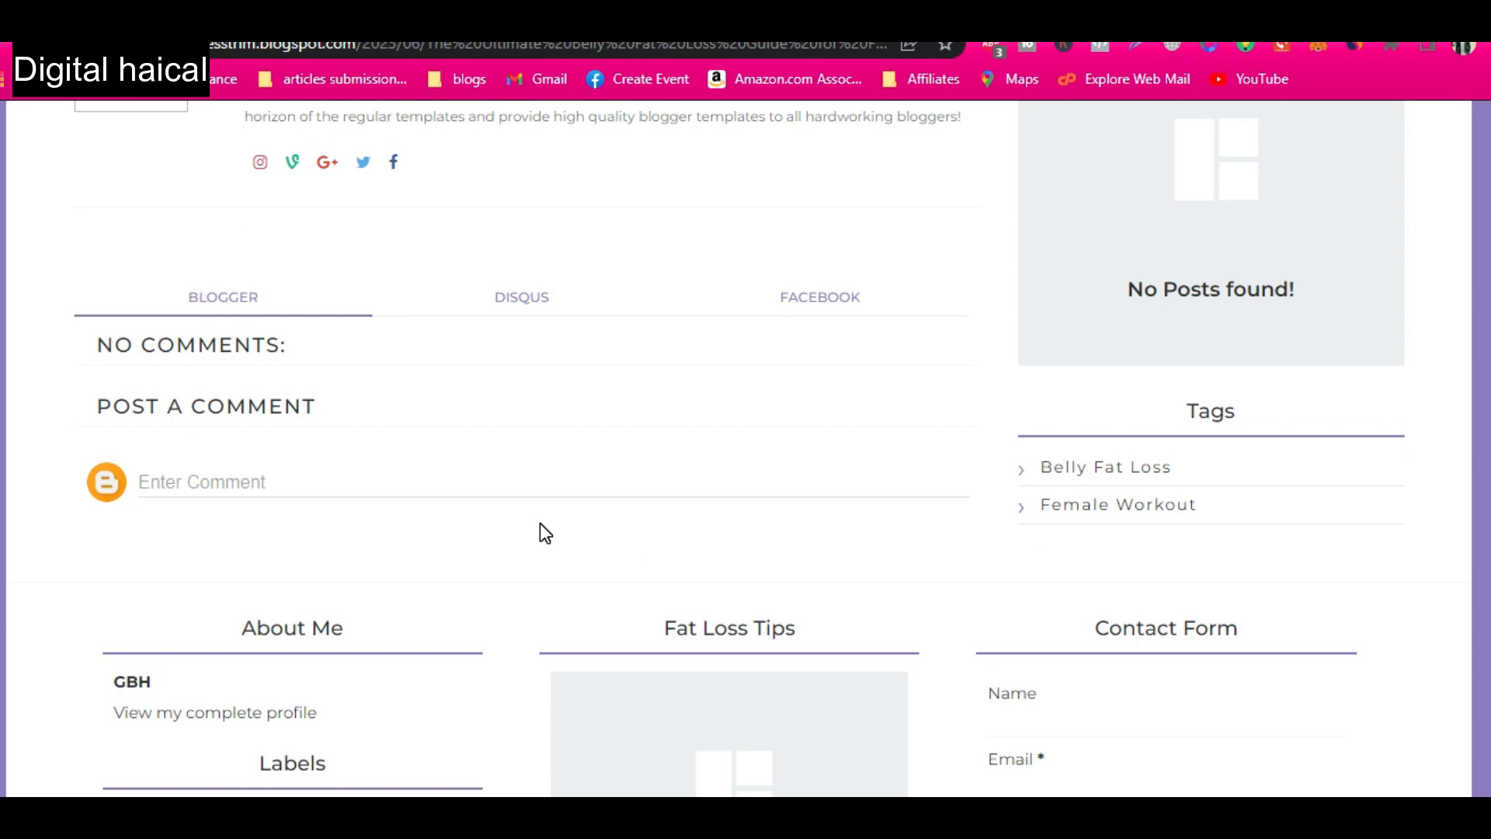
scroll(541, 525, down, 3)
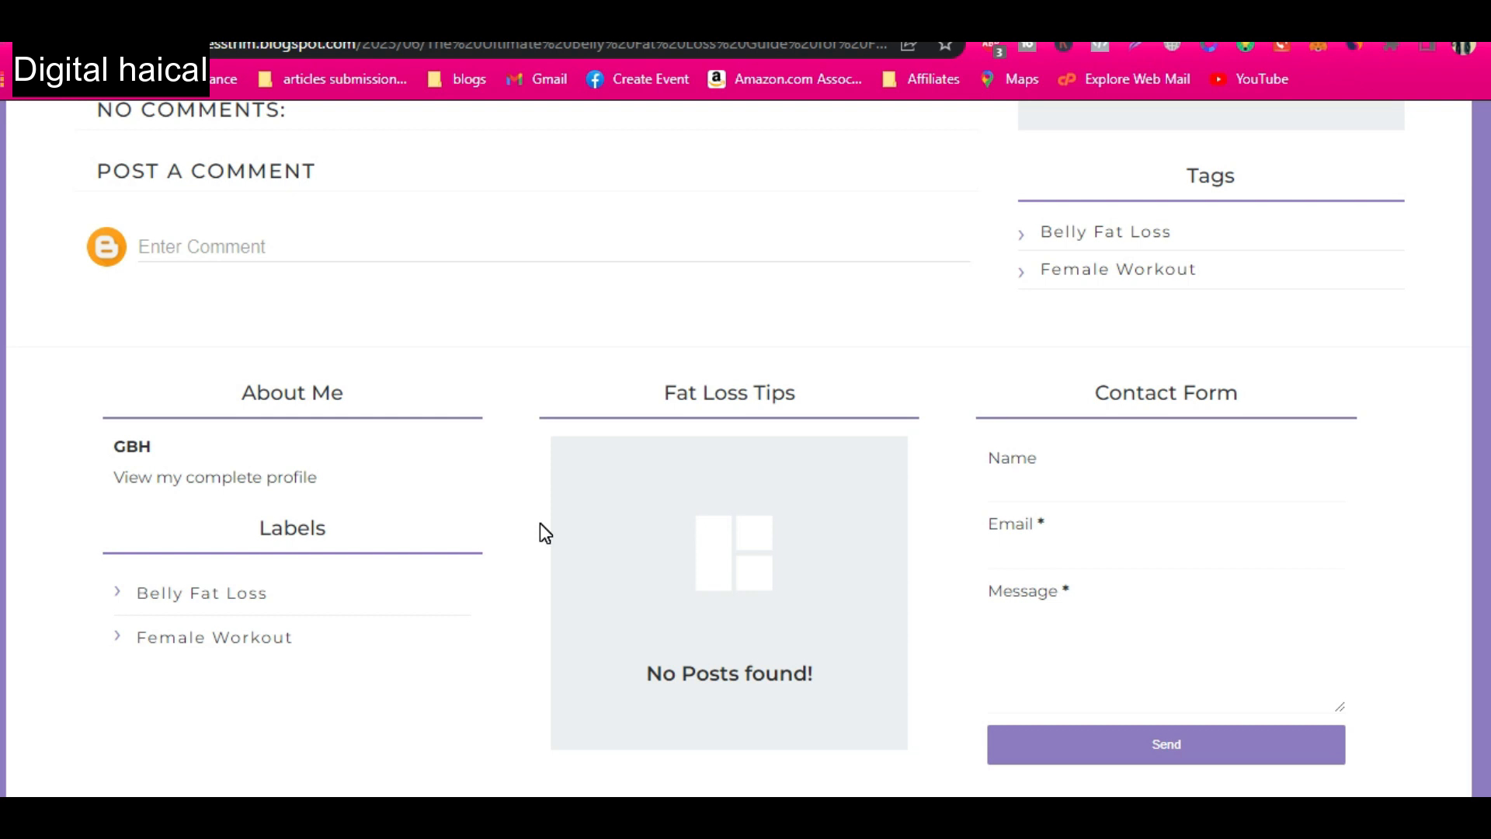
scroll(698, 457, up, 15)
scroll(704, 461, up, 15)
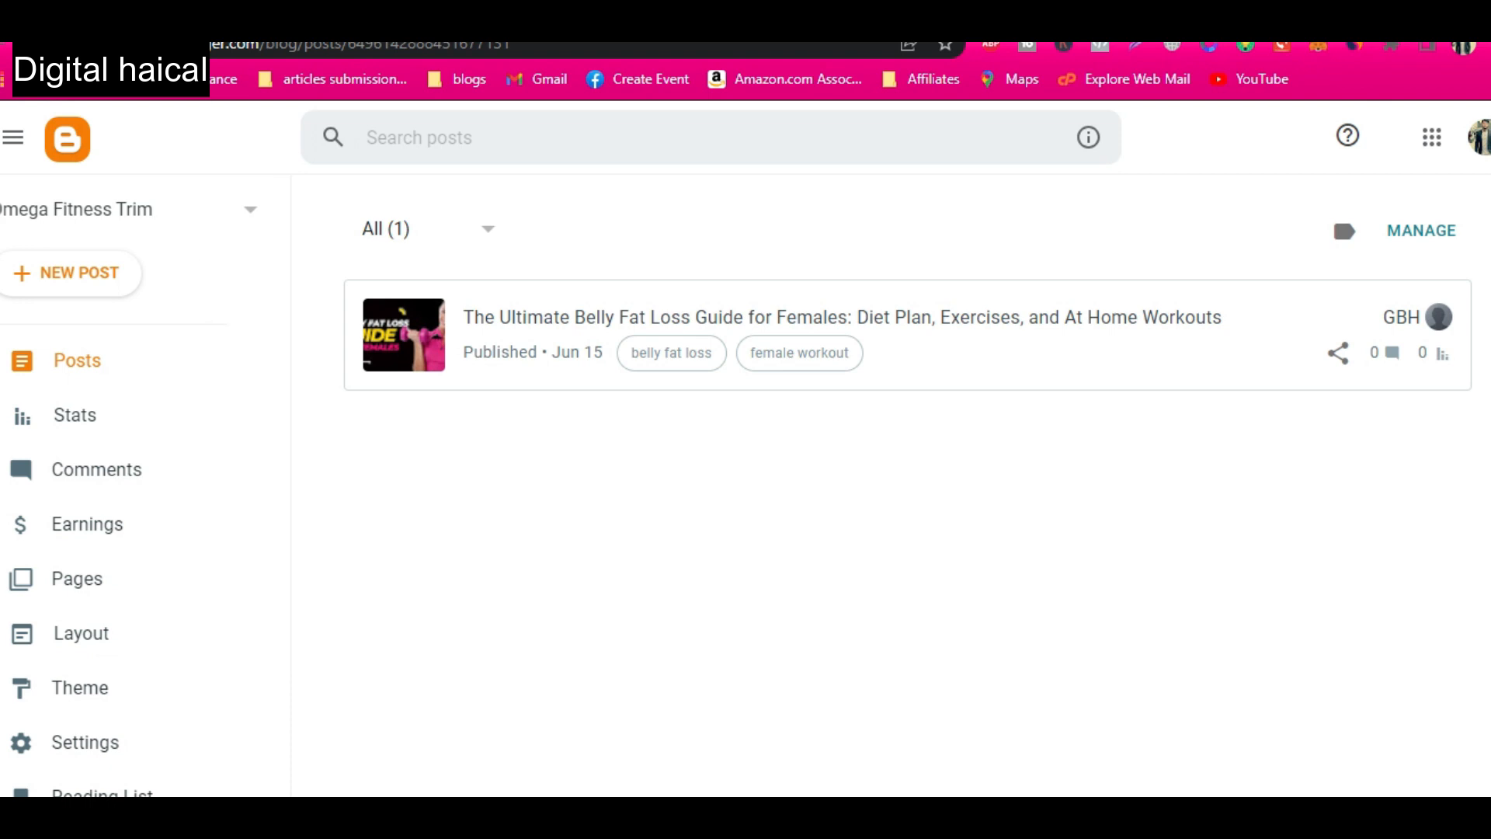
Copy the Omega Fitness Trim Pinterest profile address and set the Social Media Icons link list to Sort Reverse Alphabetically.
click(1298, 461)
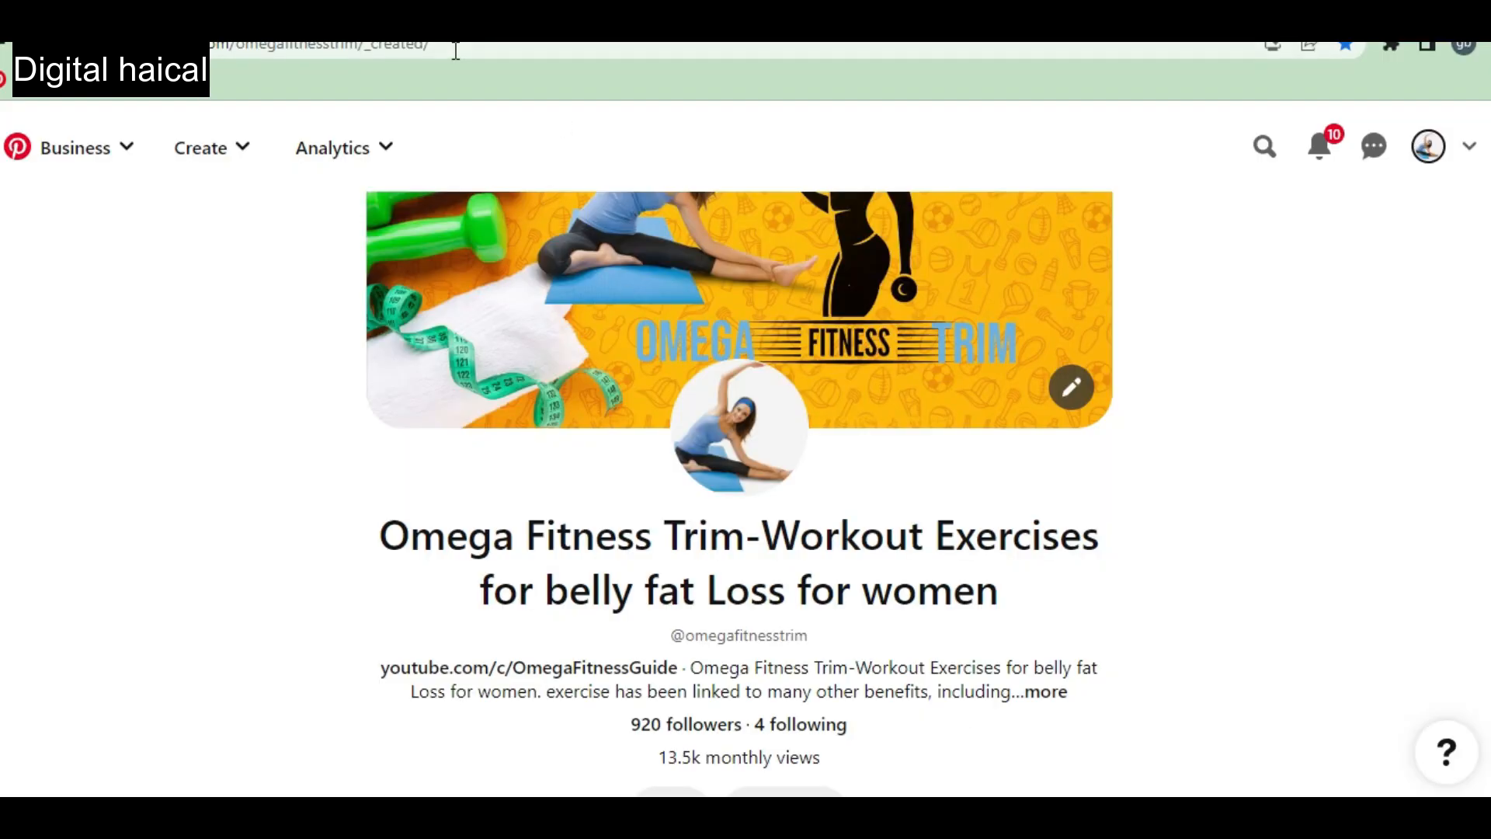
click(358, 45)
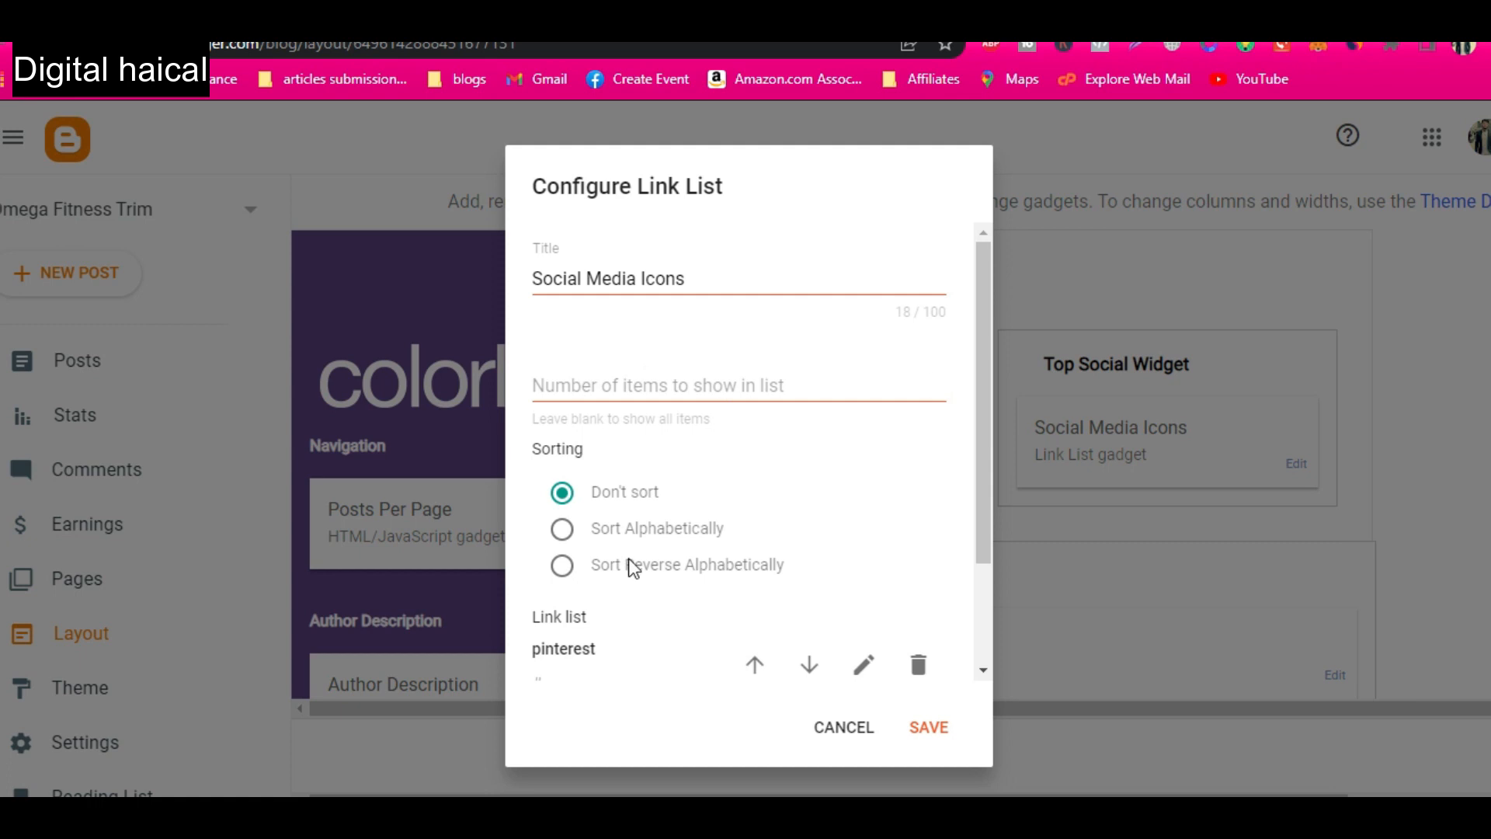
click(635, 571)
scroll(637, 581, down, 1)
click(864, 524)
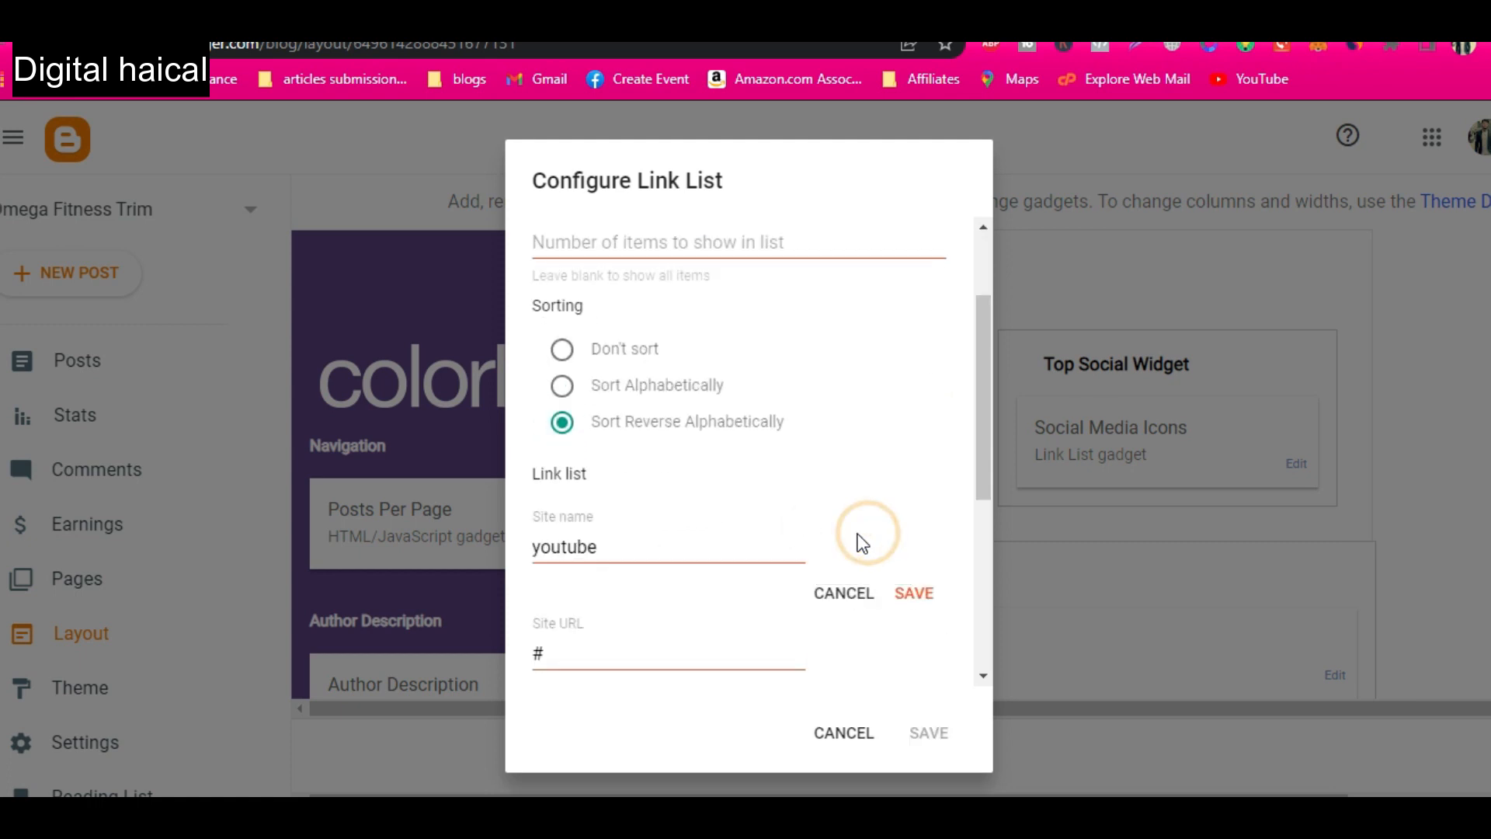
click(913, 596)
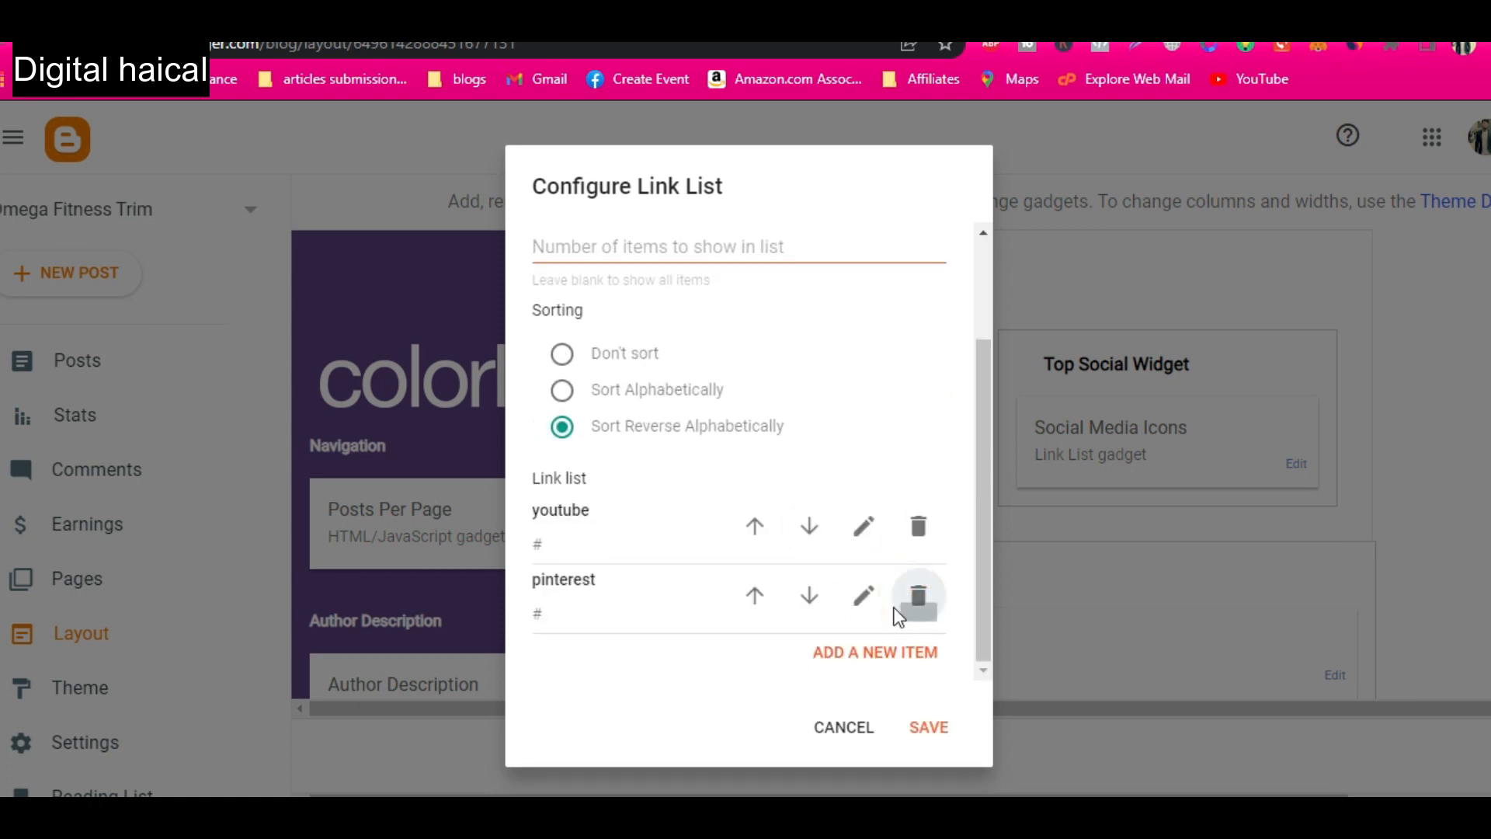
click(867, 600)
scroll(599, 613, down, 2)
drag(599, 613, 515, 593)
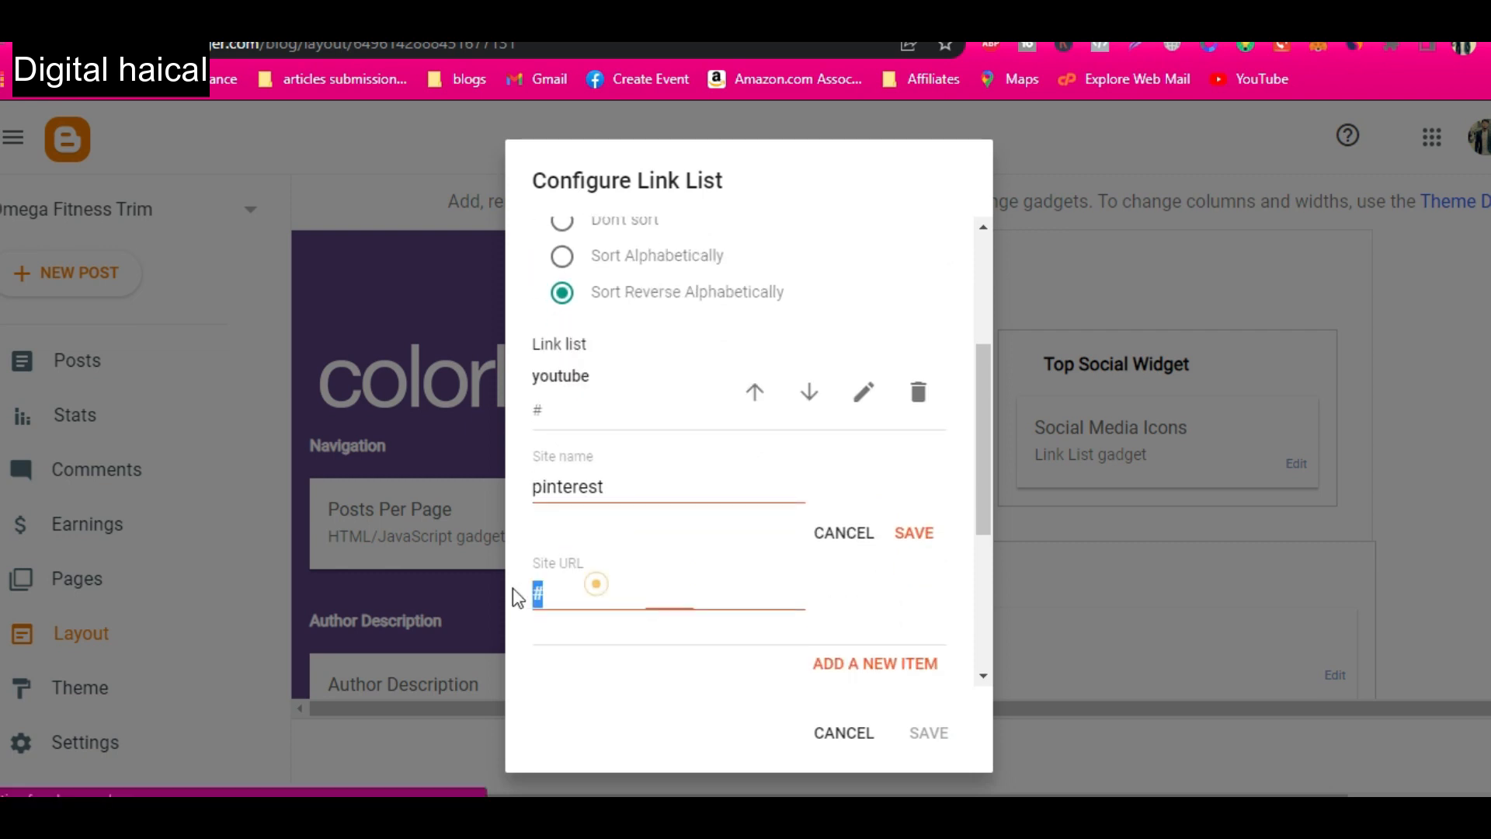
key(ctrl+v)
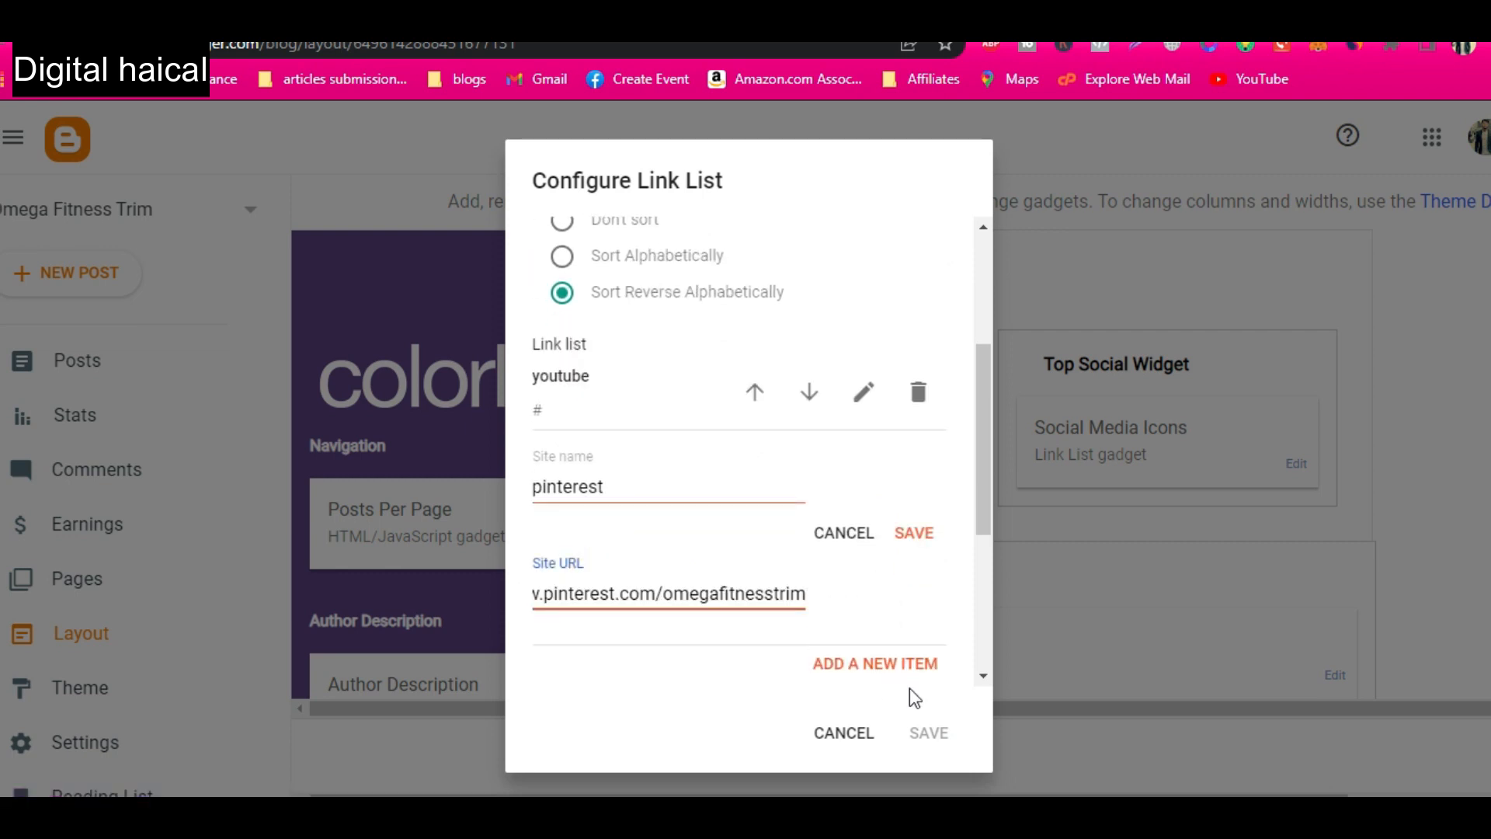
click(914, 536)
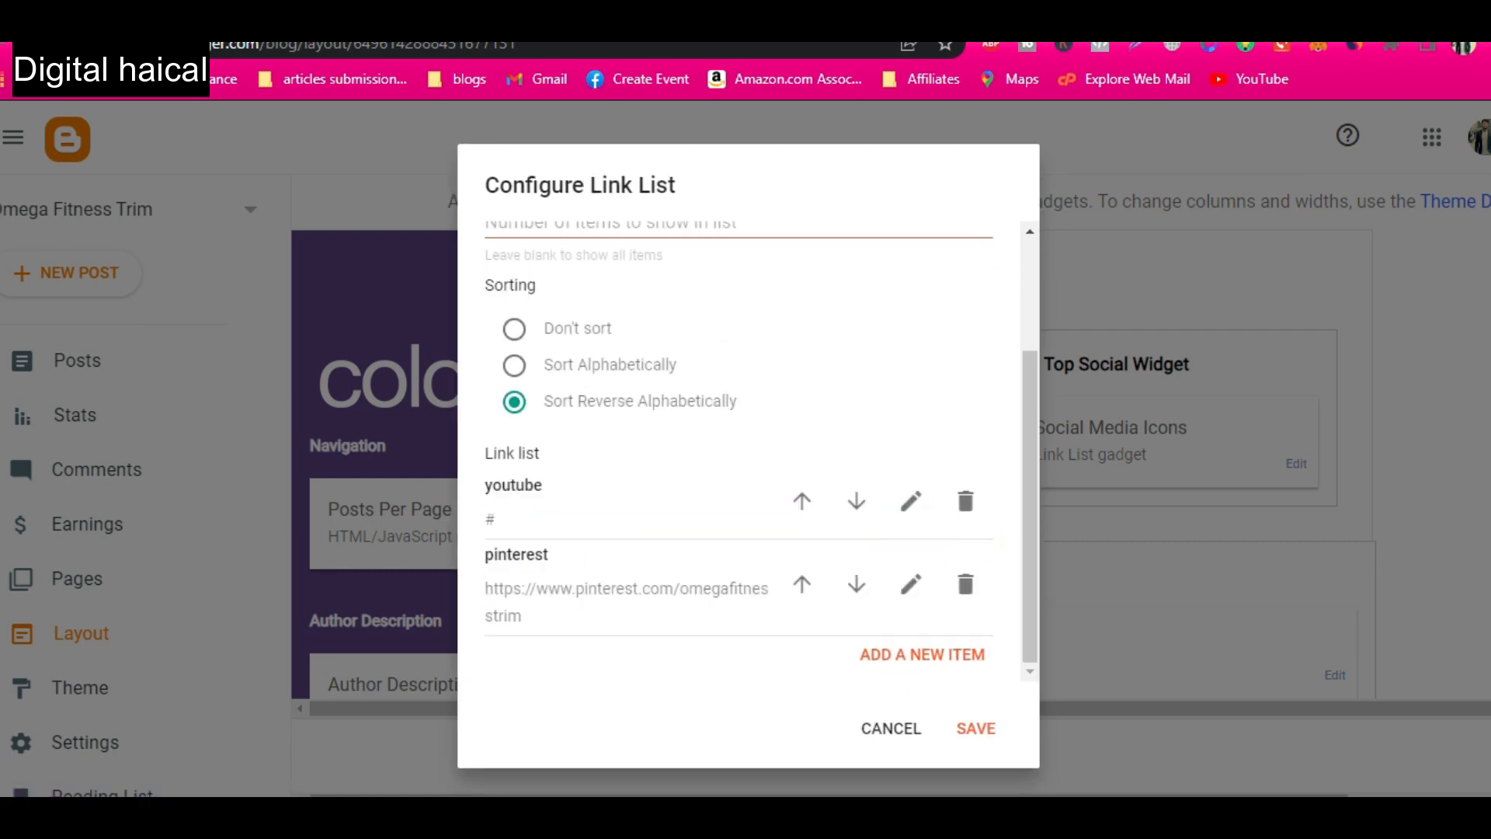
Replace the youtube item's placeholder site URL with the YouTube channel address, trim its ending, and save the link list.
click(909, 497)
drag(516, 625, 488, 626)
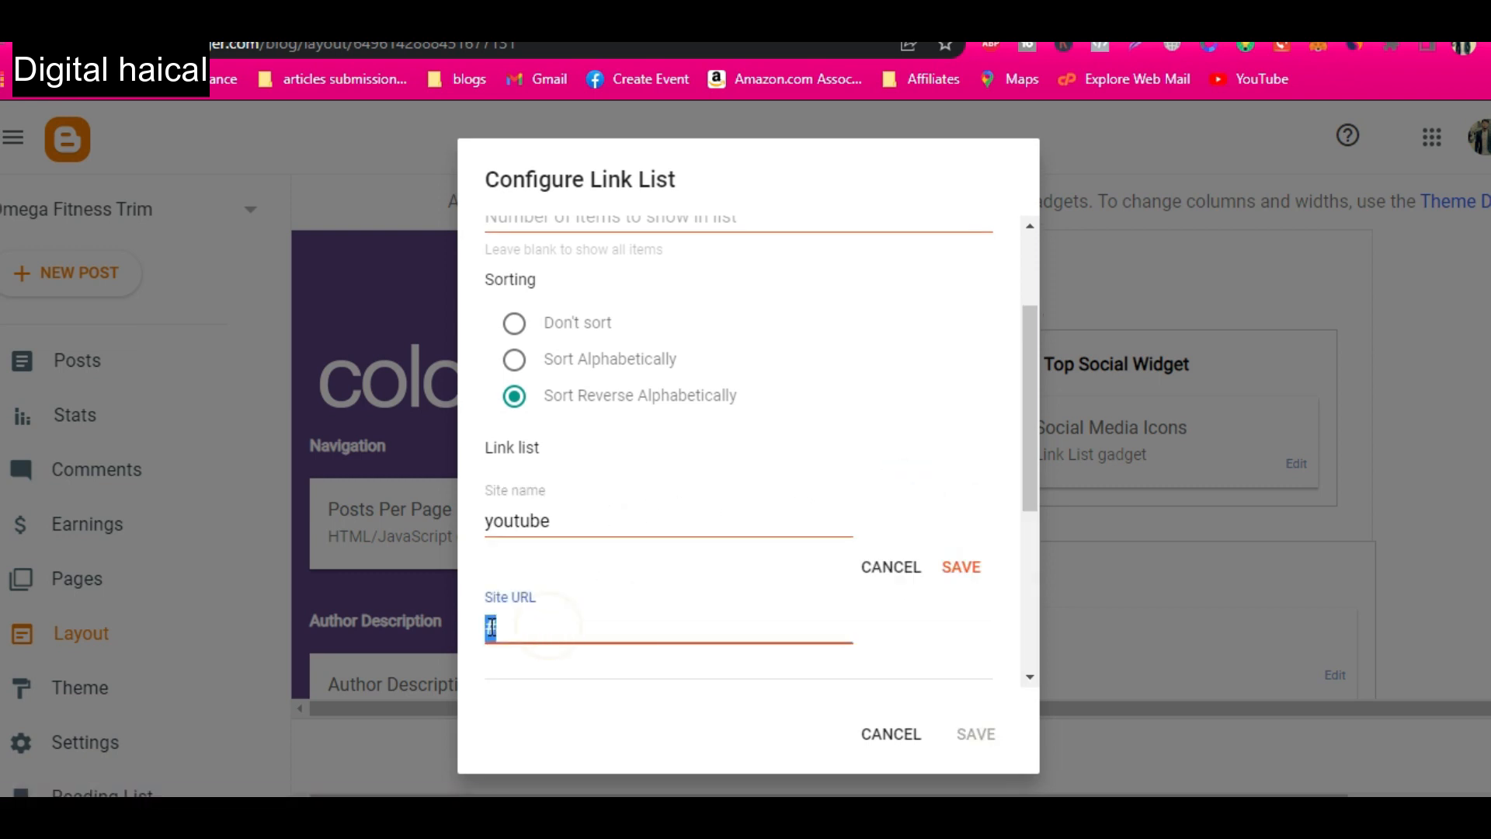
text(https://www.youtube.com/c/OmegaFitnessGuide)
double_click(841, 630)
click(842, 630)
key(BackSpace)
key(BackSpace)
key(BackSpace)
key(BackSpace)
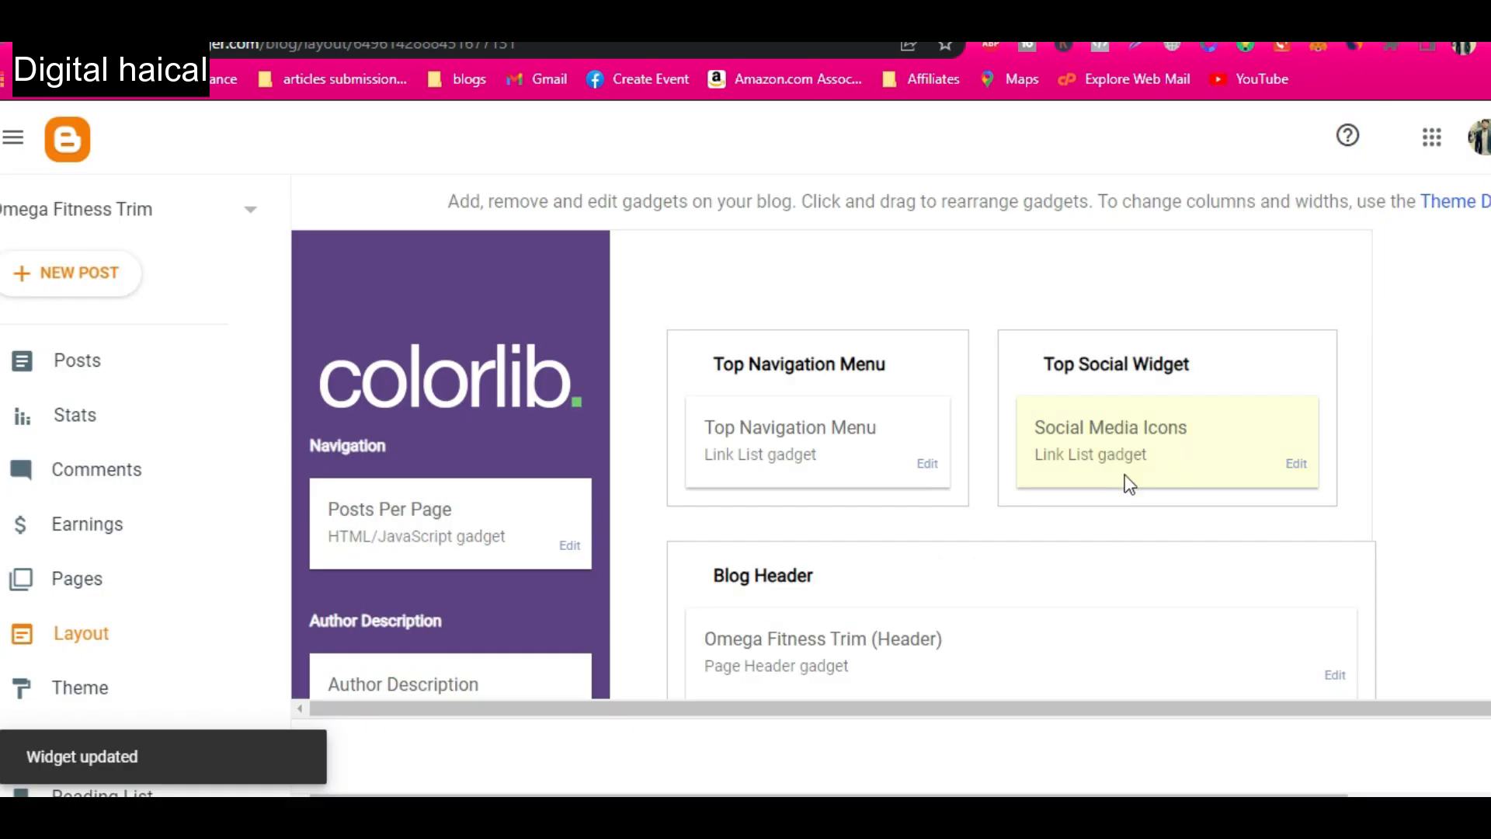
Open the blog's home page and review its featured post, sidebar sections, footer and header social icons.
scroll(1125, 475, down, 2)
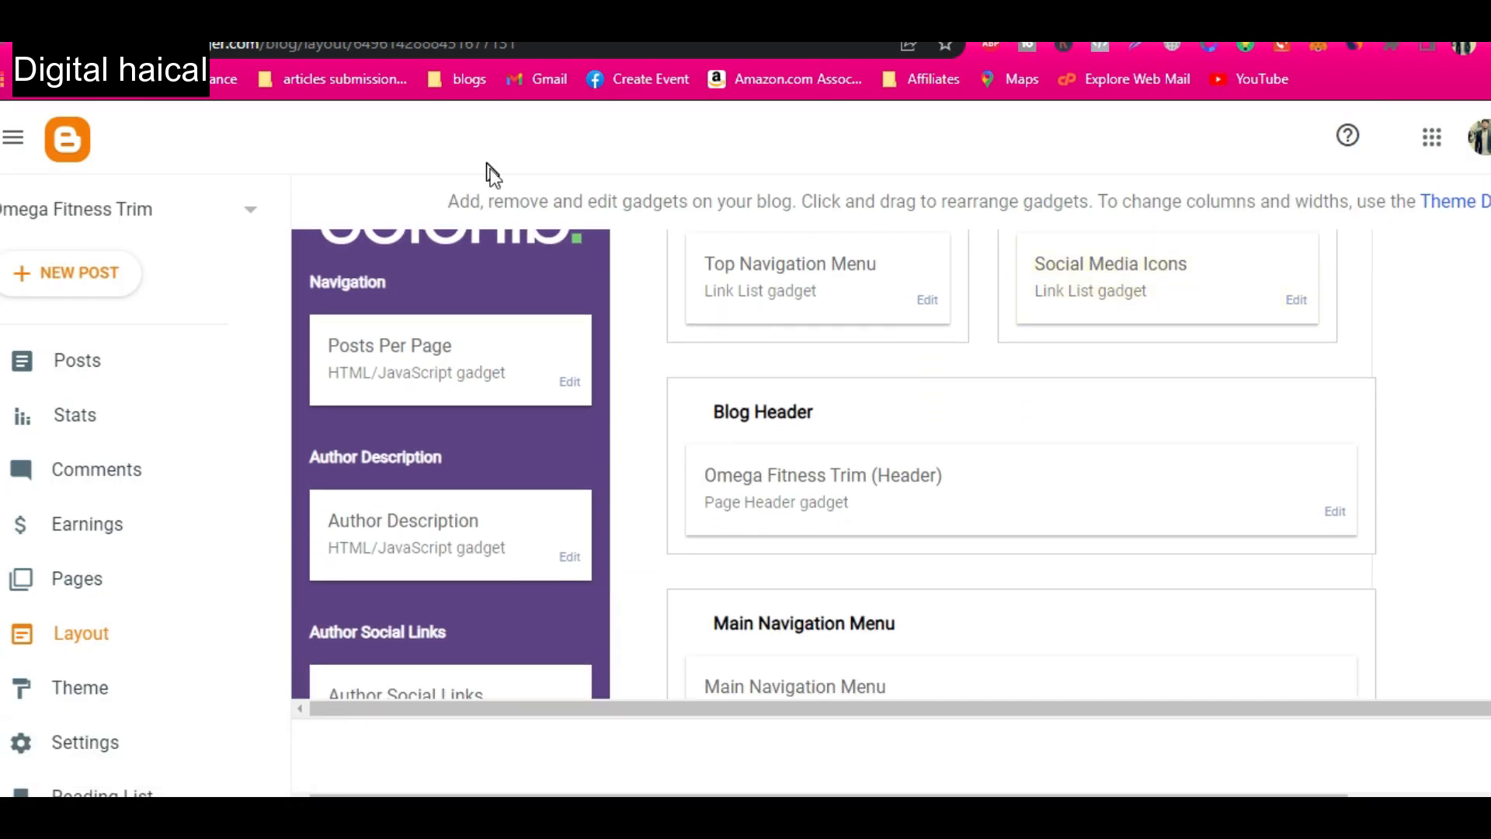
scroll(156, 689, down, 3)
click(93, 654)
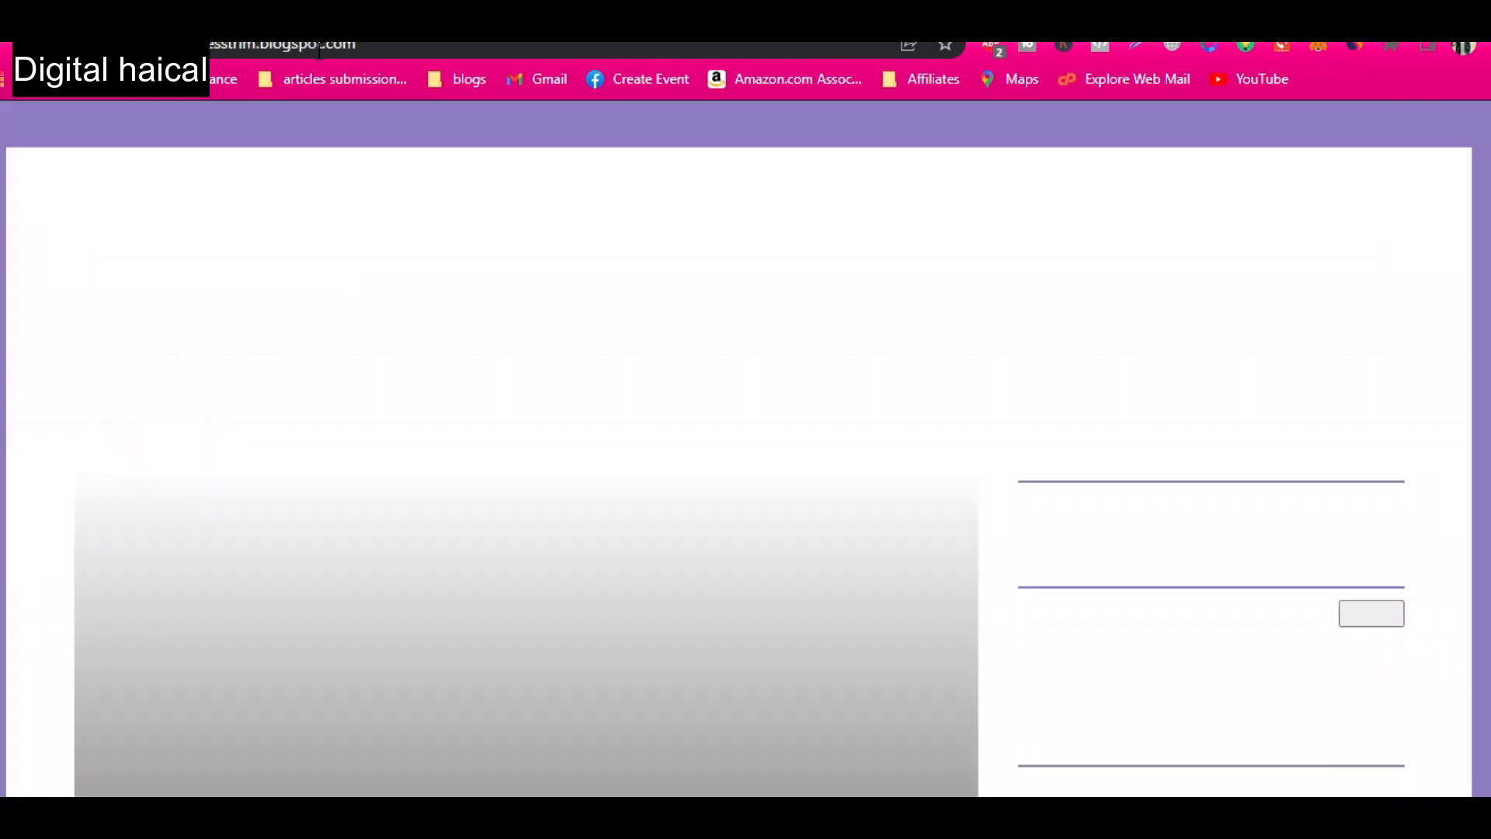
scroll(613, 334, down, 6)
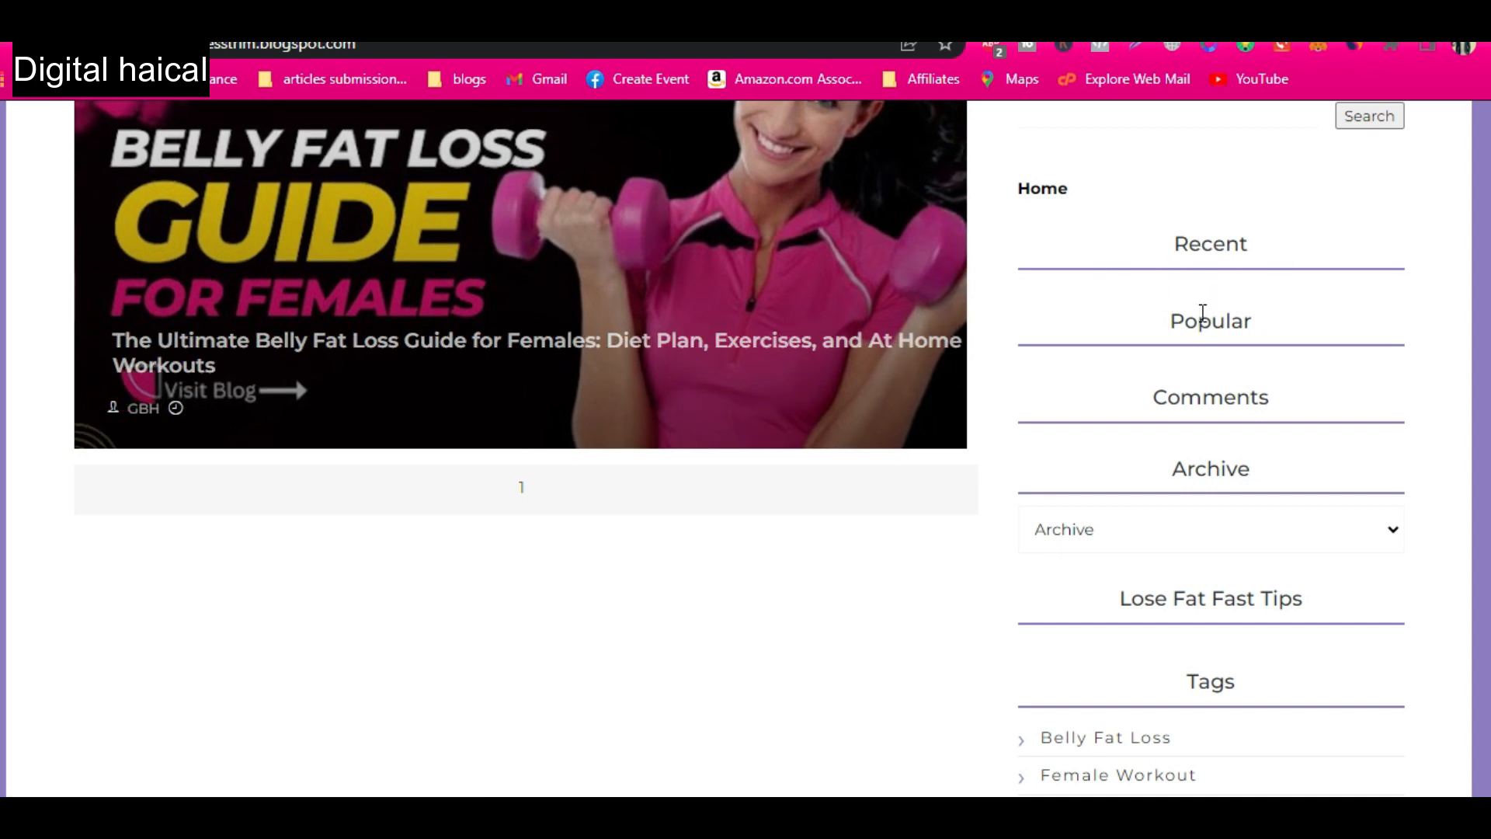
scroll(1113, 469, down, 8)
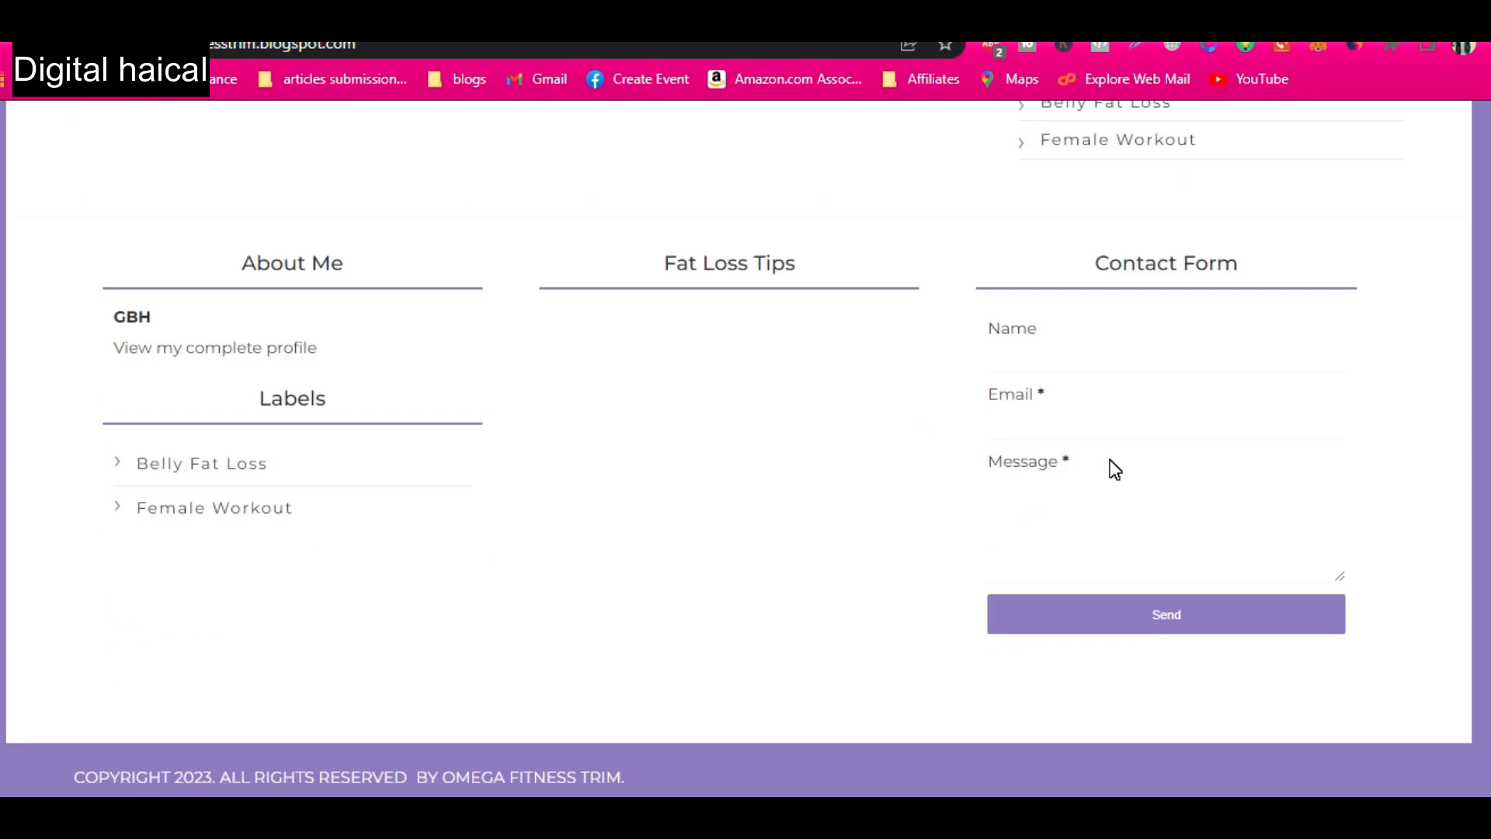
scroll(1115, 469, up, 10)
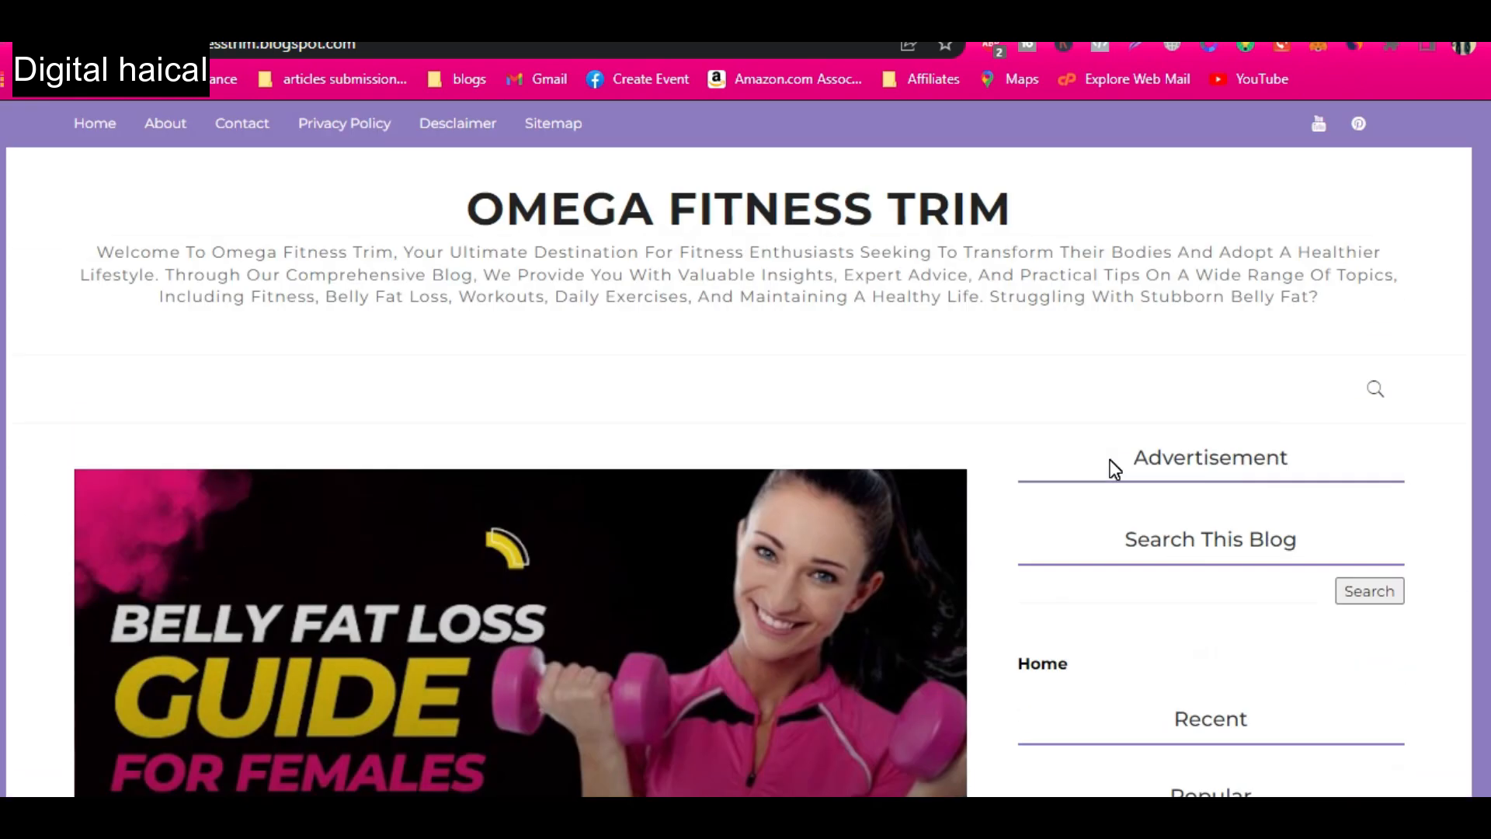